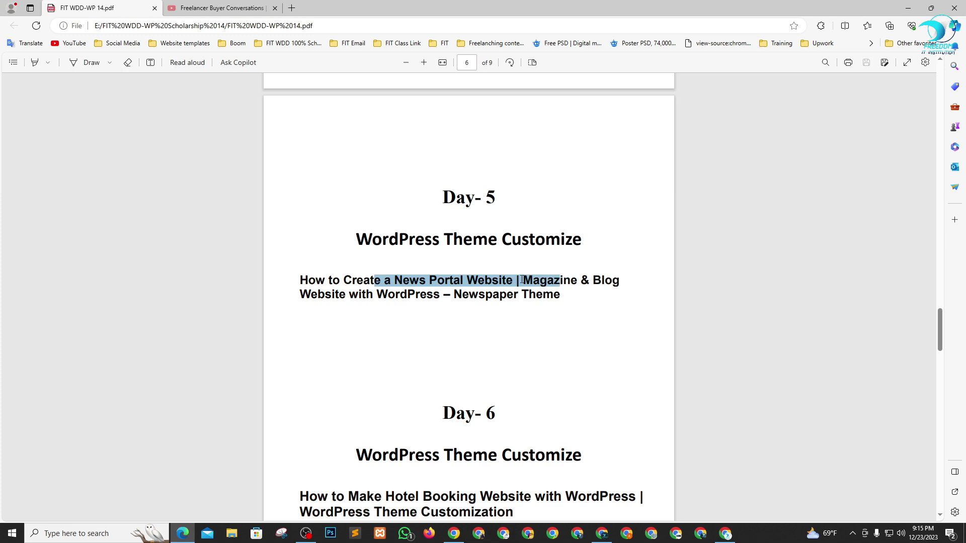
- Highlight 'News Portal Website' in the Day-5 heading, then minimize the PDF to return to the Meet call
{"action": "left_click", "coordinate": [417, 300]}
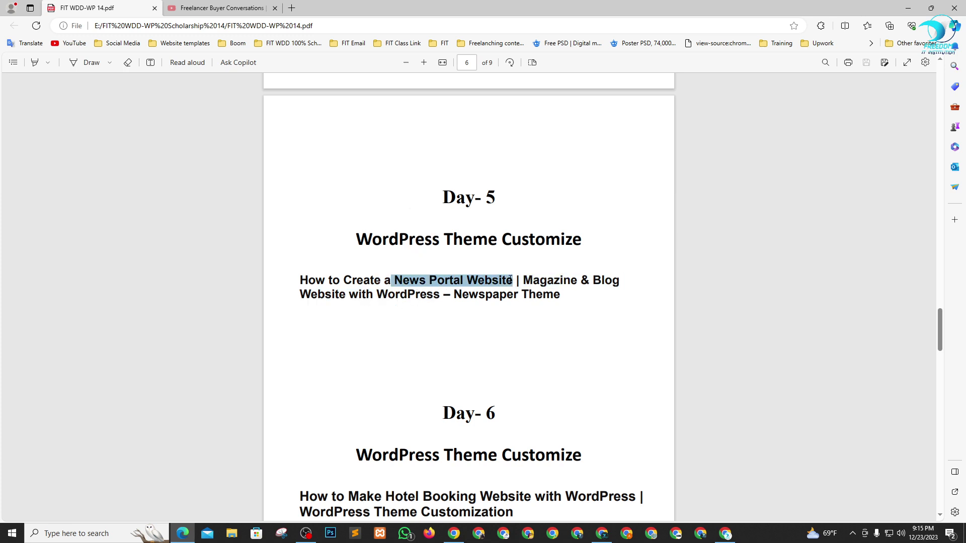
{"action": "left_click", "coordinate": [908, 8]}
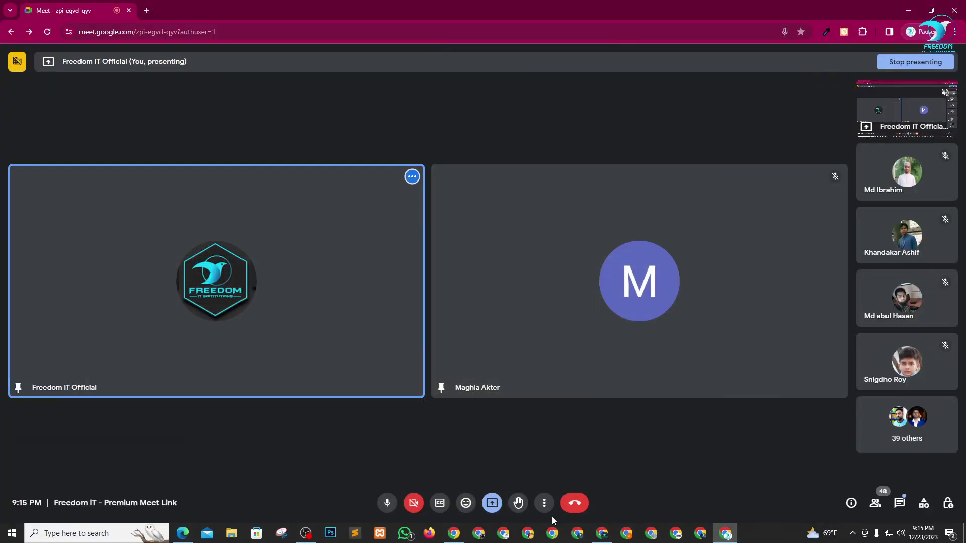
- Go to fiverr.com in the other Chrome window
{"action": "left_click", "coordinate": [528, 535]}
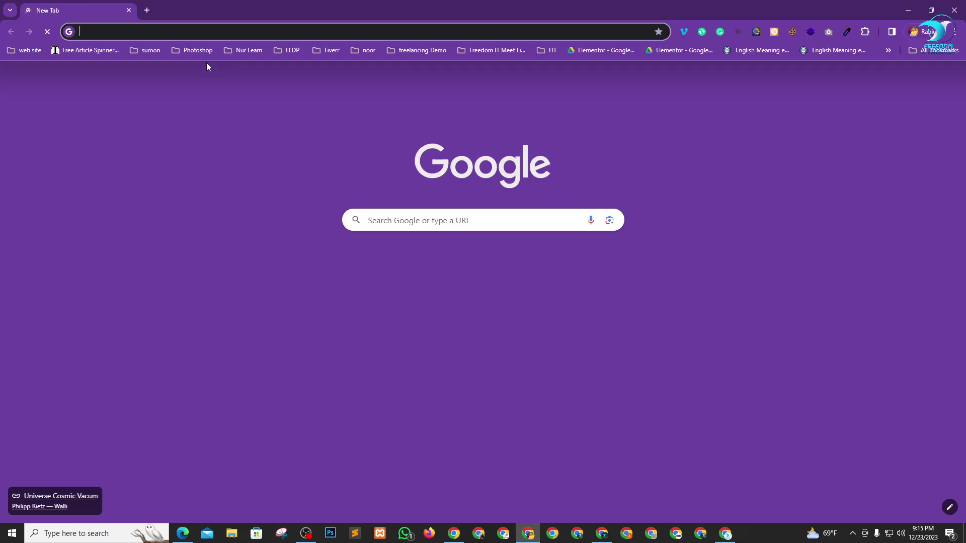
{"action": "type", "text": "f"}
{"action": "key", "text": "Return"}
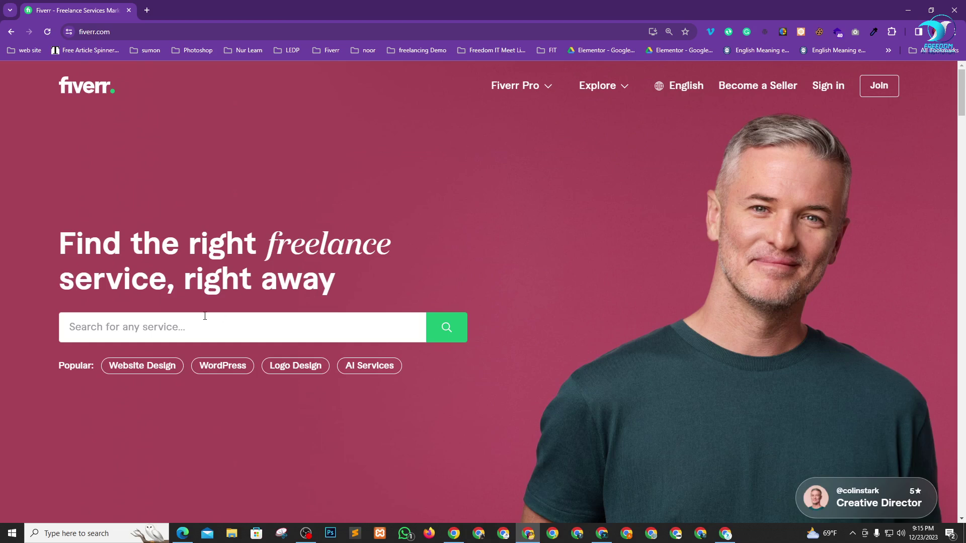
- Search Fiverr for the pasted 'News Portal Website', bringing up 800 services
{"action": "left_click", "coordinate": [182, 334]}
{"action": "type", "text": "News Portal Website"}
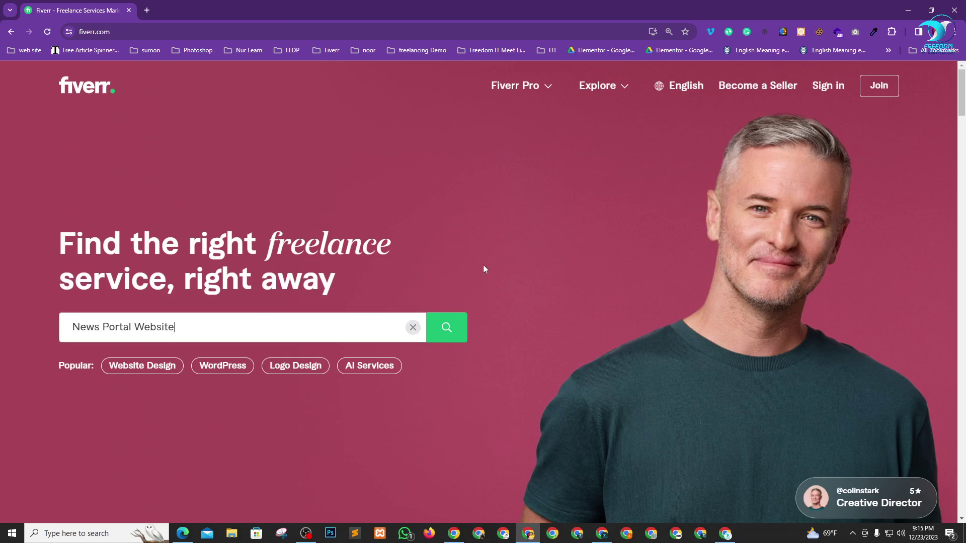
{"action": "left_click", "coordinate": [453, 336]}
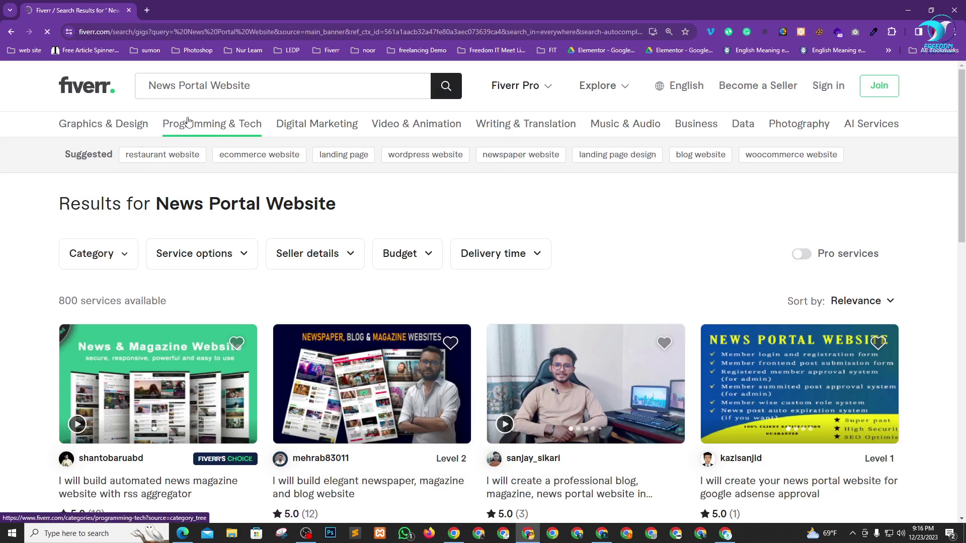
- Change the Fiverr search to 'Newspaper Website'
{"action": "left_click_drag", "start_coordinate": [208, 85], "coordinate": [176, 82]}
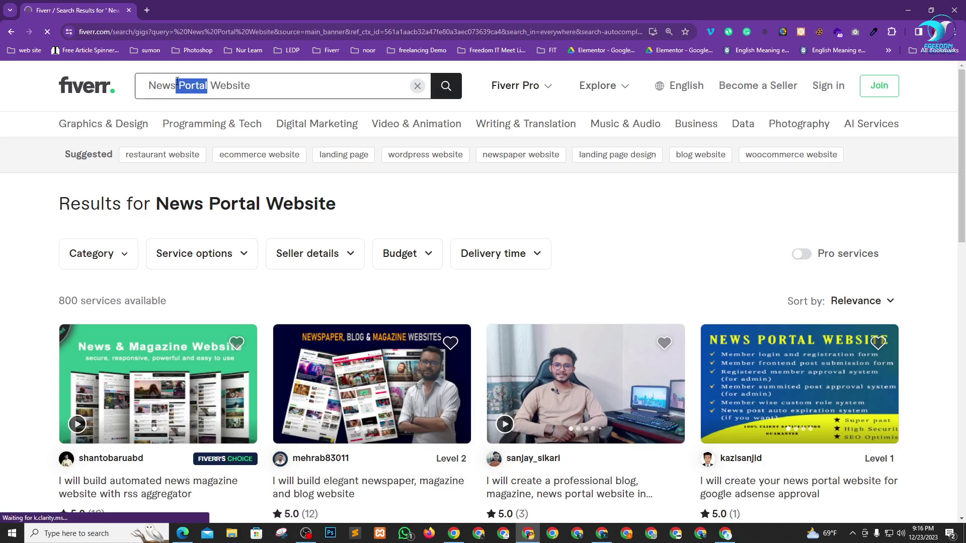
{"action": "type", "text": "pa"}
{"action": "type", "text": "per"}
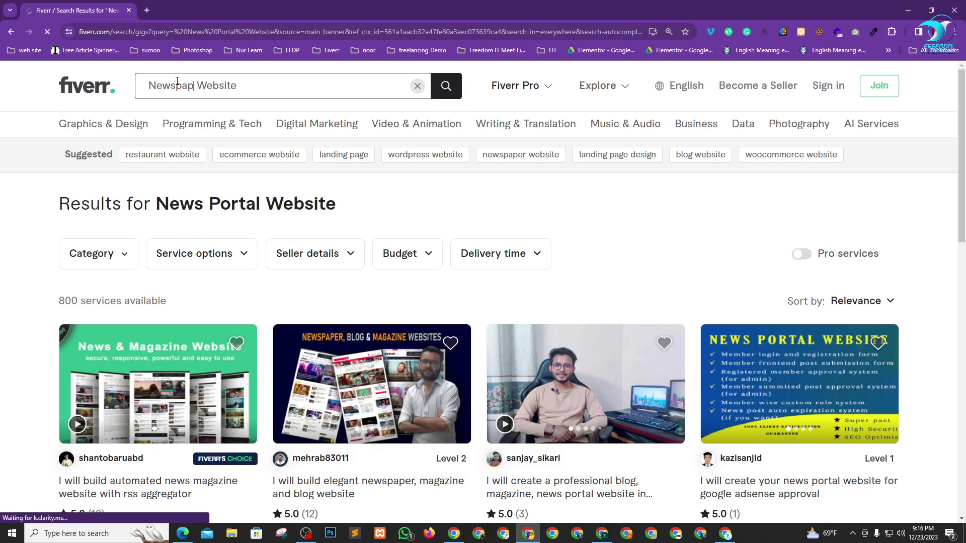
{"action": "key", "text": "Return"}
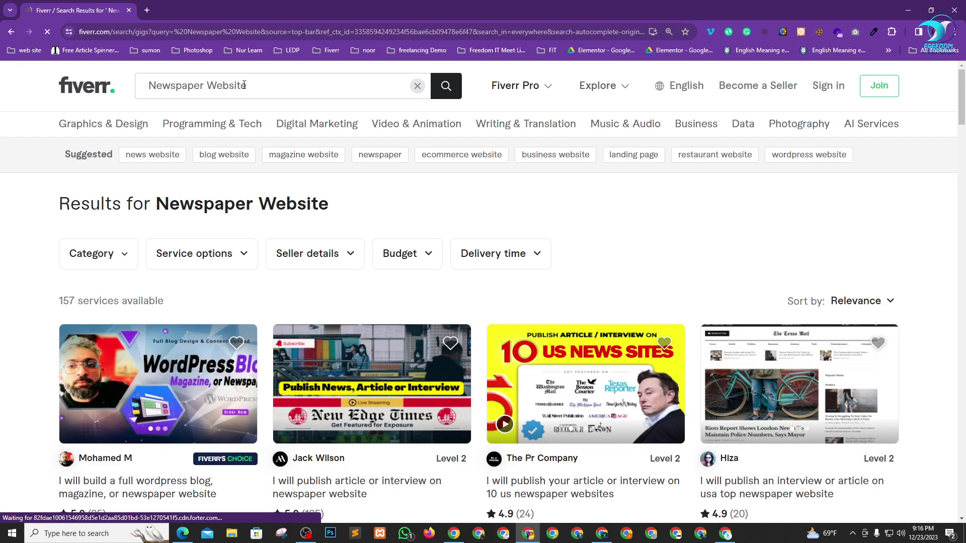
- Switch to the suggested 'news website' search and review its 1,100+ services
{"action": "left_click", "coordinate": [168, 157]}
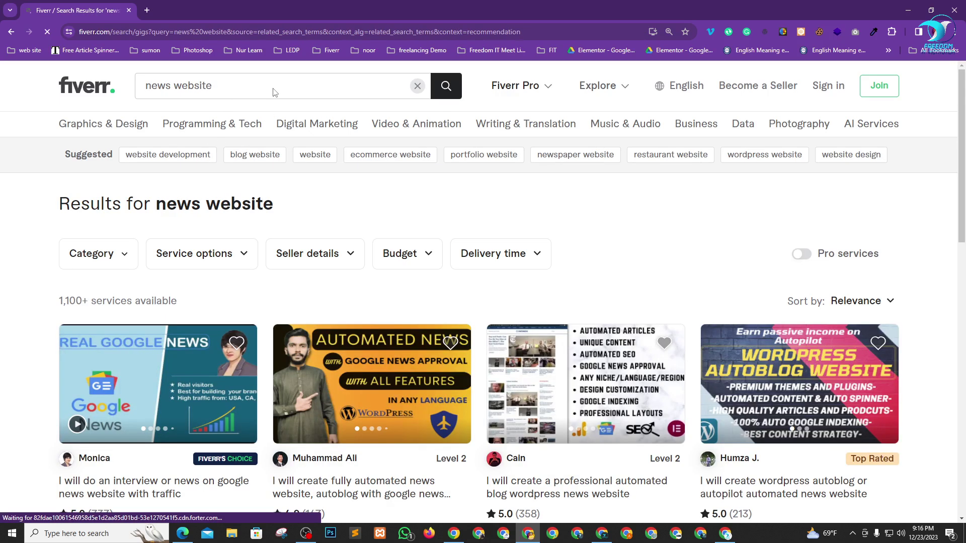
{"action": "scroll", "coordinate": [243, 242], "scroll_direction": "down", "scroll_amount": 1}
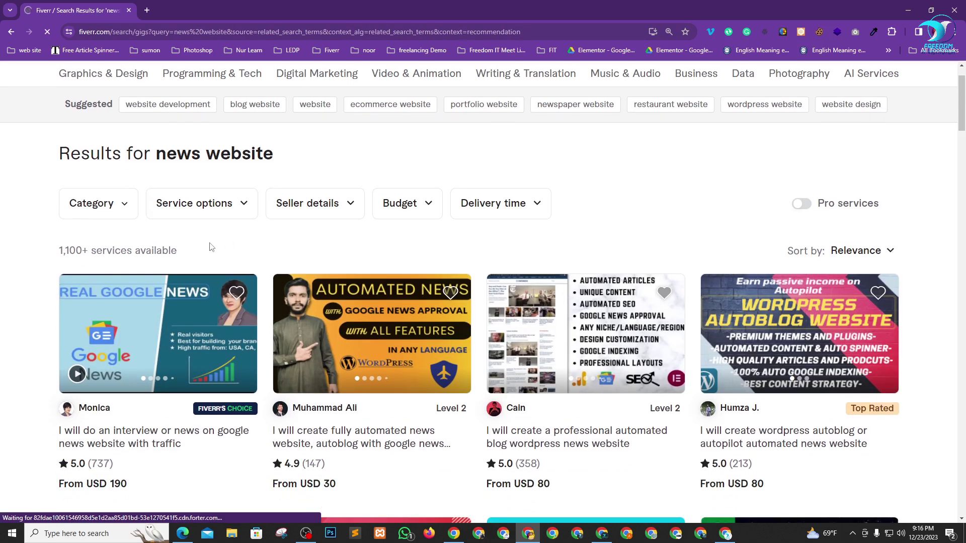
{"action": "left_click_drag", "start_coordinate": [53, 249], "coordinate": [101, 252]}
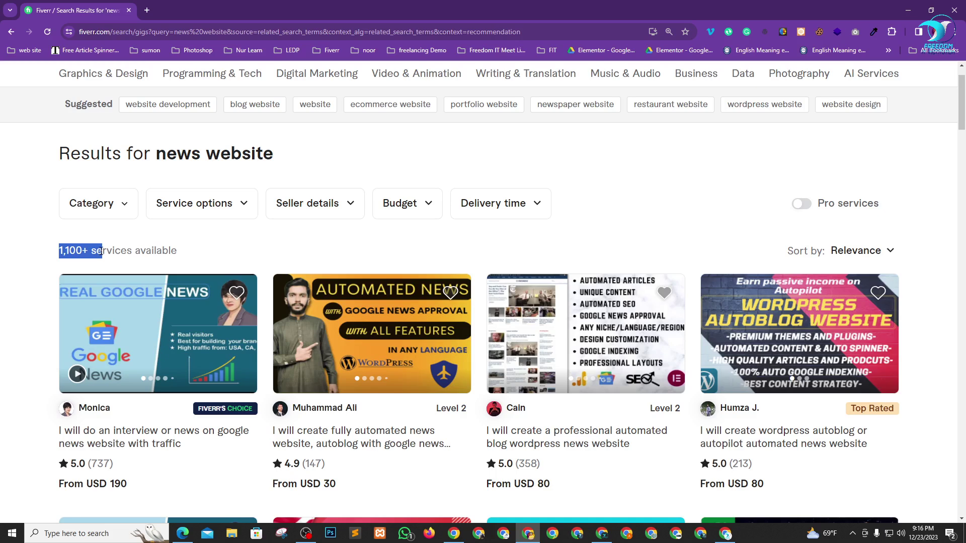
{"action": "left_click", "coordinate": [181, 257]}
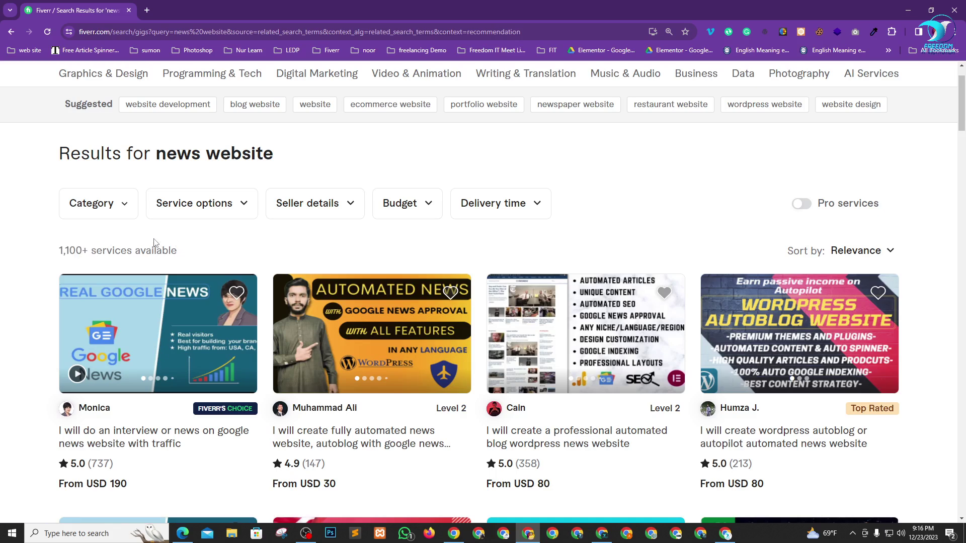
{"action": "scroll", "coordinate": [323, 237], "scroll_direction": "down", "scroll_amount": 4}
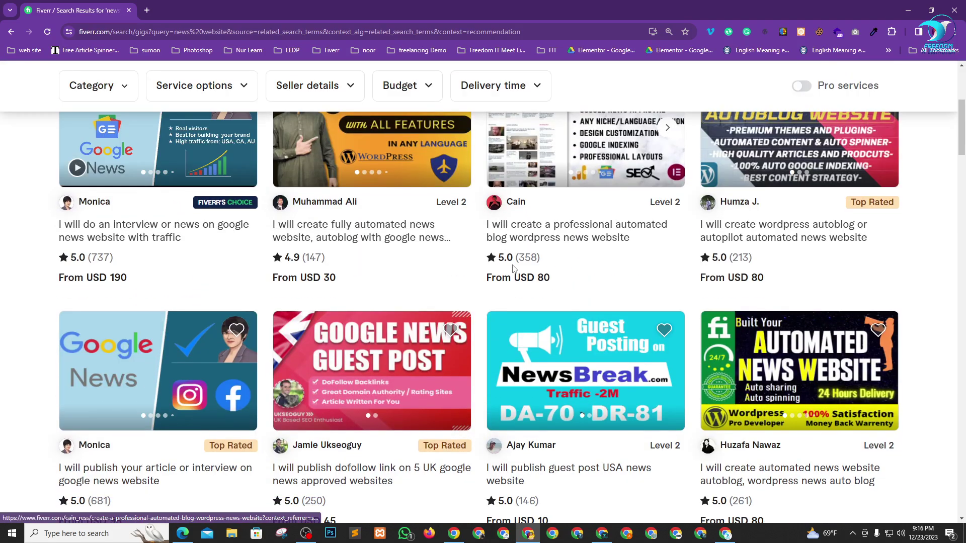
{"action": "scroll", "coordinate": [352, 398], "scroll_direction": "down", "scroll_amount": 2}
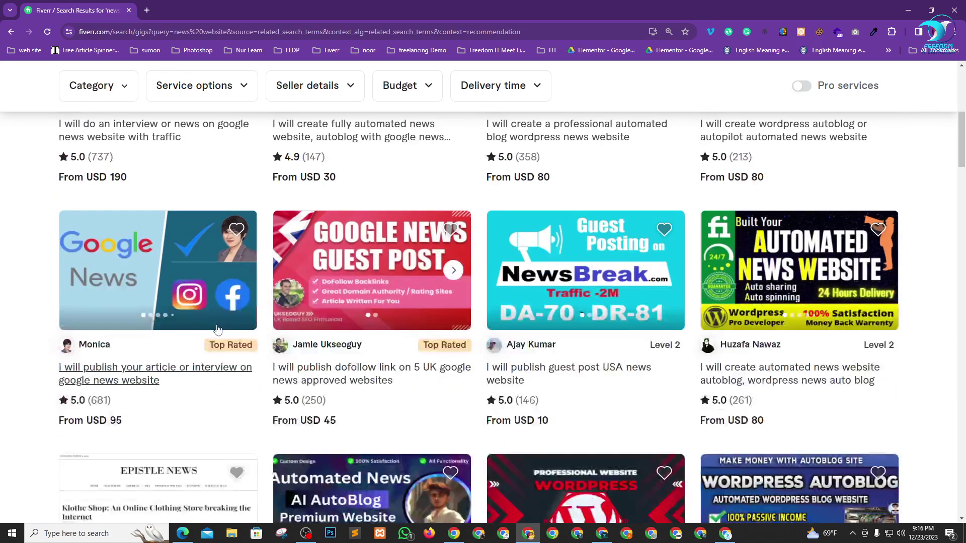
{"action": "scroll", "coordinate": [284, 255], "scroll_direction": "up", "scroll_amount": 5}
{"action": "key", "text": "alt+Tab"}
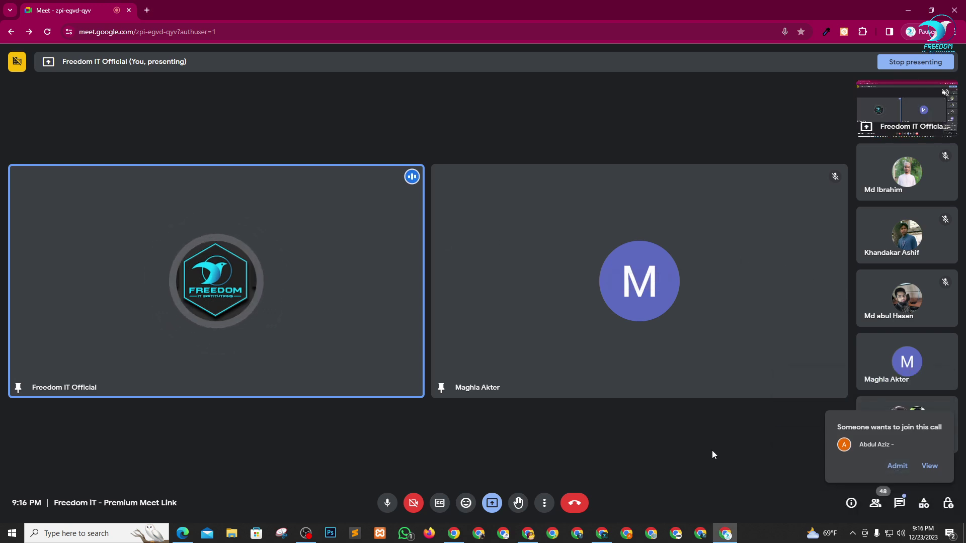
{"action": "key", "text": "alt+Tab"}
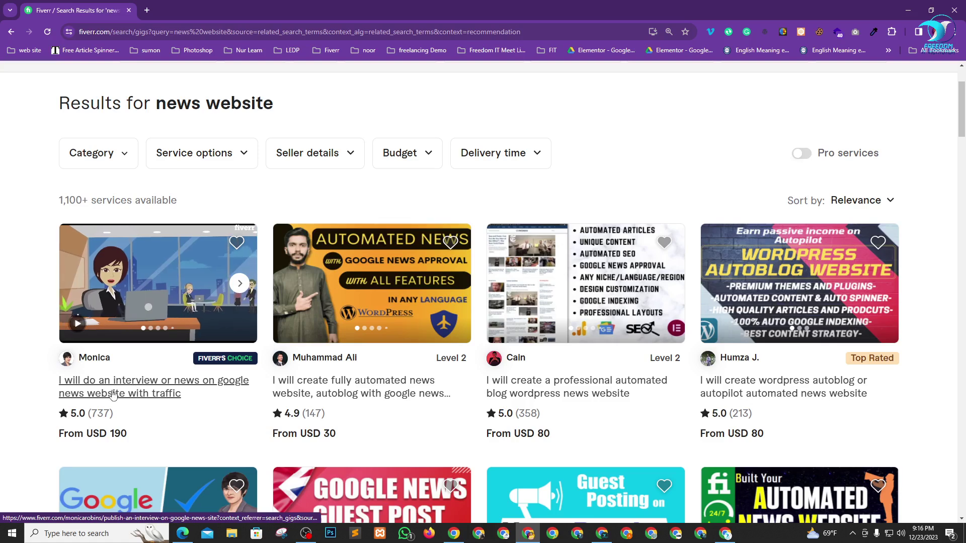
- Open the Google News interview gig and the automated WordPress news website gig in new tabs
{"action": "right_click", "coordinate": [181, 383]}
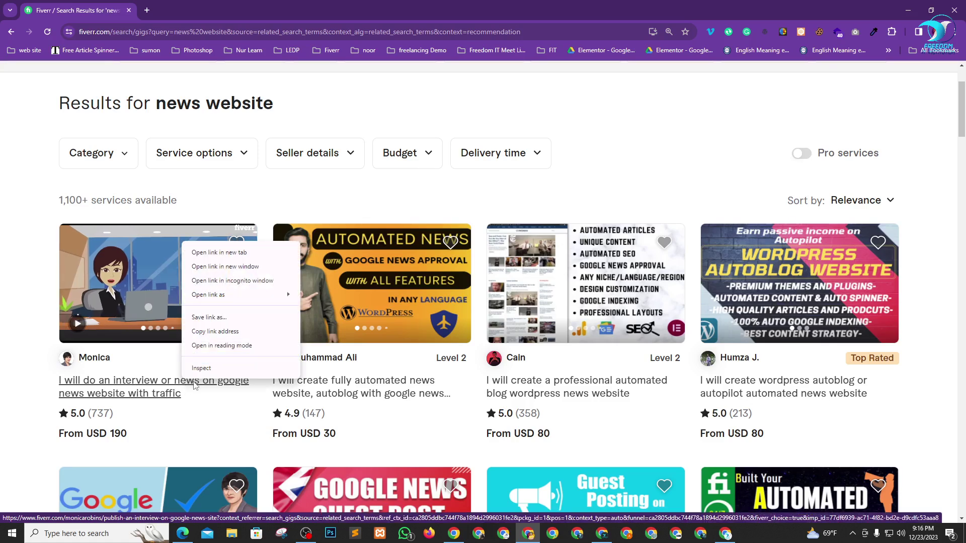
{"action": "left_click", "coordinate": [217, 254]}
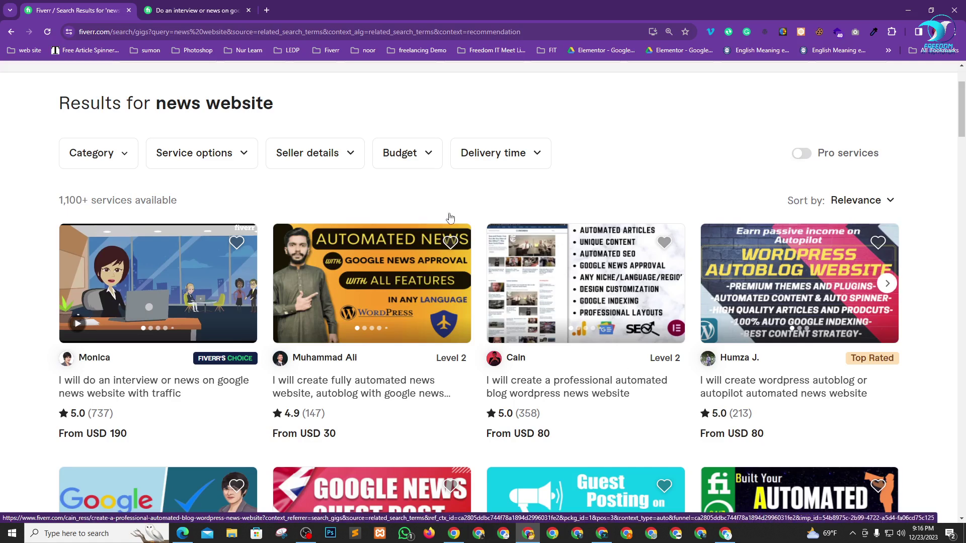
{"action": "right_click", "coordinate": [579, 385]}
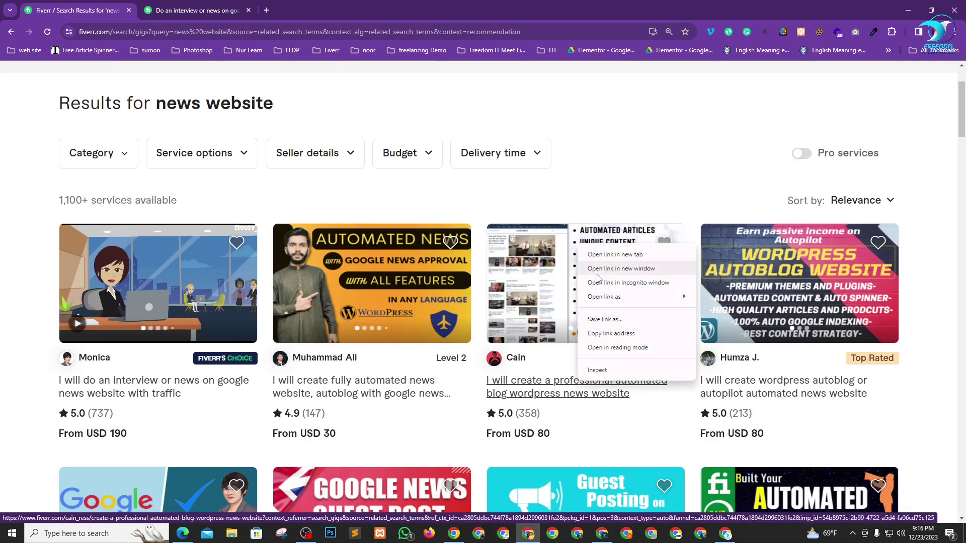
{"action": "left_click", "coordinate": [611, 251]}
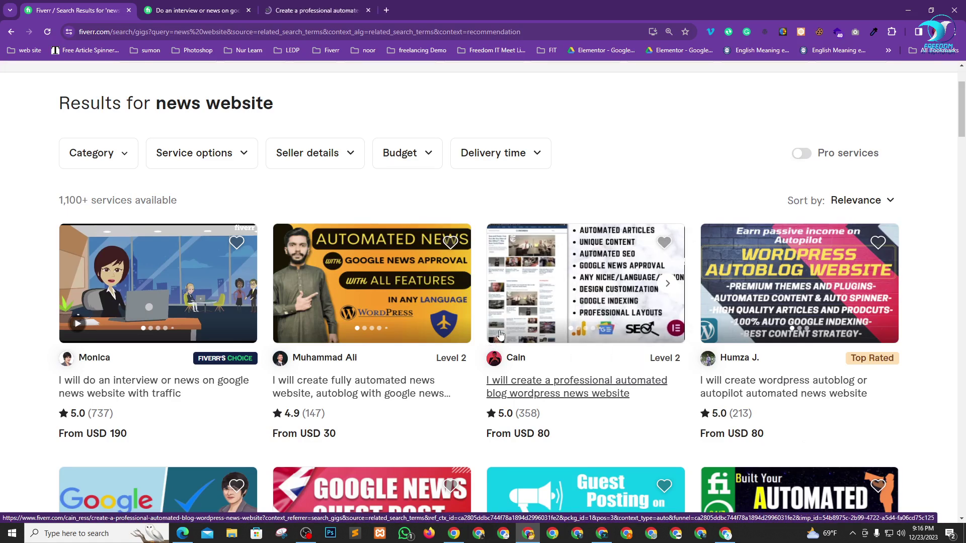
- Compare the interview gig's packages: Basic USD 190, Standard USD 995, Premium USD 1,495
{"action": "left_click", "coordinate": [225, 6]}
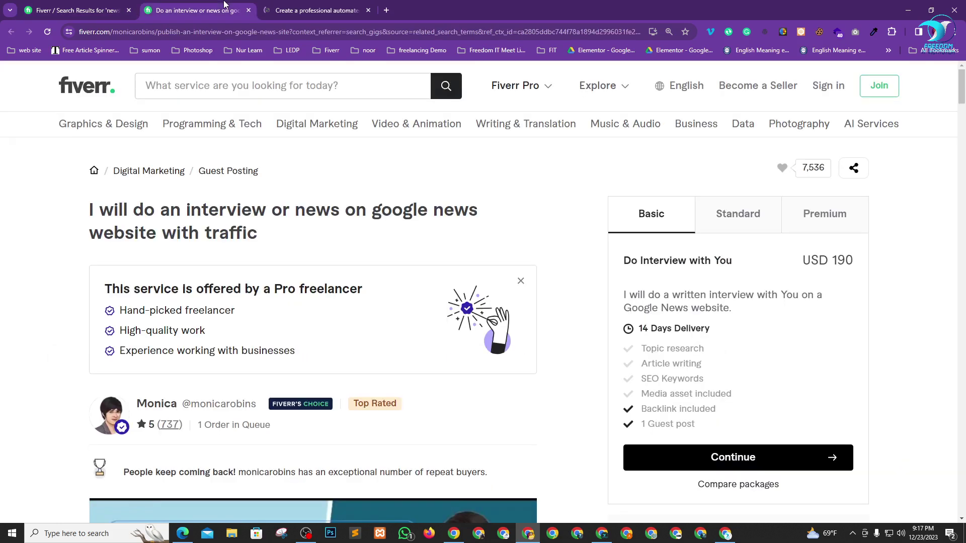
{"action": "scroll", "coordinate": [362, 274], "scroll_direction": "down", "scroll_amount": 3}
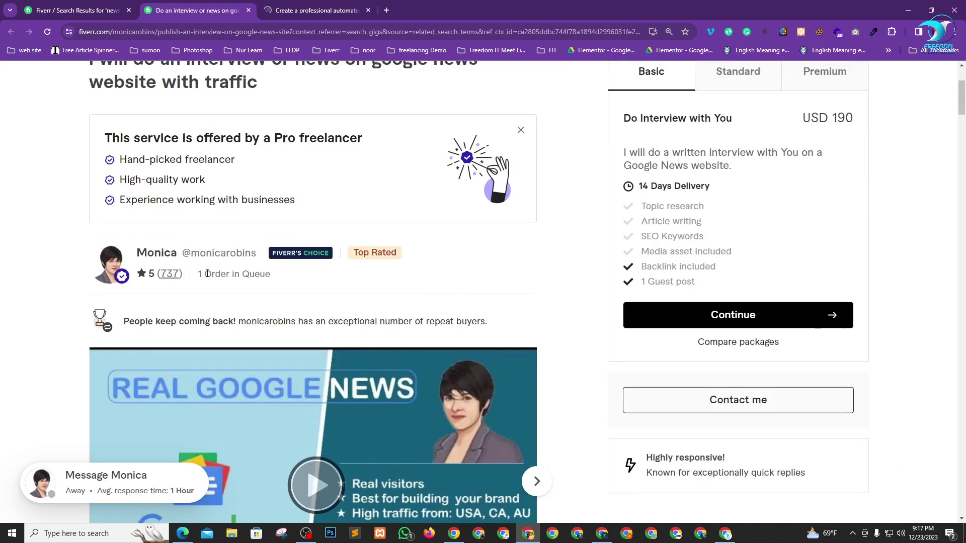
{"action": "left_click_drag", "start_coordinate": [198, 274], "coordinate": [255, 273]}
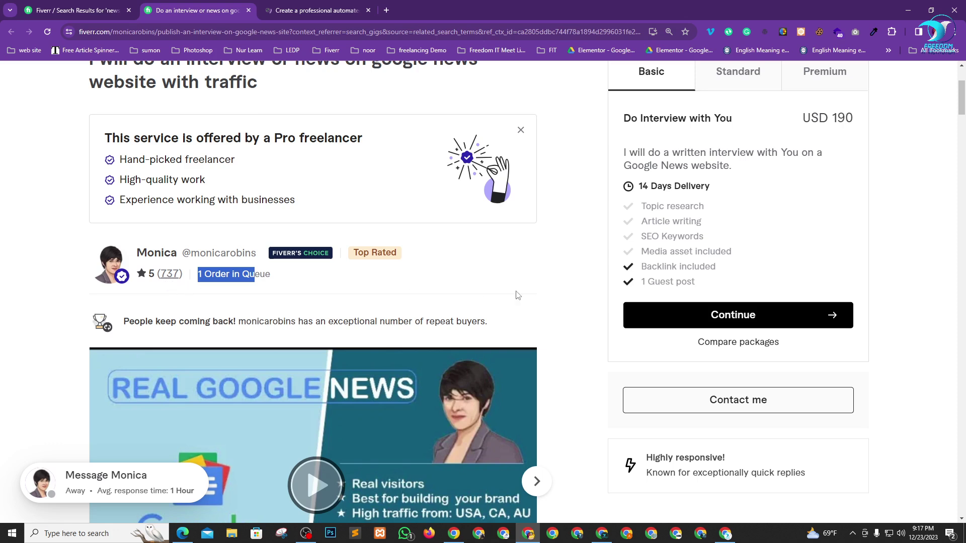
{"action": "scroll", "coordinate": [517, 298], "scroll_direction": "up", "scroll_amount": 3}
{"action": "left_click_drag", "start_coordinate": [831, 260], "coordinate": [902, 269]}
{"action": "left_click", "coordinate": [740, 216]}
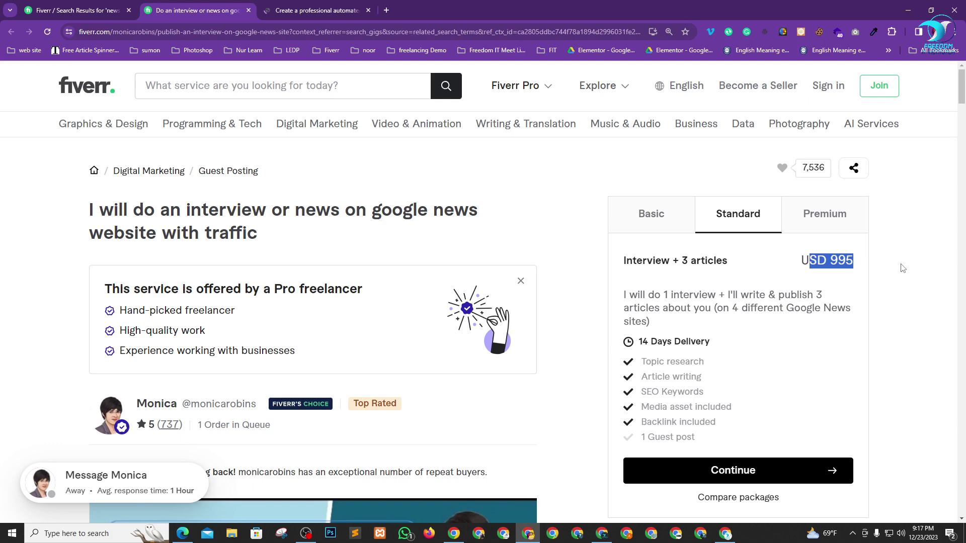
{"action": "left_click", "coordinate": [815, 222]}
{"action": "left_click_drag", "start_coordinate": [820, 258], "coordinate": [880, 261]}
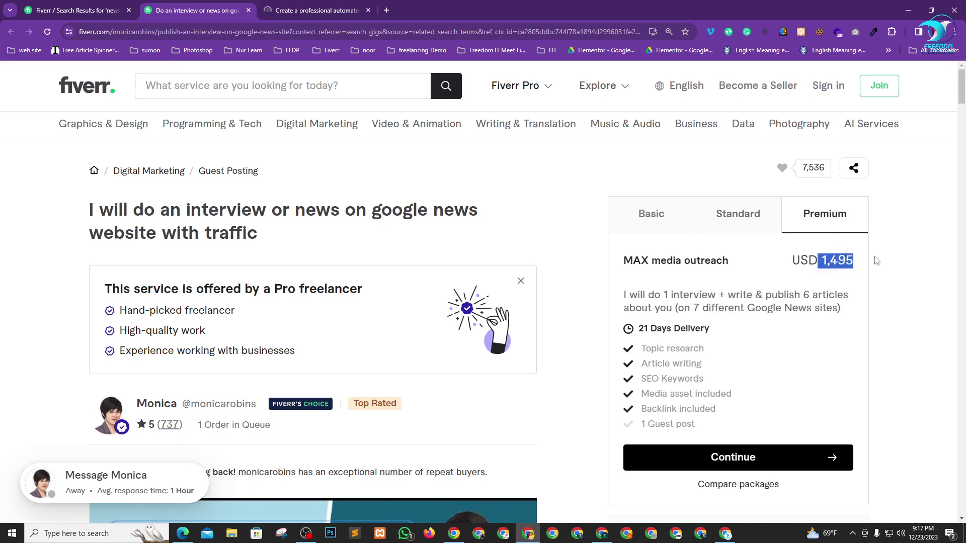
{"action": "left_click", "coordinate": [901, 277]}
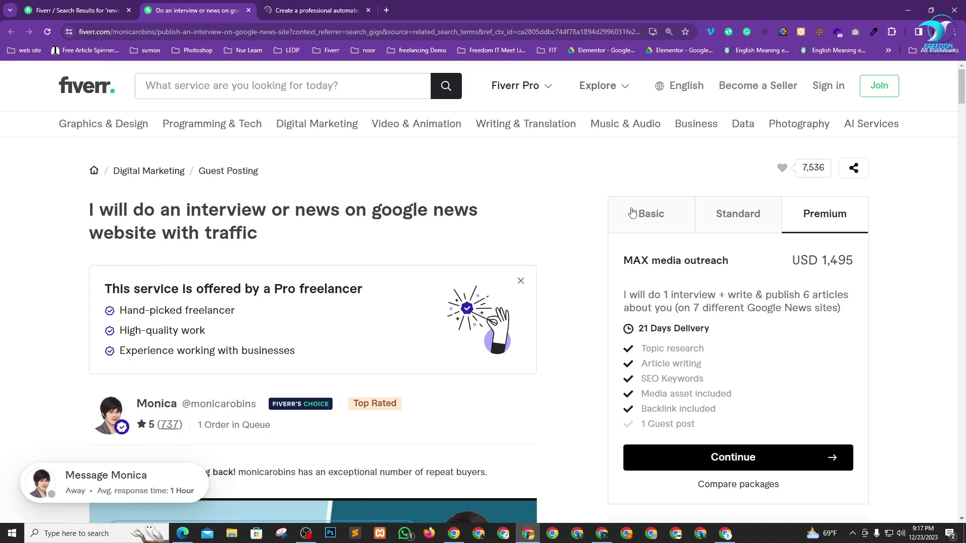
{"action": "left_click", "coordinate": [317, 10]}
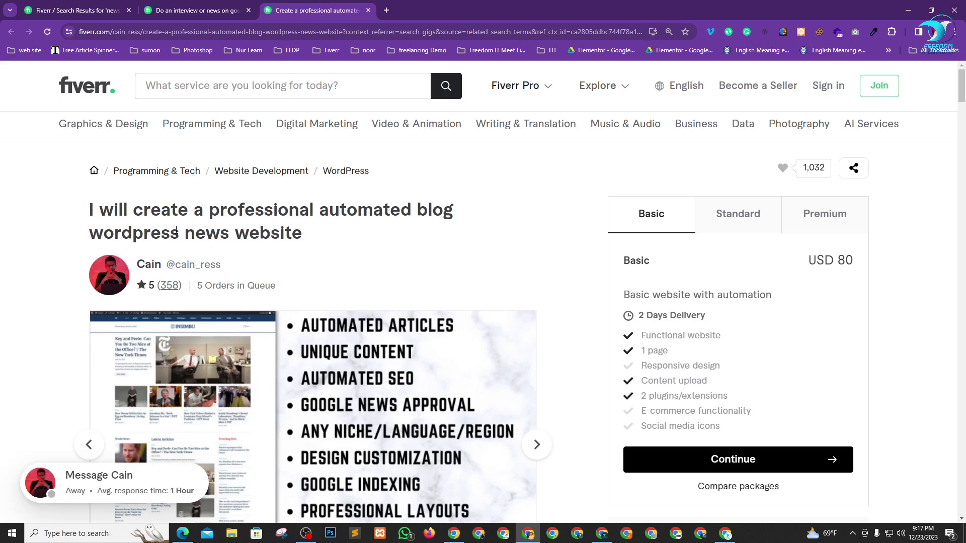
- Review the automated news website gig's title, 5 orders in queue, and Premium price of USD 150
{"action": "left_click_drag", "start_coordinate": [176, 230], "coordinate": [318, 236]}
{"action": "left_click", "coordinate": [318, 237]}
{"action": "left_click_drag", "start_coordinate": [202, 286], "coordinate": [259, 284]}
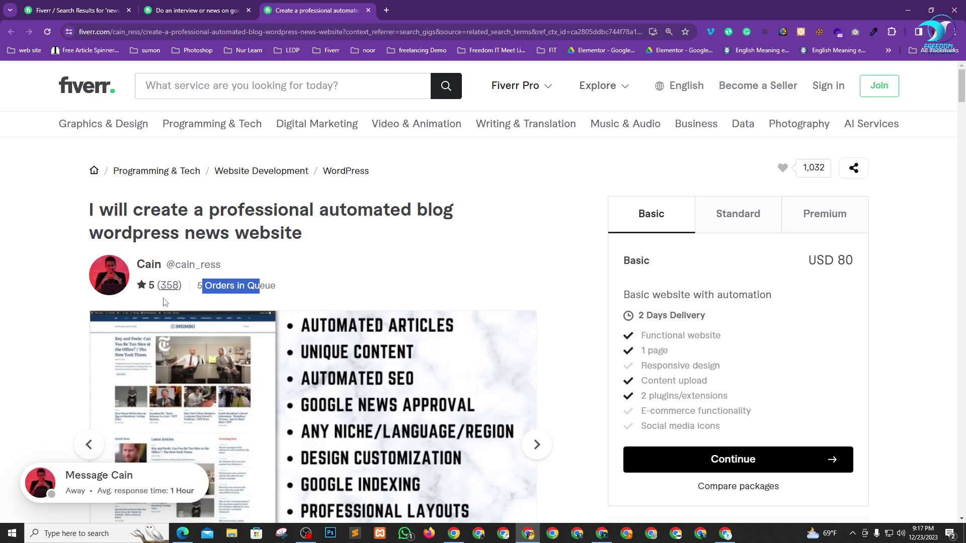
{"action": "left_click", "coordinate": [768, 229]}
{"action": "left_click", "coordinate": [828, 226]}
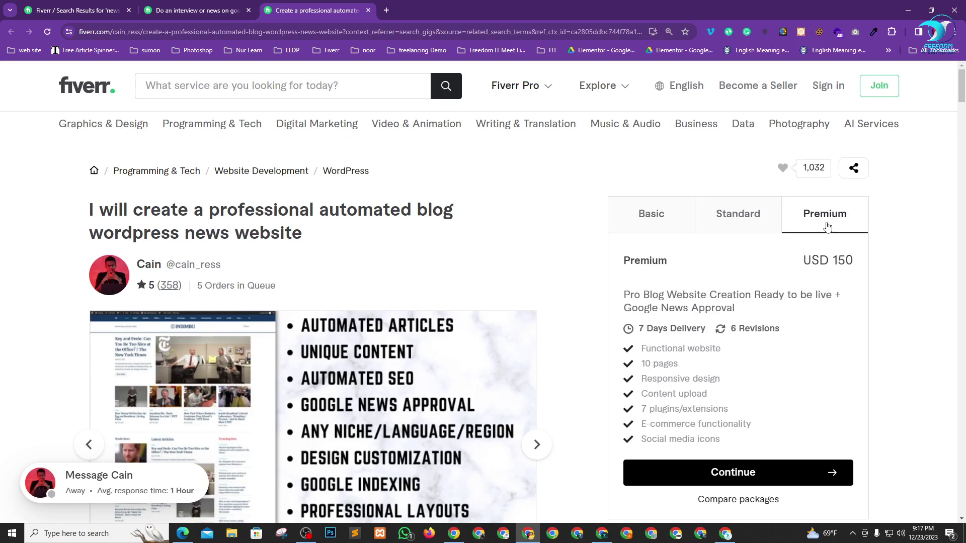
{"action": "left_click_drag", "start_coordinate": [829, 260], "coordinate": [898, 270]}
{"action": "left_click", "coordinate": [873, 260]}
- Check the Basic package's description, 1-page feature and USD 80 price, then close the gig
{"action": "left_click", "coordinate": [654, 217]}
{"action": "scroll", "coordinate": [470, 255], "scroll_direction": "down", "scroll_amount": 2}
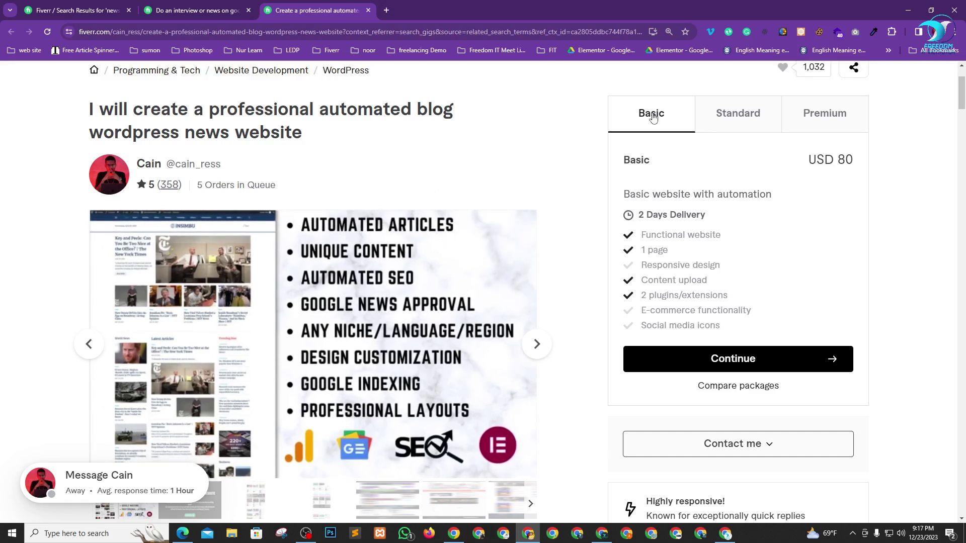
{"action": "left_click_drag", "start_coordinate": [636, 195], "coordinate": [771, 197]}
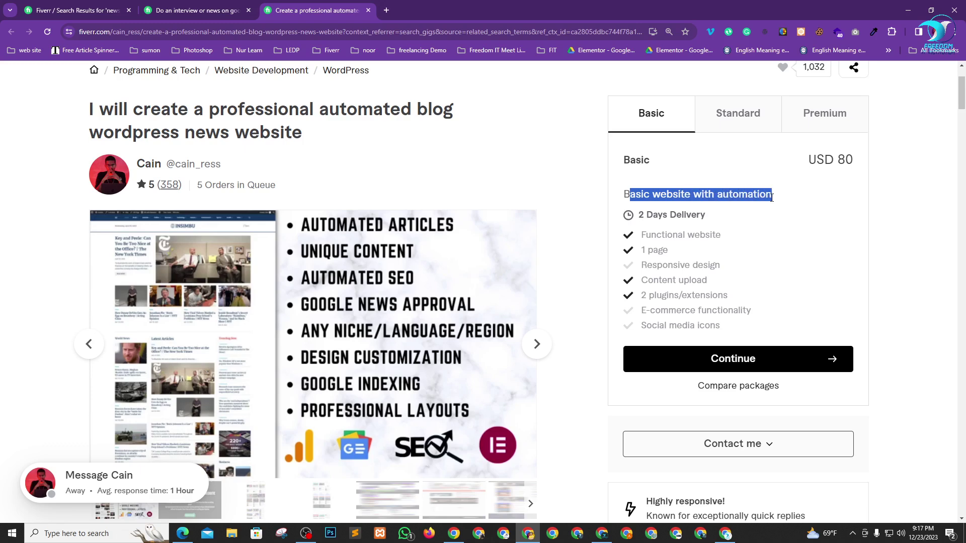
{"action": "left_click", "coordinate": [900, 238]}
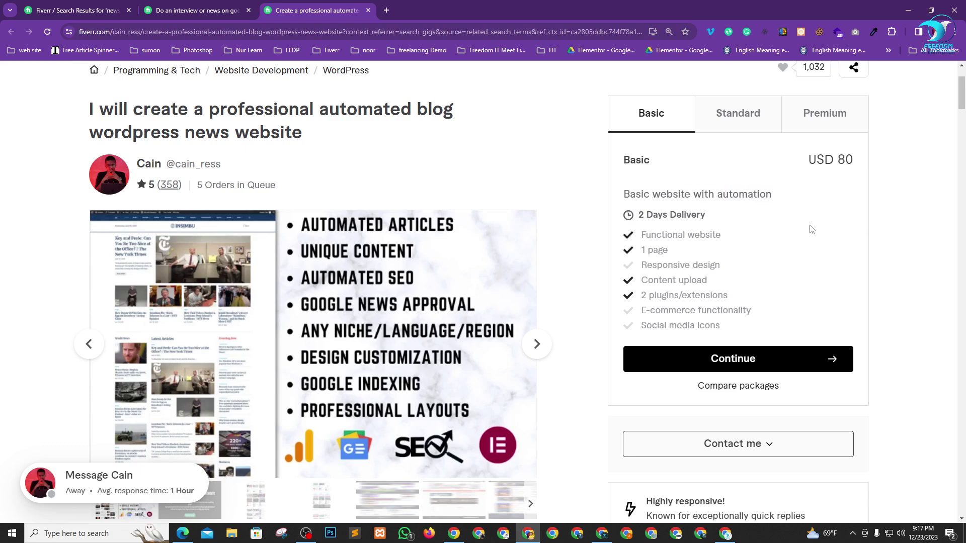
{"action": "left_click_drag", "start_coordinate": [638, 252], "coordinate": [682, 252]}
{"action": "left_click_drag", "start_coordinate": [861, 161], "coordinate": [812, 161]}
{"action": "left_click", "coordinate": [884, 196]}
{"action": "left_click", "coordinate": [368, 10]}
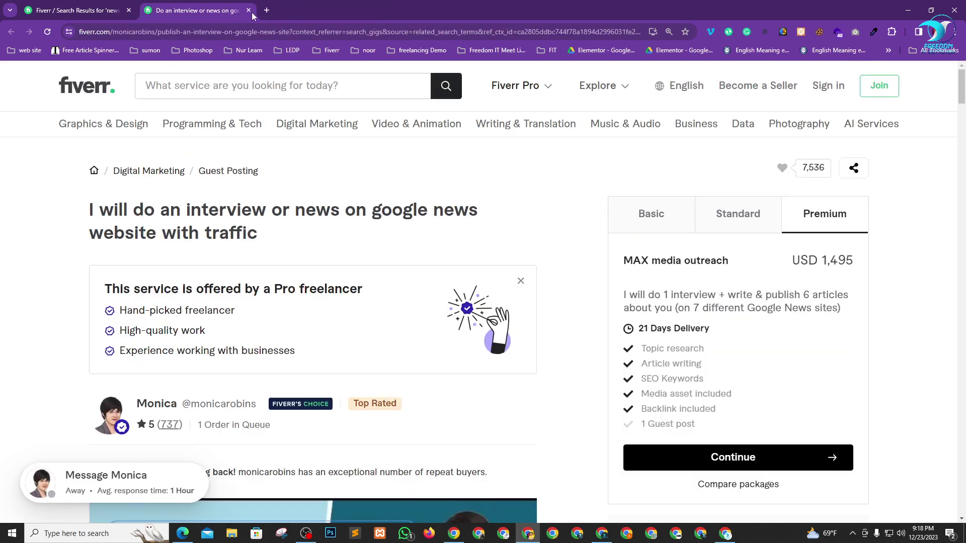
- Look over the Google News interview gig page, then bring the Google Meet window back
{"action": "scroll", "coordinate": [301, 217], "scroll_direction": "down", "scroll_amount": 7}
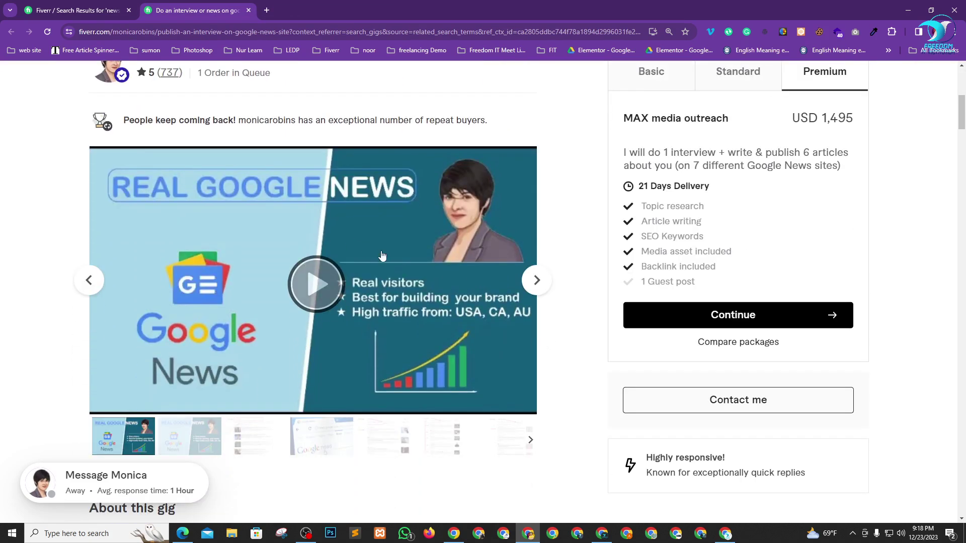
{"action": "scroll", "coordinate": [416, 289], "scroll_direction": "up", "scroll_amount": 4}
{"action": "scroll", "coordinate": [415, 290], "scroll_direction": "up", "scroll_amount": 3}
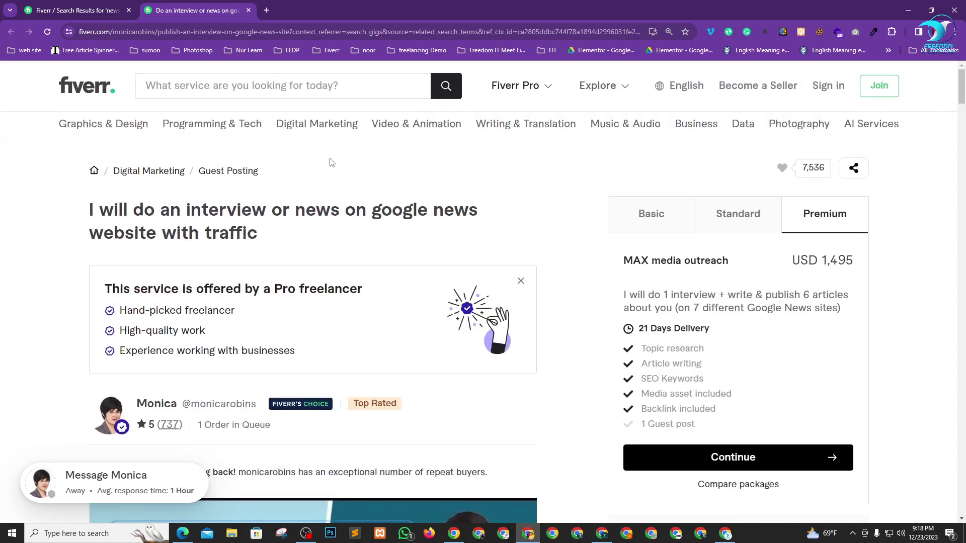
{"action": "key", "text": "alt+Tab"}
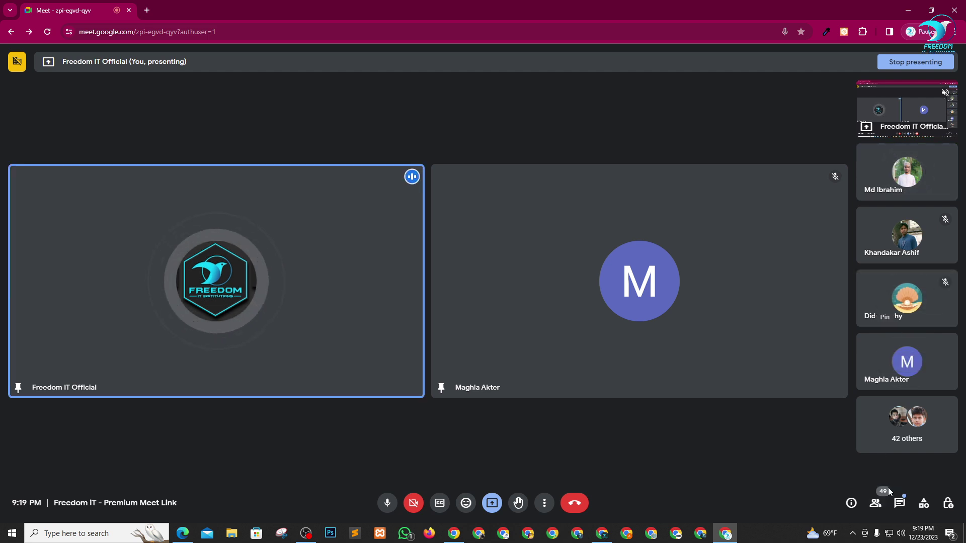
{"action": "left_click", "coordinate": [875, 503]}
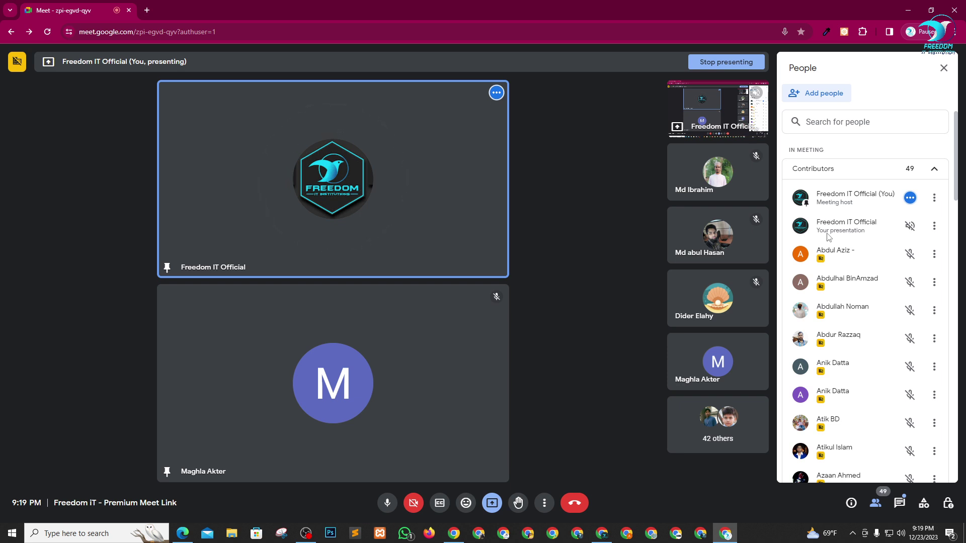
{"action": "left_click", "coordinate": [934, 225]}
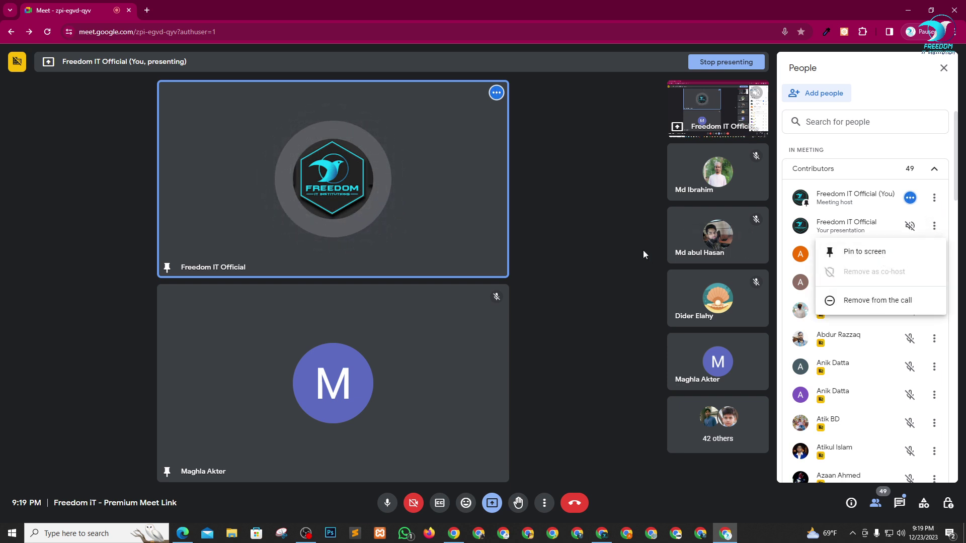
{"action": "left_click", "coordinate": [931, 222]}
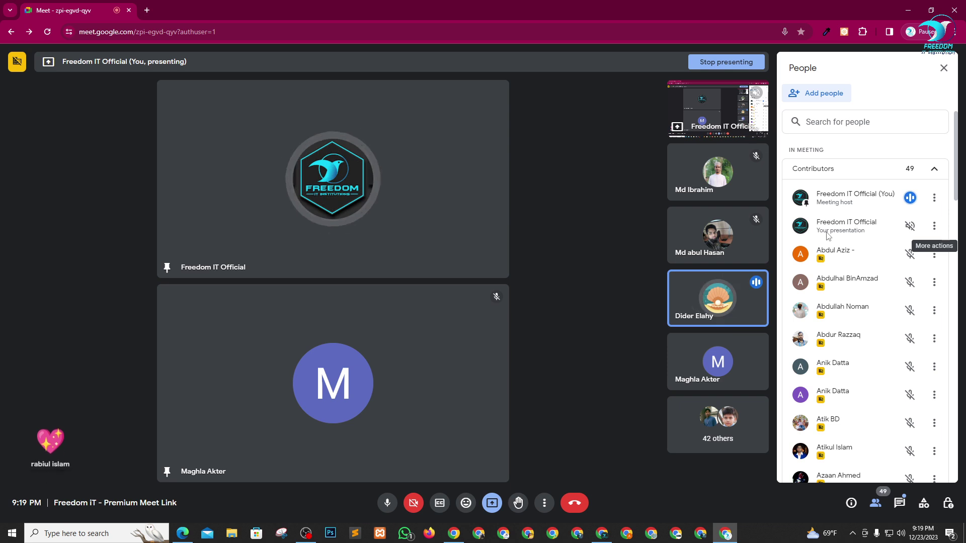
{"action": "left_click", "coordinate": [944, 69]}
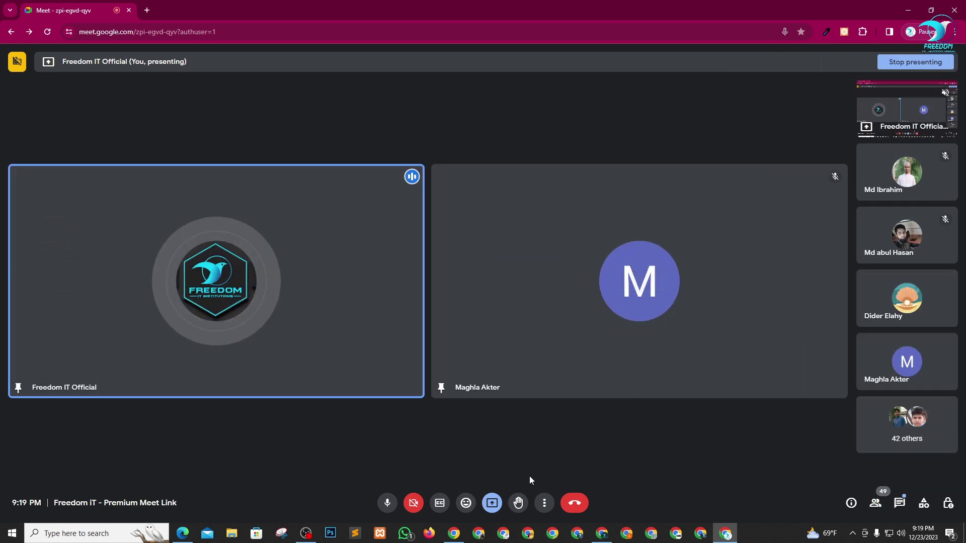
{"action": "left_click", "coordinate": [602, 537]}
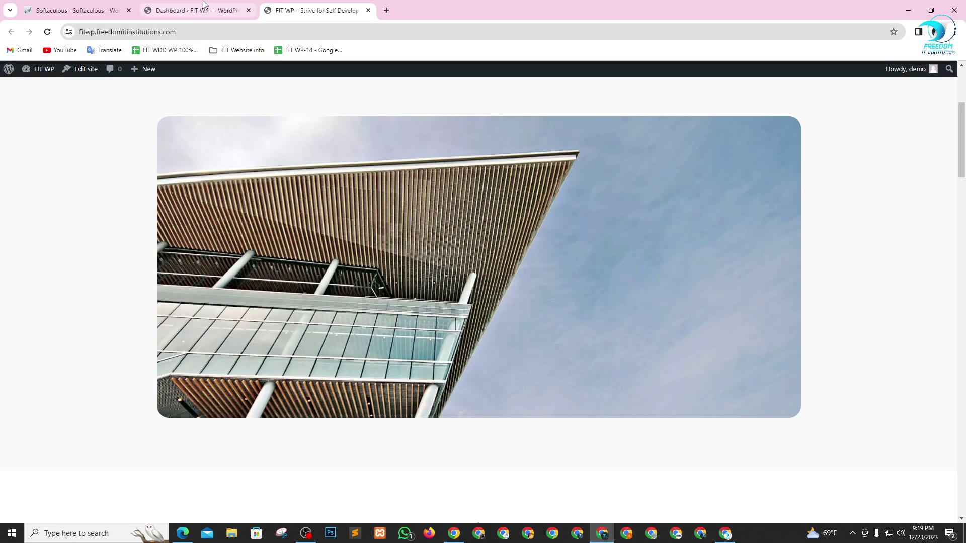
- Check the FIT WP admin dashboard, go back to the front page, and open File Explorer
{"action": "left_click", "coordinate": [204, 5]}
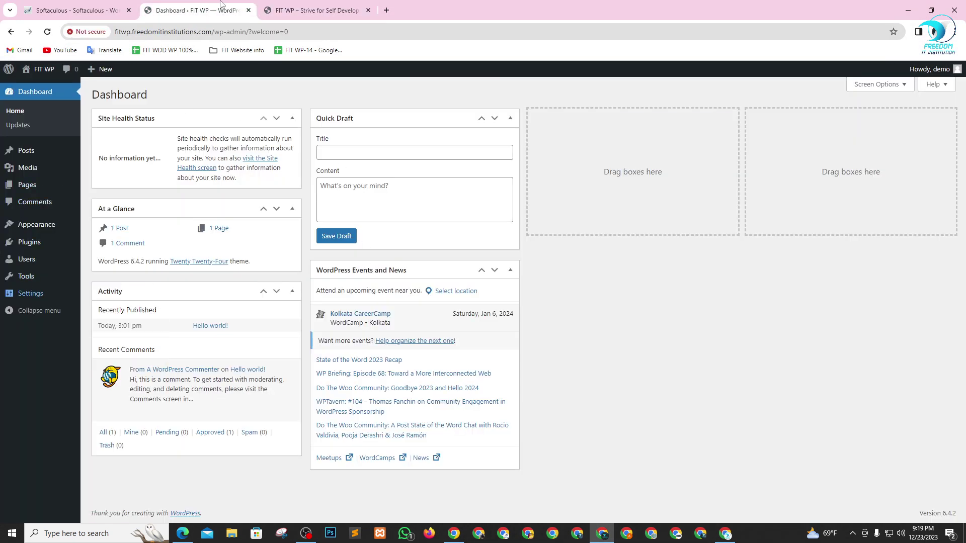
{"action": "left_click", "coordinate": [291, 13]}
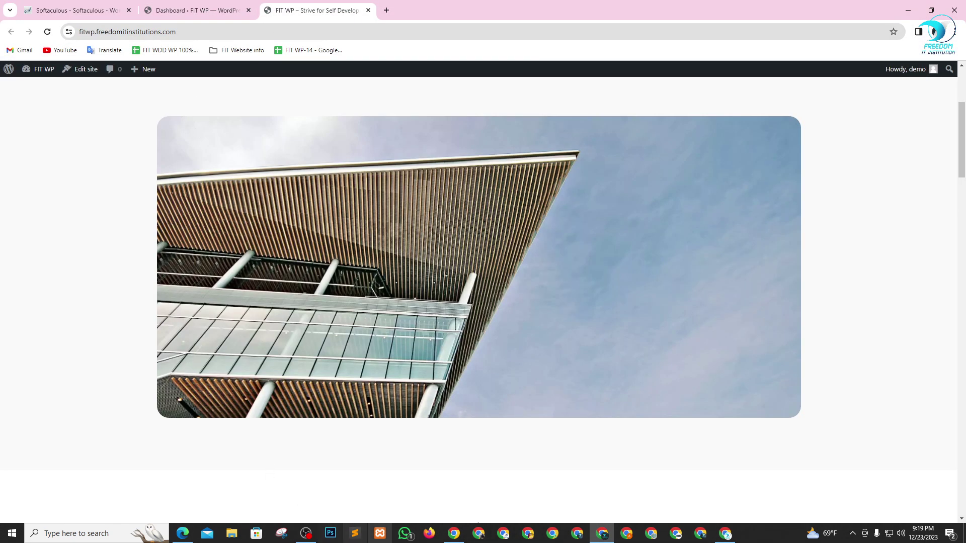
{"action": "left_click", "coordinate": [233, 534]}
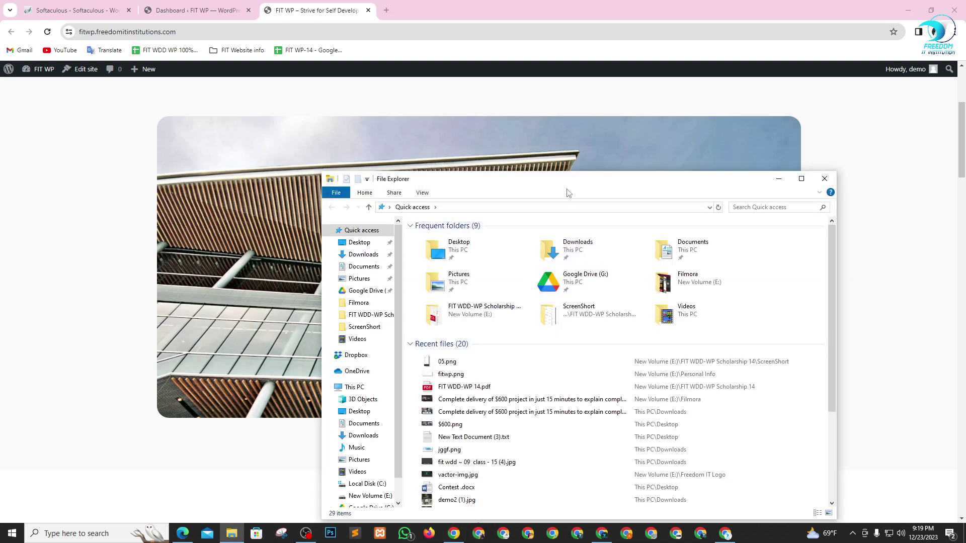
- Delete the two older screen recordings from the Videos folder on New Volume (E:)
{"action": "left_click_drag", "start_coordinate": [569, 181], "coordinate": [564, 95]}
{"action": "scroll", "coordinate": [356, 363], "scroll_direction": "down", "scroll_amount": 1}
{"action": "scroll", "coordinate": [357, 363], "scroll_direction": "down", "scroll_amount": 1}
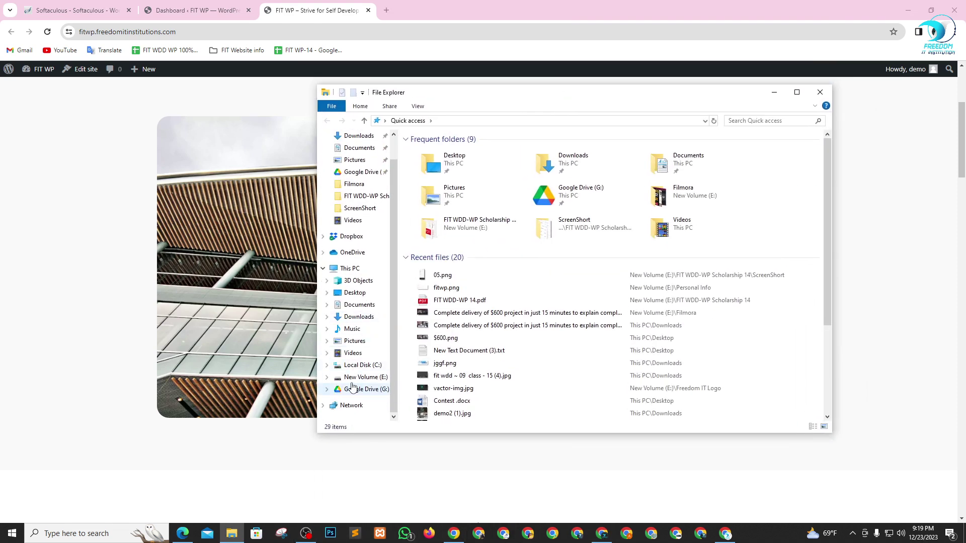
{"action": "left_click", "coordinate": [362, 377]}
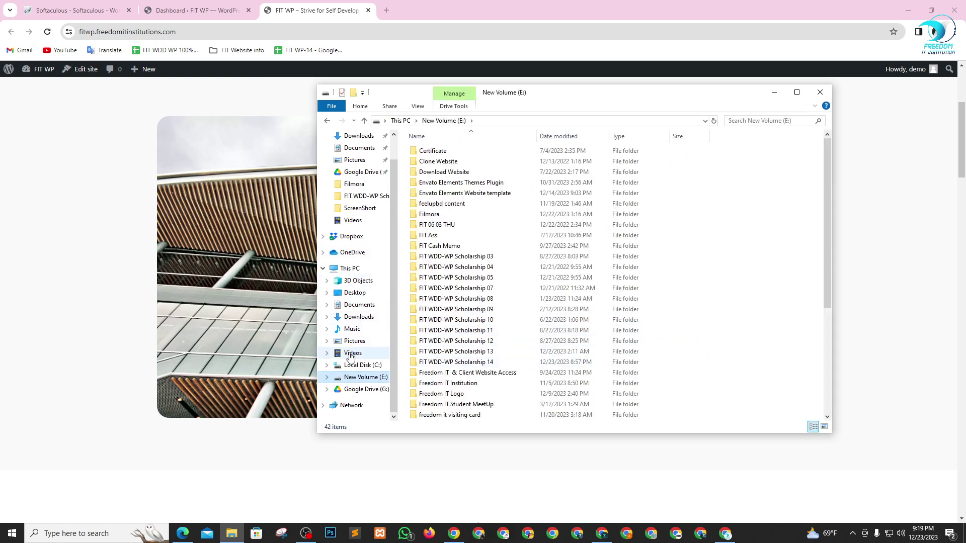
{"action": "left_click", "coordinate": [353, 352]}
{"action": "left_click_drag", "start_coordinate": [543, 224], "coordinate": [499, 158]}
{"action": "key", "text": "Delete"}
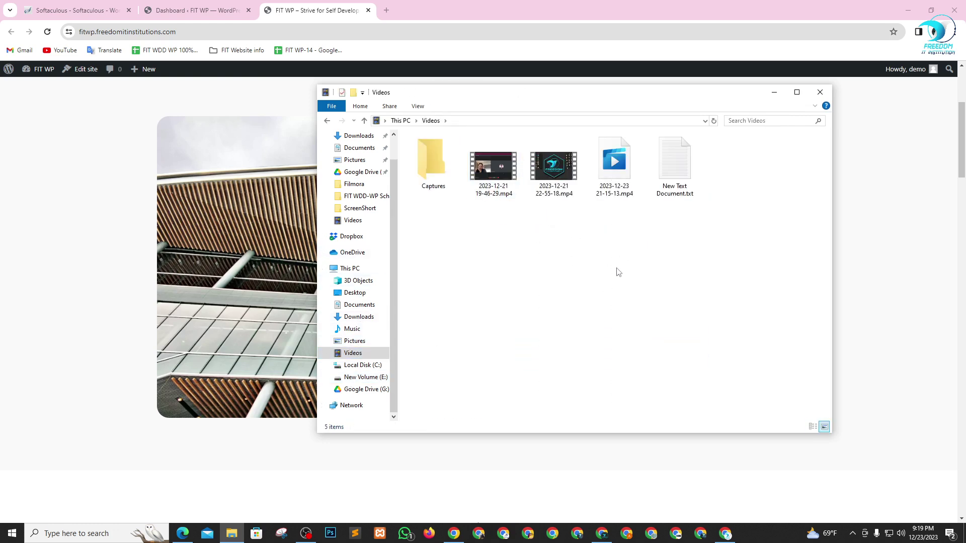
- Extract the newspaper theme zip in the FIT WDD-WP Scholarship 14 folder into a same-named folder
{"action": "left_click", "coordinate": [773, 92]}
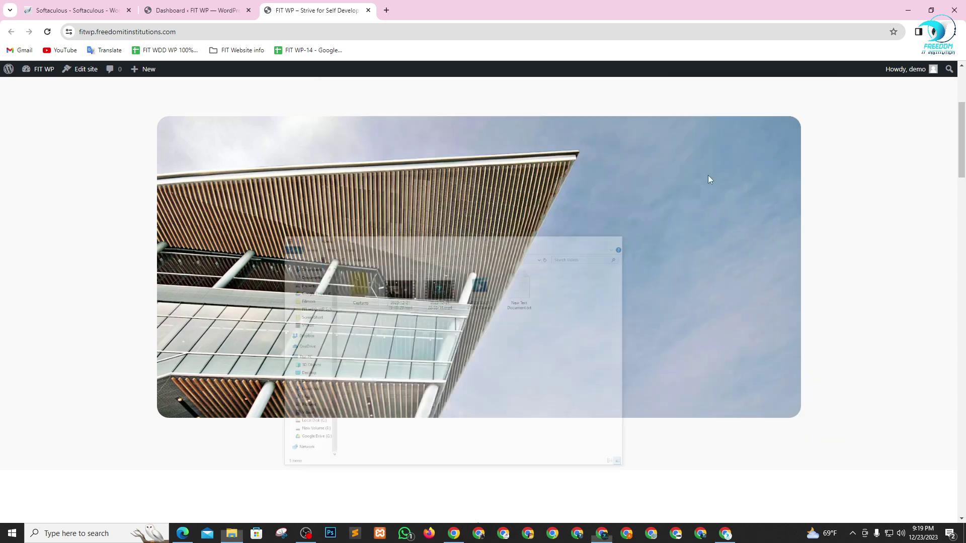
{"action": "left_click", "coordinate": [232, 533]}
{"action": "left_click", "coordinate": [365, 377]}
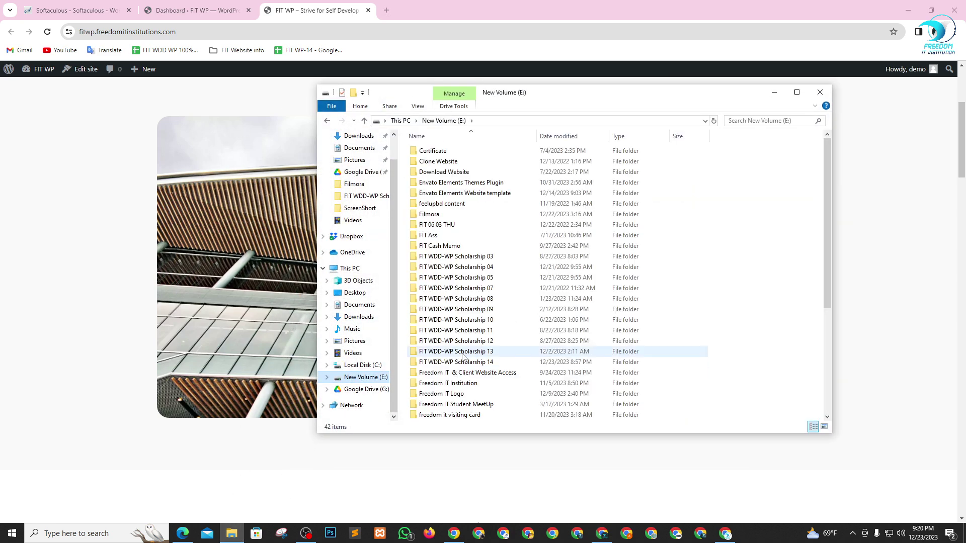
{"action": "scroll", "coordinate": [504, 322], "scroll_direction": "down", "scroll_amount": 4}
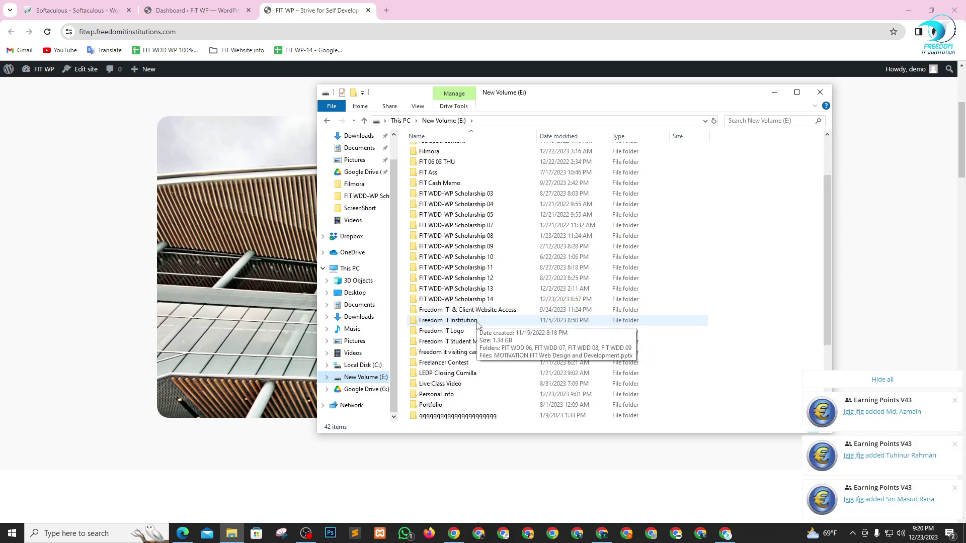
{"action": "double_click", "coordinate": [488, 300]}
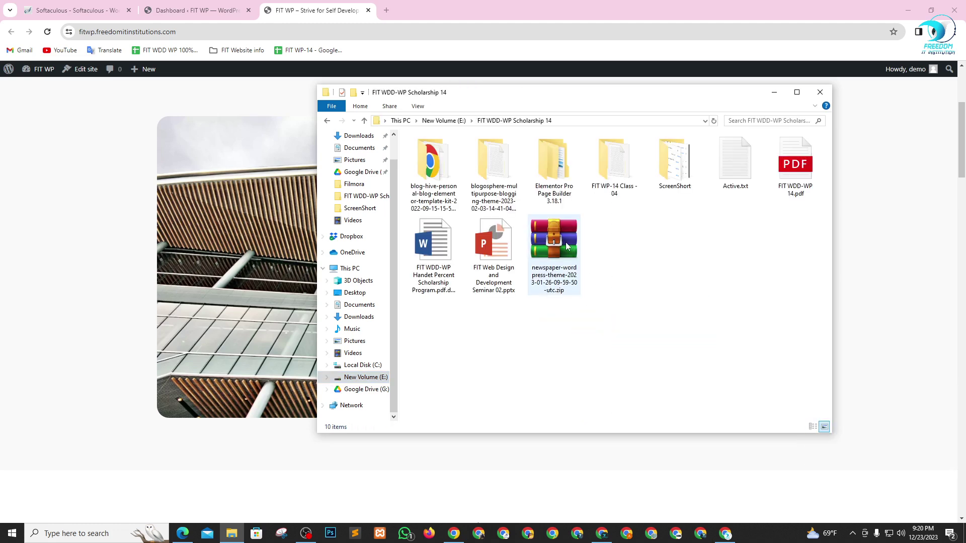
{"action": "left_click", "coordinate": [558, 250]}
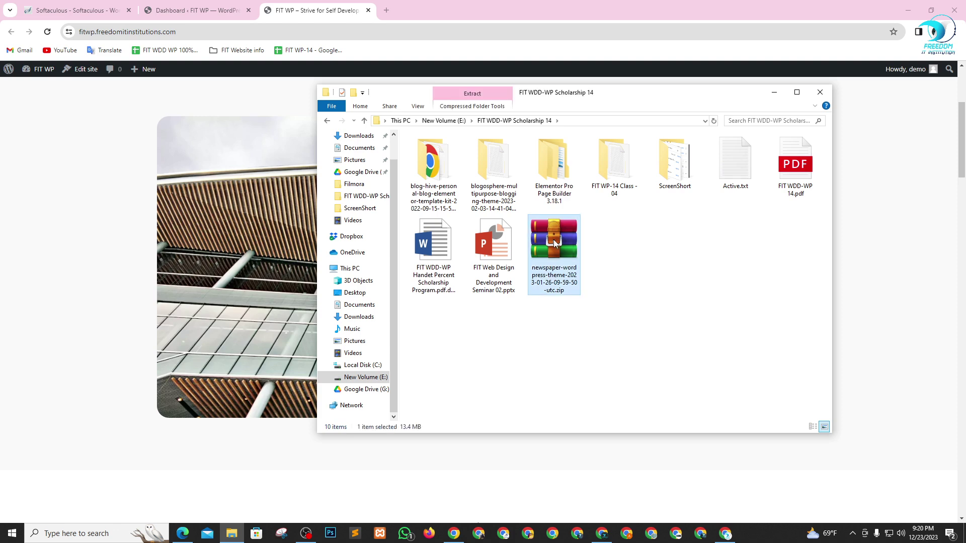
{"action": "right_click", "coordinate": [555, 233]}
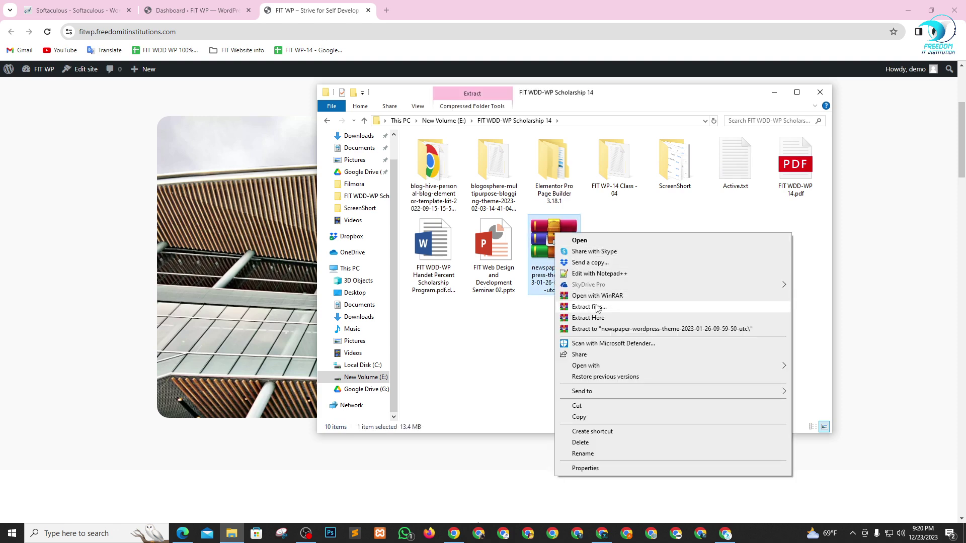
{"action": "left_click", "coordinate": [597, 308]}
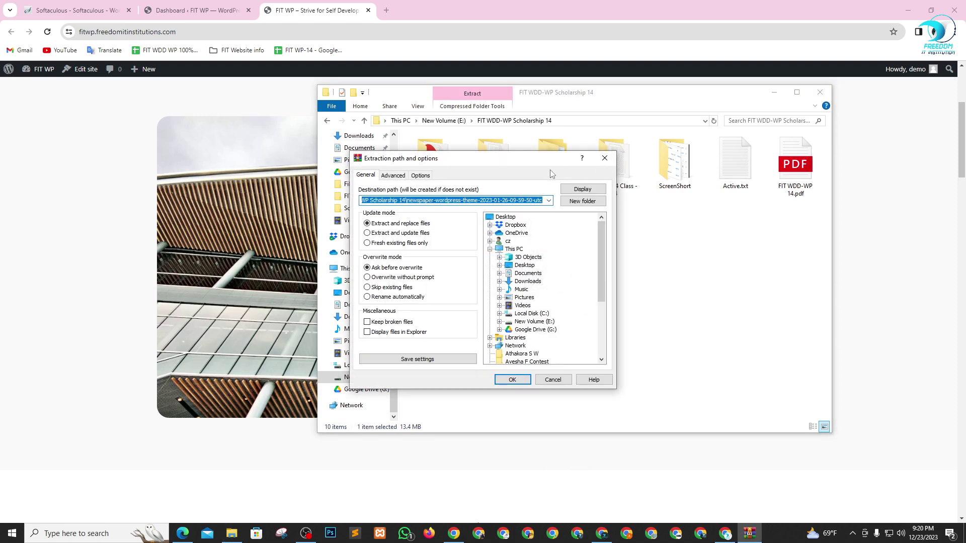
{"action": "left_click_drag", "start_coordinate": [550, 174], "coordinate": [417, 256]}
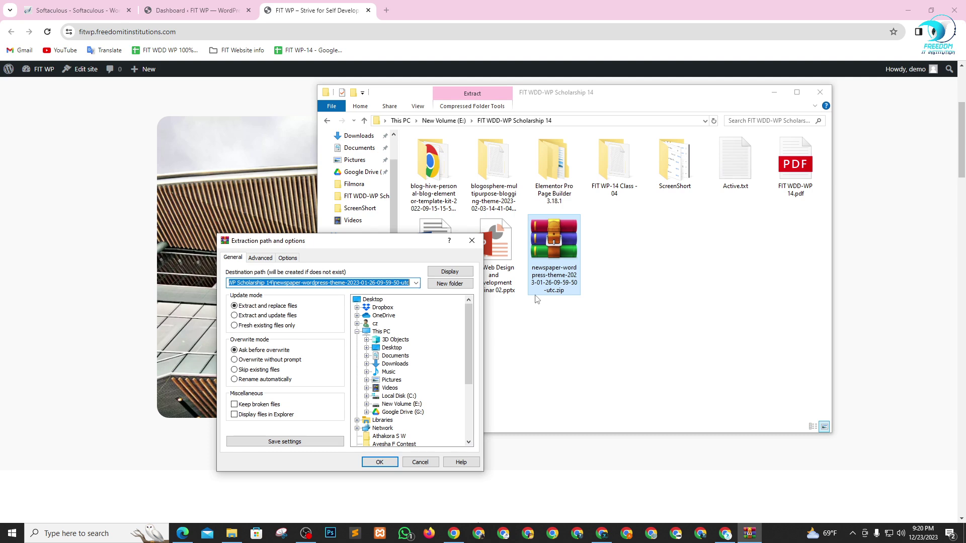
{"action": "left_click", "coordinate": [379, 462]}
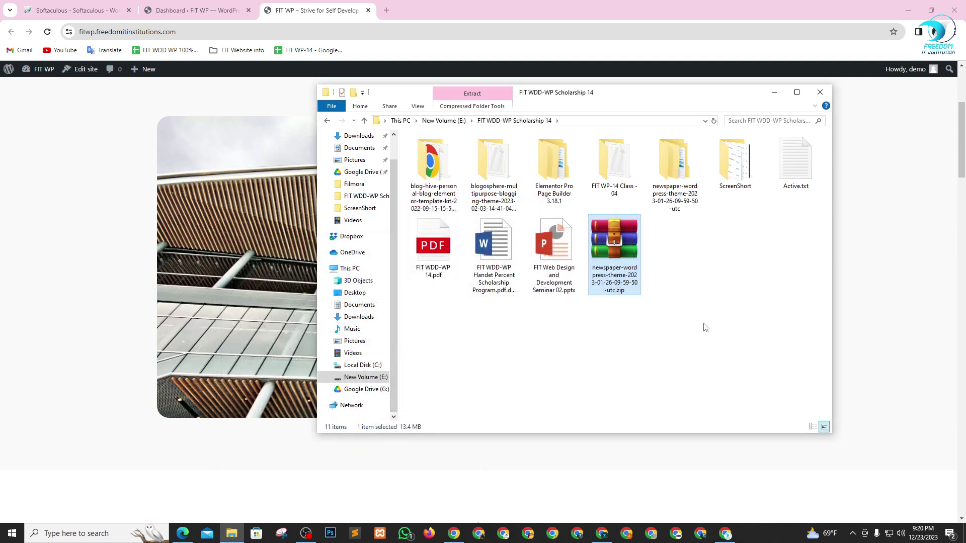
- Open the extracted Newsprk version 5.1.0 folder and show its theme zips as large icons
{"action": "left_click", "coordinate": [690, 202]}
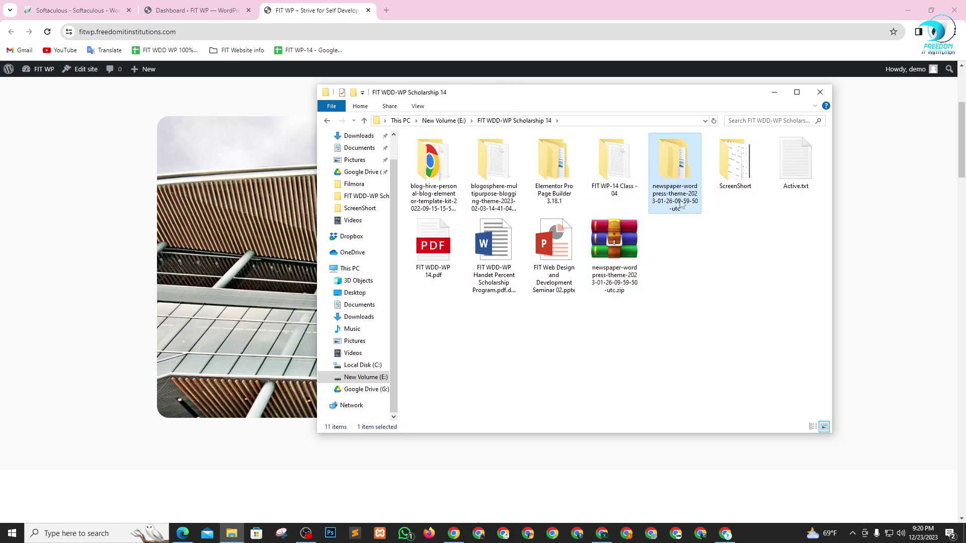
{"action": "double_click", "coordinate": [656, 180]}
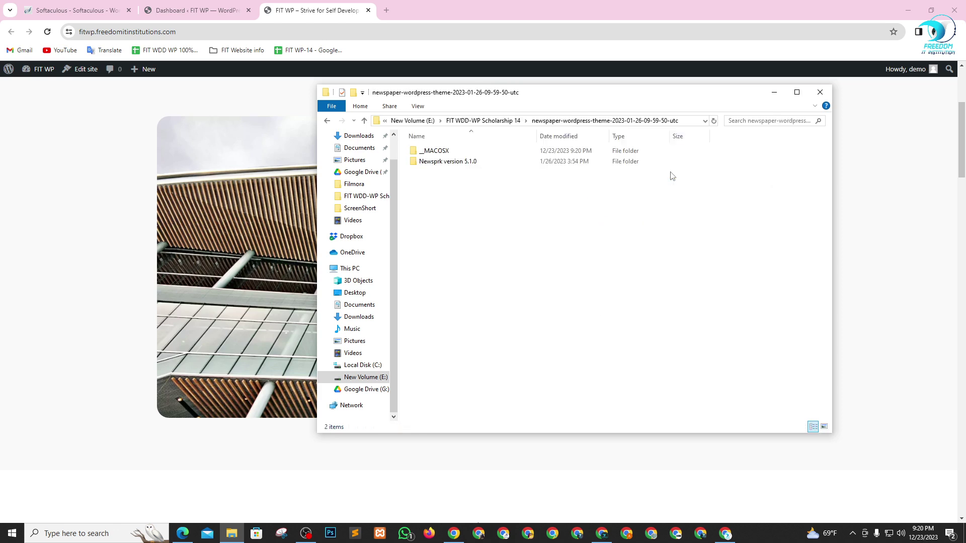
{"action": "double_click", "coordinate": [448, 162]}
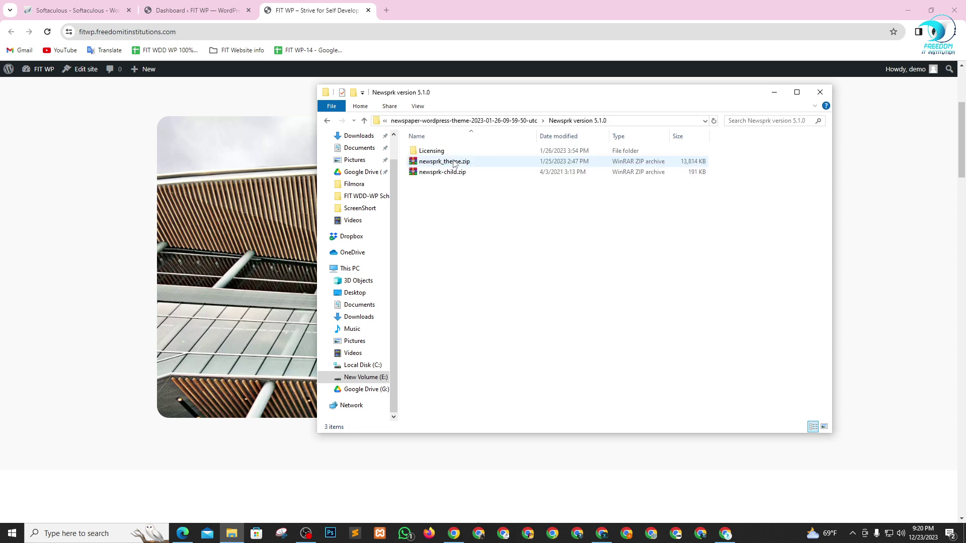
{"action": "left_click_drag", "start_coordinate": [446, 200], "coordinate": [444, 162]}
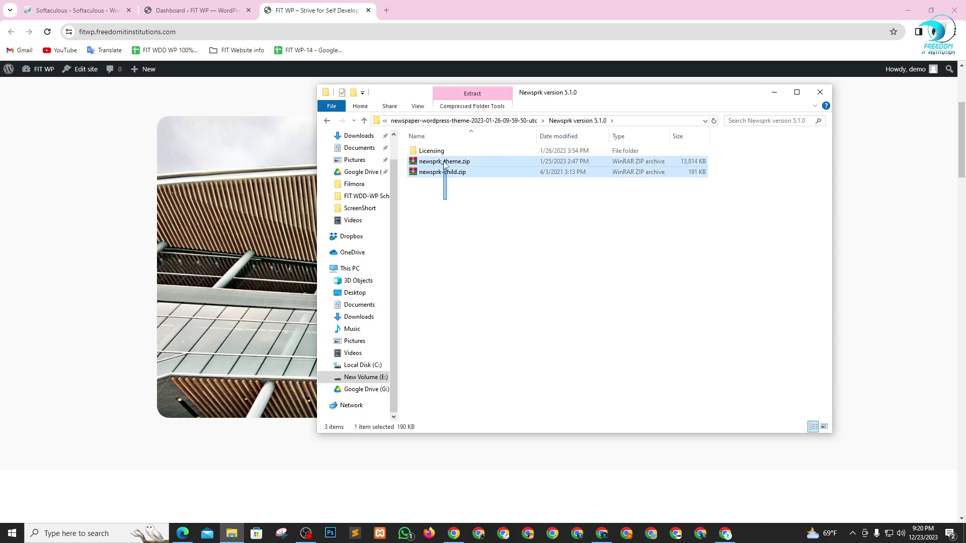
{"action": "left_click", "coordinate": [505, 201]}
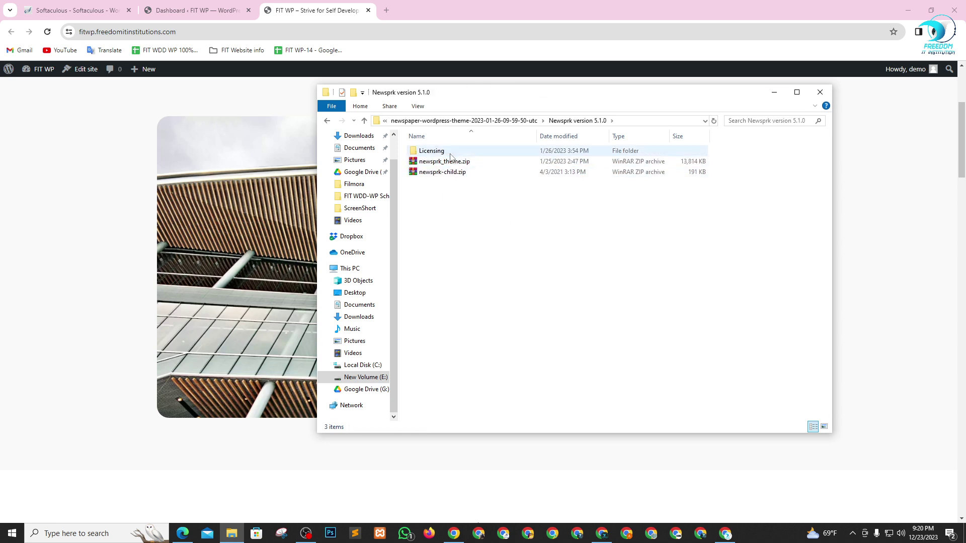
{"action": "left_click", "coordinate": [463, 162]}
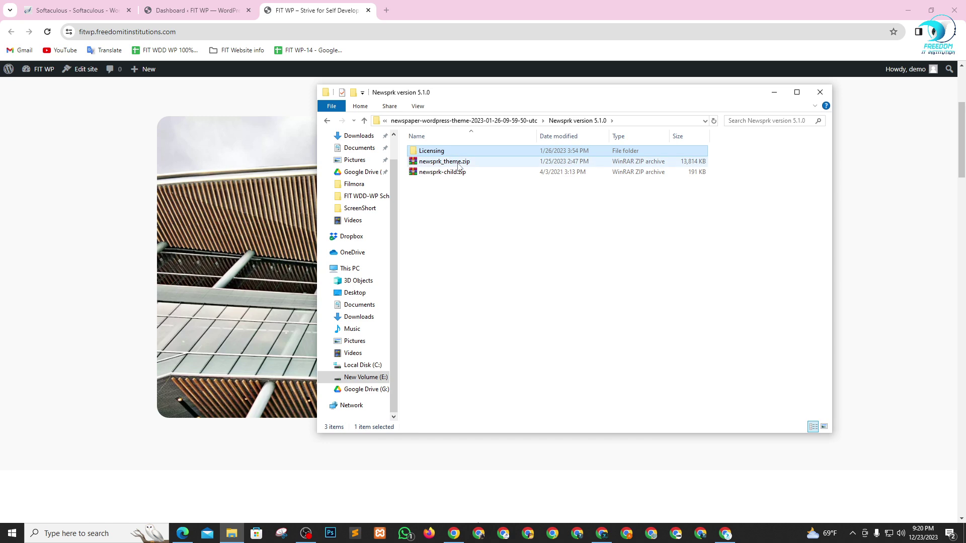
{"action": "left_click", "coordinate": [824, 427]}
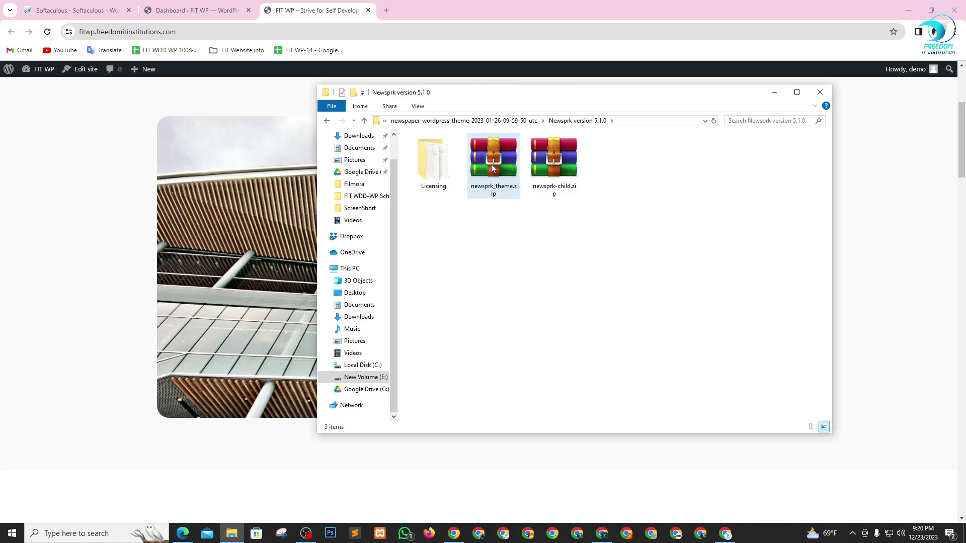
{"action": "left_click", "coordinate": [191, 10]}
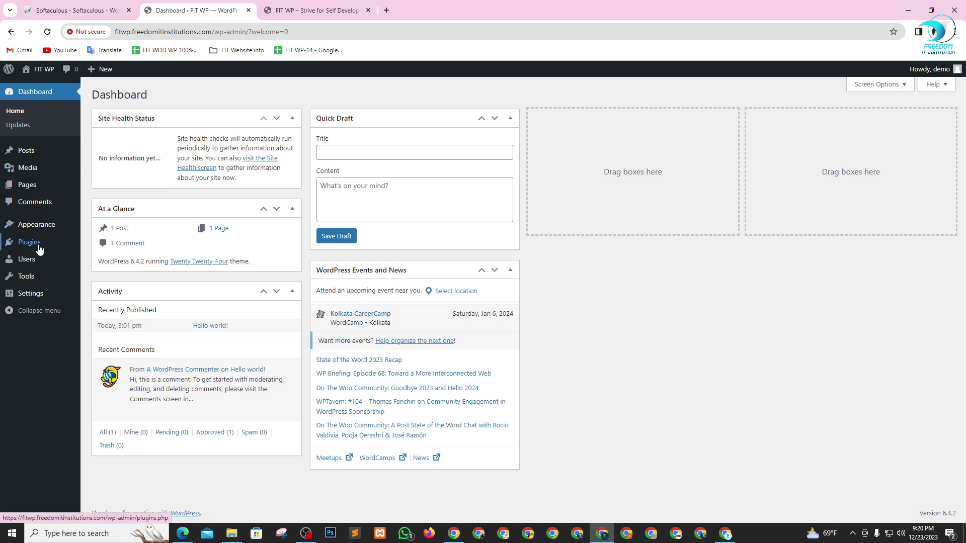
- Open Appearance > Themes in a new tab, close the Softaculous tab, and move the themes tab second
{"action": "mouse_move", "coordinate": [31, 265]}
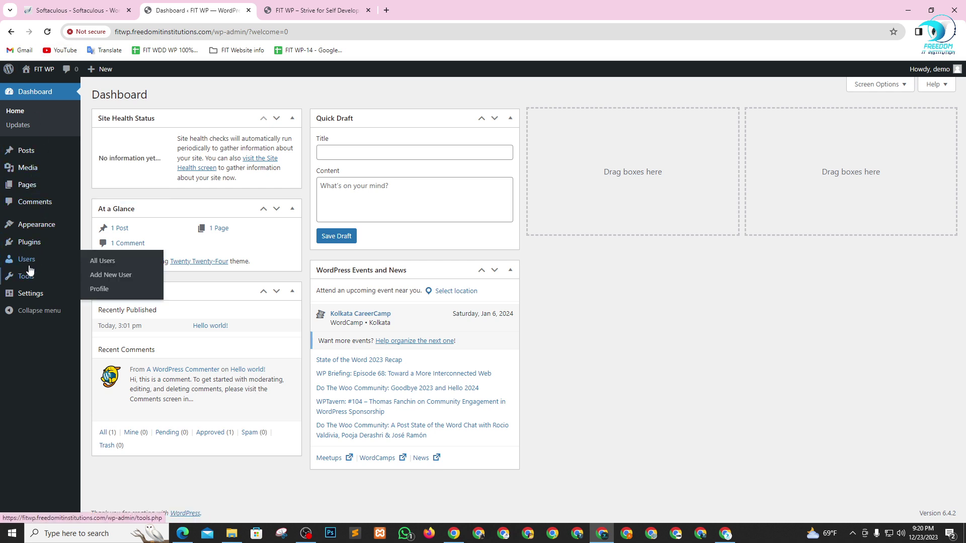
{"action": "mouse_move", "coordinate": [26, 291]}
{"action": "mouse_move", "coordinate": [30, 229]}
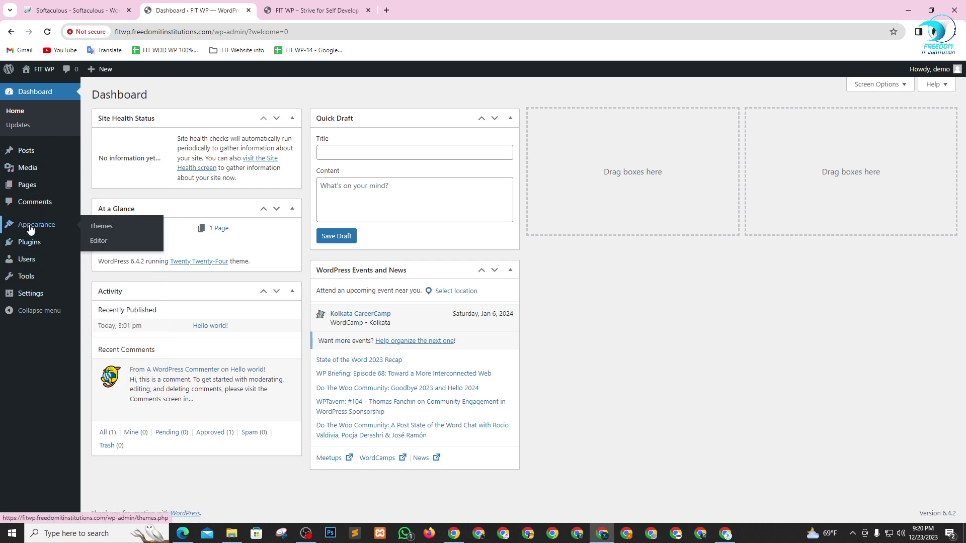
{"action": "right_click", "coordinate": [105, 229]}
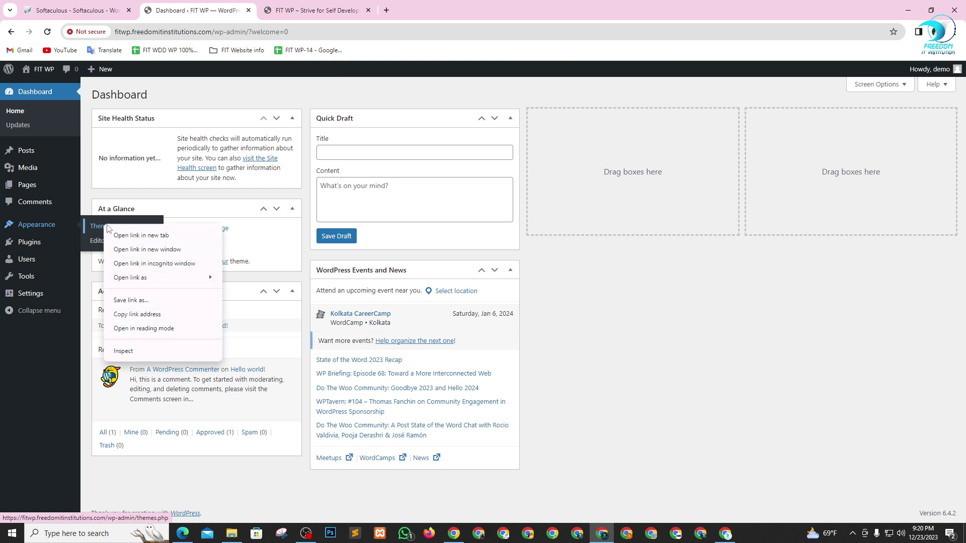
{"action": "left_click", "coordinate": [134, 236]}
{"action": "left_click", "coordinate": [129, 10]}
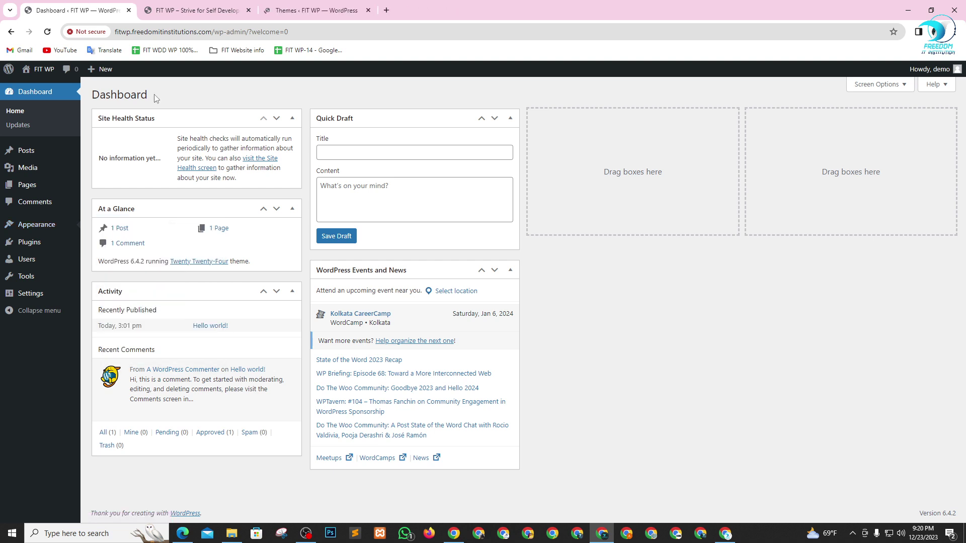
{"action": "left_click", "coordinate": [336, 10]}
{"action": "left_click_drag", "start_coordinate": [336, 10], "coordinate": [216, 10]}
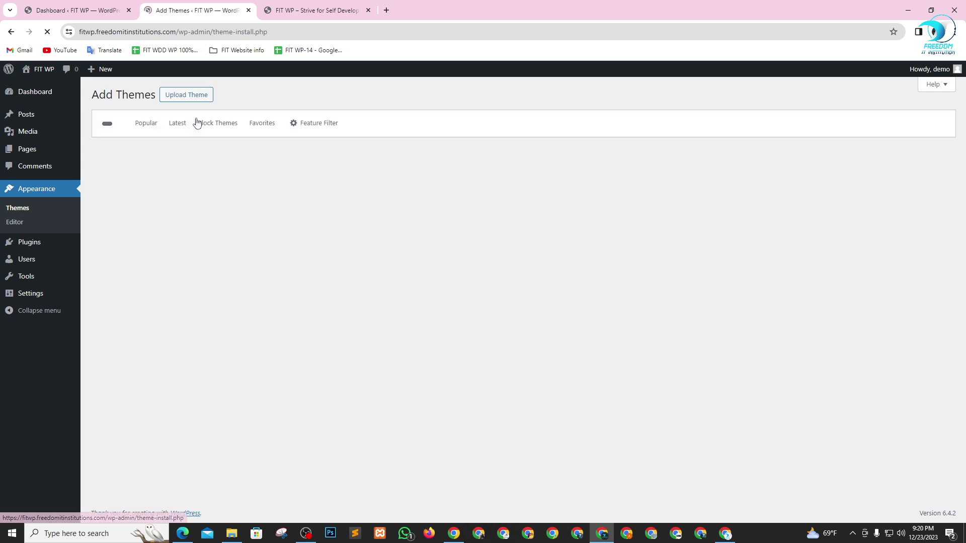
- Bring up the theme zip upload form on the Add Themes page
{"action": "key", "text": "alt+Tab"}
{"action": "key", "text": "alt+Tab"}
{"action": "key", "text": "alt+Tab"}
{"action": "key", "text": "alt+Tab"}
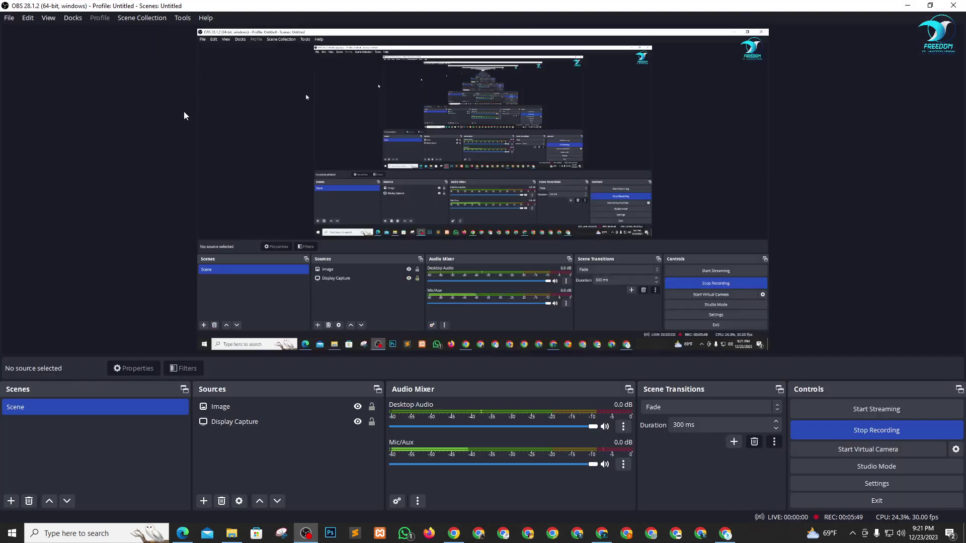
{"action": "key", "text": "alt+Tab"}
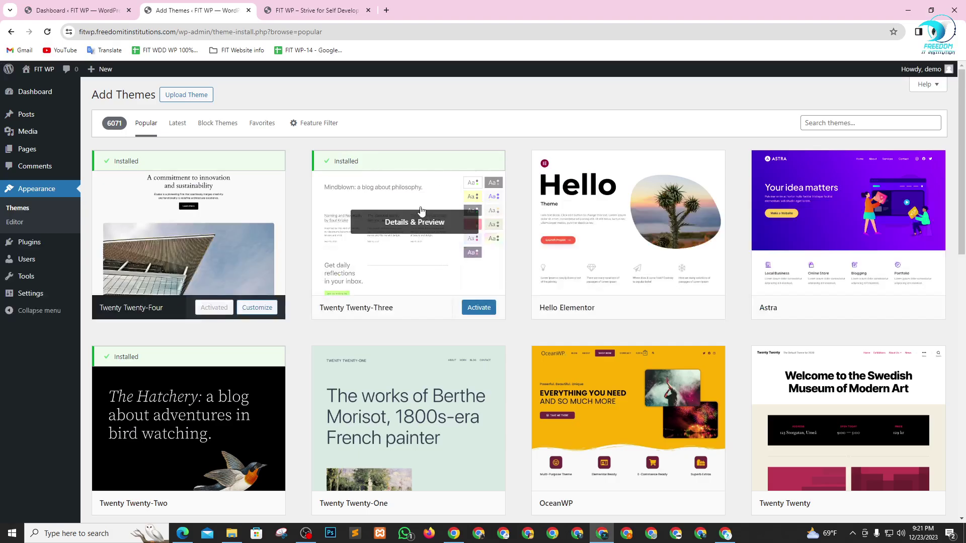
{"action": "left_click", "coordinate": [188, 97]}
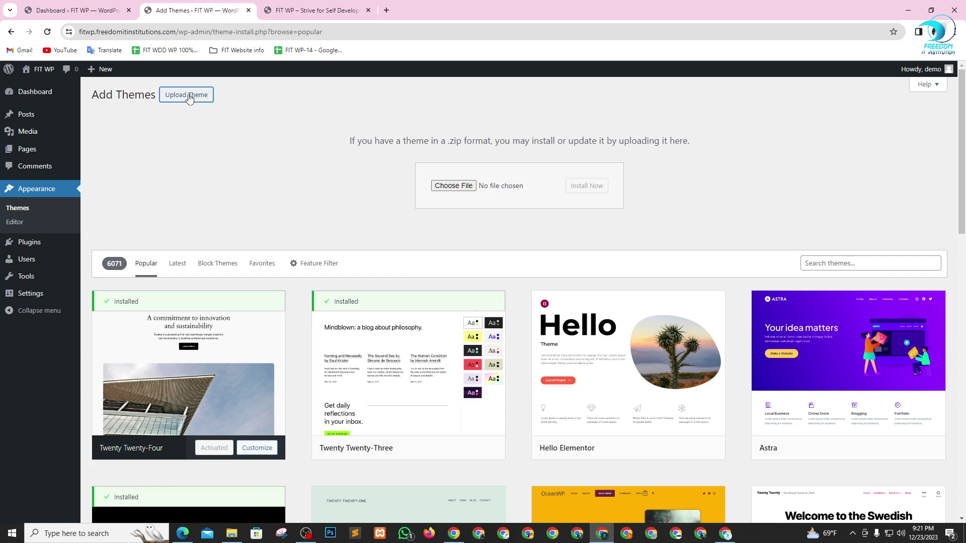
- Drag newsprk_theme.zip from the theme folder onto the theme upload field
{"action": "left_click", "coordinate": [231, 533]}
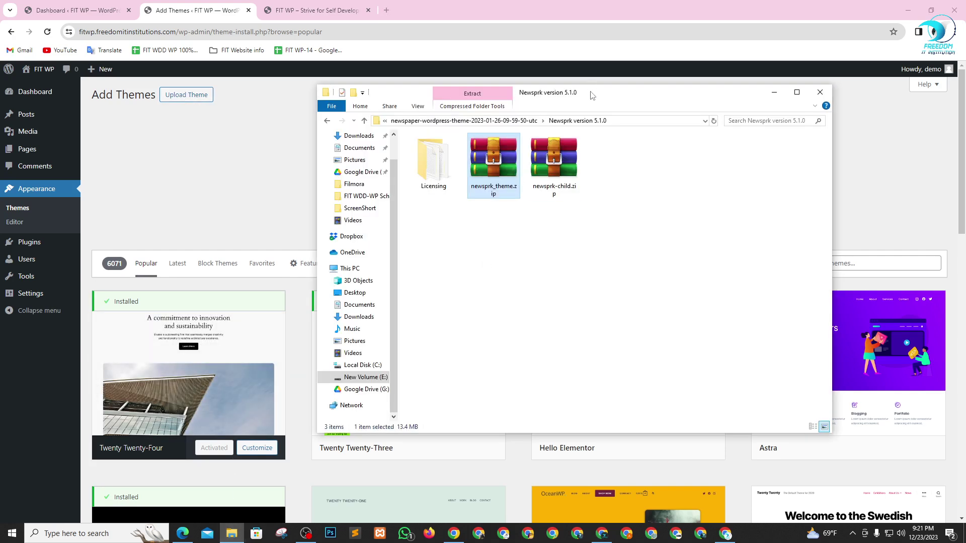
{"action": "left_click_drag", "start_coordinate": [591, 96], "coordinate": [486, 300]}
{"action": "left_click_drag", "start_coordinate": [432, 285], "coordinate": [462, 198]}
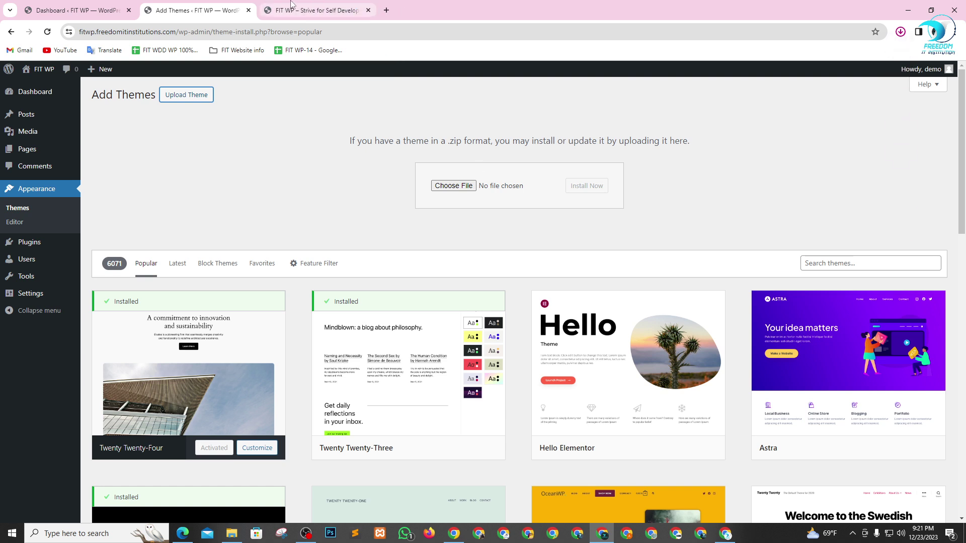
{"action": "left_click", "coordinate": [232, 533]}
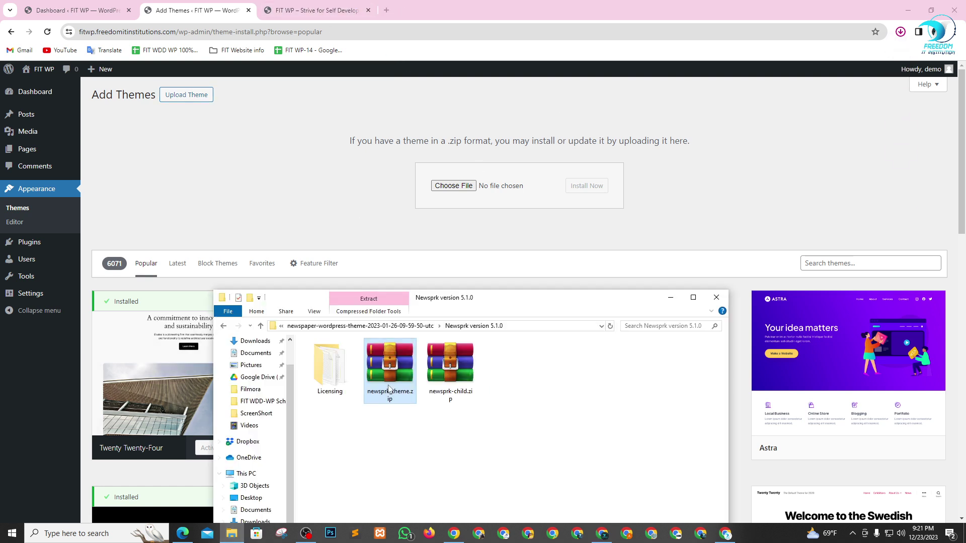
{"action": "left_click_drag", "start_coordinate": [391, 384], "coordinate": [460, 188]}
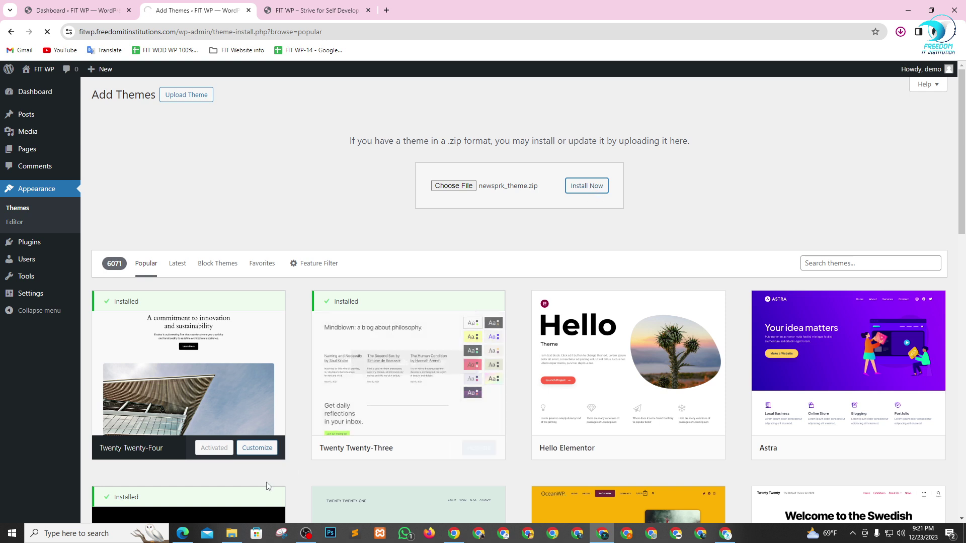
- Return to the WordPress page confirming the Newsprk theme installed successfully
{"action": "mouse_move", "coordinate": [235, 540]}
{"action": "left_click", "coordinate": [236, 498]}
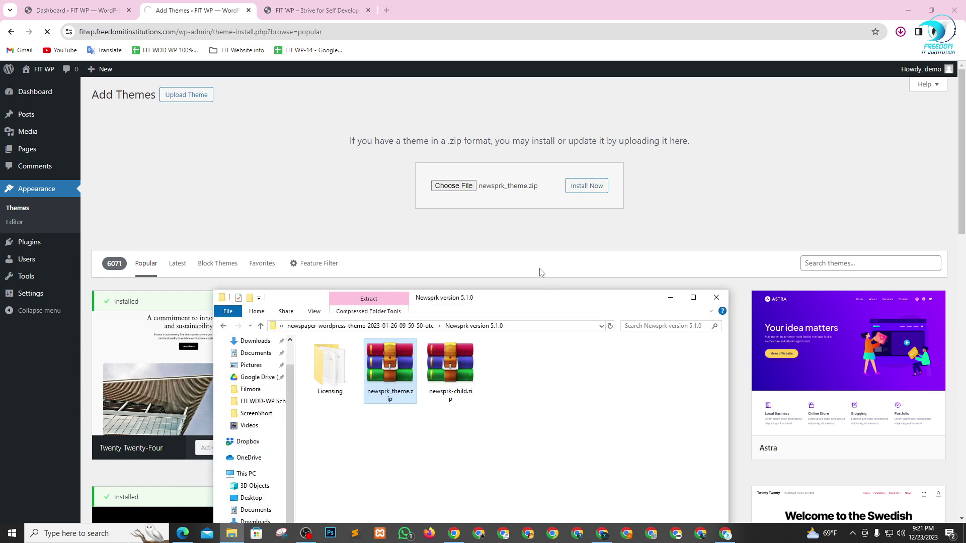
{"action": "left_click_drag", "start_coordinate": [531, 306], "coordinate": [534, 233]}
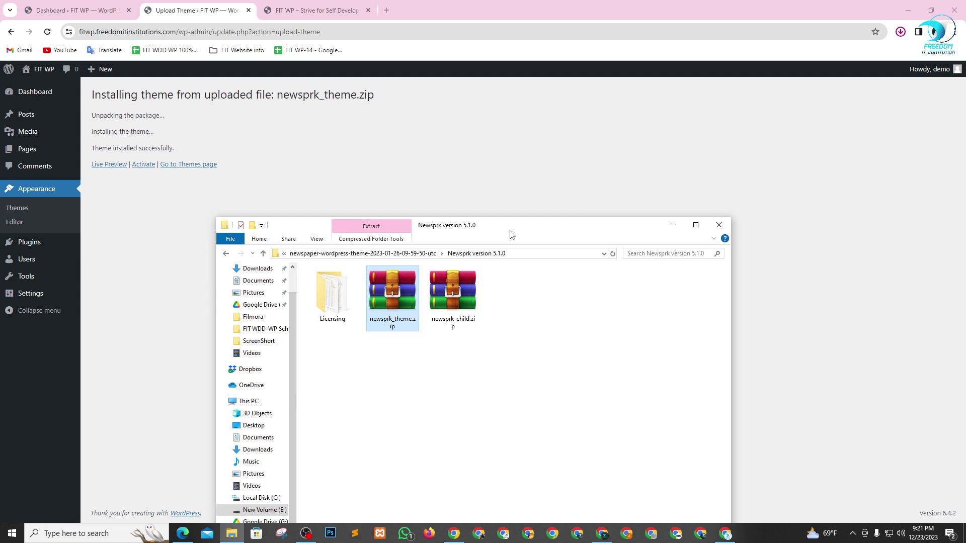
{"action": "left_click_drag", "start_coordinate": [510, 234], "coordinate": [588, 148]}
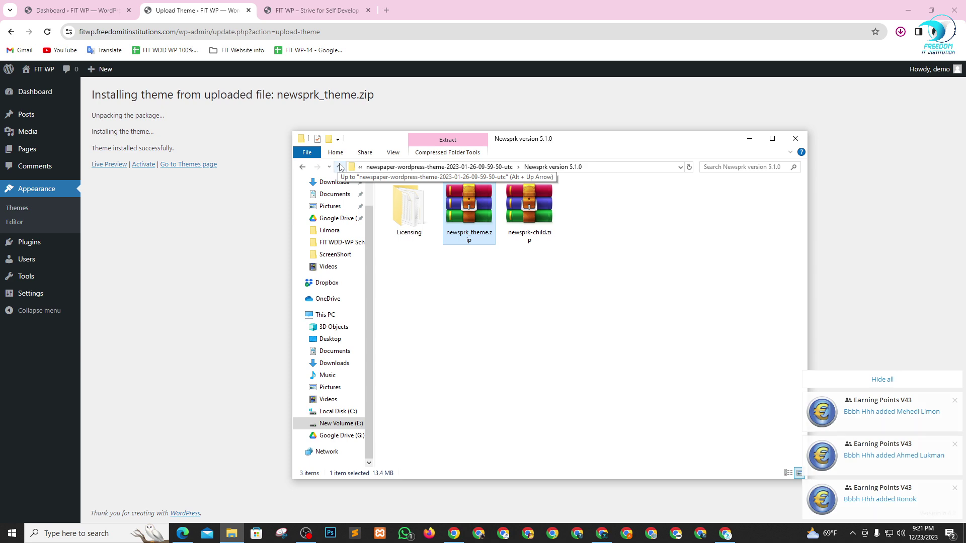
{"action": "key", "text": "alt+Tab"}
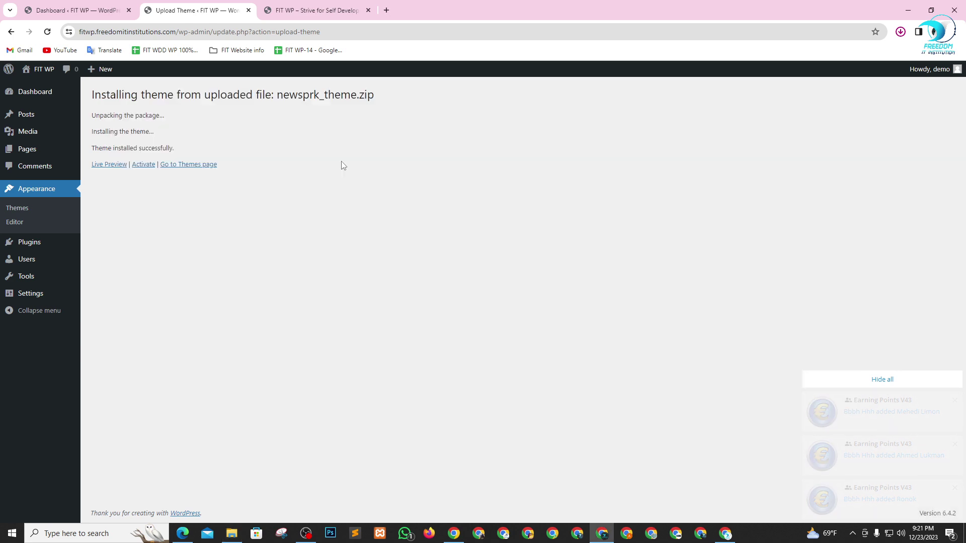
{"action": "key", "text": "alt+Tab"}
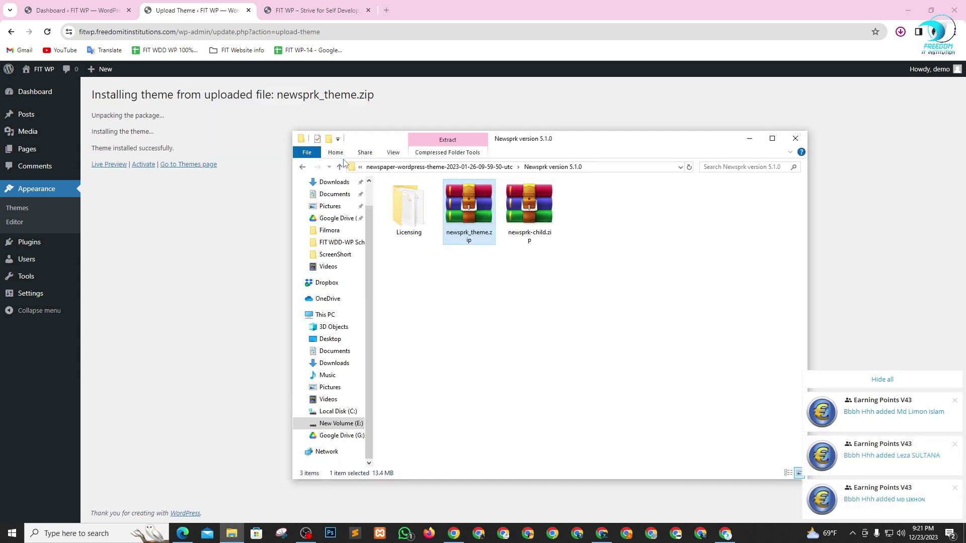
{"action": "key", "text": "alt+Tab"}
{"action": "key", "text": "alt+Tab"}
{"action": "key", "text": "alt+Tab"}
{"action": "key", "text": "alt+Tab"}
{"action": "key", "text": "alt+Tab"}
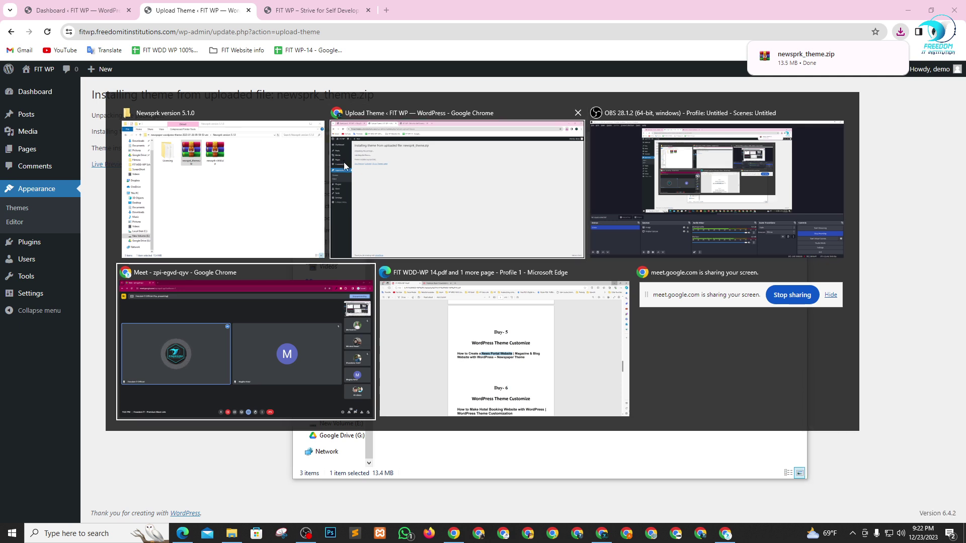
{"action": "key", "text": "alt+Tab"}
{"action": "left_click", "coordinate": [345, 169]}
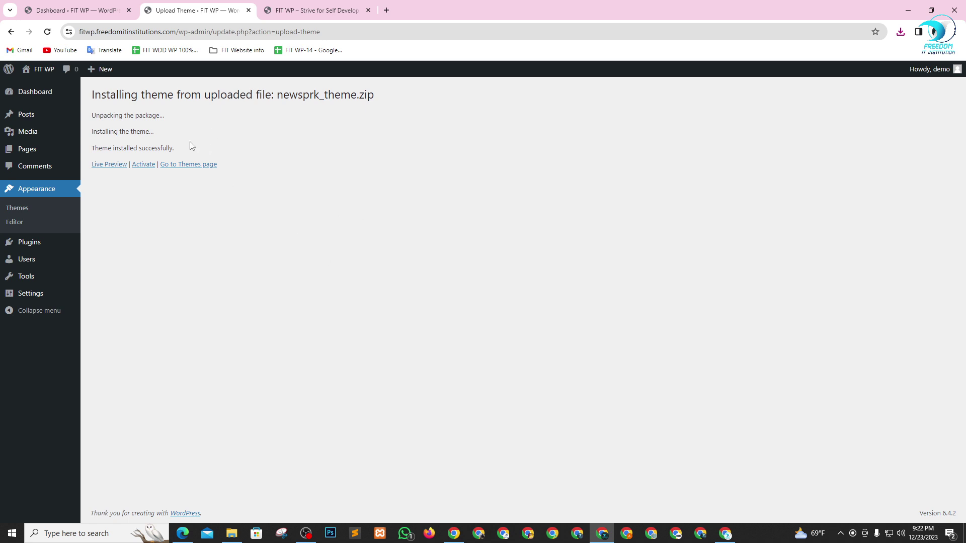
{"action": "left_click_drag", "start_coordinate": [128, 148], "coordinate": [186, 147]}
{"action": "left_click", "coordinate": [156, 153]}
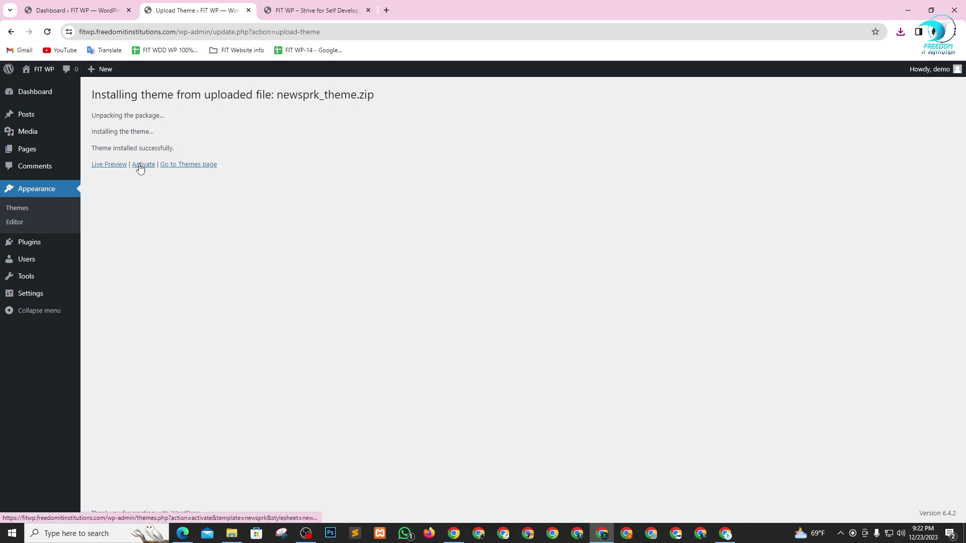
- Activate Newsprk, preview it on the reloaded live site, then begin installing its required plugins
{"action": "left_click", "coordinate": [140, 166]}
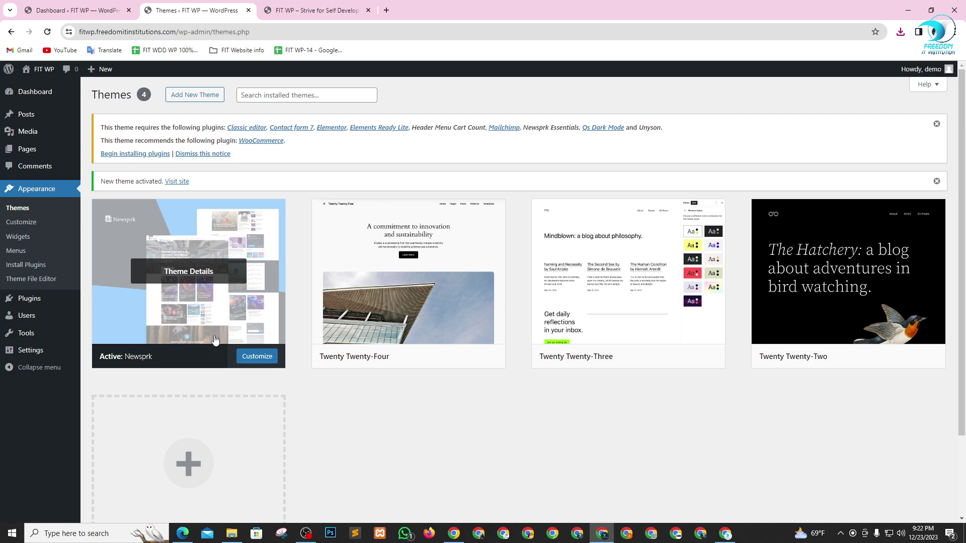
{"action": "left_click", "coordinate": [295, 10]}
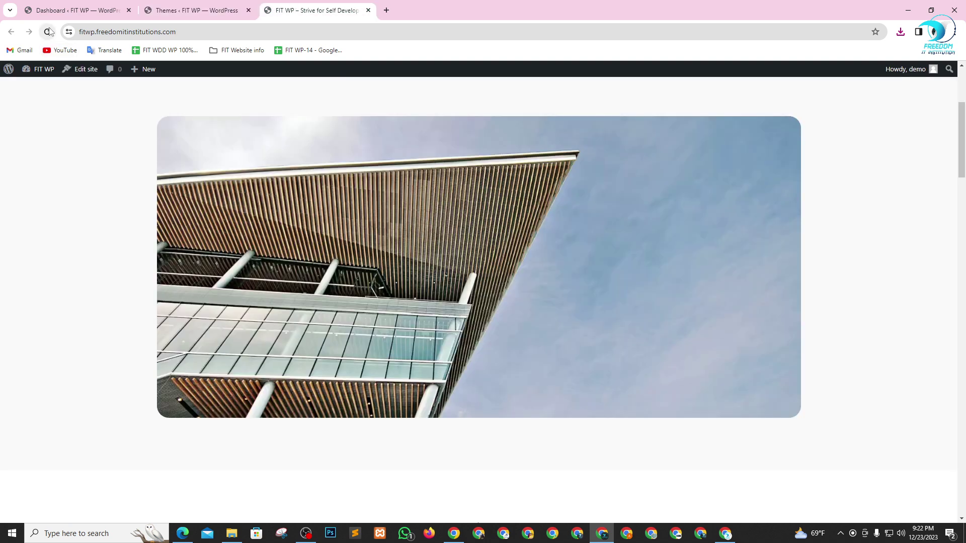
{"action": "left_click", "coordinate": [48, 32]}
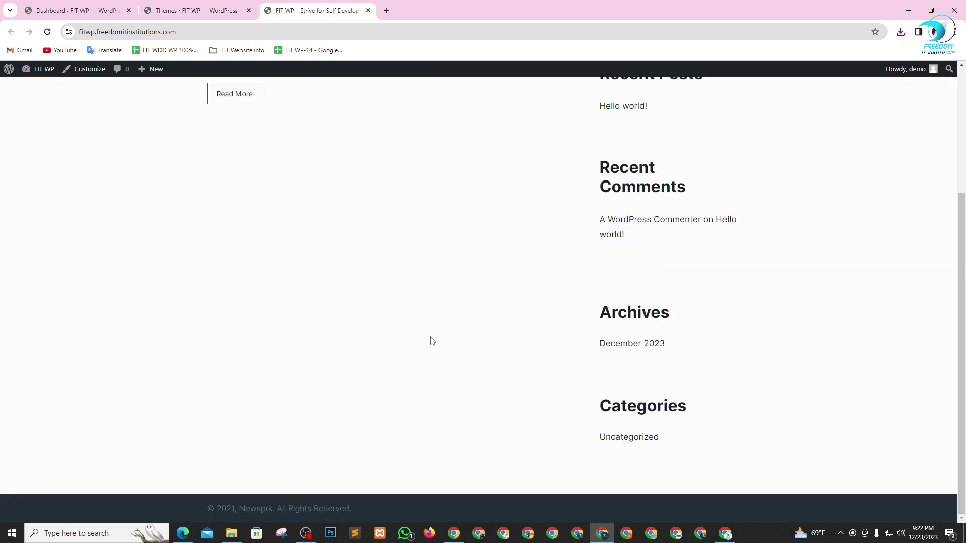
{"action": "scroll", "coordinate": [408, 287], "scroll_direction": "up", "scroll_amount": 4}
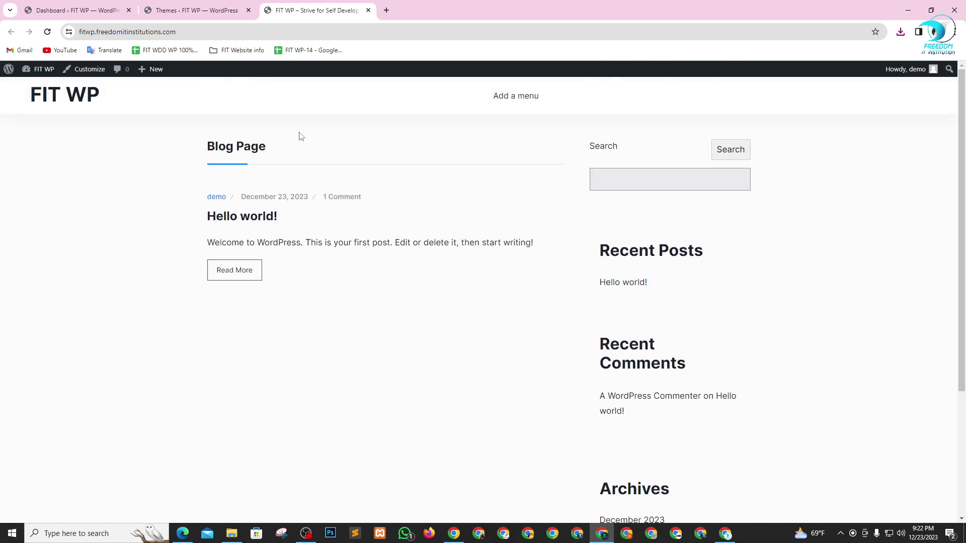
{"action": "left_click", "coordinate": [220, 6]}
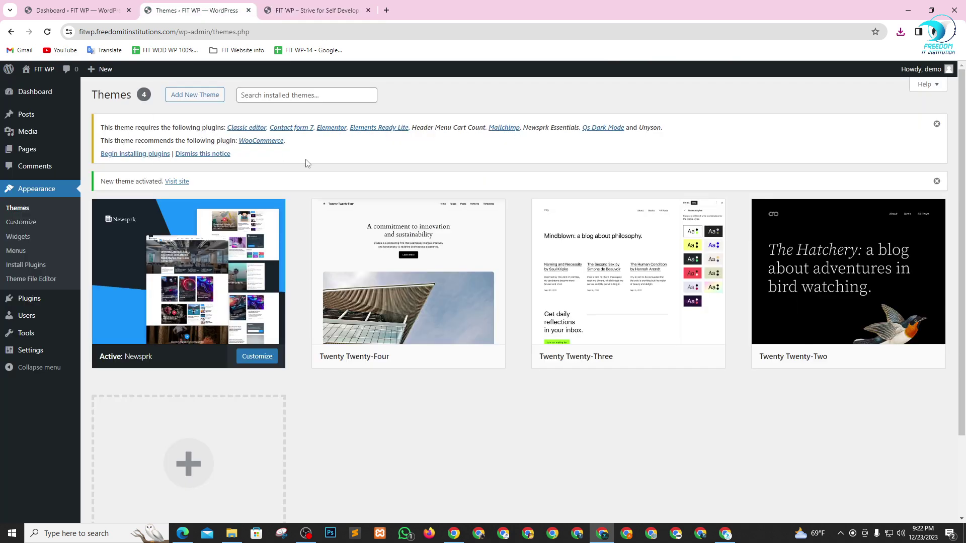
{"action": "left_click", "coordinate": [128, 155]}
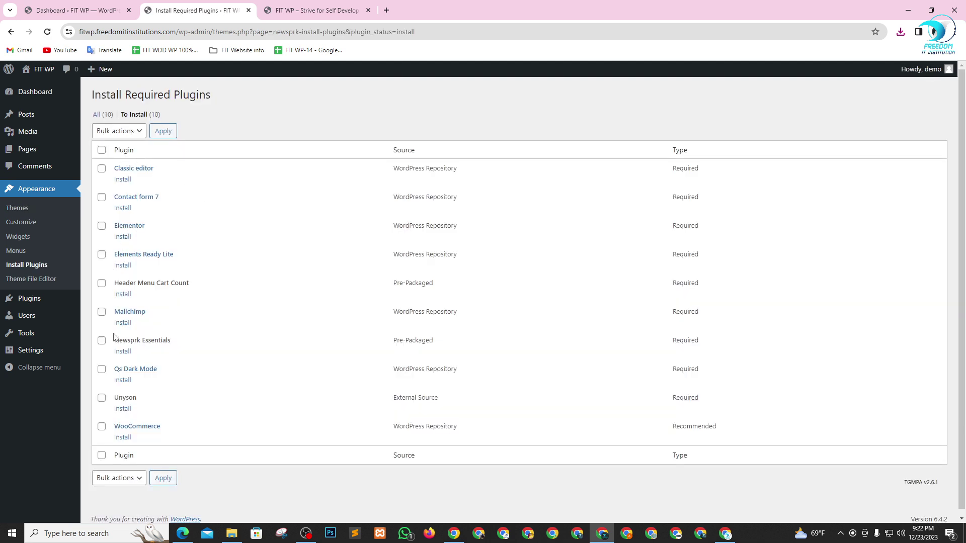
- Select all ten listed plugins and run the Install bulk action on them
{"action": "scroll", "coordinate": [129, 422], "scroll_direction": "down", "scroll_amount": 1}
{"action": "left_click", "coordinate": [102, 144]}
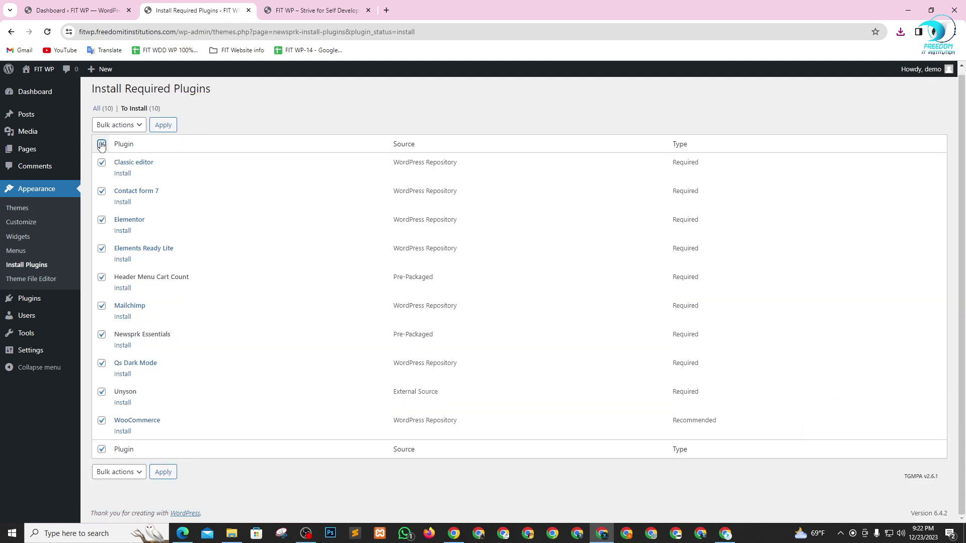
{"action": "left_click", "coordinate": [117, 126]}
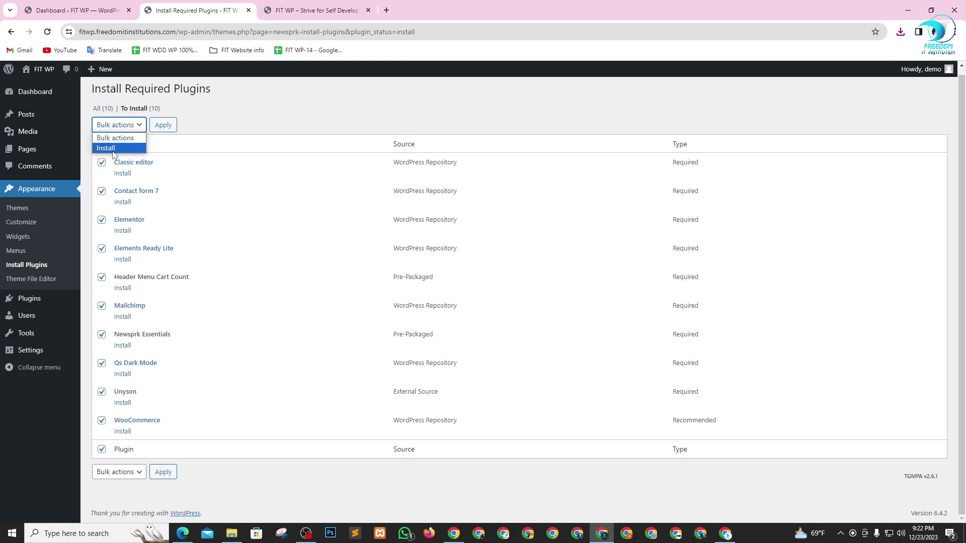
{"action": "left_click", "coordinate": [115, 149]}
{"action": "left_click", "coordinate": [164, 125]}
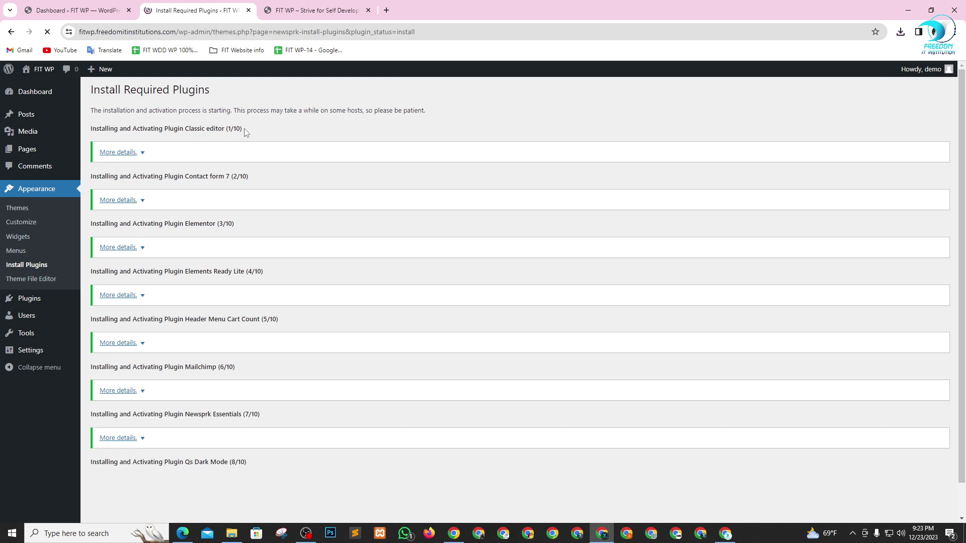
- Review the plugin installation results, then return to the Dashboard
{"action": "scroll", "coordinate": [257, 146], "scroll_direction": "down", "scroll_amount": 1}
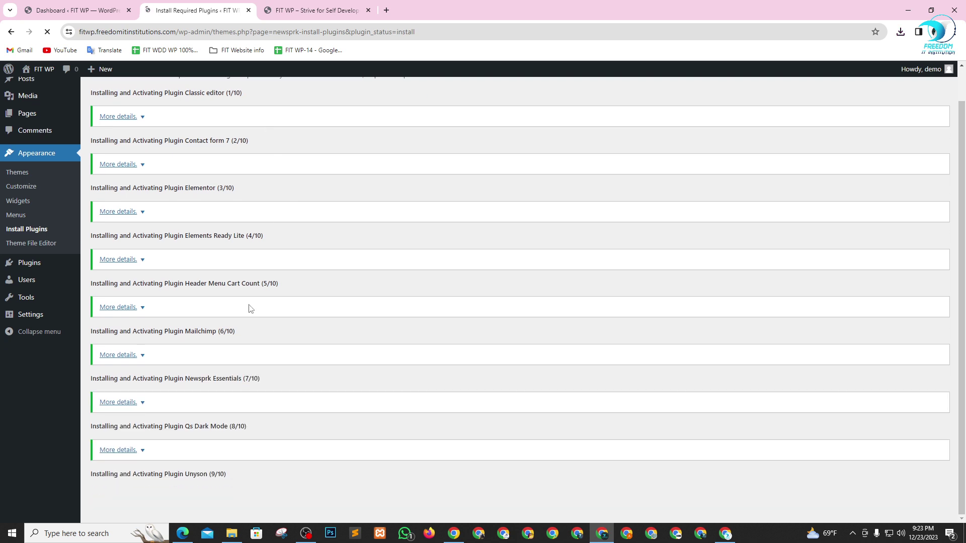
{"action": "scroll", "coordinate": [261, 337], "scroll_direction": "down", "scroll_amount": 1}
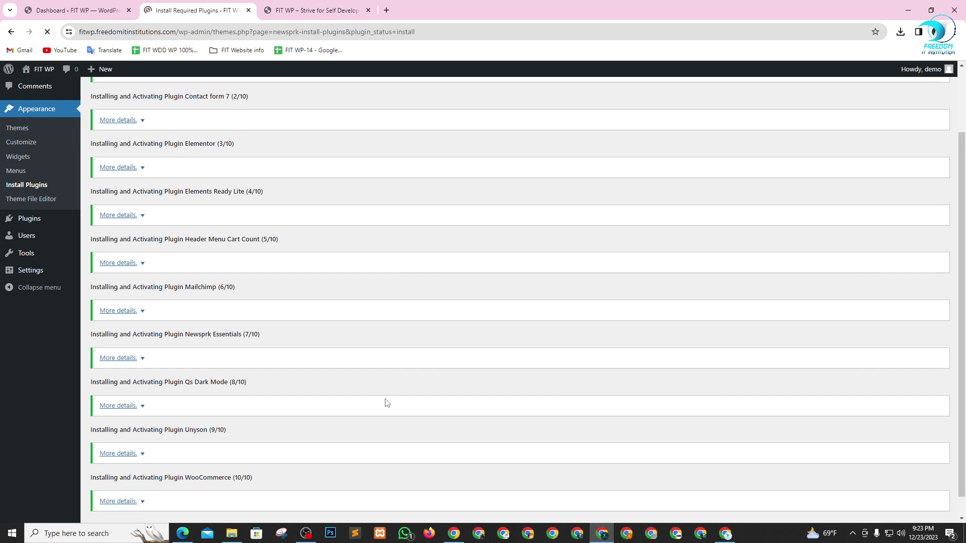
{"action": "scroll", "coordinate": [365, 399], "scroll_direction": "down", "scroll_amount": 1}
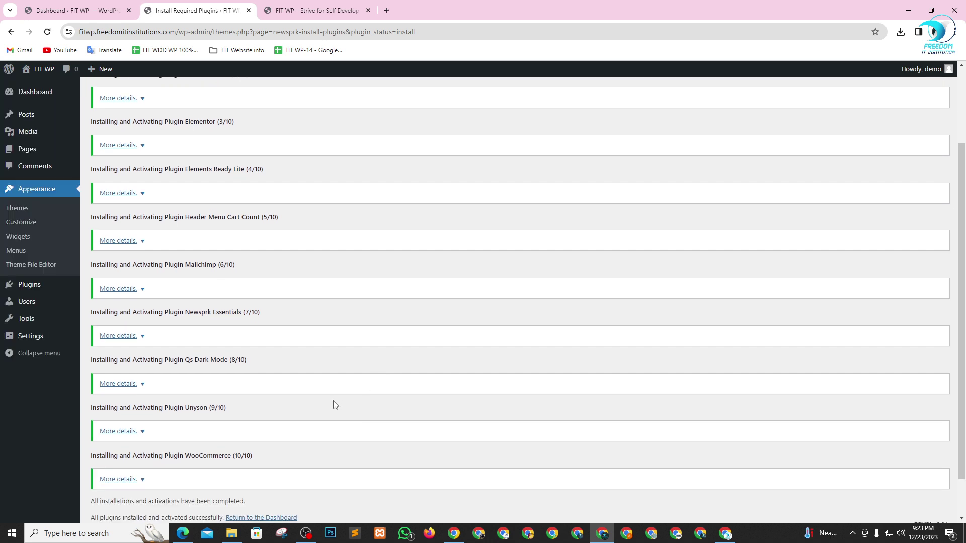
{"action": "scroll", "coordinate": [317, 417], "scroll_direction": "down", "scroll_amount": 1}
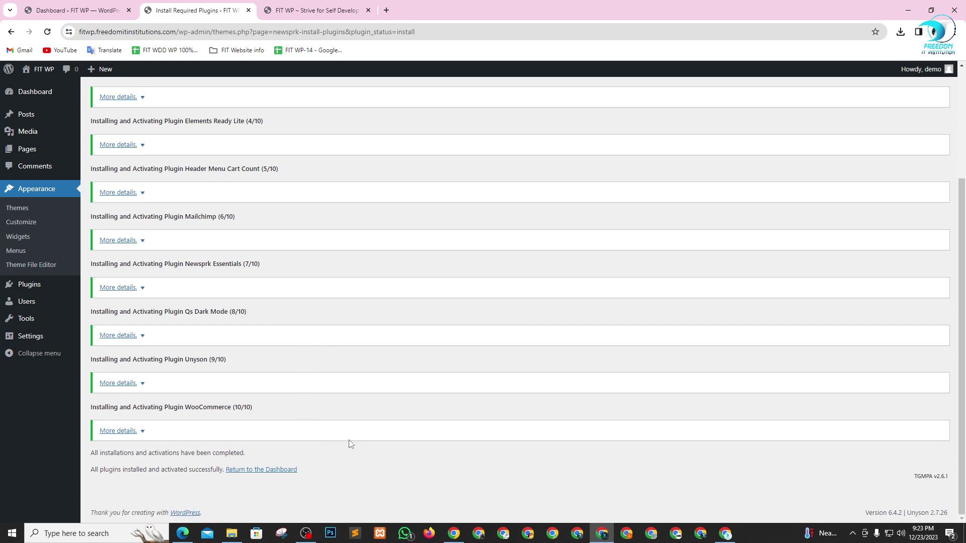
{"action": "scroll", "coordinate": [207, 397], "scroll_direction": "up", "scroll_amount": 3}
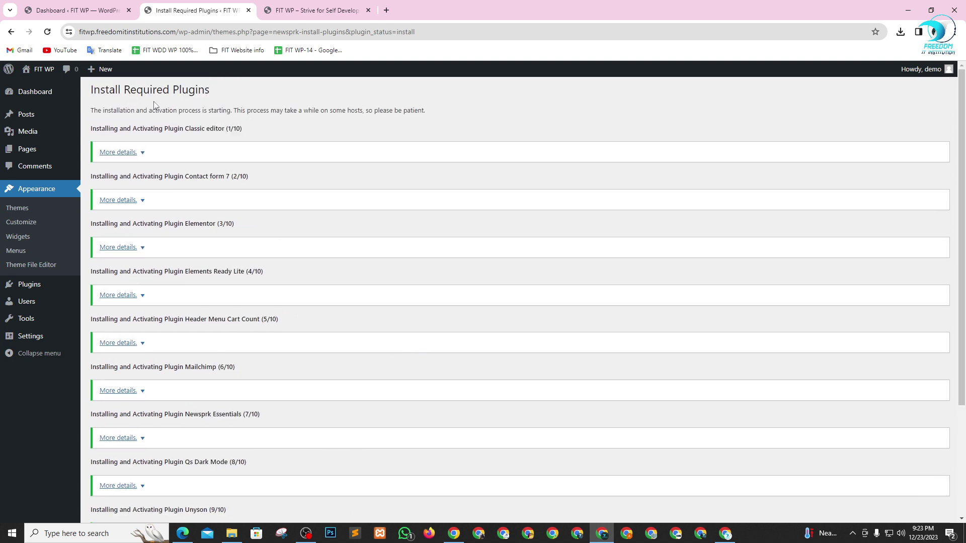
{"action": "scroll", "coordinate": [133, 125], "scroll_direction": "down", "scroll_amount": 3}
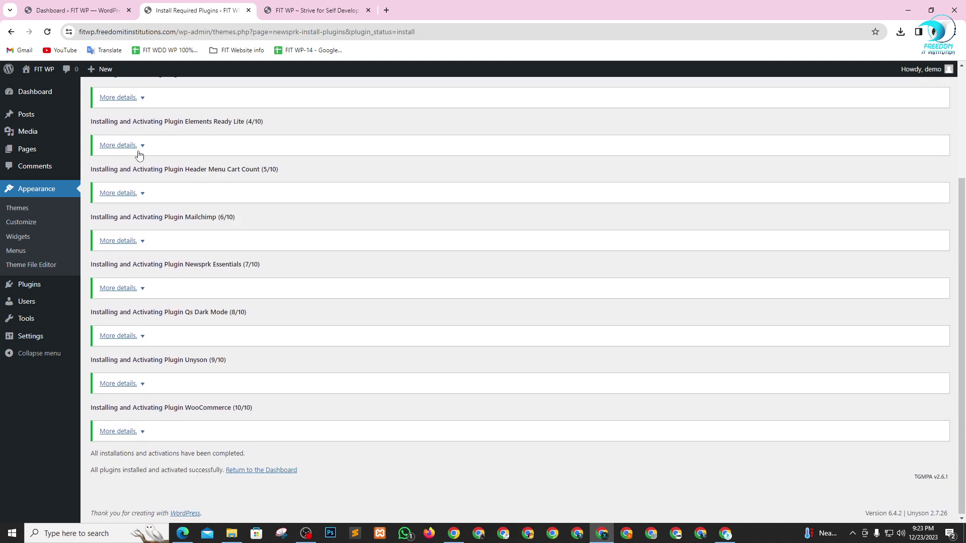
{"action": "left_click", "coordinate": [252, 470]}
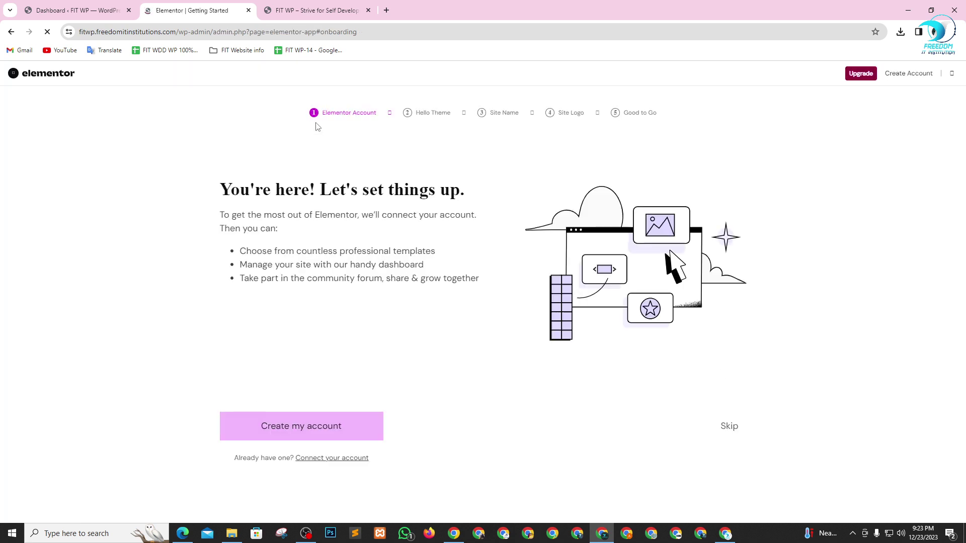
- Close Elementor's Getting Started wizard with its top-right X, skipping account connection
{"action": "left_click", "coordinate": [950, 73]}
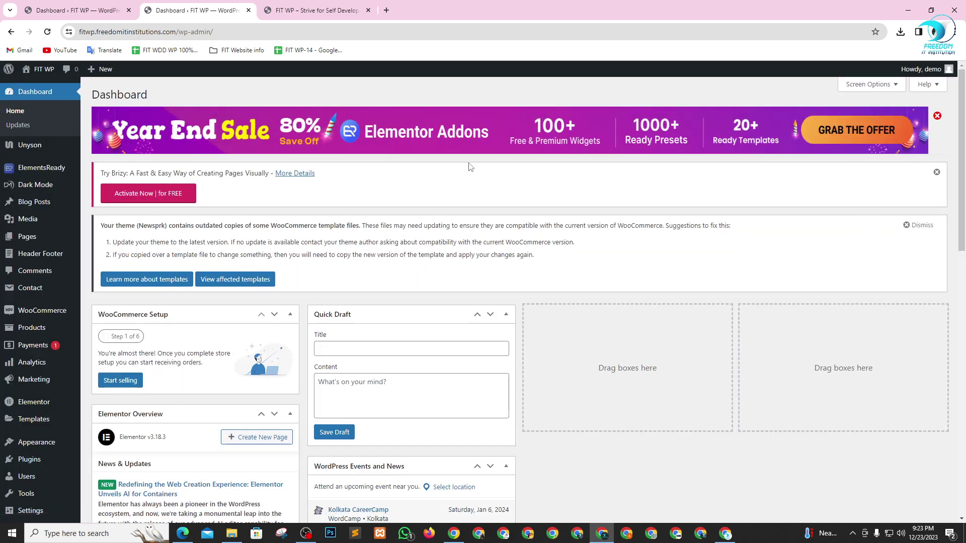
- In Screen Options, hide all eight dashboard boxes, from WooCommerce Setup to WordPress Events and News
{"action": "scroll", "coordinate": [397, 392], "scroll_direction": "down", "scroll_amount": 13}
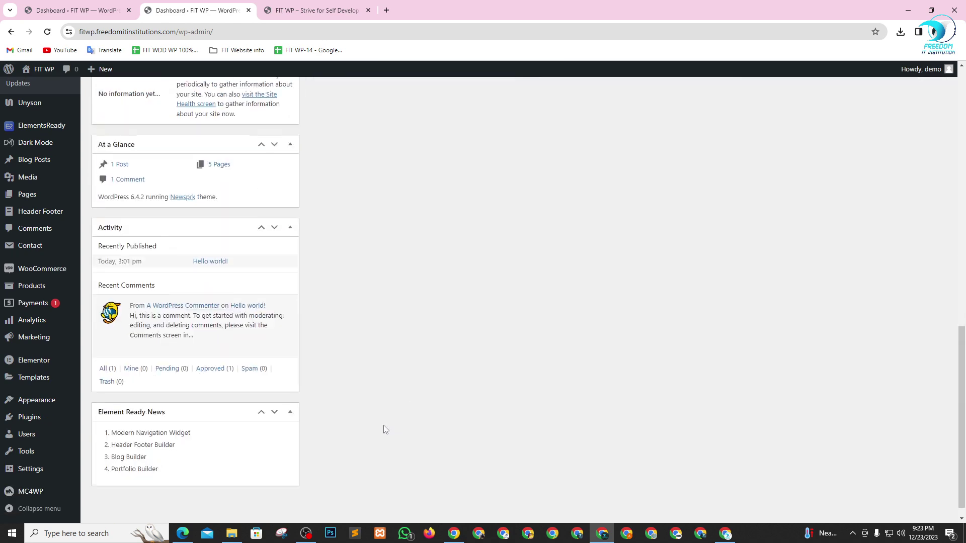
{"action": "scroll", "coordinate": [840, 131], "scroll_direction": "up", "scroll_amount": 8}
{"action": "scroll", "coordinate": [840, 132], "scroll_direction": "up", "scroll_amount": 5}
{"action": "left_click", "coordinate": [868, 85]}
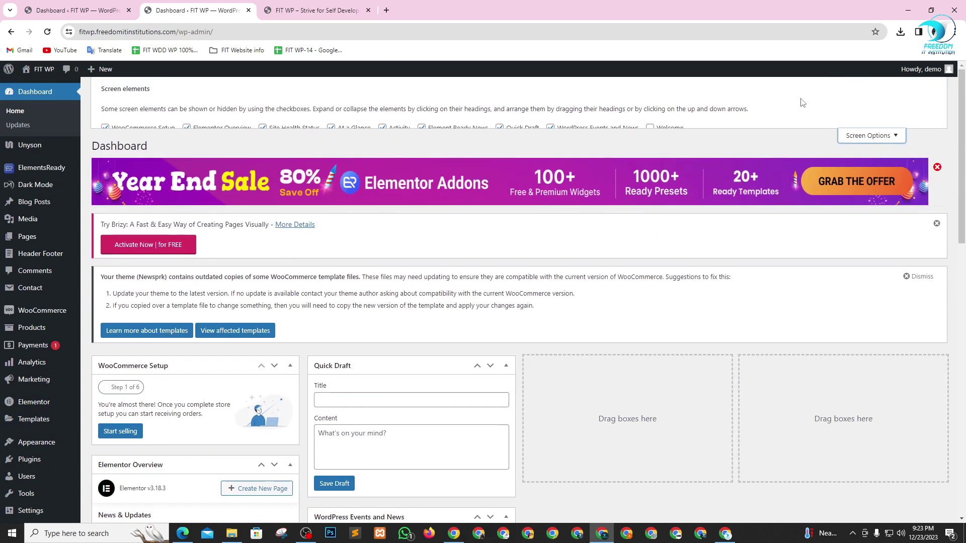
{"action": "left_click", "coordinate": [165, 129]}
{"action": "left_click", "coordinate": [198, 129]}
{"action": "left_click", "coordinate": [282, 129]}
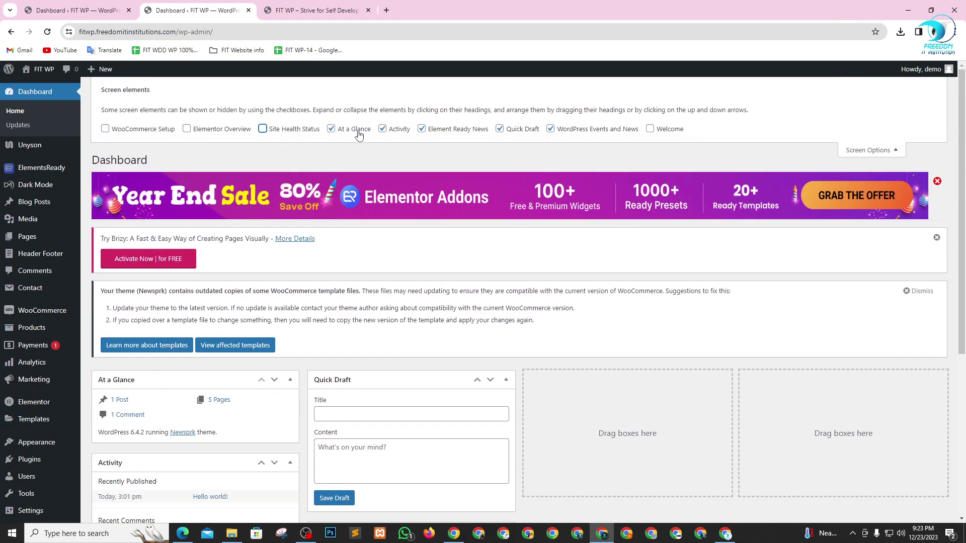
{"action": "left_click", "coordinate": [352, 130]}
{"action": "left_click", "coordinate": [420, 130]}
{"action": "left_click", "coordinate": [401, 129]}
{"action": "left_click", "coordinate": [517, 132]}
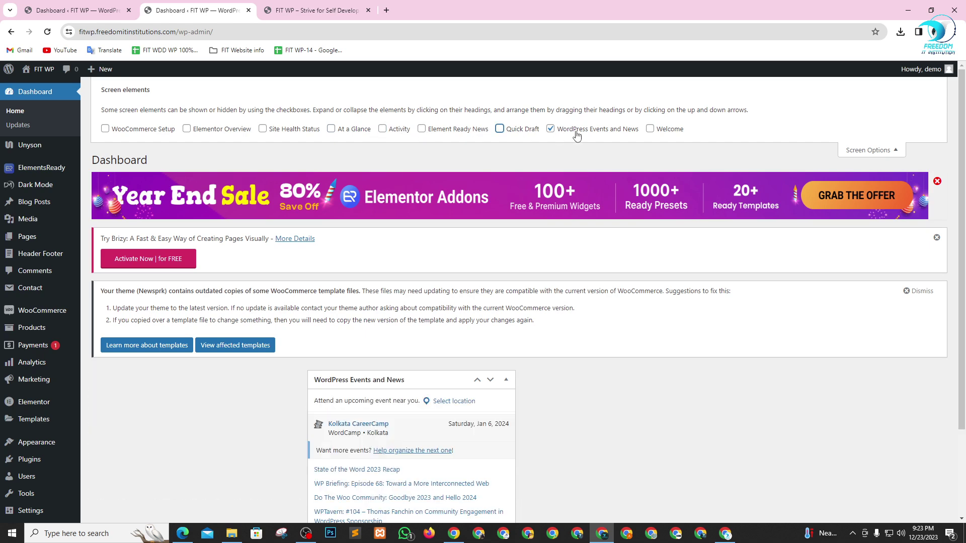
{"action": "left_click", "coordinate": [580, 130]}
{"action": "left_click", "coordinate": [868, 149]}
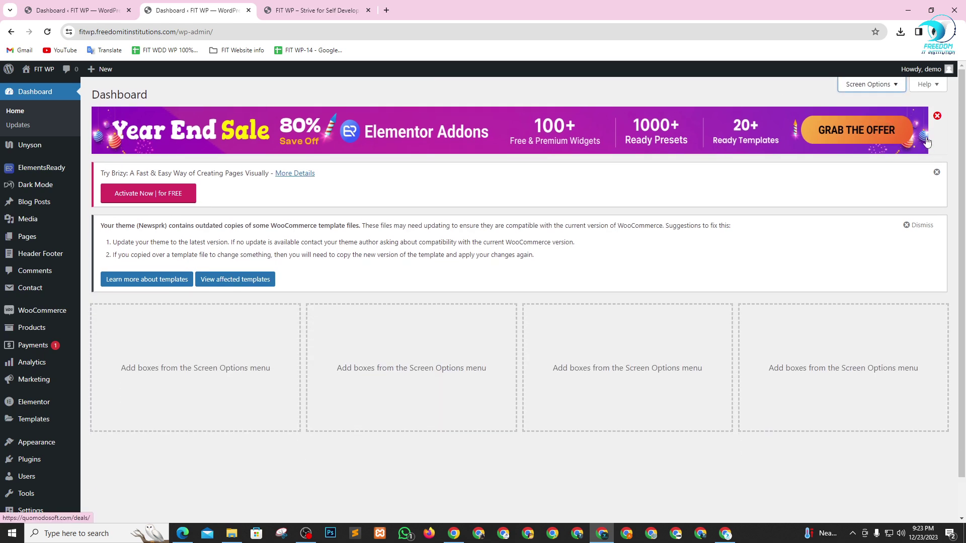
- Dismiss the Elementor Addons sale, Brizy and WooCommerce templates notices, then go to the front-end tab
{"action": "left_click", "coordinate": [937, 118]}
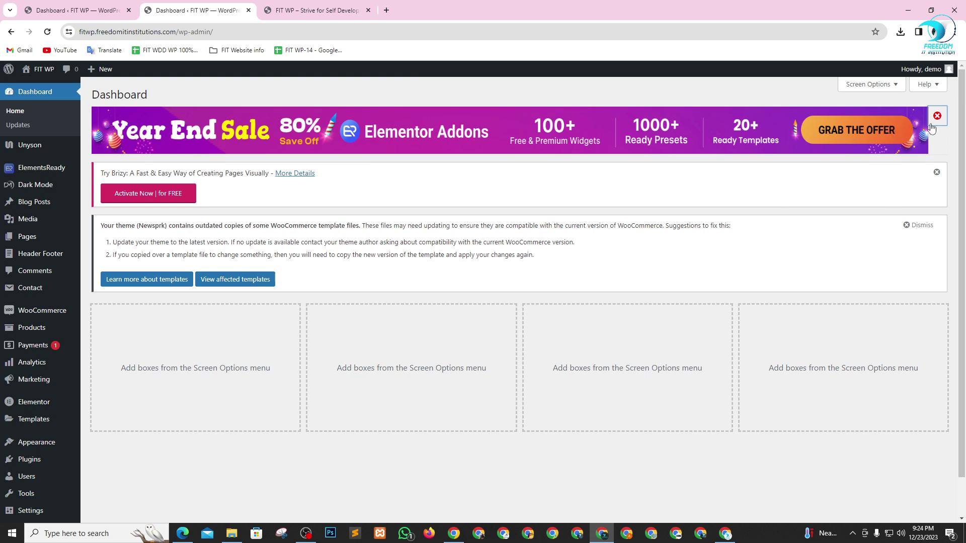
{"action": "left_click", "coordinate": [936, 174]}
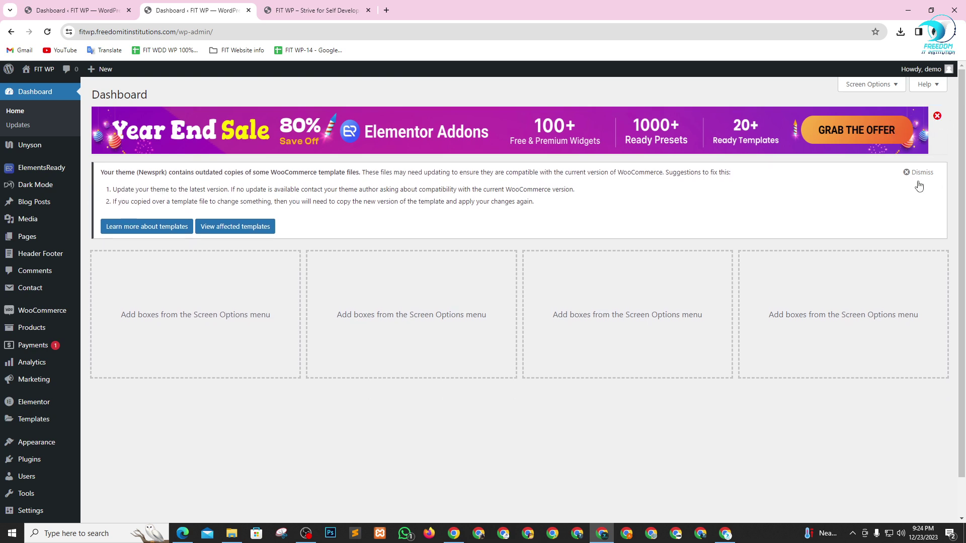
{"action": "left_click", "coordinate": [919, 173]}
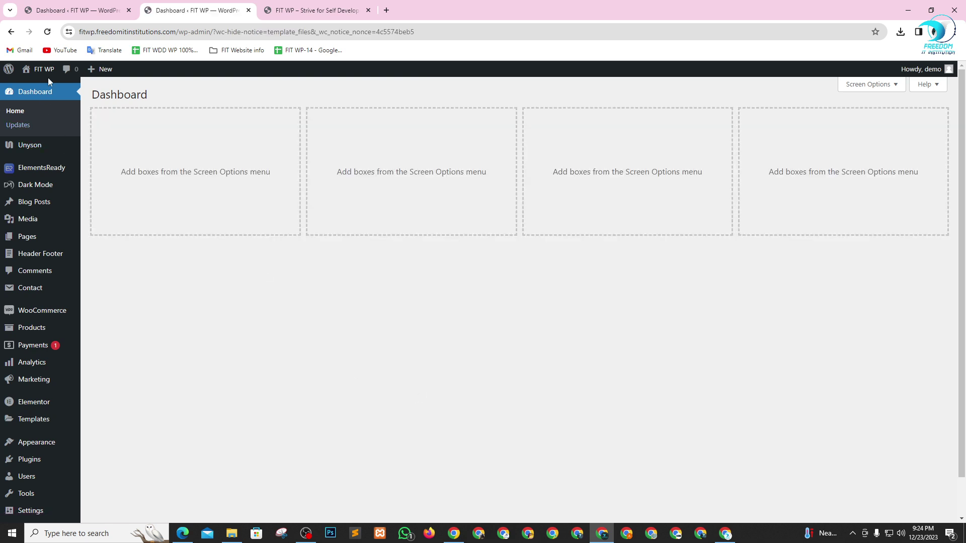
{"action": "key", "text": "ctrl+Tab"}
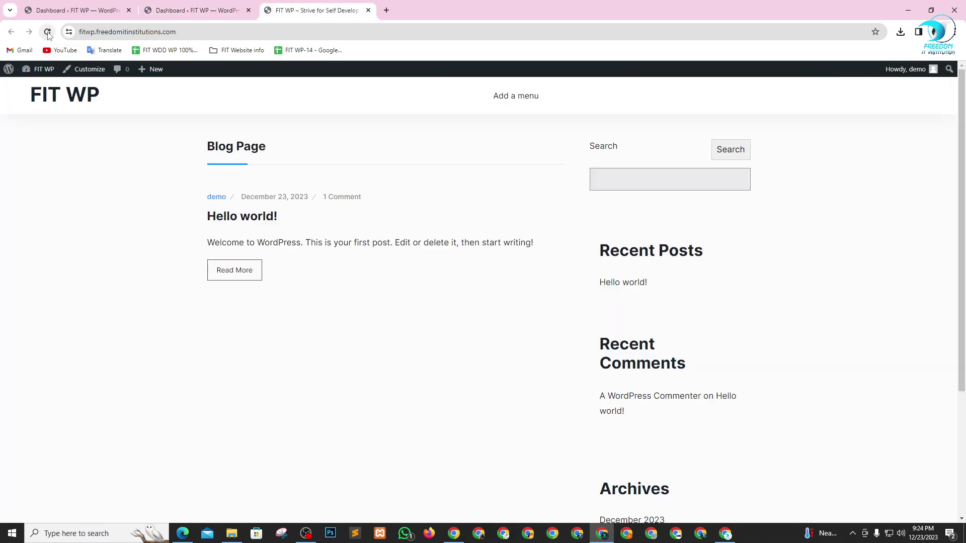
- Reload the front page to view Newsprk, then finish on the cleared dashboard tab
{"action": "left_click", "coordinate": [48, 32]}
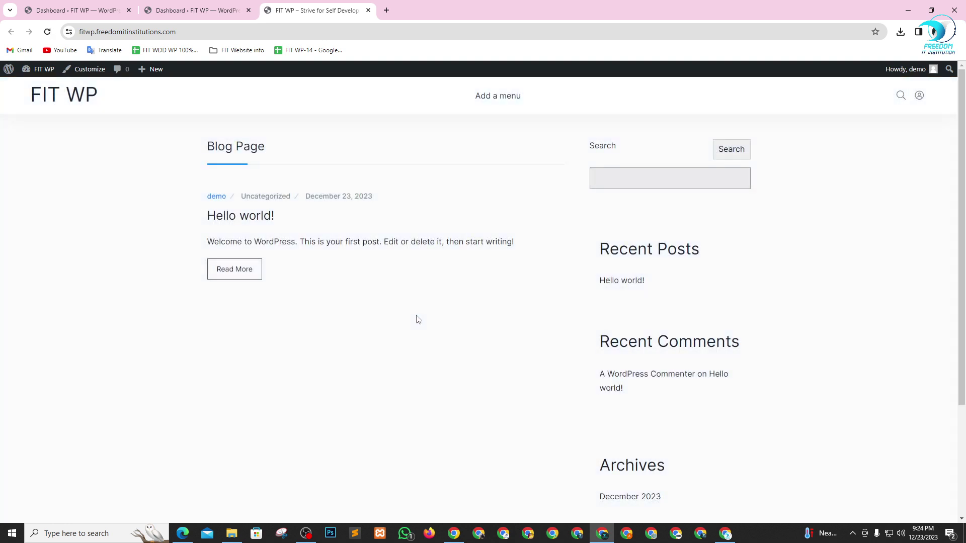
{"action": "left_click", "coordinate": [221, 7]}
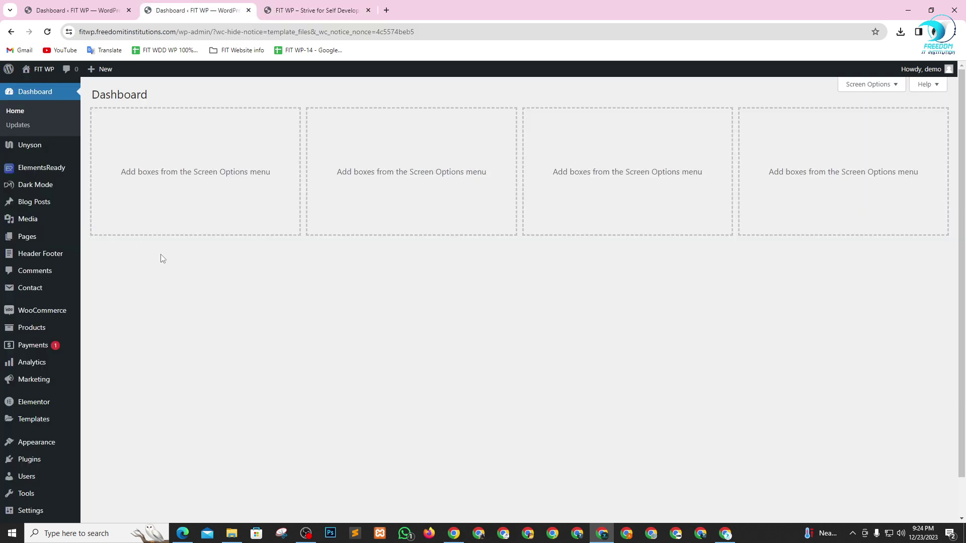
{"action": "left_click", "coordinate": [267, 6]}
{"action": "scroll", "coordinate": [405, 201], "scroll_direction": "down", "scroll_amount": 3}
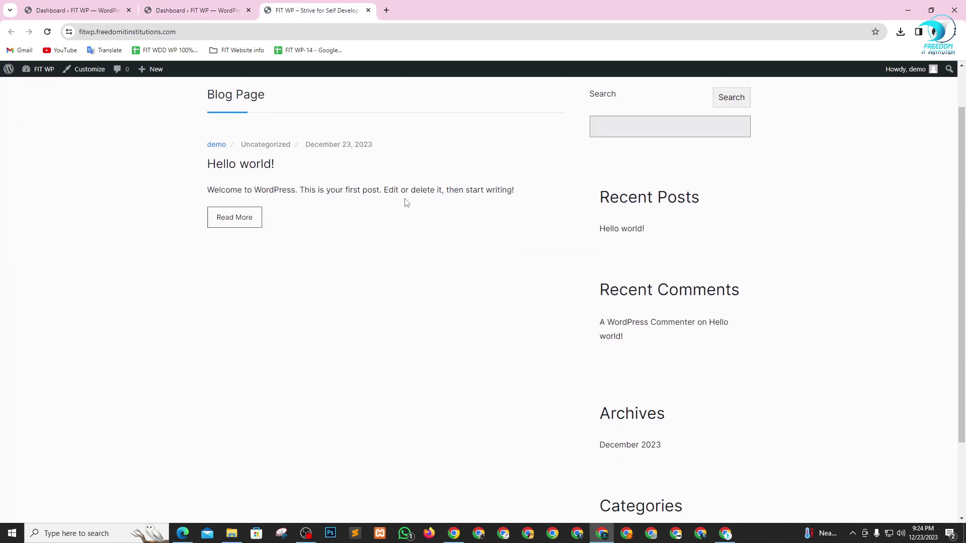
{"action": "scroll", "coordinate": [388, 269], "scroll_direction": "up", "scroll_amount": 3}
{"action": "left_click", "coordinate": [190, 5]}
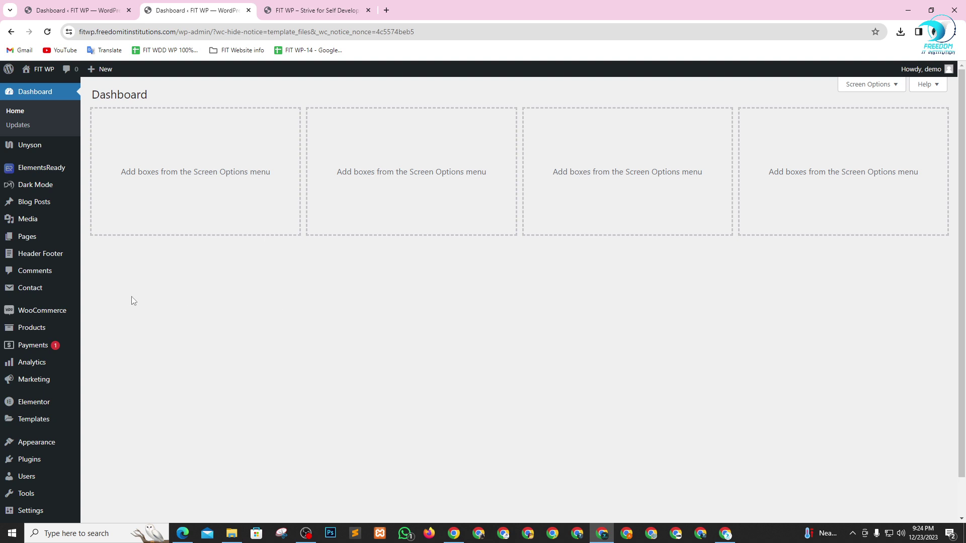
{"action": "mouse_move", "coordinate": [34, 156]}
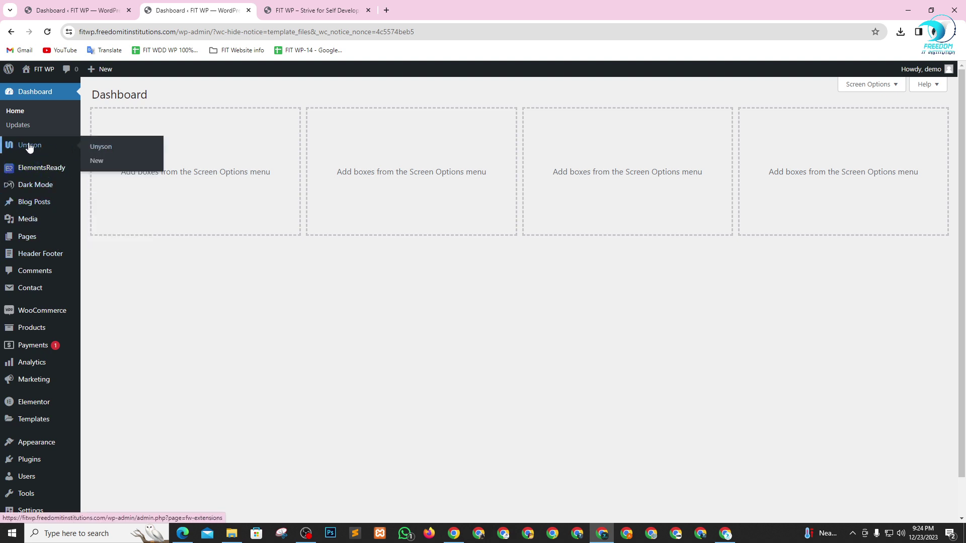
{"action": "scroll", "coordinate": [38, 335], "scroll_direction": "down", "scroll_amount": 1}
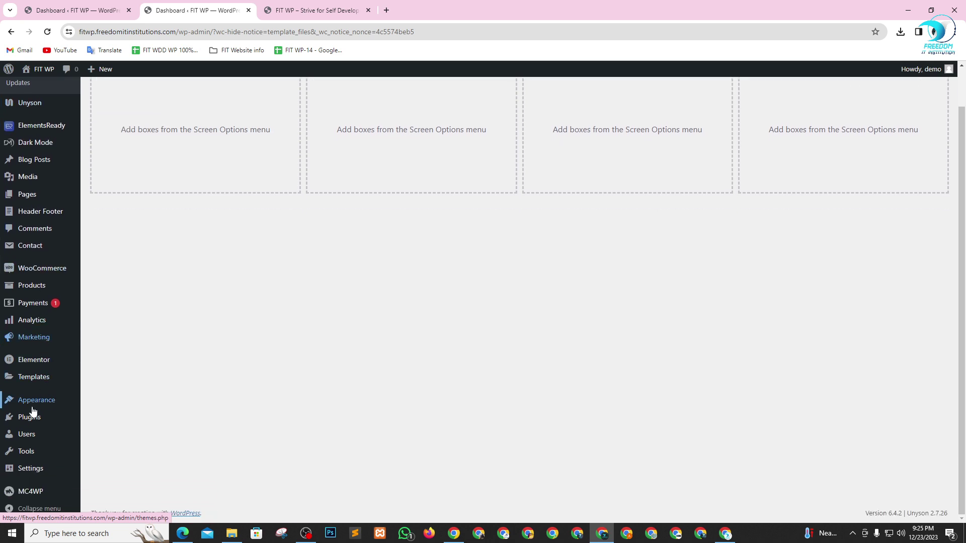
{"action": "mouse_move", "coordinate": [41, 402]}
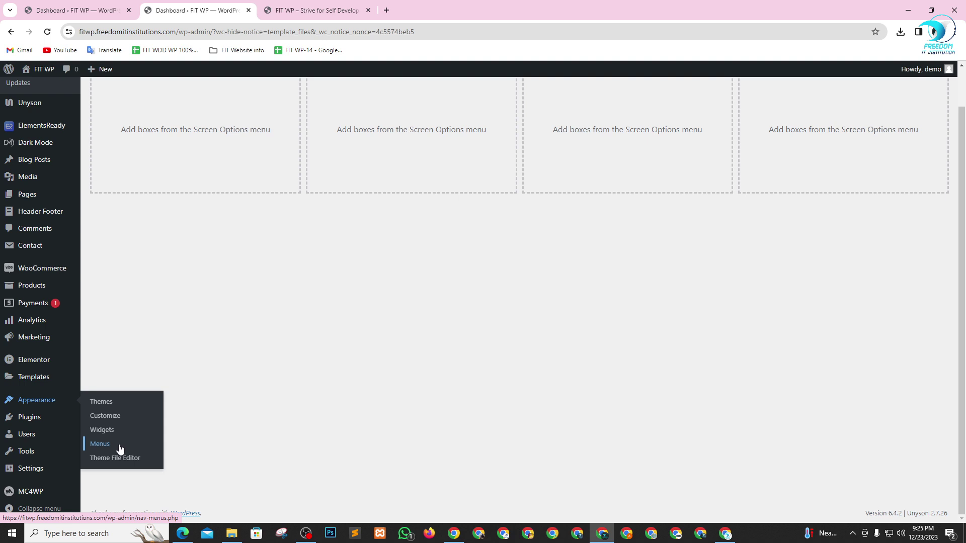
{"action": "scroll", "coordinate": [32, 366], "scroll_direction": "up", "scroll_amount": 1}
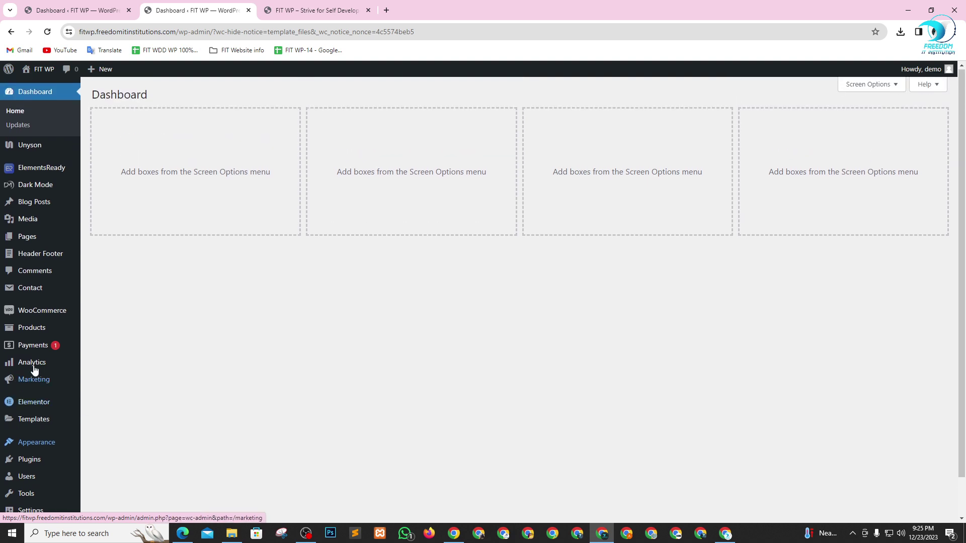
{"action": "scroll", "coordinate": [46, 443], "scroll_direction": "down", "scroll_amount": 1}
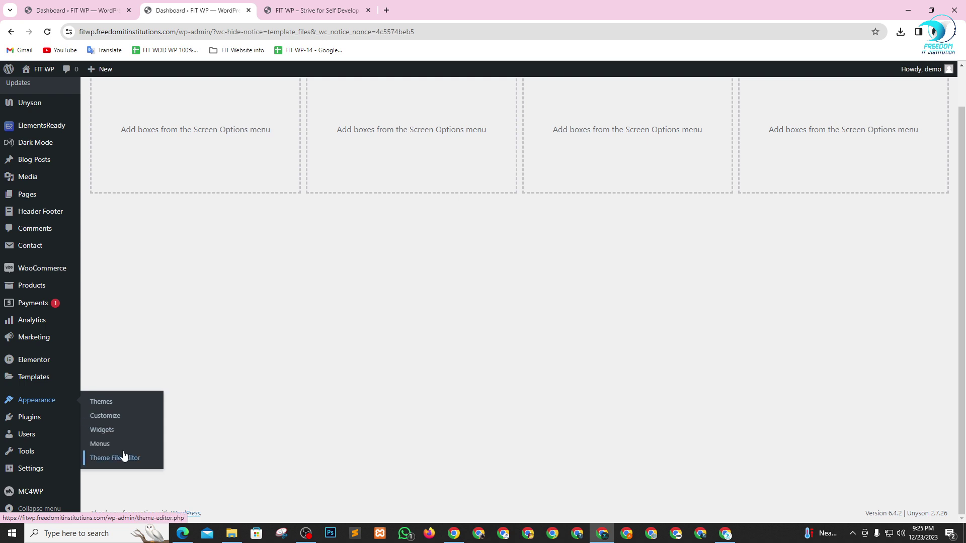
{"action": "scroll", "coordinate": [39, 274], "scroll_direction": "up", "scroll_amount": 1}
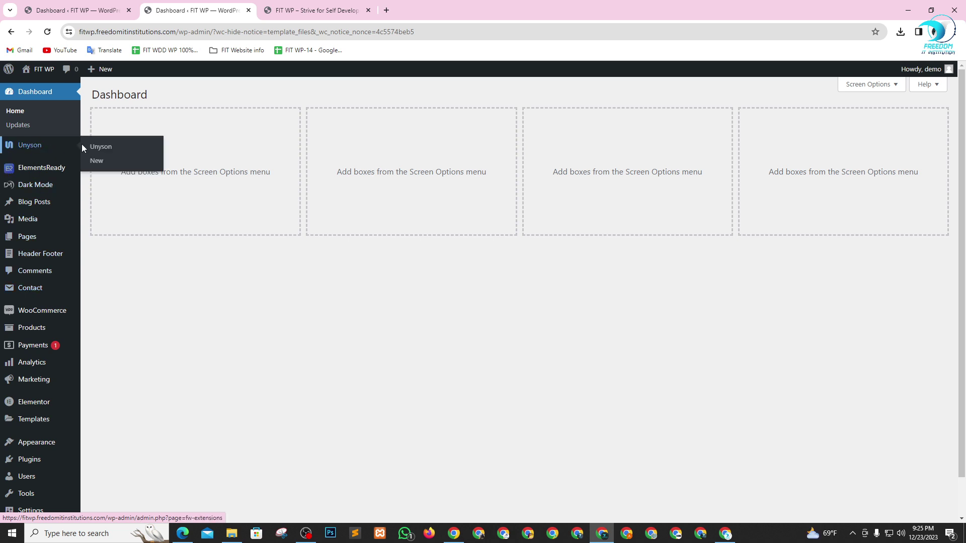
- Open Unyson's Extensions page from the admin sidebar
{"action": "left_click", "coordinate": [98, 148]}
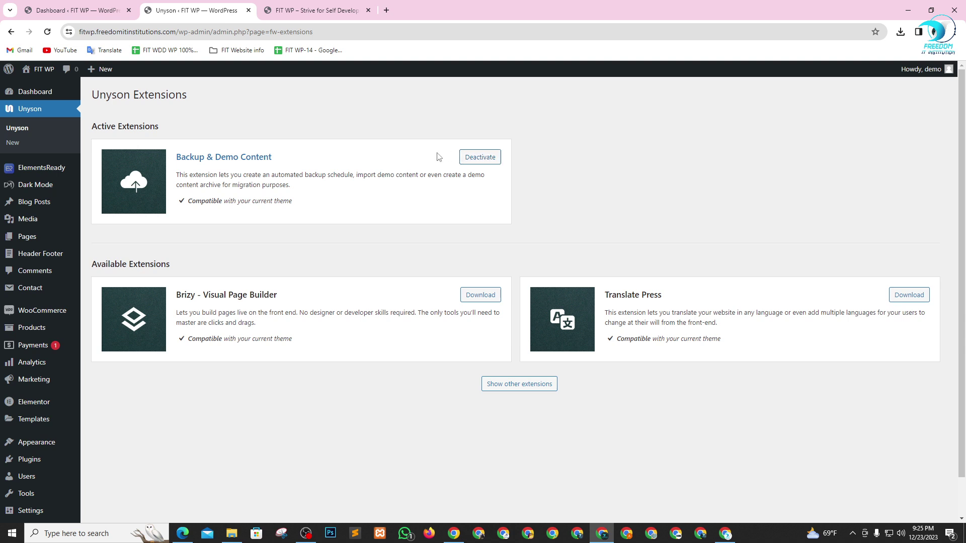
{"action": "left_click_drag", "start_coordinate": [233, 295], "coordinate": [273, 300]}
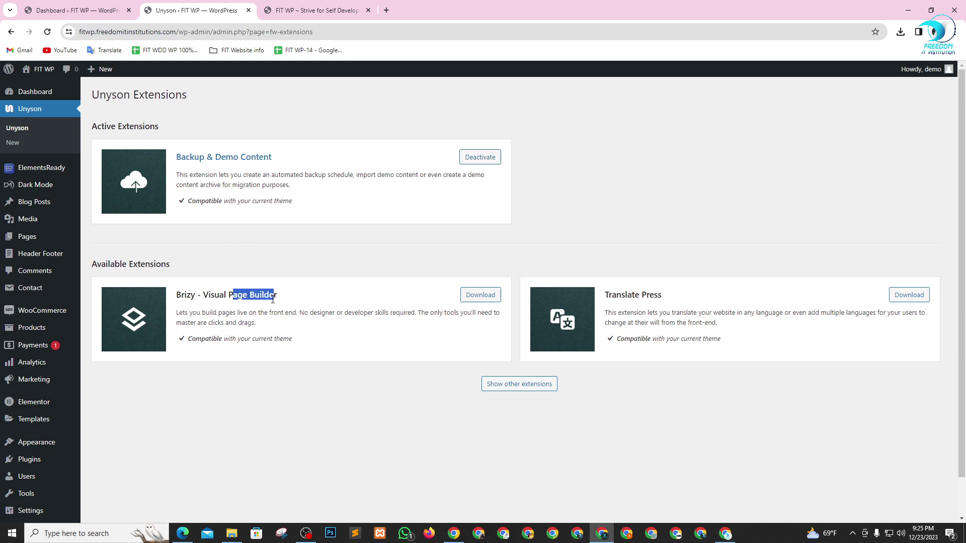
{"action": "left_click", "coordinate": [335, 246]}
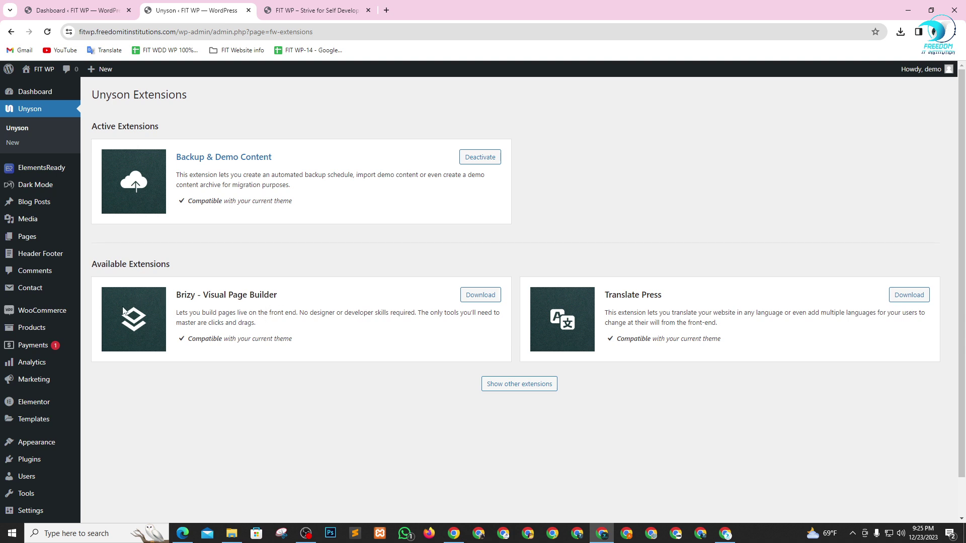
{"action": "scroll", "coordinate": [89, 321], "scroll_direction": "down", "scroll_amount": 2}
- Show the other extensions, browse the cards, and install the Page Builder extension
{"action": "mouse_move", "coordinate": [30, 360]}
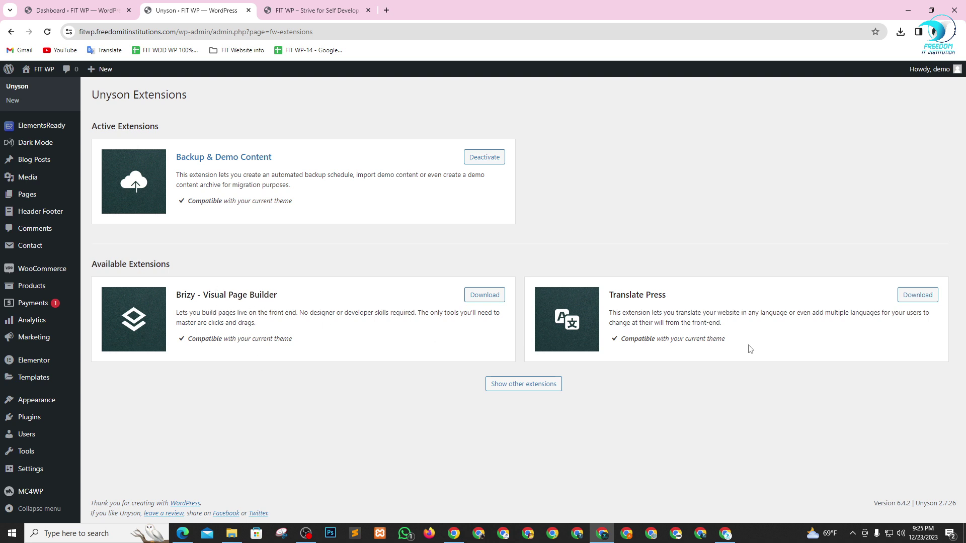
{"action": "left_click", "coordinate": [529, 384]}
{"action": "scroll", "coordinate": [525, 315], "scroll_direction": "down", "scroll_amount": 2}
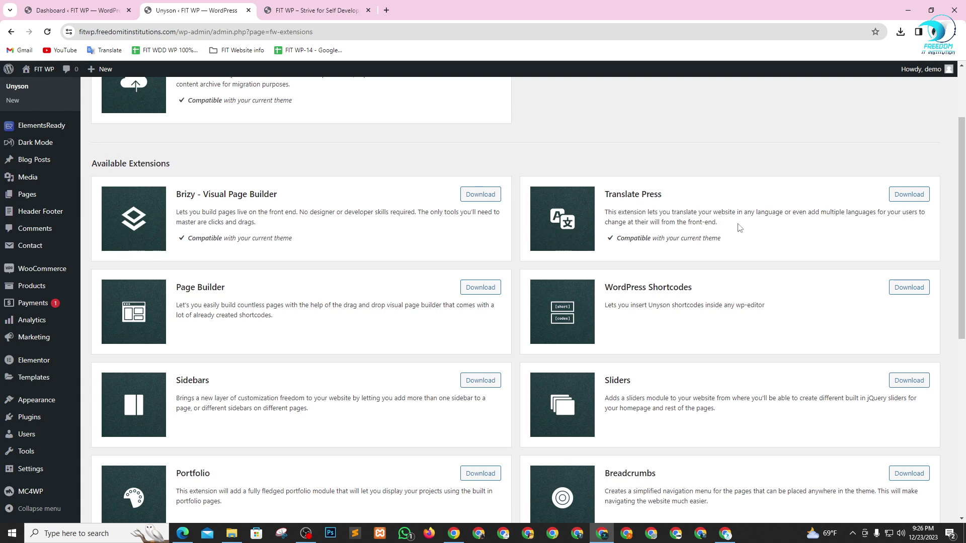
{"action": "scroll", "coordinate": [347, 312], "scroll_direction": "down", "scroll_amount": 3}
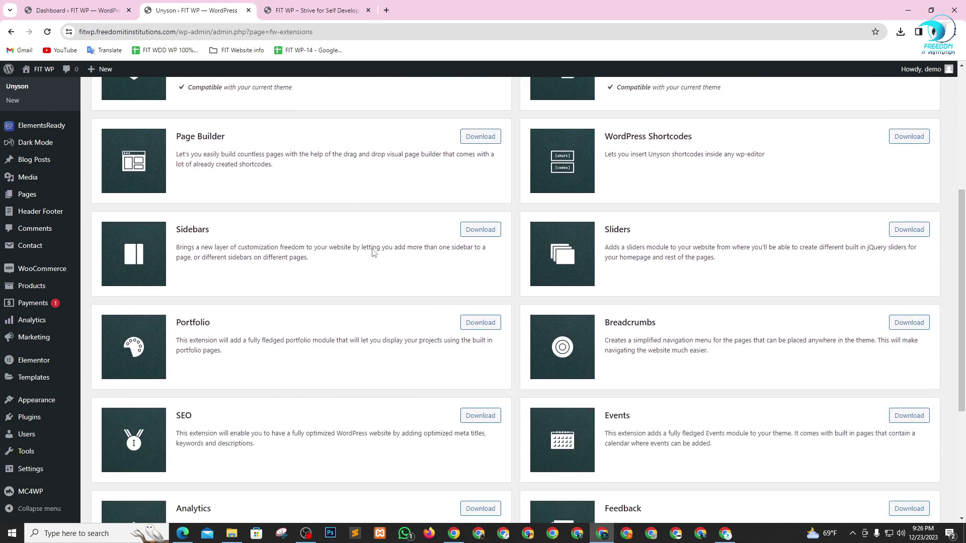
{"action": "scroll", "coordinate": [332, 259], "scroll_direction": "down", "scroll_amount": 1}
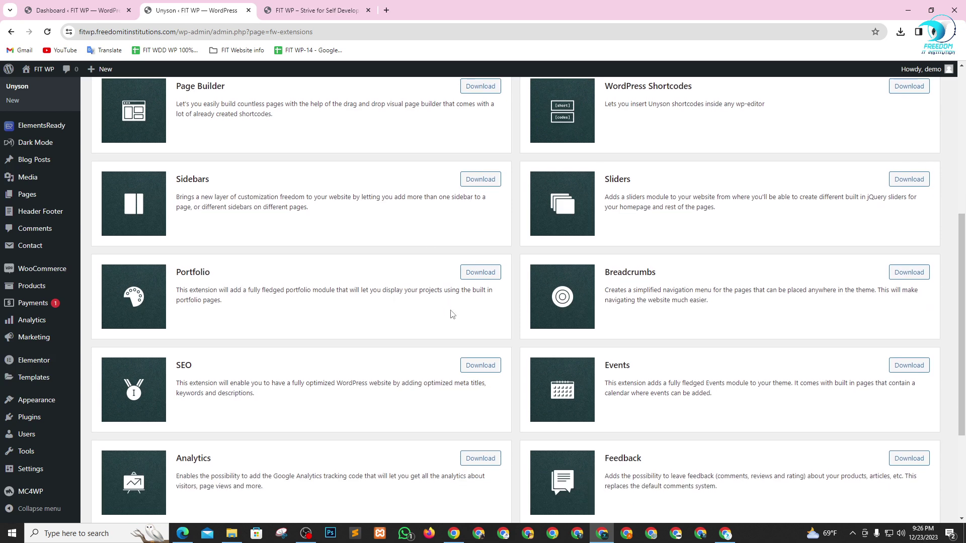
{"action": "scroll", "coordinate": [451, 314], "scroll_direction": "down", "scroll_amount": 3}
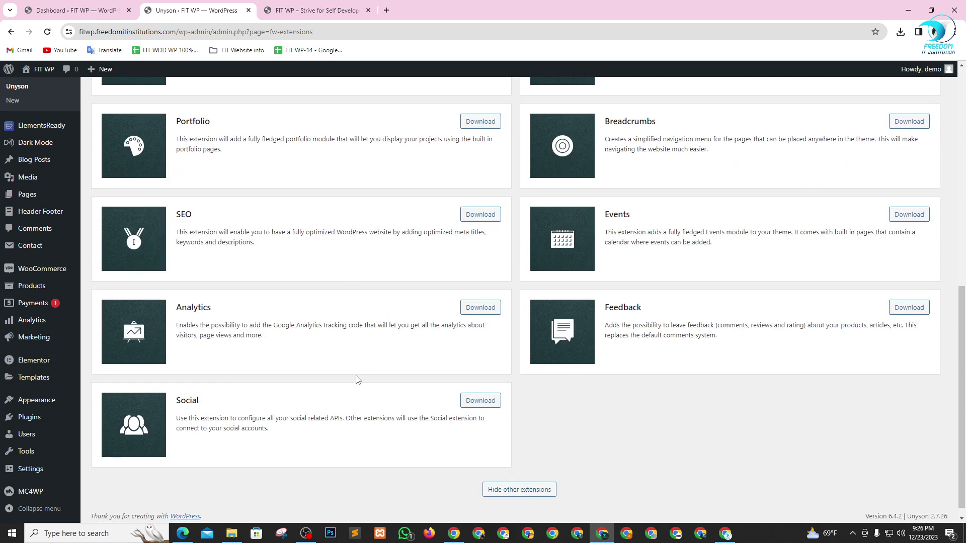
{"action": "scroll", "coordinate": [433, 399], "scroll_direction": "up", "scroll_amount": 1}
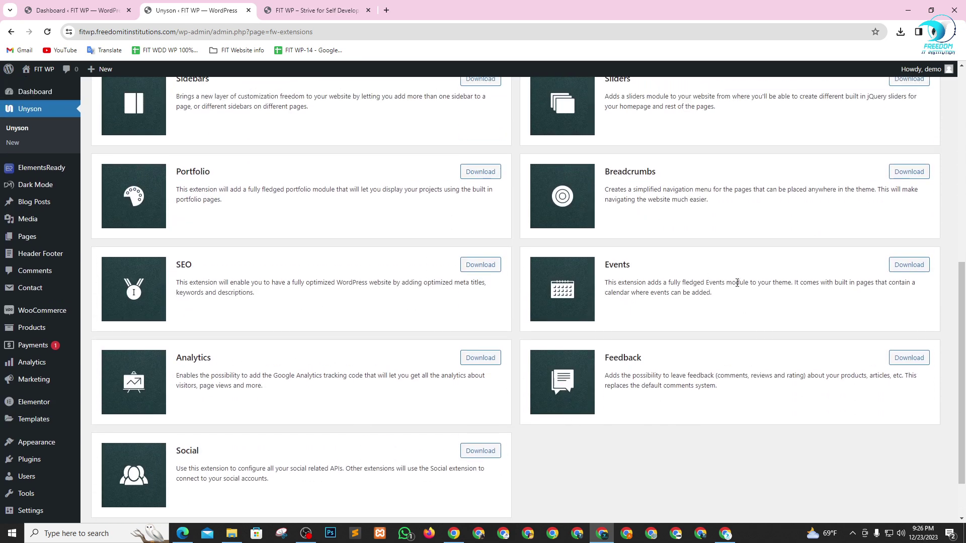
{"action": "scroll", "coordinate": [739, 366], "scroll_direction": "up", "scroll_amount": 1}
{"action": "scroll", "coordinate": [758, 353], "scroll_direction": "up", "scroll_amount": 1}
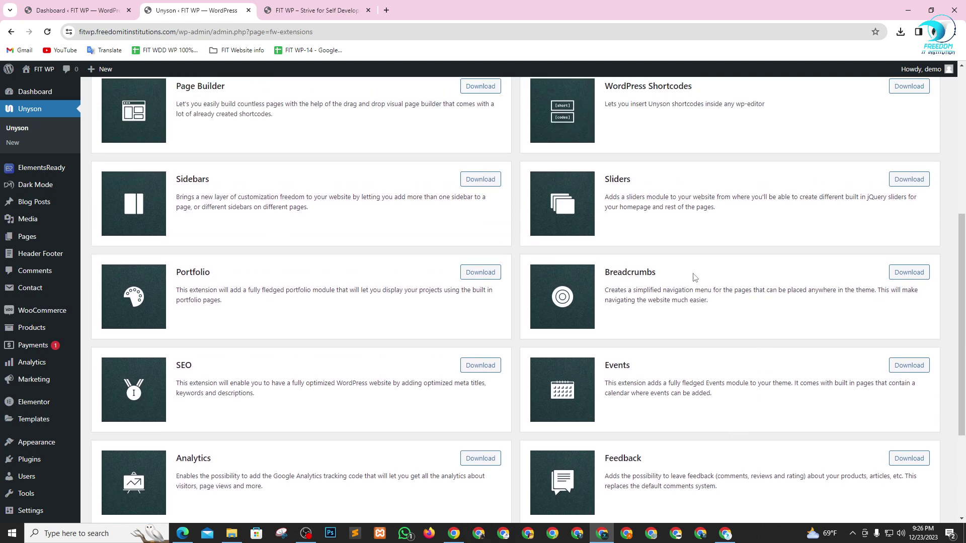
{"action": "scroll", "coordinate": [654, 207], "scroll_direction": "up", "scroll_amount": 3}
{"action": "scroll", "coordinate": [622, 233], "scroll_direction": "up", "scroll_amount": 1}
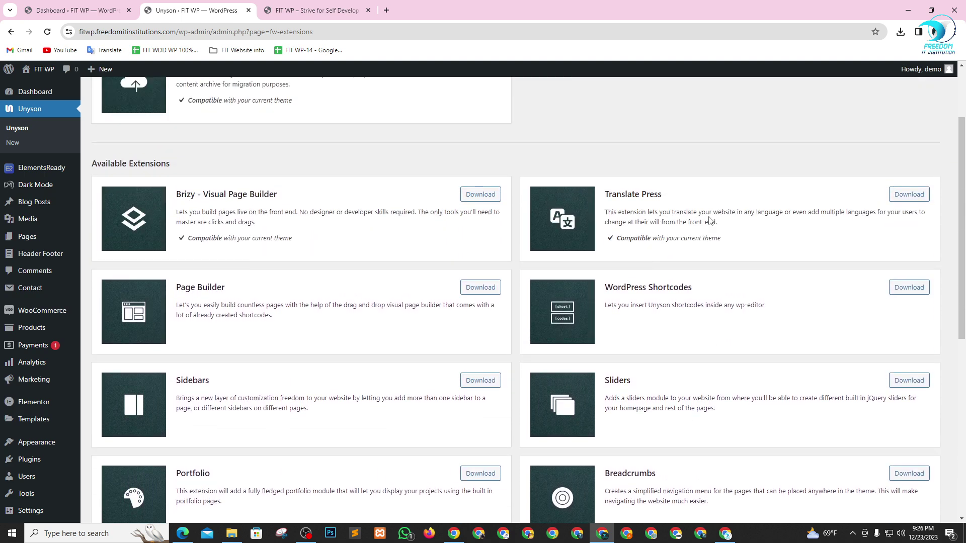
{"action": "scroll", "coordinate": [696, 211], "scroll_direction": "down", "scroll_amount": 1}
{"action": "scroll", "coordinate": [698, 177], "scroll_direction": "down", "scroll_amount": 2}
{"action": "scroll", "coordinate": [693, 197], "scroll_direction": "up", "scroll_amount": 3}
{"action": "left_click", "coordinate": [477, 290]}
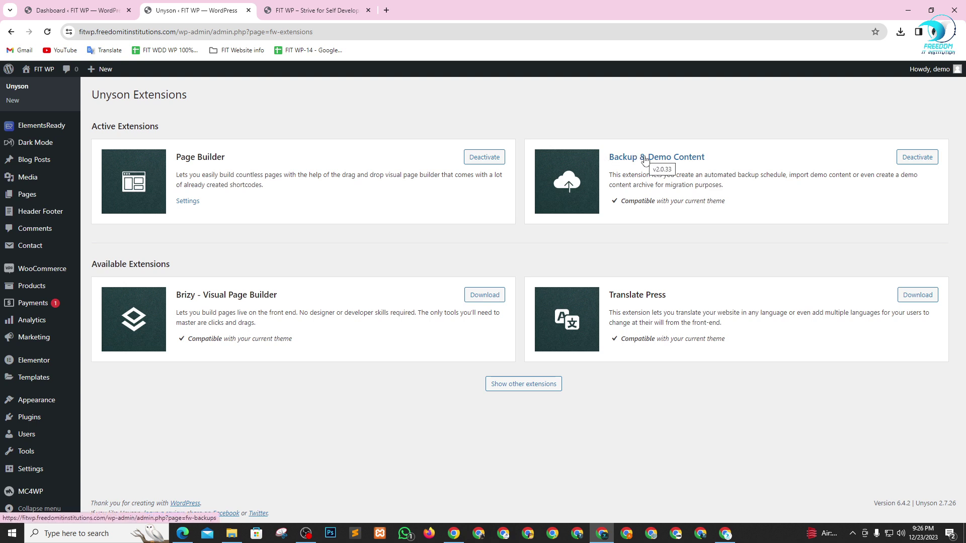
- Open the Backup & Demo Content page, return via Unyson, reopen it and scroll its empty Backup page
{"action": "left_click", "coordinate": [645, 160]}
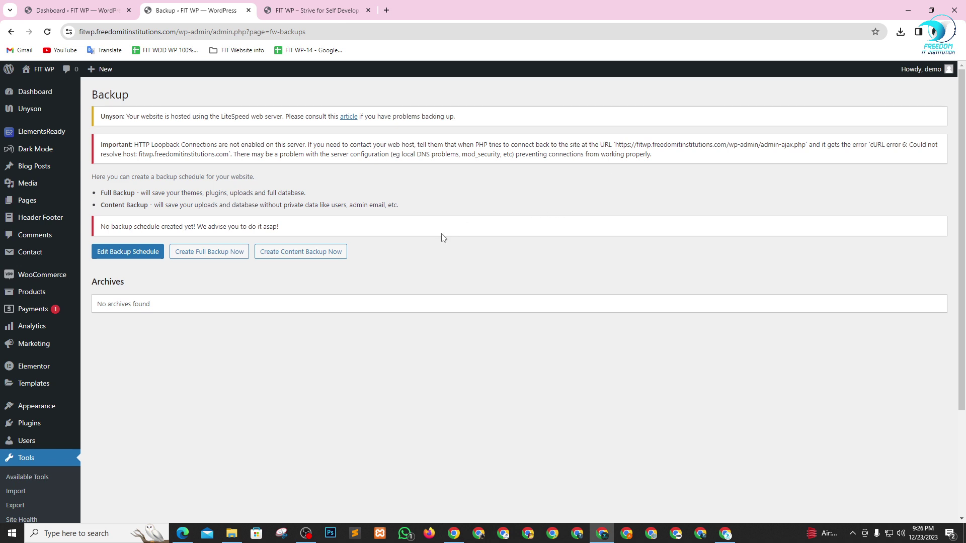
{"action": "scroll", "coordinate": [398, 252], "scroll_direction": "down", "scroll_amount": 2}
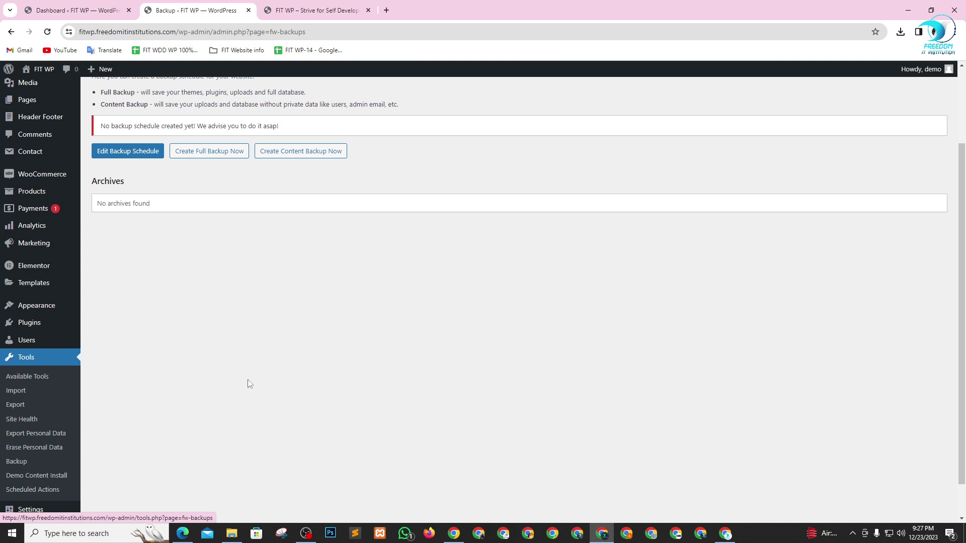
{"action": "scroll", "coordinate": [282, 382], "scroll_direction": "up", "scroll_amount": 2}
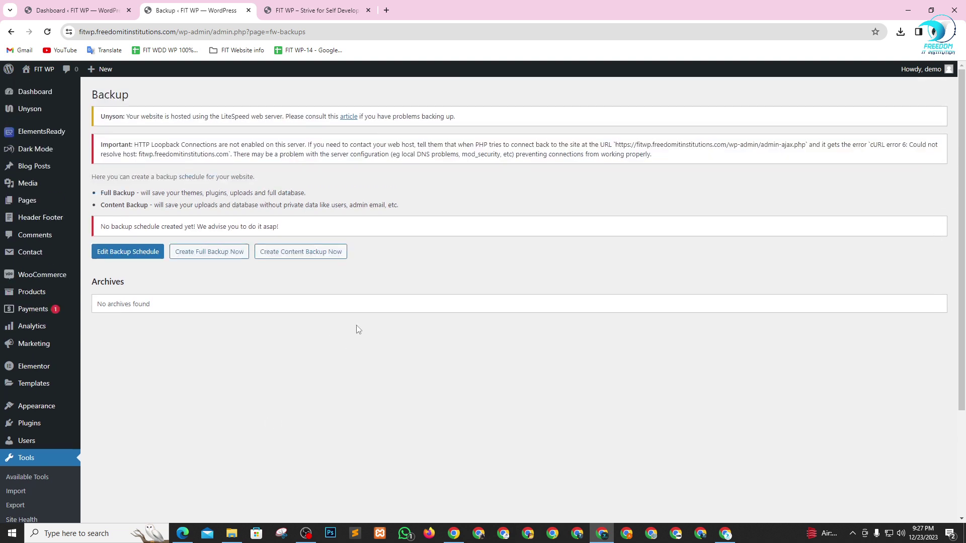
{"action": "mouse_move", "coordinate": [27, 118]}
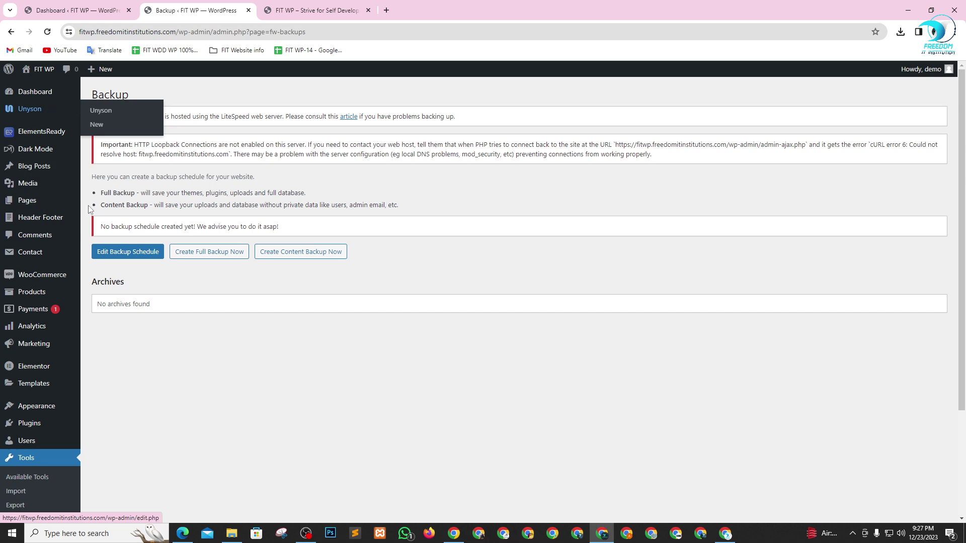
{"action": "left_click", "coordinate": [104, 116]}
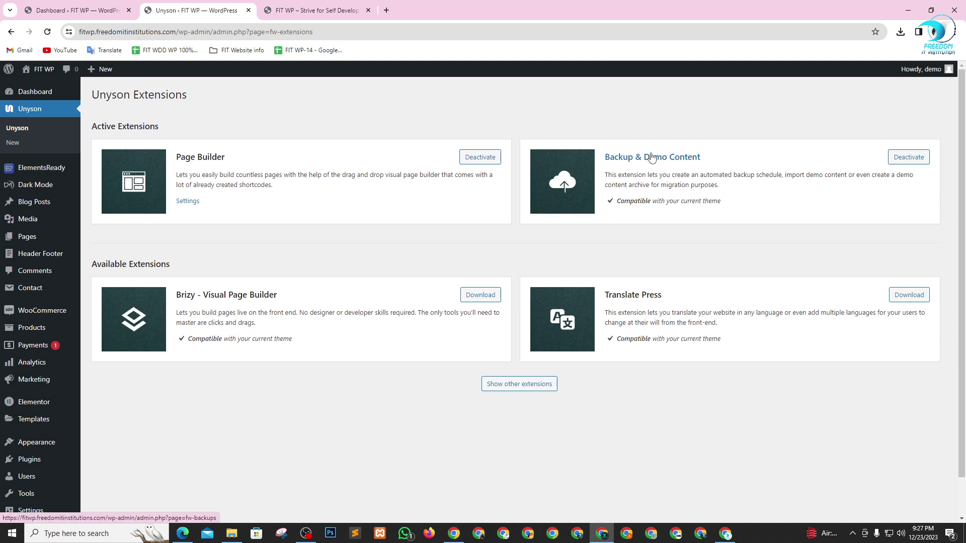
{"action": "scroll", "coordinate": [19, 331], "scroll_direction": "down", "scroll_amount": 3}
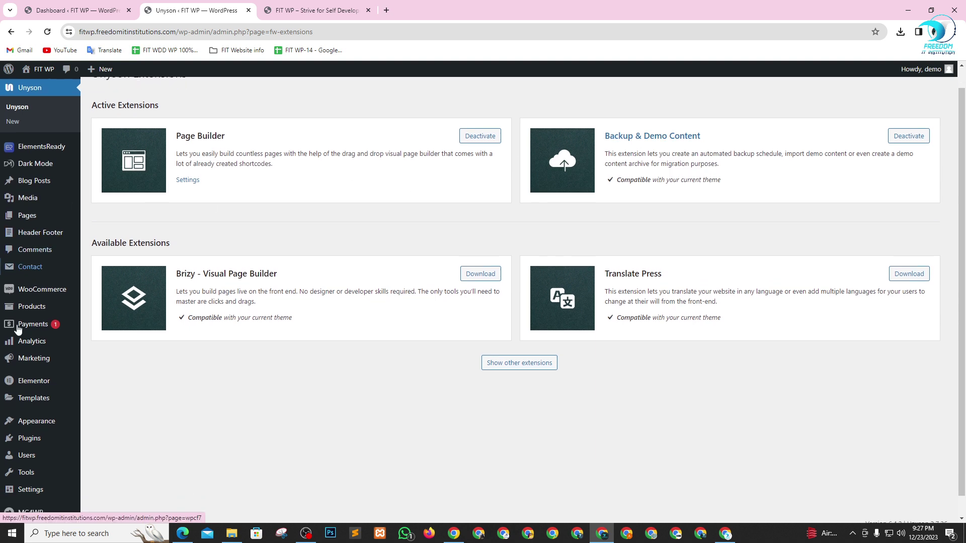
{"action": "mouse_move", "coordinate": [25, 458]}
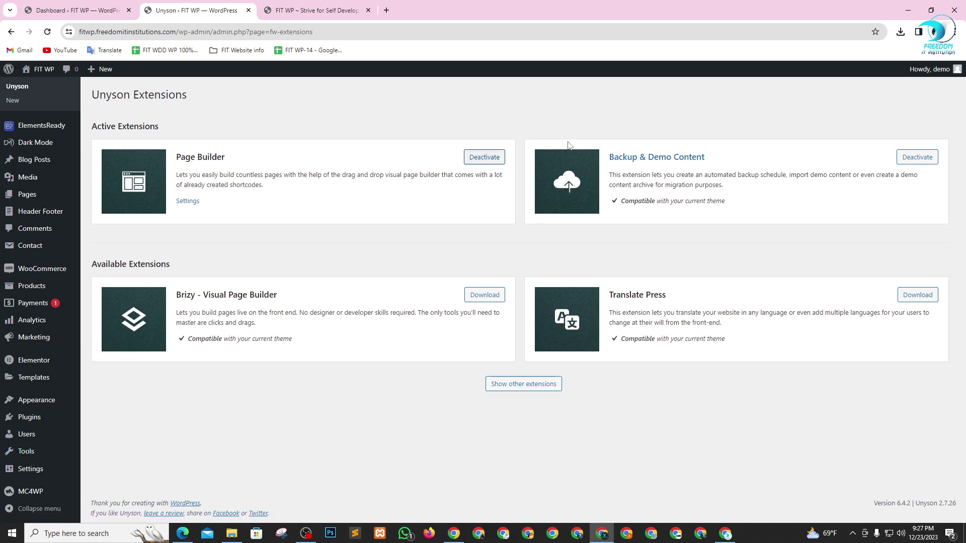
{"action": "left_click", "coordinate": [656, 158]}
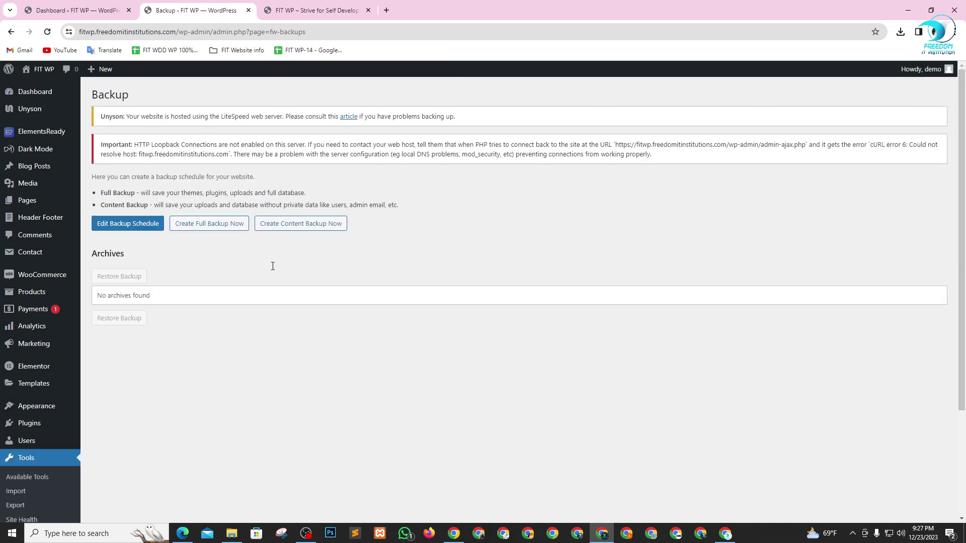
{"action": "scroll", "coordinate": [4, 362], "scroll_direction": "down", "scroll_amount": 1}
{"action": "scroll", "coordinate": [4, 362], "scroll_direction": "down", "scroll_amount": 3}
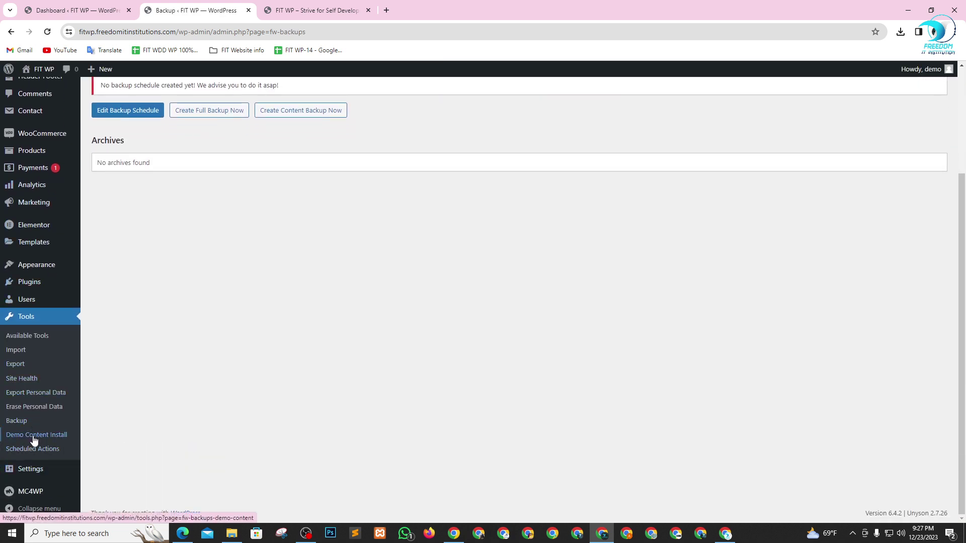
{"action": "left_click", "coordinate": [45, 440]}
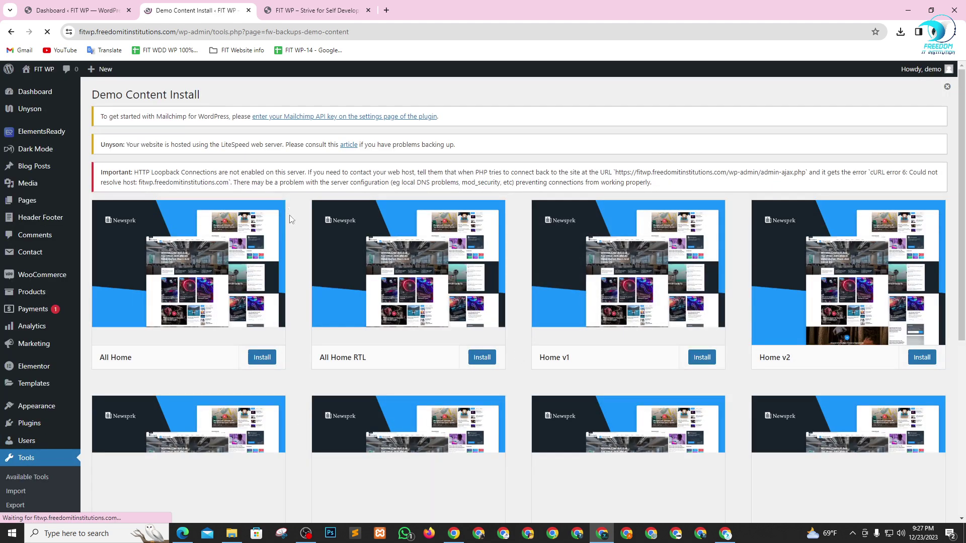
{"action": "scroll", "coordinate": [273, 245], "scroll_direction": "down", "scroll_amount": 3}
{"action": "scroll", "coordinate": [614, 237], "scroll_direction": "down", "scroll_amount": 3}
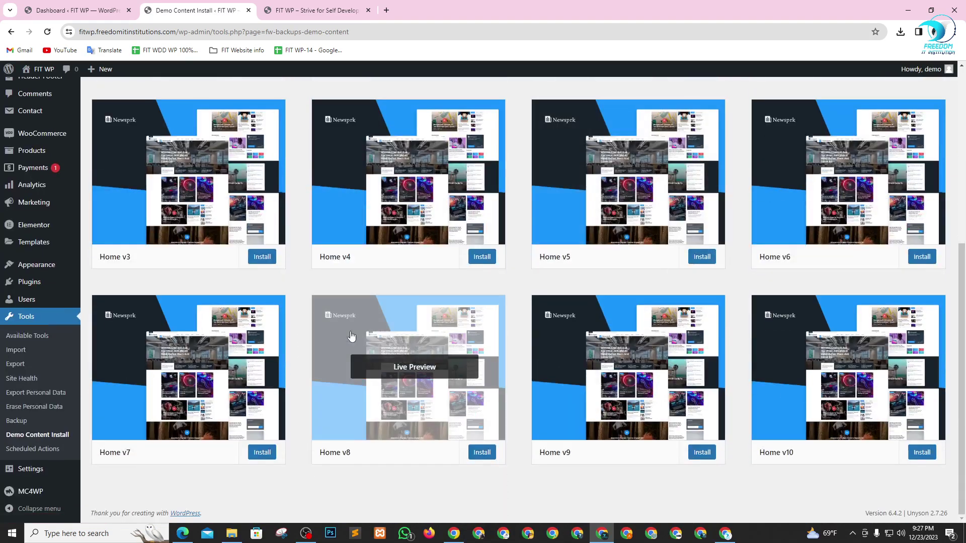
{"action": "scroll", "coordinate": [861, 380], "scroll_direction": "up", "scroll_amount": 4}
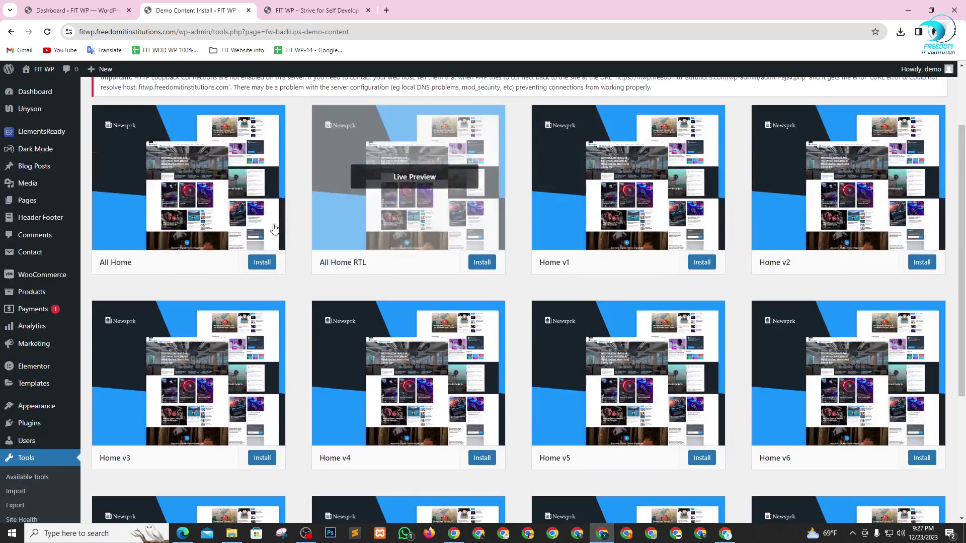
{"action": "scroll", "coordinate": [618, 291], "scroll_direction": "down", "scroll_amount": 2}
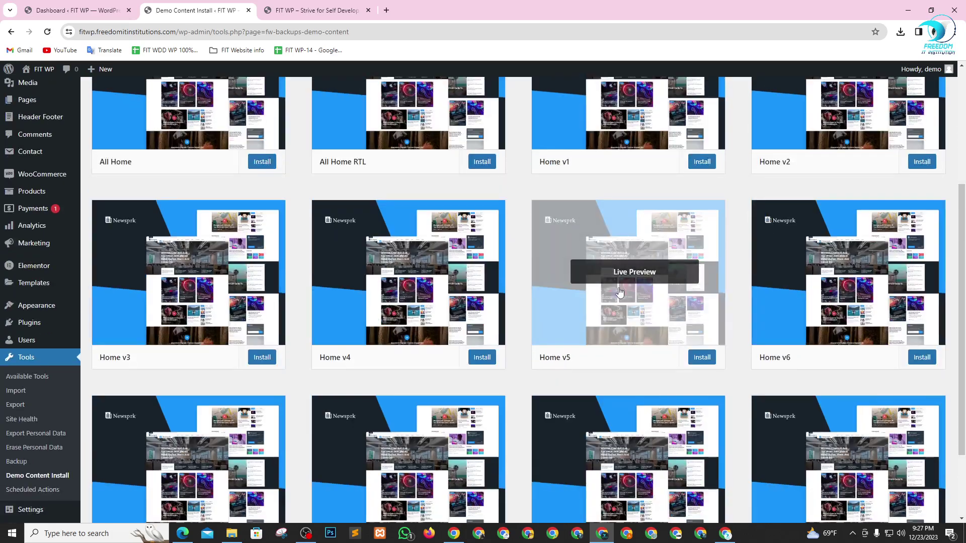
{"action": "scroll", "coordinate": [618, 292], "scroll_direction": "down", "scroll_amount": 2}
{"action": "scroll", "coordinate": [591, 377], "scroll_direction": "up", "scroll_amount": 1}
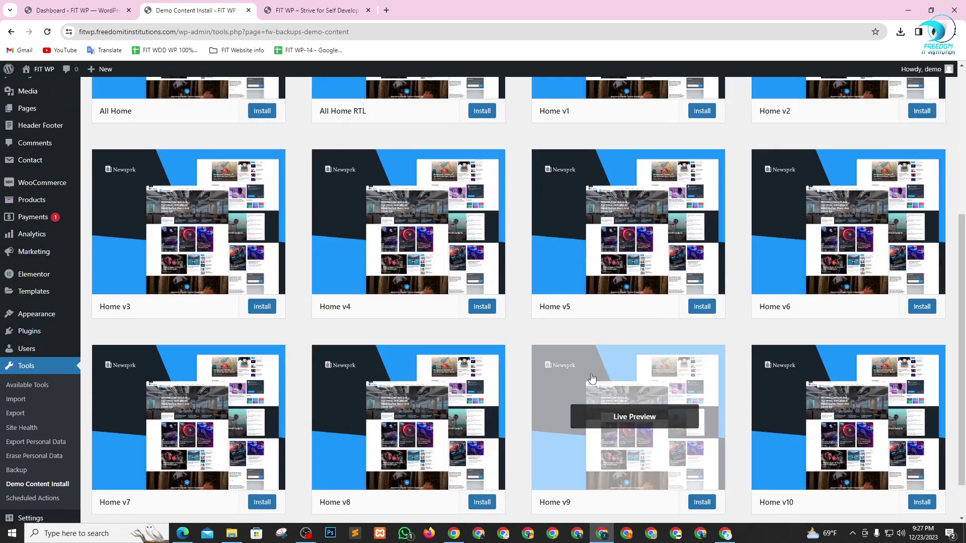
{"action": "scroll", "coordinate": [592, 377], "scroll_direction": "down", "scroll_amount": 2}
{"action": "scroll", "coordinate": [780, 348], "scroll_direction": "up", "scroll_amount": 4}
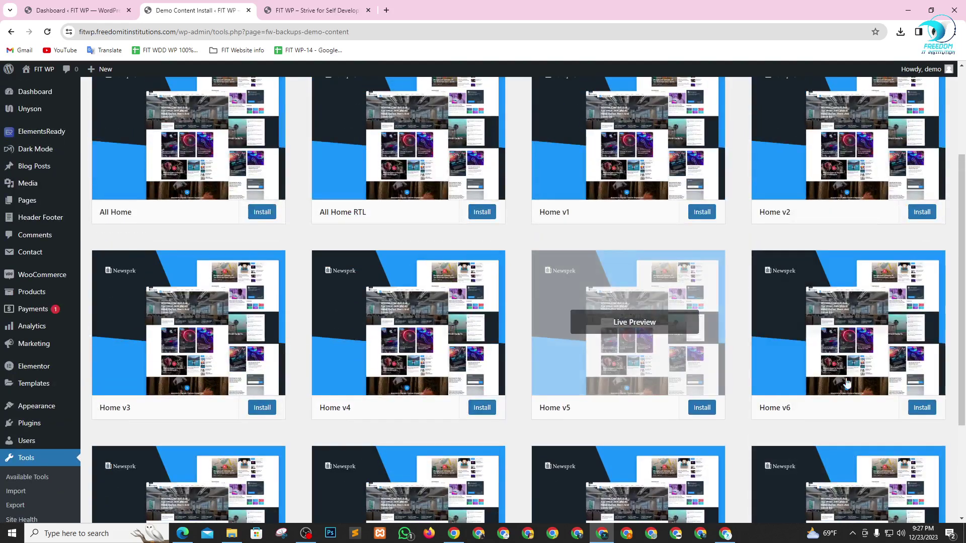
{"action": "scroll", "coordinate": [846, 383], "scroll_direction": "up", "scroll_amount": 3}
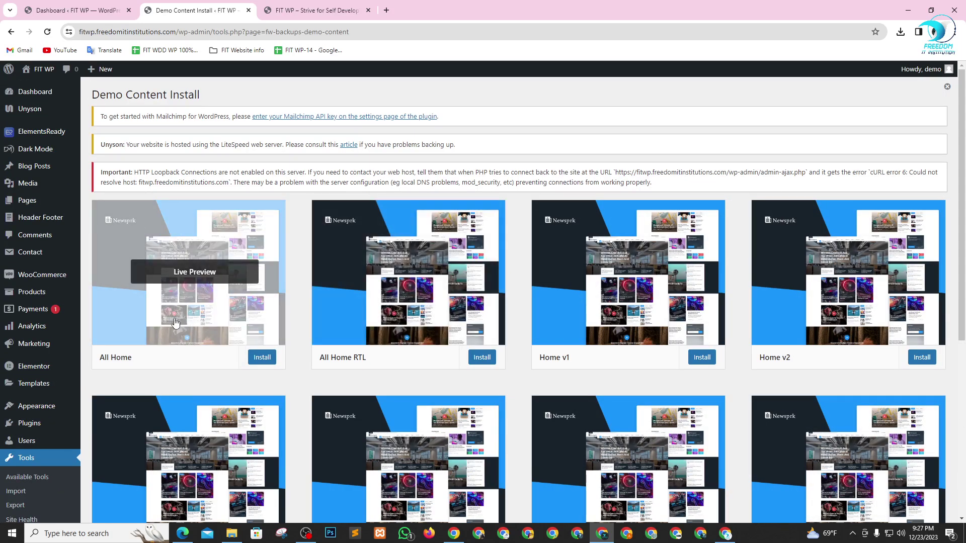
{"action": "scroll", "coordinate": [502, 312], "scroll_direction": "down", "scroll_amount": 1}
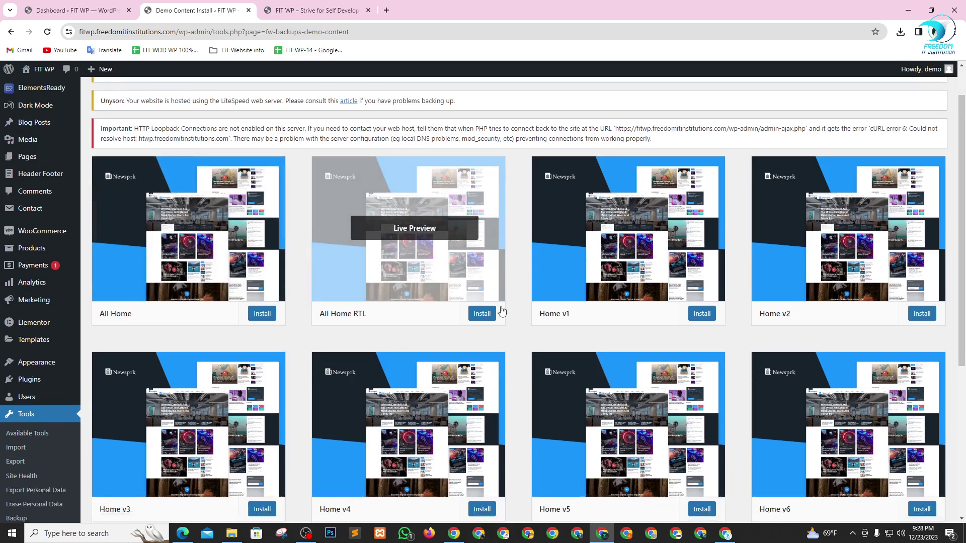
{"action": "scroll", "coordinate": [629, 352], "scroll_direction": "down", "scroll_amount": 2}
{"action": "scroll", "coordinate": [683, 343], "scroll_direction": "up", "scroll_amount": 2}
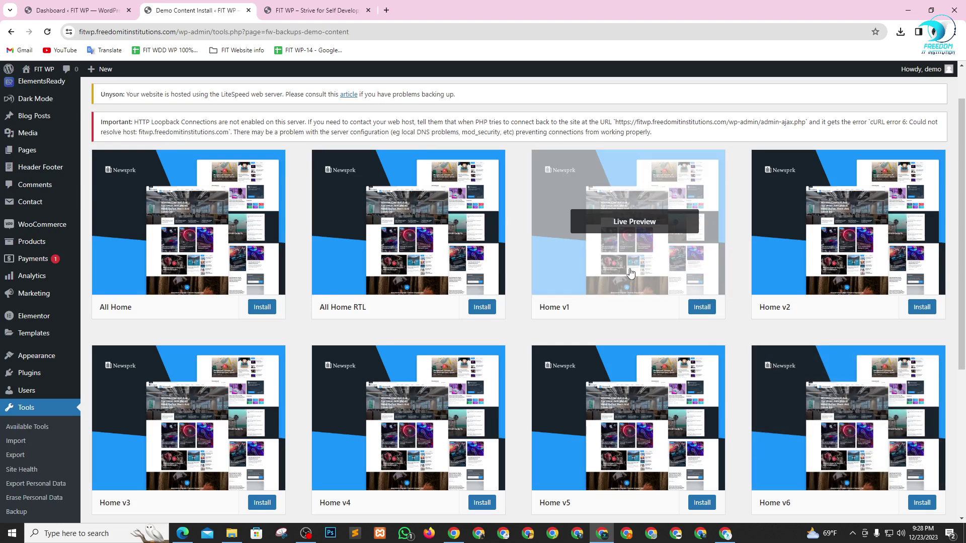
{"action": "scroll", "coordinate": [737, 323], "scroll_direction": "down", "scroll_amount": 1}
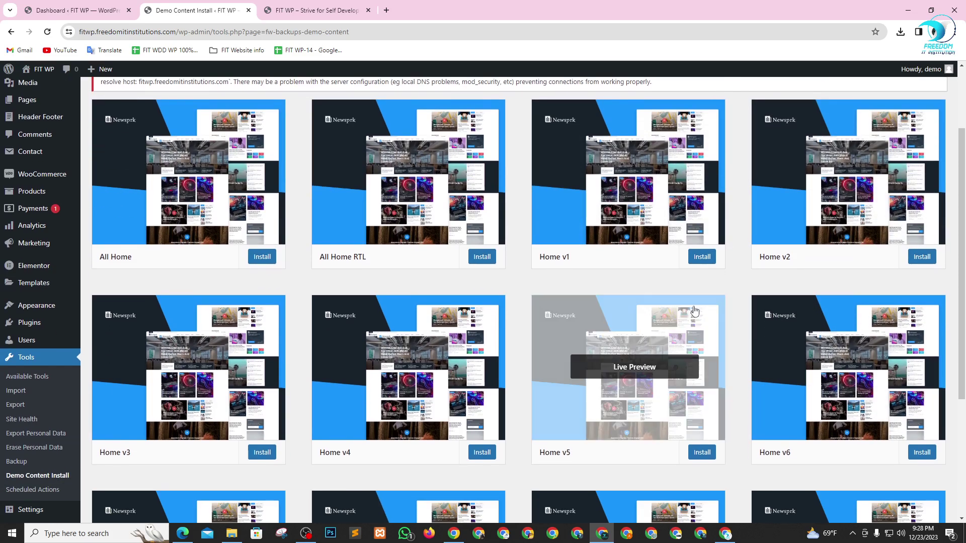
{"action": "scroll", "coordinate": [654, 308], "scroll_direction": "down", "scroll_amount": 2}
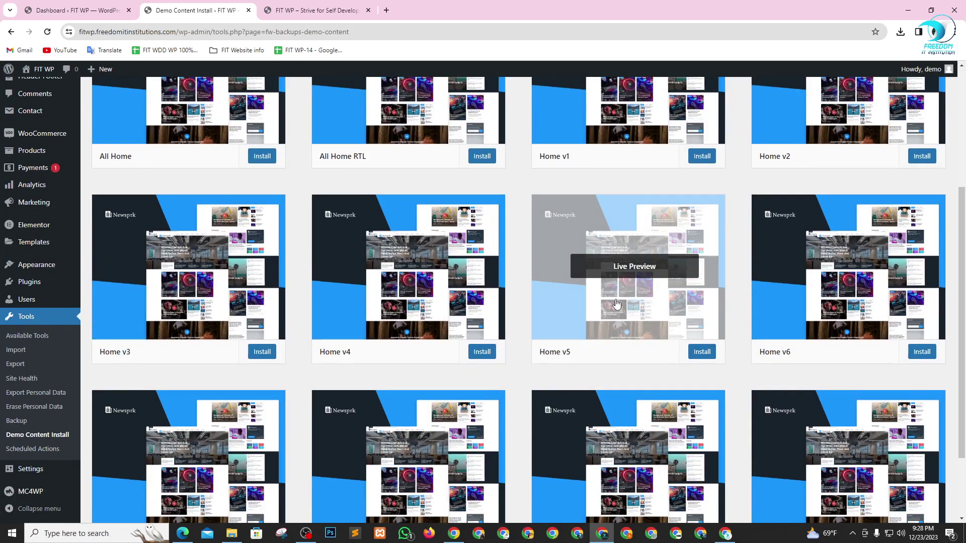
{"action": "scroll", "coordinate": [616, 304], "scroll_direction": "up", "scroll_amount": 4}
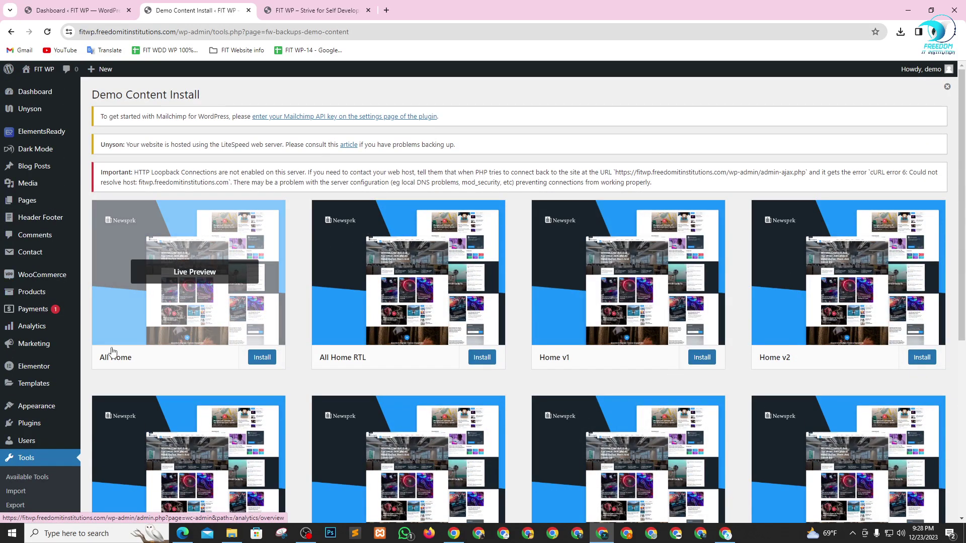
{"action": "scroll", "coordinate": [599, 370], "scroll_direction": "down", "scroll_amount": 6}
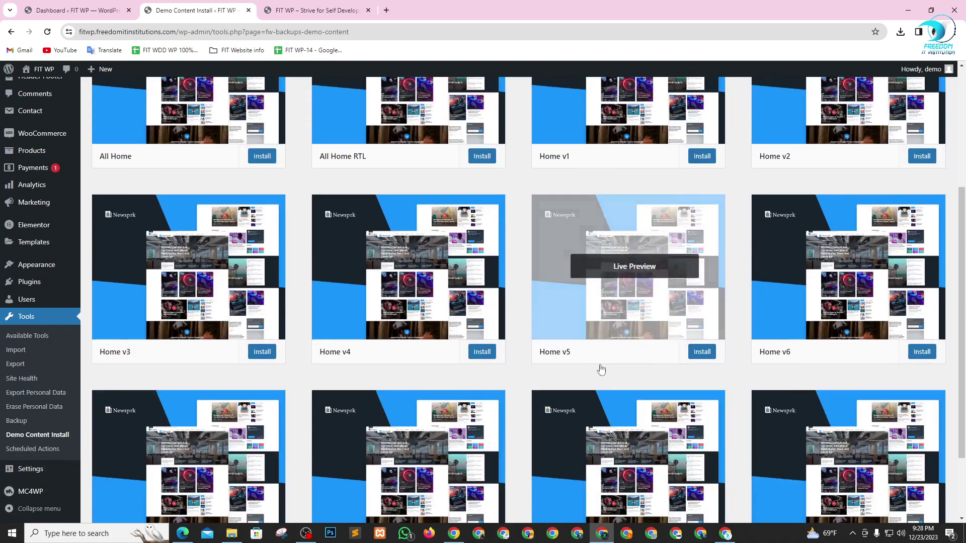
{"action": "scroll", "coordinate": [733, 378], "scroll_direction": "up", "scroll_amount": 6}
{"action": "scroll", "coordinate": [733, 378], "scroll_direction": "up", "scroll_amount": 1}
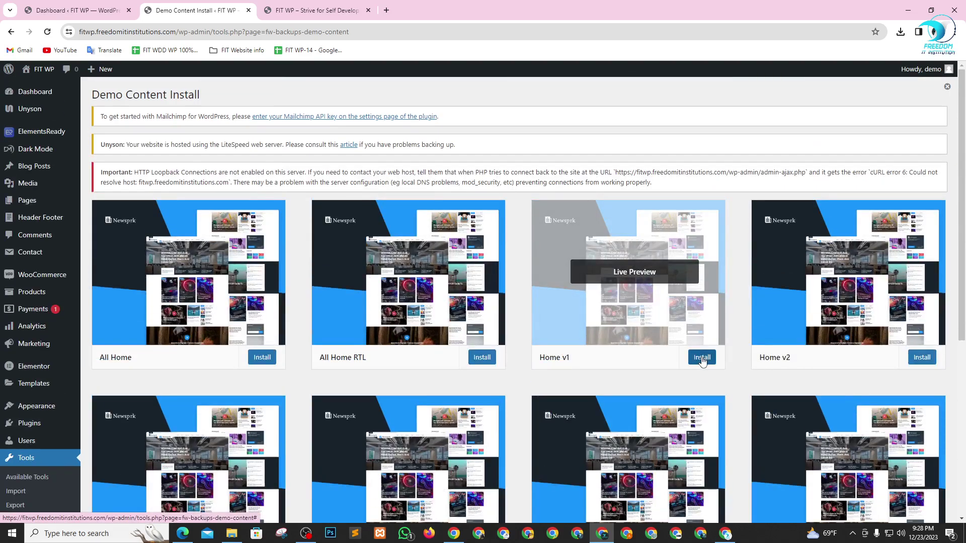
- Install the Home v1 demo and confirm it will replace the current site content
{"action": "left_click", "coordinate": [701, 358]}
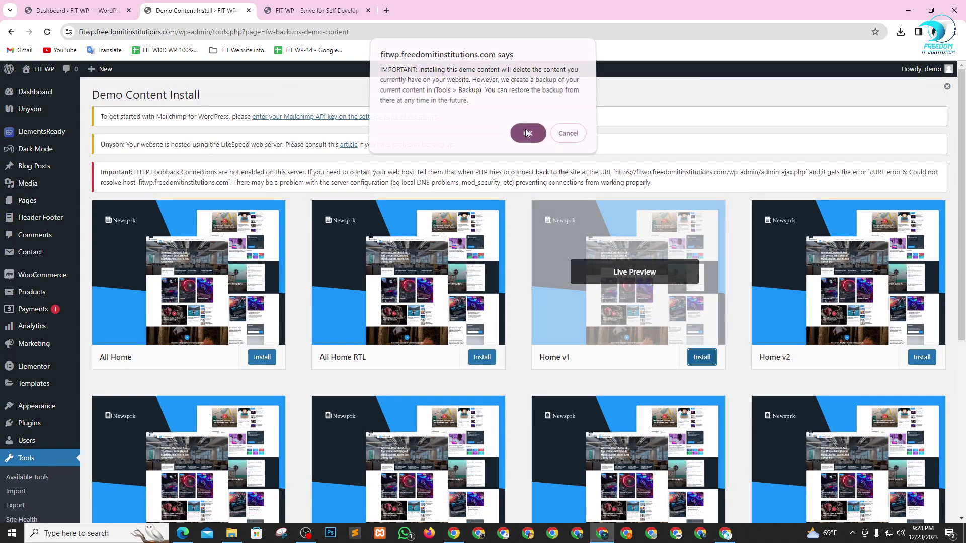
{"action": "left_click", "coordinate": [524, 134]}
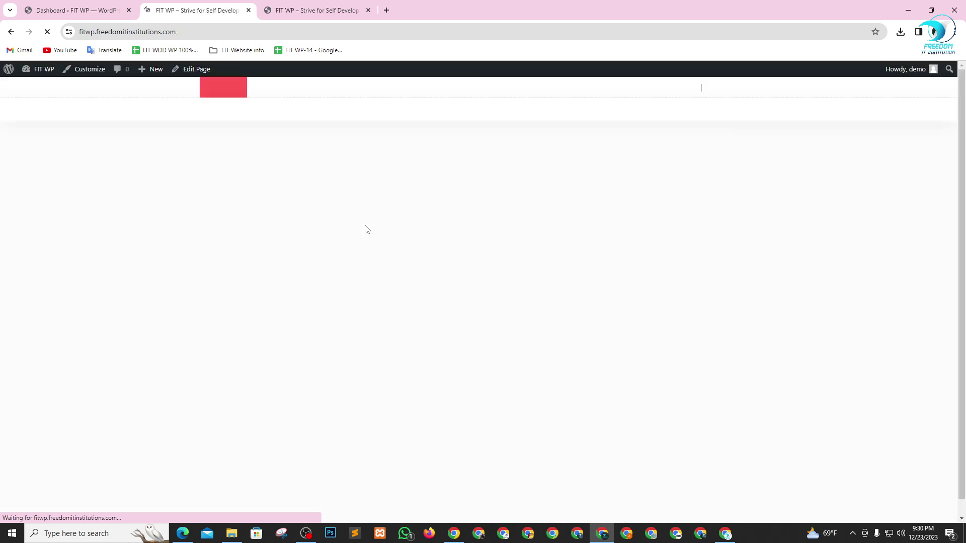
- Scroll the Newsprk homepage's news sections down to the footer and back to the top
{"action": "scroll", "coordinate": [564, 296], "scroll_direction": "down", "scroll_amount": 10}
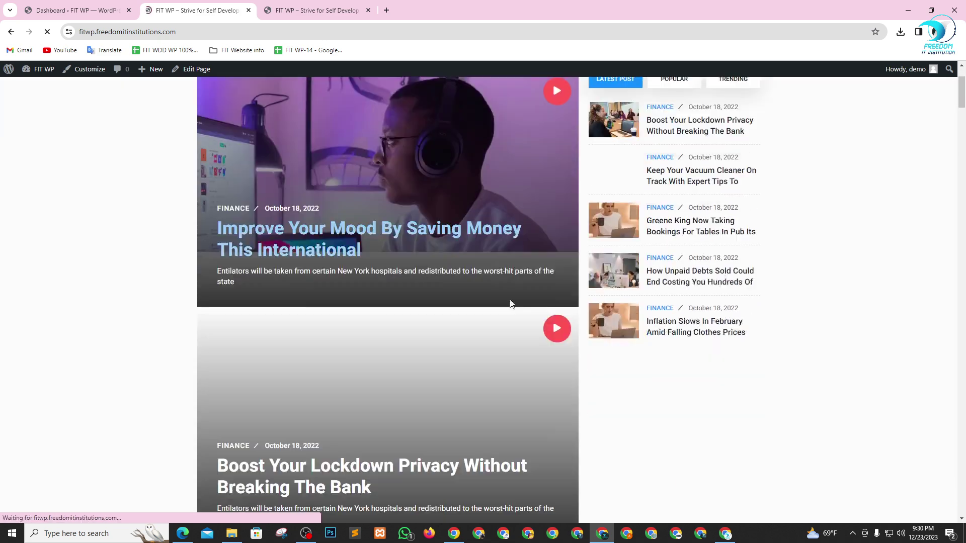
{"action": "scroll", "coordinate": [420, 360], "scroll_direction": "down", "scroll_amount": 20}
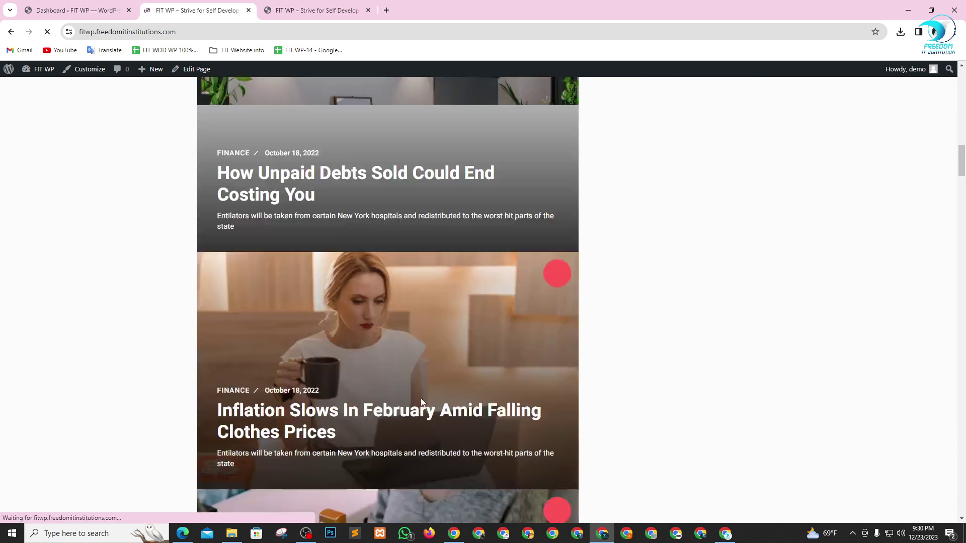
{"action": "scroll", "coordinate": [470, 425], "scroll_direction": "up", "scroll_amount": 10}
{"action": "scroll", "coordinate": [472, 412], "scroll_direction": "up", "scroll_amount": 20}
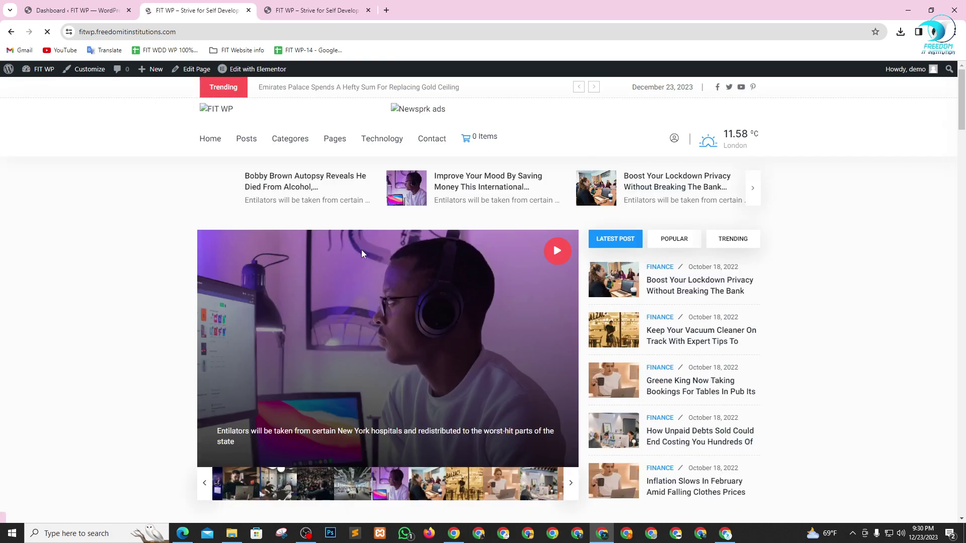
{"action": "scroll", "coordinate": [548, 282], "scroll_direction": "down", "scroll_amount": 2}
{"action": "scroll", "coordinate": [548, 282], "scroll_direction": "down", "scroll_amount": 5}
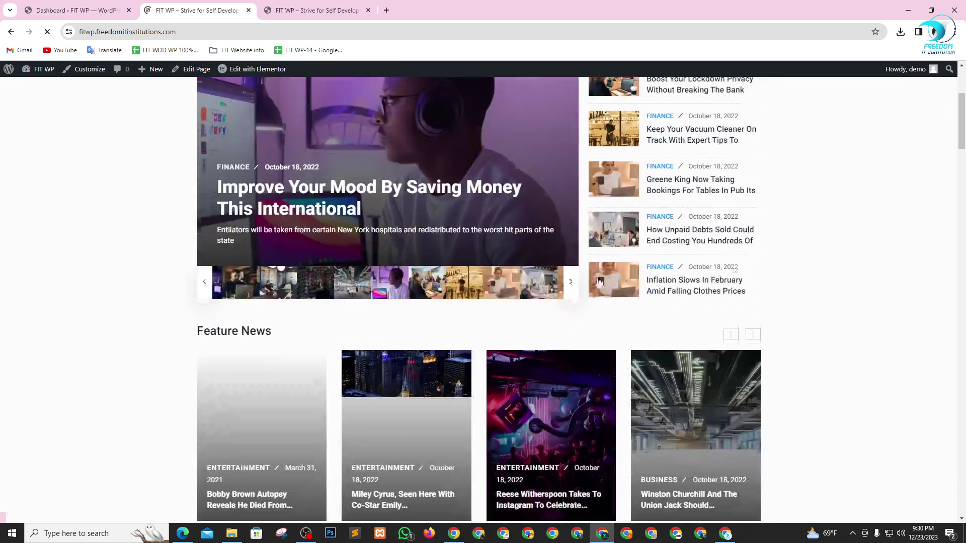
{"action": "scroll", "coordinate": [549, 289], "scroll_direction": "up", "scroll_amount": 7}
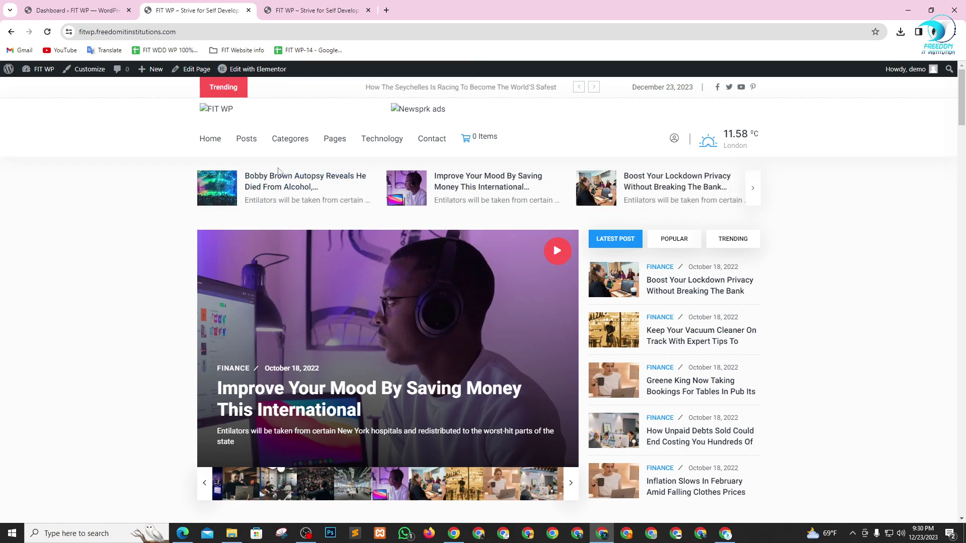
{"action": "scroll", "coordinate": [322, 257], "scroll_direction": "down", "scroll_amount": 1}
{"action": "scroll", "coordinate": [326, 258], "scroll_direction": "down", "scroll_amount": 20}
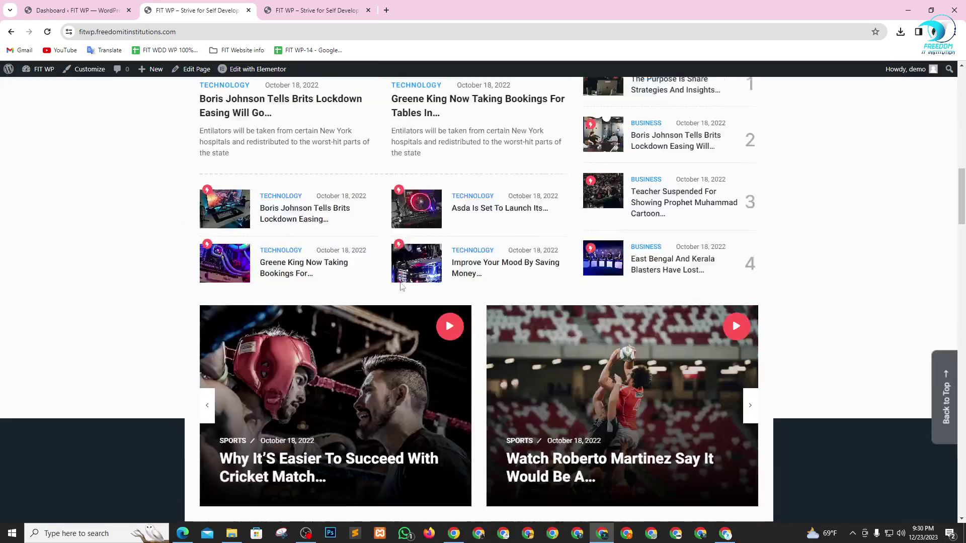
{"action": "scroll", "coordinate": [400, 290], "scroll_direction": "down", "scroll_amount": 20}
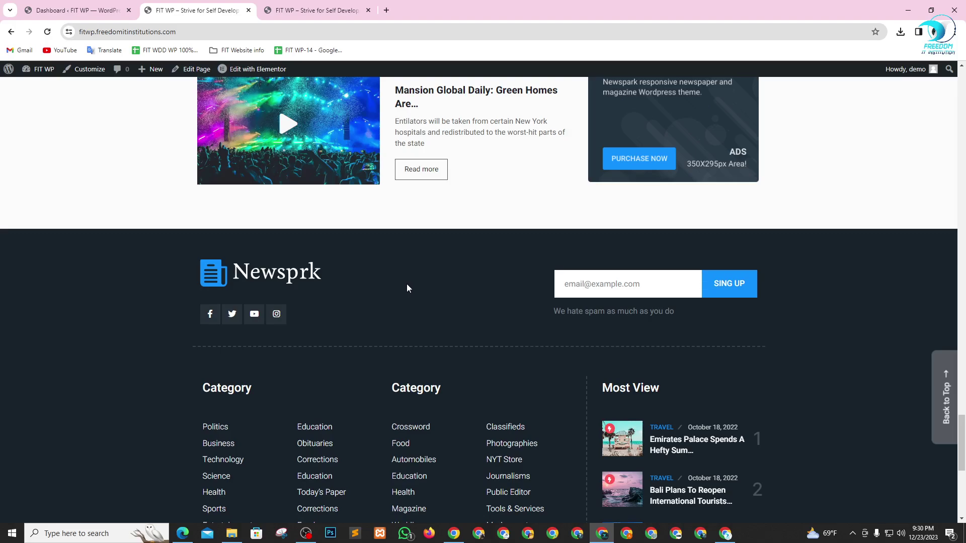
{"action": "scroll", "coordinate": [408, 288], "scroll_direction": "up", "scroll_amount": 10}
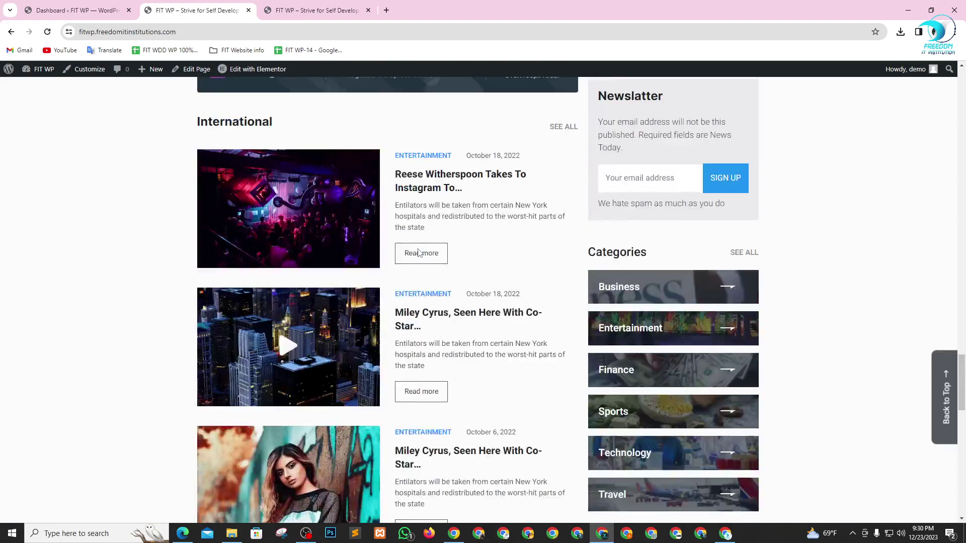
{"action": "scroll", "coordinate": [417, 251], "scroll_direction": "up", "scroll_amount": 20}
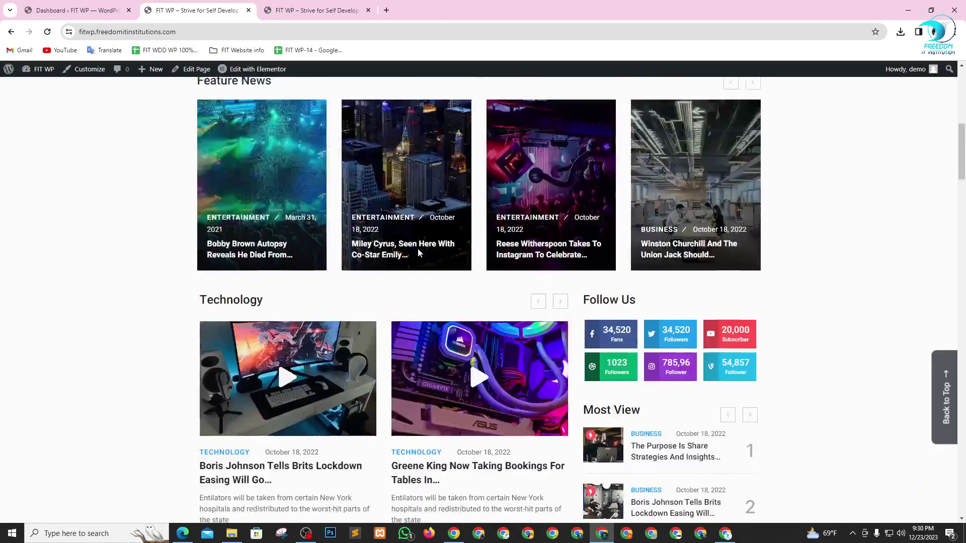
{"action": "scroll", "coordinate": [418, 248], "scroll_direction": "up", "scroll_amount": 10}
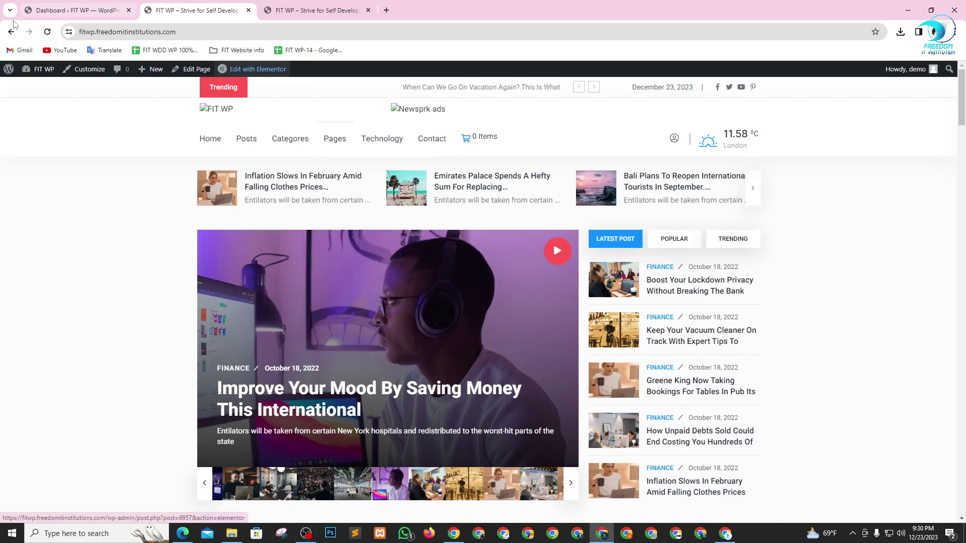
- Reload the homepage and open the Business category from the Categories menu
{"action": "left_click", "coordinate": [47, 31]}
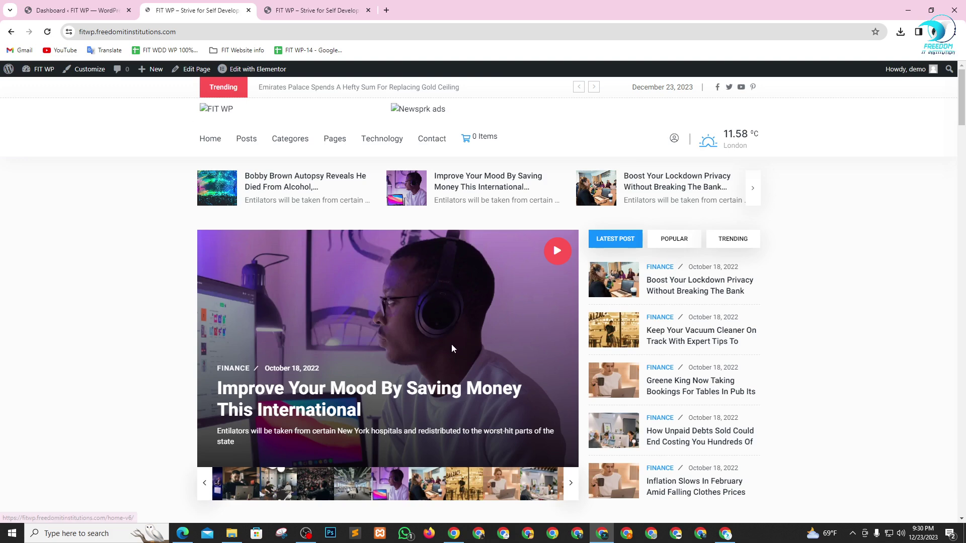
{"action": "mouse_move", "coordinate": [290, 139]}
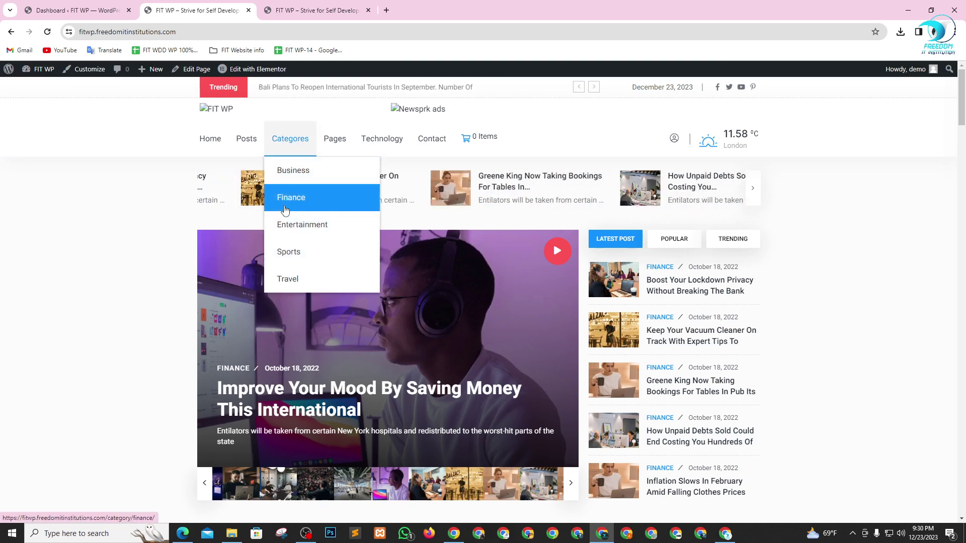
{"action": "left_click", "coordinate": [304, 171]}
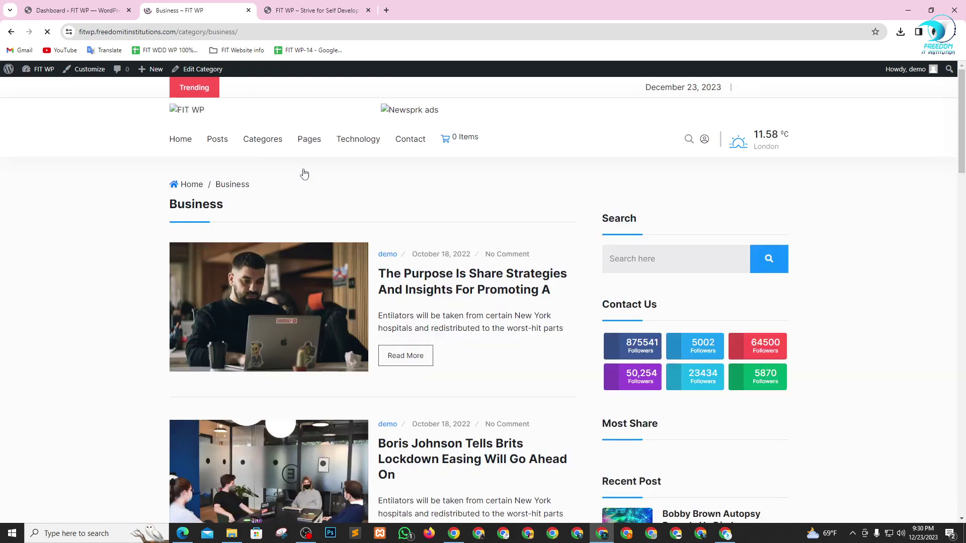
- Open the Boris Johnson lockdown-easing post from the homepage
{"action": "scroll", "coordinate": [302, 270], "scroll_direction": "down", "scroll_amount": 16}
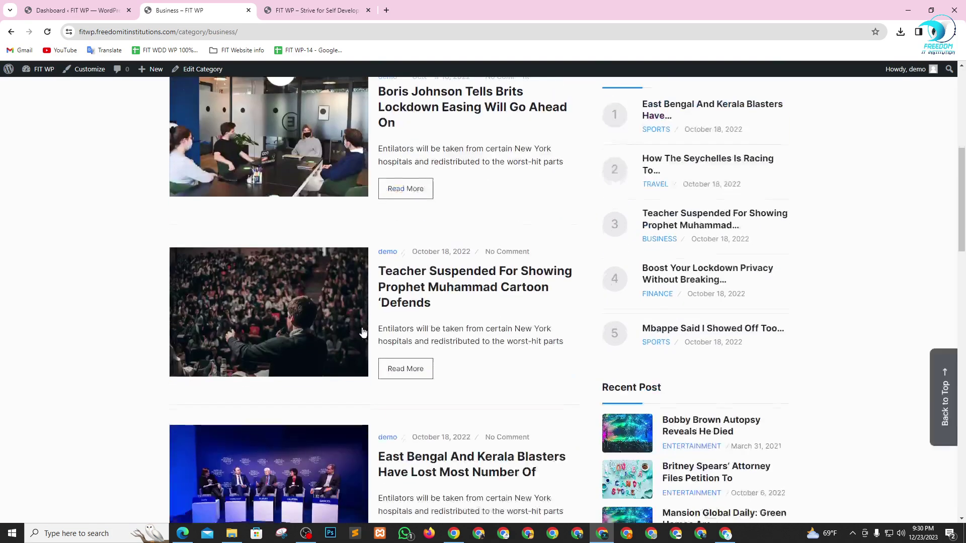
{"action": "scroll", "coordinate": [352, 298], "scroll_direction": "down", "scroll_amount": 12}
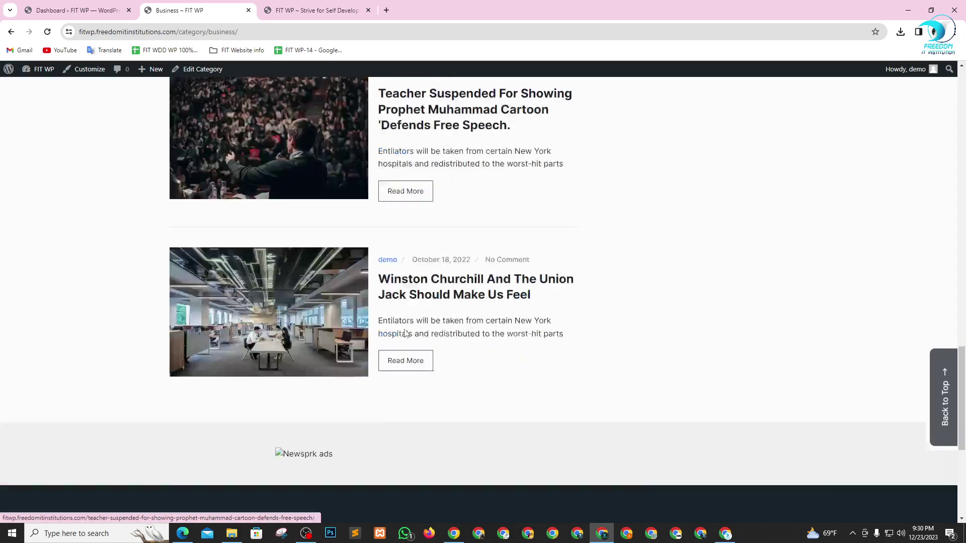
{"action": "scroll", "coordinate": [403, 317], "scroll_direction": "up", "scroll_amount": 5}
{"action": "scroll", "coordinate": [432, 312], "scroll_direction": "up", "scroll_amount": 5}
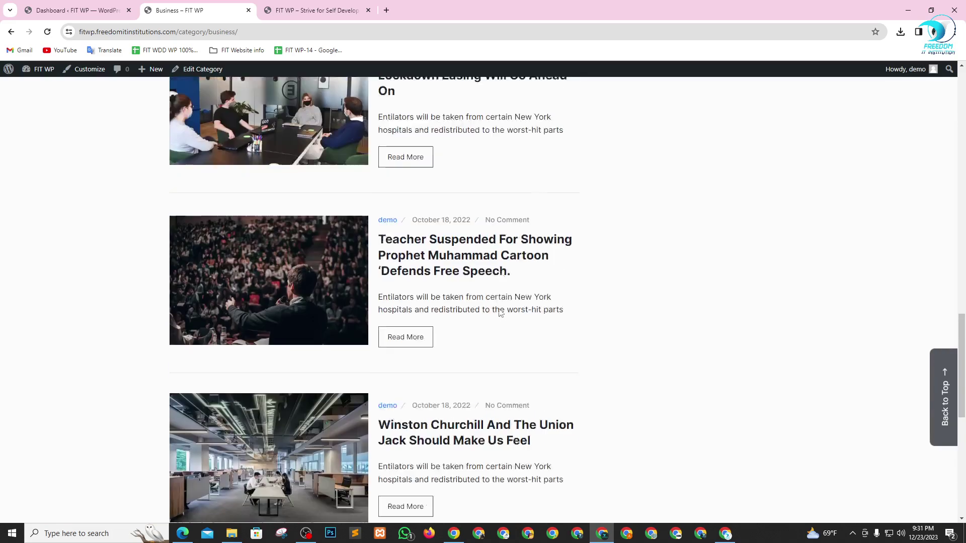
{"action": "left_click", "coordinate": [409, 328]}
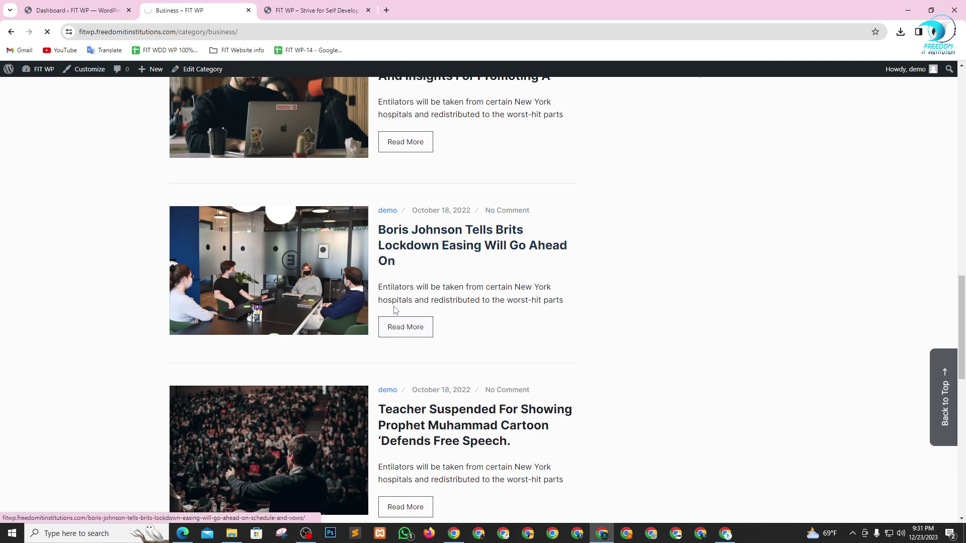
- Scroll the post past its tags to the Related Post section and pick the Improve Your Mood post
{"action": "scroll", "coordinate": [391, 305], "scroll_direction": "up", "scroll_amount": 2}
{"action": "scroll", "coordinate": [453, 322], "scroll_direction": "up", "scroll_amount": 5}
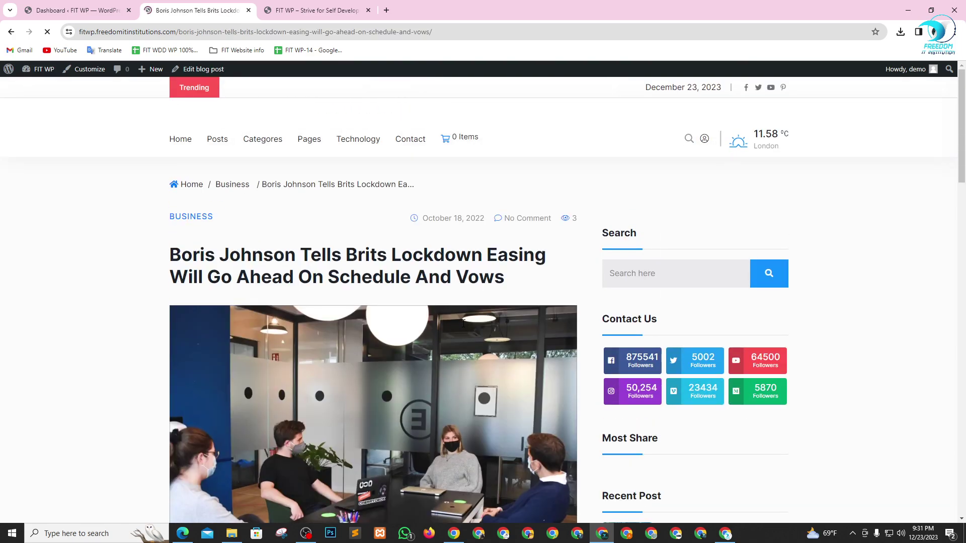
{"action": "scroll", "coordinate": [460, 322], "scroll_direction": "down", "scroll_amount": 9}
{"action": "scroll", "coordinate": [326, 287], "scroll_direction": "down", "scroll_amount": 18}
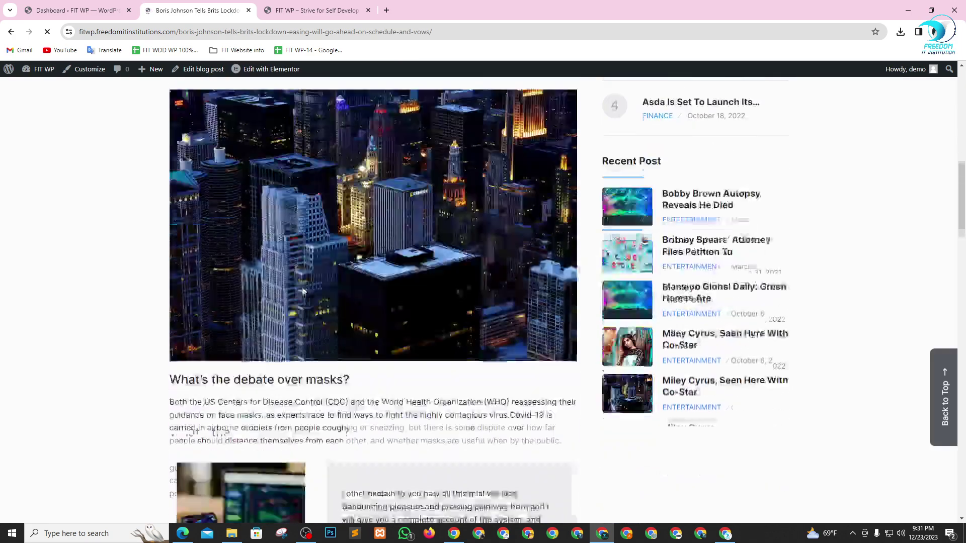
{"action": "scroll", "coordinate": [397, 300], "scroll_direction": "down", "scroll_amount": 5}
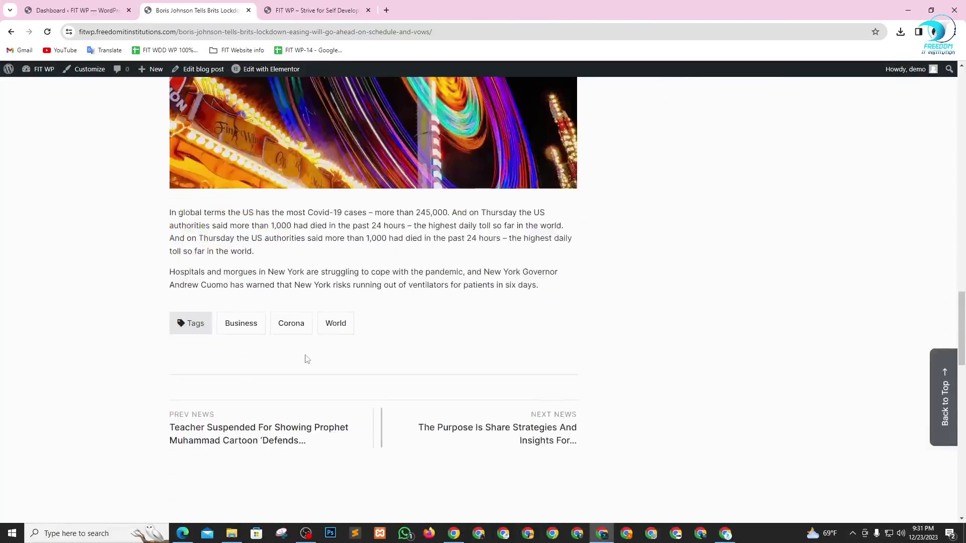
{"action": "scroll", "coordinate": [352, 256], "scroll_direction": "down", "scroll_amount": 4}
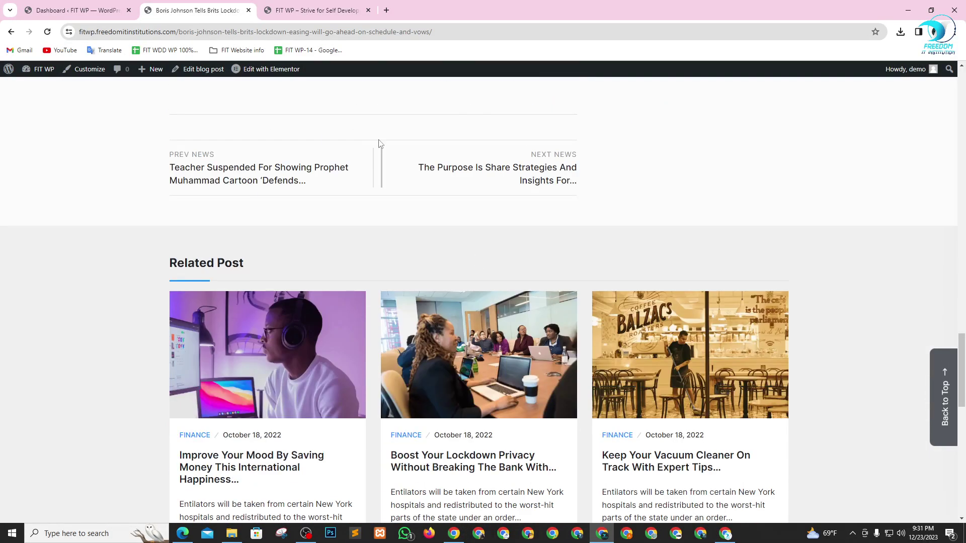
{"action": "scroll", "coordinate": [381, 144], "scroll_direction": "down", "scroll_amount": 3}
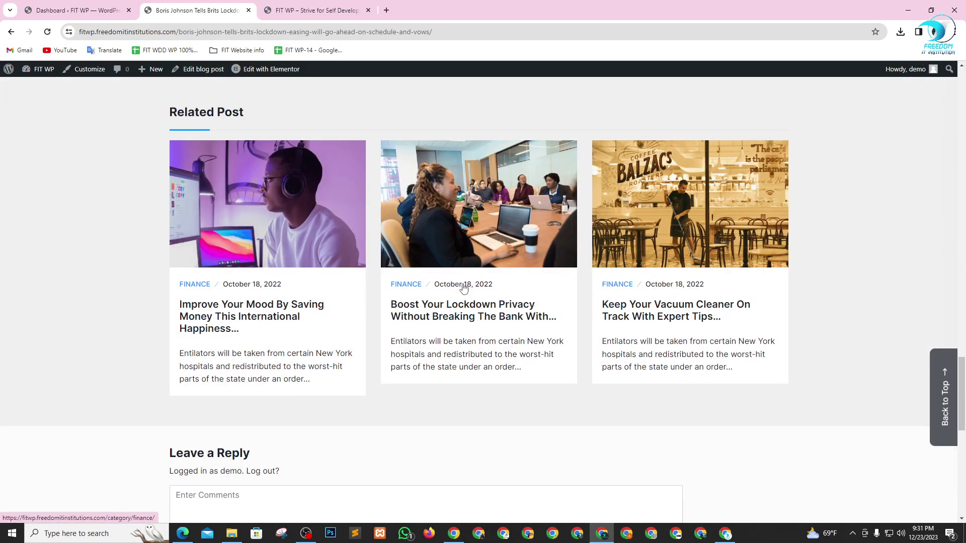
{"action": "left_click", "coordinate": [265, 328]}
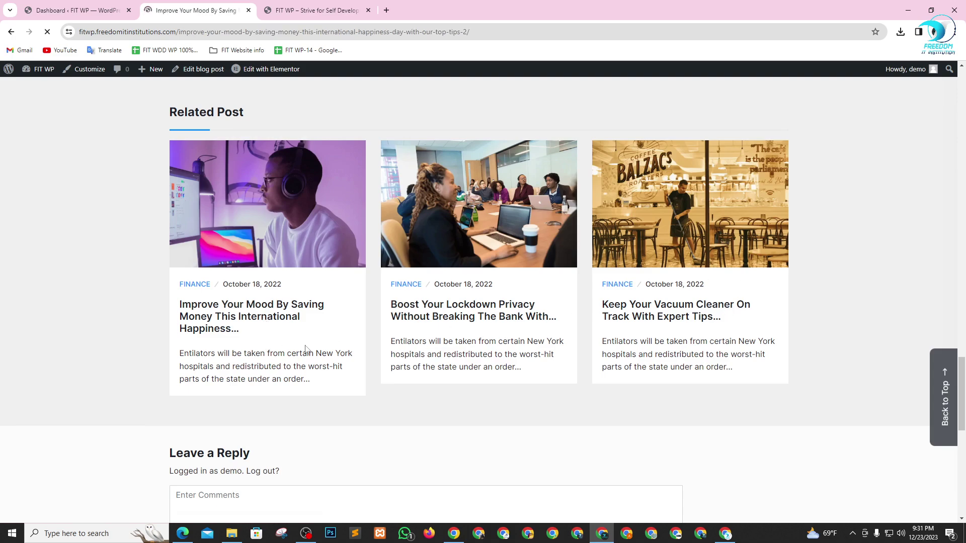
- Try the Technology category from the menu, which shows a database connection error, then go back to the mood post
{"action": "scroll", "coordinate": [282, 331], "scroll_direction": "down", "scroll_amount": 4}
{"action": "scroll", "coordinate": [282, 331], "scroll_direction": "up", "scroll_amount": 4}
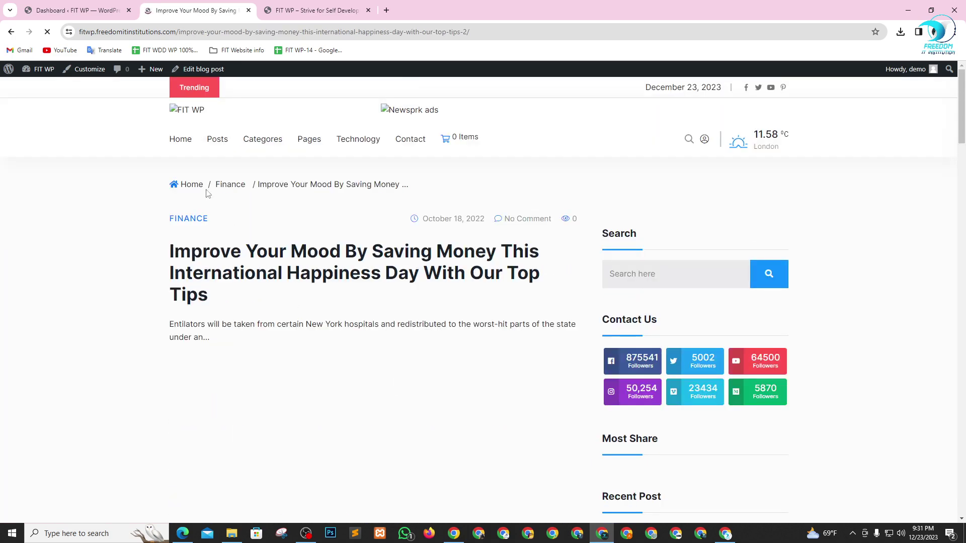
{"action": "mouse_move", "coordinate": [213, 149]}
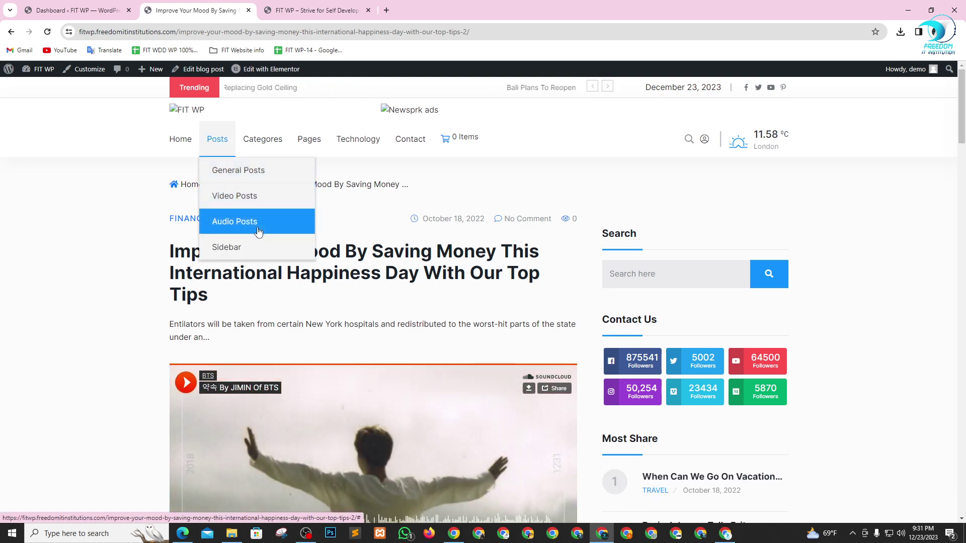
{"action": "mouse_move", "coordinate": [269, 141]}
{"action": "mouse_move", "coordinate": [310, 138]}
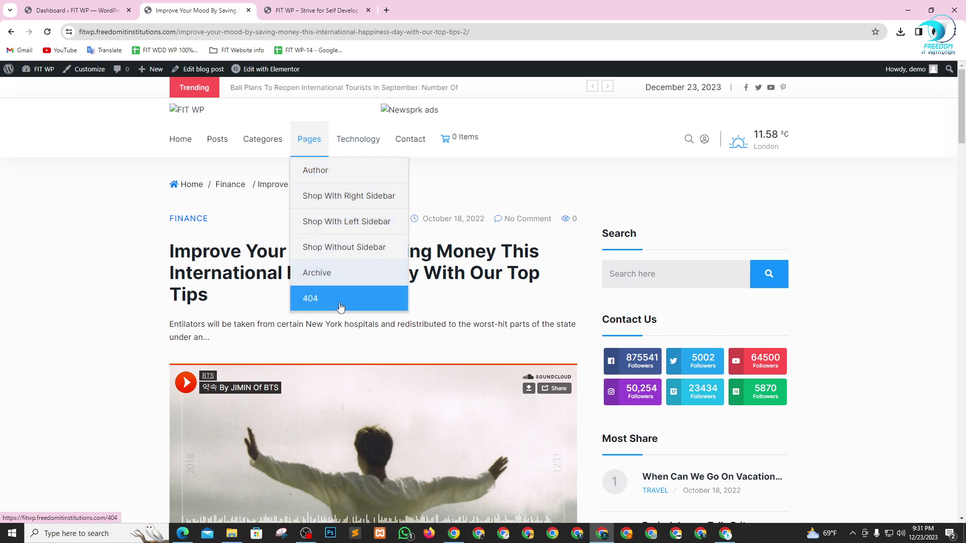
{"action": "left_click", "coordinate": [356, 141]}
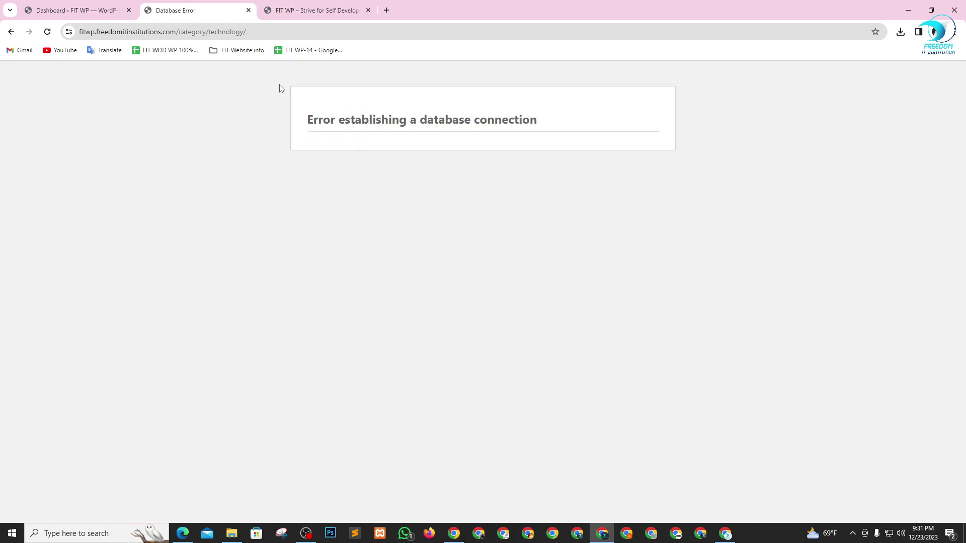
{"action": "left_click", "coordinate": [11, 31]}
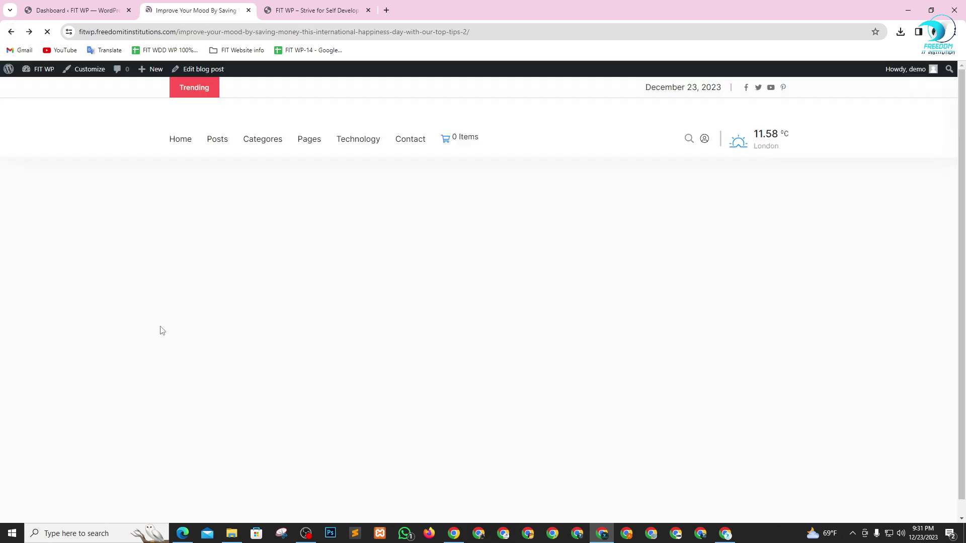
- Open the Contact page and scroll through its office locations, map and message form
{"action": "left_click", "coordinate": [409, 144]}
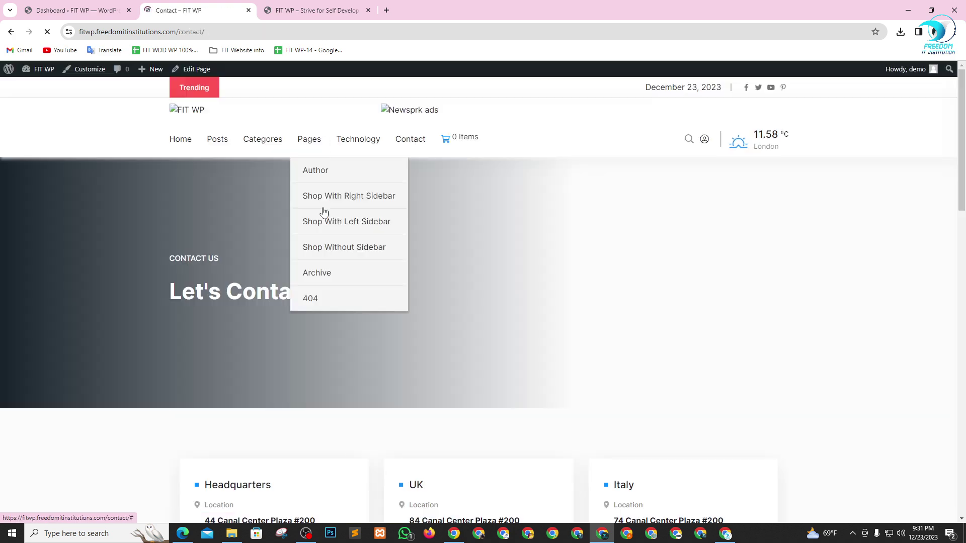
{"action": "scroll", "coordinate": [435, 261], "scroll_direction": "down", "scroll_amount": 8}
{"action": "scroll", "coordinate": [393, 311], "scroll_direction": "down", "scroll_amount": 3}
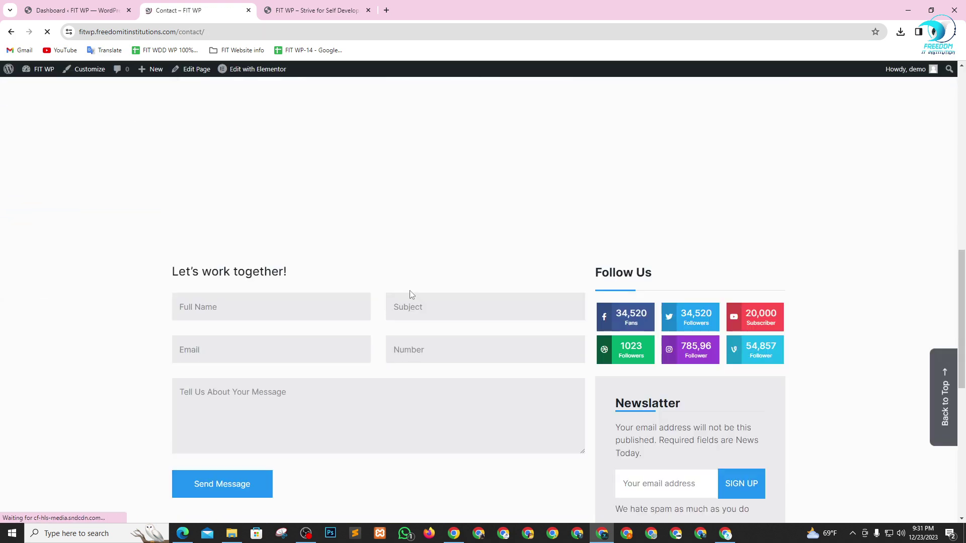
{"action": "scroll", "coordinate": [319, 241], "scroll_direction": "up", "scroll_amount": 9}
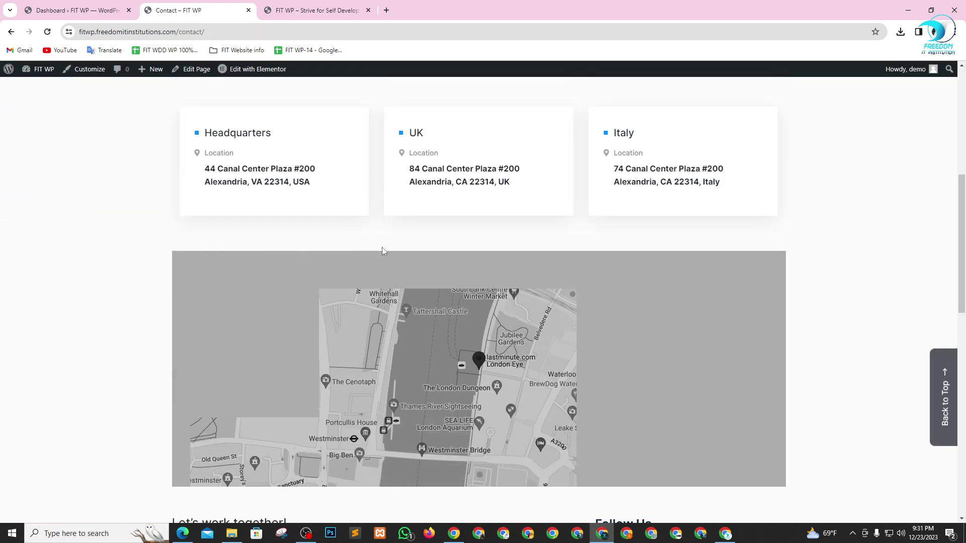
{"action": "scroll", "coordinate": [395, 264], "scroll_direction": "down", "scroll_amount": 6}
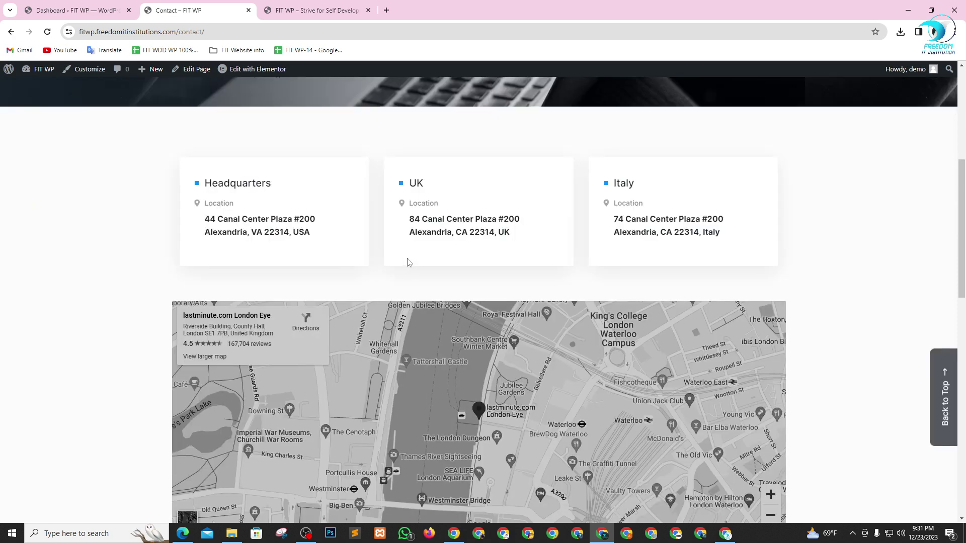
{"action": "scroll", "coordinate": [407, 259], "scroll_direction": "down", "scroll_amount": 3}
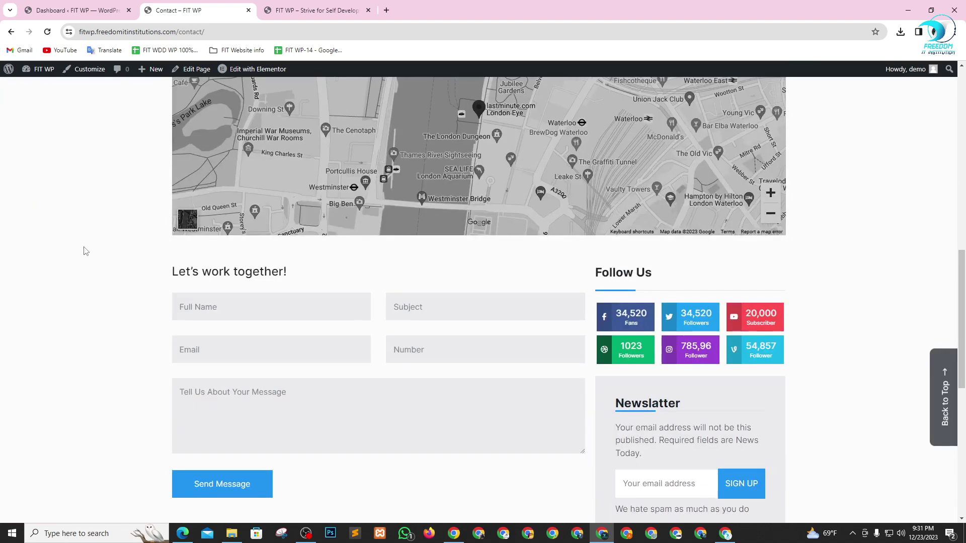
{"action": "scroll", "coordinate": [300, 325], "scroll_direction": "down", "scroll_amount": 1}
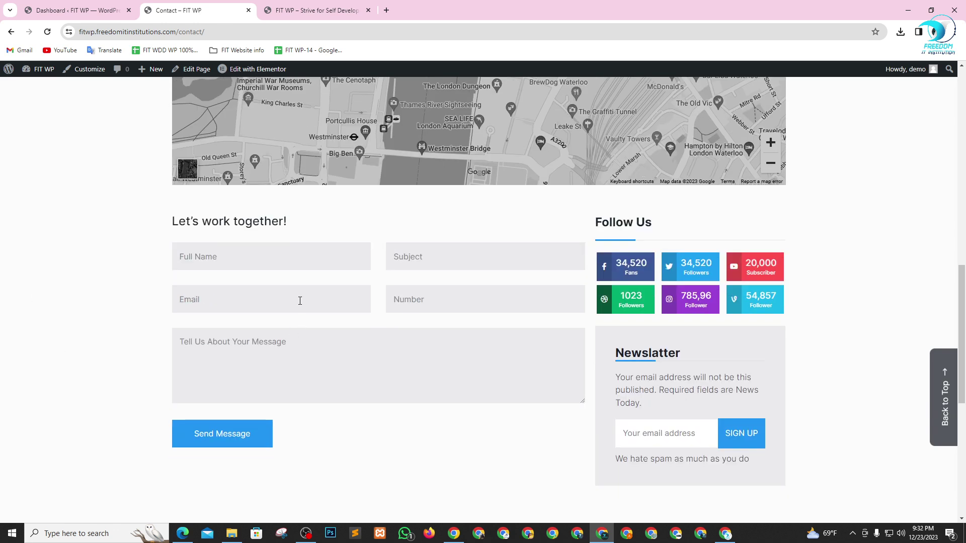
{"action": "scroll", "coordinate": [314, 279], "scroll_direction": "down", "scroll_amount": 2}
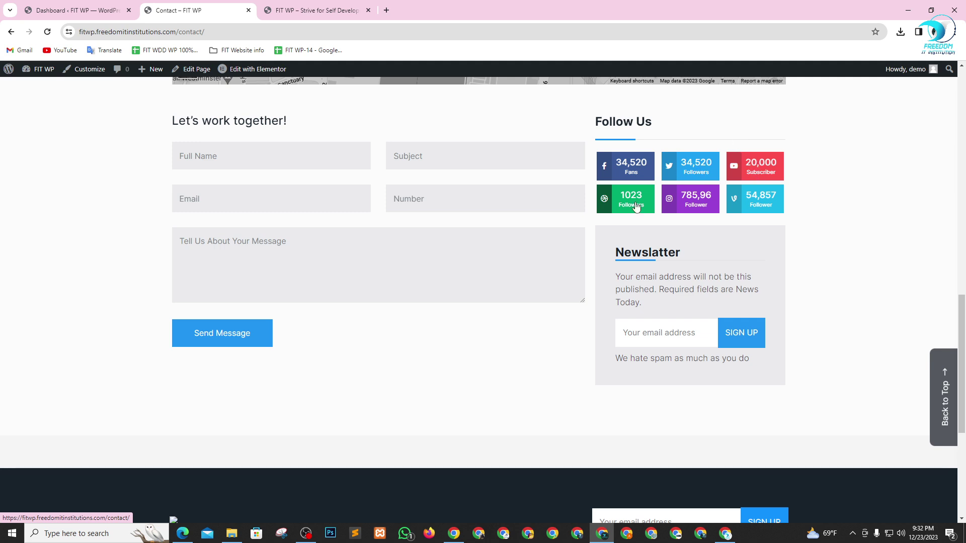
{"action": "scroll", "coordinate": [218, 384], "scroll_direction": "down", "scroll_amount": 2}
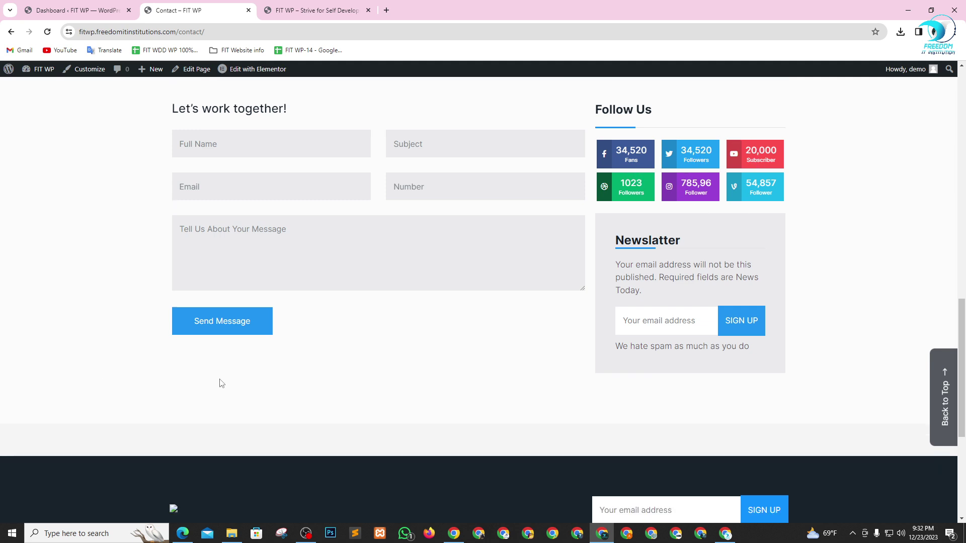
{"action": "scroll", "coordinate": [582, 371], "scroll_direction": "up", "scroll_amount": 3}
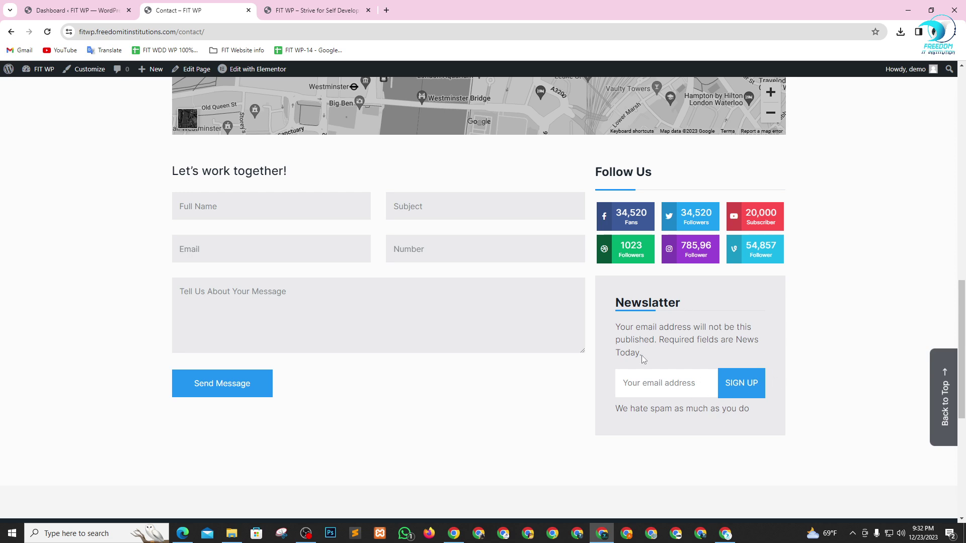
{"action": "scroll", "coordinate": [674, 391], "scroll_direction": "up", "scroll_amount": 15}
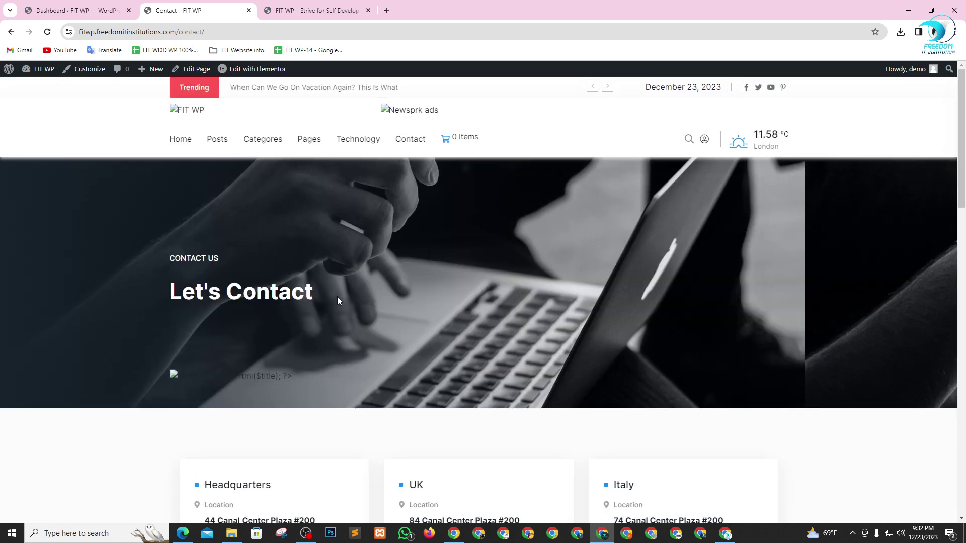
- Show the home page layout variations, then switch to the admin dashboard tab
{"action": "mouse_move", "coordinate": [306, 129]}
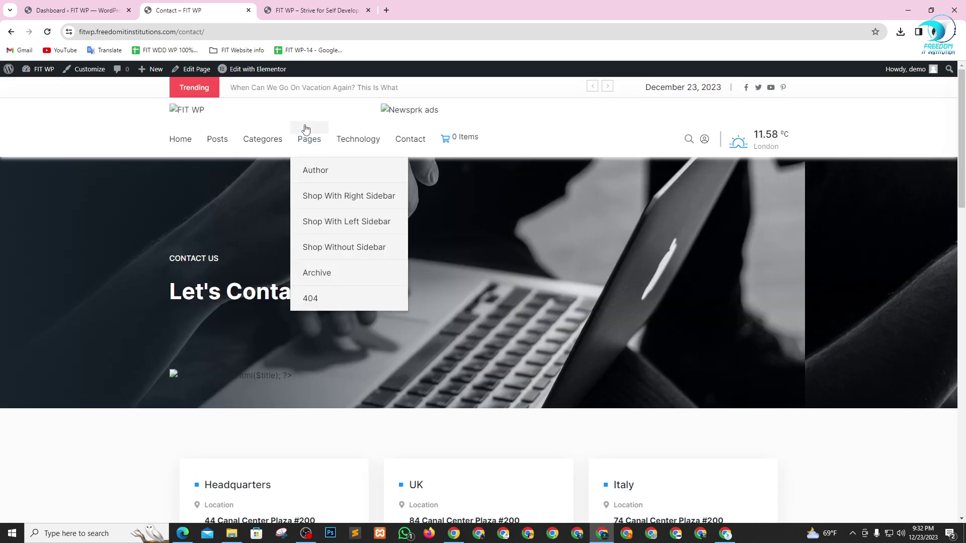
{"action": "left_click", "coordinate": [177, 139]}
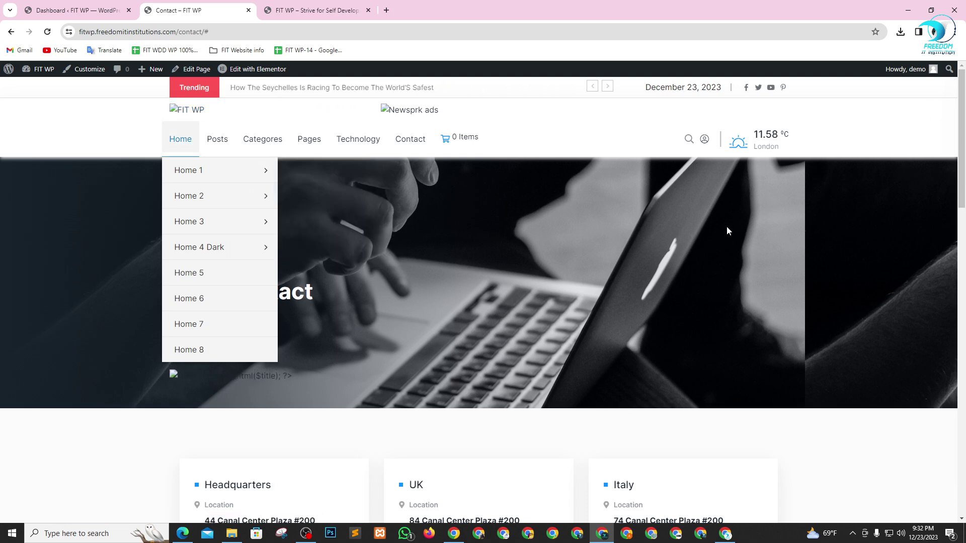
{"action": "left_click", "coordinate": [75, 11]}
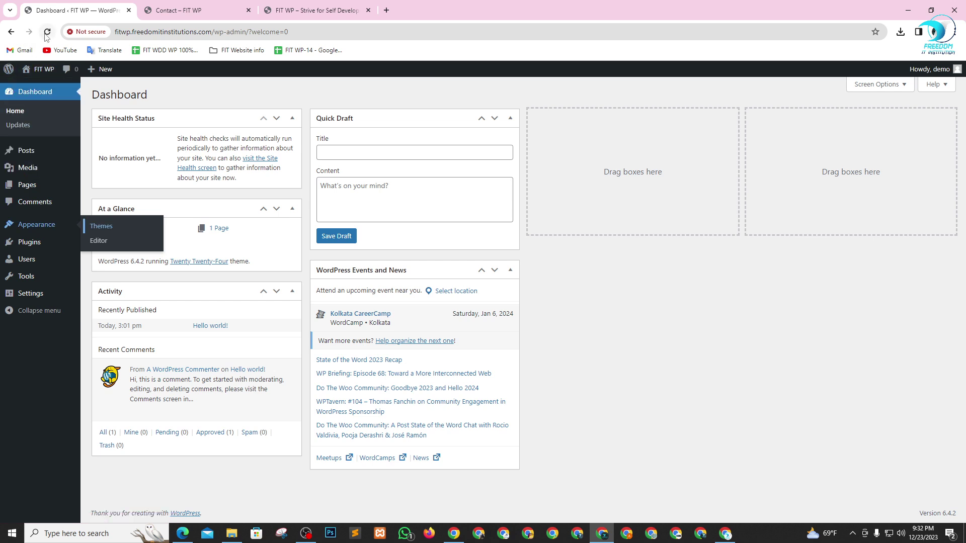
- Reload the dashboard and run the required WordPress database update
{"action": "left_click", "coordinate": [27, 94]}
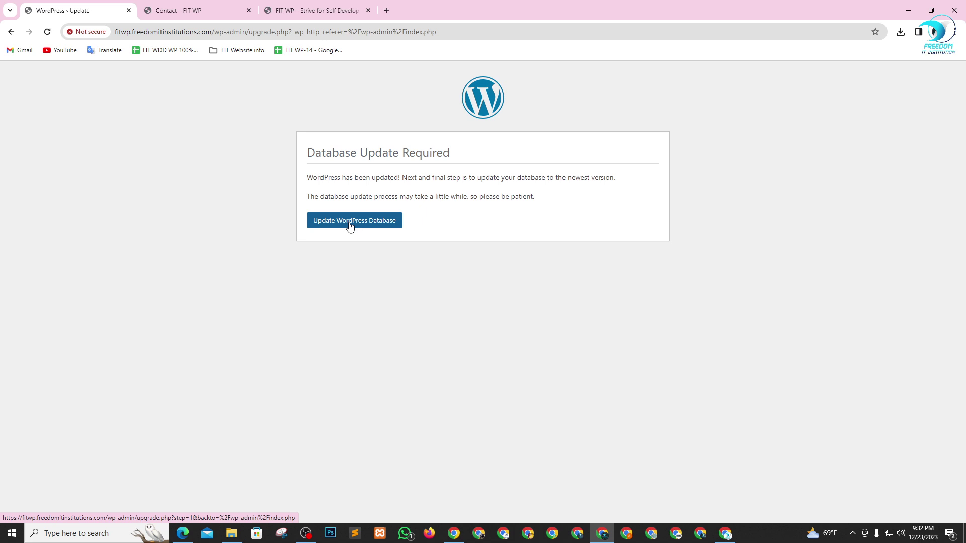
{"action": "left_click", "coordinate": [350, 227]}
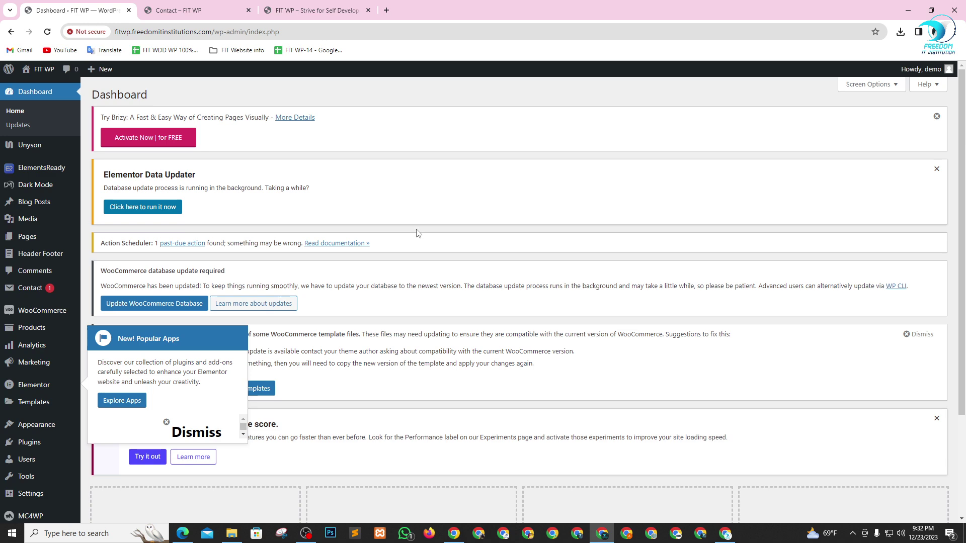
{"action": "scroll", "coordinate": [74, 221], "scroll_direction": "down", "scroll_amount": 3}
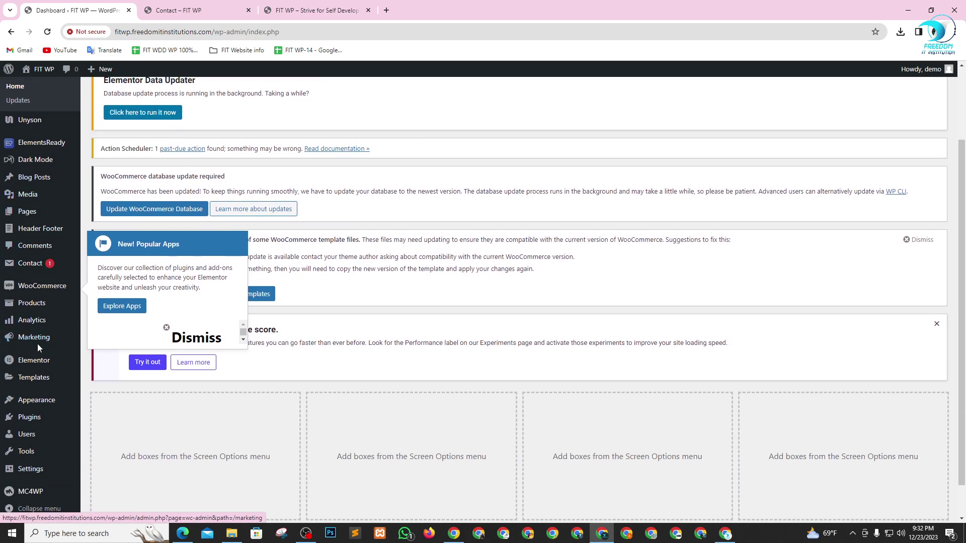
{"action": "scroll", "coordinate": [37, 343], "scroll_direction": "up", "scroll_amount": 4}
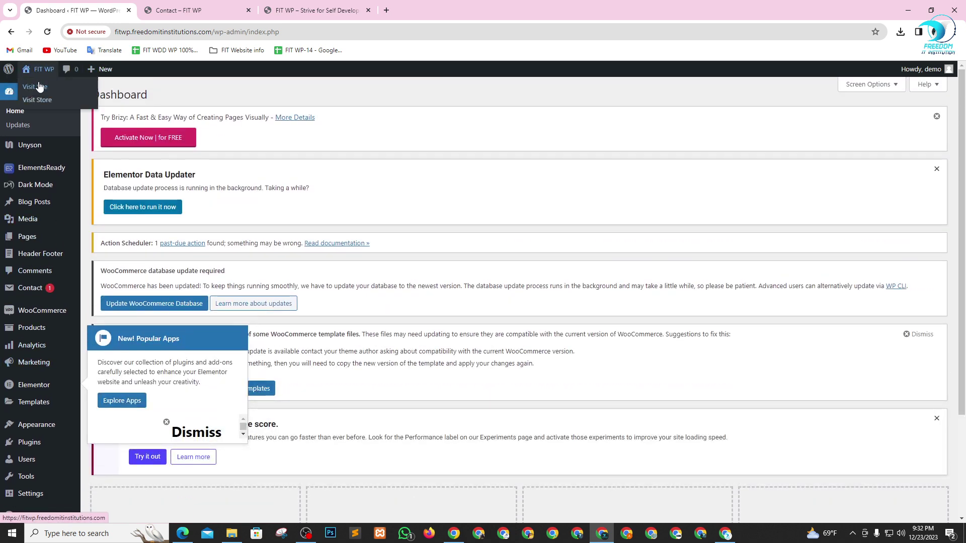
{"action": "right_click", "coordinate": [39, 84]}
{"action": "left_click", "coordinate": [76, 93]}
{"action": "left_click", "coordinate": [191, 10]}
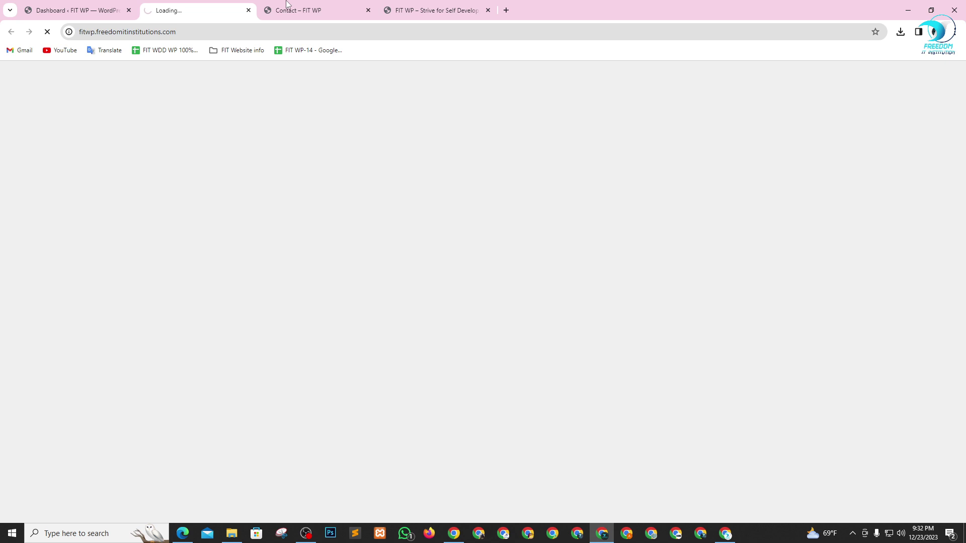
{"action": "left_click", "coordinate": [338, 12]}
{"action": "left_click", "coordinate": [367, 10]}
{"action": "left_click", "coordinate": [368, 10]}
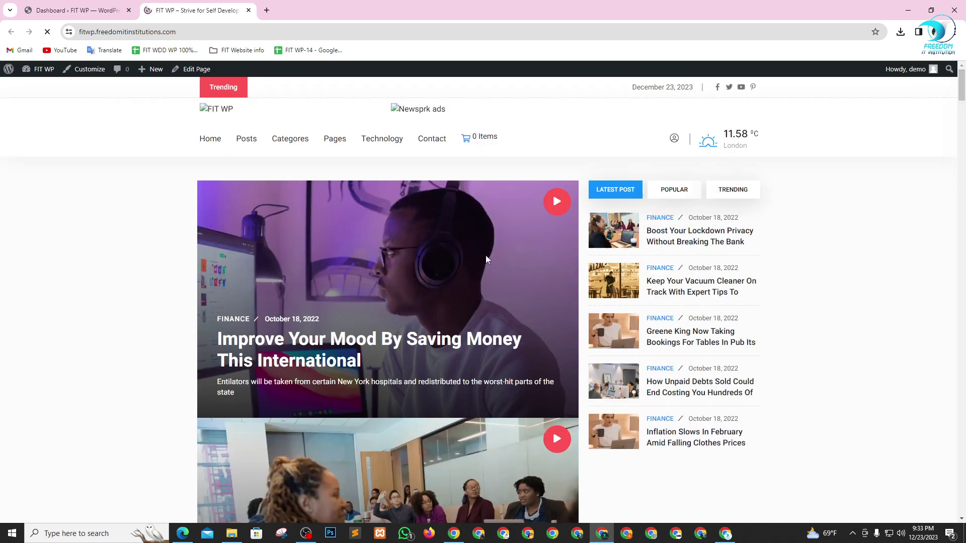
{"action": "scroll", "coordinate": [485, 259], "scroll_direction": "down", "scroll_amount": 6}
{"action": "scroll", "coordinate": [629, 262], "scroll_direction": "up", "scroll_amount": 3}
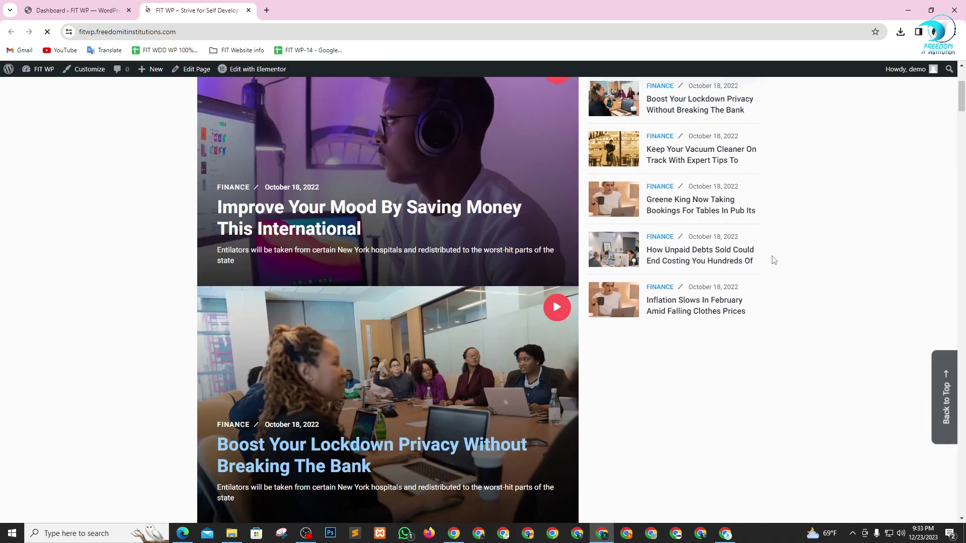
{"action": "scroll", "coordinate": [773, 260], "scroll_direction": "up", "scroll_amount": 4}
{"action": "scroll", "coordinate": [402, 327], "scroll_direction": "down", "scroll_amount": 1}
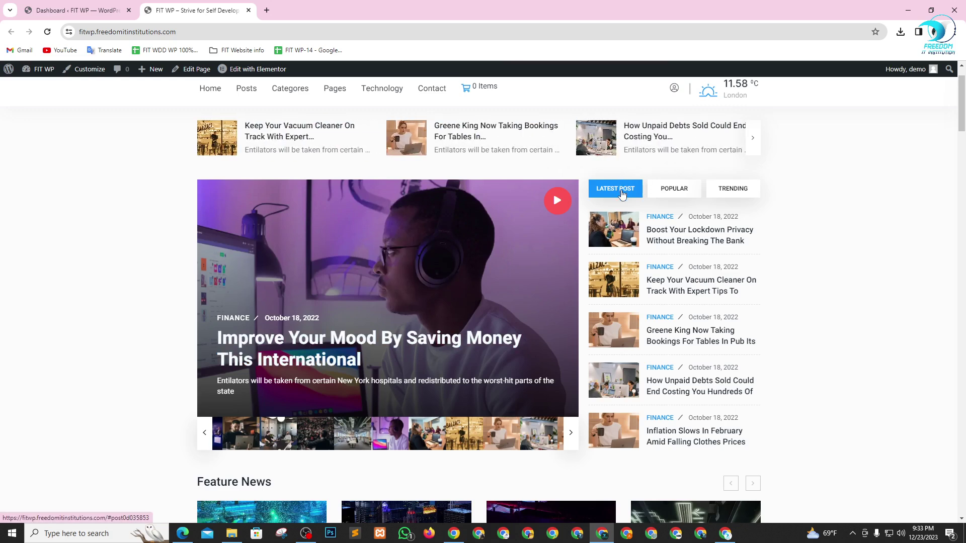
{"action": "left_click", "coordinate": [676, 193]}
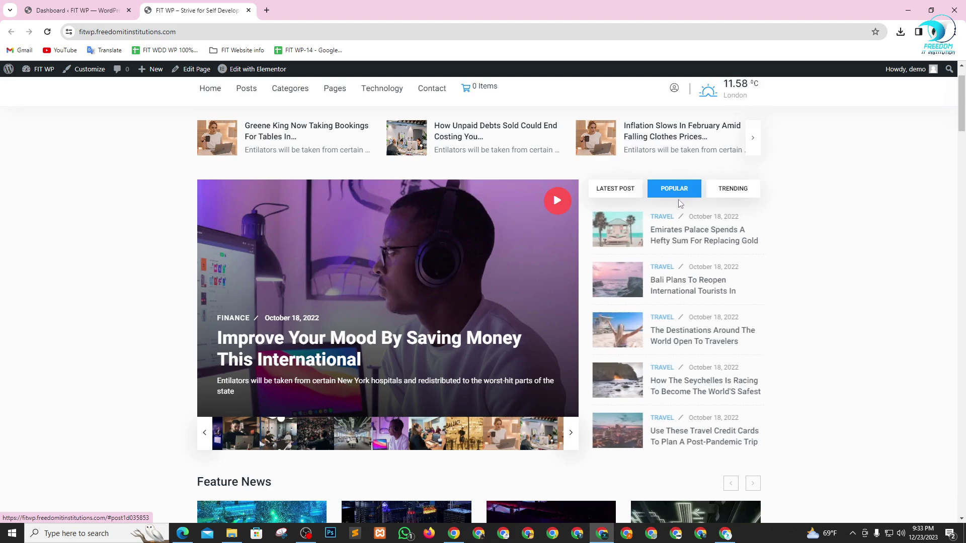
{"action": "left_click", "coordinate": [727, 194]}
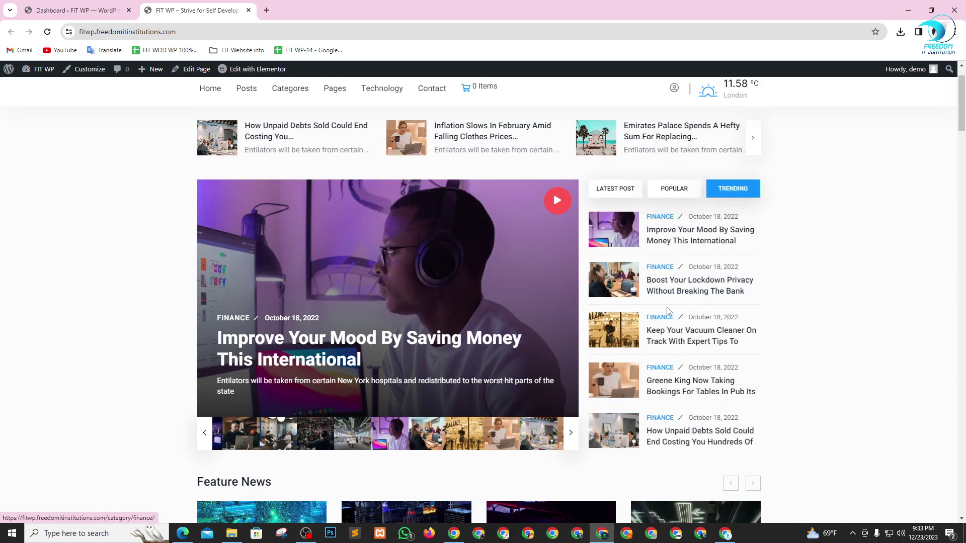
{"action": "scroll", "coordinate": [673, 307], "scroll_direction": "down", "scroll_amount": 8}
{"action": "scroll", "coordinate": [673, 307], "scroll_direction": "down", "scroll_amount": 4}
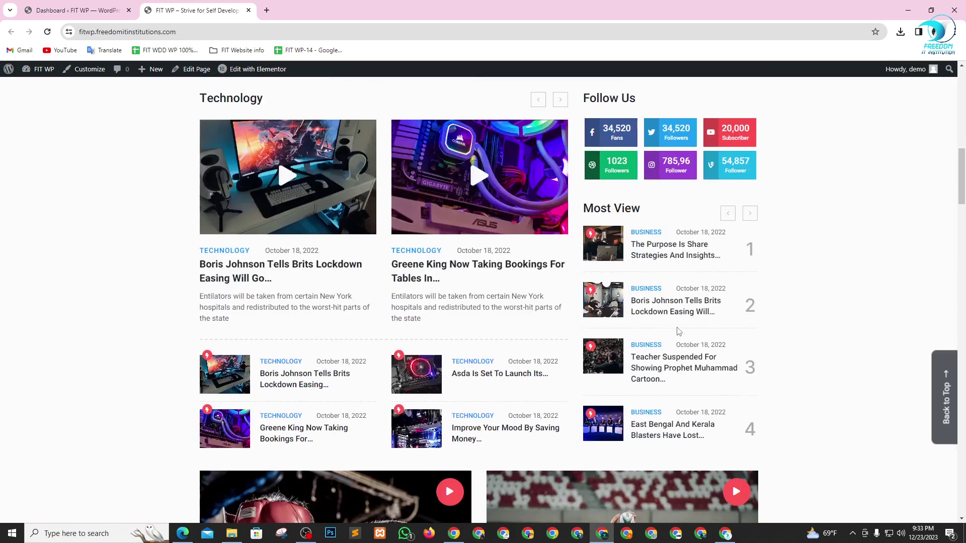
{"action": "scroll", "coordinate": [677, 338], "scroll_direction": "up", "scroll_amount": 6}
{"action": "scroll", "coordinate": [689, 337], "scroll_direction": "up", "scroll_amount": 7}
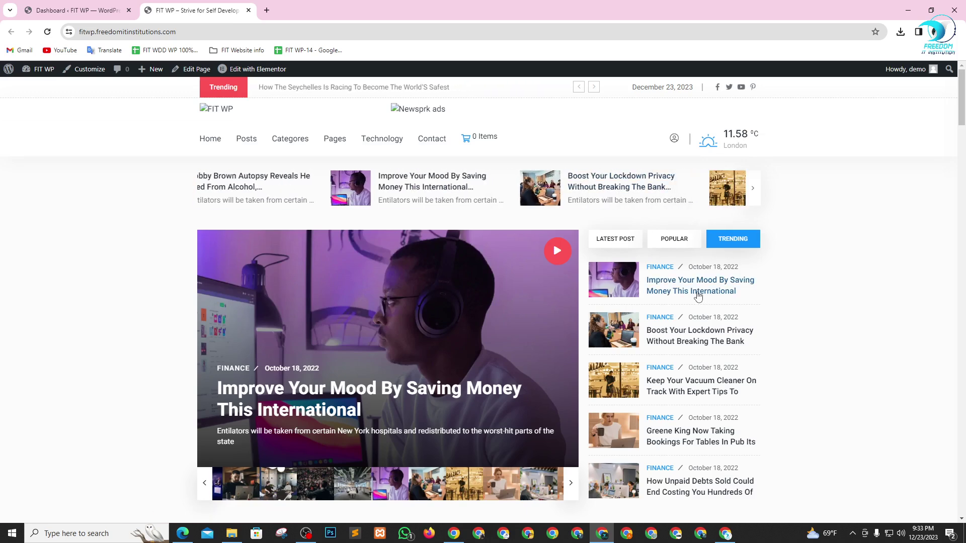
{"action": "left_click_drag", "start_coordinate": [742, 146], "coordinate": [753, 146]}
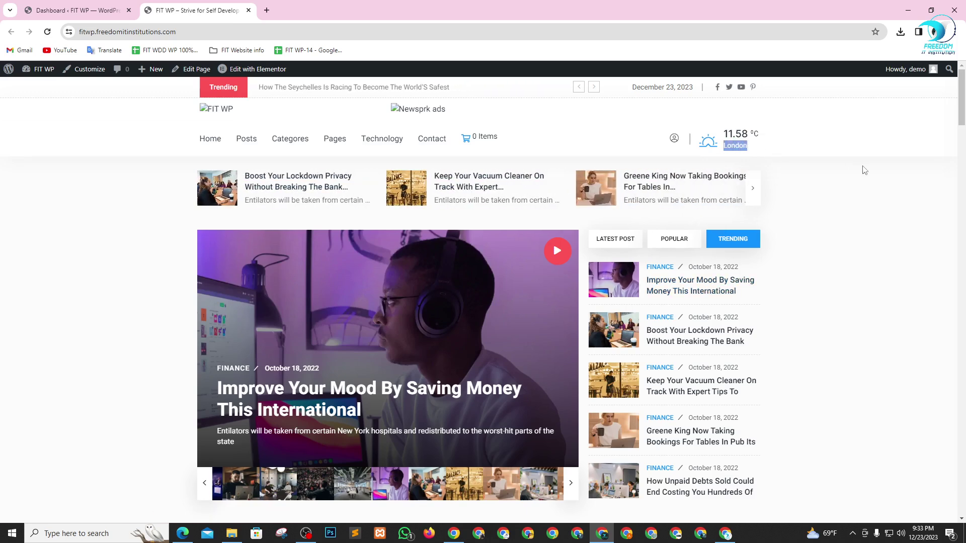
{"action": "left_click", "coordinate": [861, 173]}
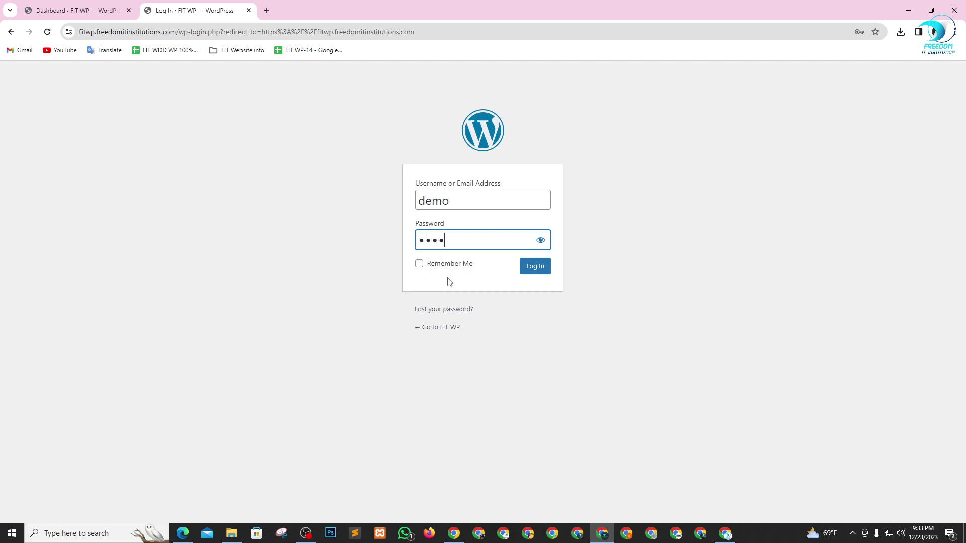
- Log in to the FIT WP admin, dismissing Chrome's breached-password warning and saving the password
{"action": "left_click", "coordinate": [533, 268]}
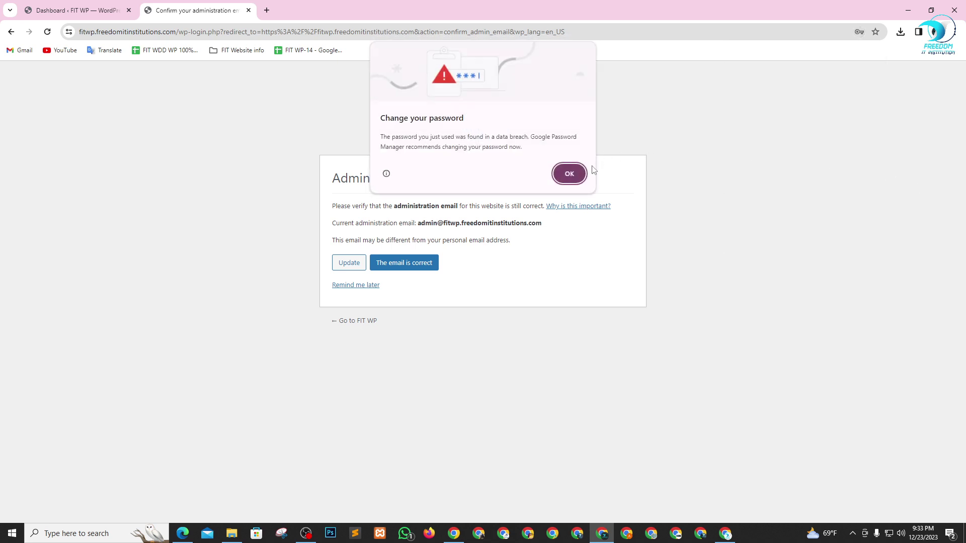
{"action": "left_click", "coordinate": [581, 173]}
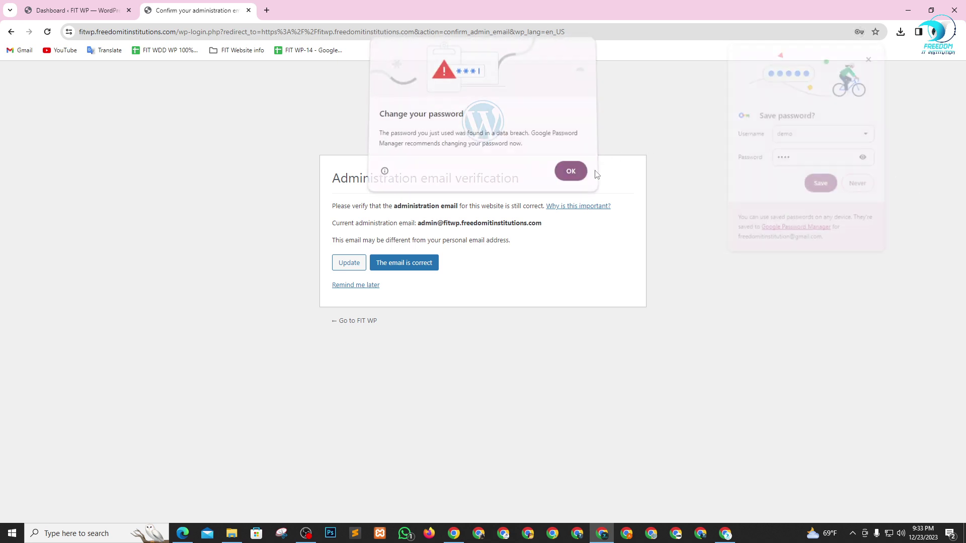
{"action": "left_click", "coordinate": [821, 184]}
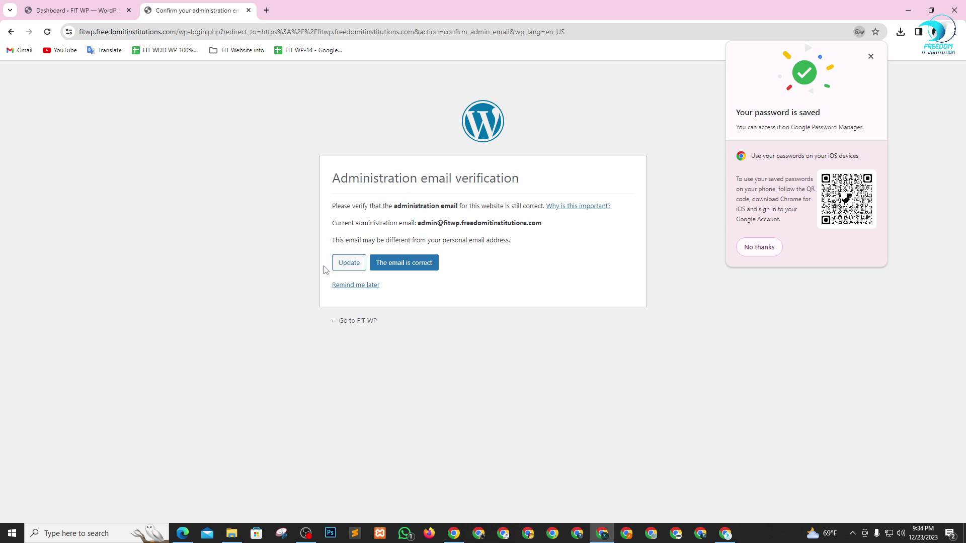
- Get past the administration email verification and return to the Dashboard
{"action": "left_click", "coordinate": [351, 266]}
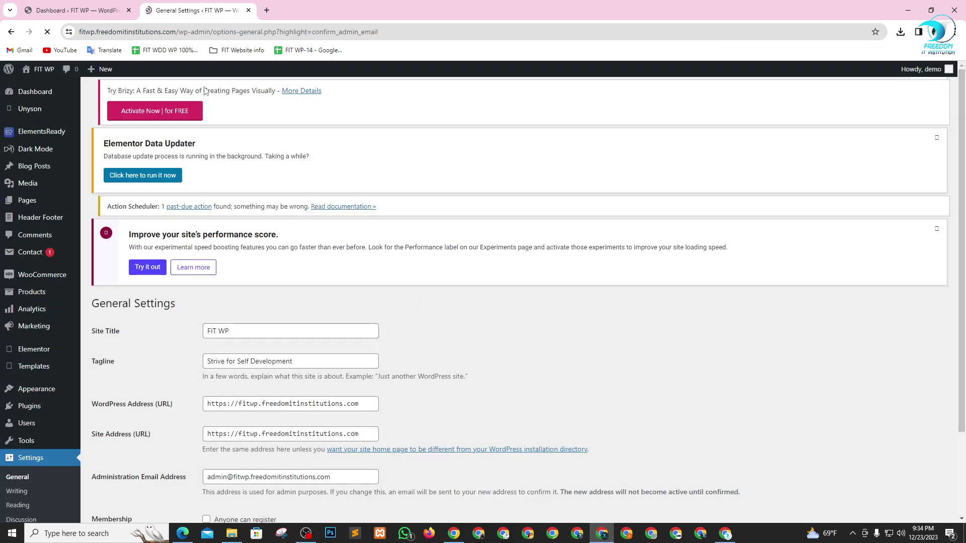
{"action": "scroll", "coordinate": [302, 311], "scroll_direction": "down", "scroll_amount": 1}
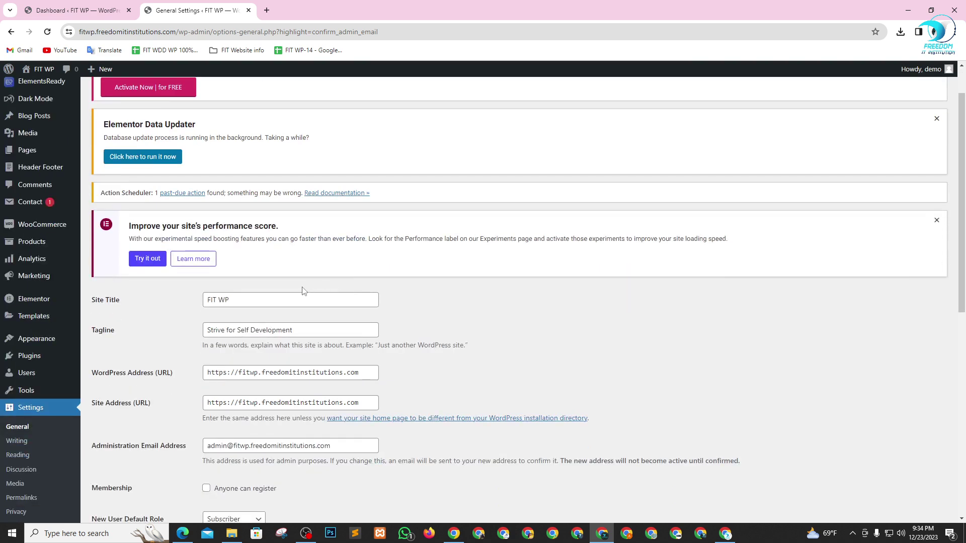
{"action": "scroll", "coordinate": [218, 255], "scroll_direction": "up", "scroll_amount": 1}
{"action": "left_click", "coordinate": [26, 96]}
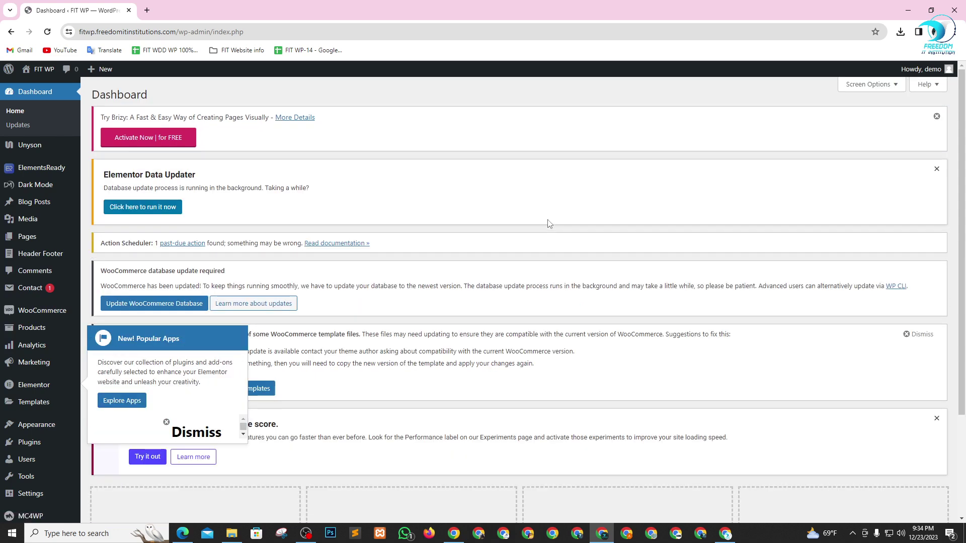
- Dismiss the Popular Apps popup and open the Header Footer list in a new tab
{"action": "mouse_move", "coordinate": [36, 151]}
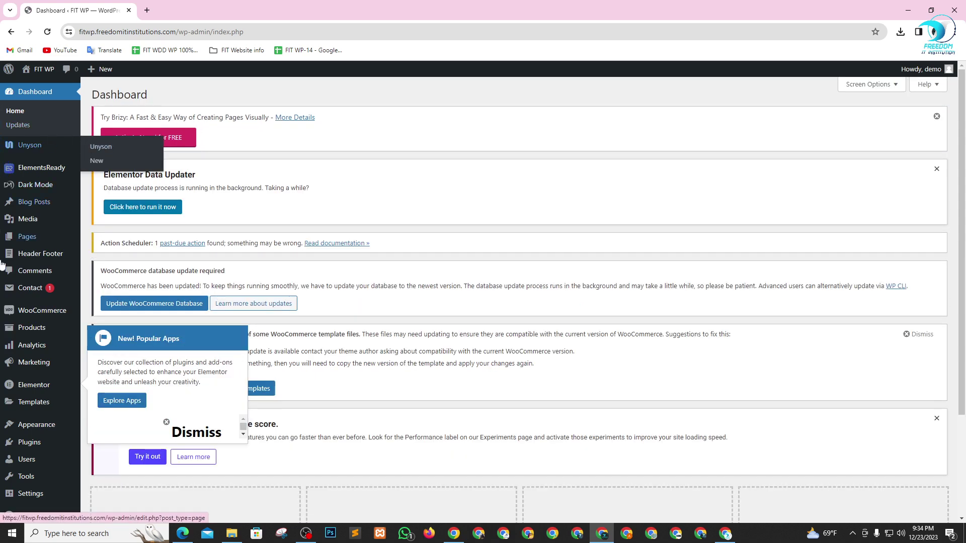
{"action": "scroll", "coordinate": [60, 226], "scroll_direction": "down", "scroll_amount": 3}
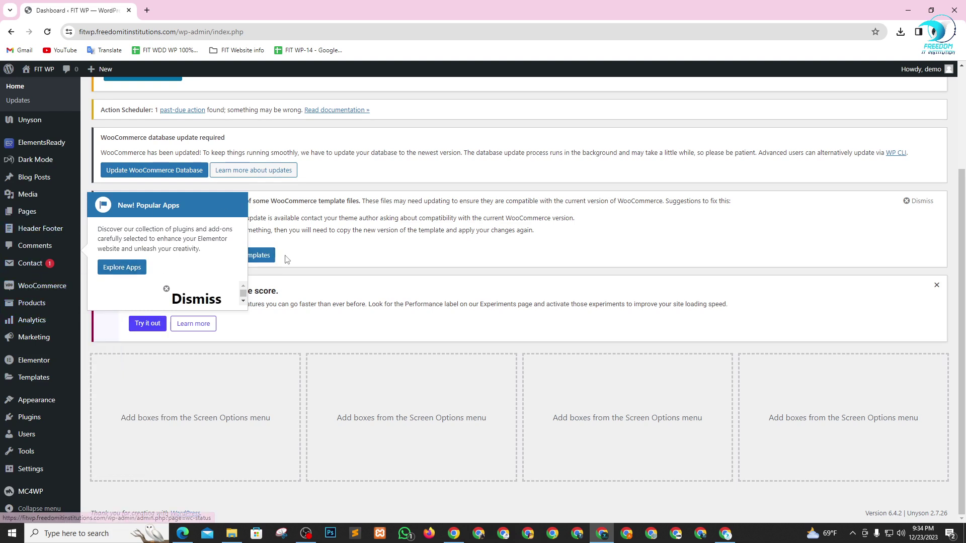
{"action": "left_click", "coordinate": [166, 294]}
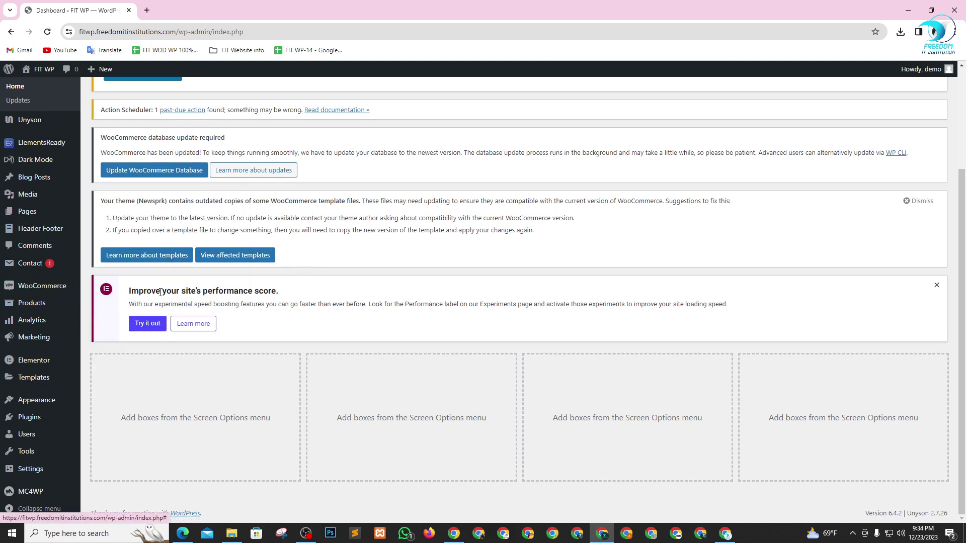
{"action": "mouse_move", "coordinate": [29, 232]}
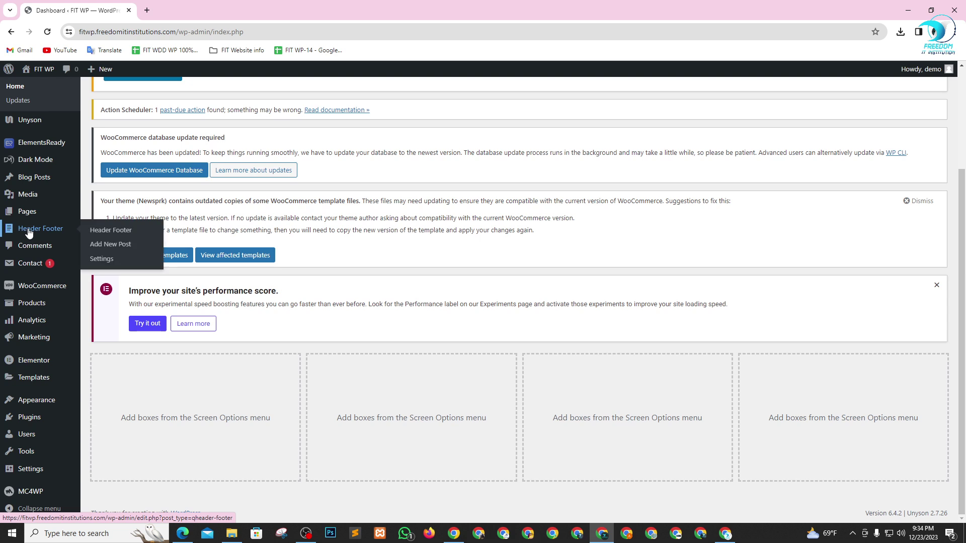
{"action": "right_click", "coordinate": [101, 233]}
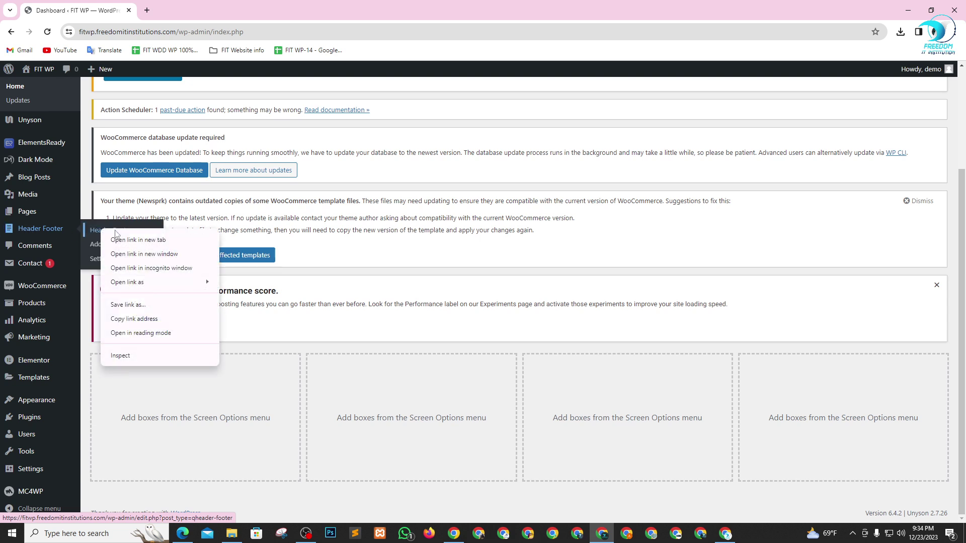
{"action": "left_click", "coordinate": [126, 238]}
{"action": "left_click", "coordinate": [183, 5]}
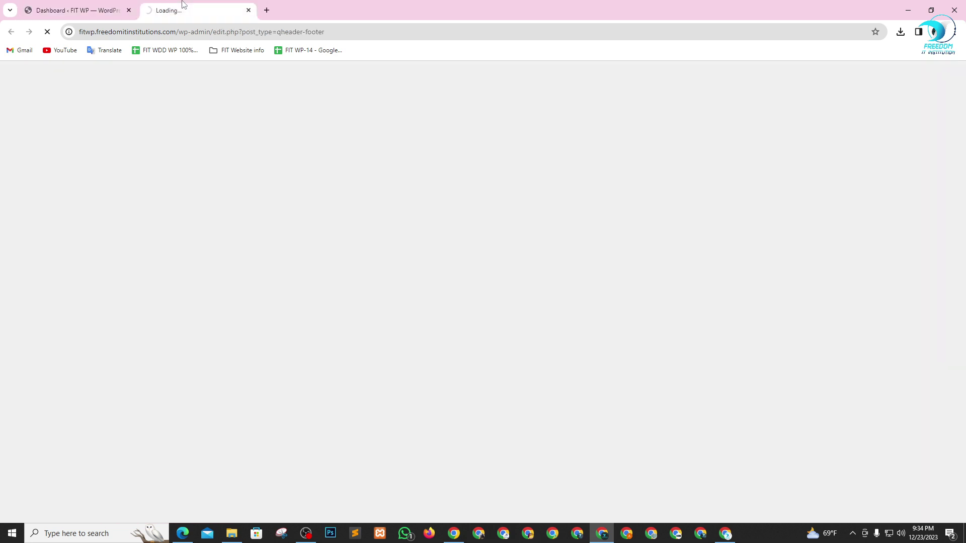
- Open the live site from the FIT WP menu in another new tab
{"action": "left_click", "coordinate": [65, 4]}
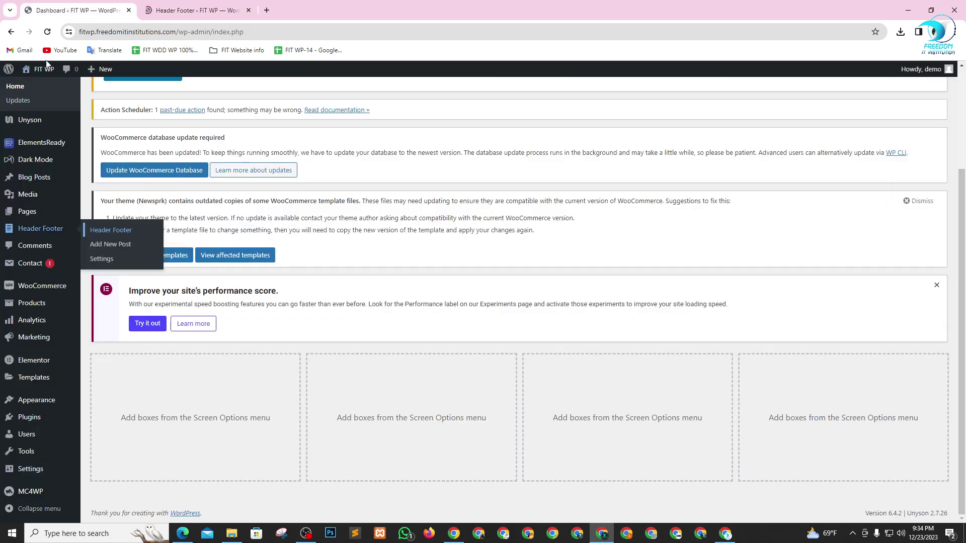
{"action": "mouse_move", "coordinate": [43, 69]}
{"action": "right_click", "coordinate": [43, 88]}
{"action": "left_click", "coordinate": [88, 95]}
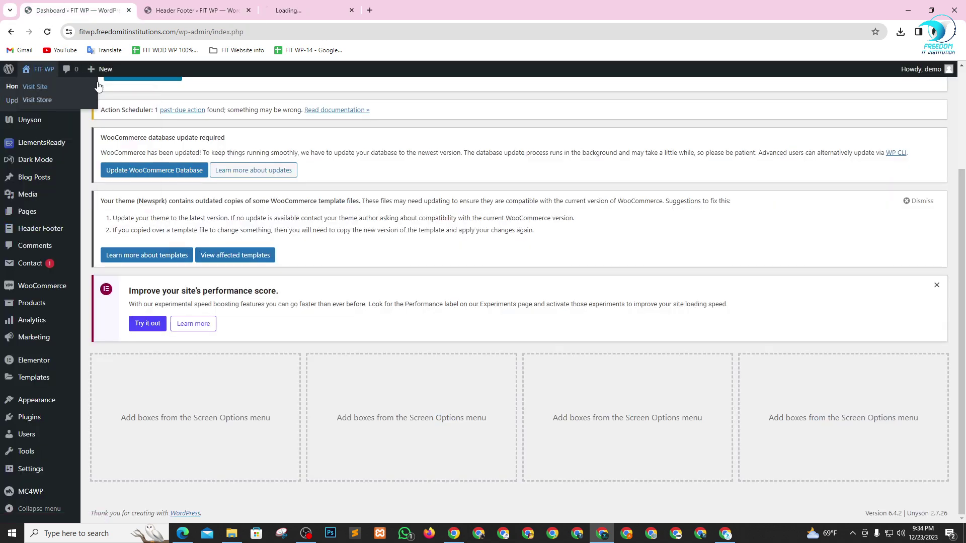
{"action": "left_click", "coordinate": [313, 7]}
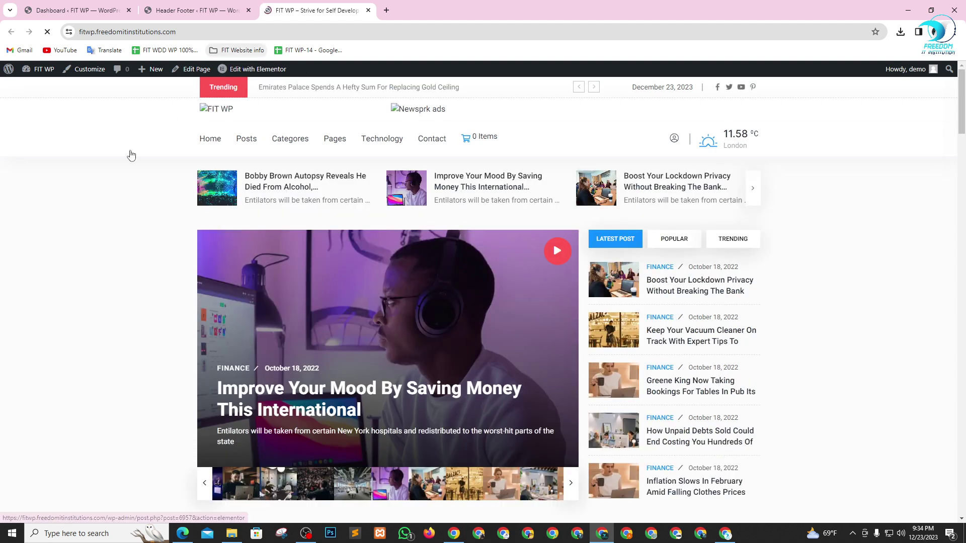
- Compare the four-footer Header Footer list with the homepage, scrolled down to its footer
{"action": "left_click", "coordinate": [180, 8]}
{"action": "scroll", "coordinate": [295, 298], "scroll_direction": "down", "scroll_amount": 2}
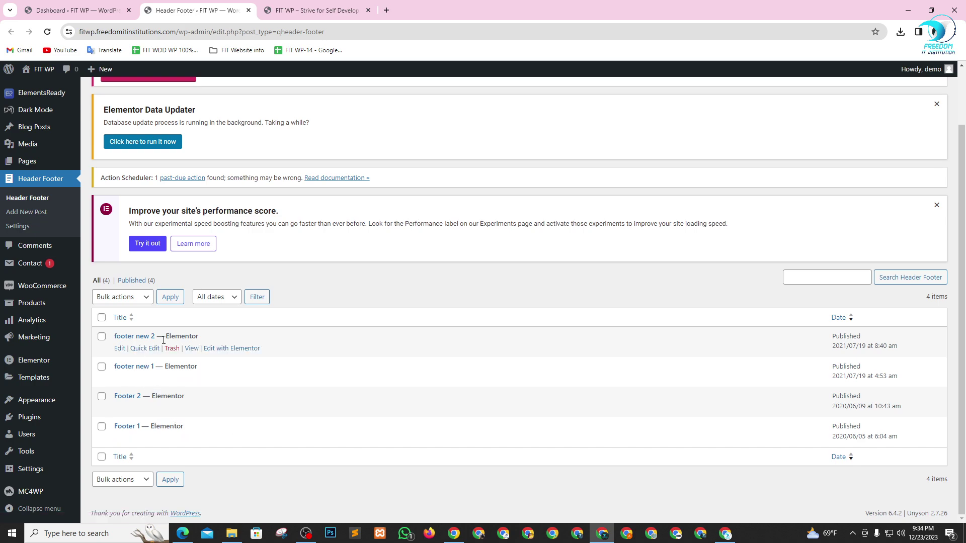
{"action": "left_click", "coordinate": [314, 10]}
{"action": "scroll", "coordinate": [267, 348], "scroll_direction": "down", "scroll_amount": 20}
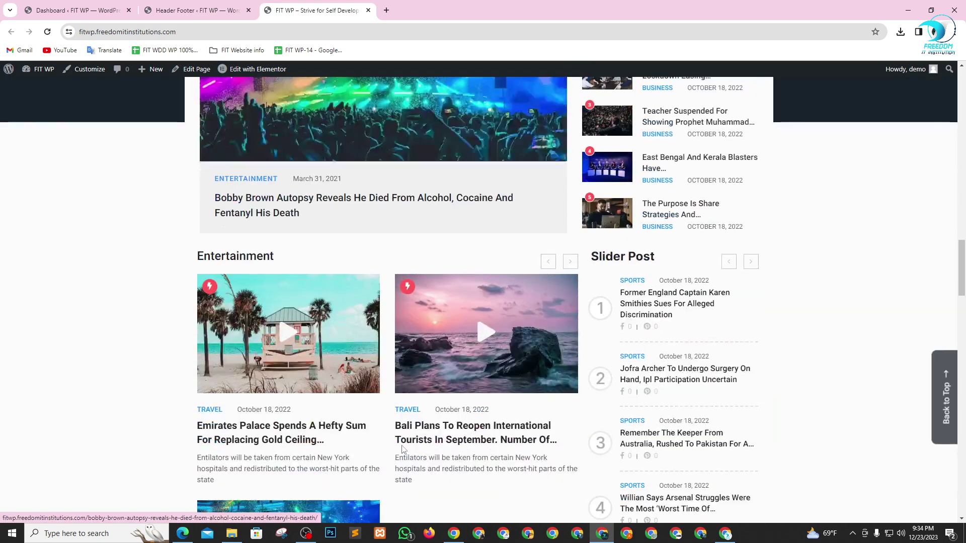
{"action": "scroll", "coordinate": [267, 483], "scroll_direction": "down", "scroll_amount": 15}
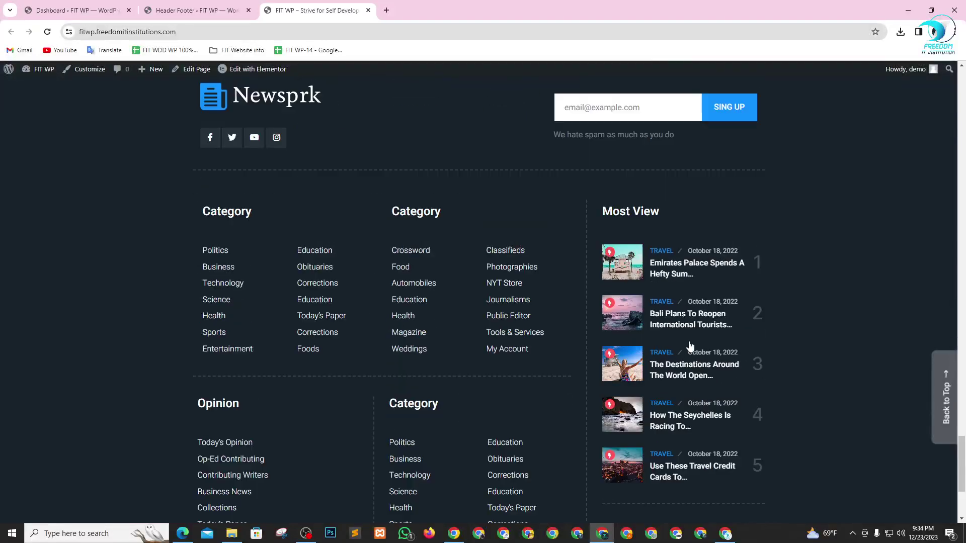
{"action": "scroll", "coordinate": [368, 327], "scroll_direction": "up", "scroll_amount": 15}
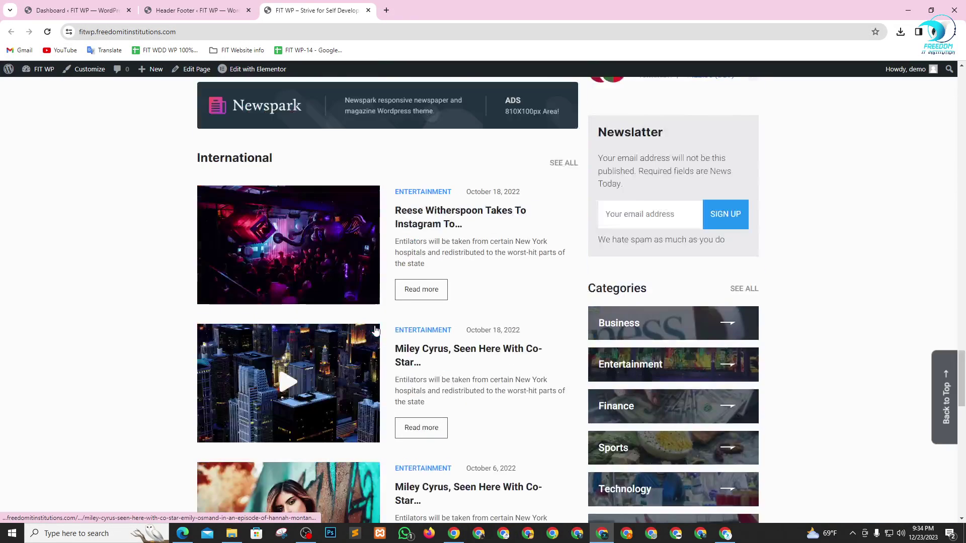
{"action": "scroll", "coordinate": [374, 331], "scroll_direction": "up", "scroll_amount": 15}
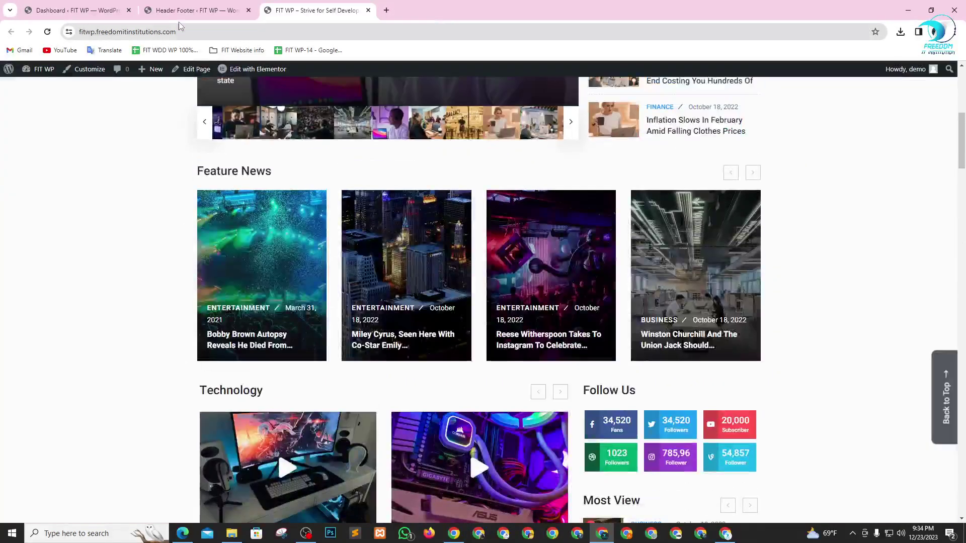
{"action": "left_click", "coordinate": [186, 5]}
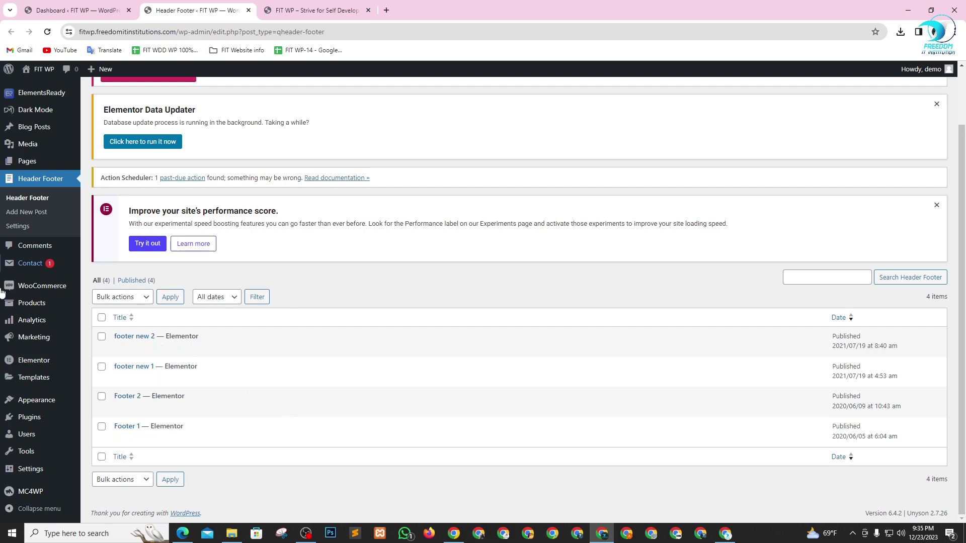
- Open Appearance > Customize in a new tab, glance at it loading, and return to the Header Footer list
{"action": "mouse_move", "coordinate": [37, 402]}
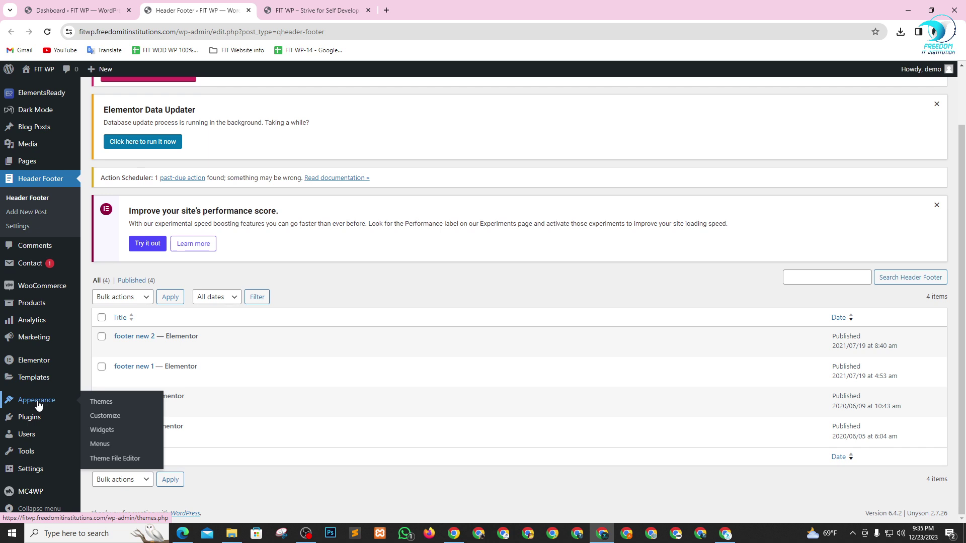
{"action": "right_click", "coordinate": [107, 420]}
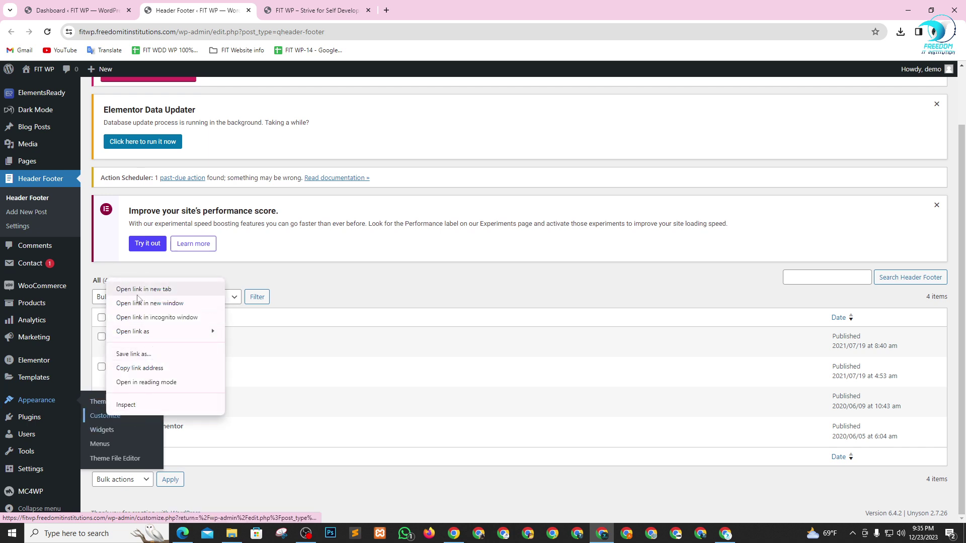
{"action": "left_click", "coordinate": [136, 288]}
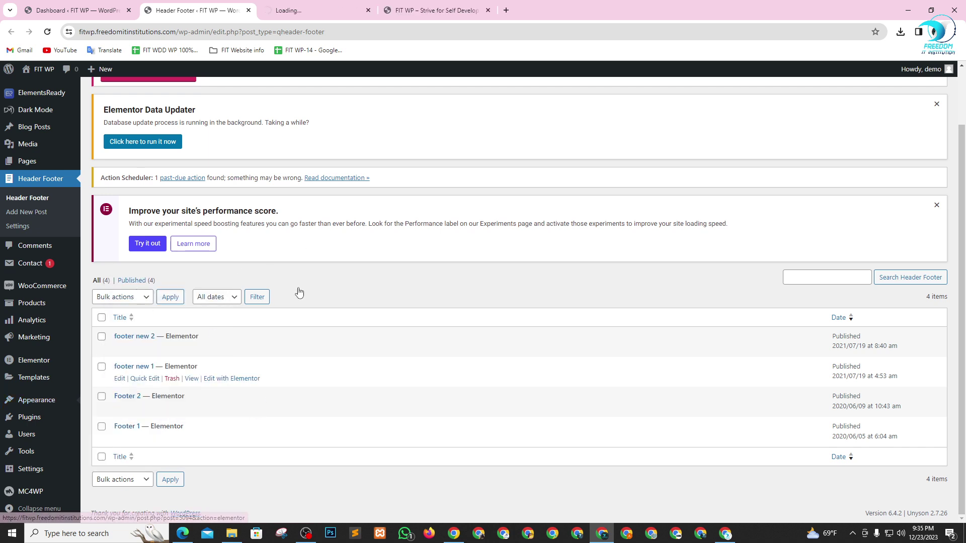
{"action": "left_click", "coordinate": [304, 8]}
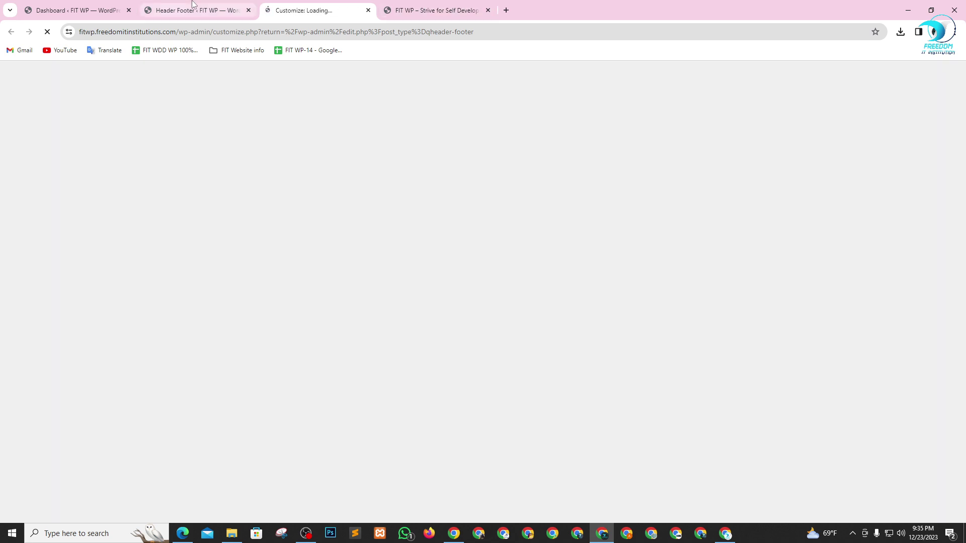
{"action": "left_click", "coordinate": [191, 4]}
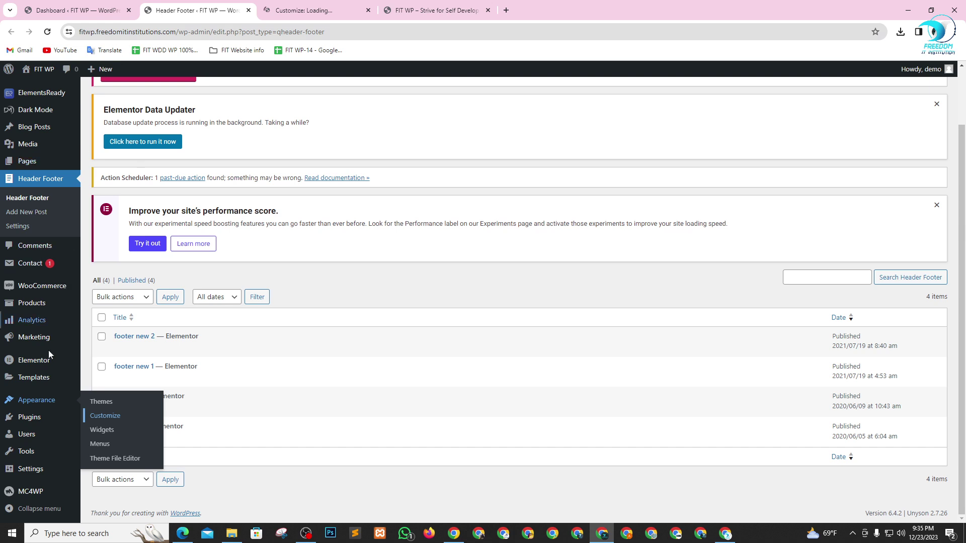
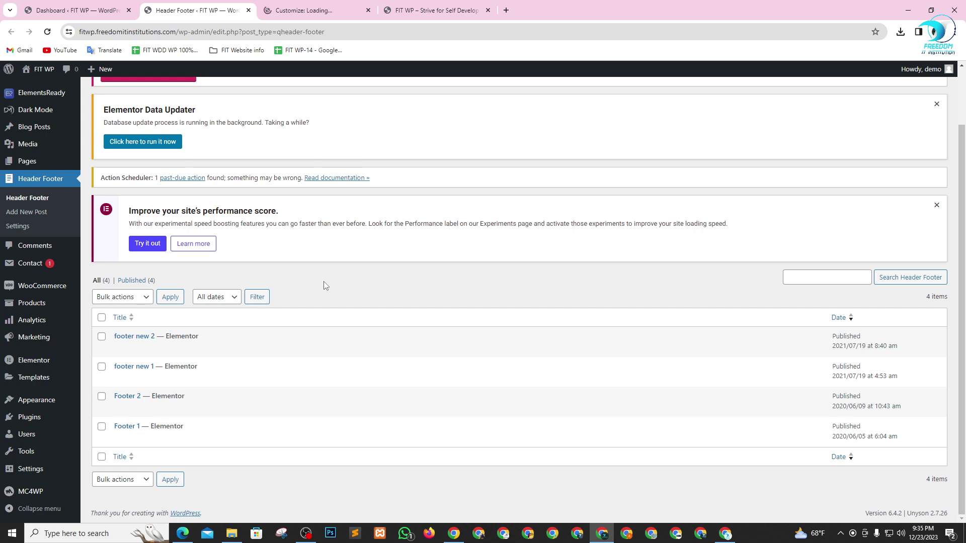
- In the Customizer, glance at Site Identity, then open Newsprk settings and its Header section
{"action": "left_click", "coordinate": [303, 10]}
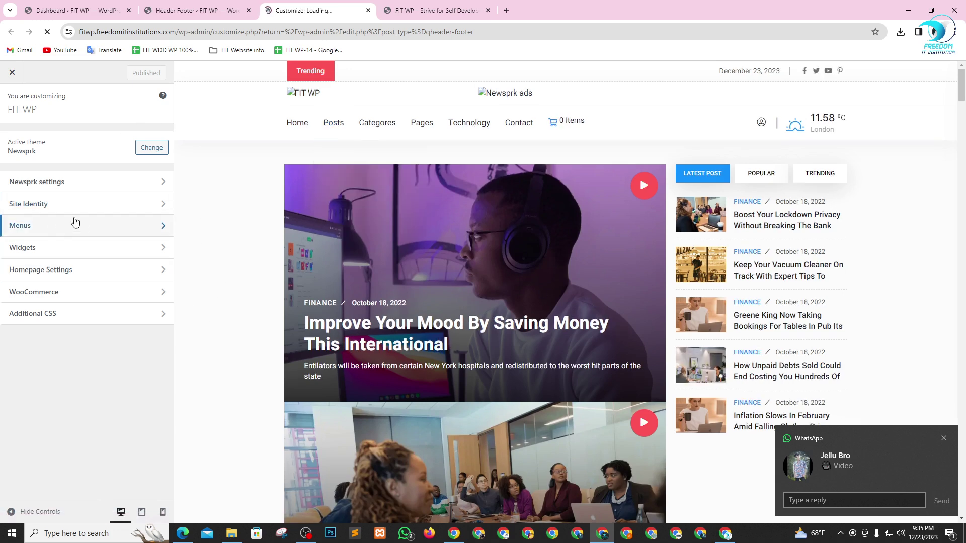
{"action": "left_click", "coordinate": [103, 203]}
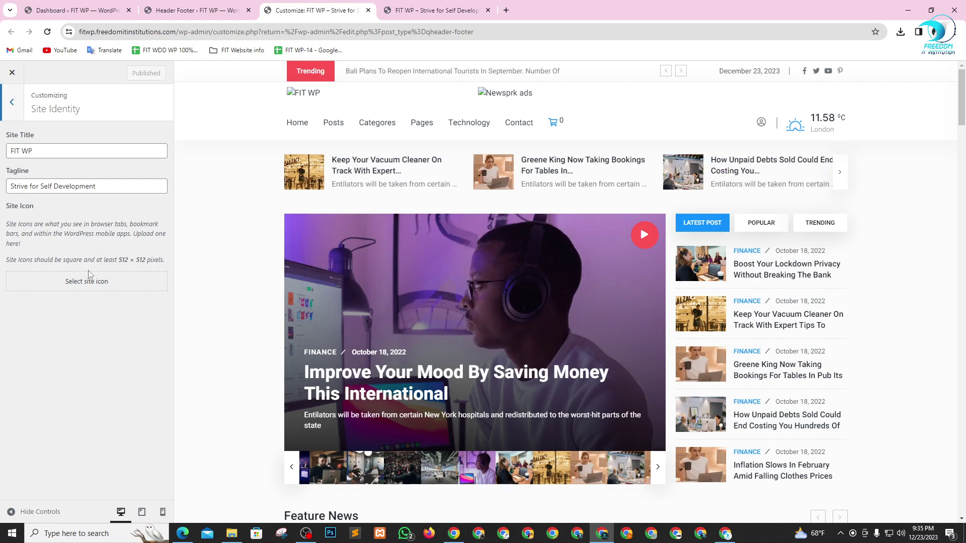
{"action": "left_click", "coordinate": [12, 102]}
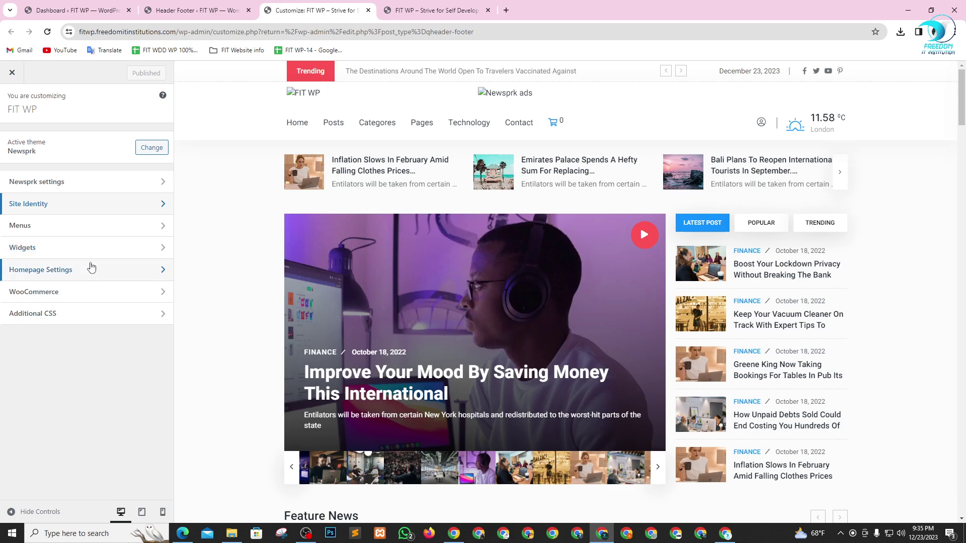
{"action": "left_click", "coordinate": [86, 183]}
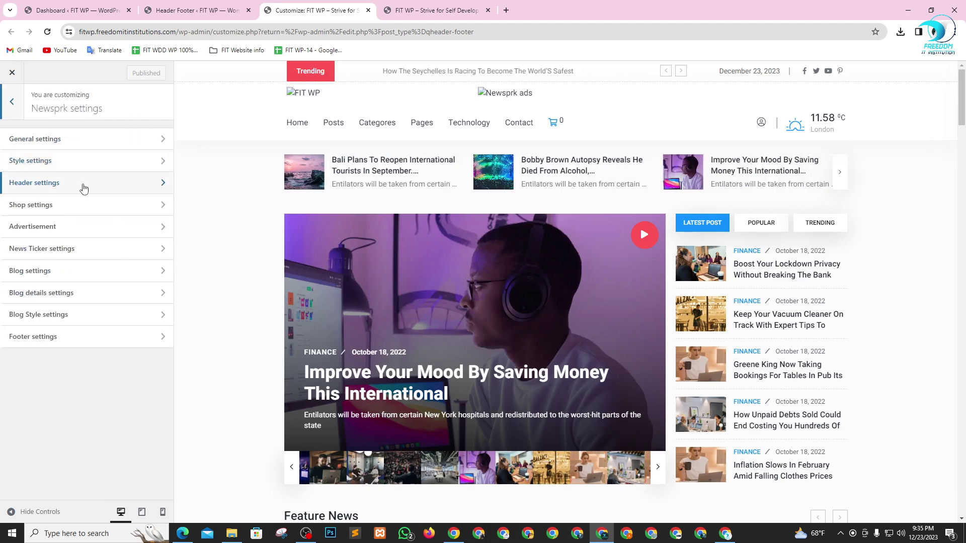
{"action": "left_click", "coordinate": [84, 188]}
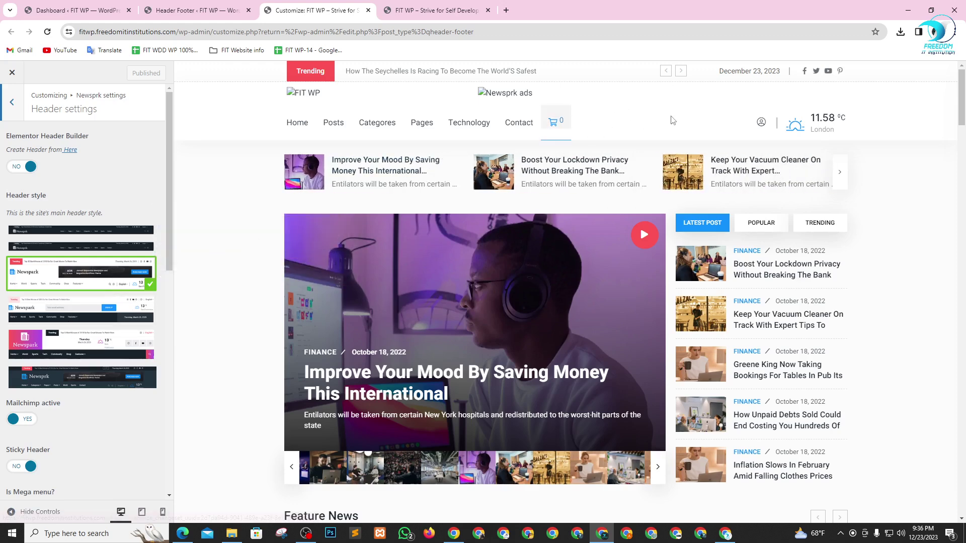
{"action": "mouse_move", "coordinate": [81, 321]}
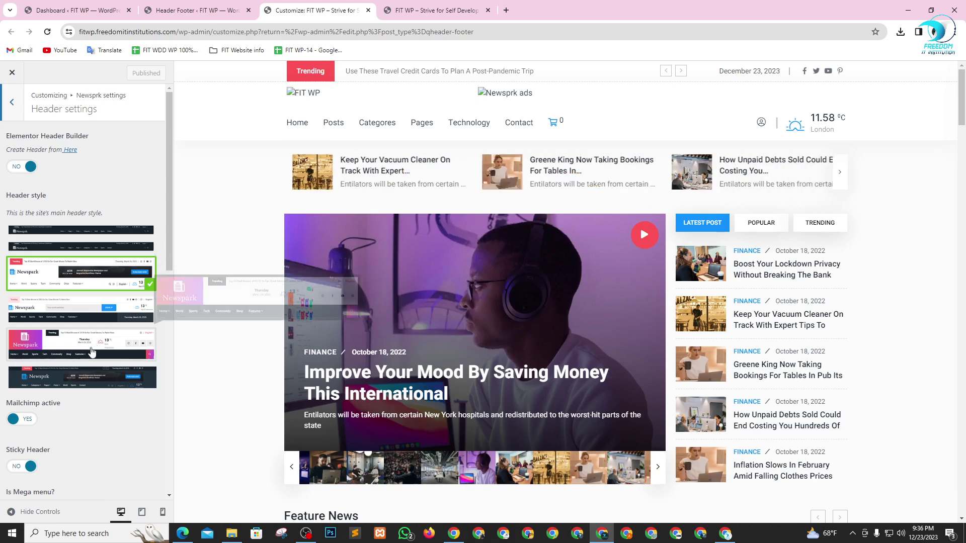
{"action": "mouse_move", "coordinate": [122, 362]}
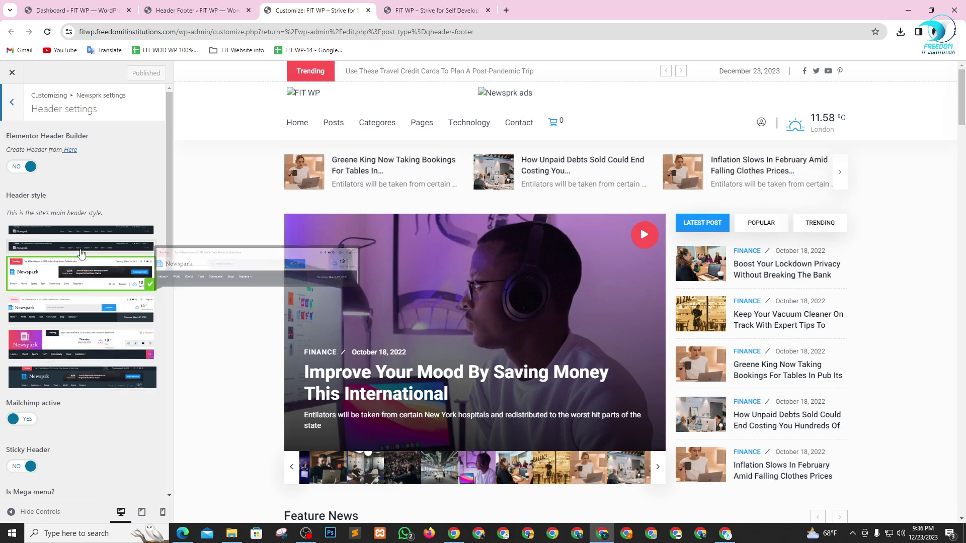
{"action": "mouse_move", "coordinate": [139, 224]}
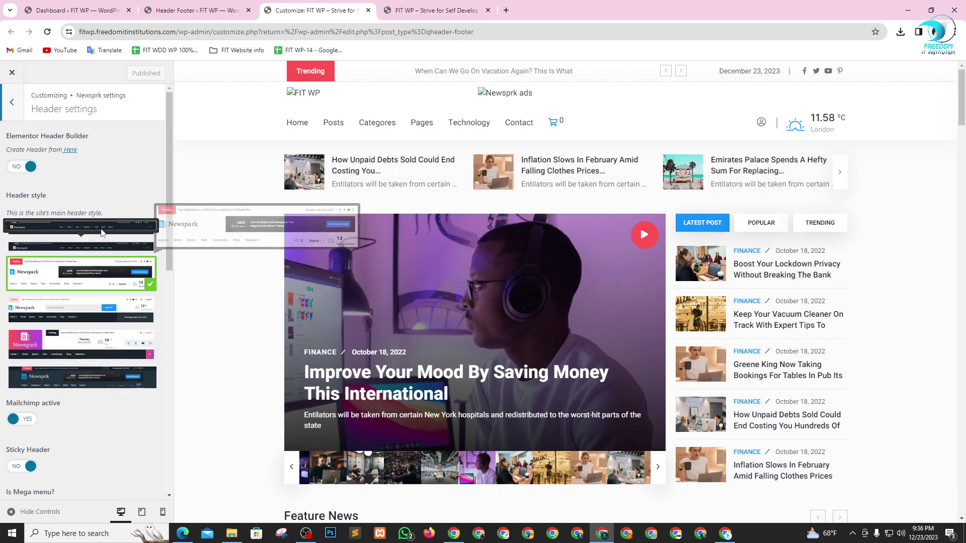
{"action": "mouse_move", "coordinate": [85, 277]}
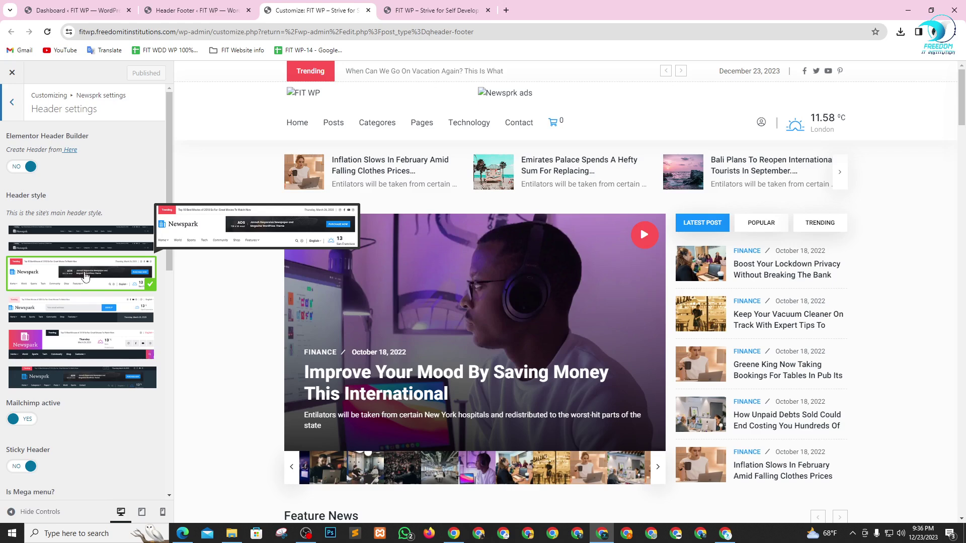
{"action": "scroll", "coordinate": [97, 428], "scroll_direction": "down", "scroll_amount": 4}
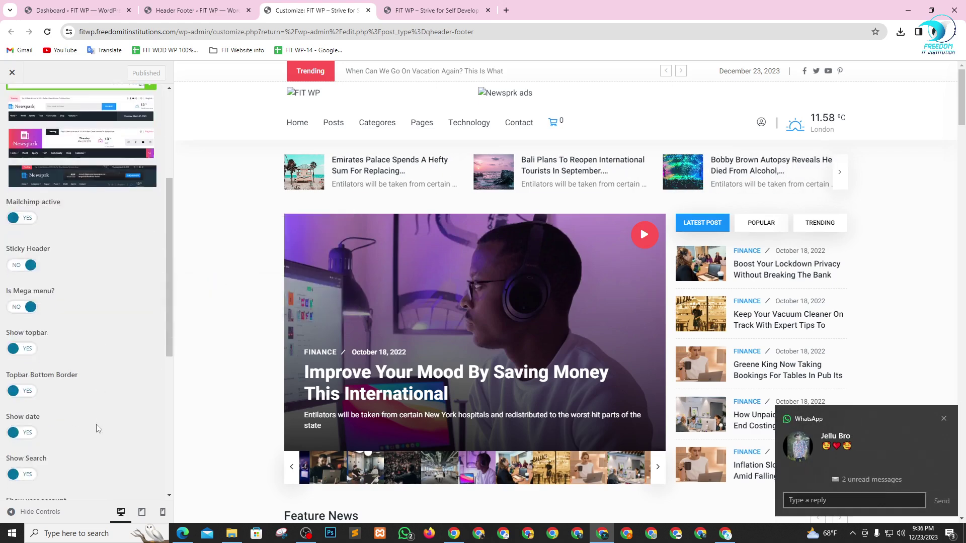
{"action": "scroll", "coordinate": [98, 428], "scroll_direction": "down", "scroll_amount": 6}
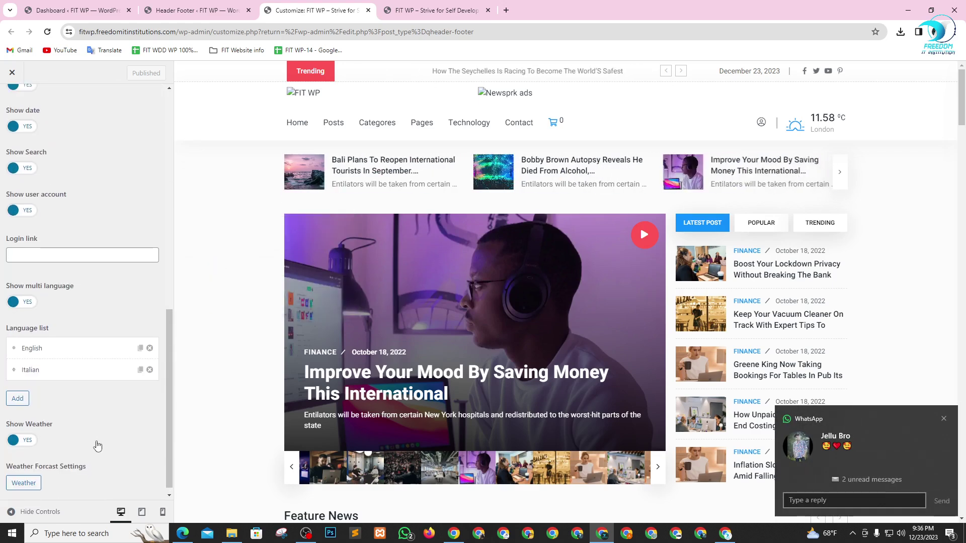
{"action": "scroll", "coordinate": [97, 446], "scroll_direction": "up", "scroll_amount": 10}
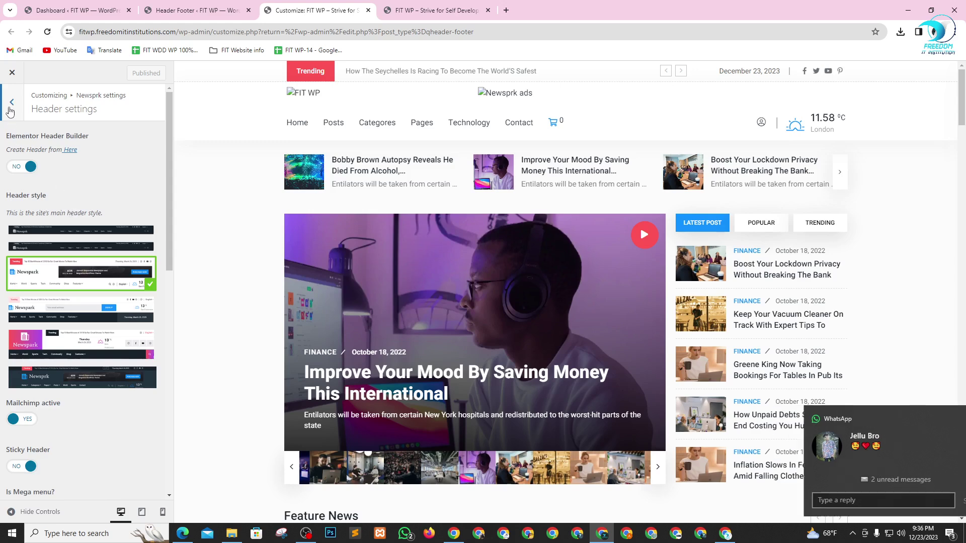
{"action": "left_click", "coordinate": [11, 103]}
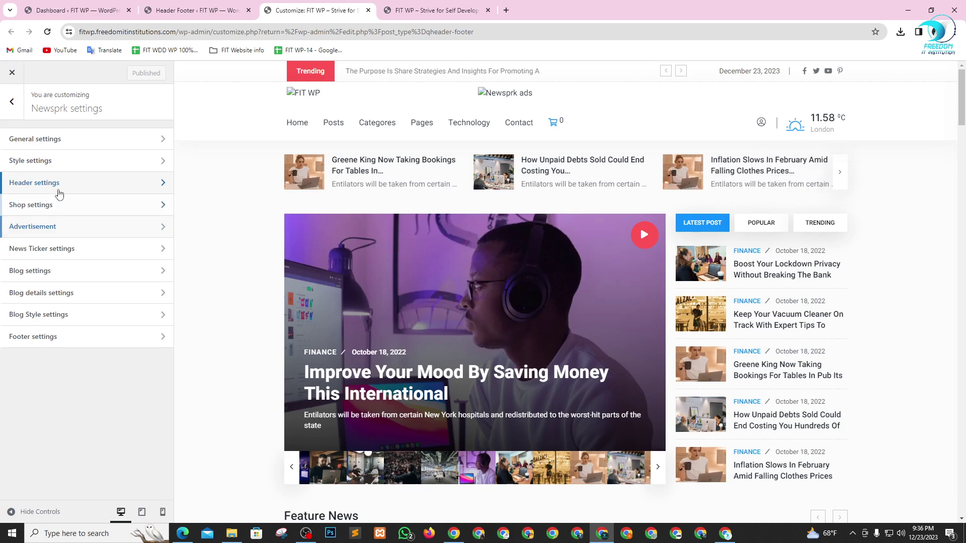
- Open General settings and browse media library images like logo41.png and newsprk_dark.svg for the main logo
{"action": "left_click", "coordinate": [46, 140]}
{"action": "scroll", "coordinate": [51, 259], "scroll_direction": "down", "scroll_amount": 1}
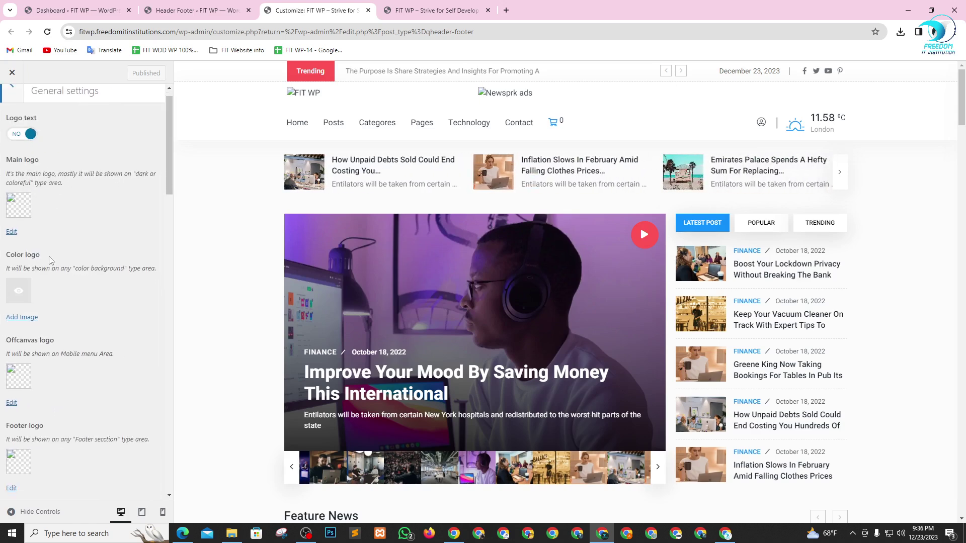
{"action": "scroll", "coordinate": [51, 260], "scroll_direction": "down", "scroll_amount": 1}
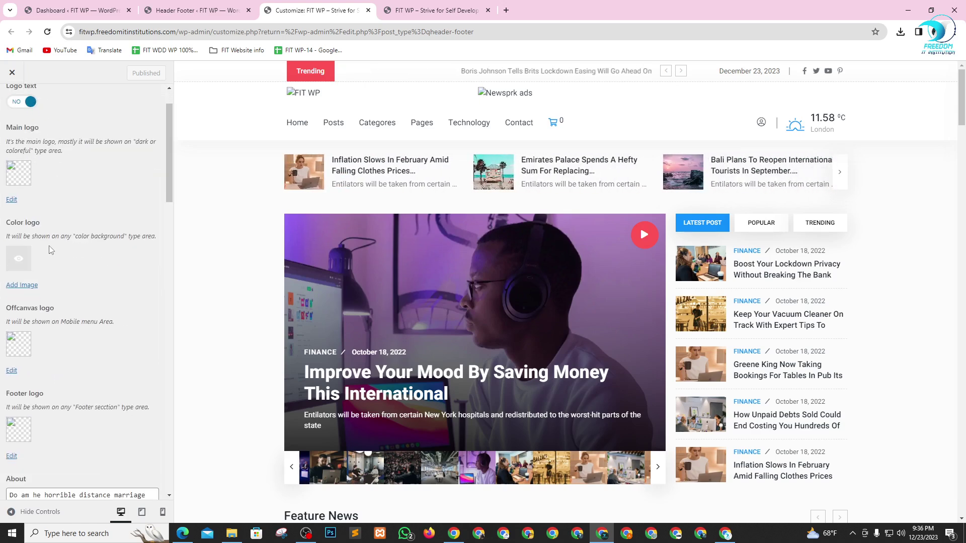
{"action": "scroll", "coordinate": [50, 246], "scroll_direction": "up", "scroll_amount": 2}
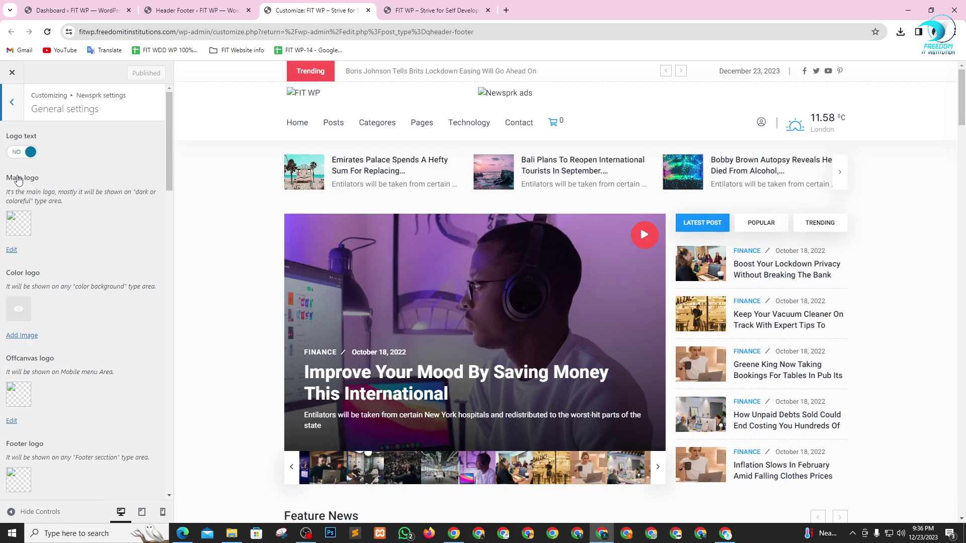
{"action": "left_click", "coordinate": [14, 224]}
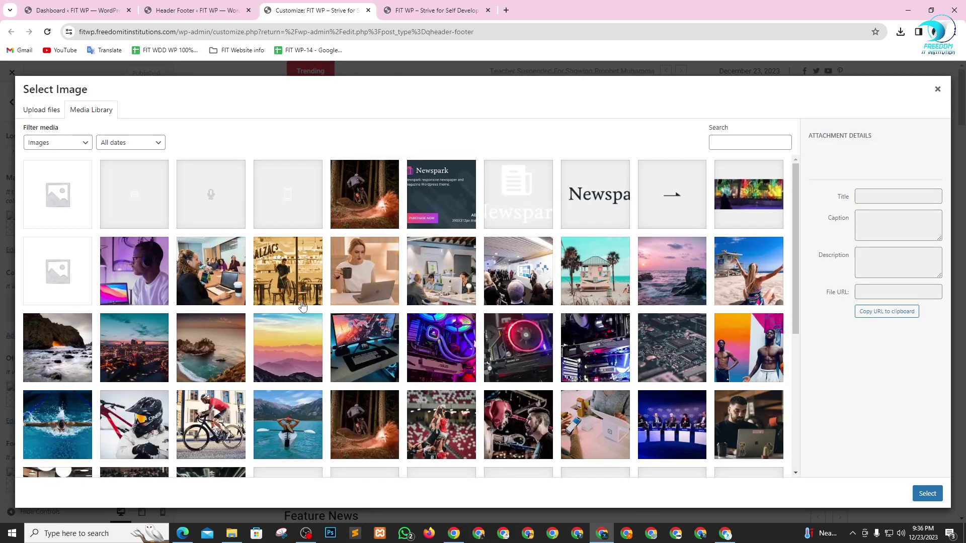
{"action": "left_click", "coordinate": [517, 202]}
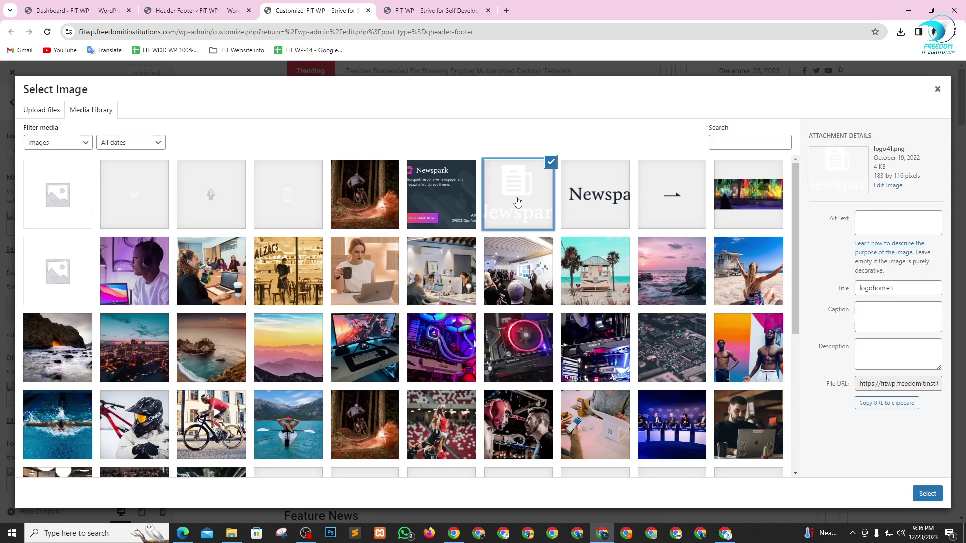
{"action": "scroll", "coordinate": [155, 288], "scroll_direction": "down", "scroll_amount": 5}
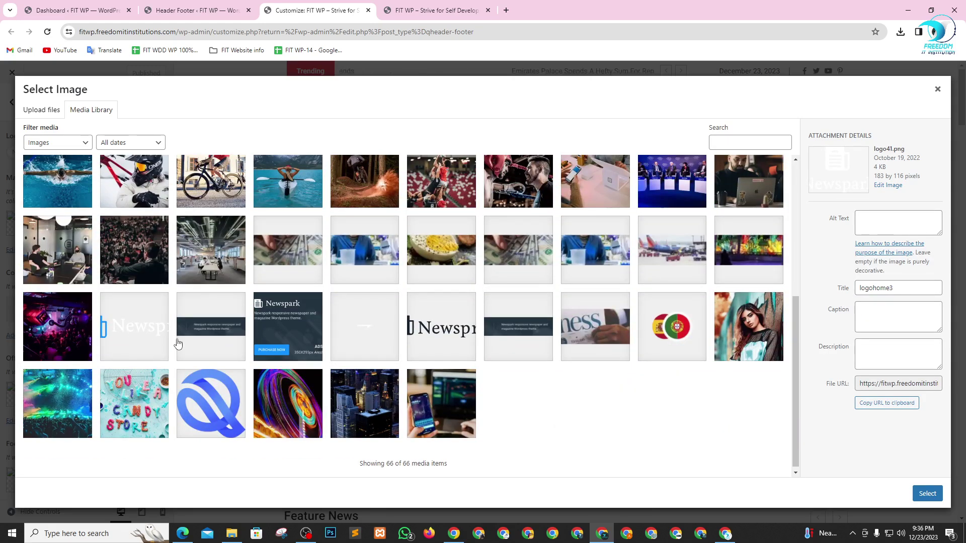
{"action": "left_click", "coordinate": [458, 337]}
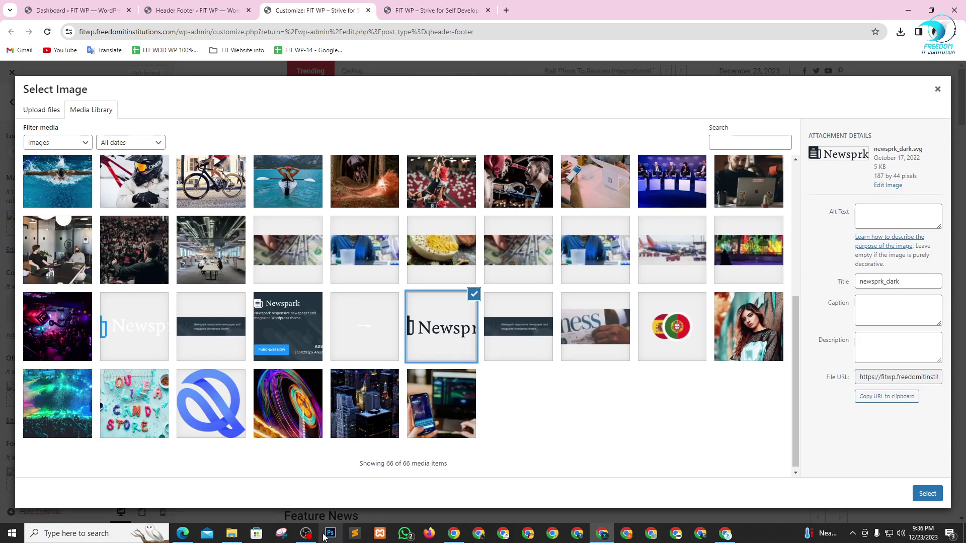
{"action": "left_click", "coordinate": [236, 537]}
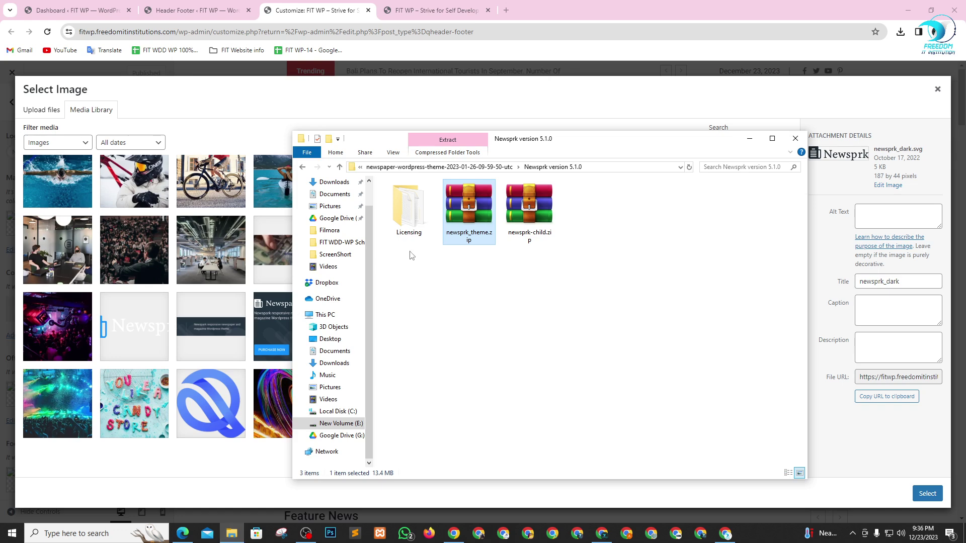
{"action": "left_click", "coordinate": [700, 106]}
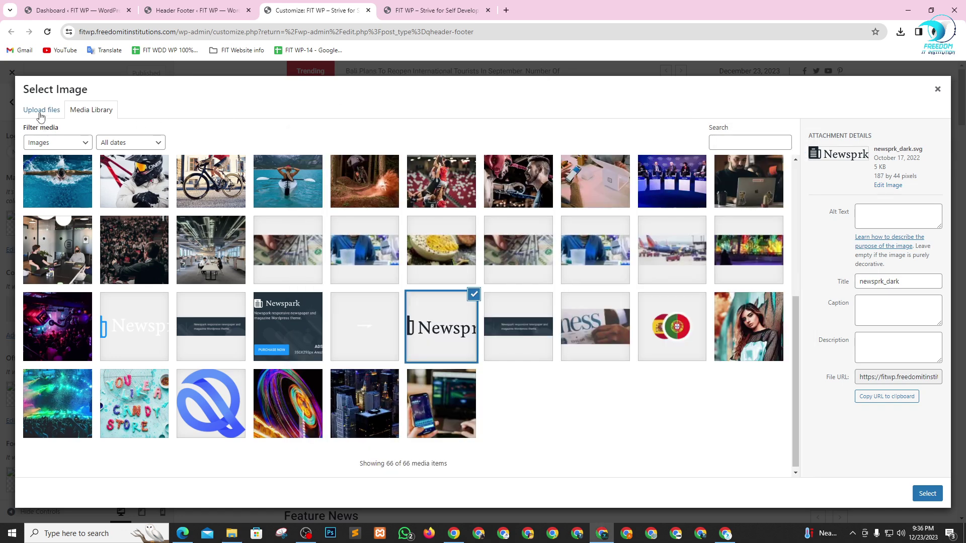
- Upload new-updated-web-logo.png from the E: drive's Freedom IT Logo folder and set it as main logo
{"action": "left_click", "coordinate": [42, 112]}
{"action": "left_click", "coordinate": [474, 281]}
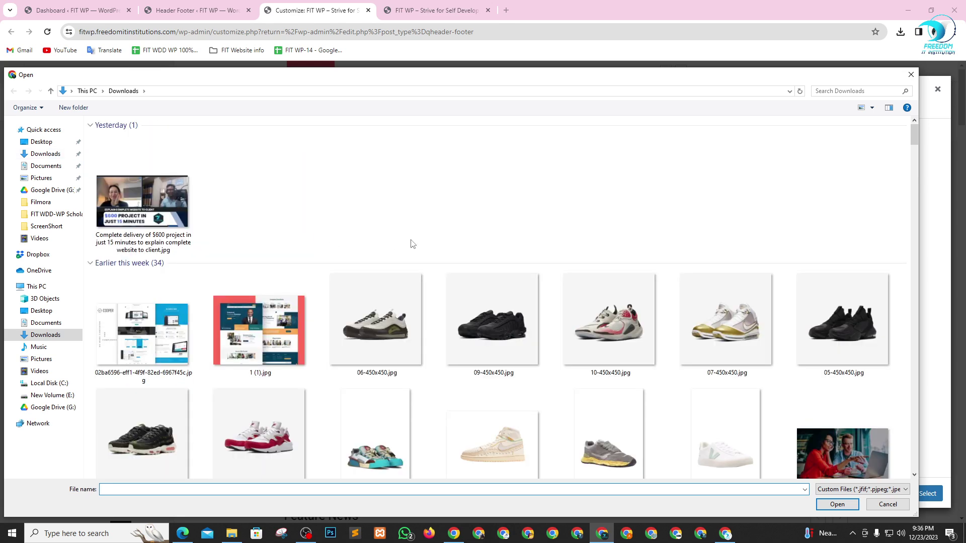
{"action": "left_click", "coordinate": [41, 398]}
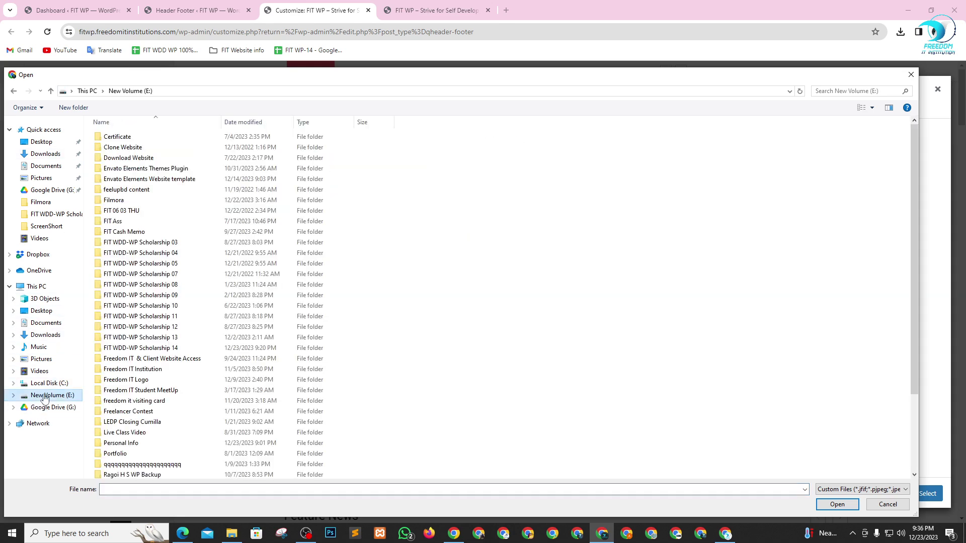
{"action": "double_click", "coordinate": [131, 380]}
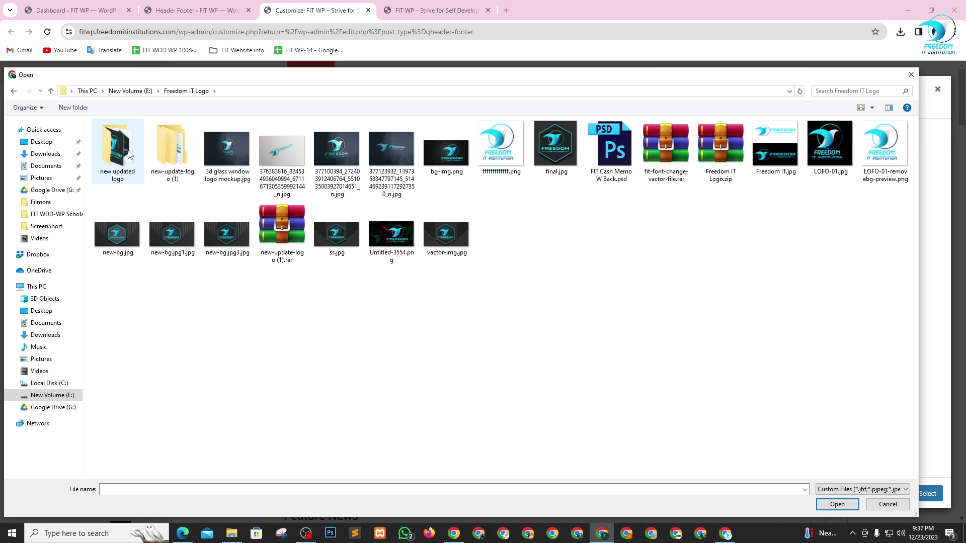
{"action": "double_click", "coordinate": [117, 149]}
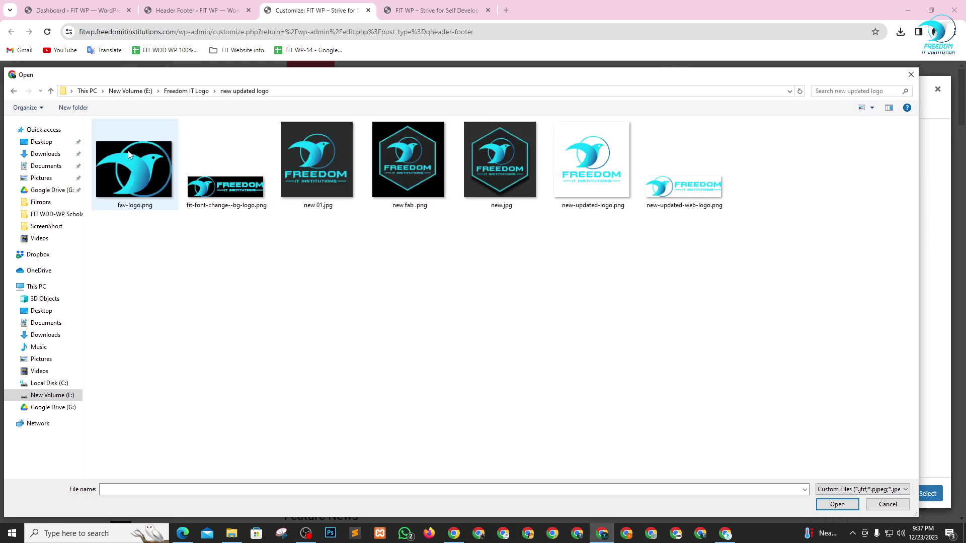
{"action": "left_click", "coordinate": [664, 194]}
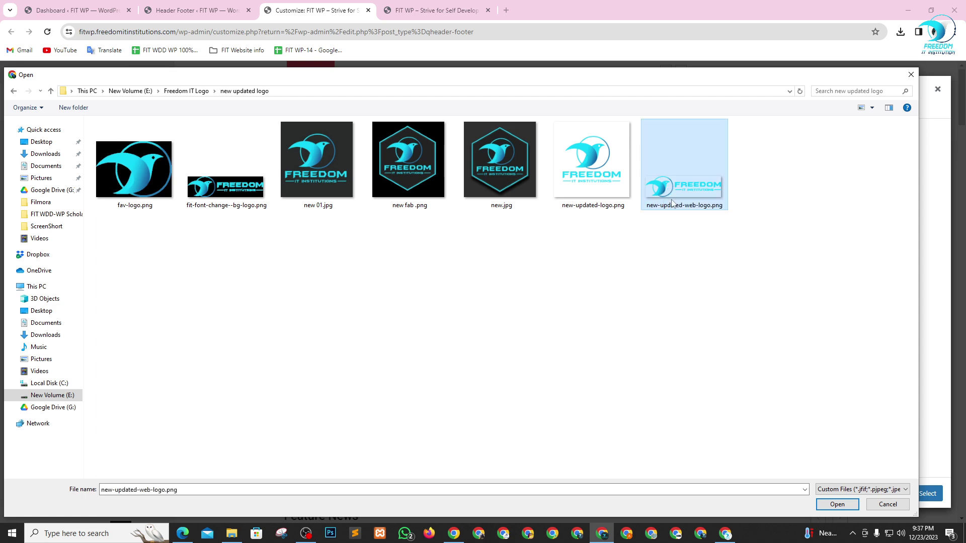
{"action": "left_click", "coordinate": [825, 506]}
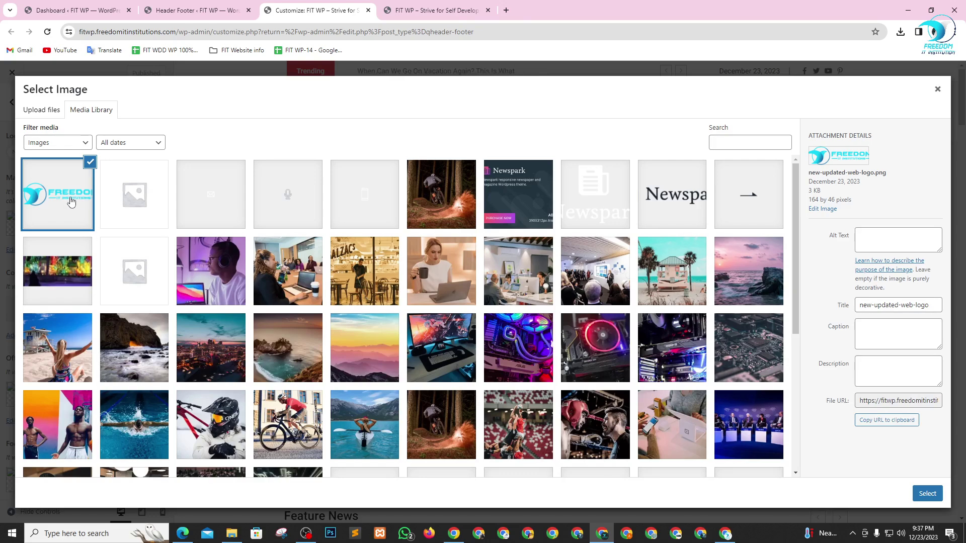
{"action": "left_click", "coordinate": [926, 494]}
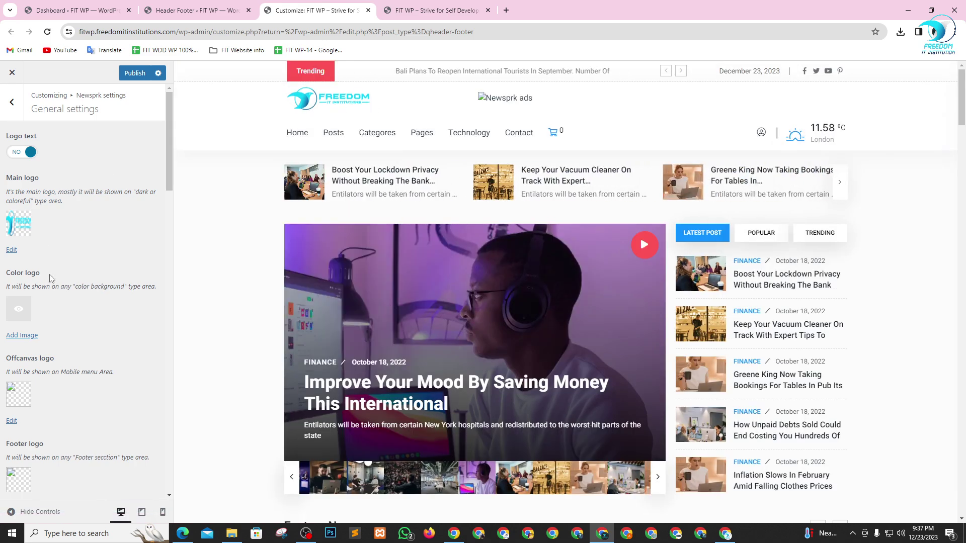
- Leave the Color logo empty for now and set the Freedom logo as the Offcanvas logo
{"action": "scroll", "coordinate": [59, 279], "scroll_direction": "down", "scroll_amount": 1}
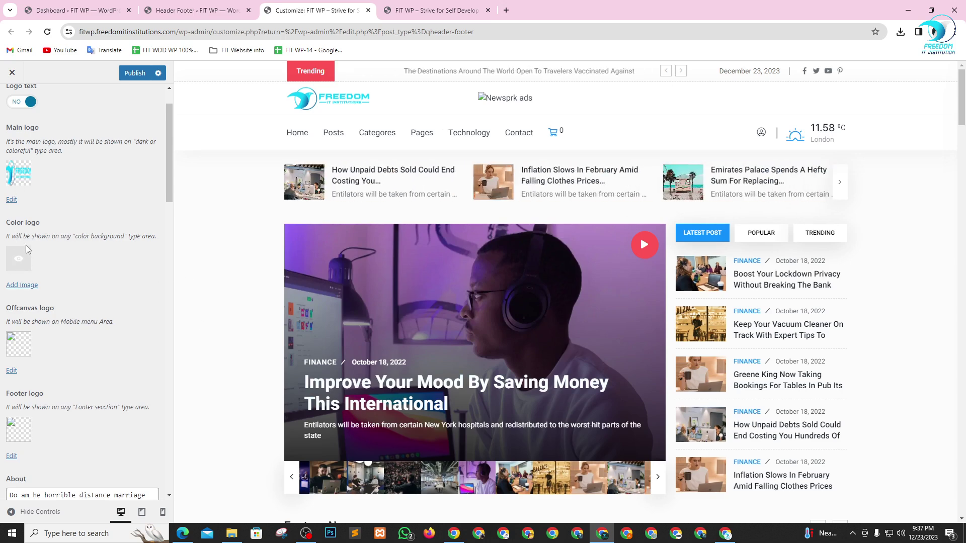
{"action": "left_click", "coordinate": [18, 259]}
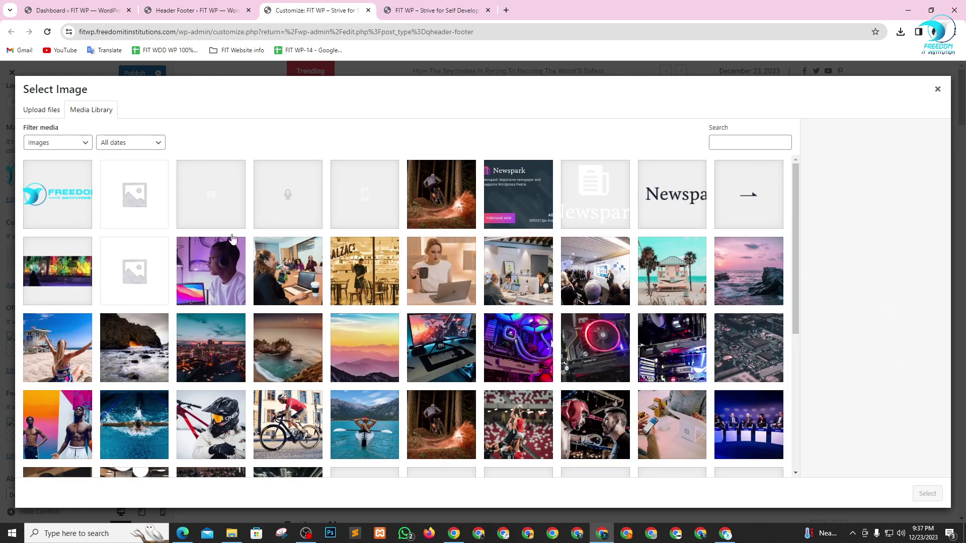
{"action": "left_click", "coordinate": [937, 90]}
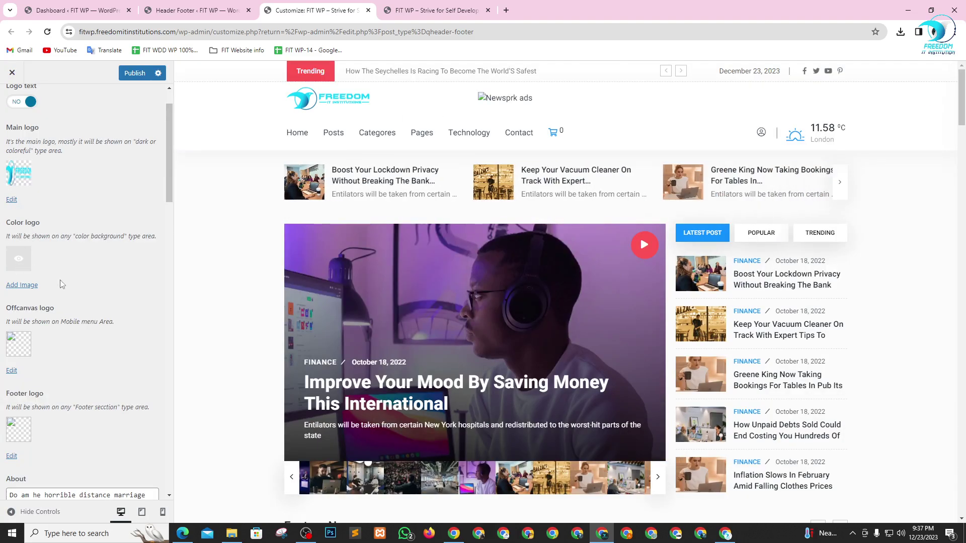
{"action": "scroll", "coordinate": [61, 285], "scroll_direction": "down", "scroll_amount": 2}
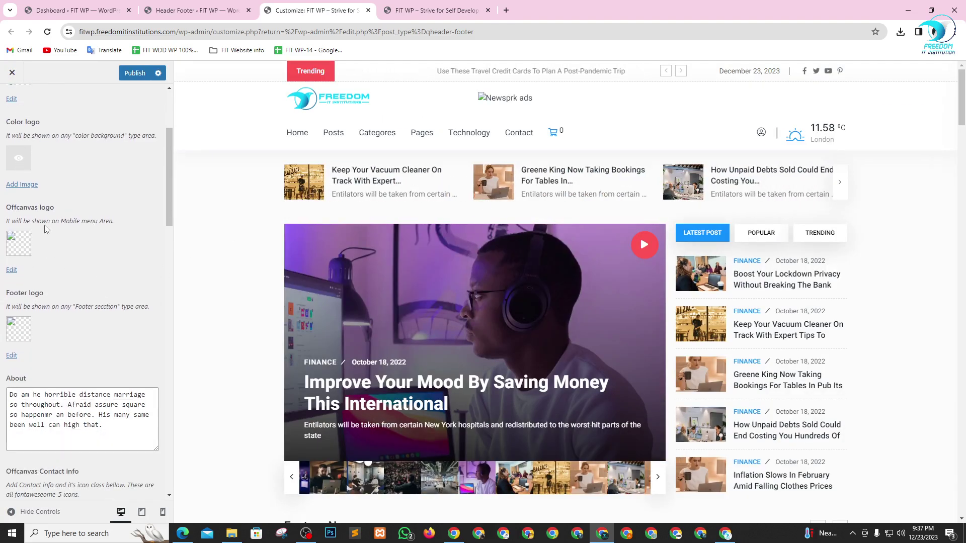
{"action": "left_click", "coordinate": [17, 248]}
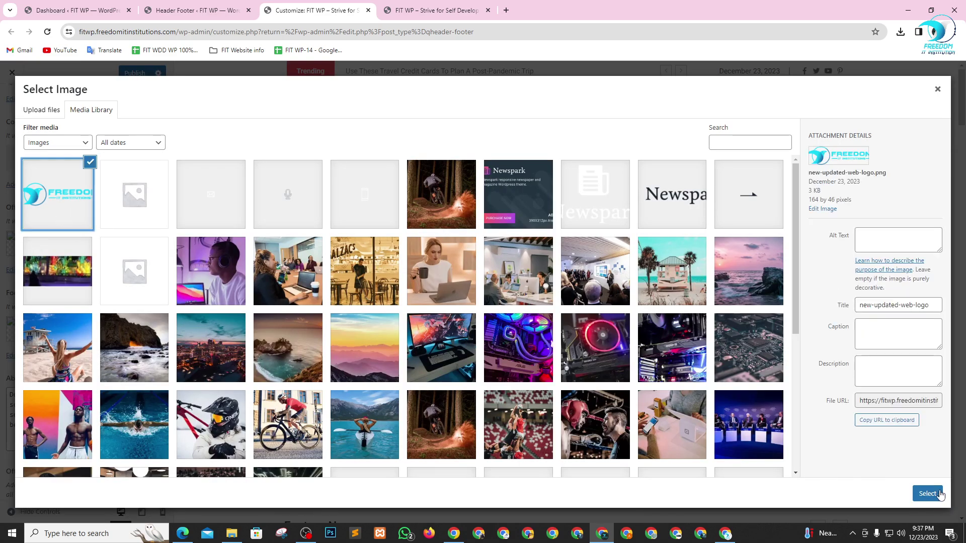
{"action": "left_click", "coordinate": [927, 493]}
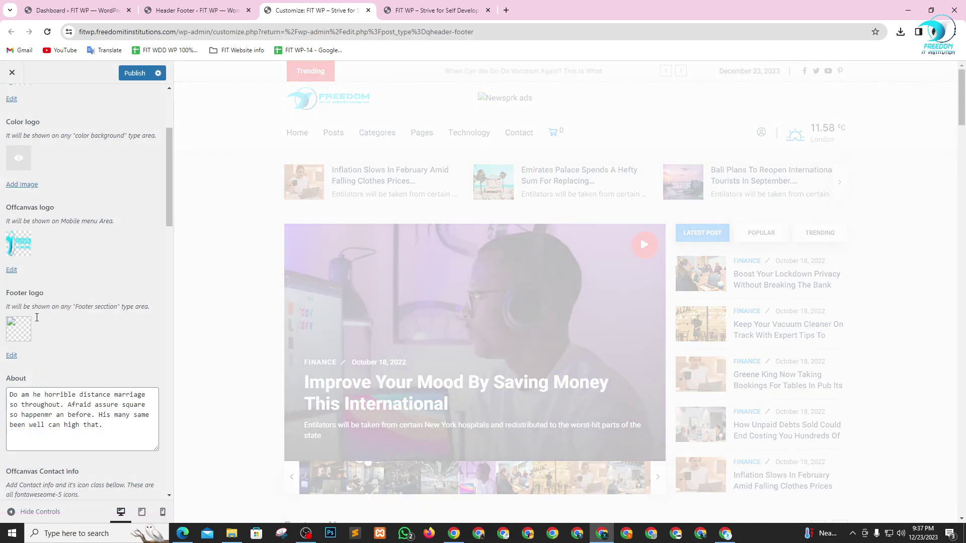
- Set the same Freedom logo as the Footer logo and review the General settings
{"action": "scroll", "coordinate": [583, 373], "scroll_direction": "down", "scroll_amount": 12}
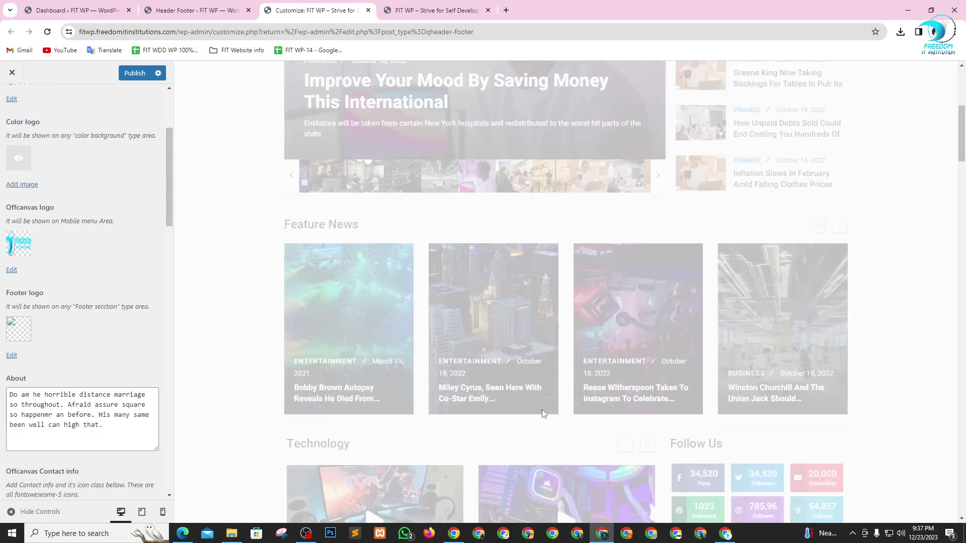
{"action": "scroll", "coordinate": [579, 441], "scroll_direction": "down", "scroll_amount": 20}
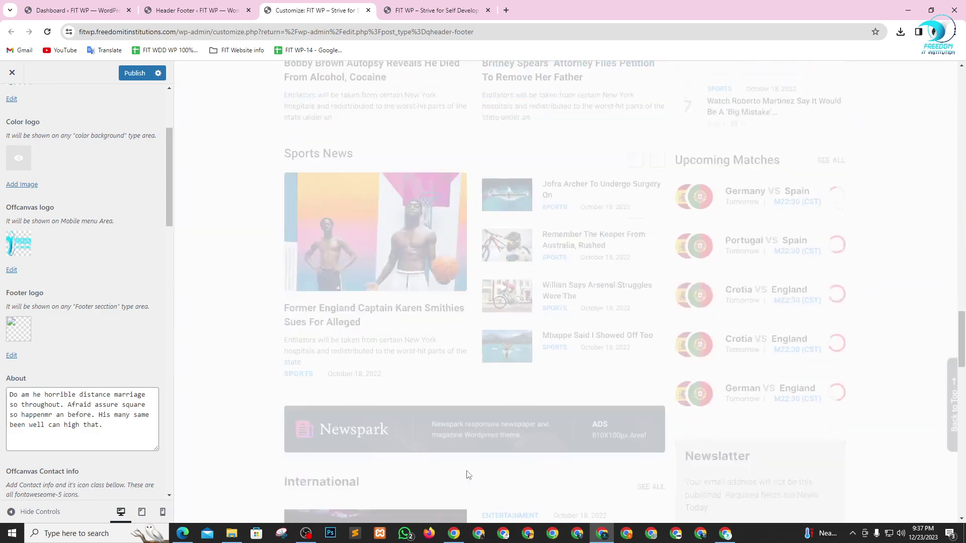
{"action": "scroll", "coordinate": [475, 476], "scroll_direction": "down", "scroll_amount": 10}
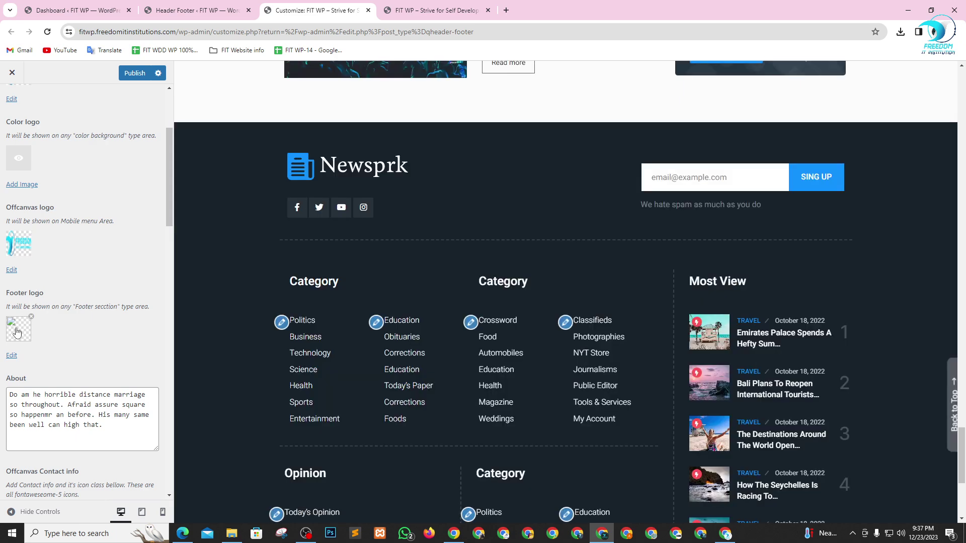
{"action": "left_click", "coordinate": [18, 329]}
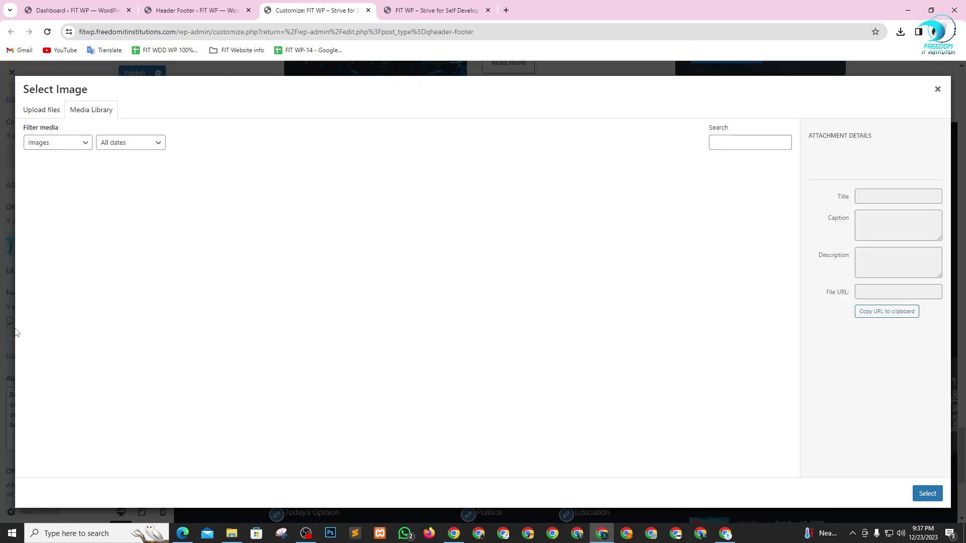
{"action": "left_click", "coordinate": [78, 198]}
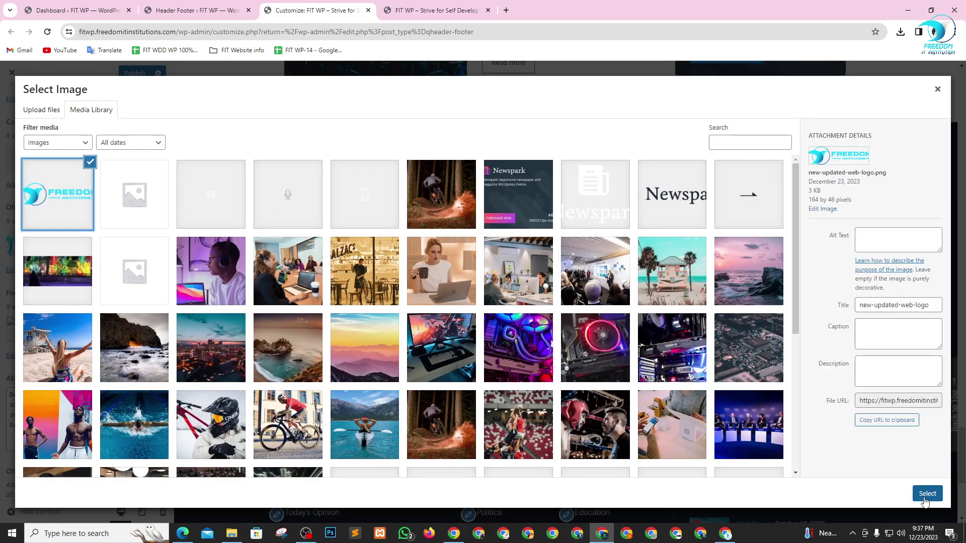
{"action": "left_click", "coordinate": [926, 498]}
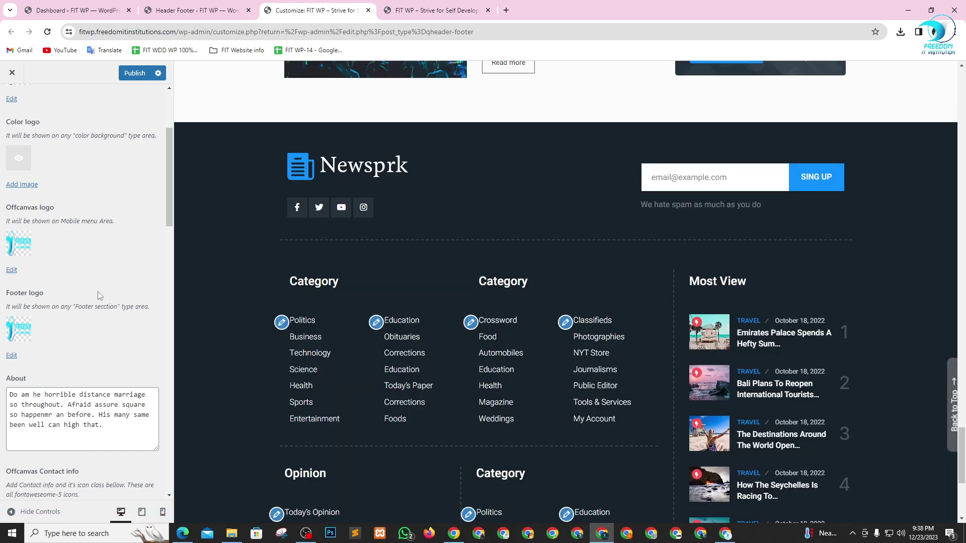
{"action": "scroll", "coordinate": [141, 367], "scroll_direction": "down", "scroll_amount": 6}
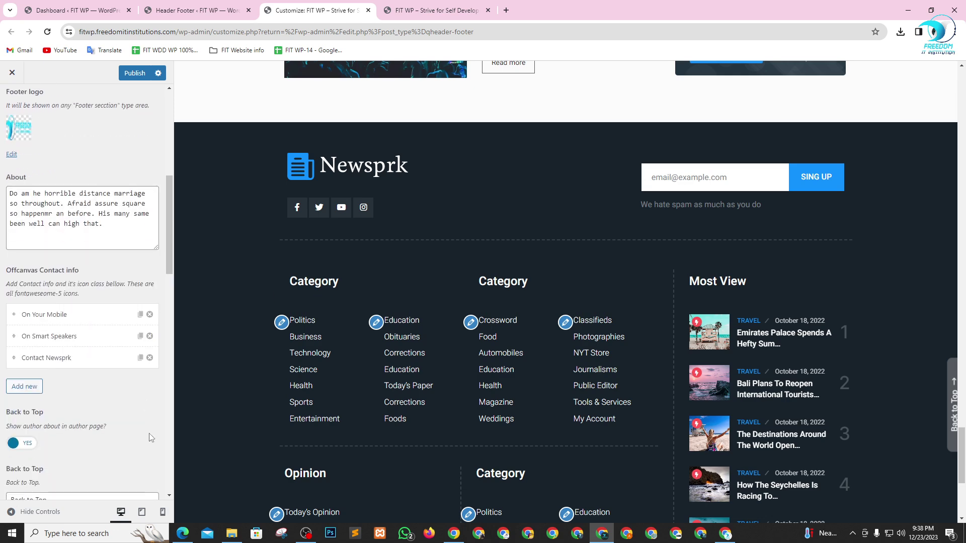
{"action": "scroll", "coordinate": [133, 427], "scroll_direction": "down", "scroll_amount": 8}
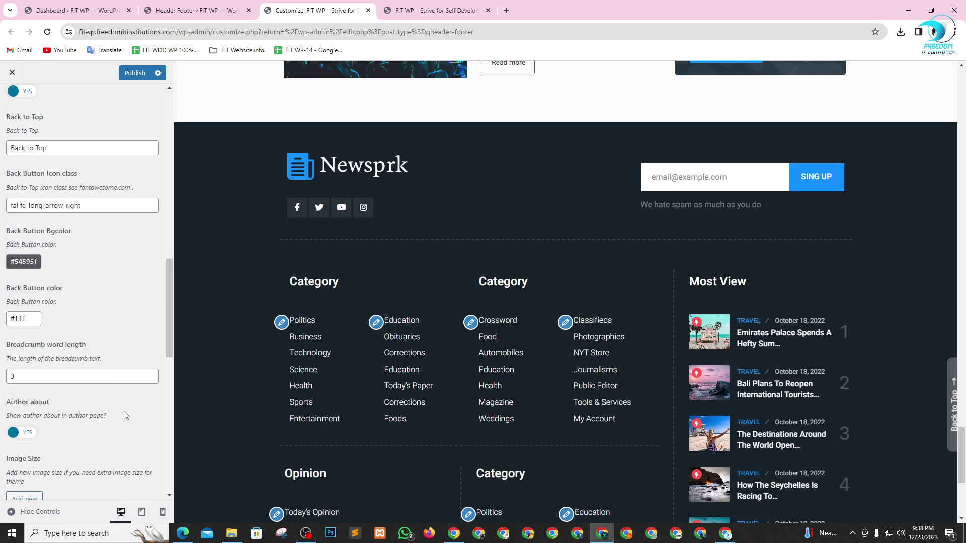
{"action": "scroll", "coordinate": [124, 414], "scroll_direction": "down", "scroll_amount": 8}
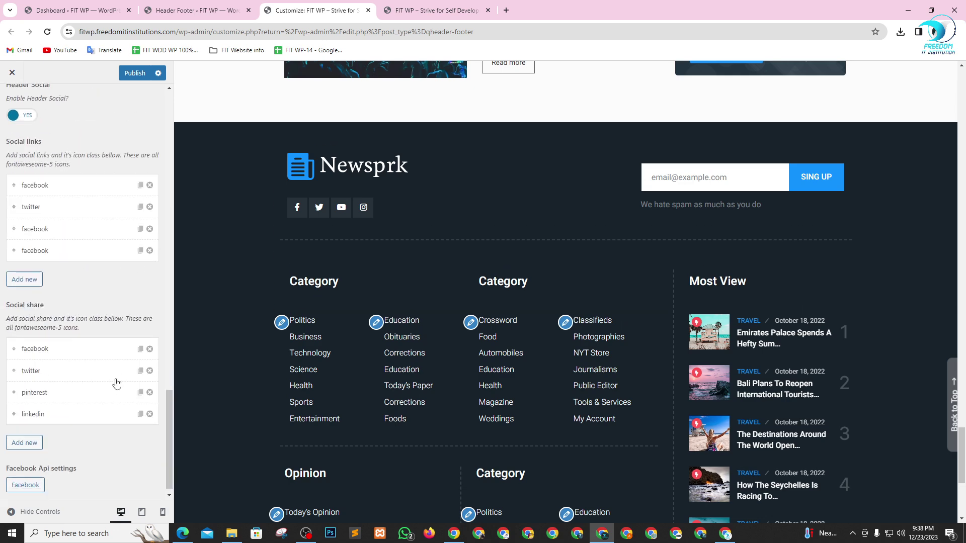
{"action": "scroll", "coordinate": [78, 418], "scroll_direction": "up", "scroll_amount": 12}
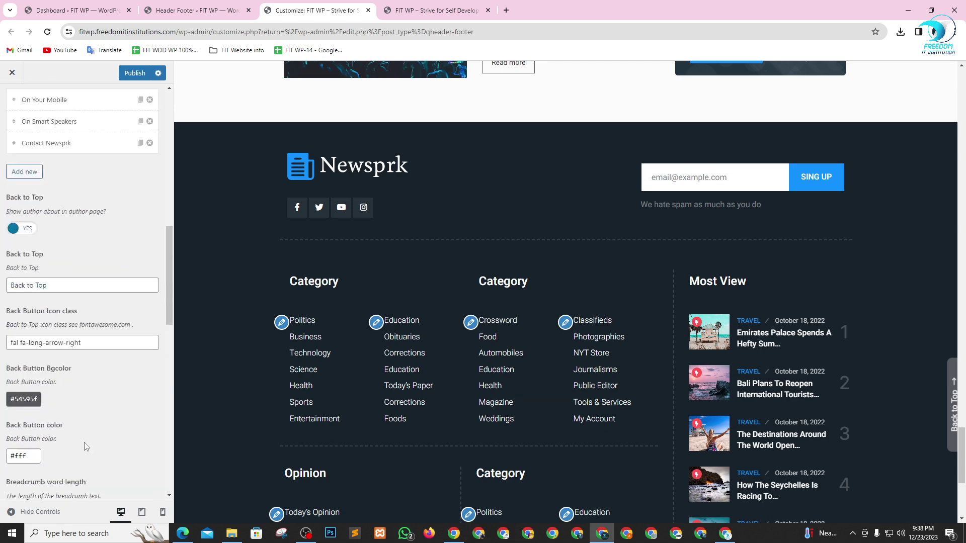
{"action": "scroll", "coordinate": [90, 401], "scroll_direction": "down", "scroll_amount": 9}
{"action": "scroll", "coordinate": [90, 401], "scroll_direction": "down", "scroll_amount": 3}
{"action": "scroll", "coordinate": [484, 429], "scroll_direction": "down", "scroll_amount": 4}
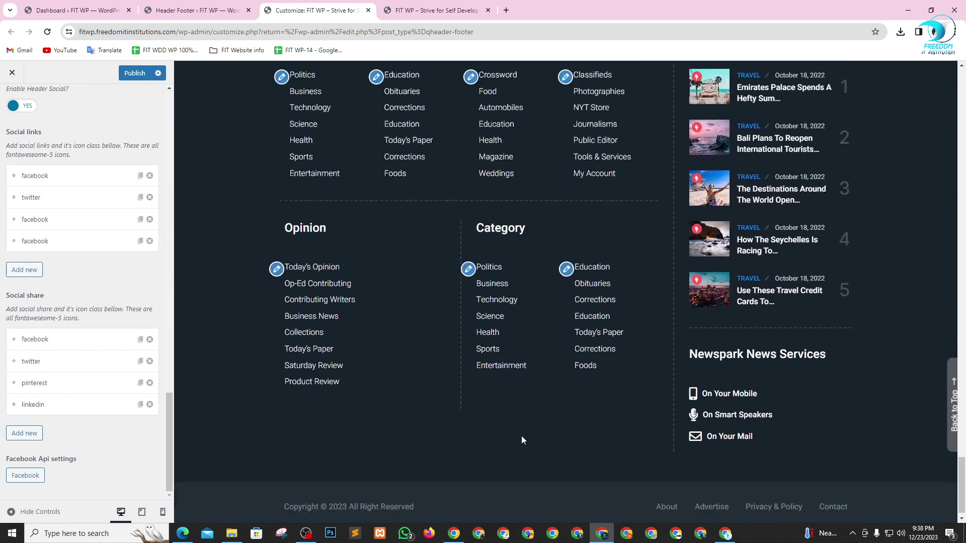
{"action": "scroll", "coordinate": [521, 436], "scroll_direction": "up", "scroll_amount": 6}
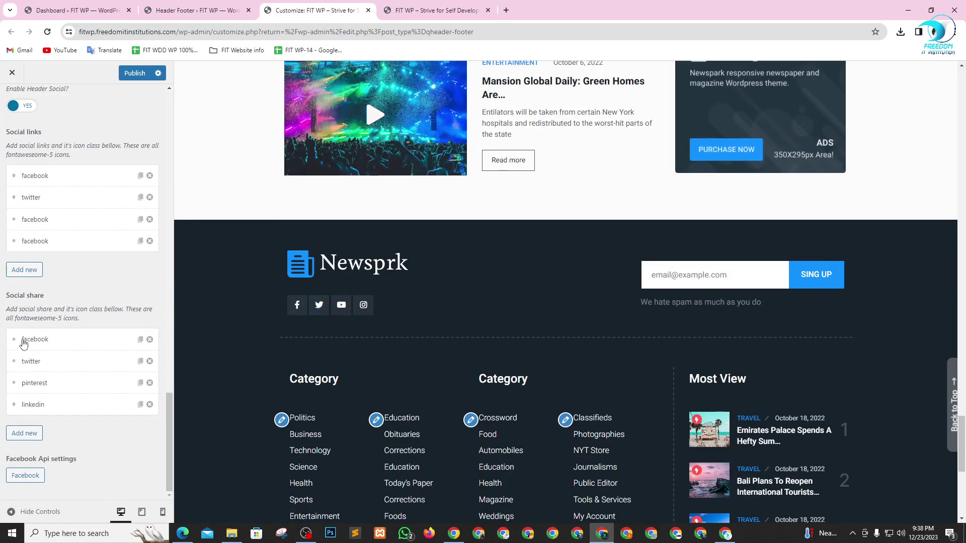
{"action": "scroll", "coordinate": [40, 357], "scroll_direction": "up", "scroll_amount": 2}
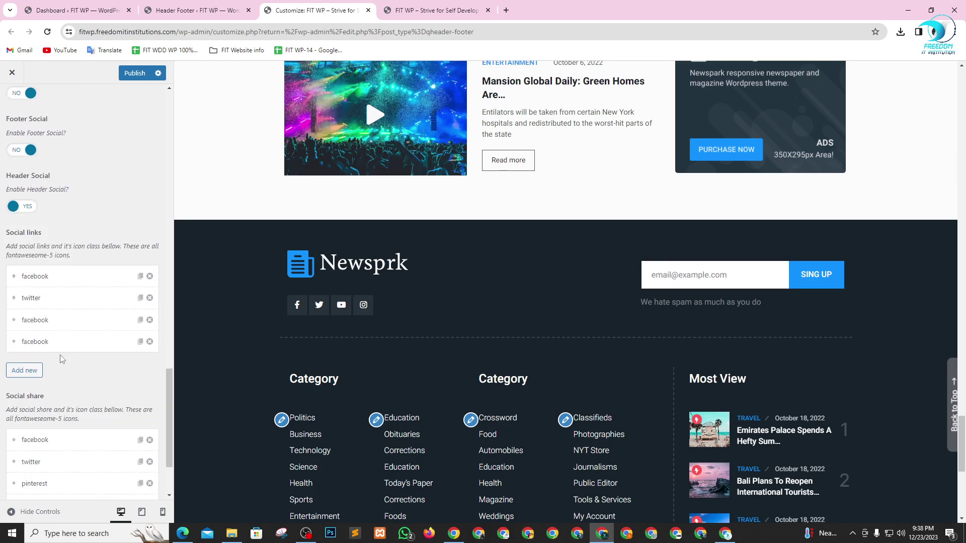
{"action": "scroll", "coordinate": [62, 282], "scroll_direction": "up", "scroll_amount": 20}
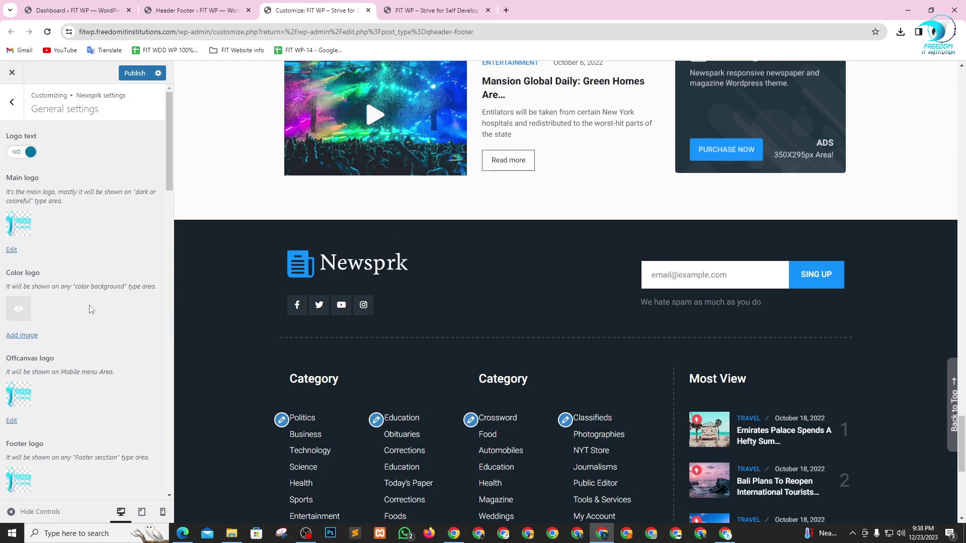
- Set new-updated-web-logo as the Color logo, then return to the Newsprk settings sections
{"action": "left_click", "coordinate": [19, 310]}
{"action": "left_click", "coordinate": [78, 184]}
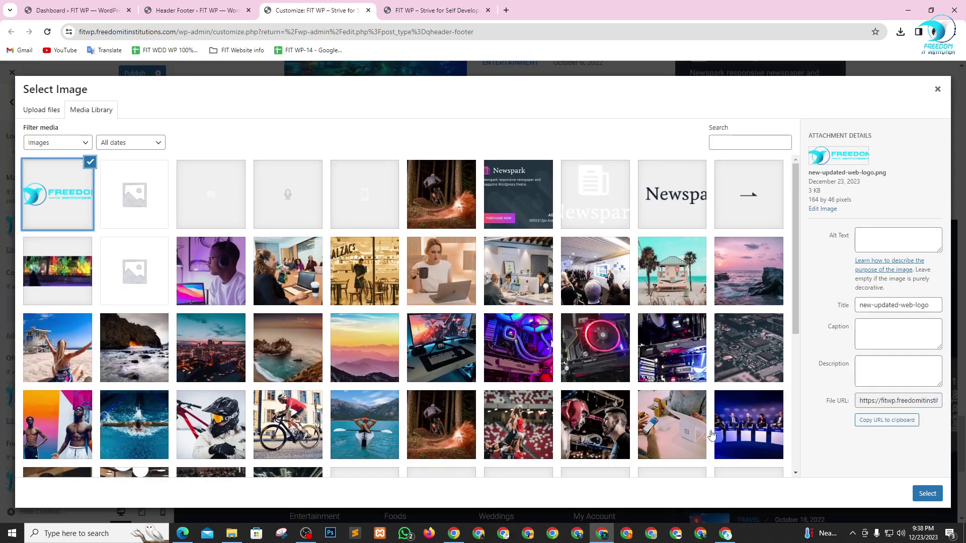
{"action": "left_click", "coordinate": [927, 494]}
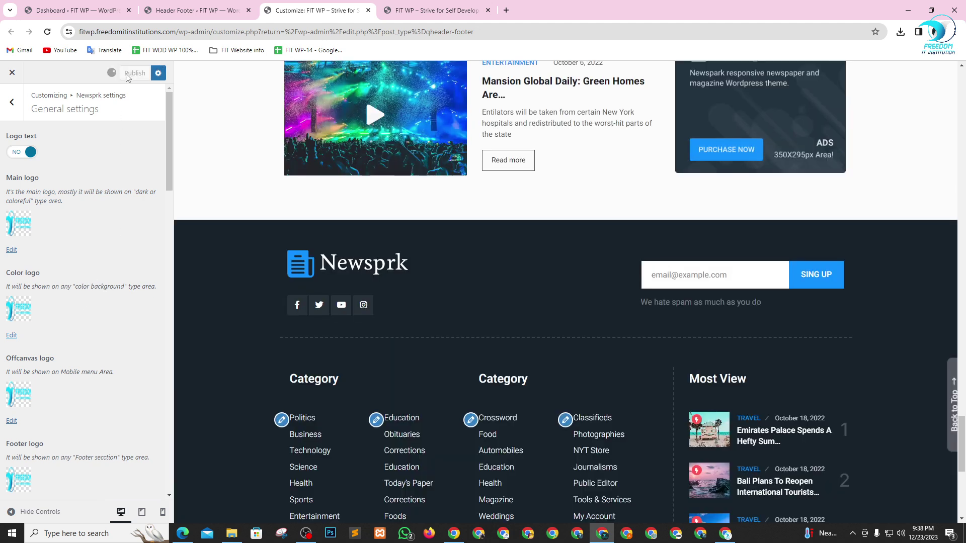
{"action": "left_click", "coordinate": [12, 106]}
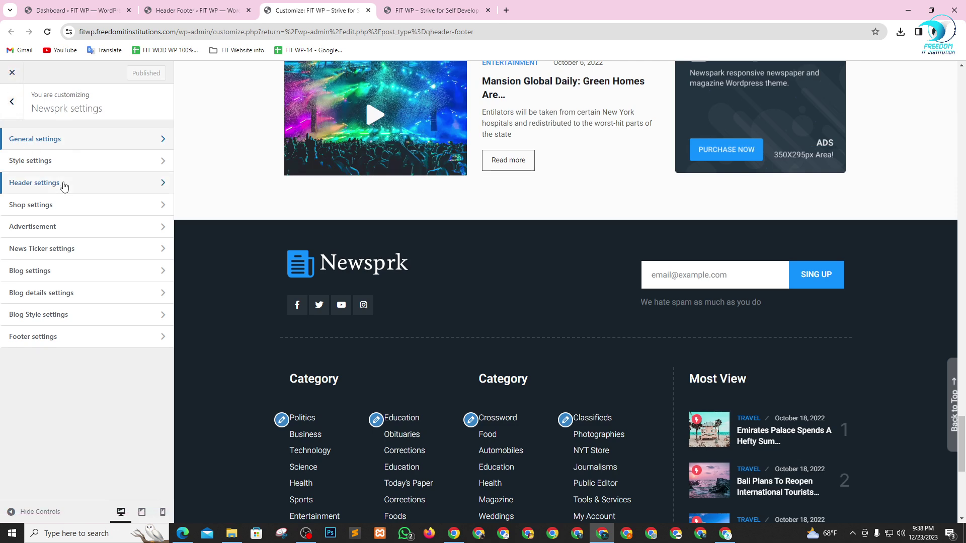
- Look through the Style settings section and return to the settings list
{"action": "left_click", "coordinate": [65, 165]}
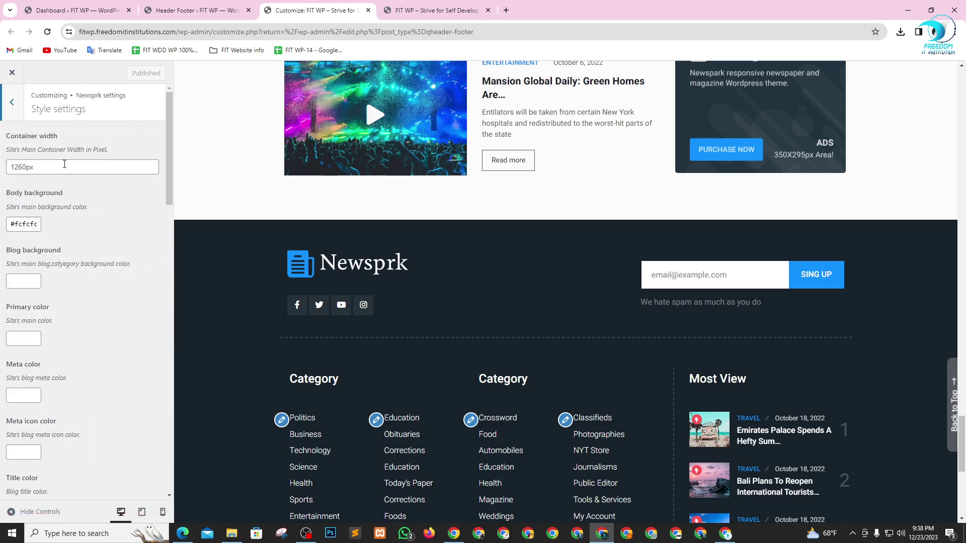
{"action": "scroll", "coordinate": [65, 220], "scroll_direction": "down", "scroll_amount": 1}
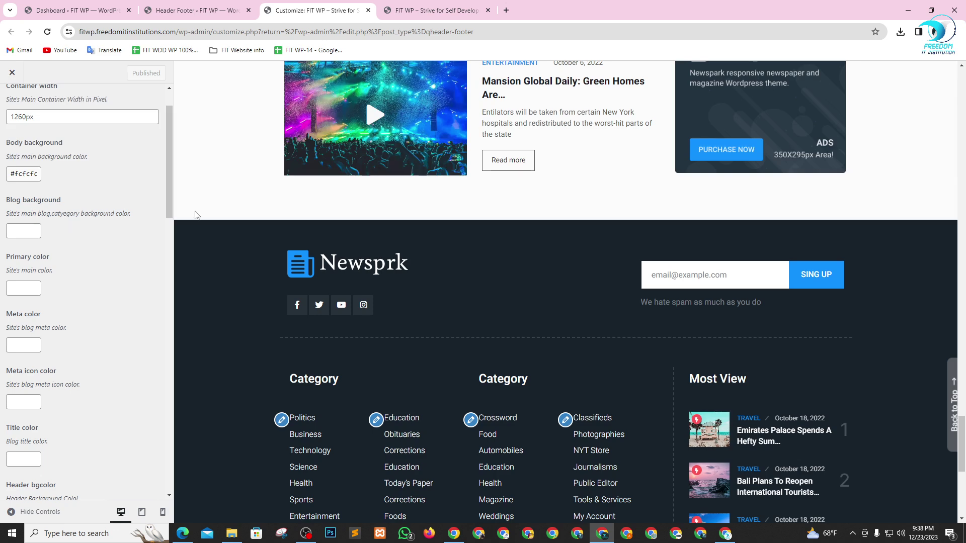
{"action": "scroll", "coordinate": [218, 234], "scroll_direction": "up", "scroll_amount": 3}
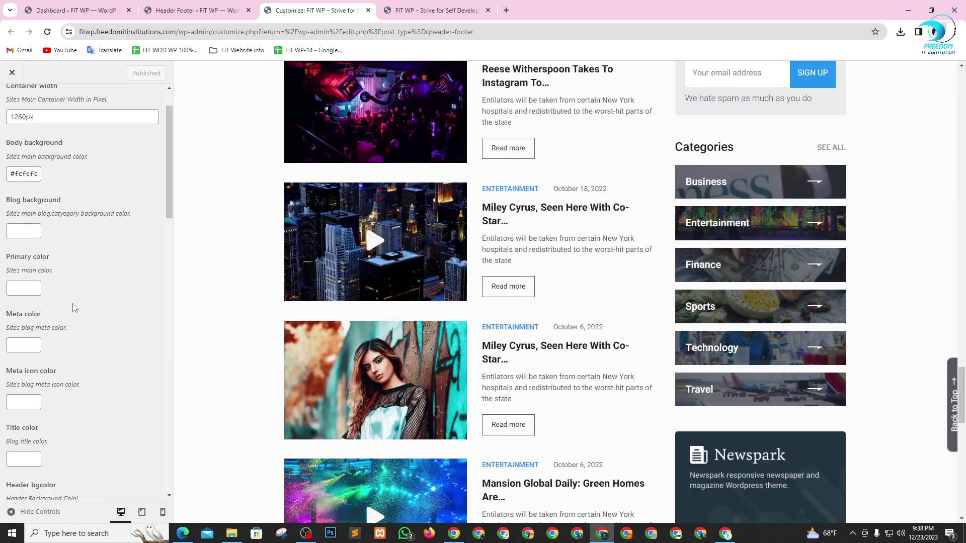
{"action": "scroll", "coordinate": [74, 307], "scroll_direction": "down", "scroll_amount": 15}
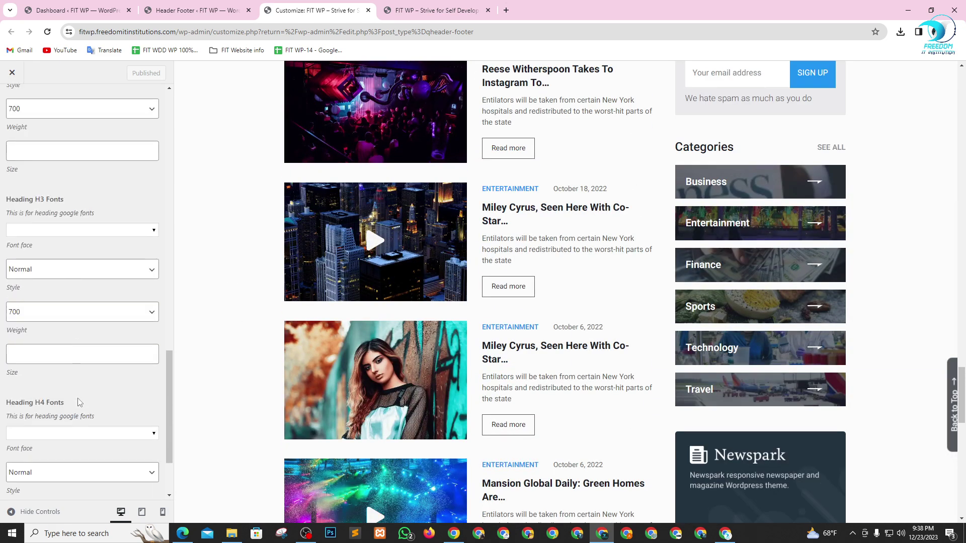
{"action": "scroll", "coordinate": [78, 399], "scroll_direction": "down", "scroll_amount": 2}
{"action": "scroll", "coordinate": [81, 352], "scroll_direction": "up", "scroll_amount": 7}
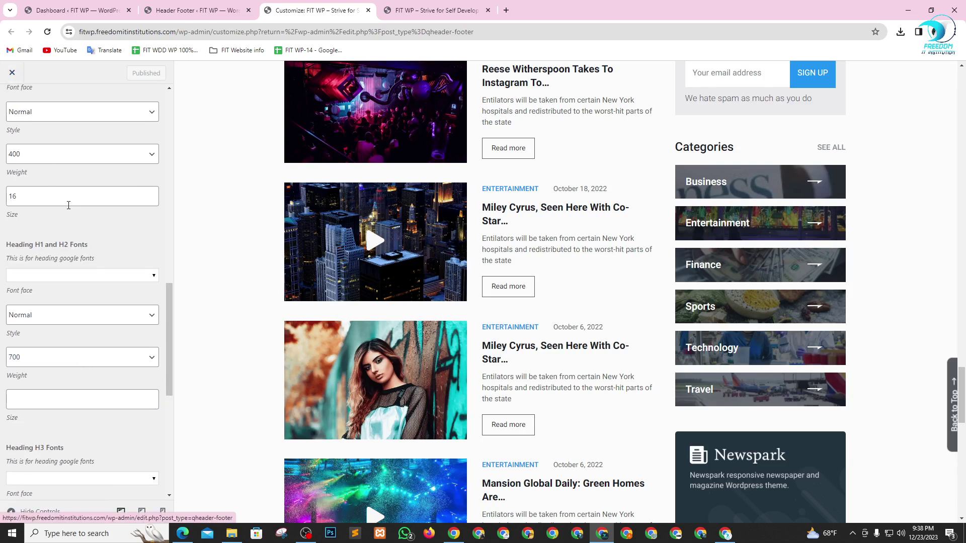
{"action": "scroll", "coordinate": [66, 182], "scroll_direction": "up", "scroll_amount": 10}
{"action": "left_click", "coordinate": [11, 104]}
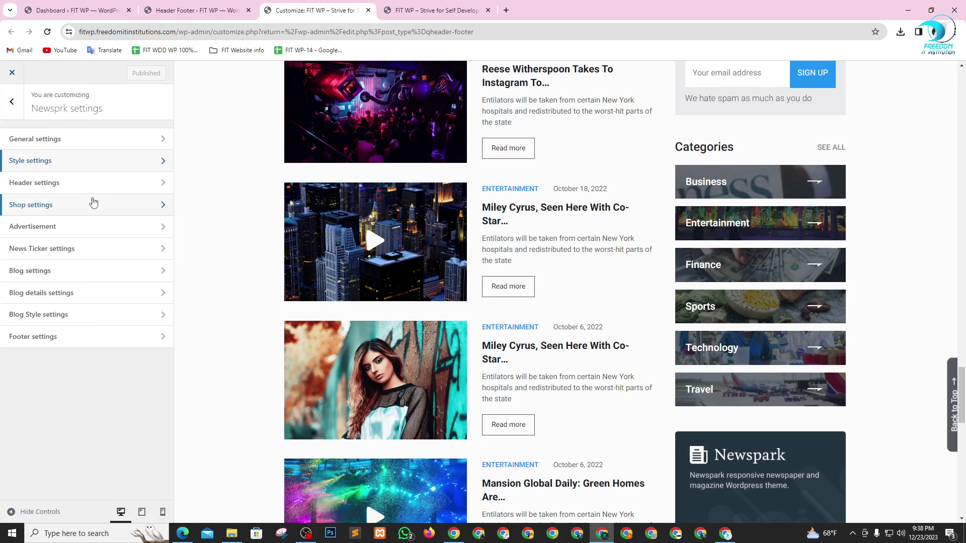
- Open the Blog settings, then bring up the live FIT WP homepage tab
{"action": "left_click", "coordinate": [84, 270]}
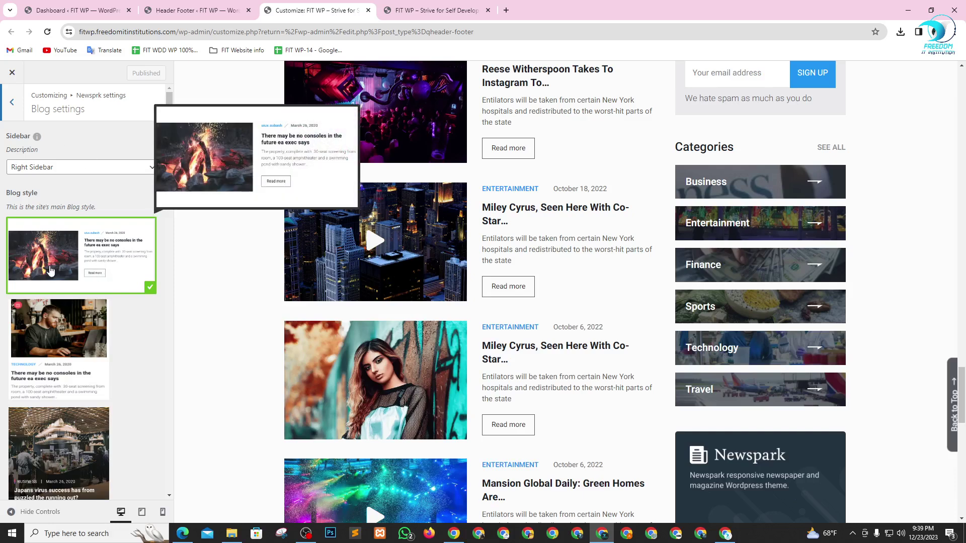
{"action": "scroll", "coordinate": [111, 282], "scroll_direction": "down", "scroll_amount": 2}
{"action": "left_click", "coordinate": [423, 3]}
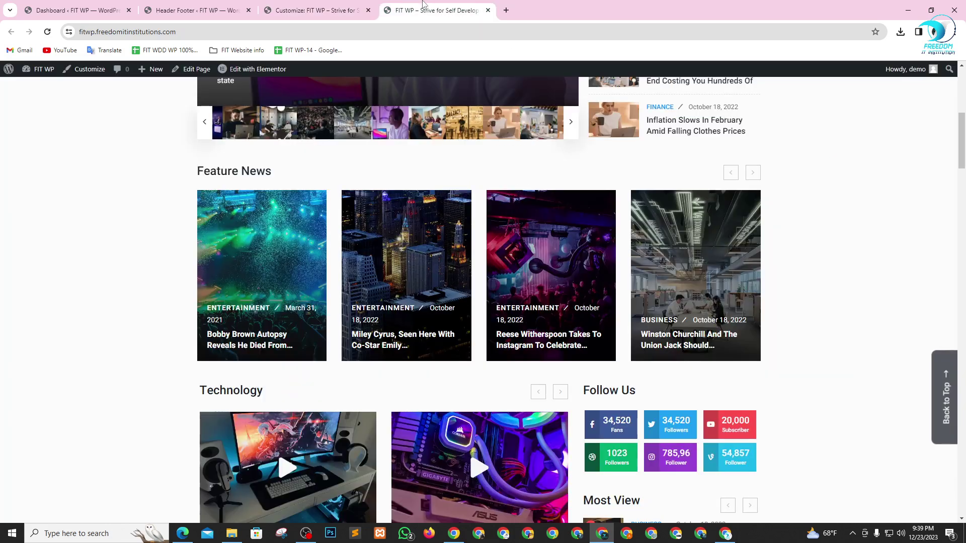
- Browse the site's Posts and Categories menus and open the Video Posts page
{"action": "scroll", "coordinate": [458, 312], "scroll_direction": "up", "scroll_amount": 8}
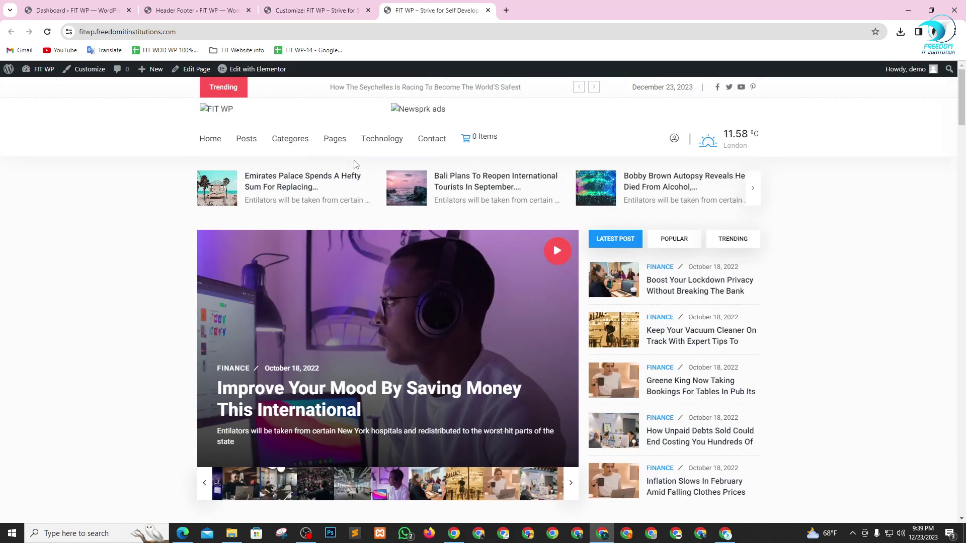
{"action": "mouse_move", "coordinate": [323, 140]}
{"action": "mouse_move", "coordinate": [249, 145]}
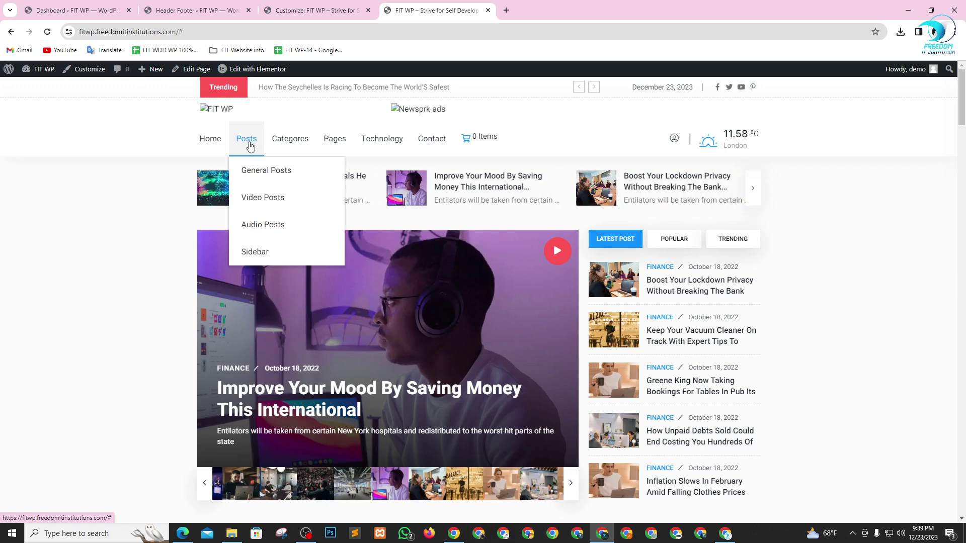
{"action": "mouse_move", "coordinate": [201, 158]}
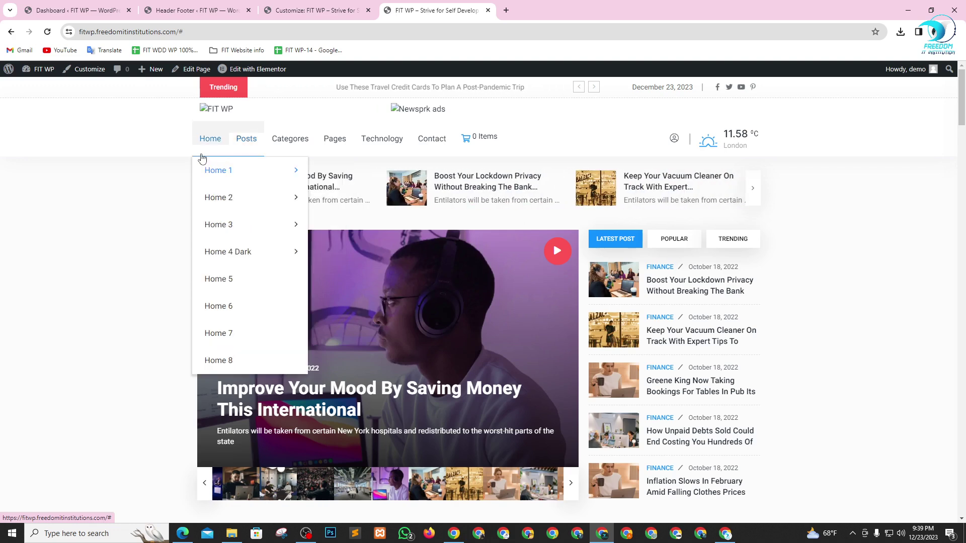
{"action": "mouse_move", "coordinate": [259, 160]}
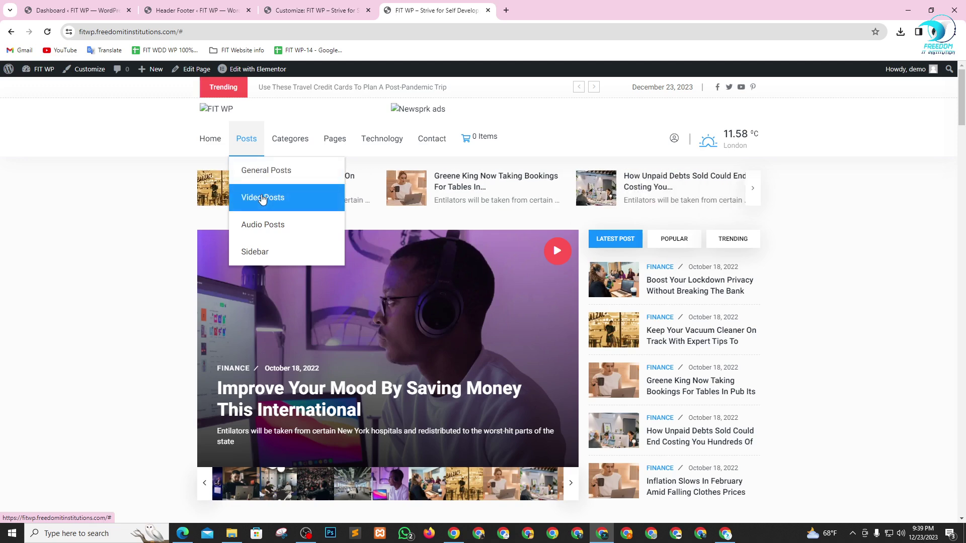
{"action": "left_click", "coordinate": [262, 198]}
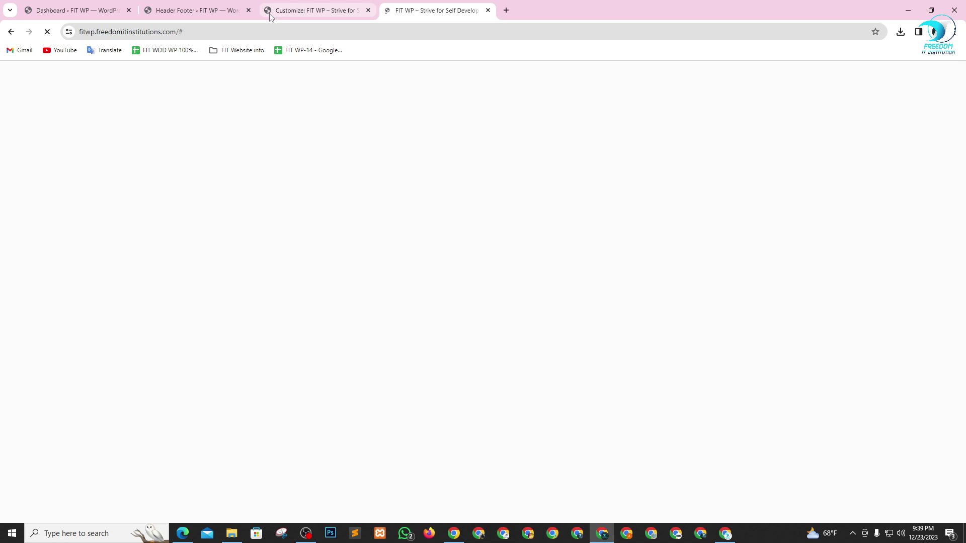
- Open General Posts in a new browser tab and view it
{"action": "scroll", "coordinate": [400, 262], "scroll_direction": "down", "scroll_amount": 2}
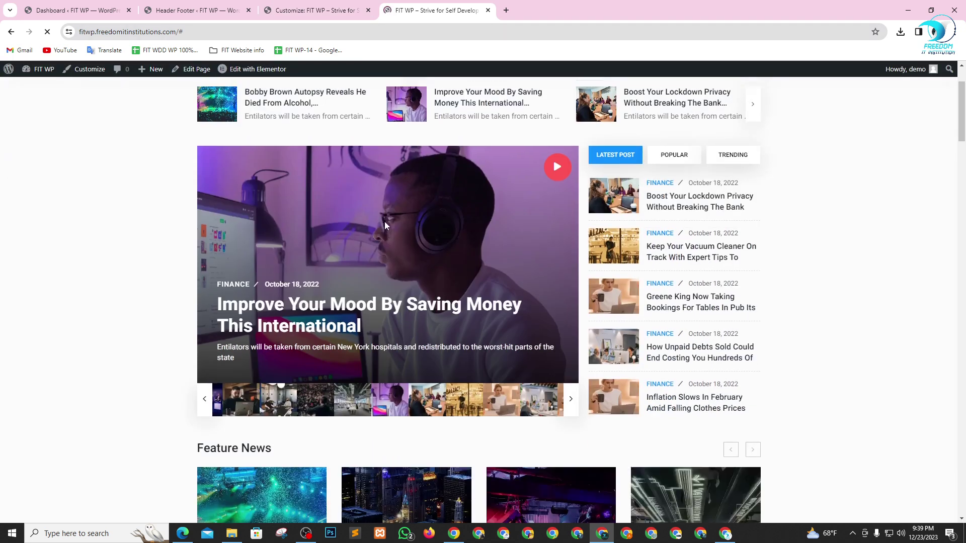
{"action": "scroll", "coordinate": [384, 221], "scroll_direction": "down", "scroll_amount": 4}
{"action": "scroll", "coordinate": [485, 284], "scroll_direction": "up", "scroll_amount": 5}
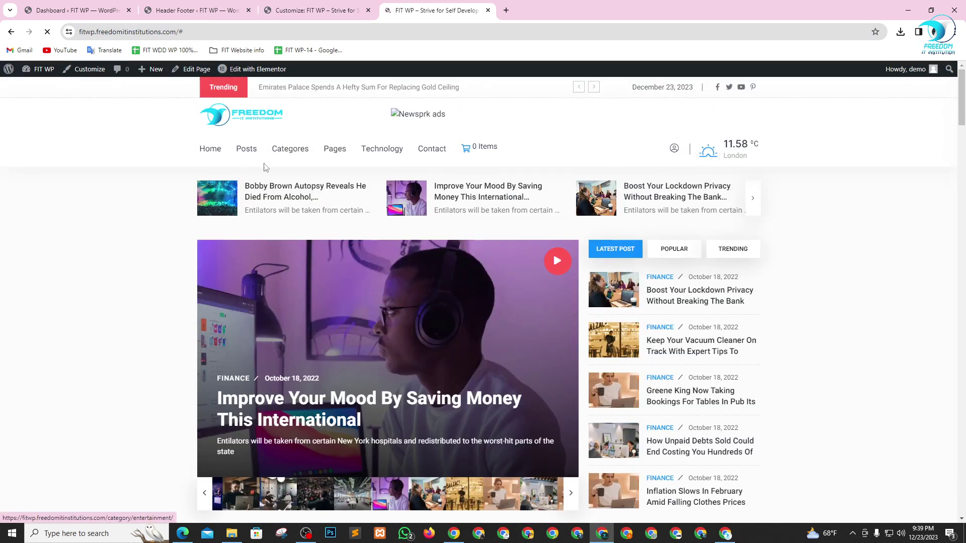
{"action": "mouse_move", "coordinate": [245, 152]}
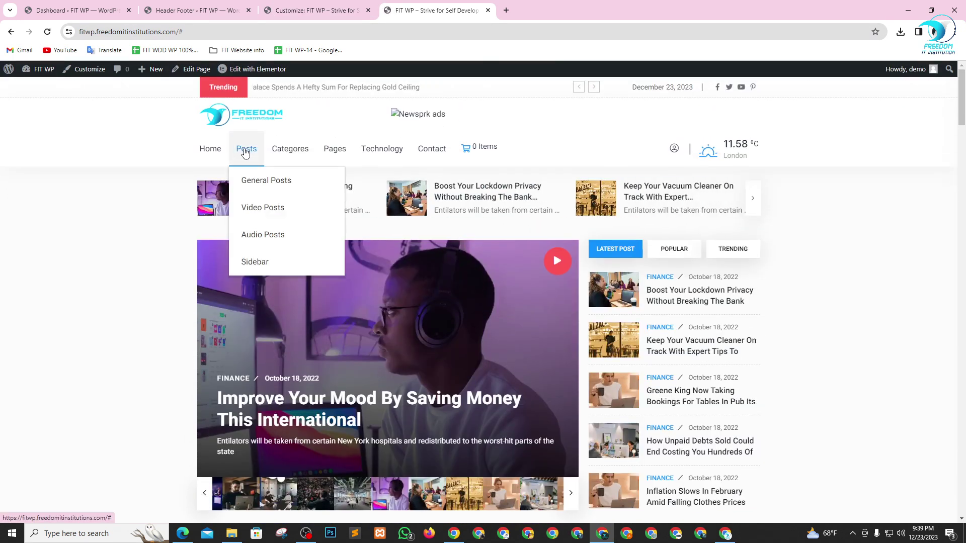
{"action": "right_click", "coordinate": [252, 183]}
{"action": "left_click", "coordinate": [272, 193]}
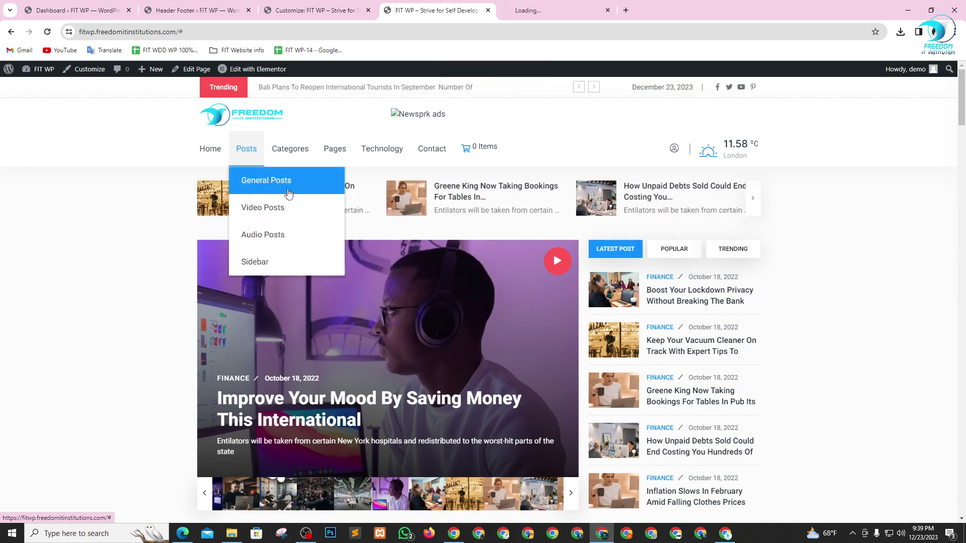
{"action": "left_click", "coordinate": [565, 4]}
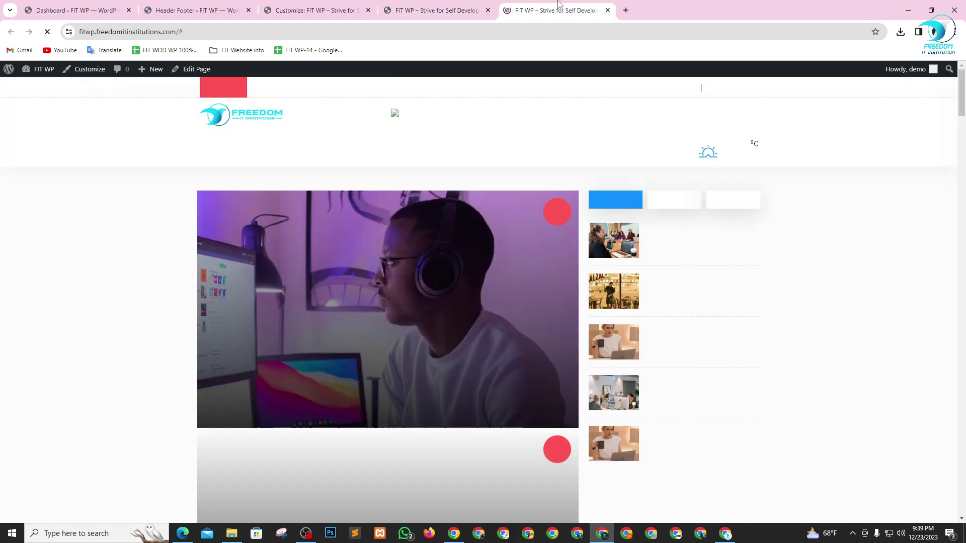
- Open the Business category page from the homepage, then return to the Customizer tab
{"action": "left_click", "coordinate": [451, 13]}
{"action": "mouse_move", "coordinate": [289, 147]}
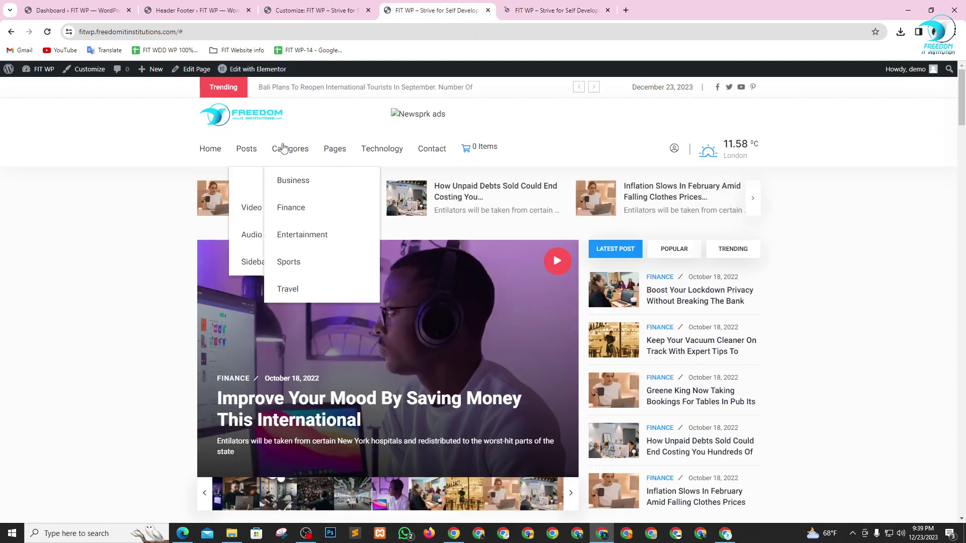
{"action": "left_click", "coordinate": [290, 180]}
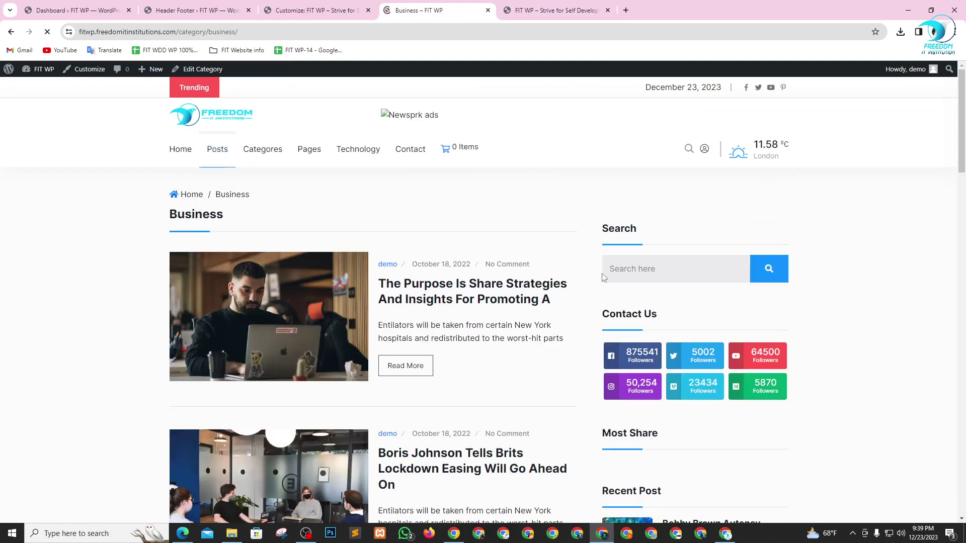
{"action": "scroll", "coordinate": [459, 298], "scroll_direction": "down", "scroll_amount": 2}
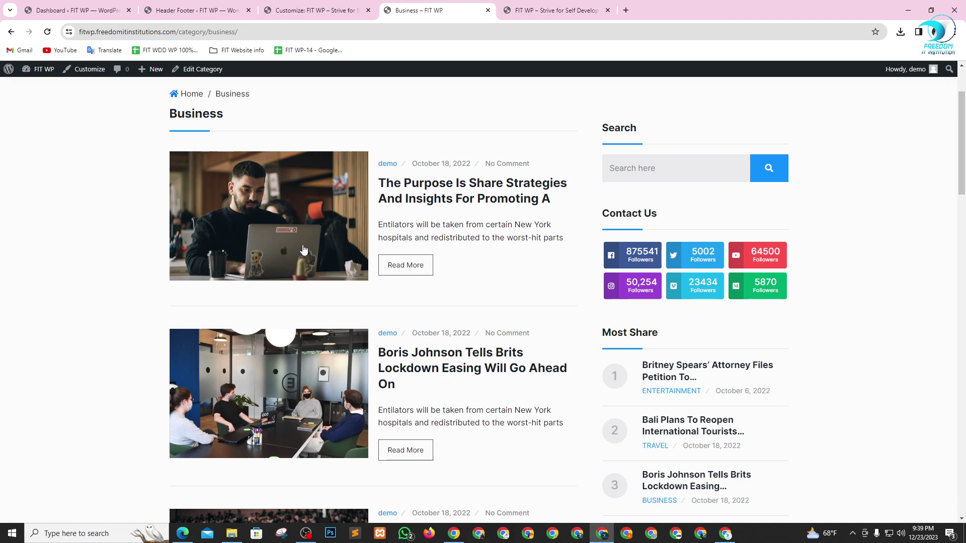
{"action": "left_click", "coordinate": [196, 6]}
{"action": "left_click", "coordinate": [290, 6]}
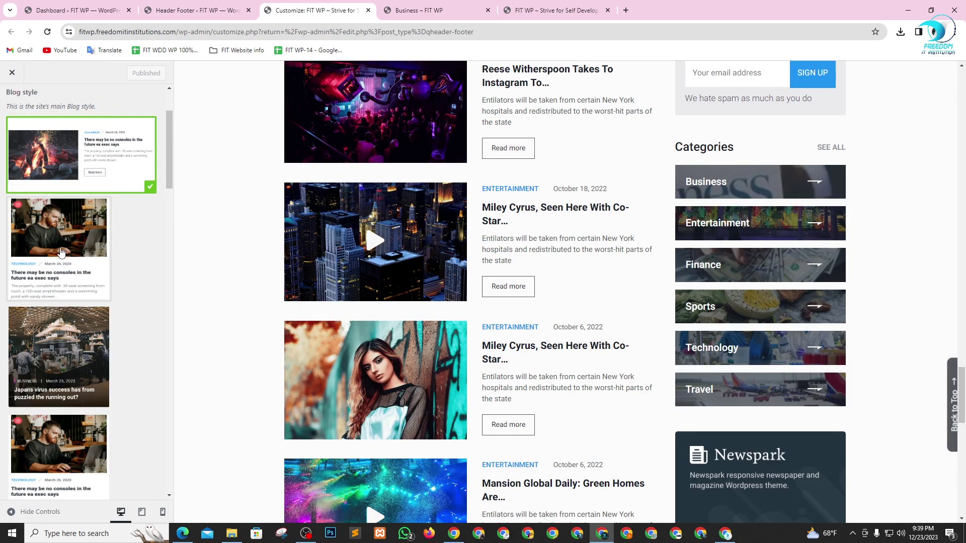
- Compare the Blog style layout thumbnails against the Business category page, then return to Newsprk settings
{"action": "scroll", "coordinate": [47, 245], "scroll_direction": "down", "scroll_amount": 2}
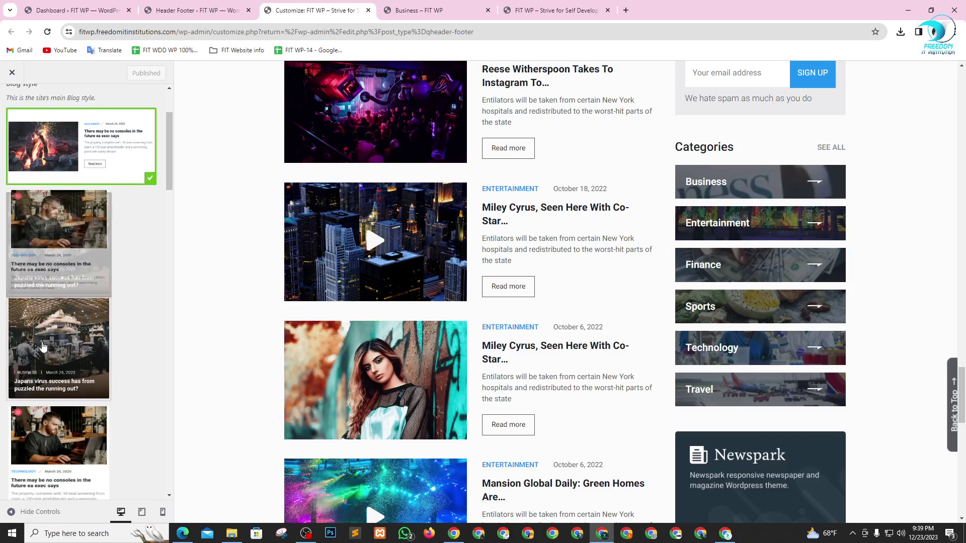
{"action": "scroll", "coordinate": [45, 318], "scroll_direction": "down", "scroll_amount": 4}
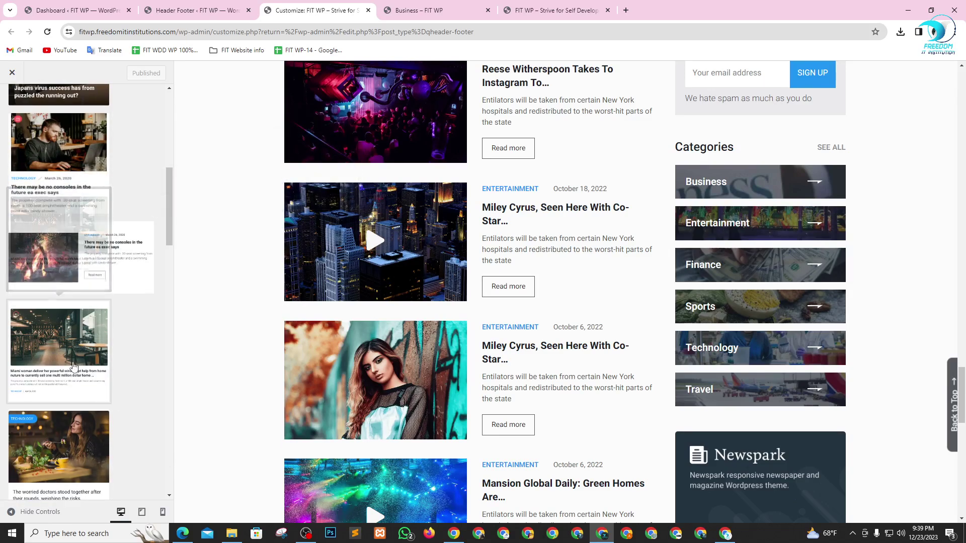
{"action": "scroll", "coordinate": [100, 352], "scroll_direction": "down", "scroll_amount": 1}
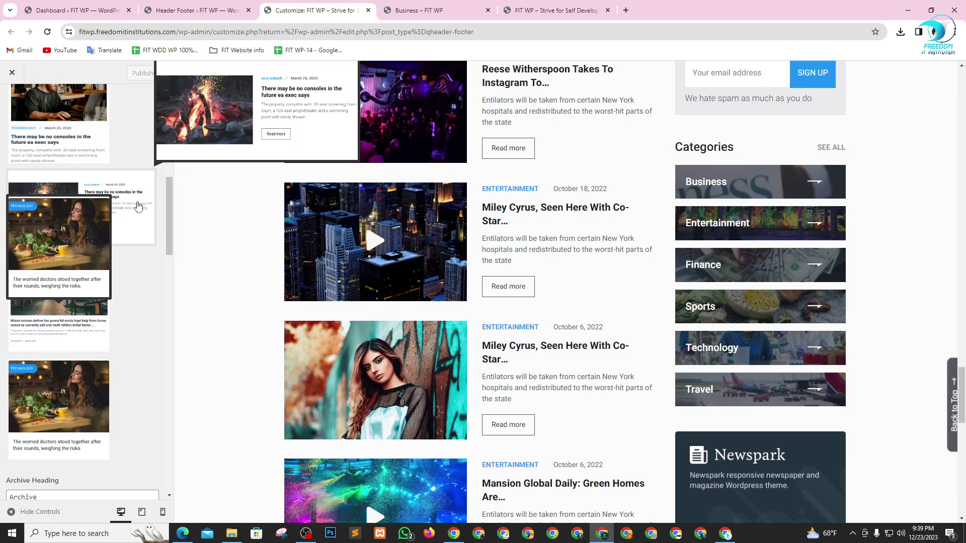
{"action": "left_click", "coordinate": [553, 10]}
{"action": "left_click", "coordinate": [405, 5]}
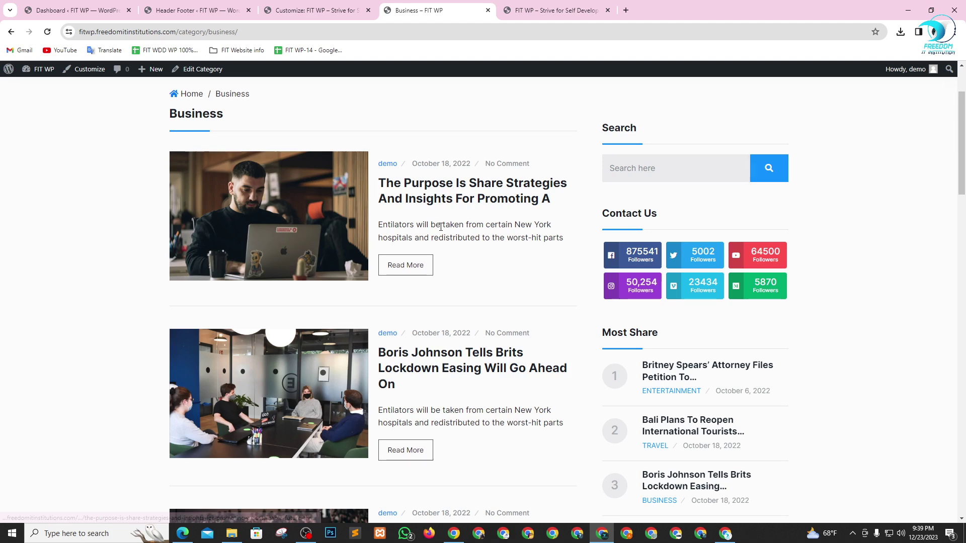
{"action": "left_click", "coordinate": [319, 9]}
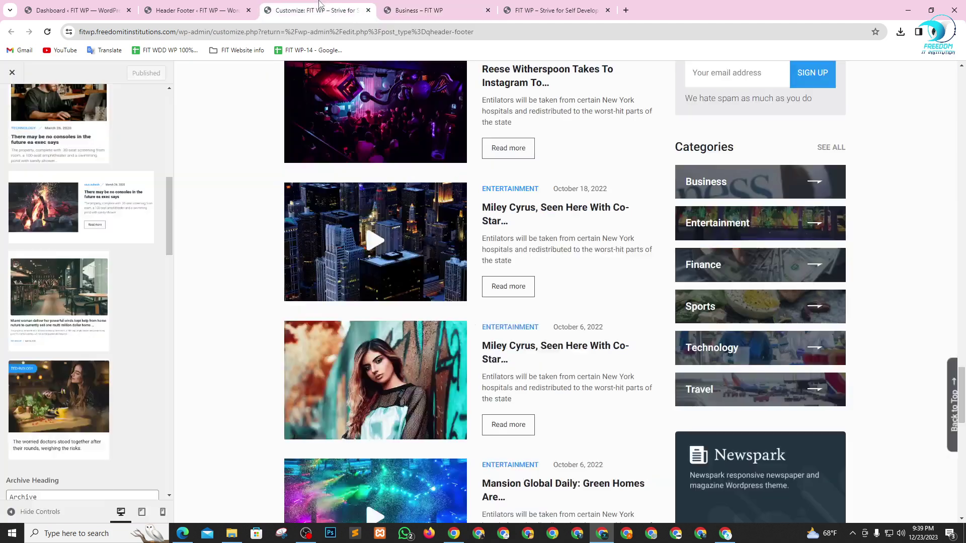
{"action": "scroll", "coordinate": [109, 195], "scroll_direction": "down", "scroll_amount": 5}
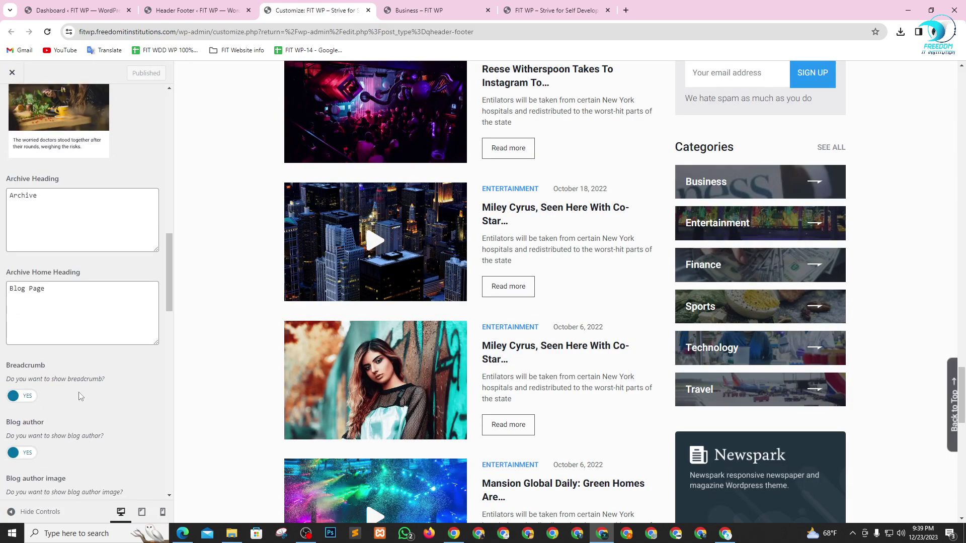
{"action": "scroll", "coordinate": [58, 229], "scroll_direction": "up", "scroll_amount": 8}
{"action": "scroll", "coordinate": [58, 229], "scroll_direction": "up", "scroll_amount": 5}
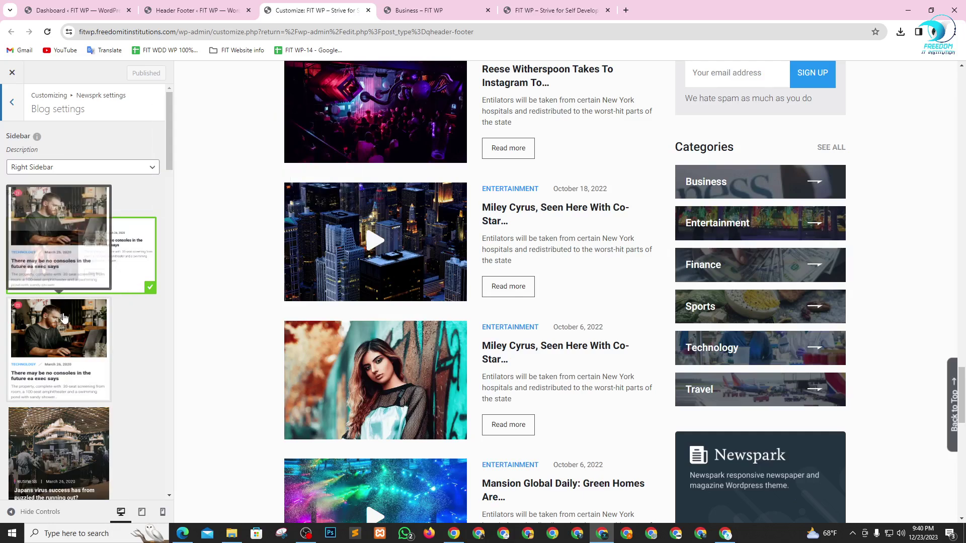
{"action": "left_click", "coordinate": [8, 102]}
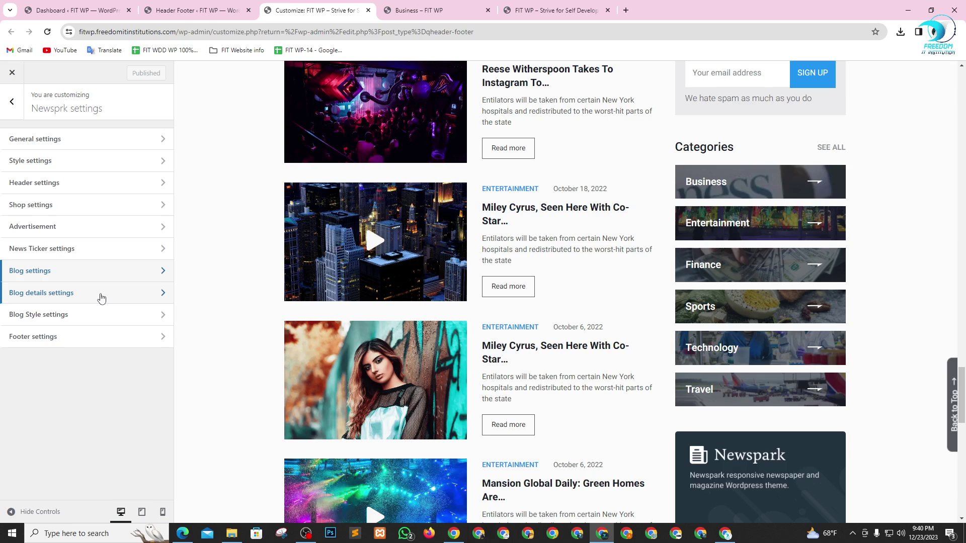
- Scroll through the Footer settings, then back out to the main panel and close the Customizer
{"action": "left_click", "coordinate": [86, 338]}
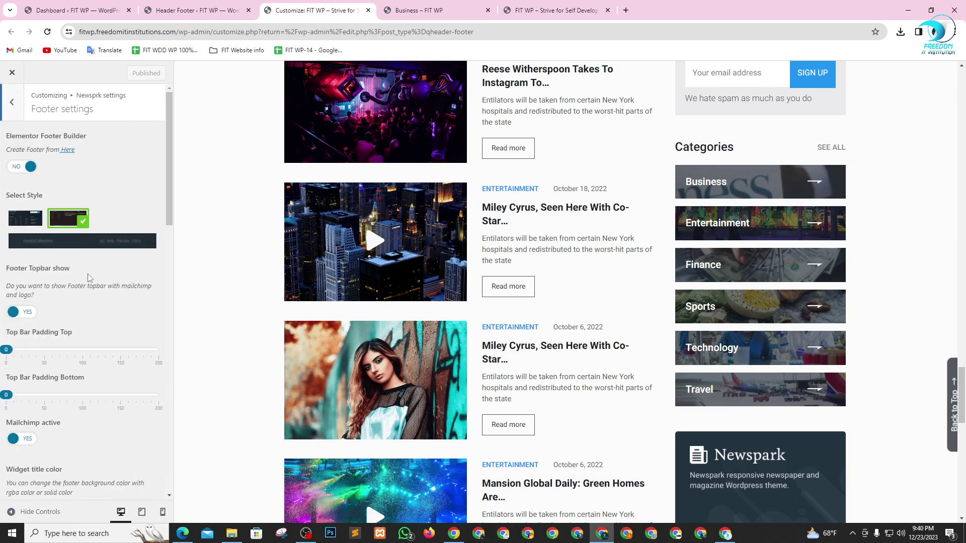
{"action": "scroll", "coordinate": [103, 274], "scroll_direction": "down", "scroll_amount": 12}
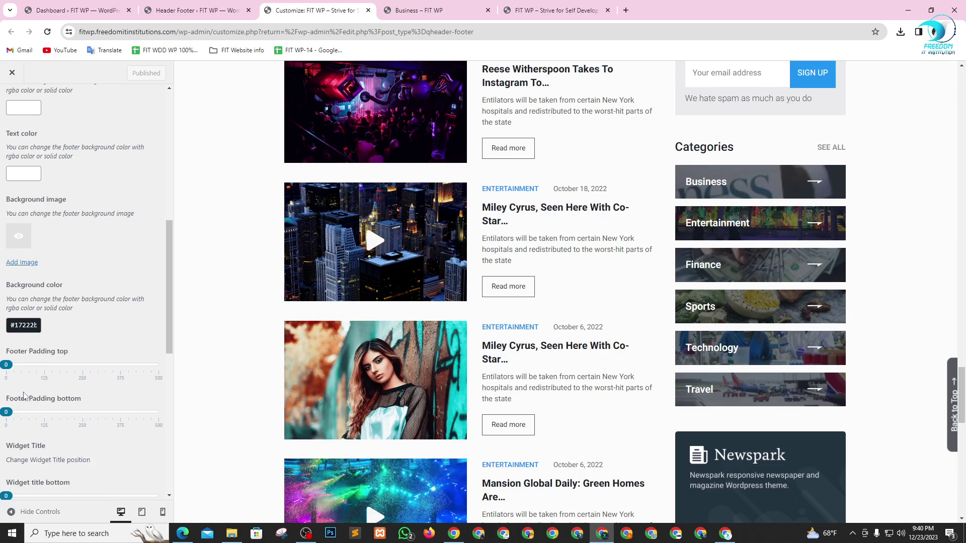
{"action": "scroll", "coordinate": [70, 430], "scroll_direction": "down", "scroll_amount": 5}
{"action": "scroll", "coordinate": [61, 412], "scroll_direction": "up", "scroll_amount": 15}
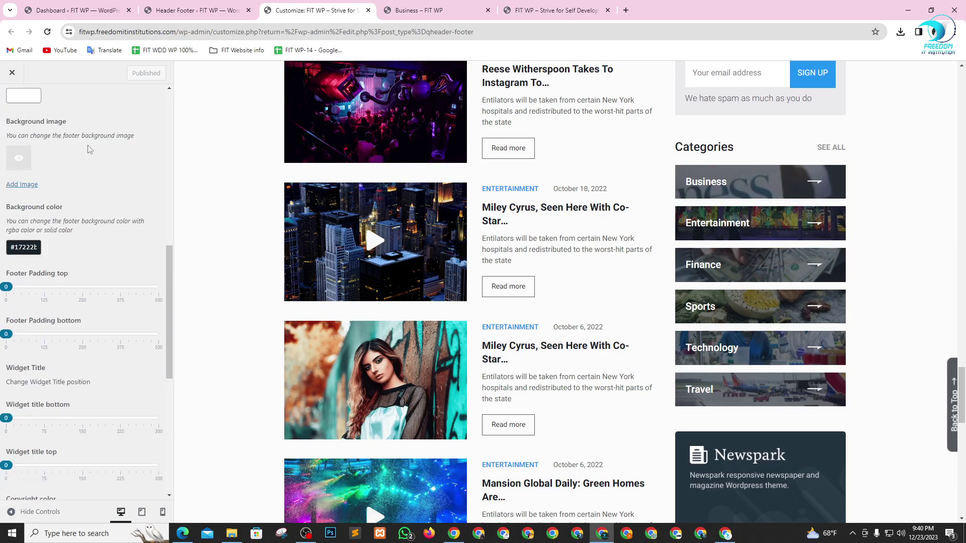
{"action": "scroll", "coordinate": [92, 136], "scroll_direction": "up", "scroll_amount": 2}
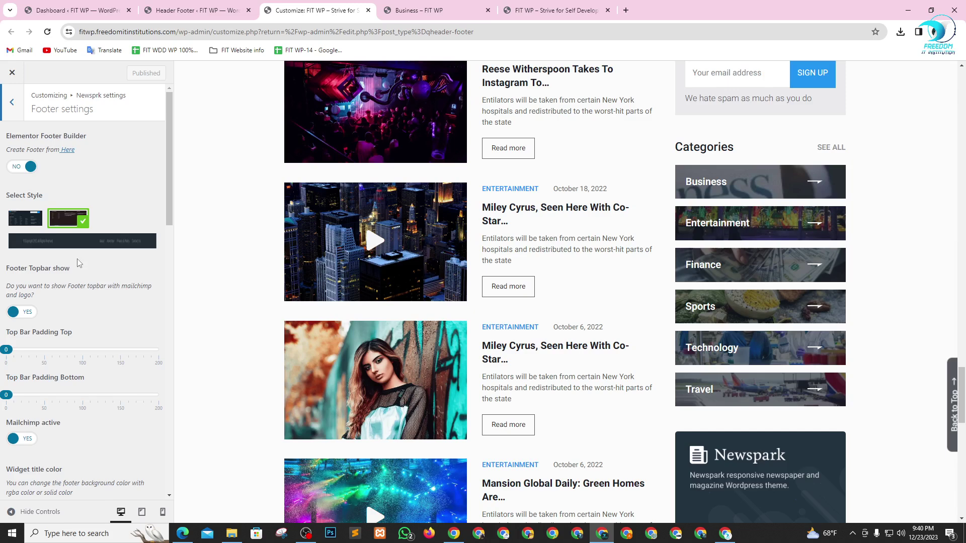
{"action": "left_click", "coordinate": [13, 104]}
{"action": "left_click", "coordinate": [13, 108]}
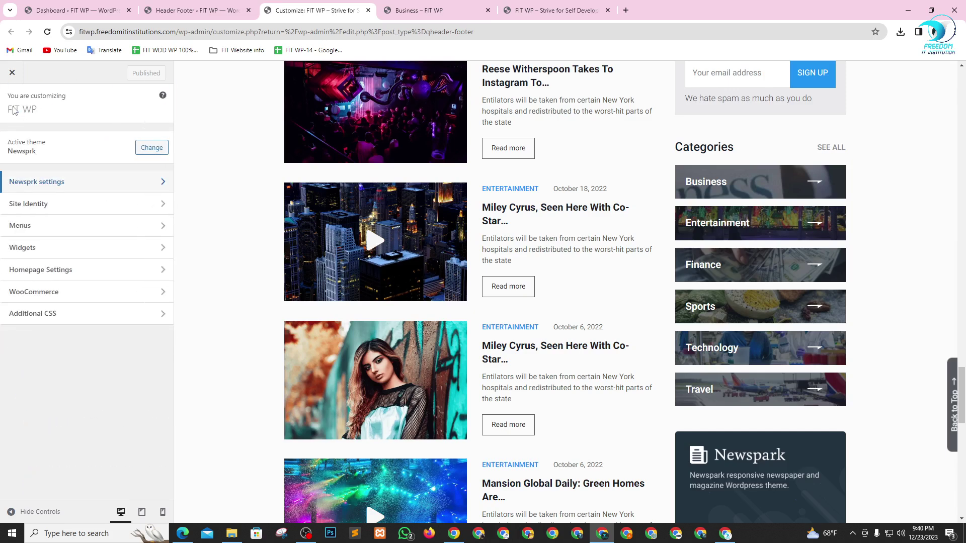
{"action": "left_click", "coordinate": [12, 75]}
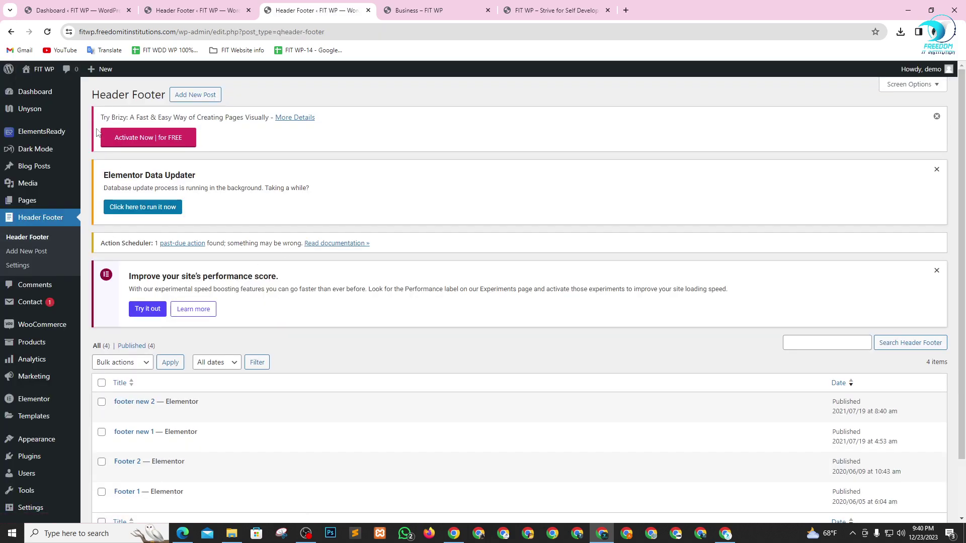
- Open the live site in a new tab, cycle the trending headlines, and inspect the Newsprk ads banner
{"action": "right_click", "coordinate": [39, 87]}
{"action": "left_click", "coordinate": [54, 97]}
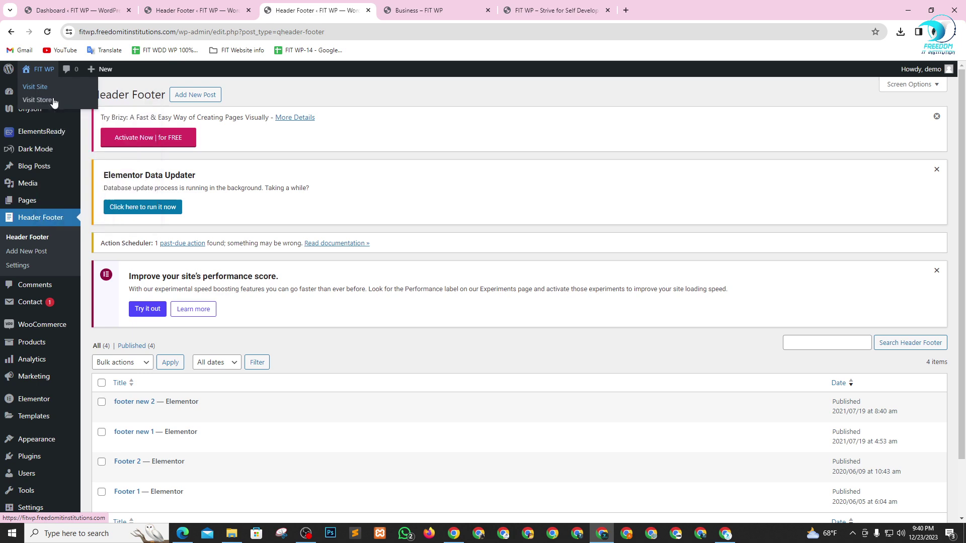
{"action": "left_click", "coordinate": [405, 15]}
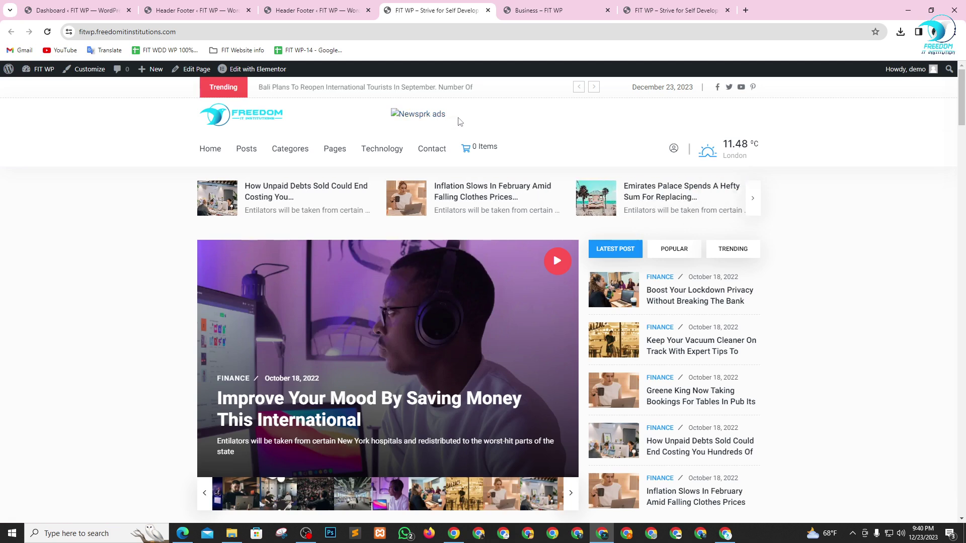
{"action": "left_click", "coordinate": [594, 88]}
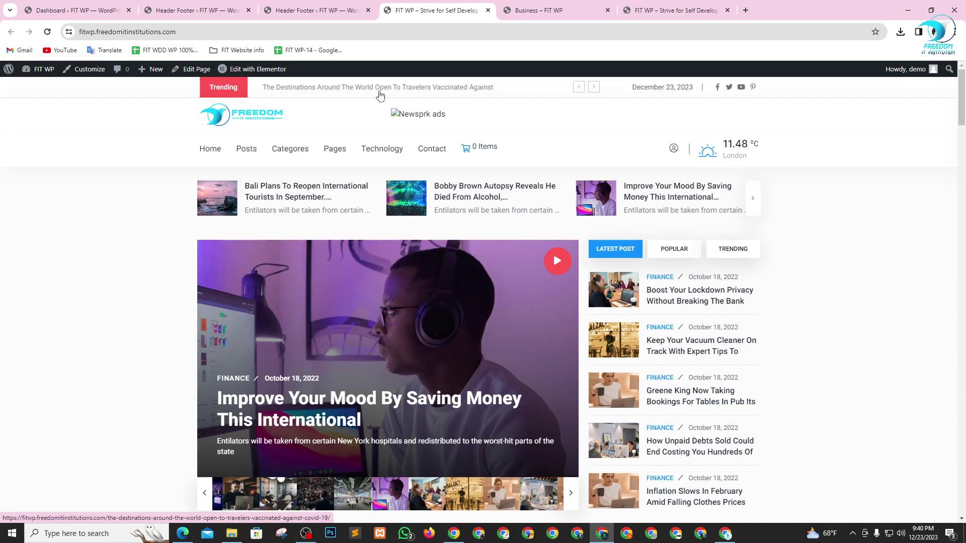
{"action": "left_click", "coordinate": [594, 87]}
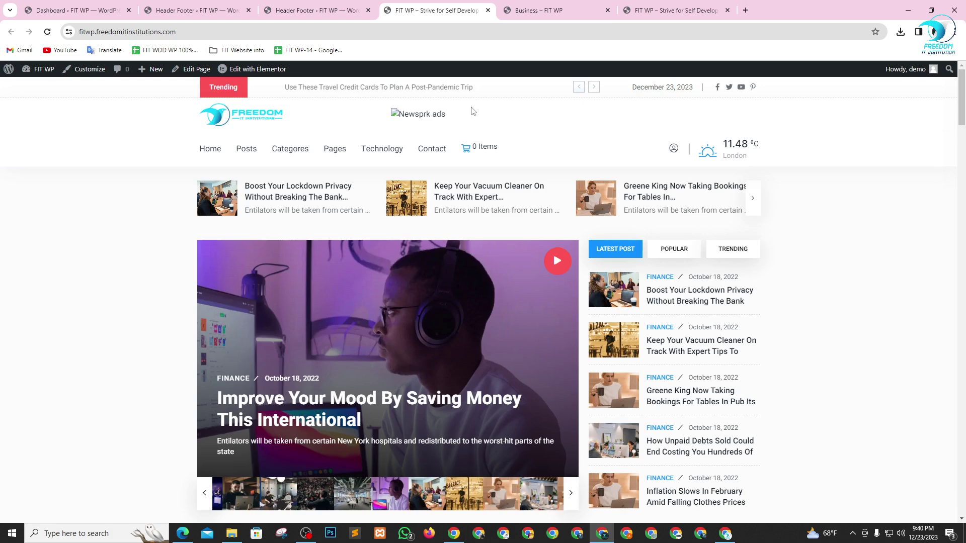
{"action": "right_click", "coordinate": [439, 116]}
{"action": "left_click", "coordinate": [471, 321]}
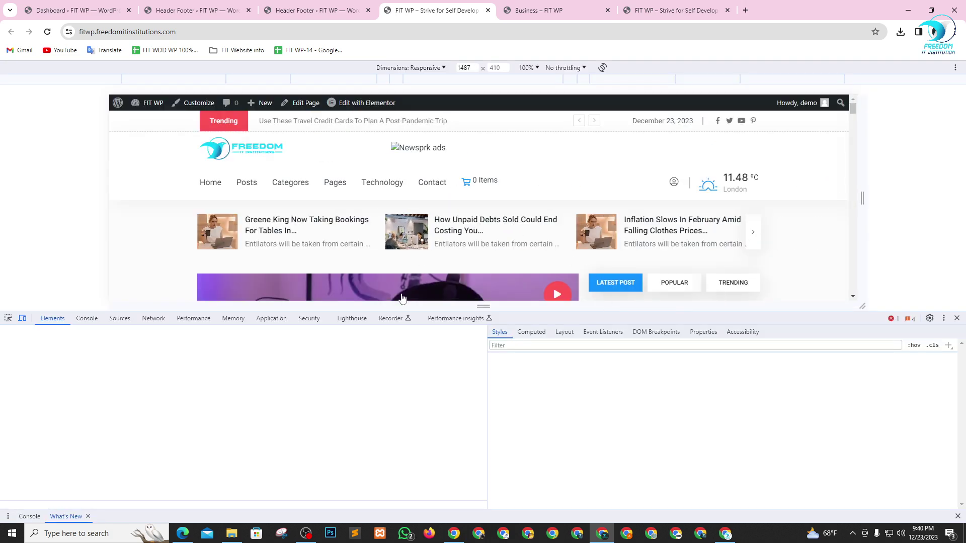
- Check the DevTools layout options, then reinspect the ad banner image's code for its src path
{"action": "left_click", "coordinate": [944, 318]}
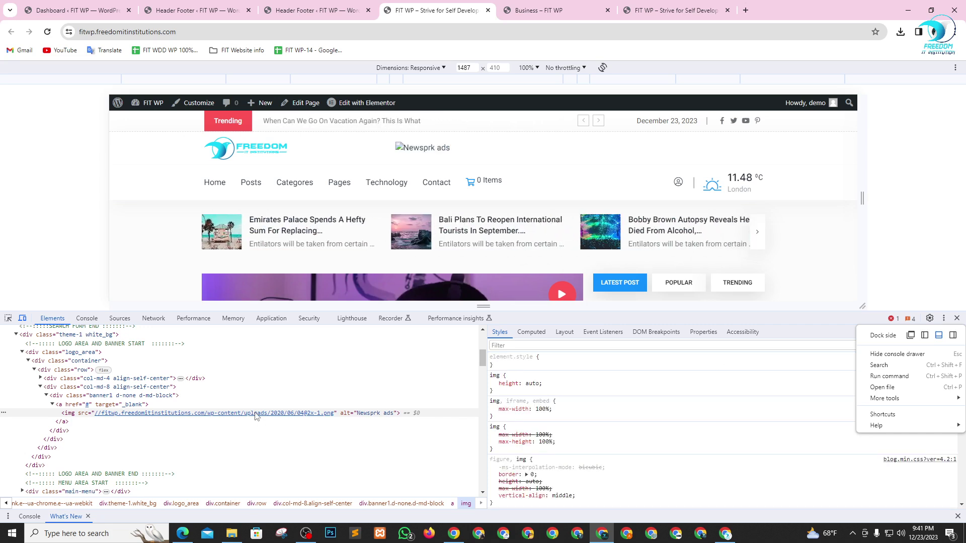
{"action": "left_click", "coordinate": [255, 416]}
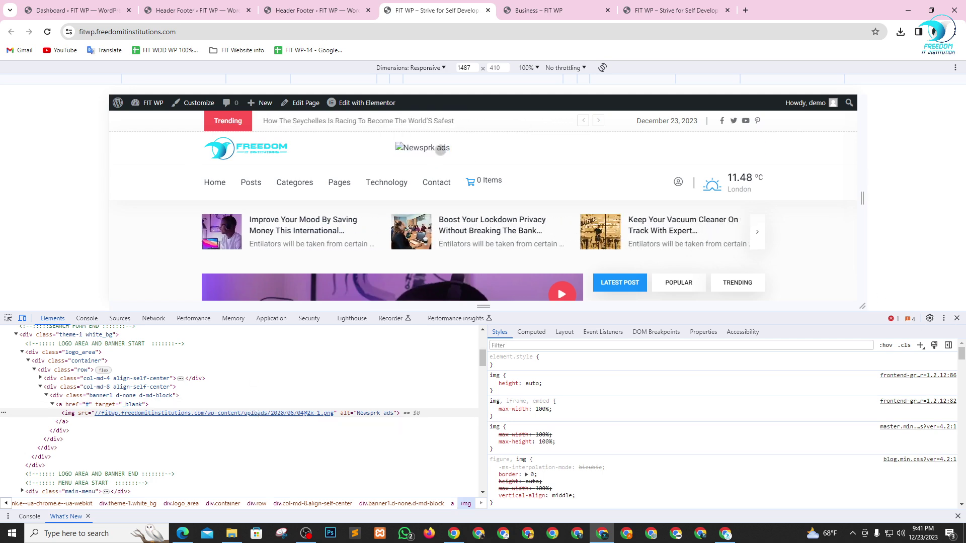
{"action": "key", "text": "F12"}
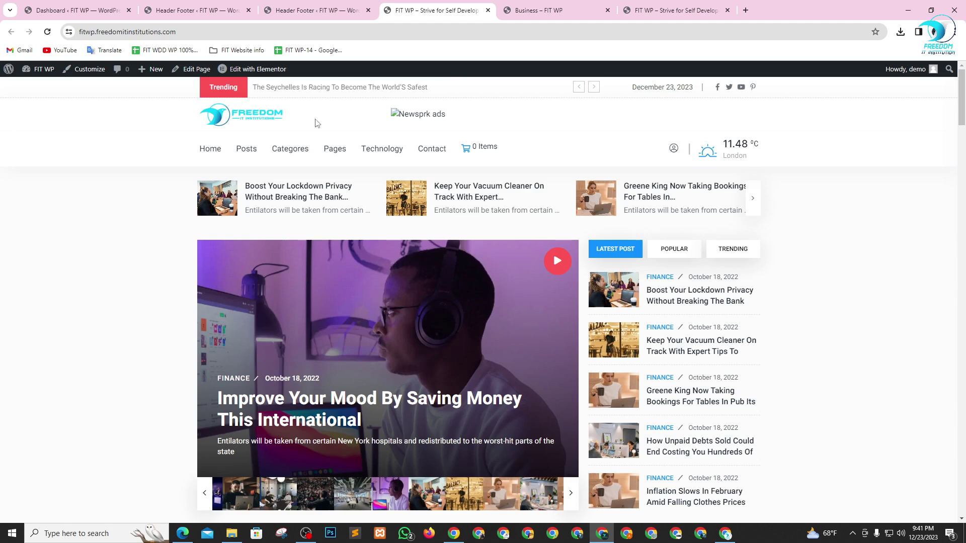
{"action": "right_click", "coordinate": [407, 119]}
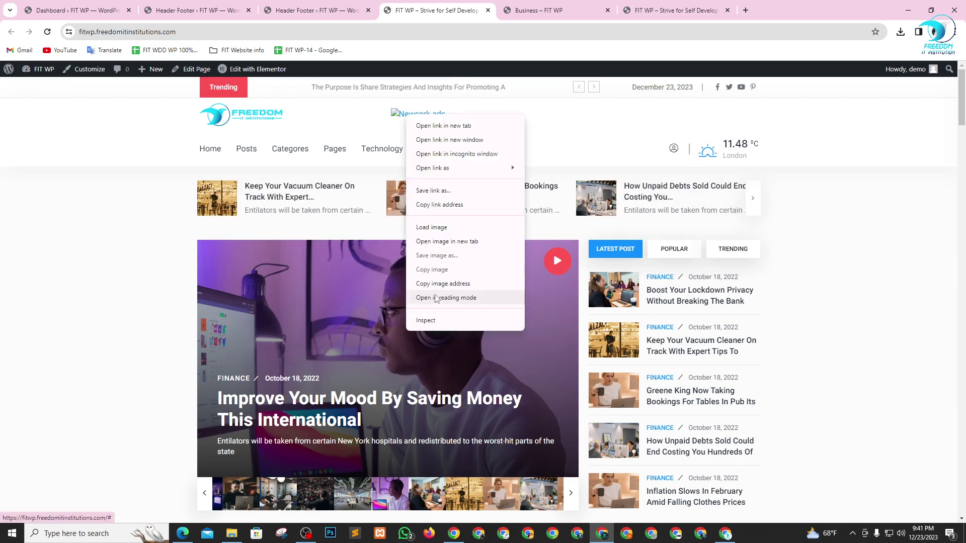
{"action": "left_click", "coordinate": [436, 319]}
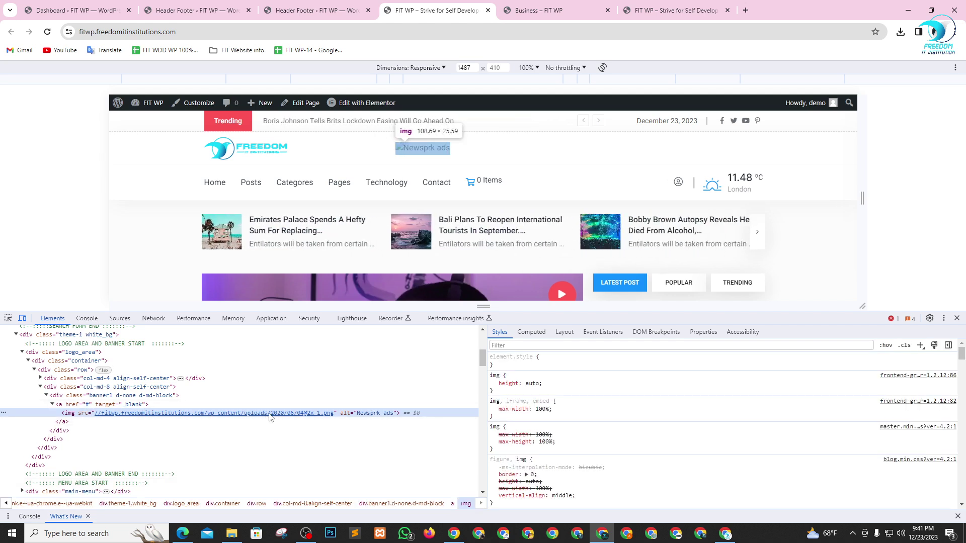
- Close DevTools, reload the front page, and go back to the Dashboard tab
{"action": "left_click", "coordinate": [956, 318]}
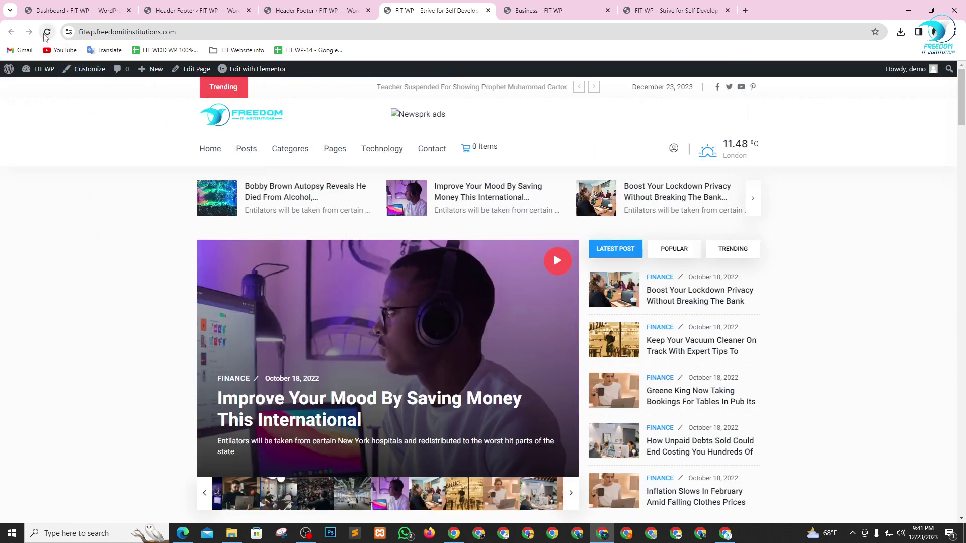
{"action": "left_click", "coordinate": [46, 32]}
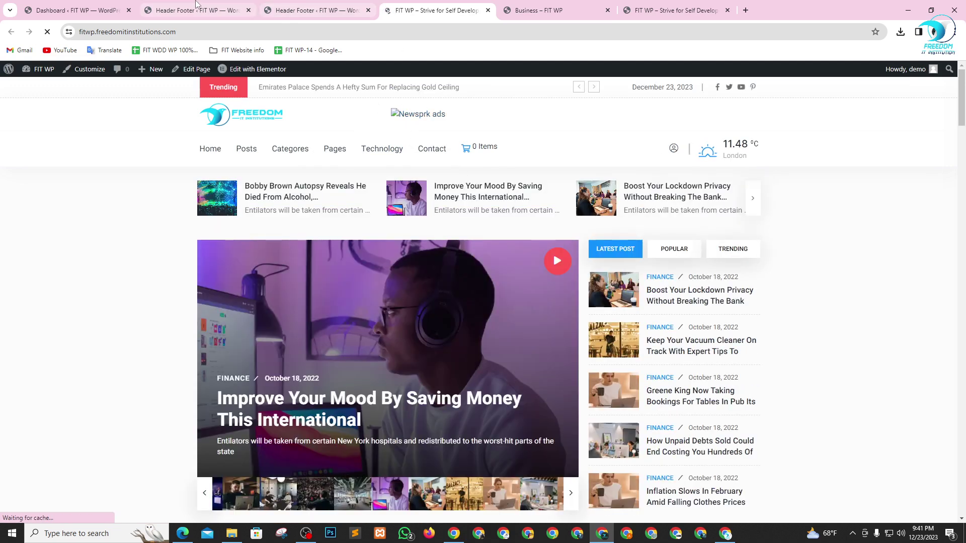
{"action": "left_click", "coordinate": [71, 10]}
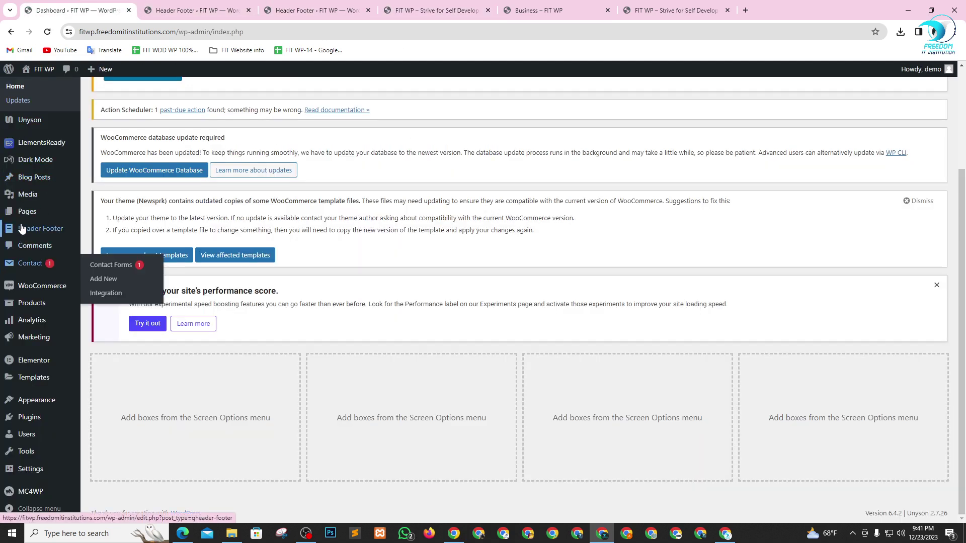
- Open the Media Library and compare it with the site's front page and Business category page
{"action": "mouse_move", "coordinate": [36, 231]}
{"action": "mouse_move", "coordinate": [23, 197]}
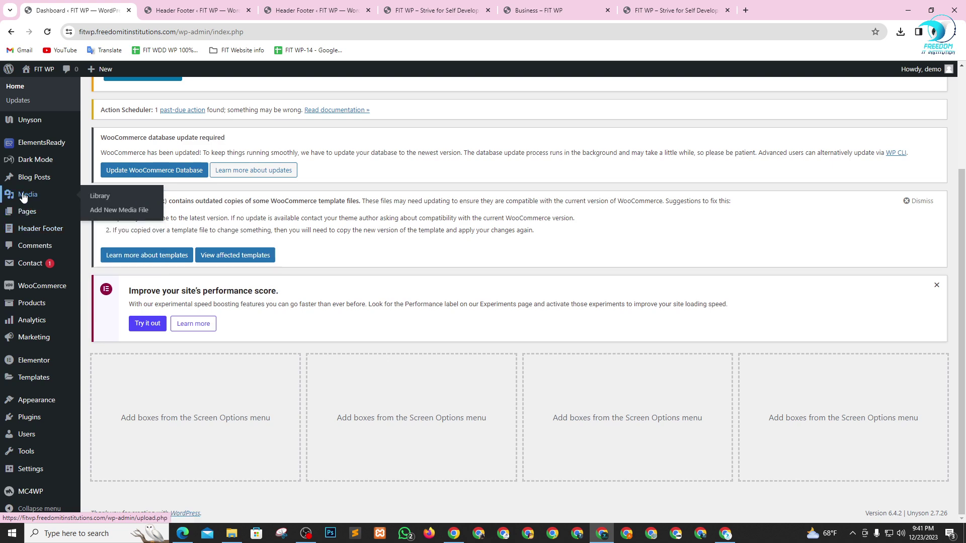
{"action": "left_click", "coordinate": [103, 196]}
{"action": "left_click", "coordinate": [436, 6]}
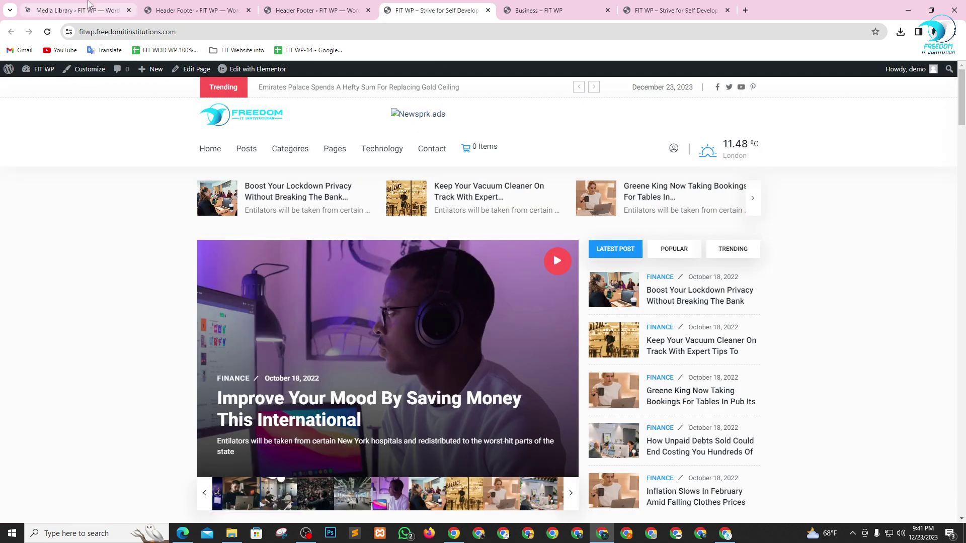
{"action": "left_click", "coordinate": [88, 3]}
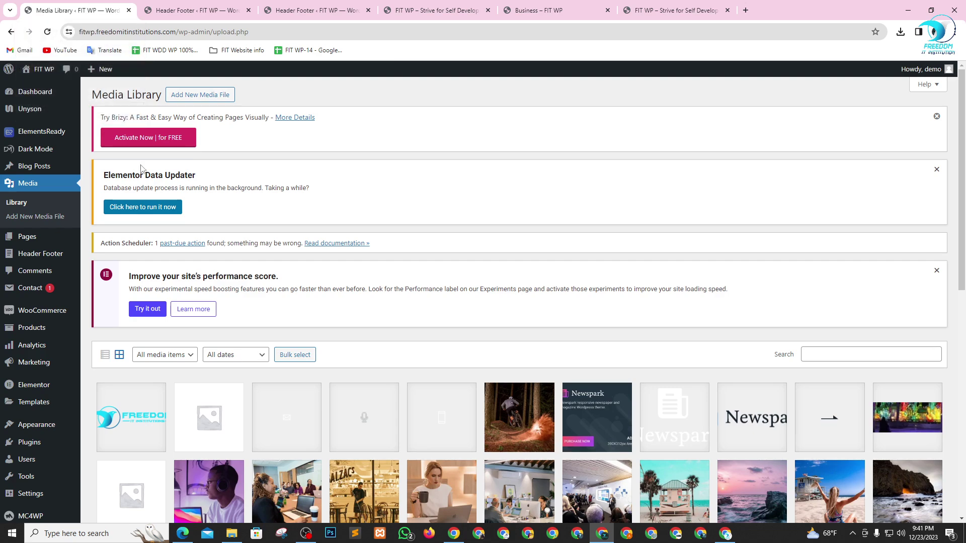
{"action": "scroll", "coordinate": [378, 342], "scroll_direction": "down", "scroll_amount": 4}
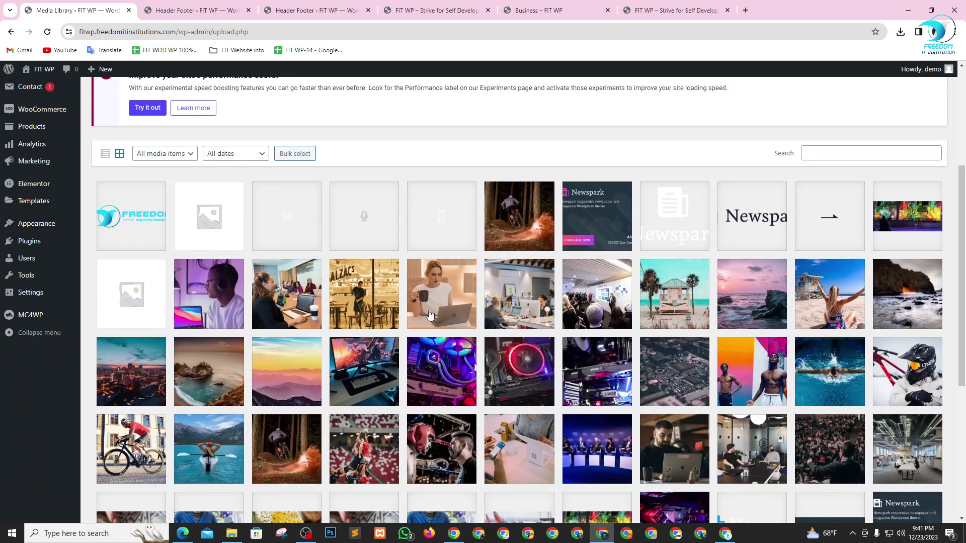
{"action": "scroll", "coordinate": [429, 315], "scroll_direction": "up", "scroll_amount": 1}
{"action": "left_click", "coordinate": [420, 6]}
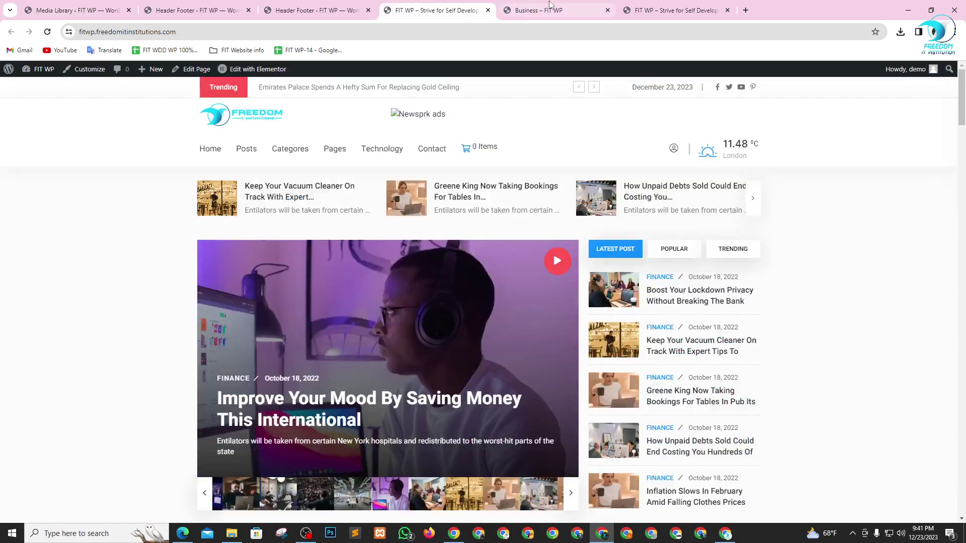
{"action": "left_click", "coordinate": [550, 5]}
{"action": "left_click", "coordinate": [646, 6]}
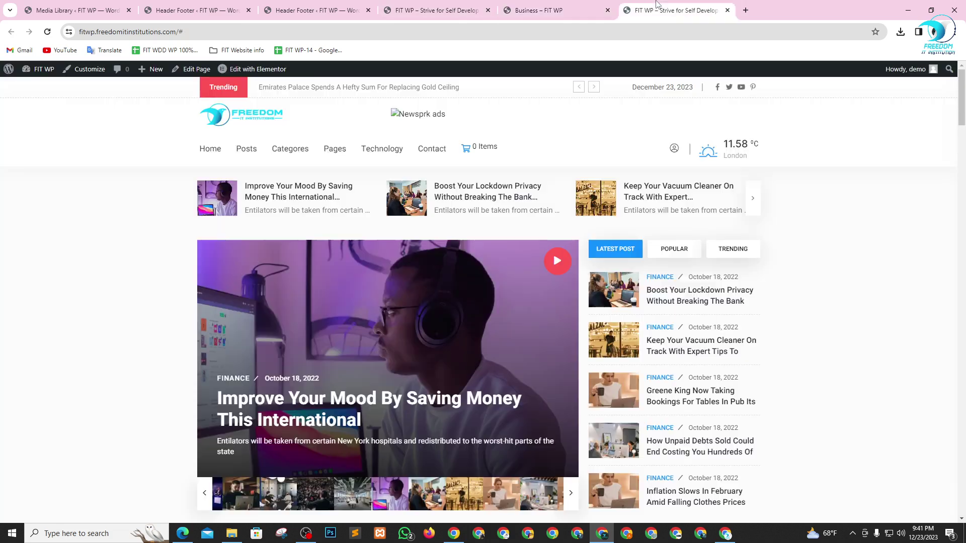
{"action": "right_click", "coordinate": [411, 115]}
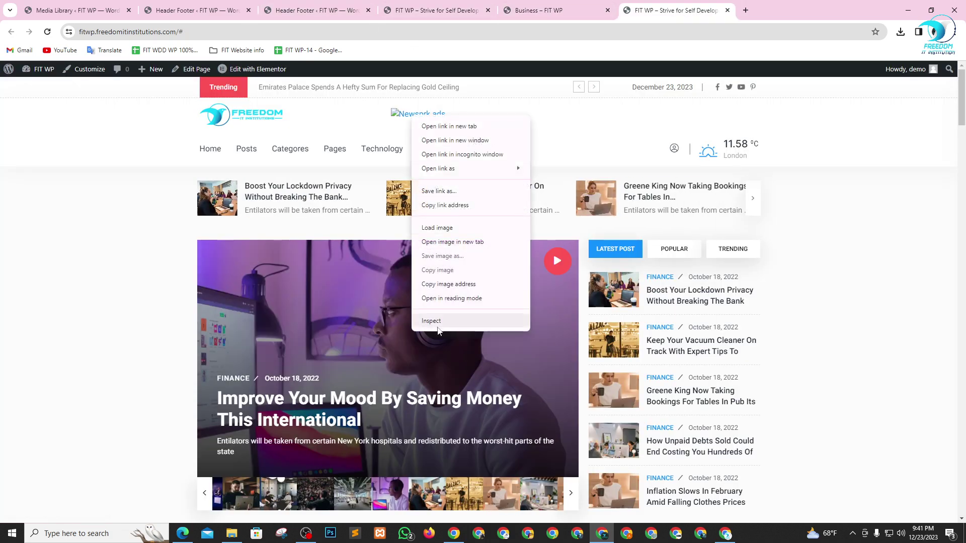
{"action": "left_click", "coordinate": [434, 323]}
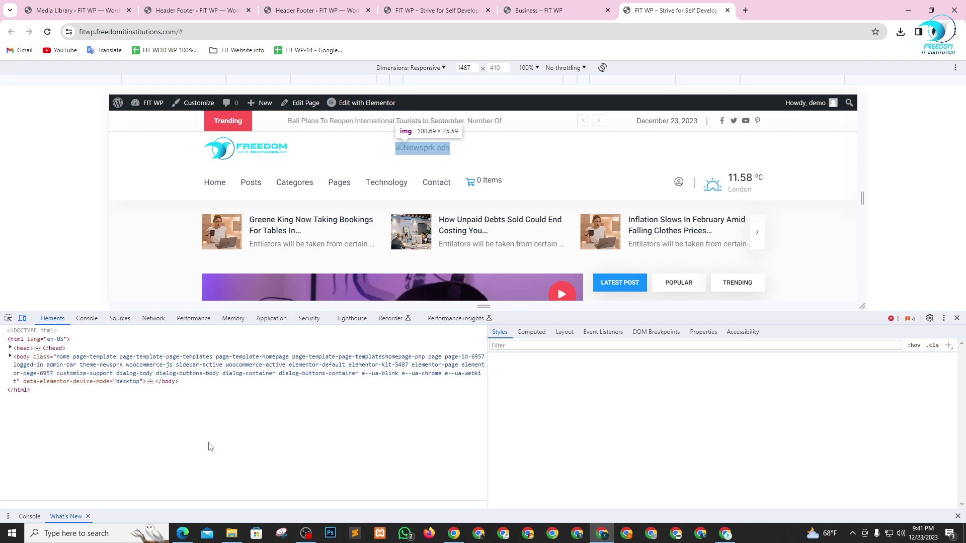
{"action": "double_click", "coordinate": [318, 413]}
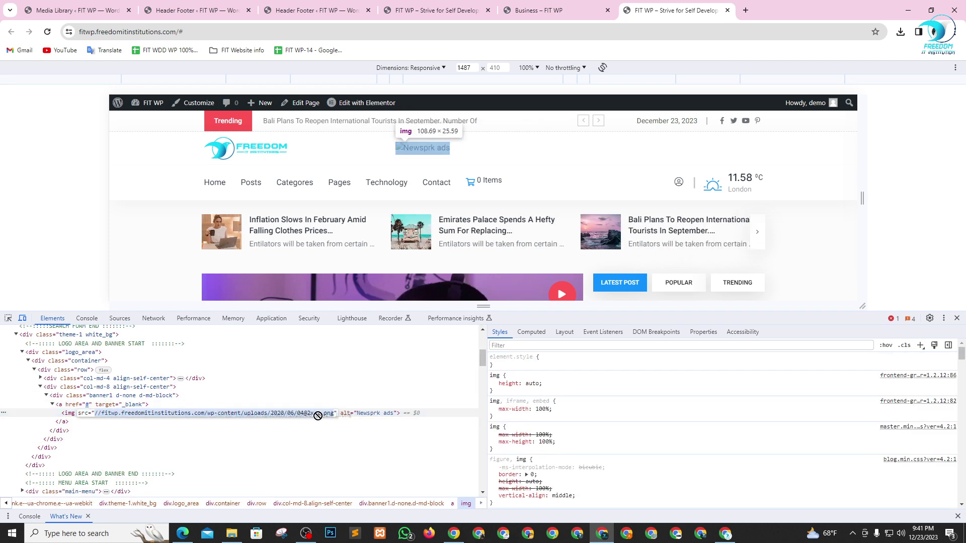
{"action": "left_click", "coordinate": [331, 414]}
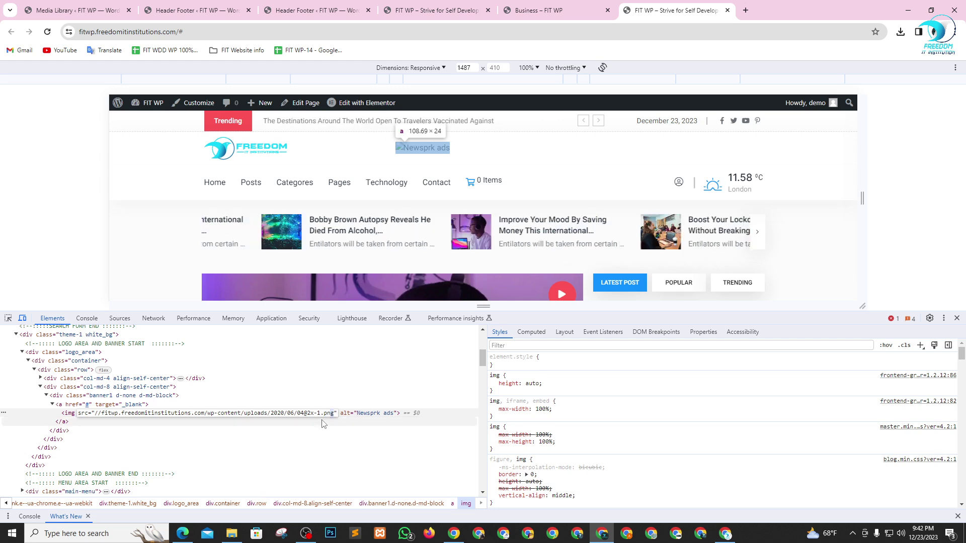
{"action": "key", "text": "ctrl+shift+Left"}
{"action": "key", "text": "ctrl+shift+Left"}
{"action": "key", "text": "ctrl+shift+Left"}
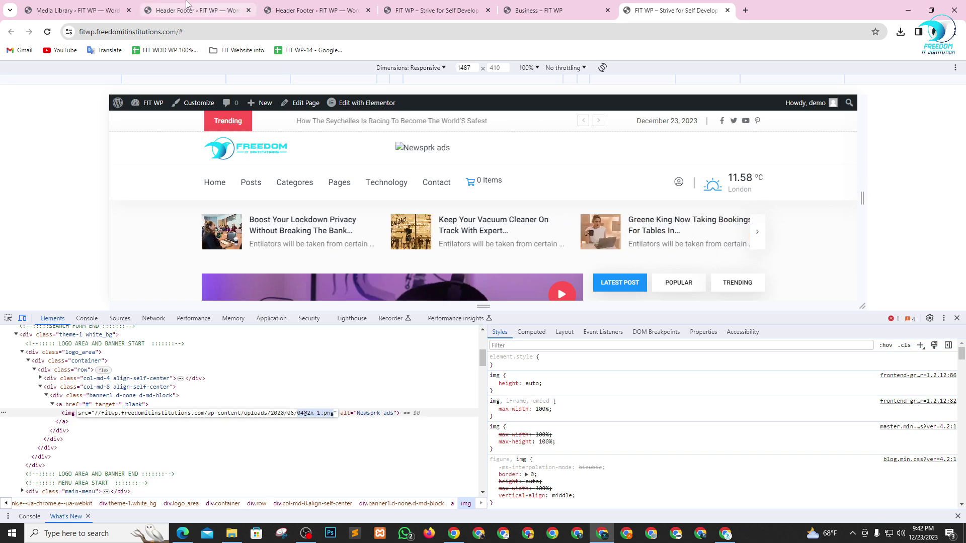
{"action": "left_click", "coordinate": [76, 10]}
{"action": "key", "text": "alt+Tab"}
{"action": "key", "text": "alt+Tab"}
{"action": "key", "text": "alt+Tab"}
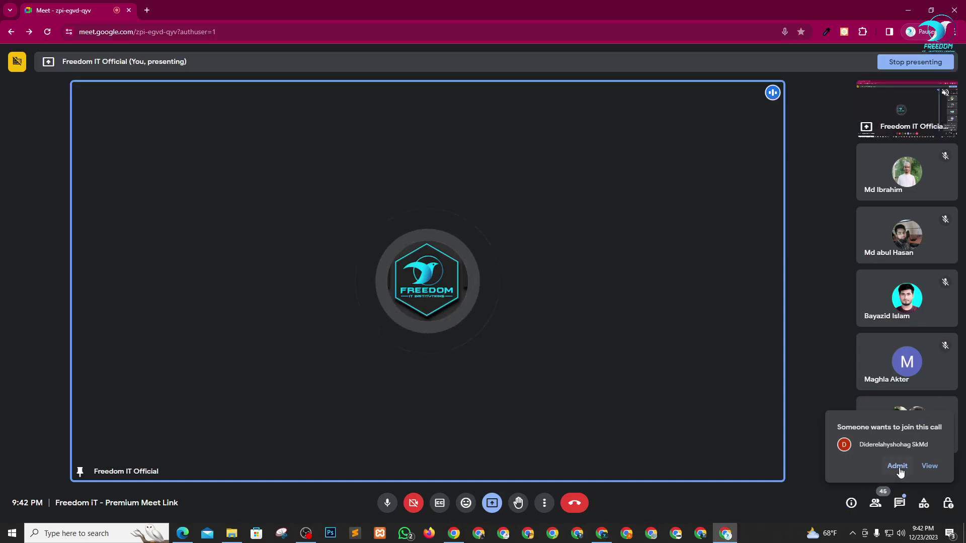
{"action": "left_click", "coordinate": [897, 466]}
{"action": "key", "text": "alt+Tab"}
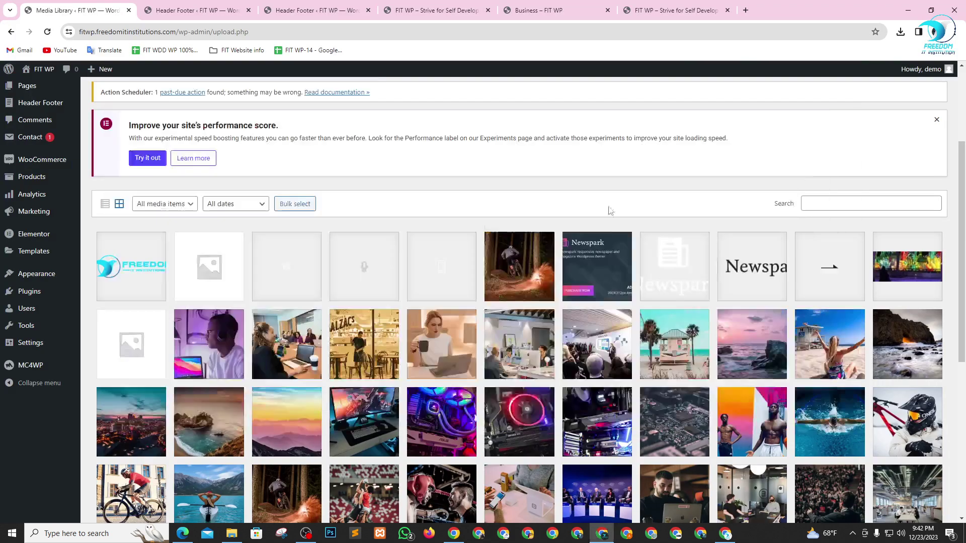
{"action": "left_click", "coordinate": [849, 204]}
{"action": "key", "text": "ctrl+v"}
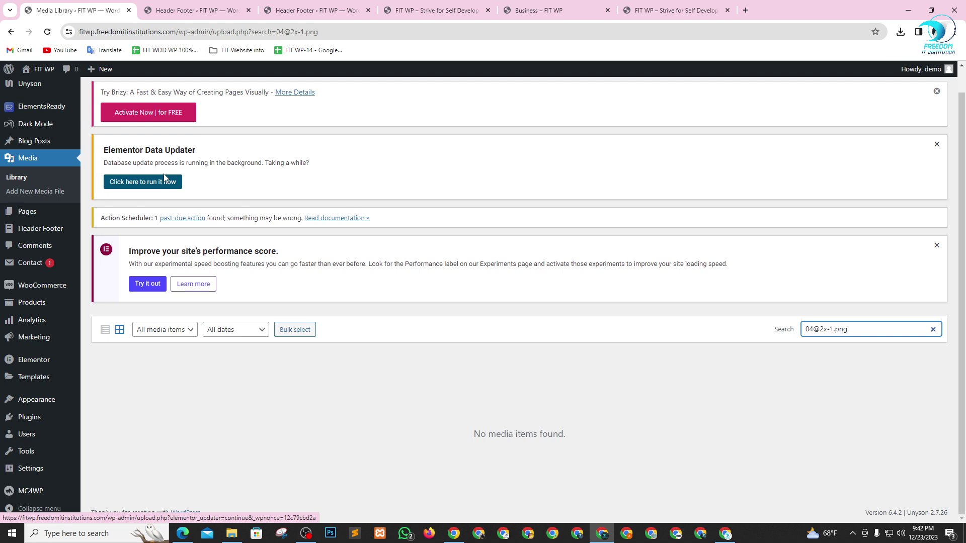
- Open the Header Footer posts list from the admin menu
{"action": "mouse_move", "coordinate": [42, 107]}
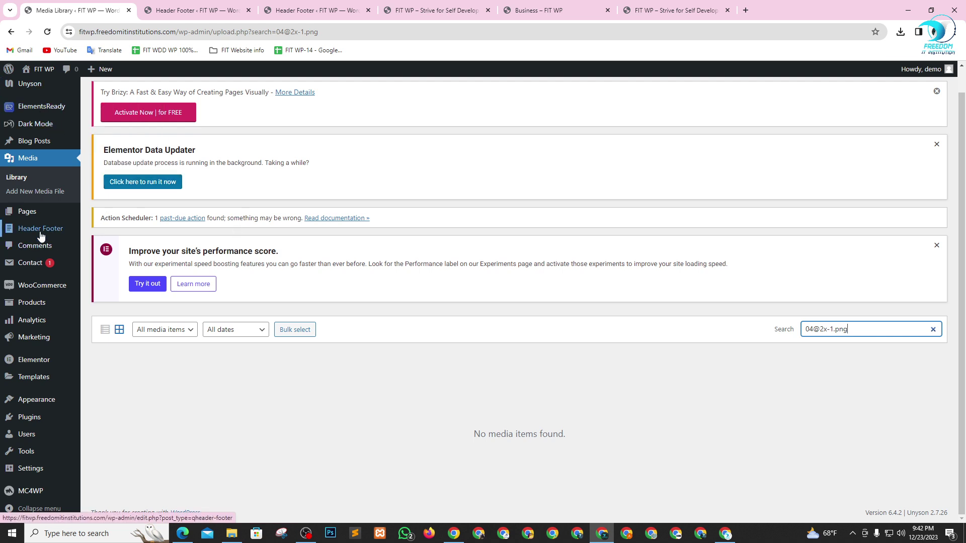
{"action": "mouse_move", "coordinate": [38, 235]}
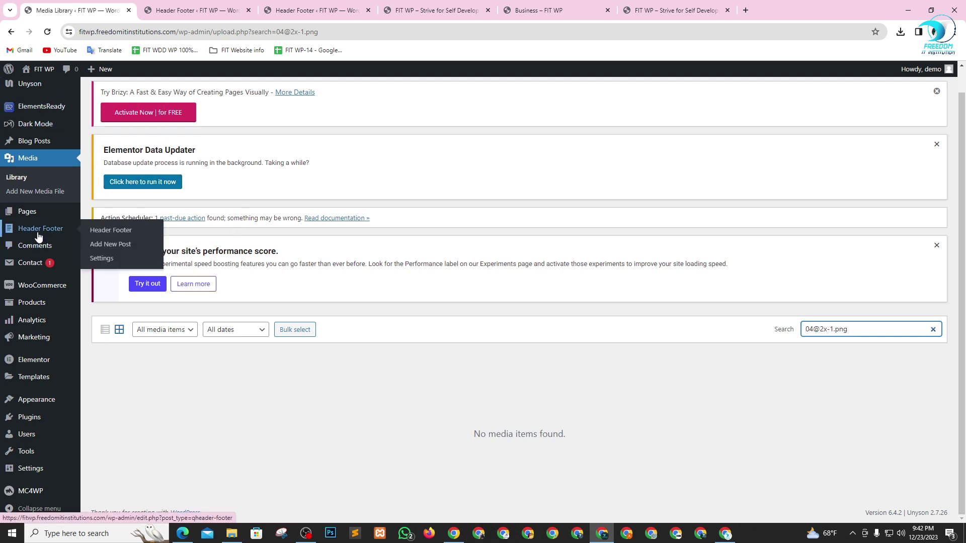
{"action": "left_click", "coordinate": [107, 233]}
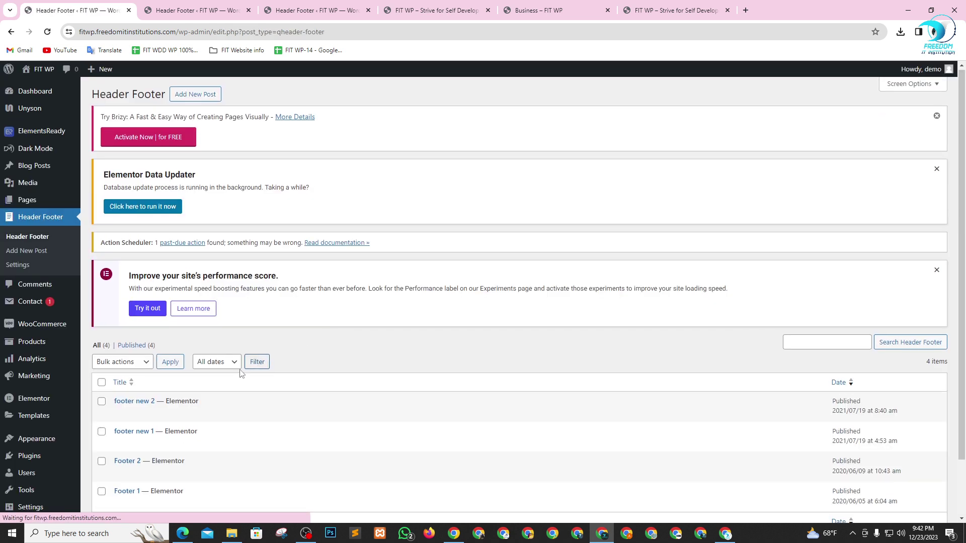
- Filter the Header Footer list to published posts and glance at the front page with the inspector
{"action": "scroll", "coordinate": [154, 339], "scroll_direction": "down", "scroll_amount": 1}
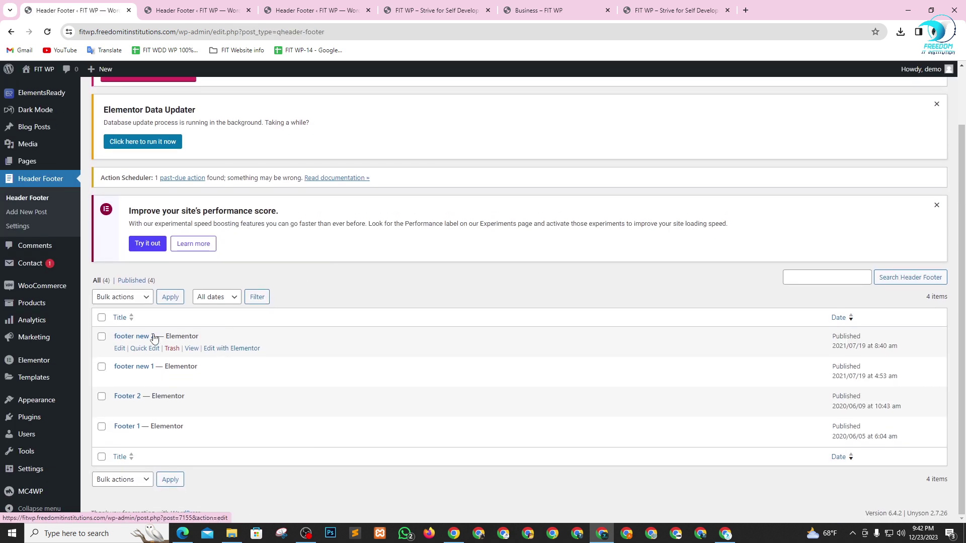
{"action": "left_click", "coordinate": [135, 282]}
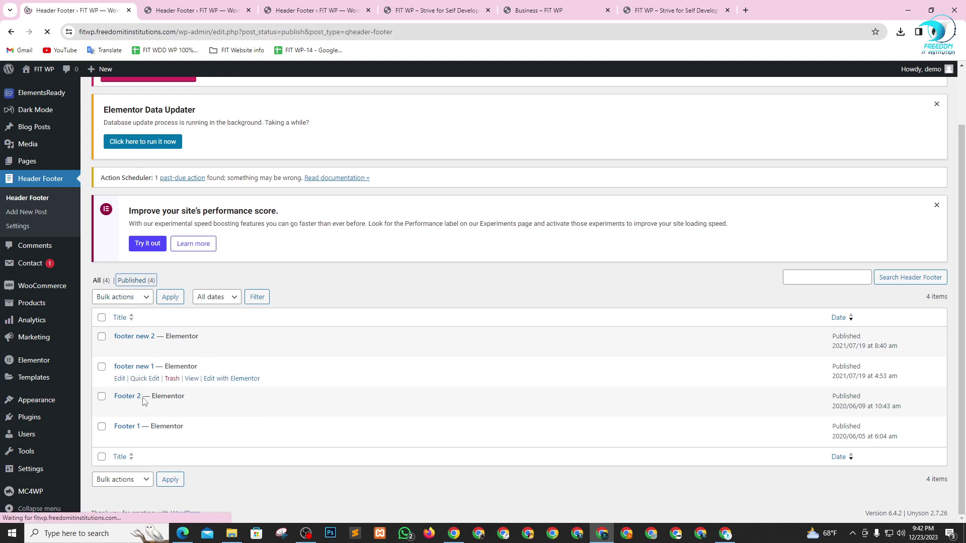
{"action": "scroll", "coordinate": [154, 453], "scroll_direction": "down", "scroll_amount": 1}
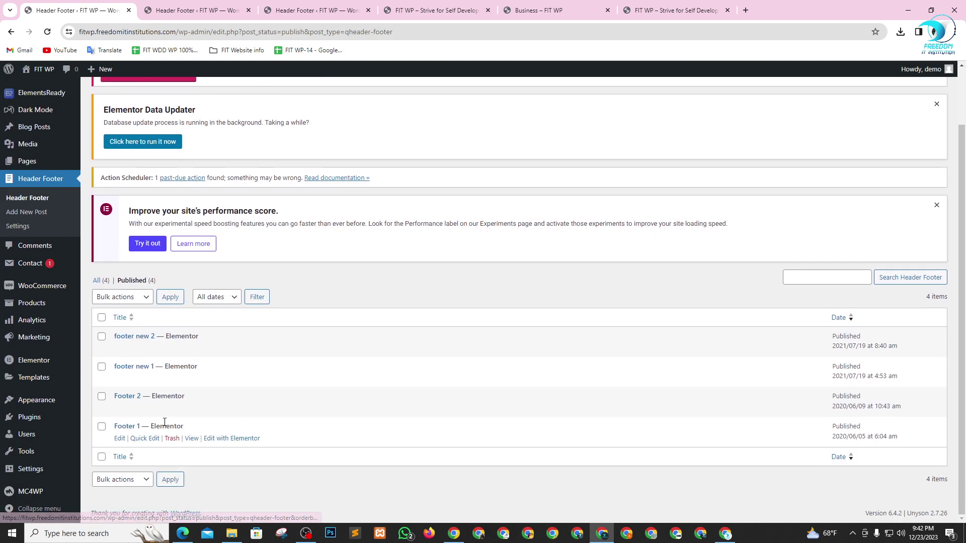
{"action": "left_click", "coordinate": [669, 10]}
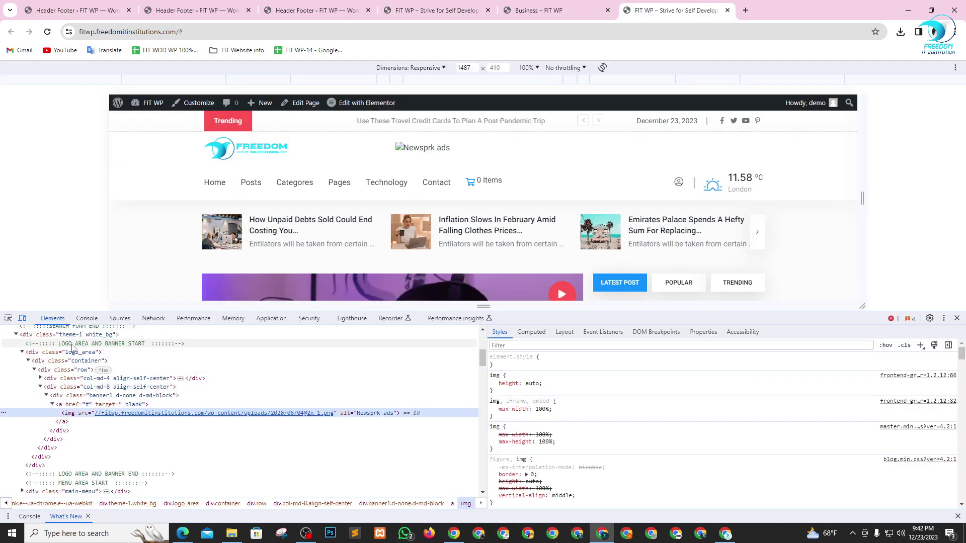
{"action": "left_click", "coordinate": [95, 4]}
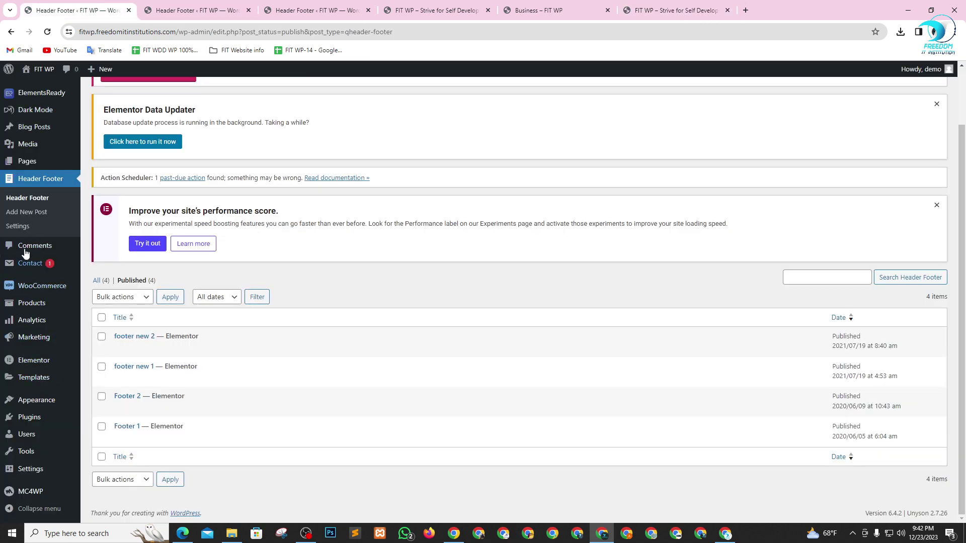
- Open Appearance > Customize in a new tab and switch to it
{"action": "mouse_move", "coordinate": [34, 401]}
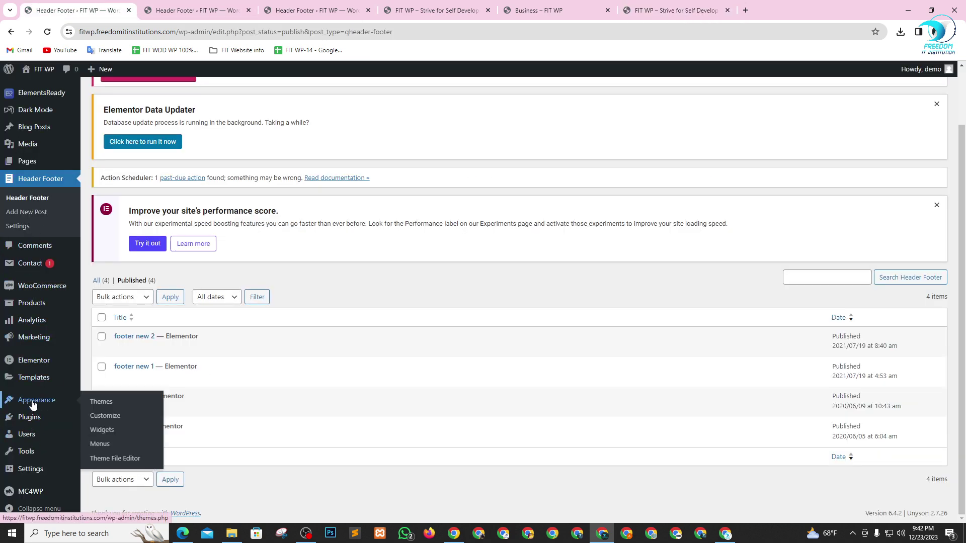
{"action": "right_click", "coordinate": [104, 419]}
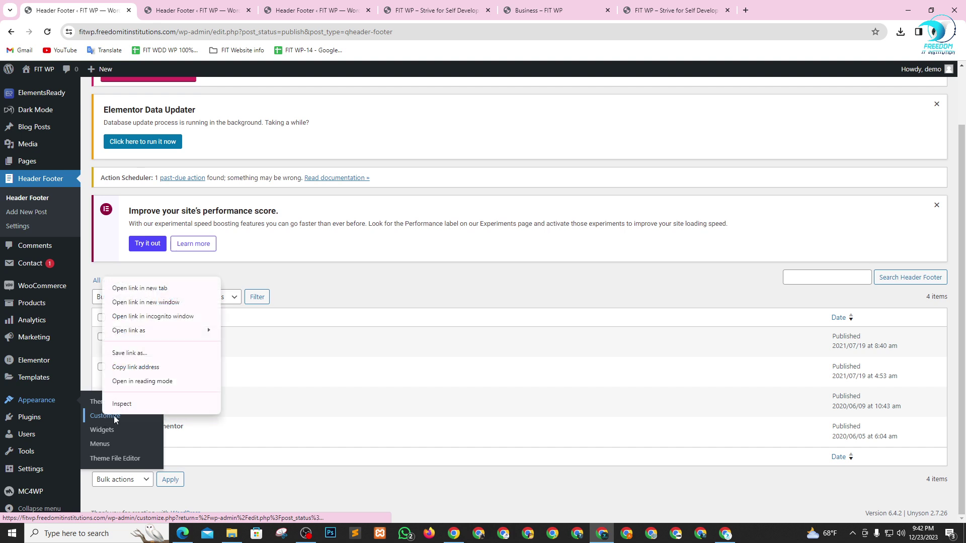
{"action": "left_click", "coordinate": [126, 289]}
{"action": "left_click", "coordinate": [188, 5]}
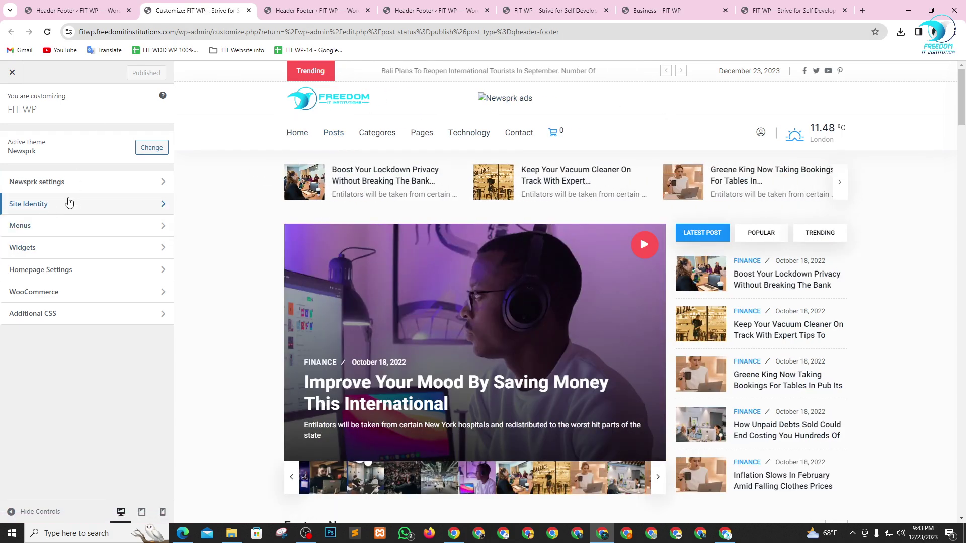
- In Newsprk General settings, toggle Logo text on then off, review the options, and publish
{"action": "left_click", "coordinate": [93, 186]}
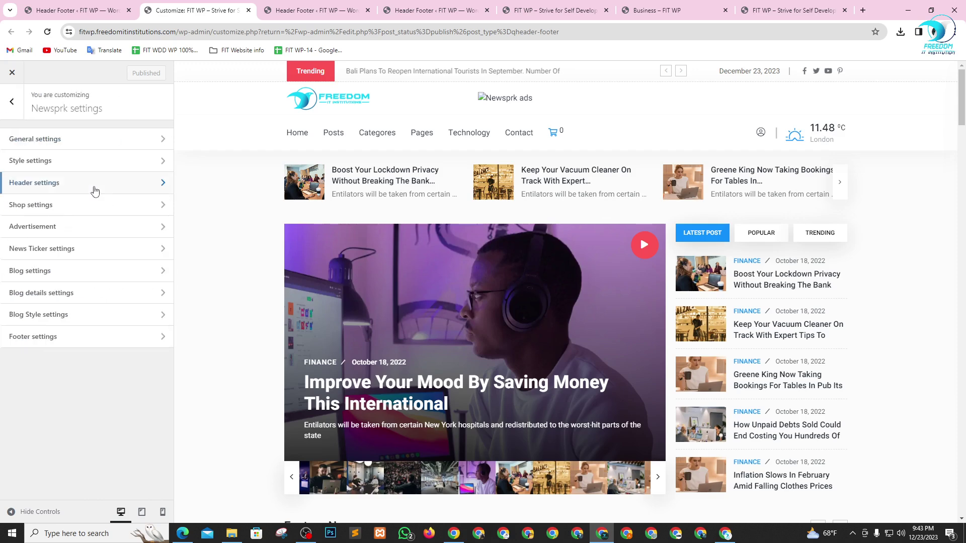
{"action": "left_click", "coordinate": [81, 142]}
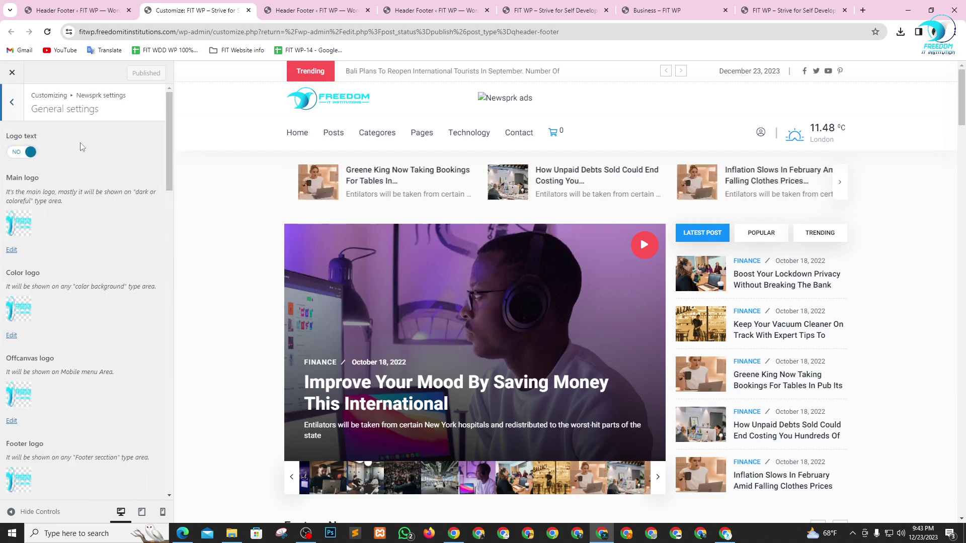
{"action": "left_click", "coordinate": [25, 156]}
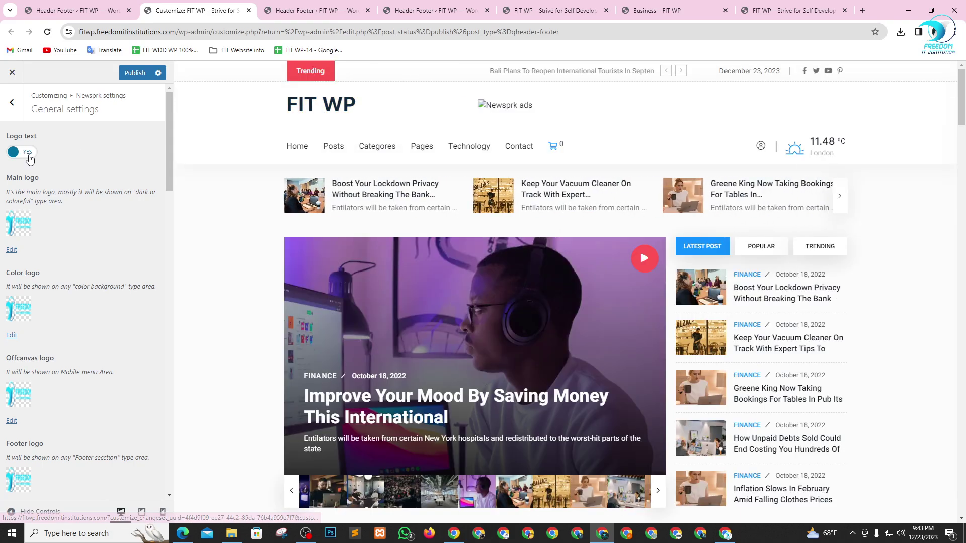
{"action": "left_click", "coordinate": [23, 153]}
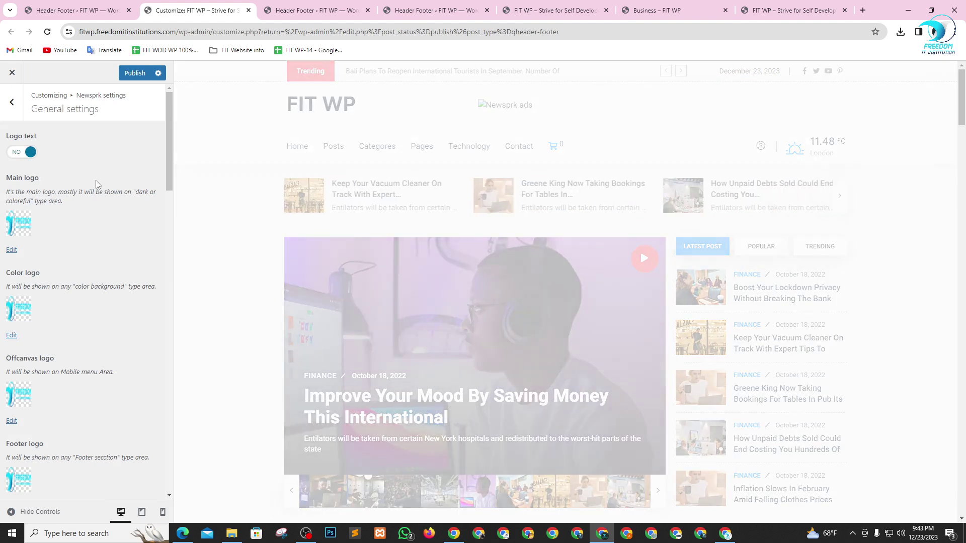
{"action": "scroll", "coordinate": [21, 207], "scroll_direction": "down", "scroll_amount": 4}
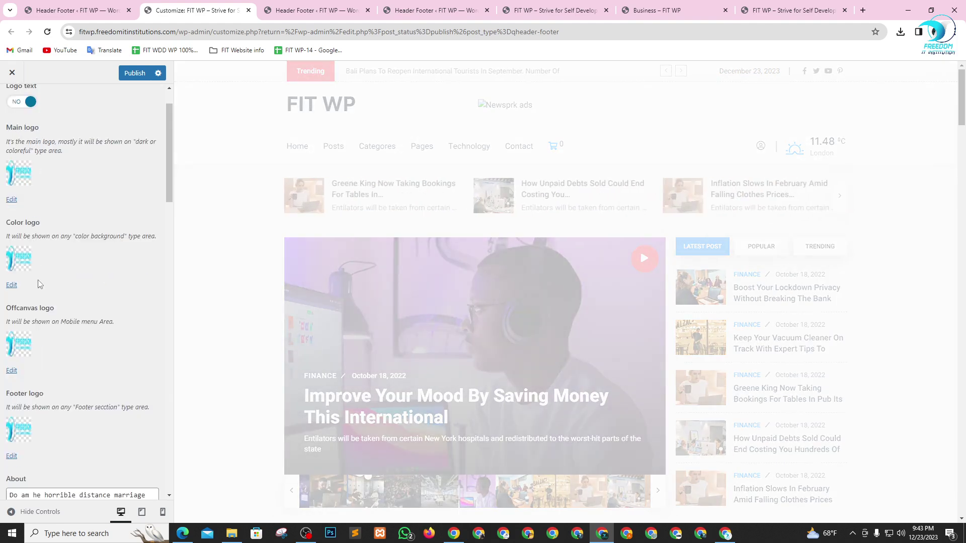
{"action": "scroll", "coordinate": [48, 303], "scroll_direction": "down", "scroll_amount": 5}
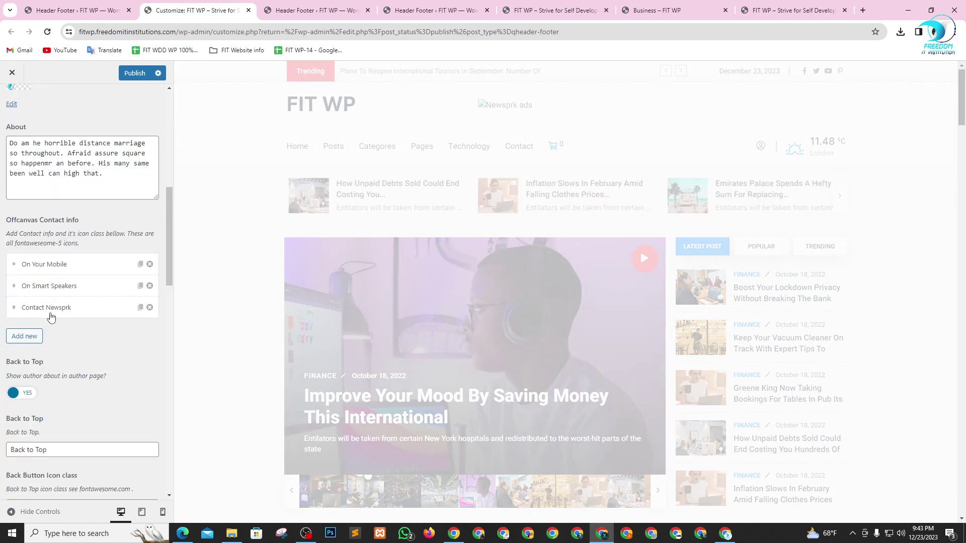
{"action": "scroll", "coordinate": [296, 222], "scroll_direction": "down", "scroll_amount": 2}
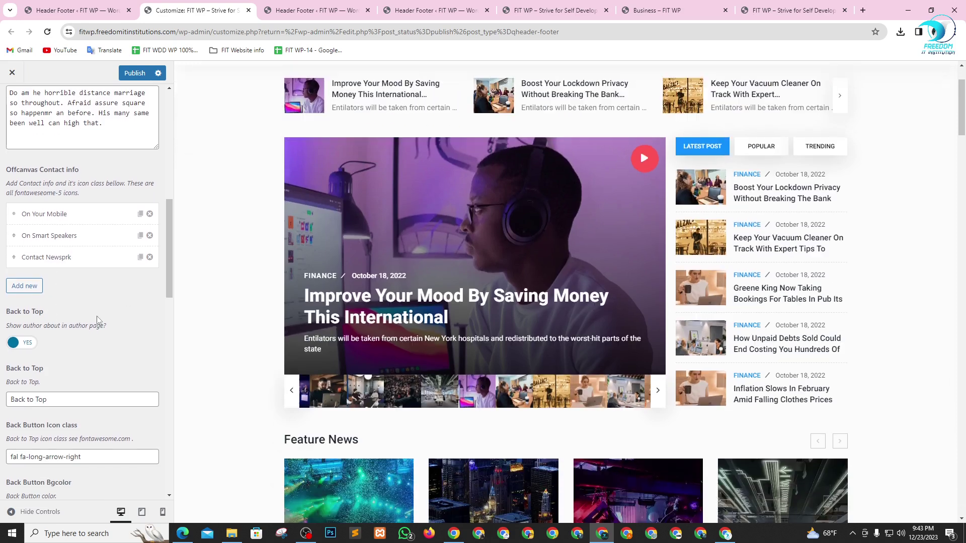
{"action": "scroll", "coordinate": [97, 316], "scroll_direction": "down", "scroll_amount": 1}
{"action": "scroll", "coordinate": [78, 443], "scroll_direction": "down", "scroll_amount": 6}
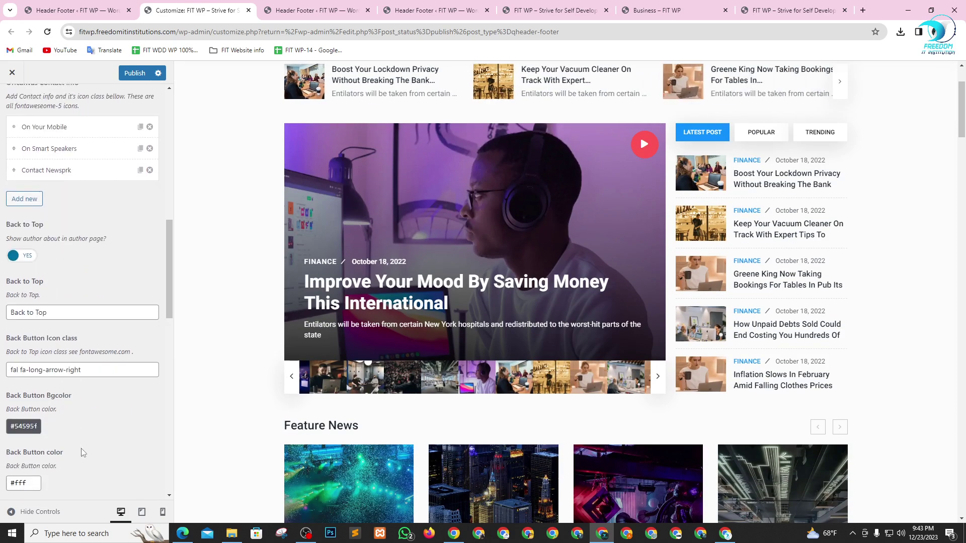
{"action": "scroll", "coordinate": [80, 446], "scroll_direction": "down", "scroll_amount": 9}
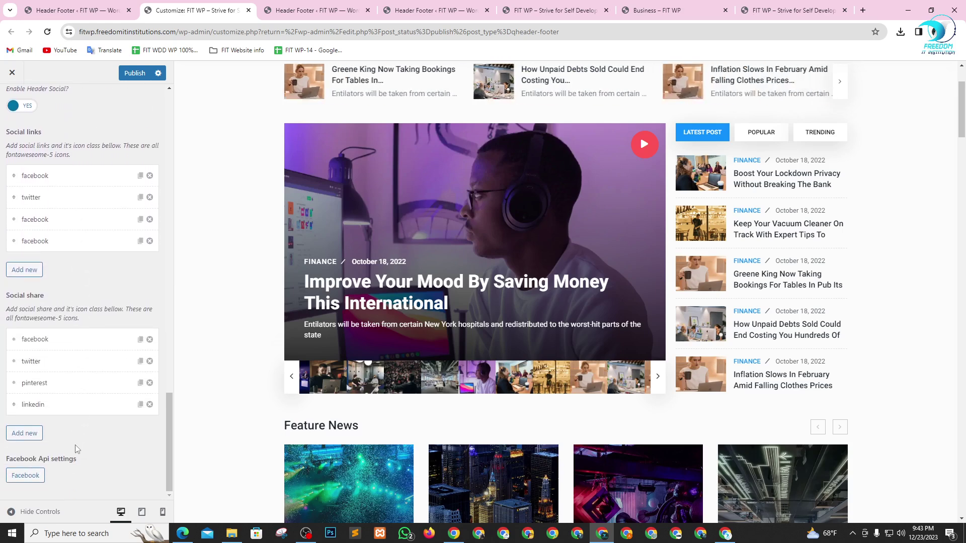
{"action": "scroll", "coordinate": [78, 447], "scroll_direction": "up", "scroll_amount": 6}
{"action": "scroll", "coordinate": [71, 308], "scroll_direction": "down", "scroll_amount": 8}
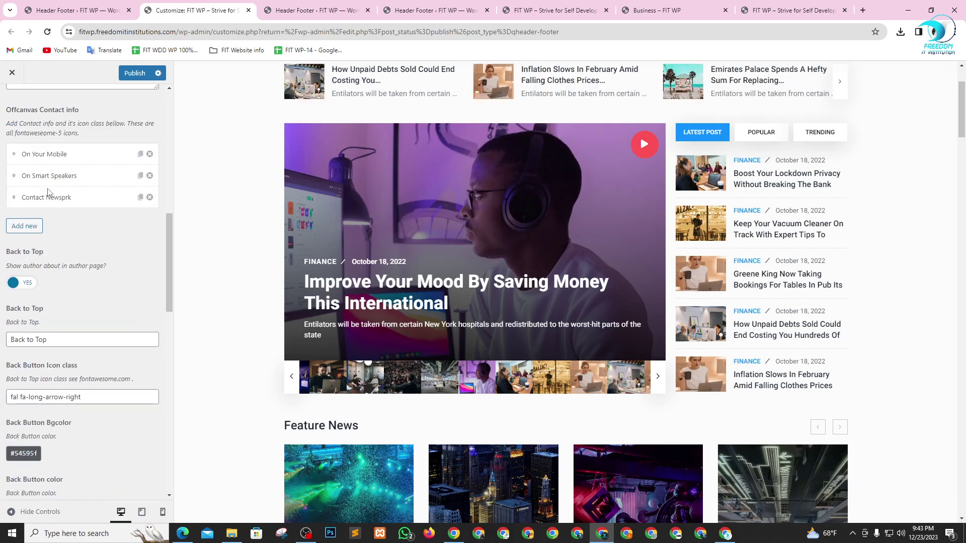
{"action": "scroll", "coordinate": [71, 179], "scroll_direction": "up", "scroll_amount": 20}
{"action": "left_click", "coordinate": [131, 74]}
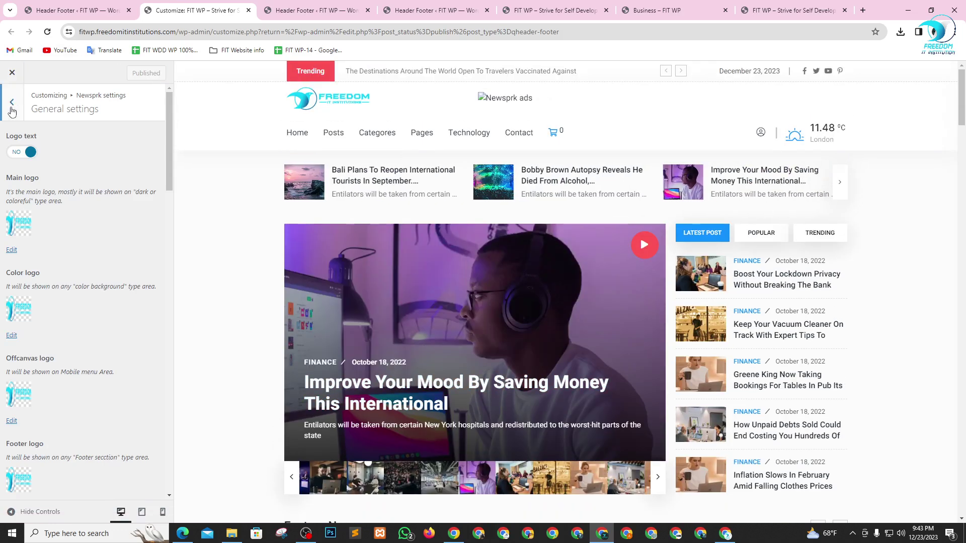
- Look through the Newsprk Style settings and go back to the settings sections
{"action": "left_click", "coordinate": [12, 102]}
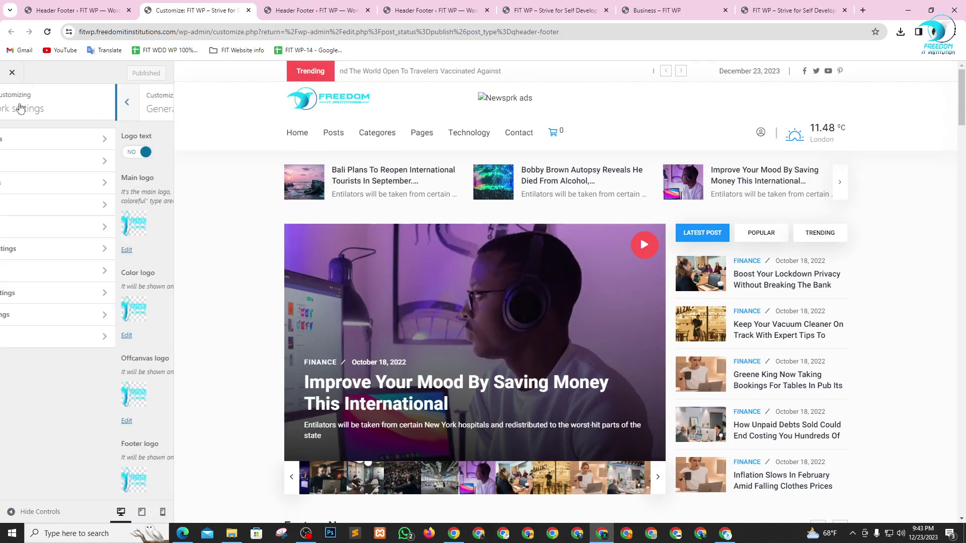
{"action": "left_click", "coordinate": [86, 166]}
{"action": "scroll", "coordinate": [75, 219], "scroll_direction": "down", "scroll_amount": 20}
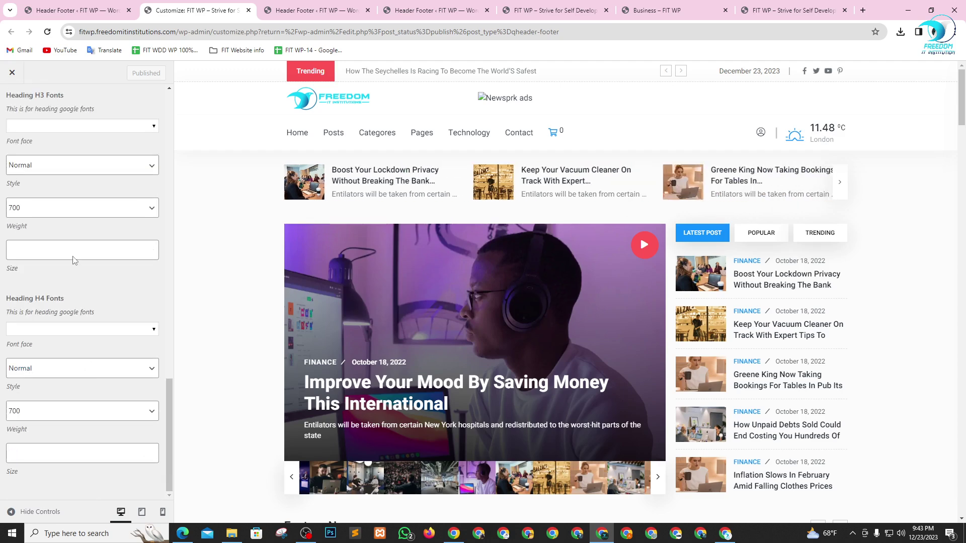
{"action": "scroll", "coordinate": [41, 211], "scroll_direction": "up", "scroll_amount": 10}
{"action": "scroll", "coordinate": [37, 177], "scroll_direction": "up", "scroll_amount": 15}
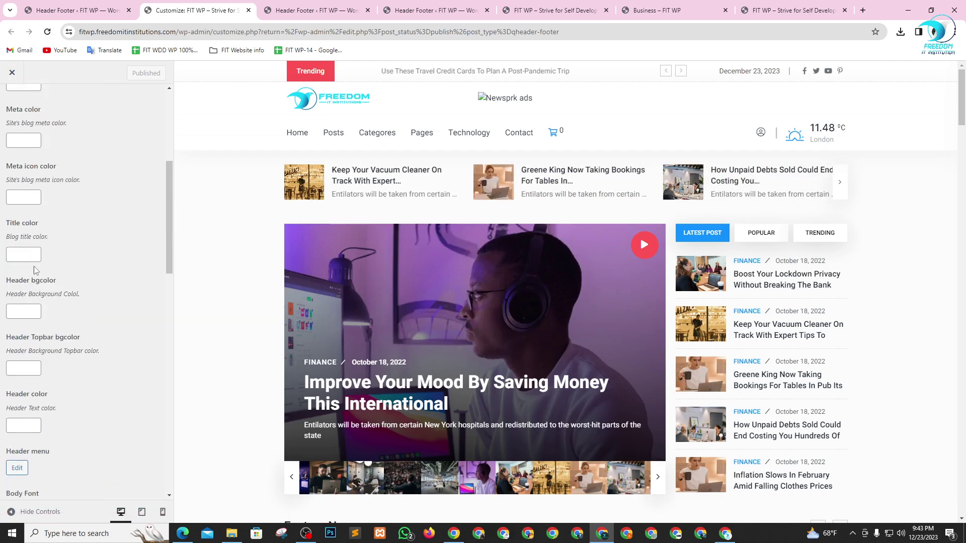
{"action": "left_click", "coordinate": [9, 110]}
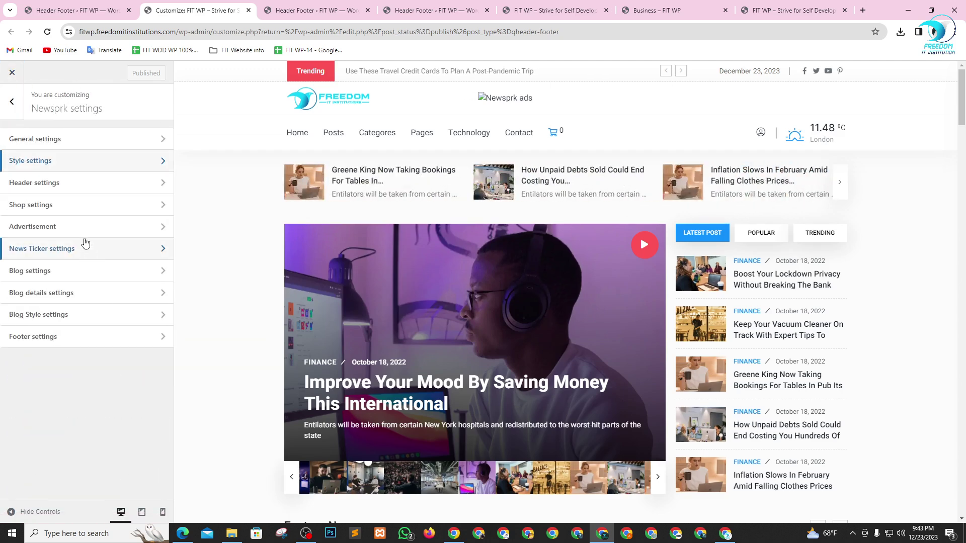
- In Header settings, try the last and second header styles, then reselect the ad-banner header style
{"action": "left_click", "coordinate": [69, 186]}
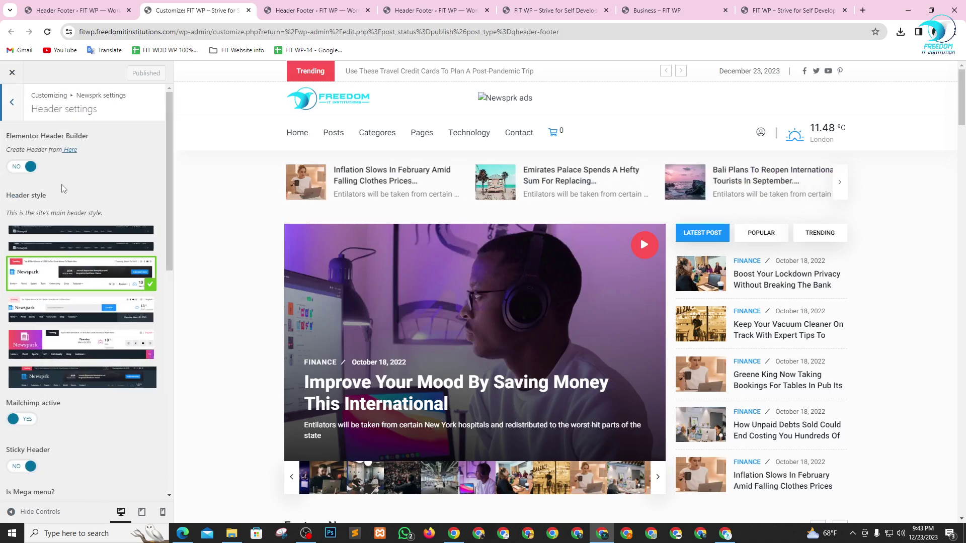
{"action": "mouse_move", "coordinate": [80, 278]}
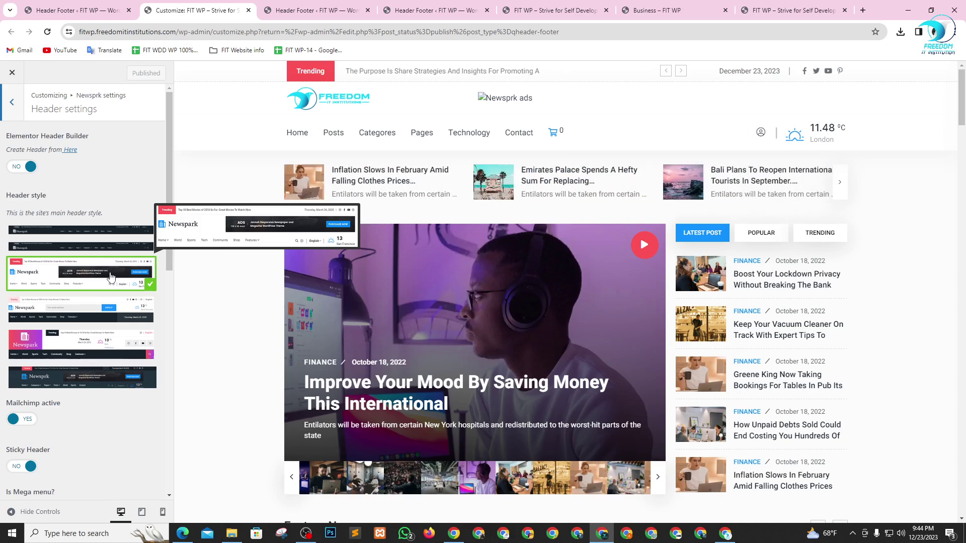
{"action": "left_click", "coordinate": [86, 382]}
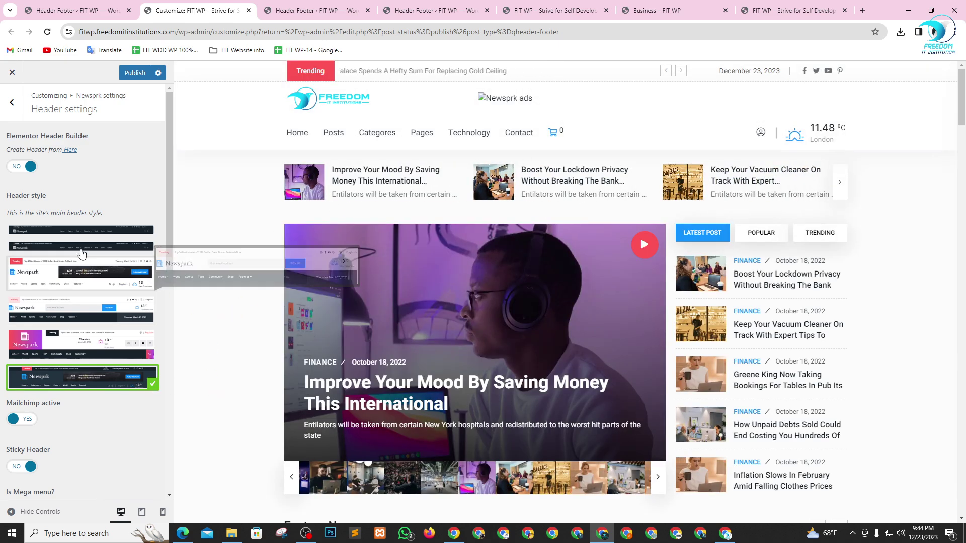
{"action": "left_click", "coordinate": [84, 248]}
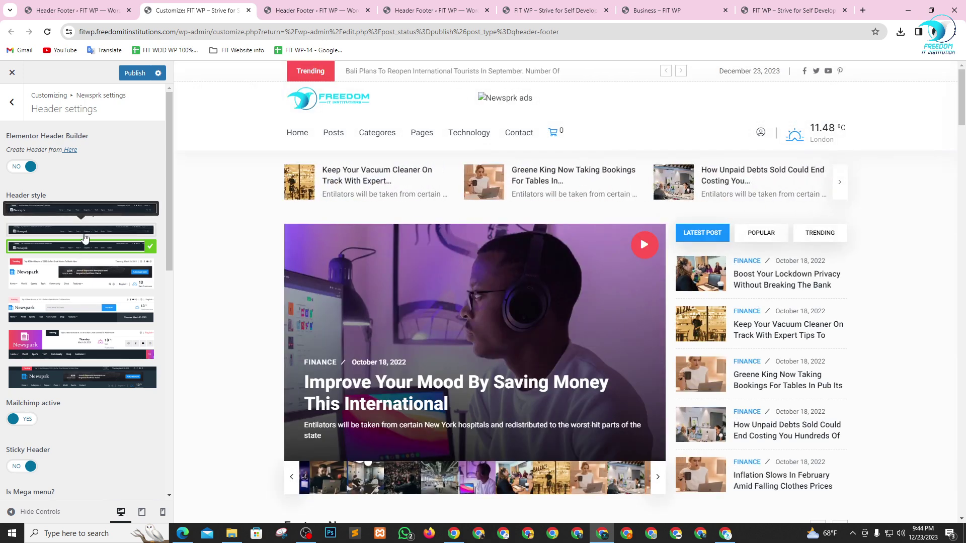
{"action": "left_click", "coordinate": [84, 232]}
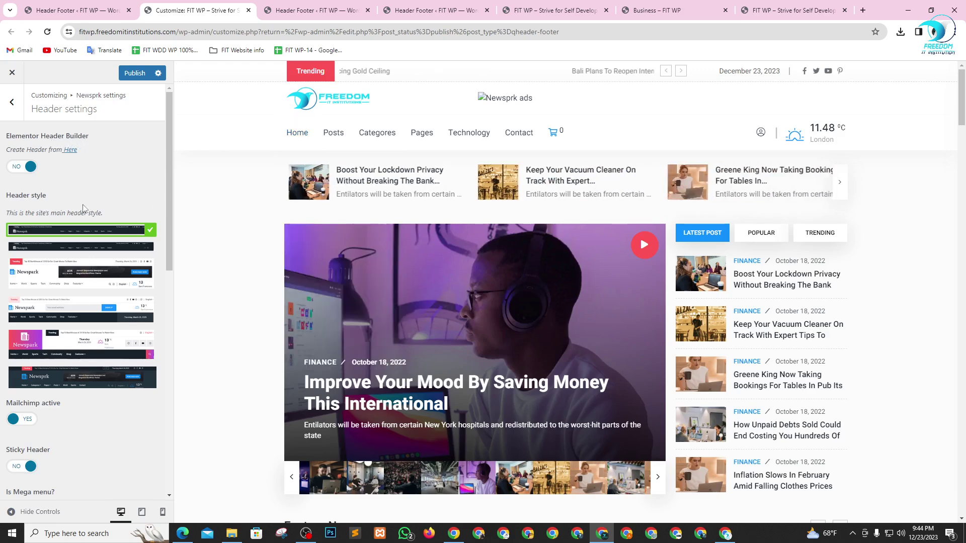
{"action": "left_click", "coordinate": [83, 281]}
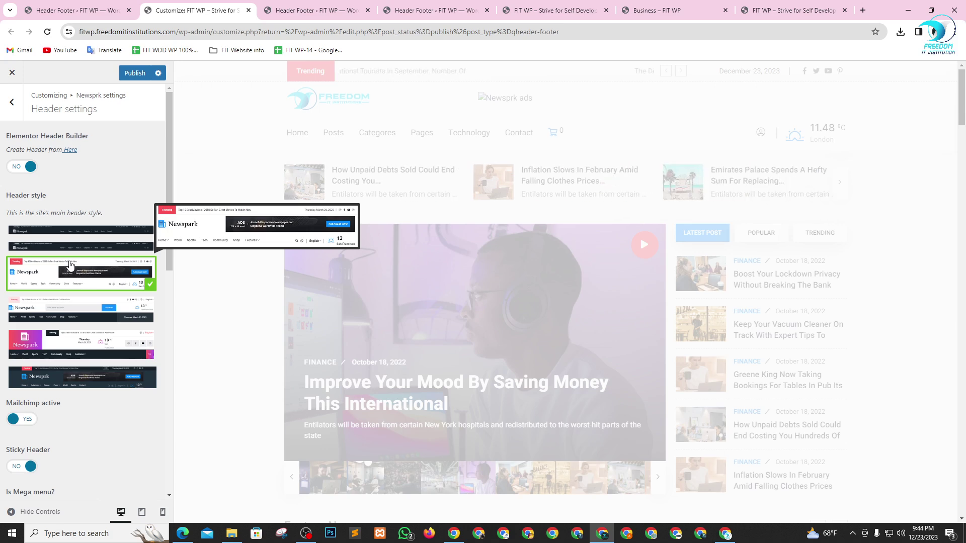
{"action": "scroll", "coordinate": [72, 440], "scroll_direction": "down", "scroll_amount": 3}
{"action": "scroll", "coordinate": [70, 439], "scroll_direction": "down", "scroll_amount": 5}
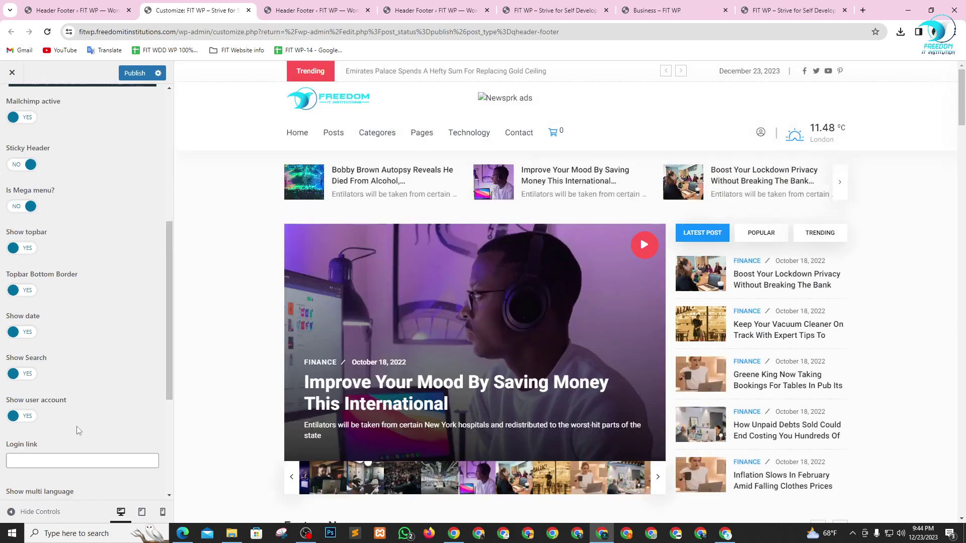
{"action": "scroll", "coordinate": [69, 361], "scroll_direction": "down", "scroll_amount": 2}
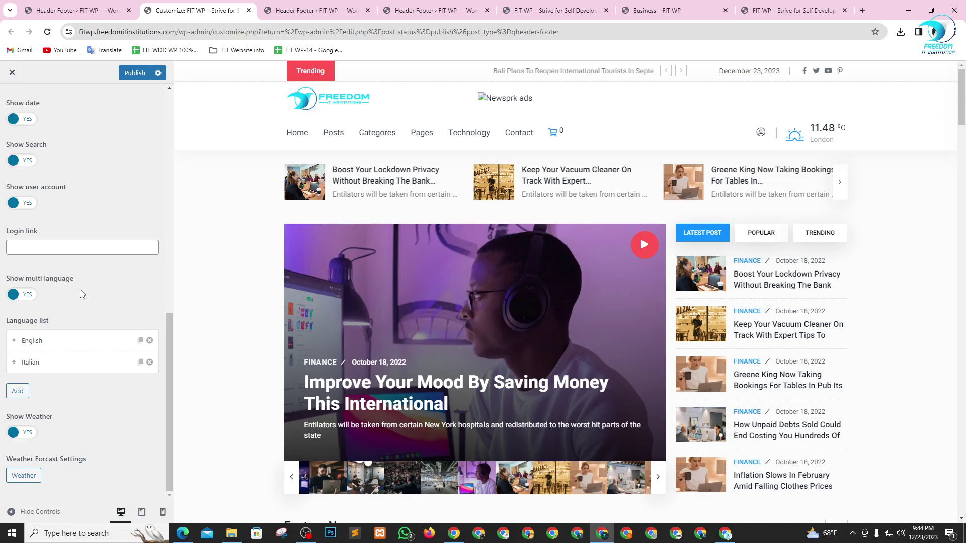
{"action": "key", "text": "alt+Tab"}
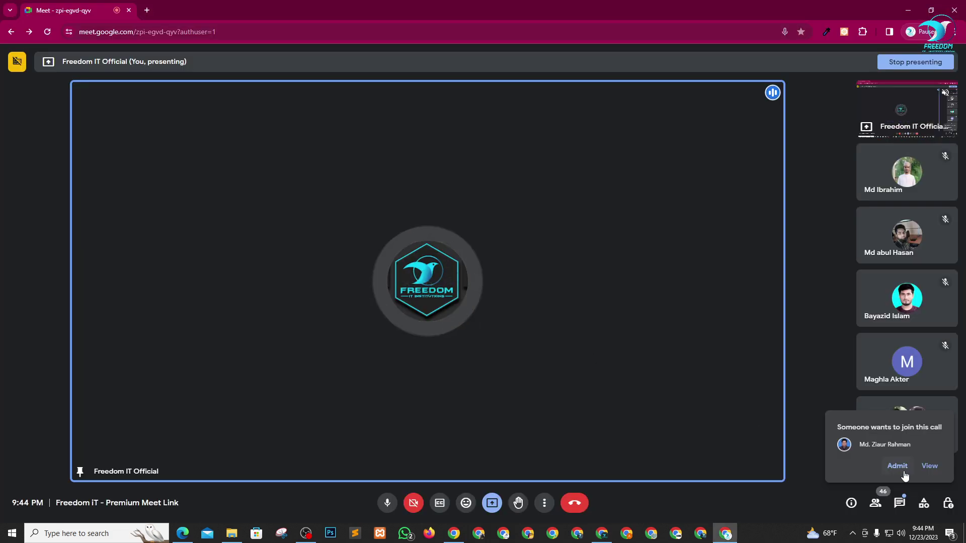
- Switch from the Meet call back to the Customizer's Newsprk Header settings
{"action": "key", "text": "alt+Tab"}
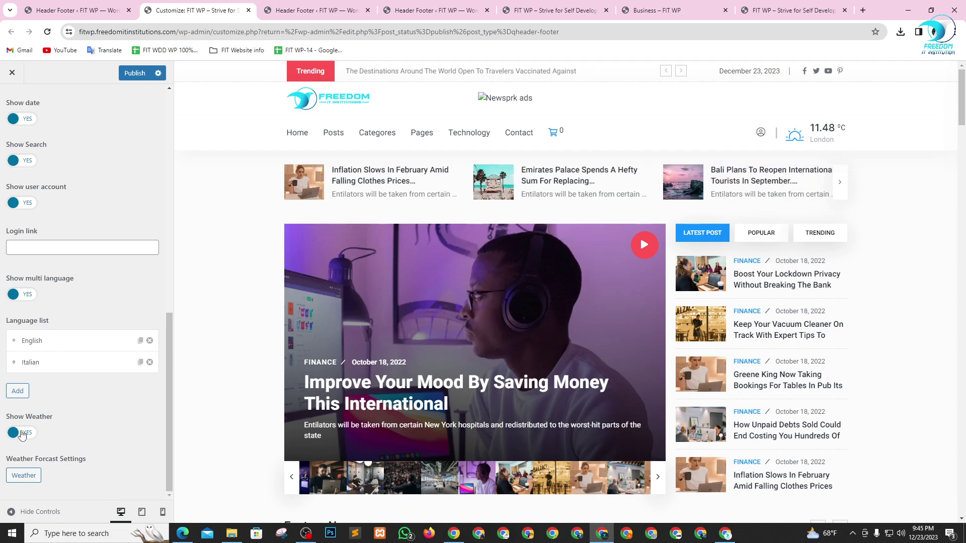
- Turn on the Elementor Header Builder and check the Header style dropdown without changing it
{"action": "scroll", "coordinate": [50, 417], "scroll_direction": "up", "scroll_amount": 2}
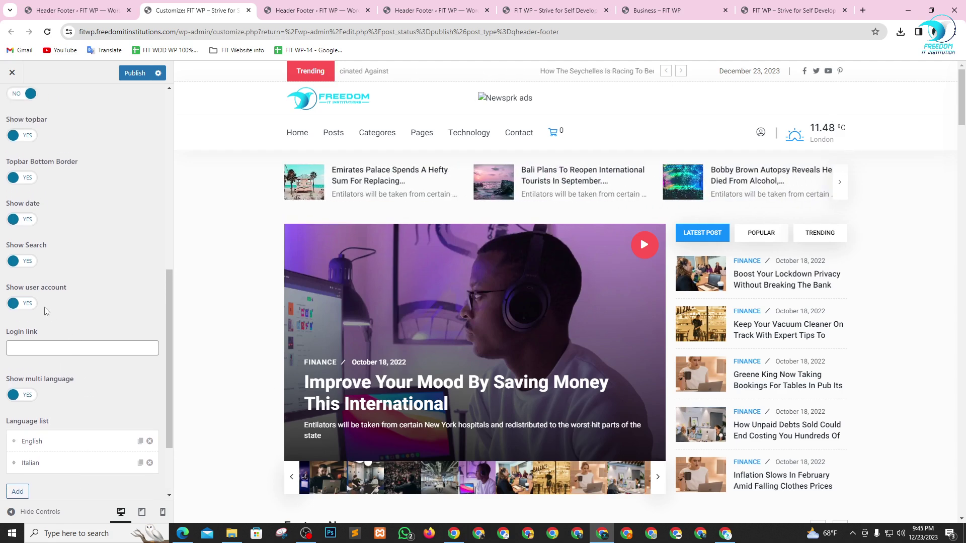
{"action": "scroll", "coordinate": [45, 309], "scroll_direction": "up", "scroll_amount": 2}
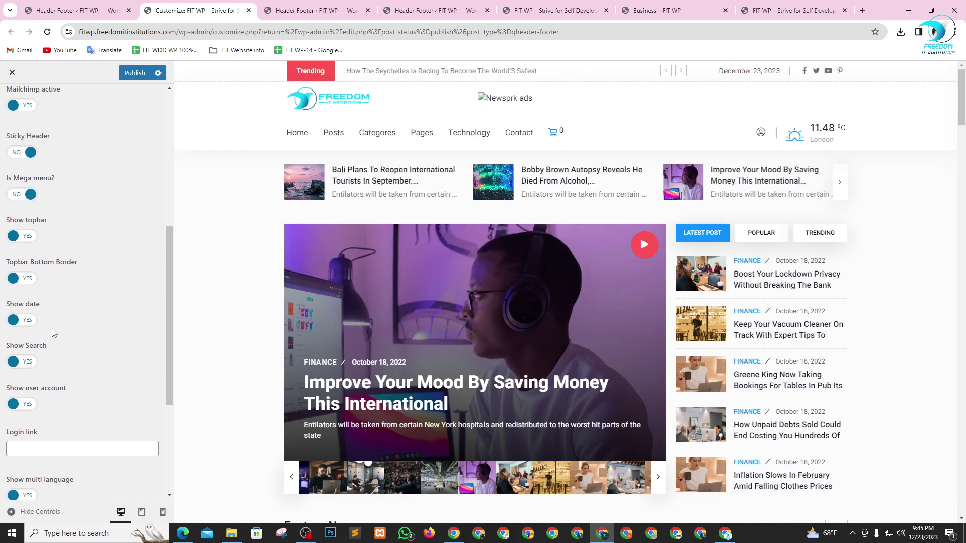
{"action": "scroll", "coordinate": [65, 296], "scroll_direction": "up", "scroll_amount": 2}
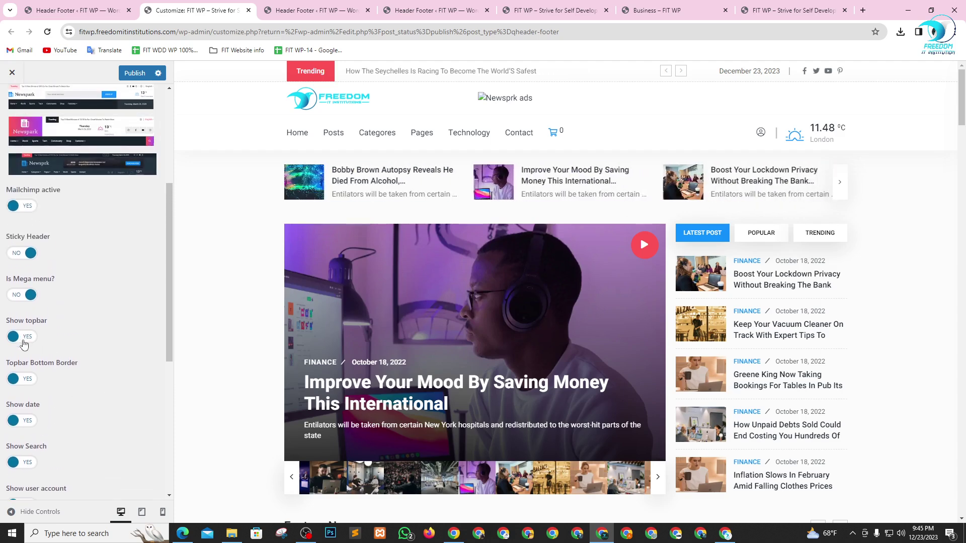
{"action": "scroll", "coordinate": [51, 344], "scroll_direction": "up", "scroll_amount": 1}
{"action": "scroll", "coordinate": [30, 346], "scroll_direction": "up", "scroll_amount": 1}
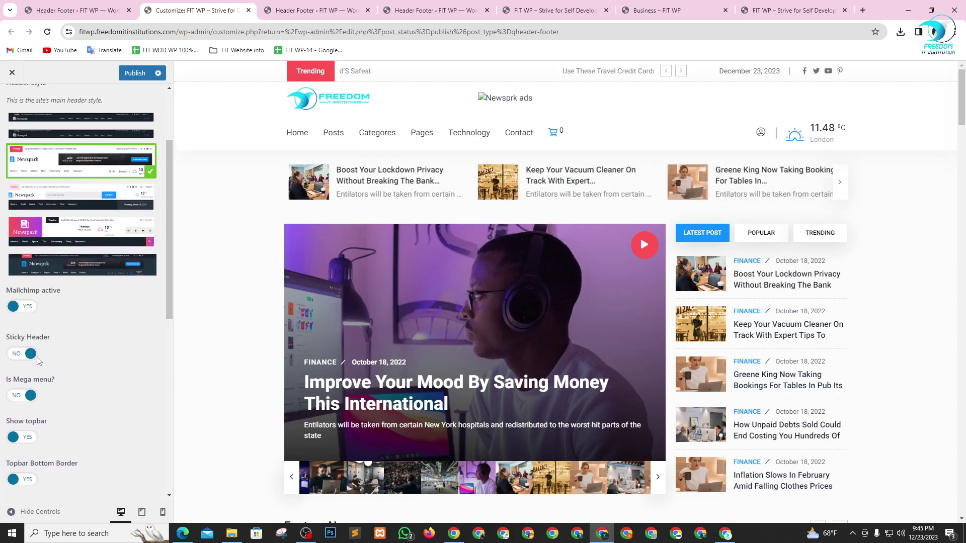
{"action": "scroll", "coordinate": [78, 362], "scroll_direction": "up", "scroll_amount": 1}
{"action": "scroll", "coordinate": [78, 362], "scroll_direction": "up", "scroll_amount": 1}
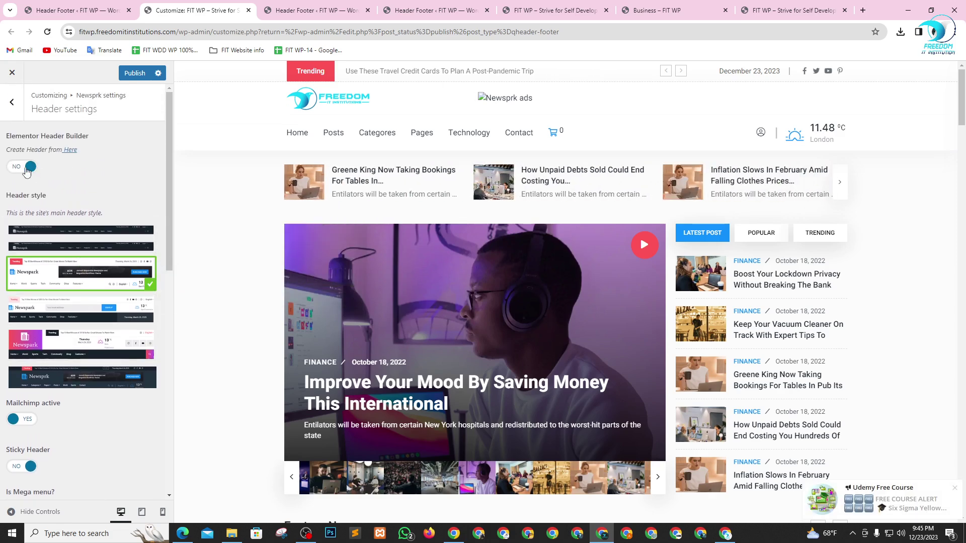
{"action": "left_click", "coordinate": [14, 167]}
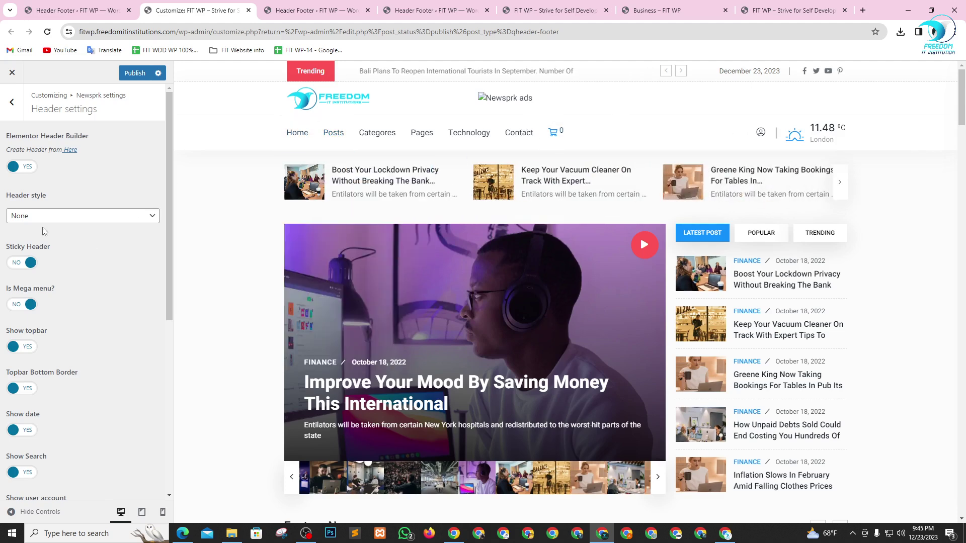
{"action": "left_click", "coordinate": [54, 216]}
{"action": "left_click", "coordinate": [56, 216]}
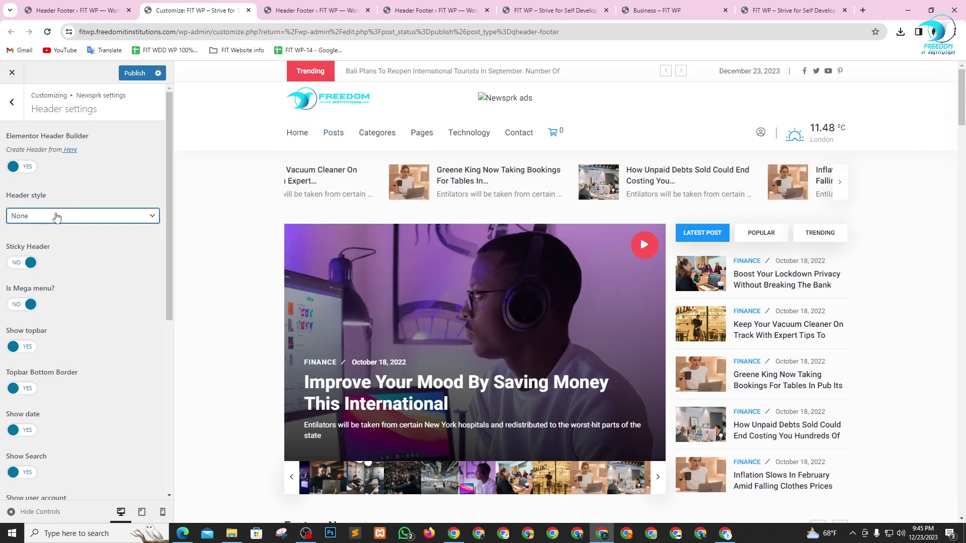
- Turn the Elementor Header Builder back off and publish the header settings
{"action": "scroll", "coordinate": [55, 307], "scroll_direction": "down", "scroll_amount": 3}
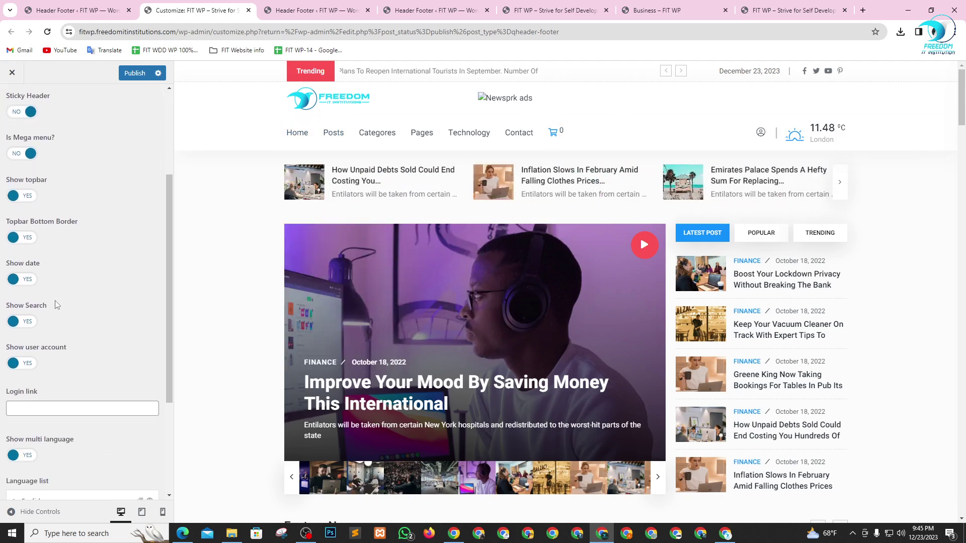
{"action": "scroll", "coordinate": [55, 306], "scroll_direction": "down", "scroll_amount": 3}
{"action": "scroll", "coordinate": [70, 322], "scroll_direction": "up", "scroll_amount": 6}
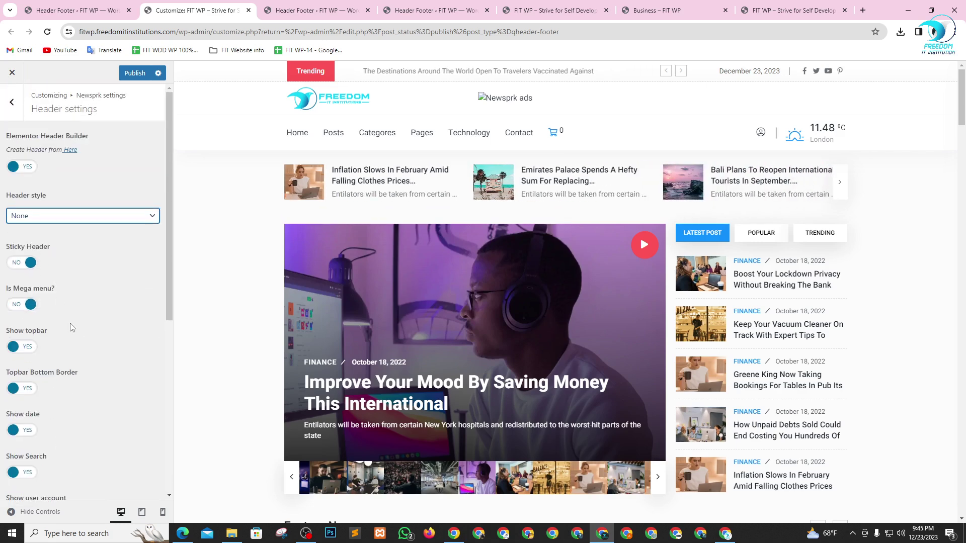
{"action": "left_click", "coordinate": [27, 168]}
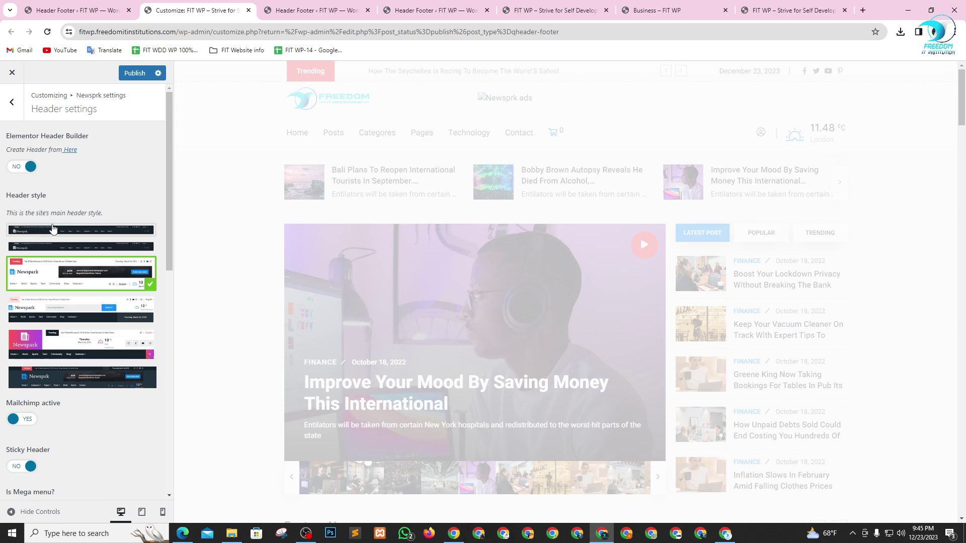
{"action": "scroll", "coordinate": [60, 302], "scroll_direction": "down", "scroll_amount": 3}
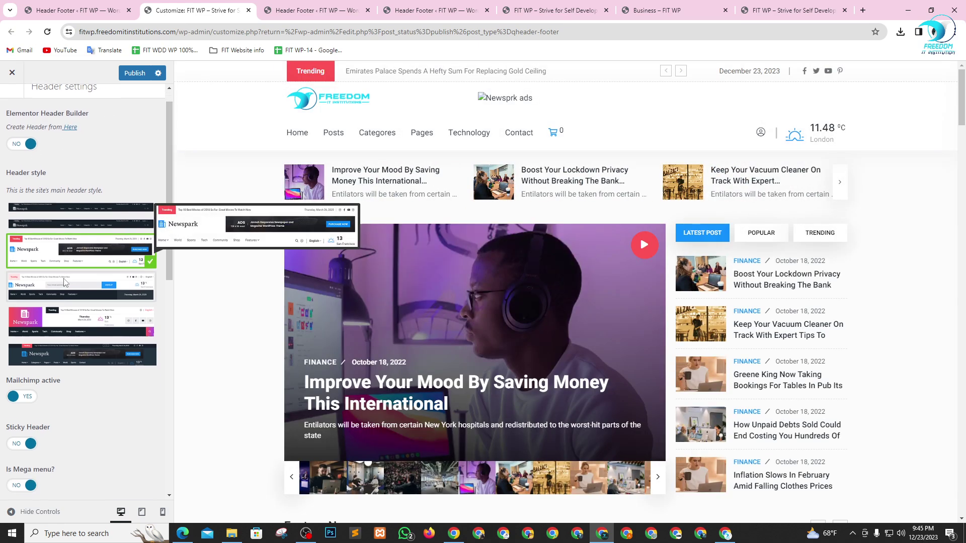
{"action": "scroll", "coordinate": [60, 307], "scroll_direction": "down", "scroll_amount": 7}
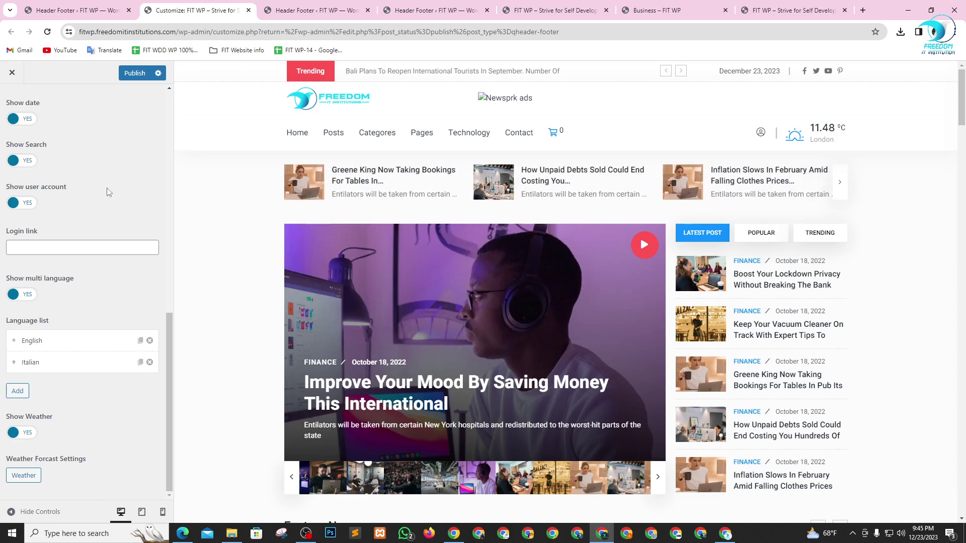
{"action": "left_click", "coordinate": [132, 77]}
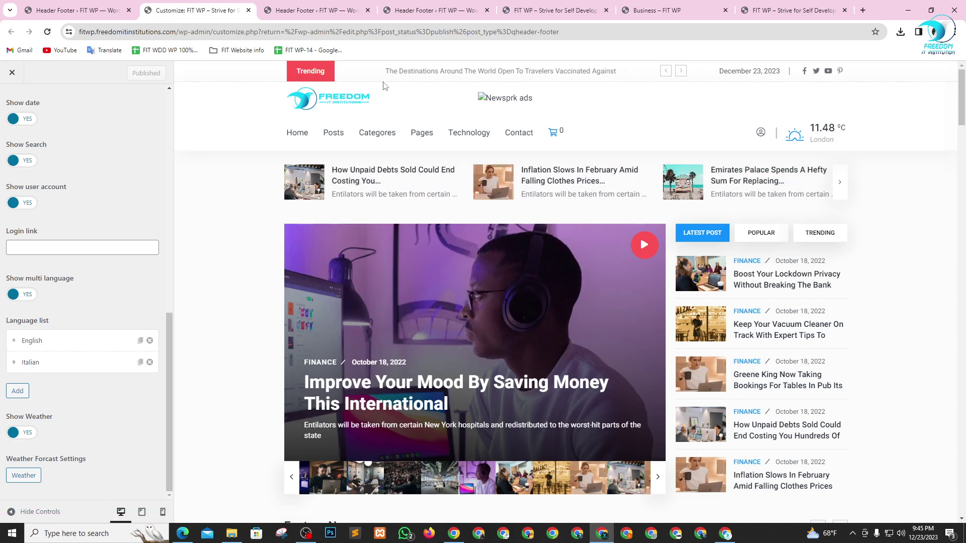
- Open the live site via Visit Site in a new tab from the Header Footer list
{"action": "left_click", "coordinate": [299, 7]}
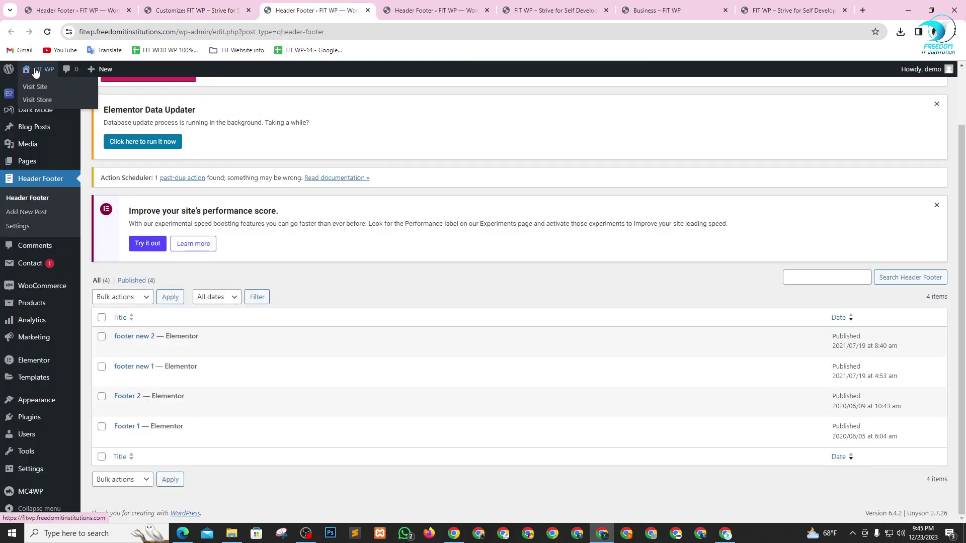
{"action": "right_click", "coordinate": [38, 86]}
{"action": "left_click", "coordinate": [50, 92]}
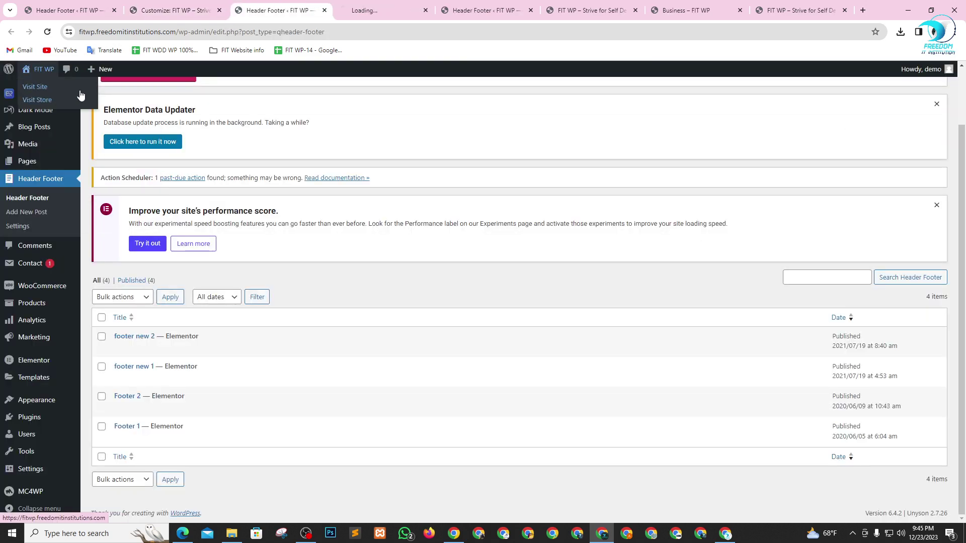
- Close the four extra duplicate site tabs
{"action": "left_click", "coordinate": [506, 10]}
{"action": "left_click", "coordinate": [531, 10]}
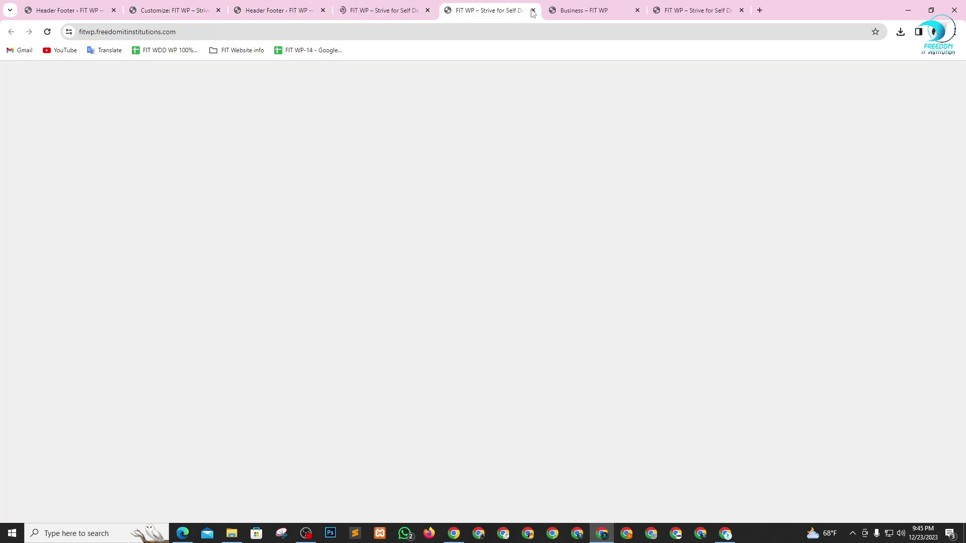
{"action": "left_click", "coordinate": [532, 10]}
{"action": "left_click", "coordinate": [531, 10]}
{"action": "left_click", "coordinate": [531, 10]}
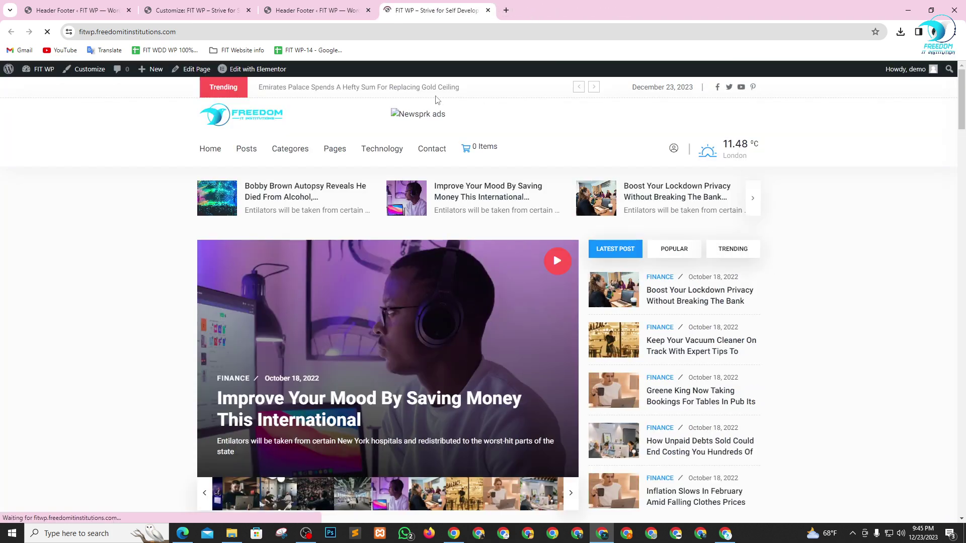
- Launch Edit with Elementor for Home 1, switch to its editor tab, and dismiss the AI announcement
{"action": "mouse_move", "coordinate": [262, 75]}
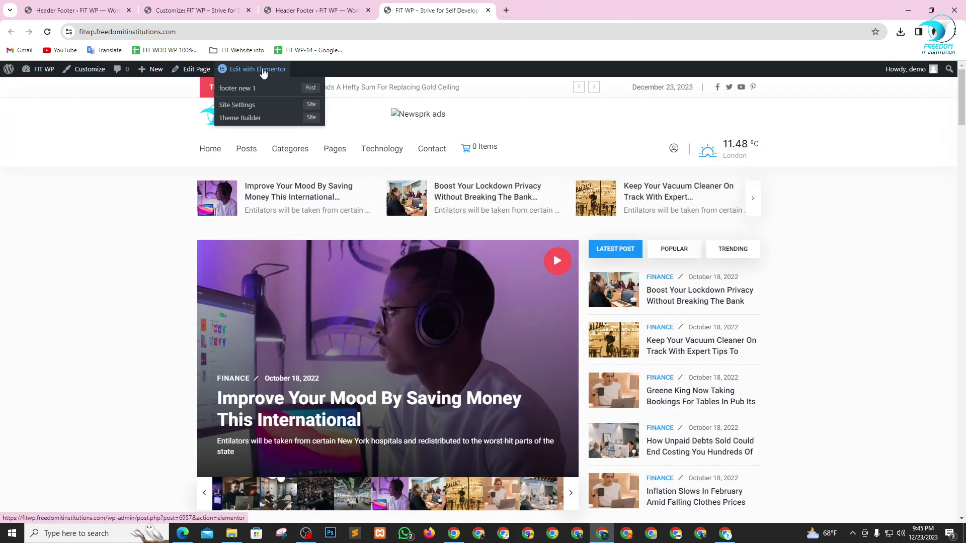
{"action": "left_click", "coordinate": [262, 70]}
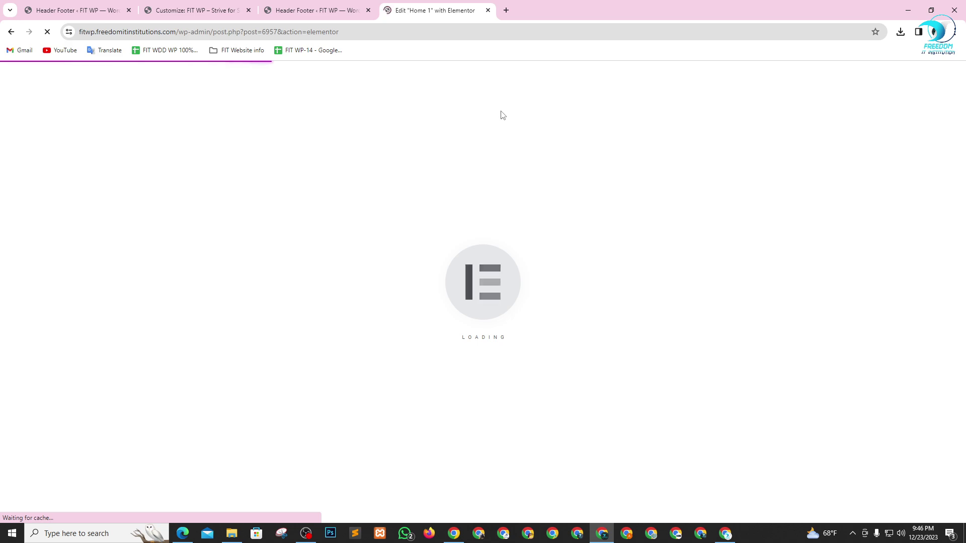
{"action": "left_click", "coordinate": [312, 10]}
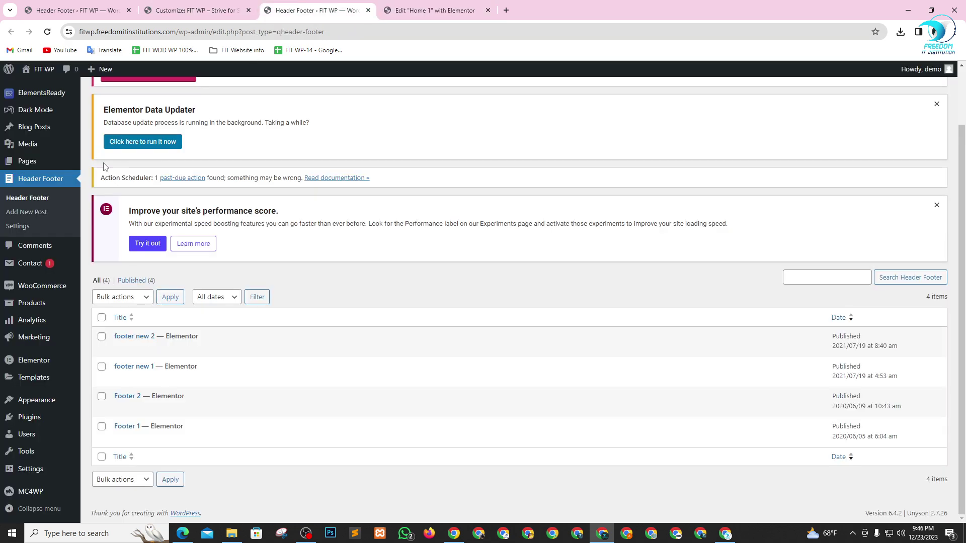
{"action": "left_click", "coordinate": [200, 10]}
{"action": "scroll", "coordinate": [48, 216], "scroll_direction": "up", "scroll_amount": 7}
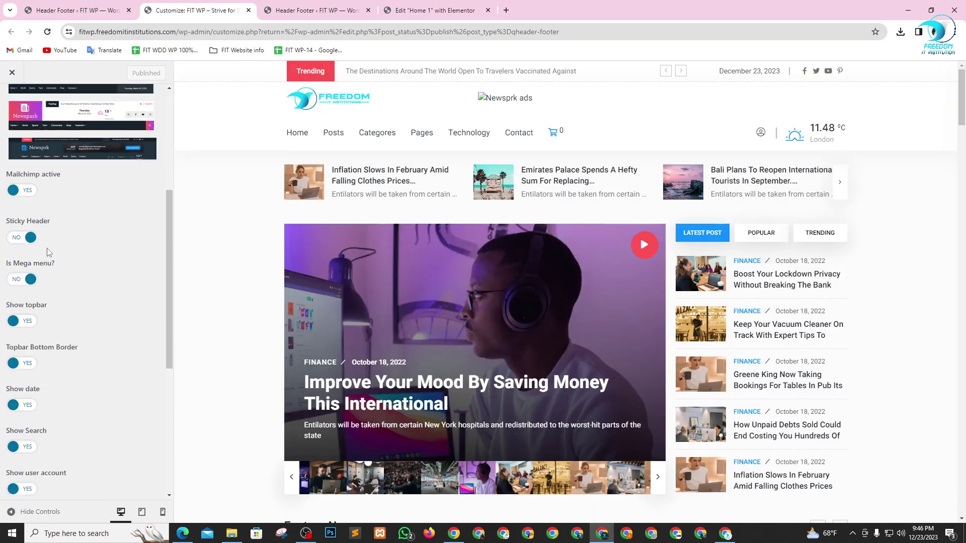
{"action": "scroll", "coordinate": [50, 206], "scroll_direction": "up", "scroll_amount": 3}
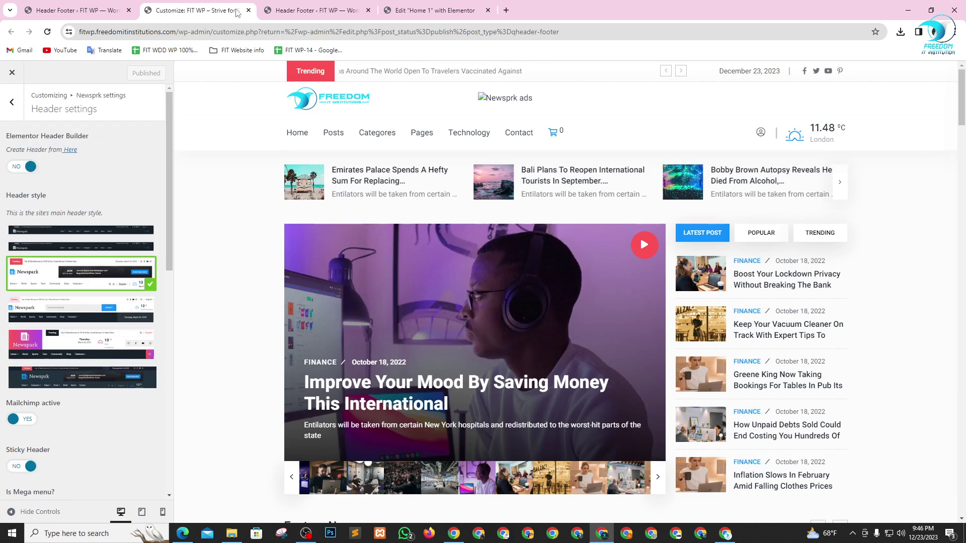
{"action": "left_click", "coordinate": [425, 10]}
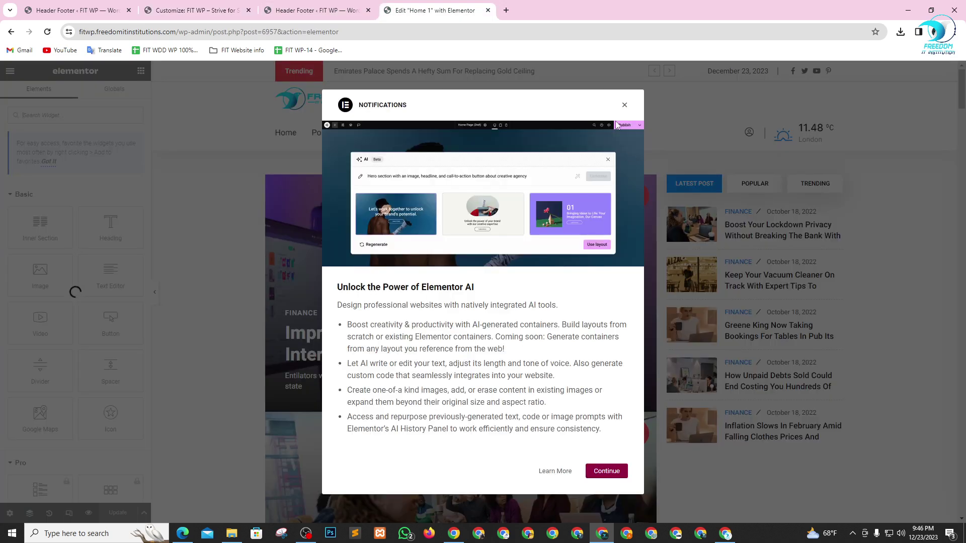
{"action": "left_click", "coordinate": [624, 105]}
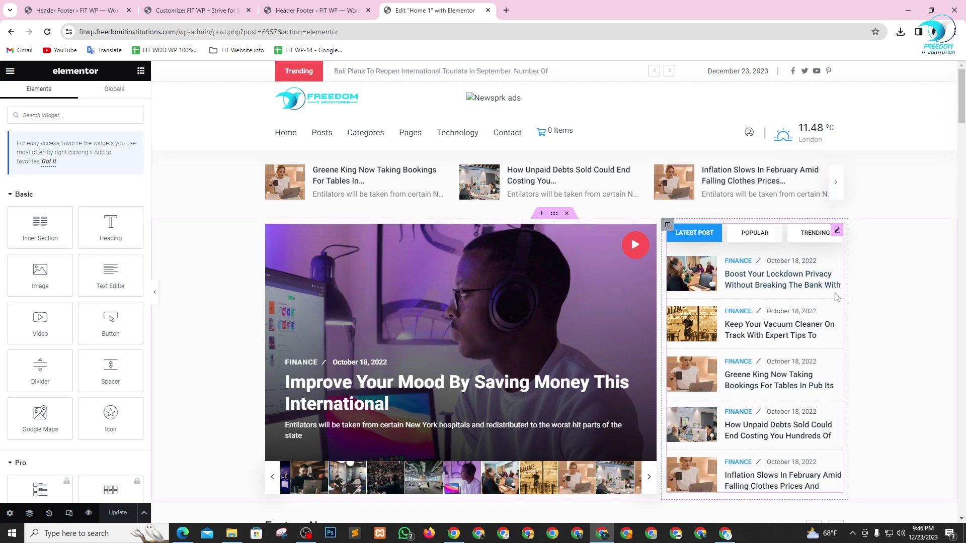
- Open the Navigator, select the top post-carousel Section, then return to the Customizer
{"action": "right_click", "coordinate": [211, 284]}
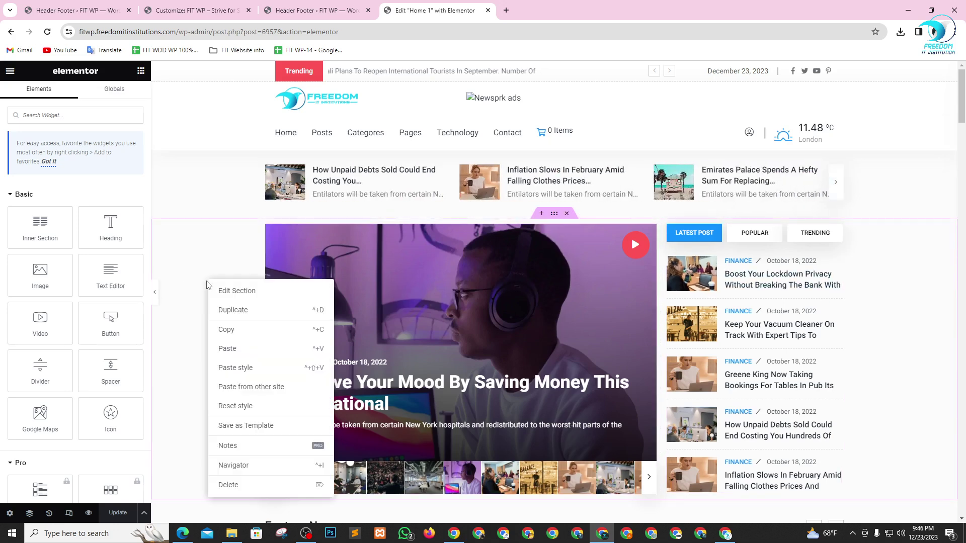
{"action": "left_click", "coordinate": [229, 463]}
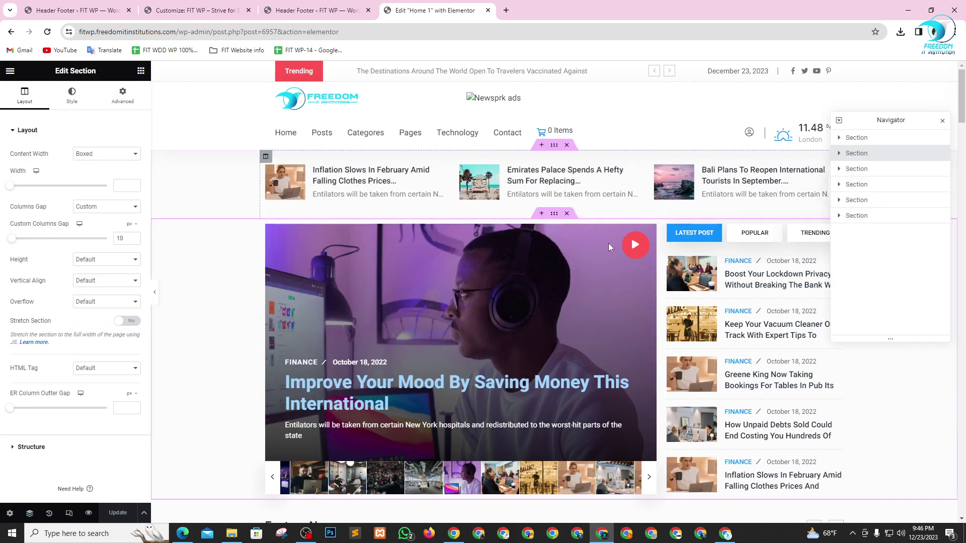
{"action": "left_click", "coordinate": [854, 139]}
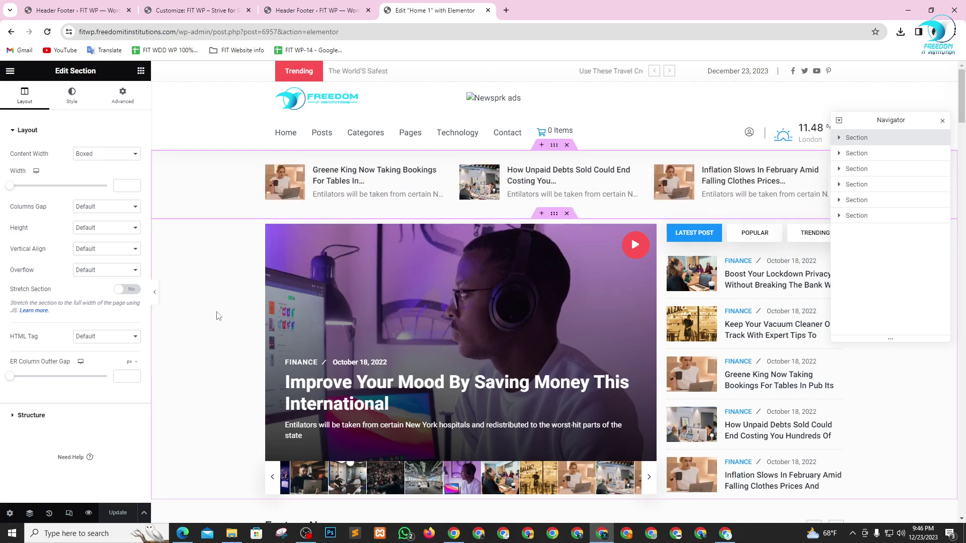
{"action": "left_click", "coordinate": [196, 10]}
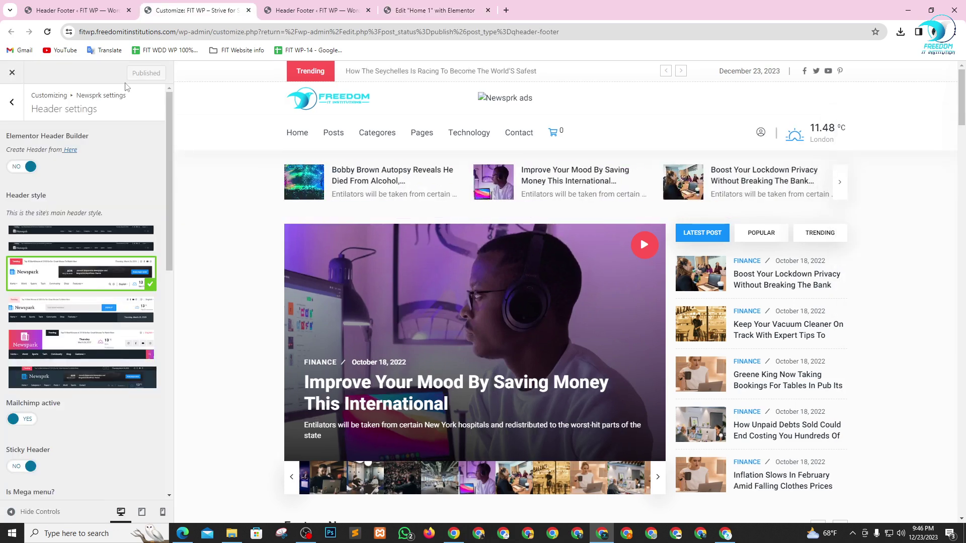
{"action": "scroll", "coordinate": [83, 327], "scroll_direction": "down", "scroll_amount": 1}
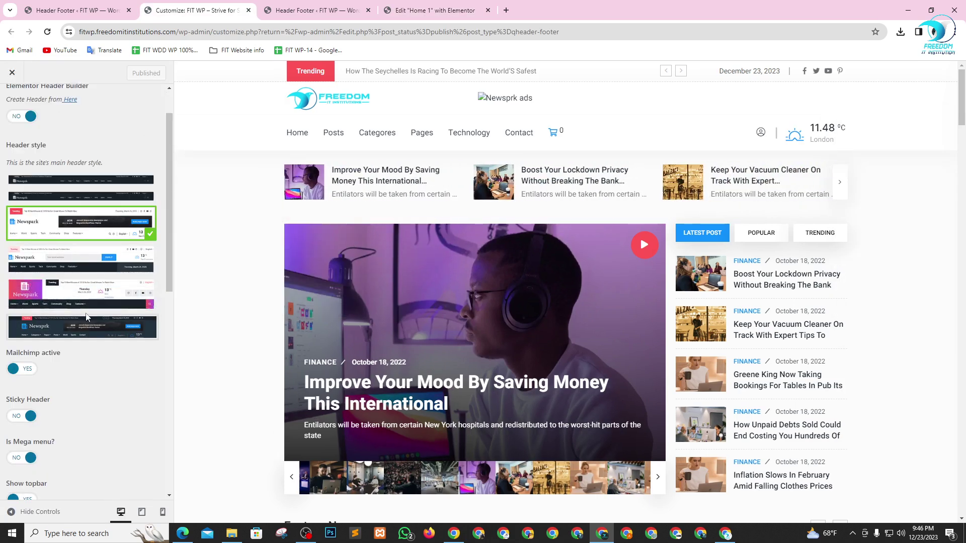
{"action": "scroll", "coordinate": [85, 347], "scroll_direction": "down", "scroll_amount": 2}
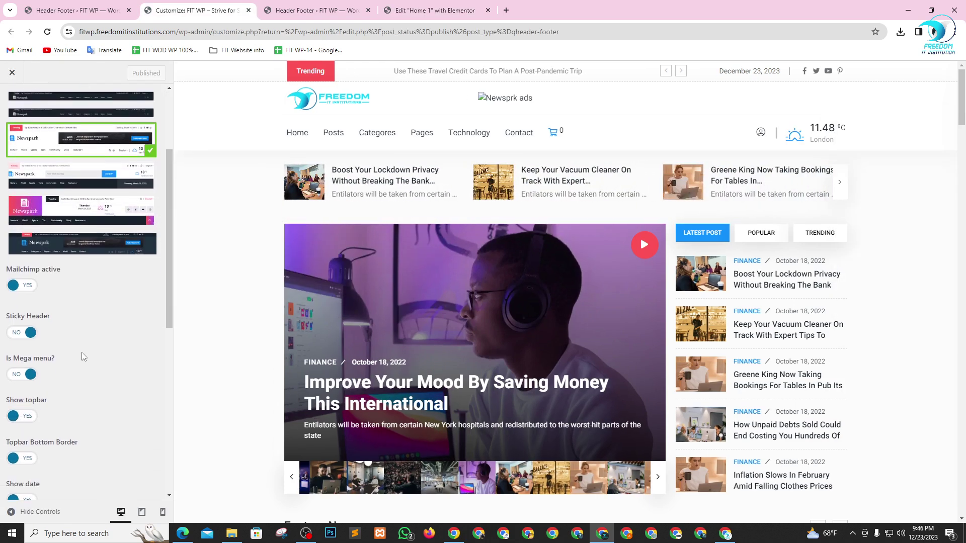
{"action": "scroll", "coordinate": [83, 356], "scroll_direction": "down", "scroll_amount": 3}
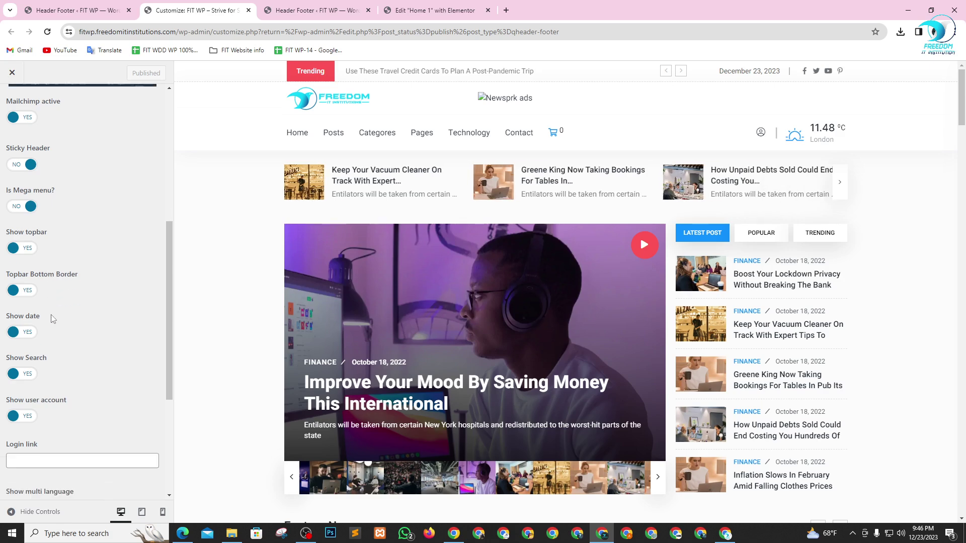
{"action": "scroll", "coordinate": [60, 329], "scroll_direction": "down", "scroll_amount": 4}
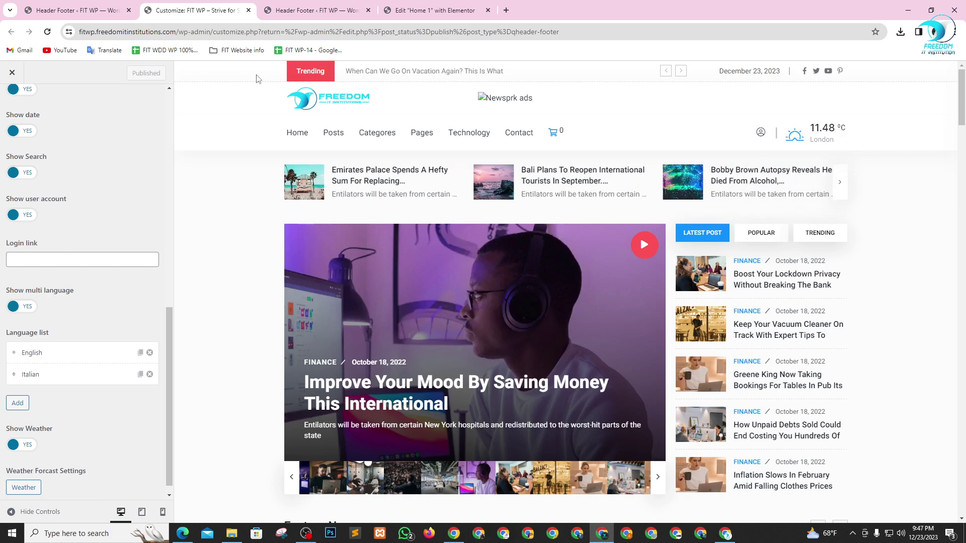
{"action": "left_click", "coordinate": [426, 7]}
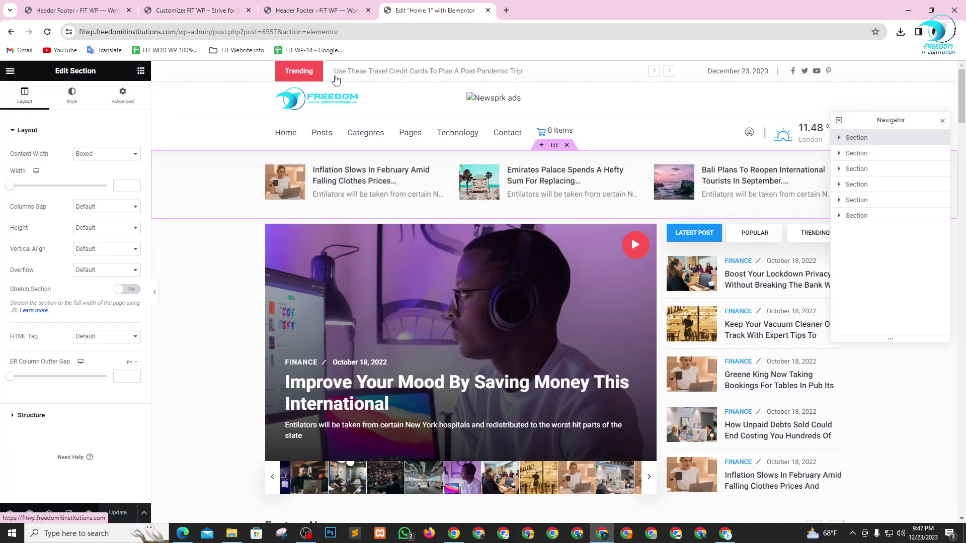
{"action": "left_click", "coordinate": [297, 8]}
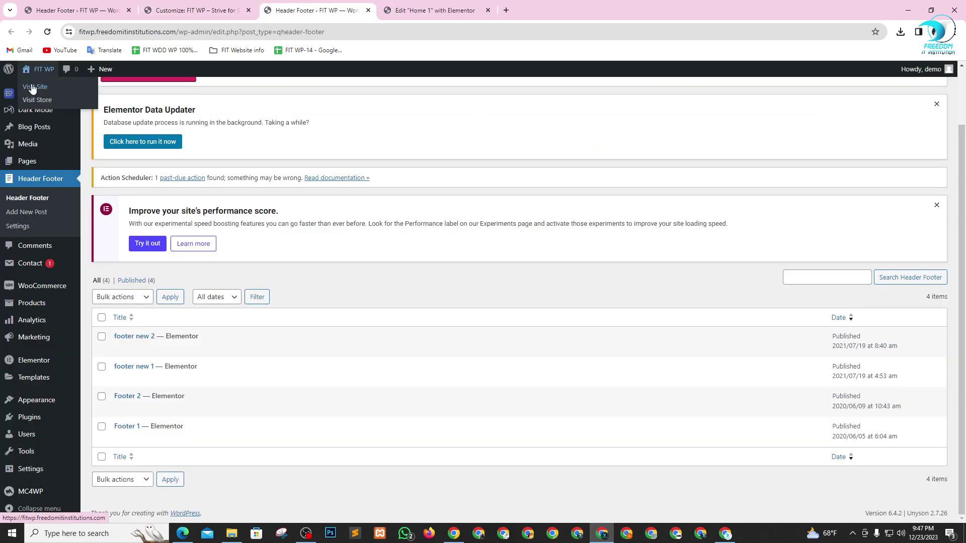
- Open the live WordPress site in a new browser tab
{"action": "right_click", "coordinate": [32, 88]}
{"action": "left_click", "coordinate": [56, 95]}
{"action": "left_click", "coordinate": [445, 12]}
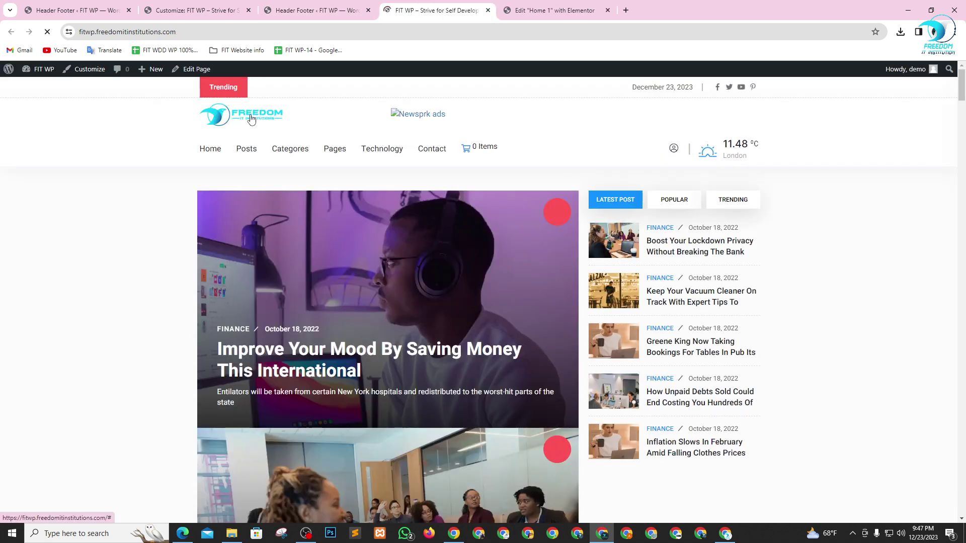
- Inspect the header site logo in Chrome DevTools to reveal its image markup
{"action": "right_click", "coordinate": [218, 114]}
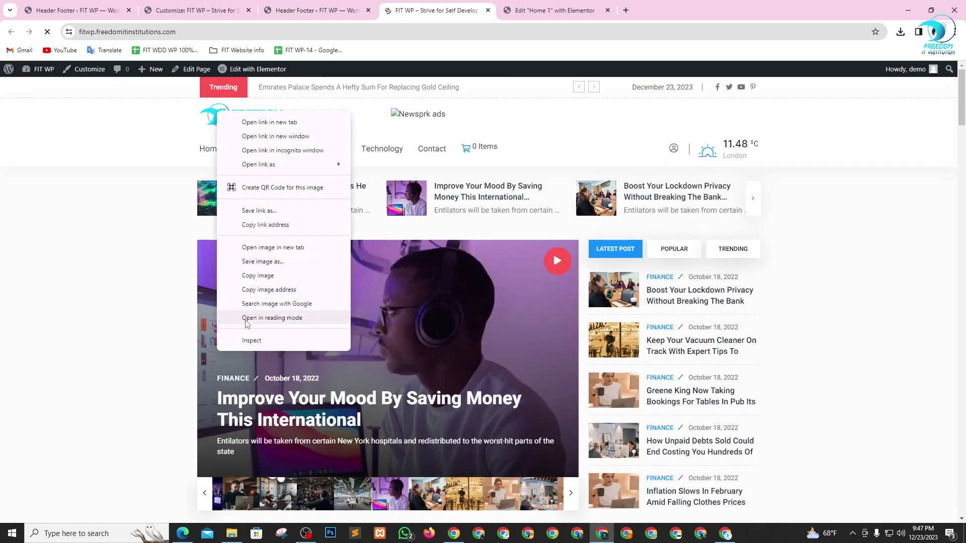
{"action": "left_click", "coordinate": [251, 341]}
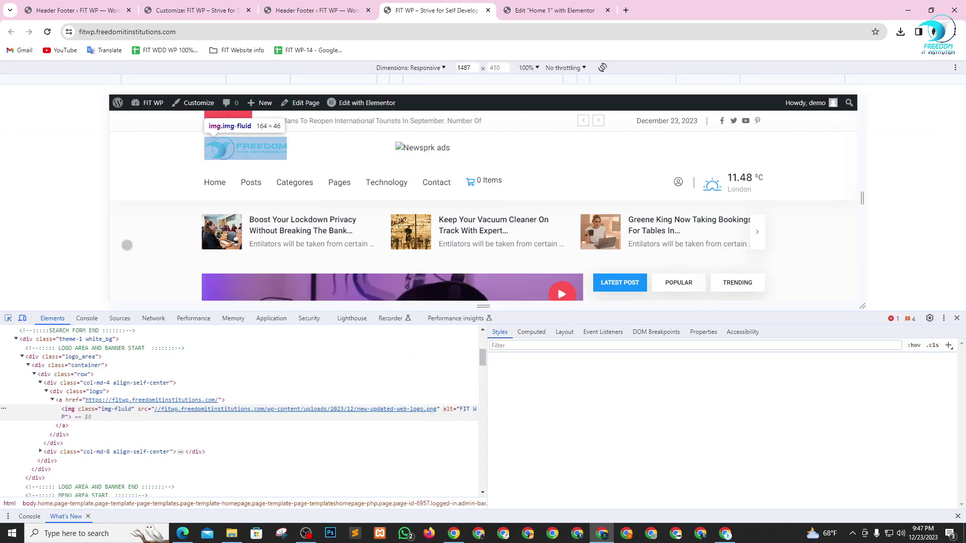
{"action": "scroll", "coordinate": [186, 410], "scroll_direction": "down", "scroll_amount": 3}
{"action": "left_click", "coordinate": [186, 410]}
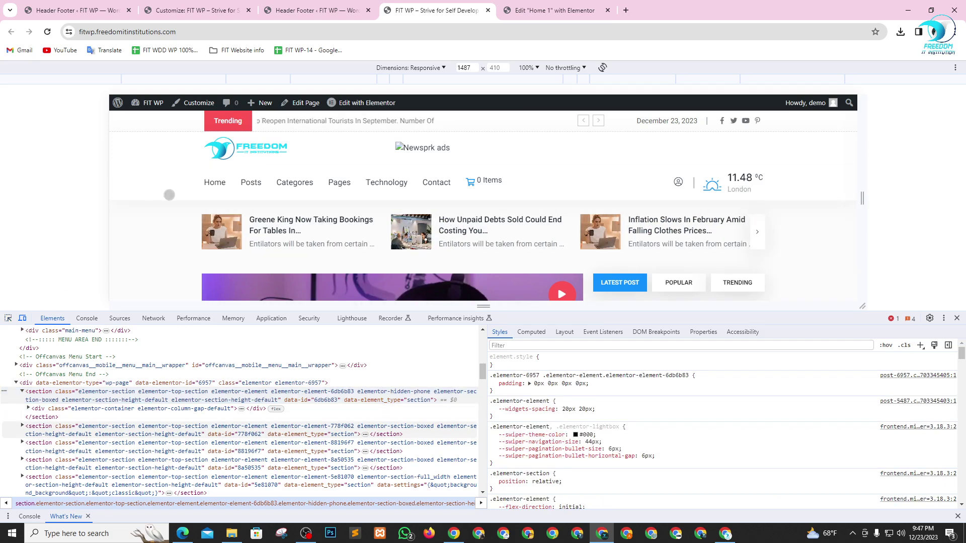
- Edit the logo img element as HTML and copy its new-updated-web-logo.png src address
{"action": "left_click", "coordinate": [8, 318]}
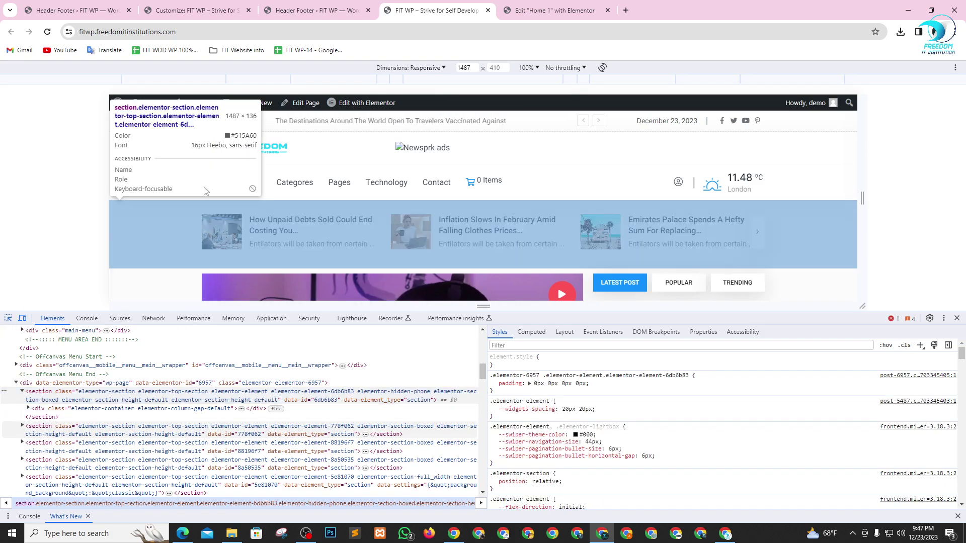
{"action": "left_click", "coordinate": [236, 148]}
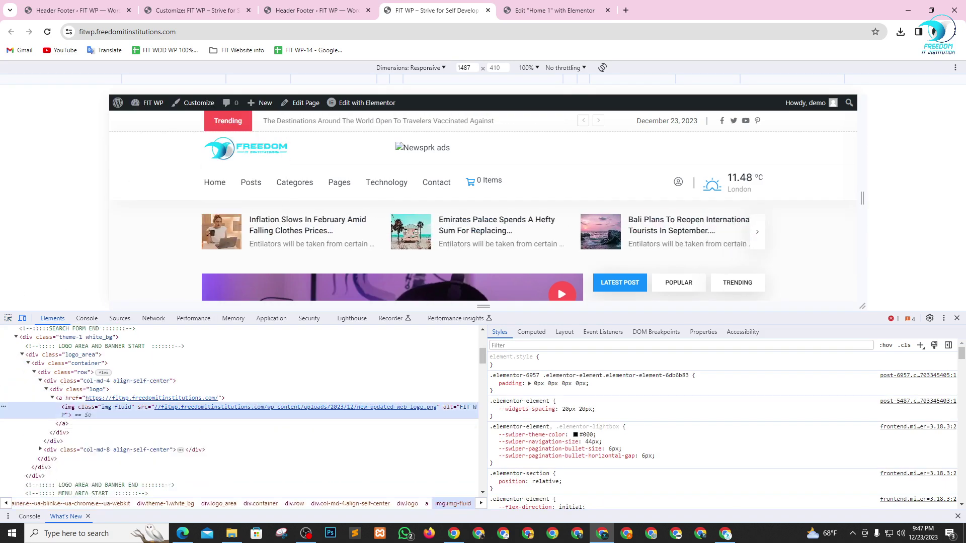
{"action": "right_click", "coordinate": [169, 406]}
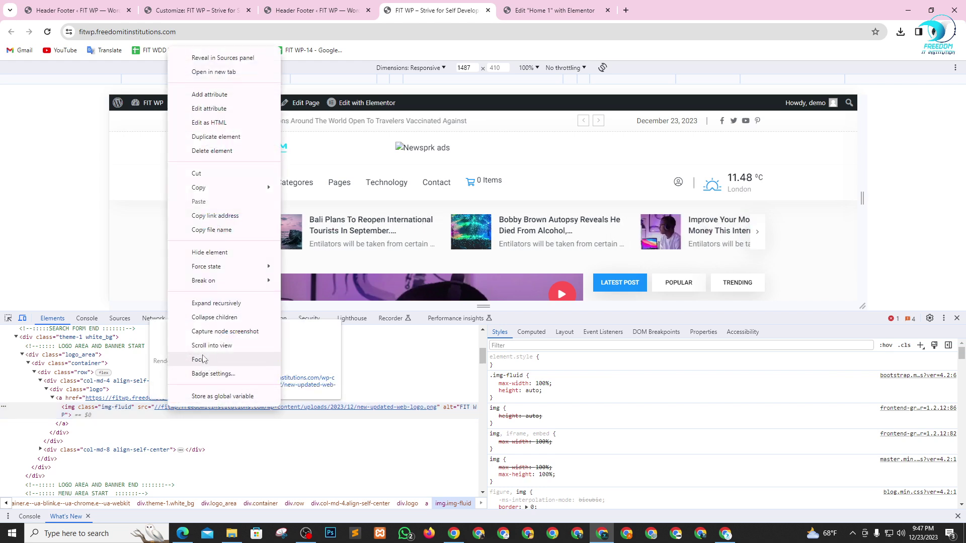
{"action": "left_click", "coordinate": [214, 125]}
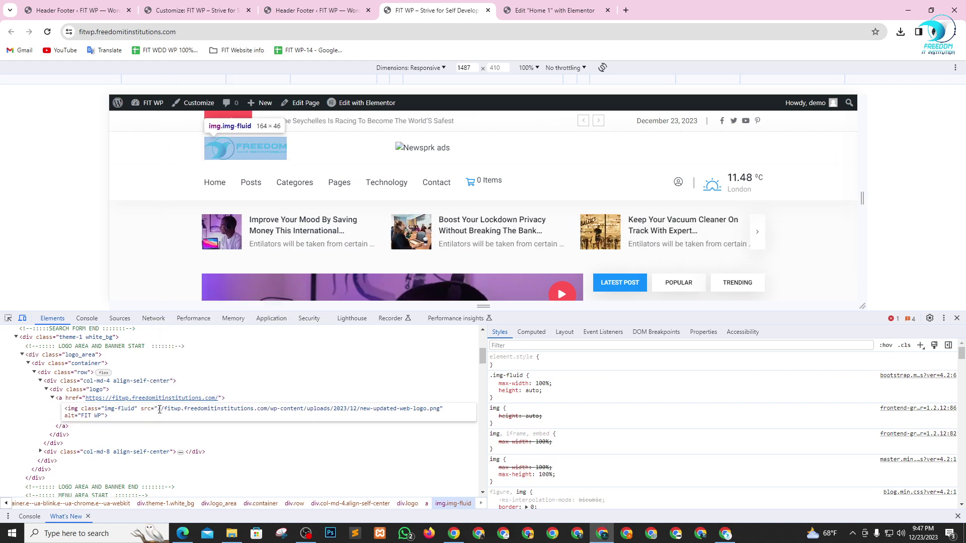
{"action": "left_click_drag", "start_coordinate": [193, 409], "coordinate": [440, 409]}
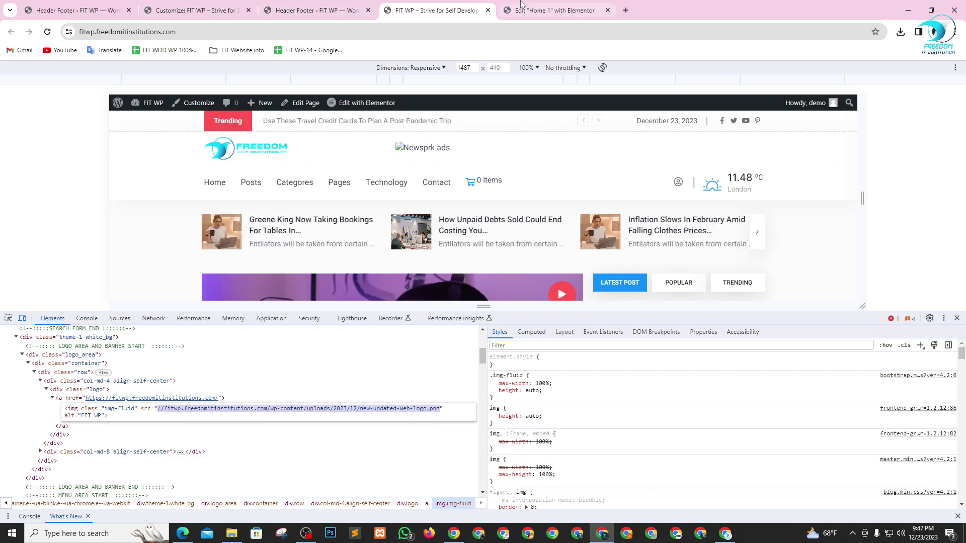
{"action": "left_click", "coordinate": [544, 6]}
- Paste the new-updated-web-logo.png address into the Header settings Login link field
{"action": "left_click", "coordinate": [325, 6]}
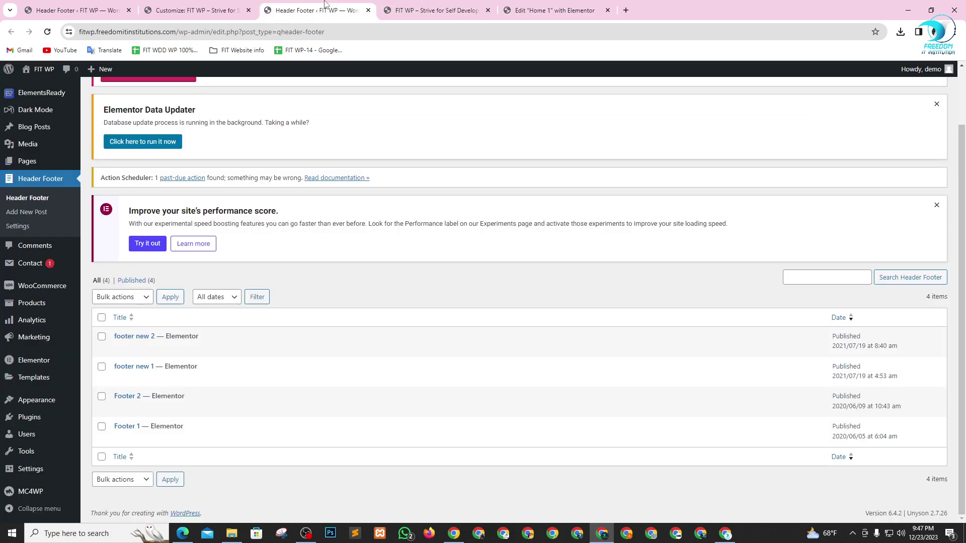
{"action": "left_click", "coordinate": [207, 12]}
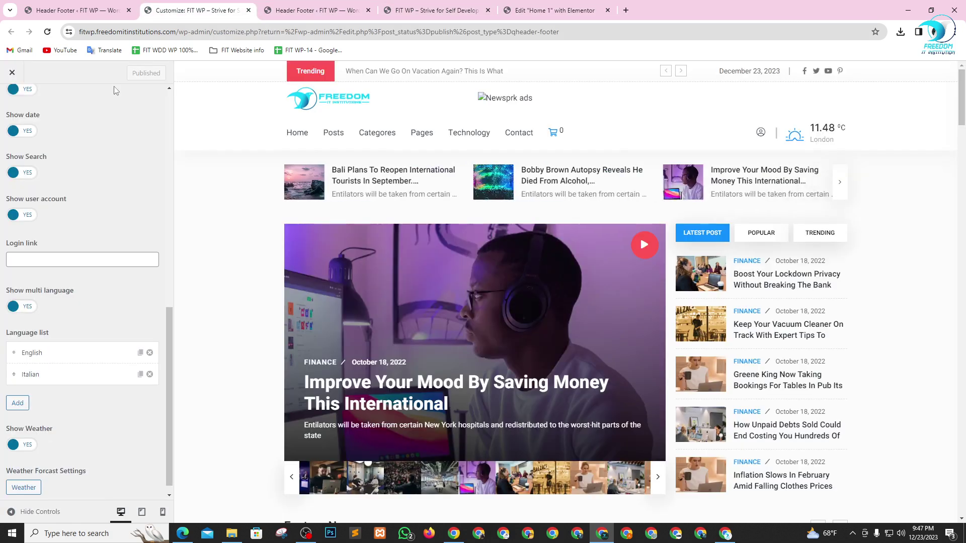
{"action": "left_click", "coordinate": [48, 259]}
{"action": "key", "text": "ctrl+v"}
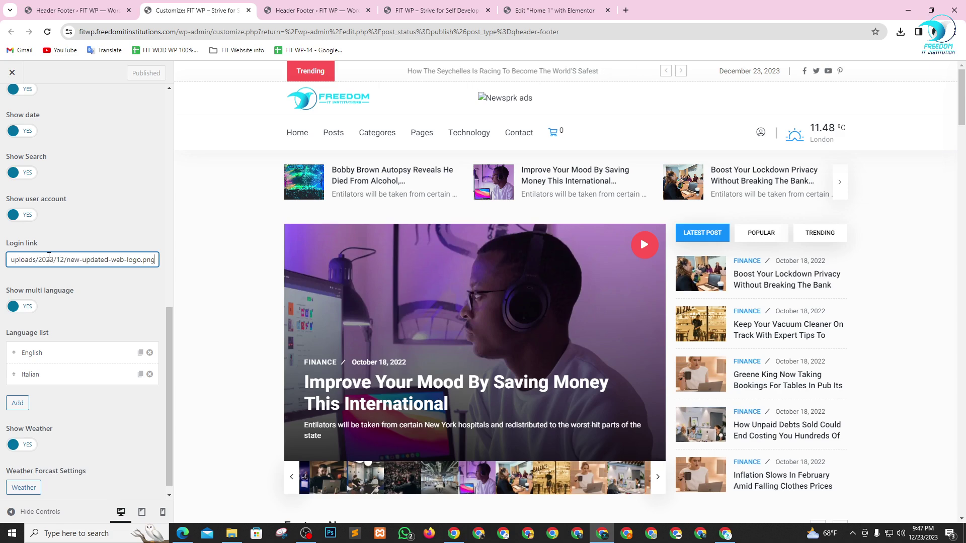
{"action": "left_click", "coordinate": [115, 232]}
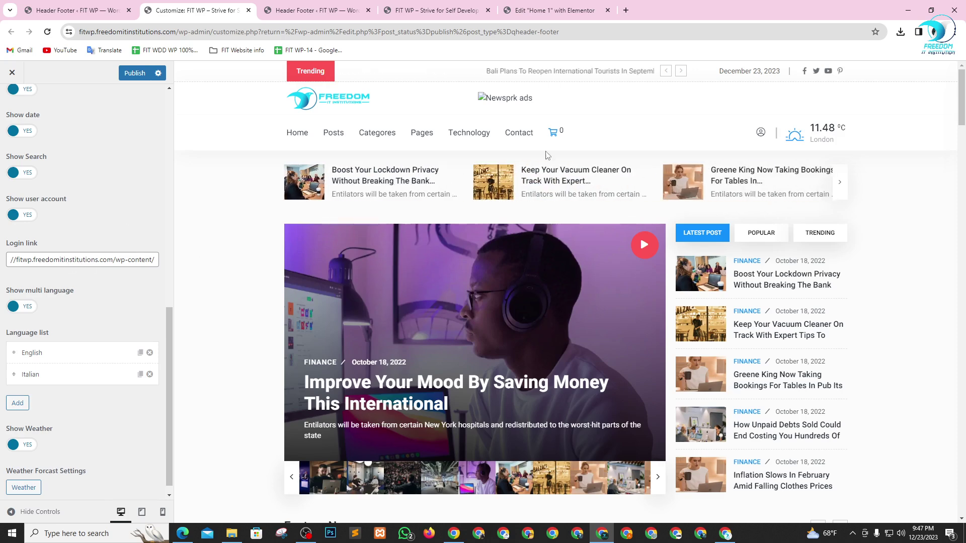
- Publish the Customizer change and return to the Newsprk settings list
{"action": "left_click", "coordinate": [143, 74]}
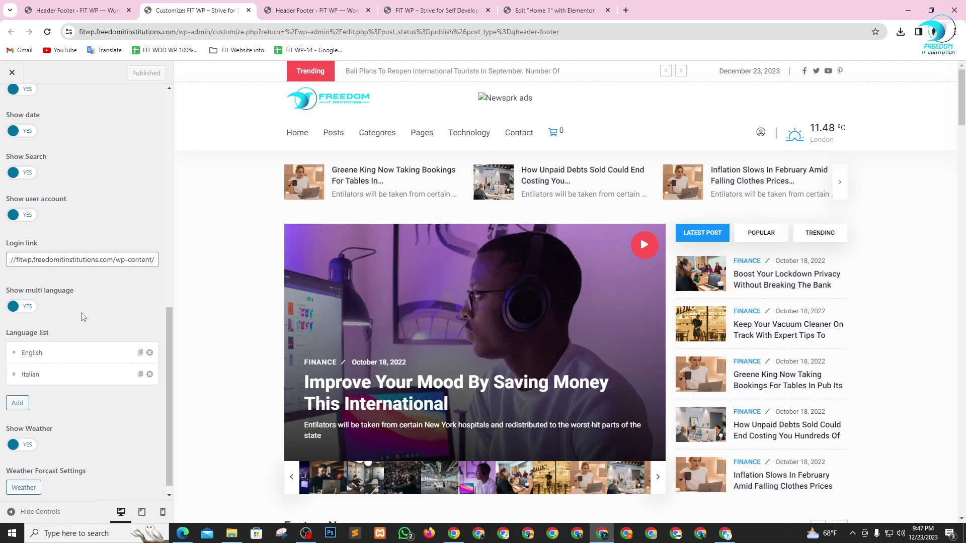
{"action": "scroll", "coordinate": [115, 424], "scroll_direction": "down", "scroll_amount": 1}
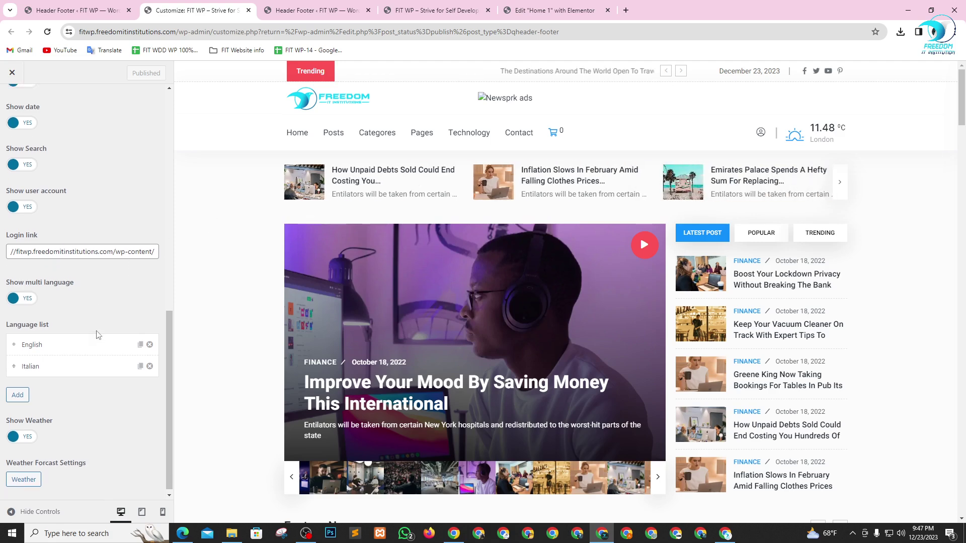
{"action": "scroll", "coordinate": [103, 442], "scroll_direction": "up", "scroll_amount": 1}
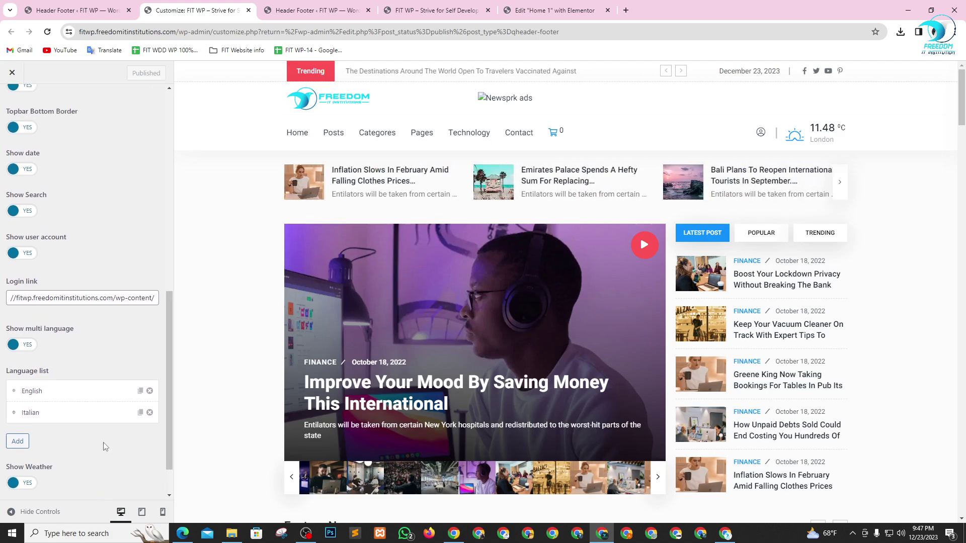
{"action": "scroll", "coordinate": [96, 440], "scroll_direction": "down", "scroll_amount": 1}
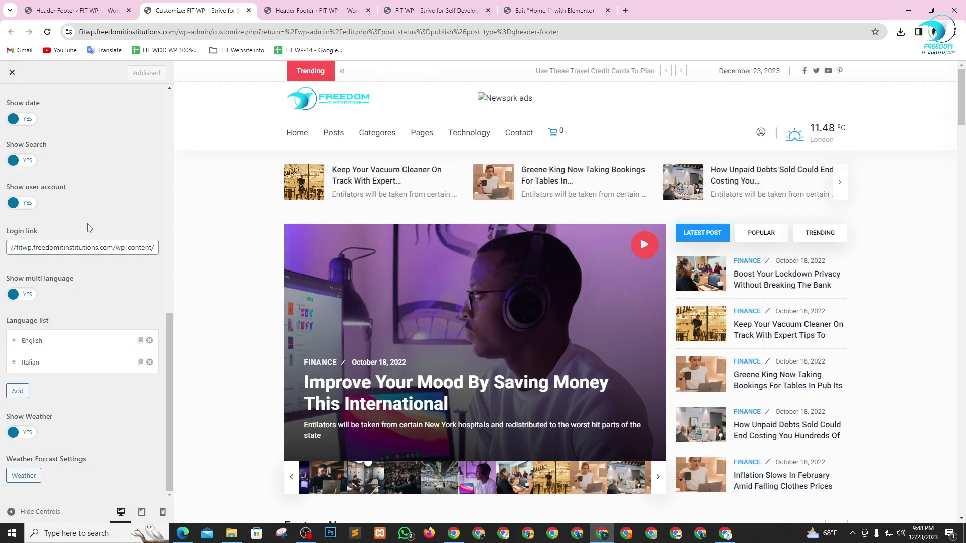
{"action": "scroll", "coordinate": [88, 228], "scroll_direction": "up", "scroll_amount": 10}
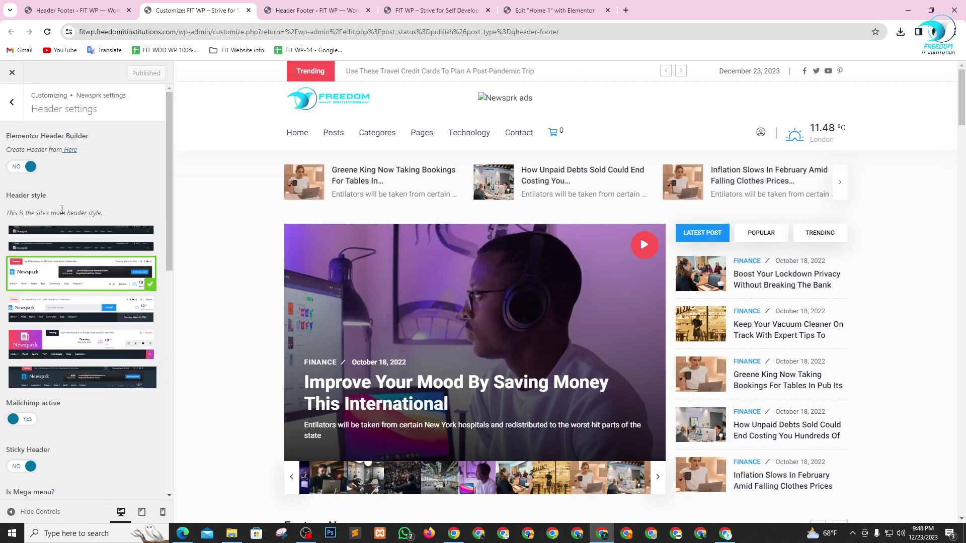
{"action": "left_click", "coordinate": [12, 103]}
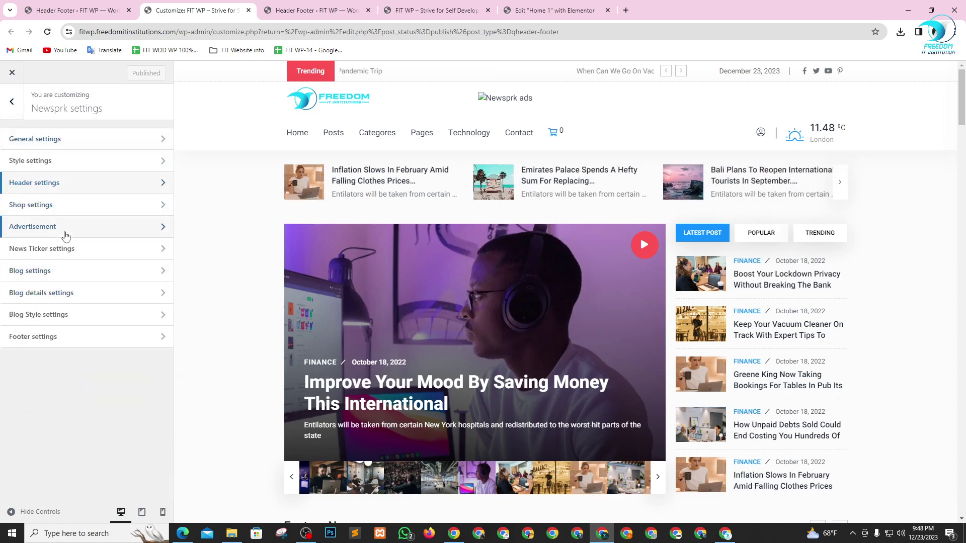
{"action": "left_click", "coordinate": [70, 248]}
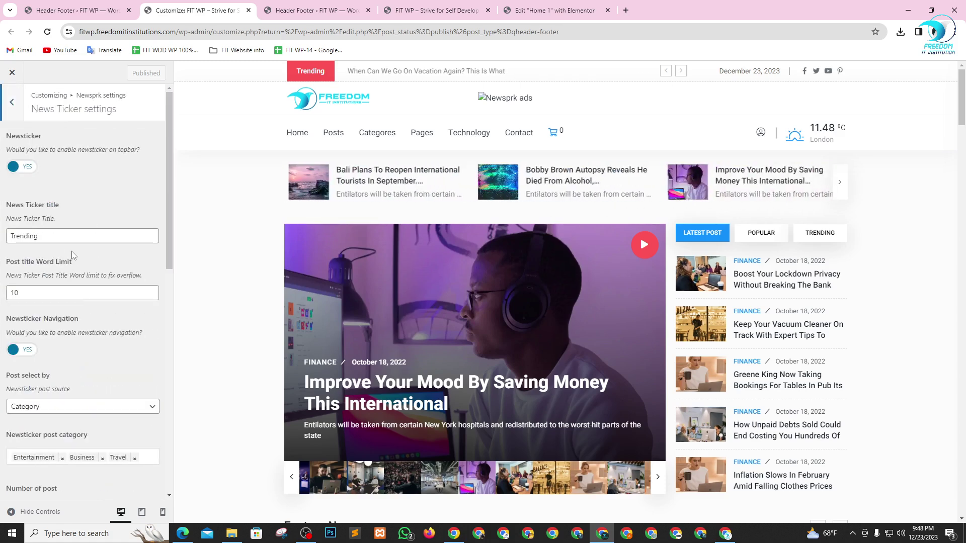
{"action": "scroll", "coordinate": [65, 302], "scroll_direction": "down", "scroll_amount": 10}
{"action": "scroll", "coordinate": [60, 332], "scroll_direction": "up", "scroll_amount": 8}
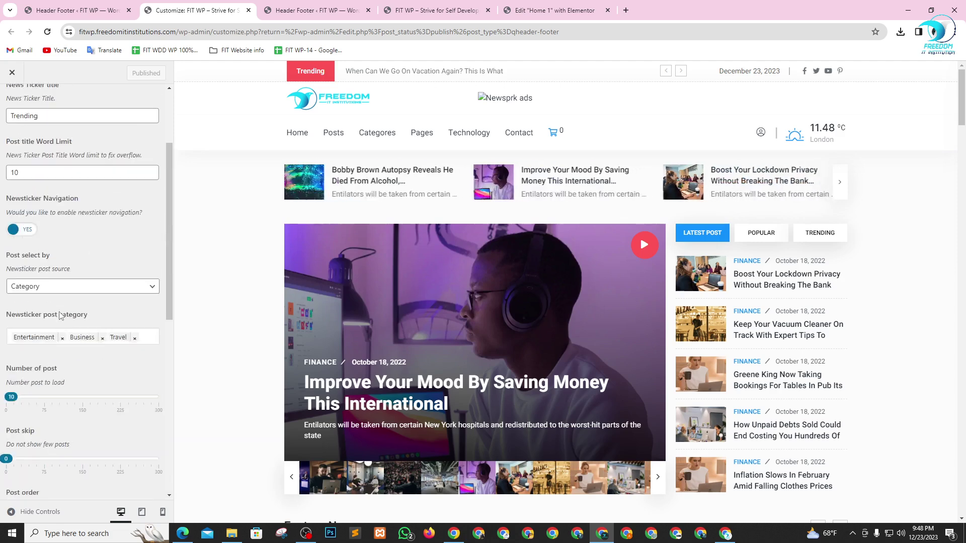
{"action": "scroll", "coordinate": [59, 315], "scroll_direction": "up", "scroll_amount": 3}
{"action": "left_click", "coordinate": [4, 110]}
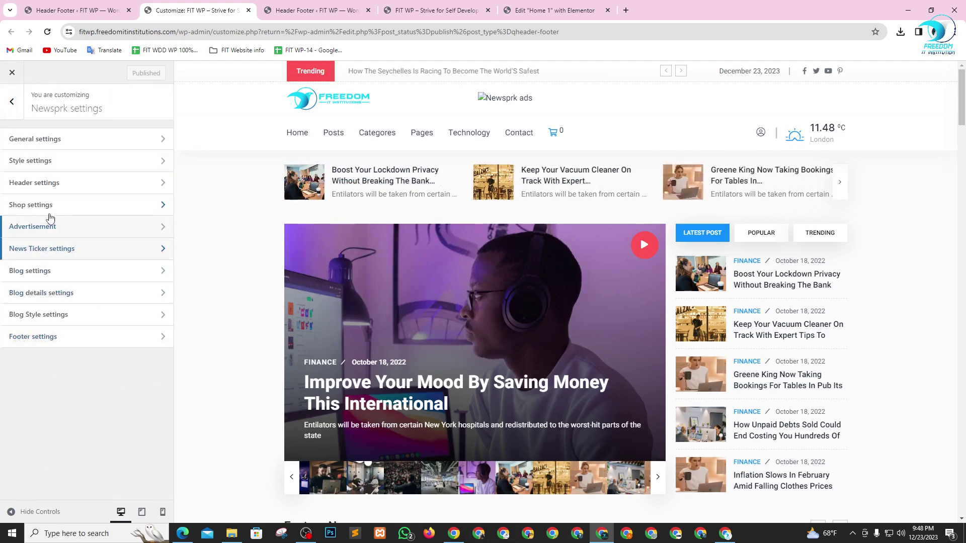
{"action": "left_click", "coordinate": [84, 188]}
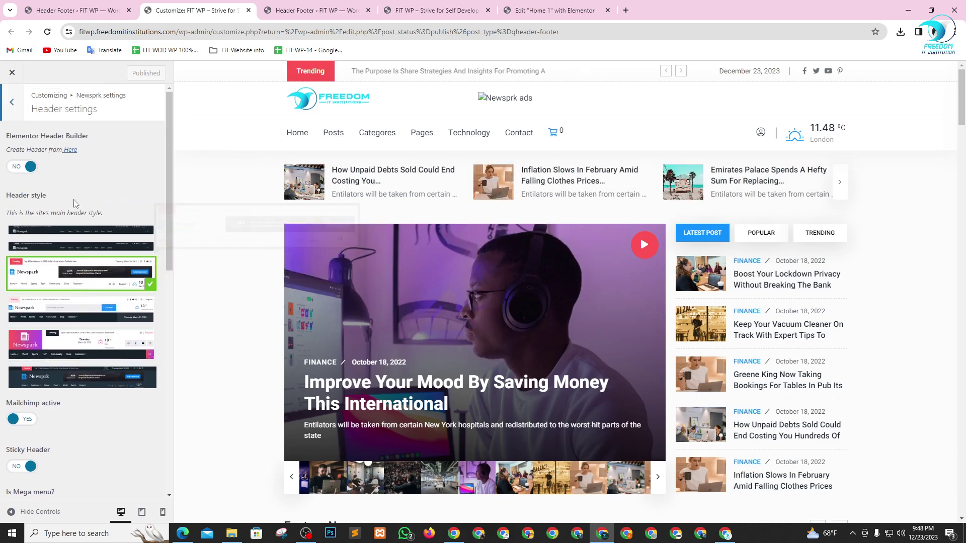
{"action": "scroll", "coordinate": [68, 306], "scroll_direction": "down", "scroll_amount": 4}
{"action": "scroll", "coordinate": [69, 297], "scroll_direction": "down", "scroll_amount": 5}
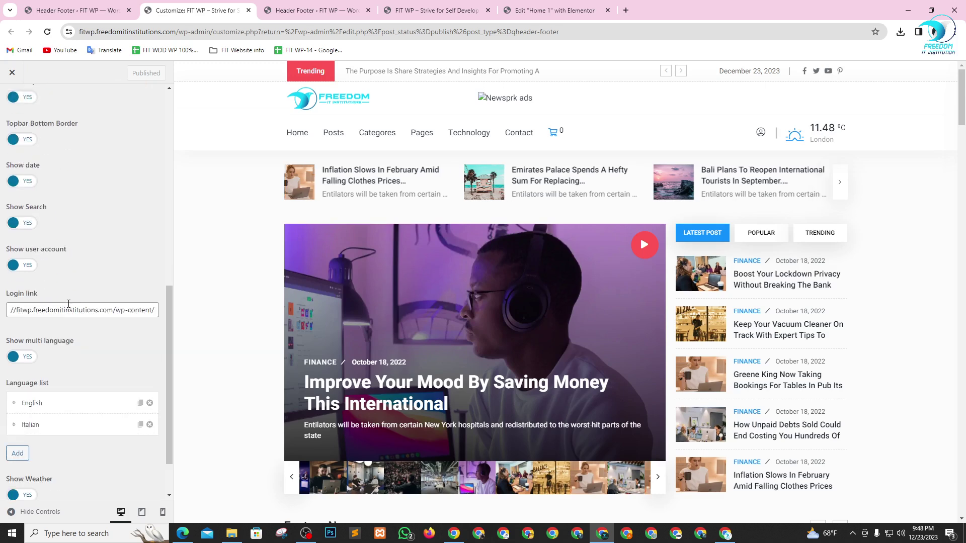
{"action": "scroll", "coordinate": [71, 340], "scroll_direction": "up", "scroll_amount": 10}
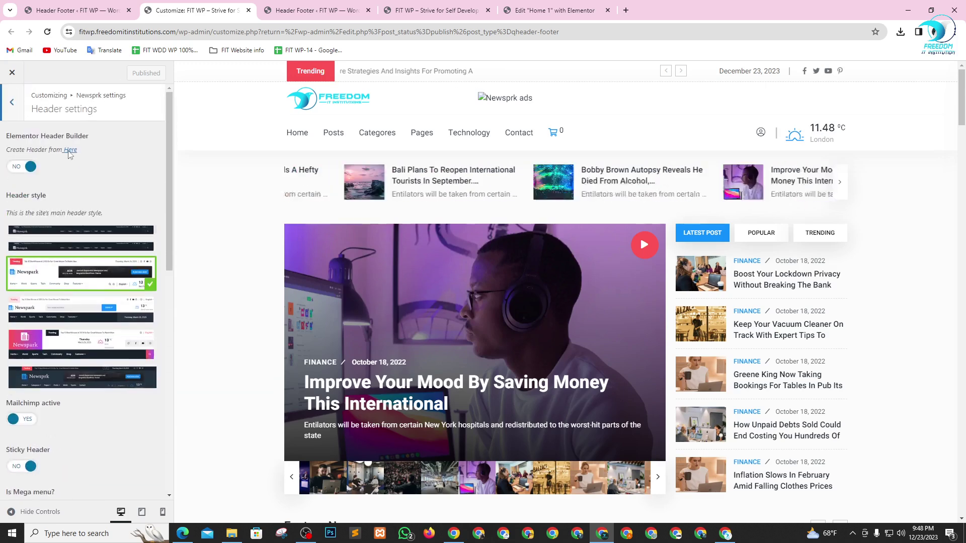
- Reopen Newsprk Header settings and follow the Elementor Header Builder 'Here' link to the Header Footer list
{"action": "left_click", "coordinate": [10, 100]}
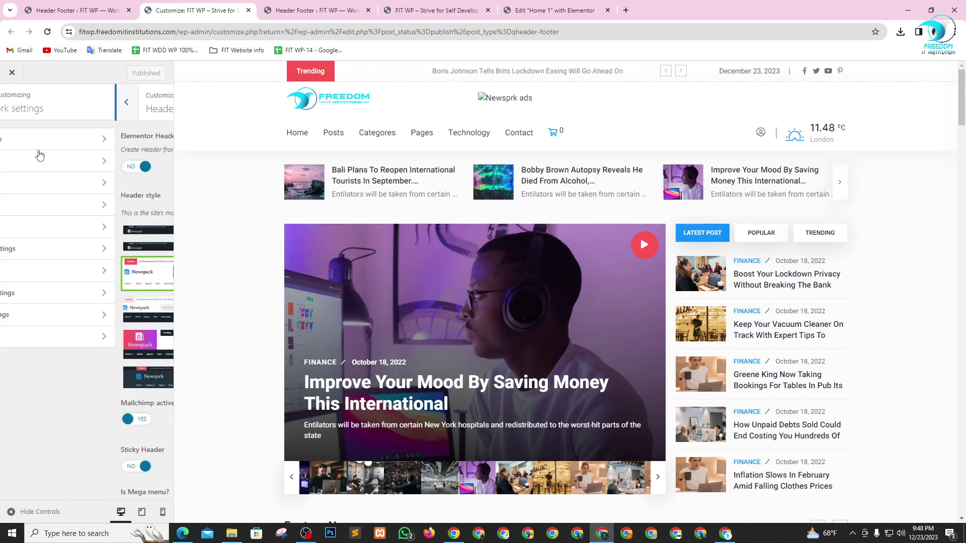
{"action": "left_click", "coordinate": [53, 183]}
{"action": "left_click", "coordinate": [71, 151]}
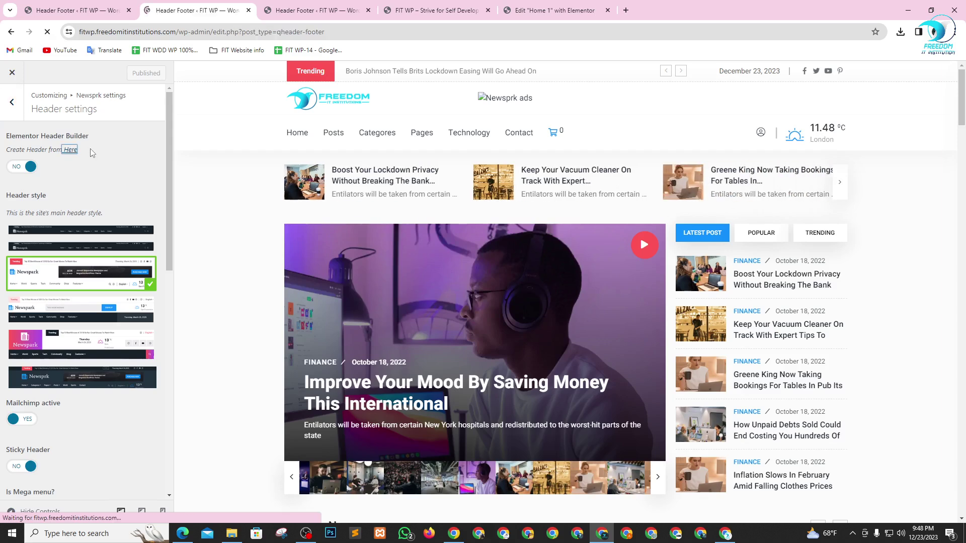
{"action": "scroll", "coordinate": [192, 338], "scroll_direction": "down", "scroll_amount": 2}
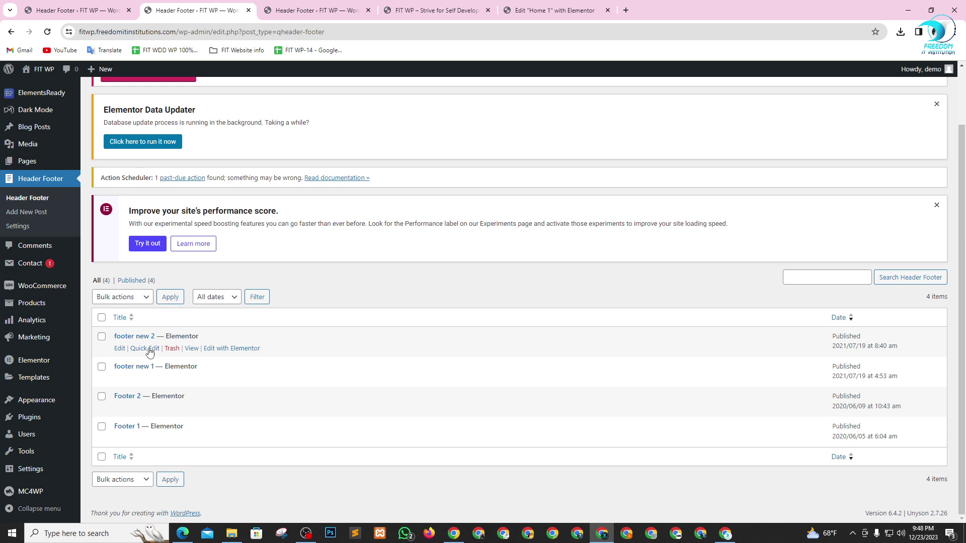
- Preview footer new 2 and footer new 1 in new tabs, then close both
{"action": "right_click", "coordinate": [192, 352]}
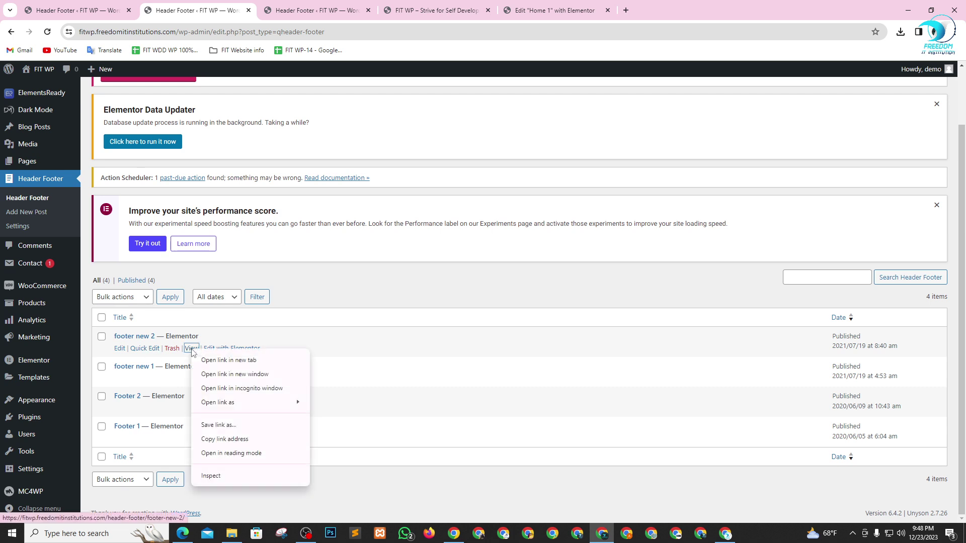
{"action": "left_click", "coordinate": [224, 360]}
{"action": "right_click", "coordinate": [191, 380]}
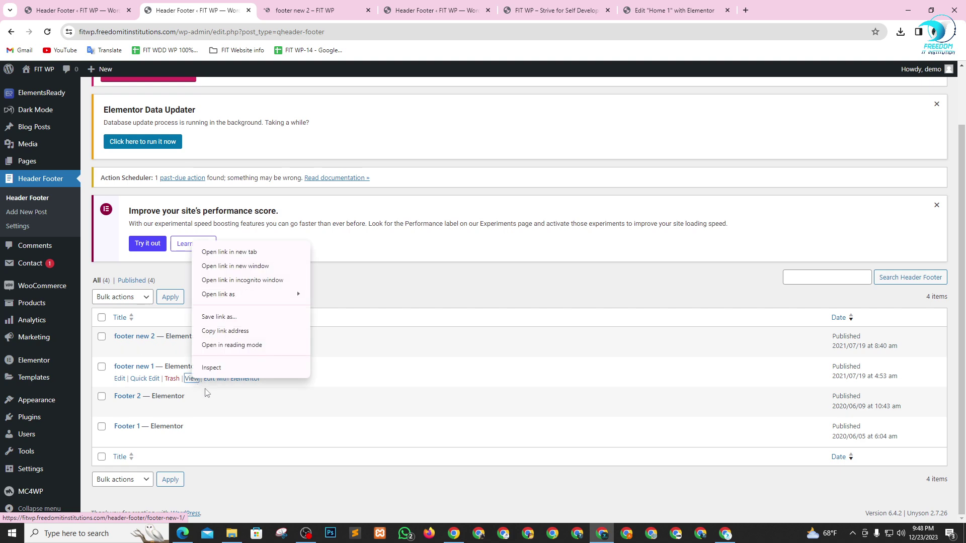
{"action": "left_click", "coordinate": [220, 253]}
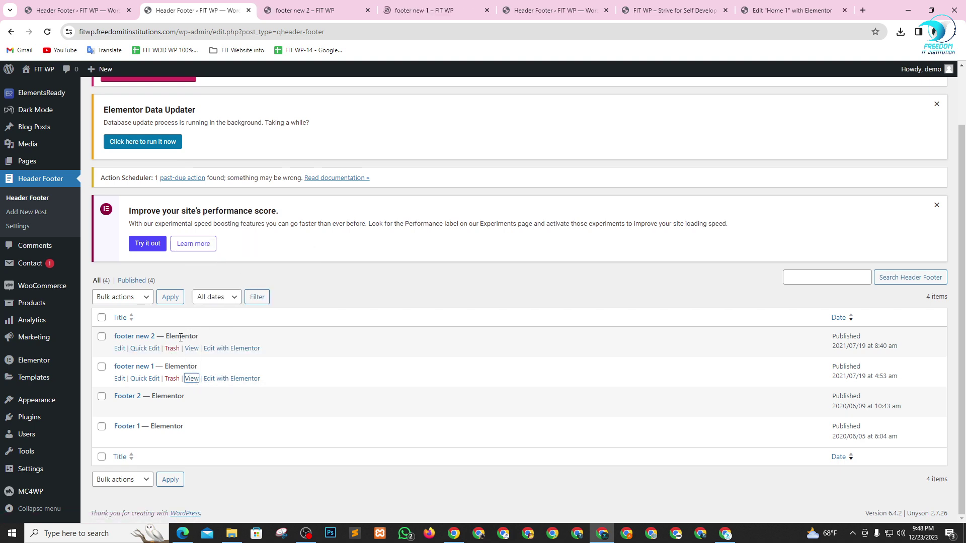
{"action": "left_click", "coordinate": [329, 9]}
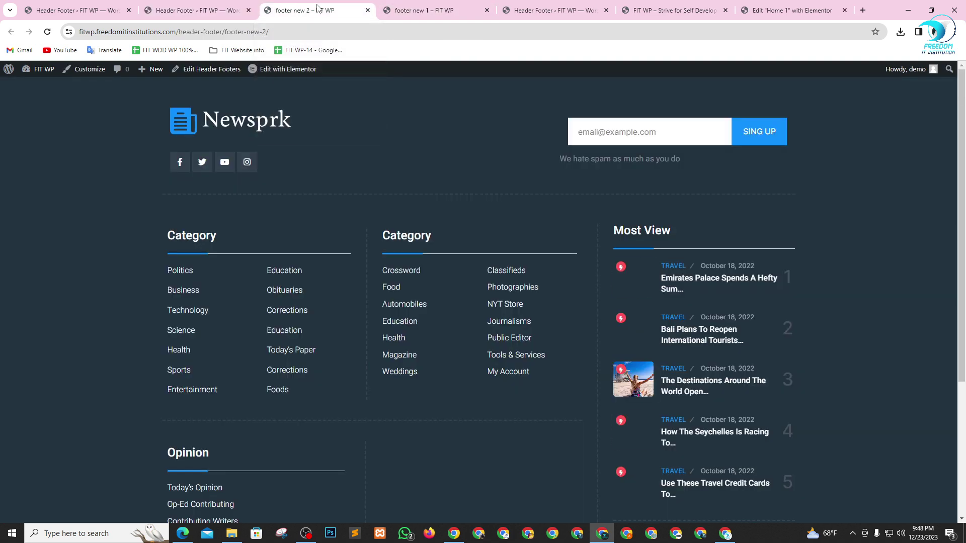
{"action": "left_click", "coordinate": [367, 10]}
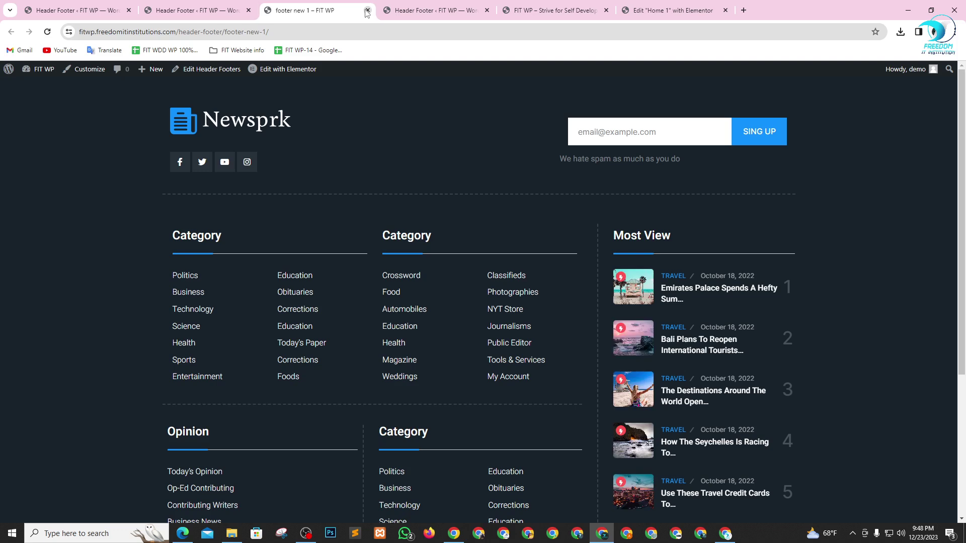
{"action": "left_click", "coordinate": [367, 10]}
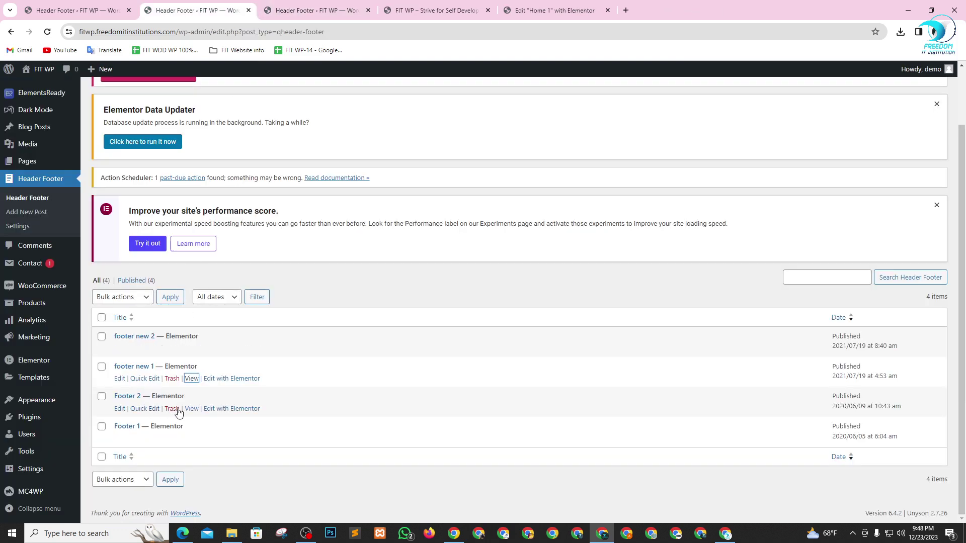
- Preview Footer 2 and Footer 1 in new tabs, then close both
{"action": "right_click", "coordinate": [192, 408]}
{"action": "left_click", "coordinate": [227, 280]}
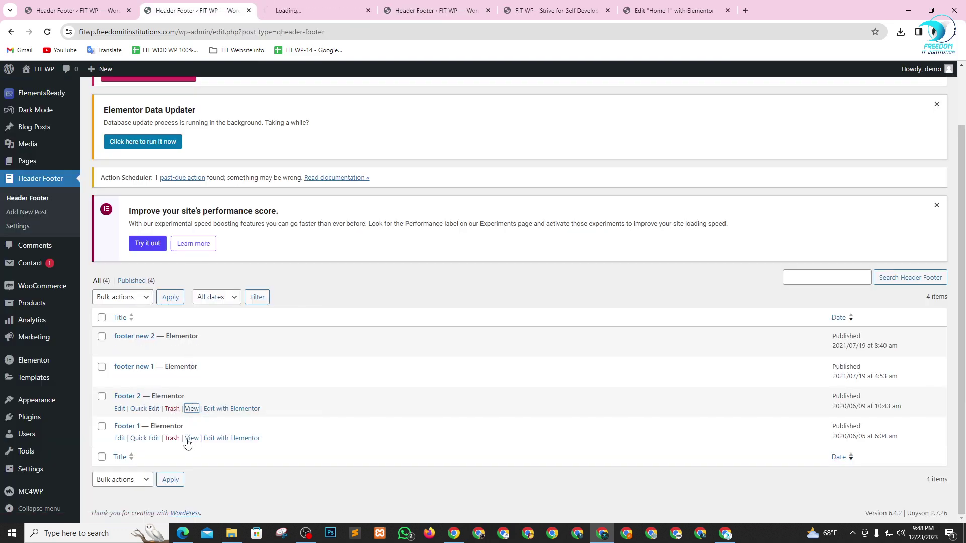
{"action": "right_click", "coordinate": [191, 438]}
{"action": "left_click", "coordinate": [221, 314]}
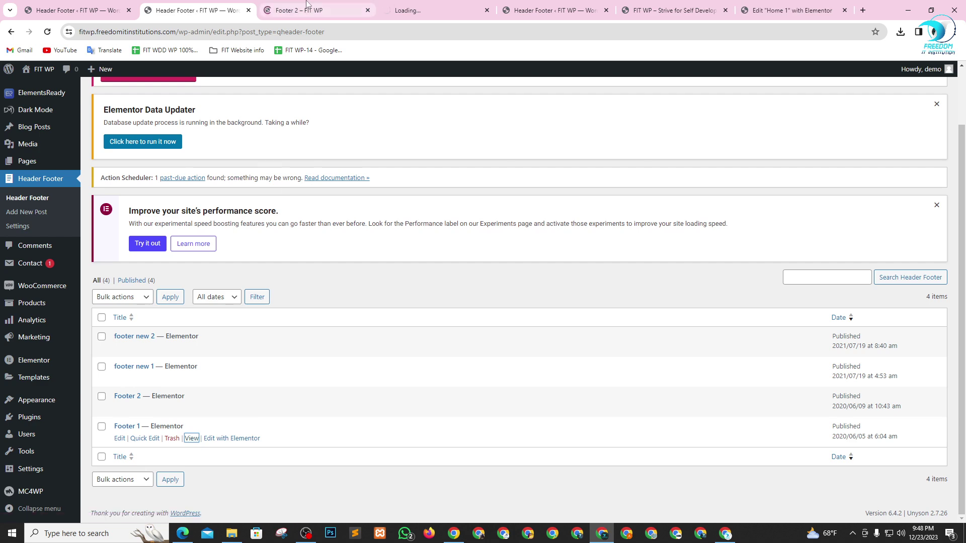
{"action": "left_click", "coordinate": [306, 4]}
{"action": "left_click", "coordinate": [437, 4]}
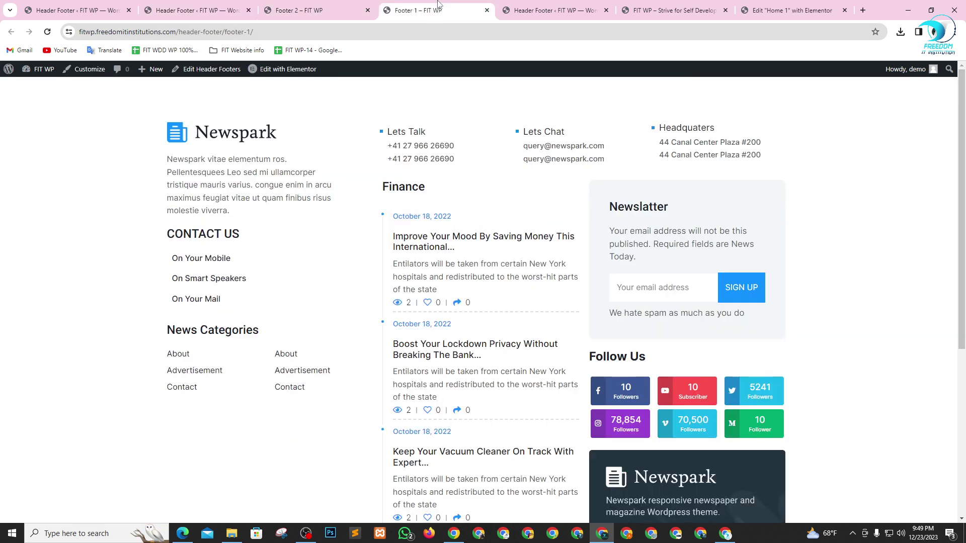
{"action": "left_click", "coordinate": [351, 5]}
{"action": "left_click", "coordinate": [367, 10]}
{"action": "left_click", "coordinate": [367, 10]}
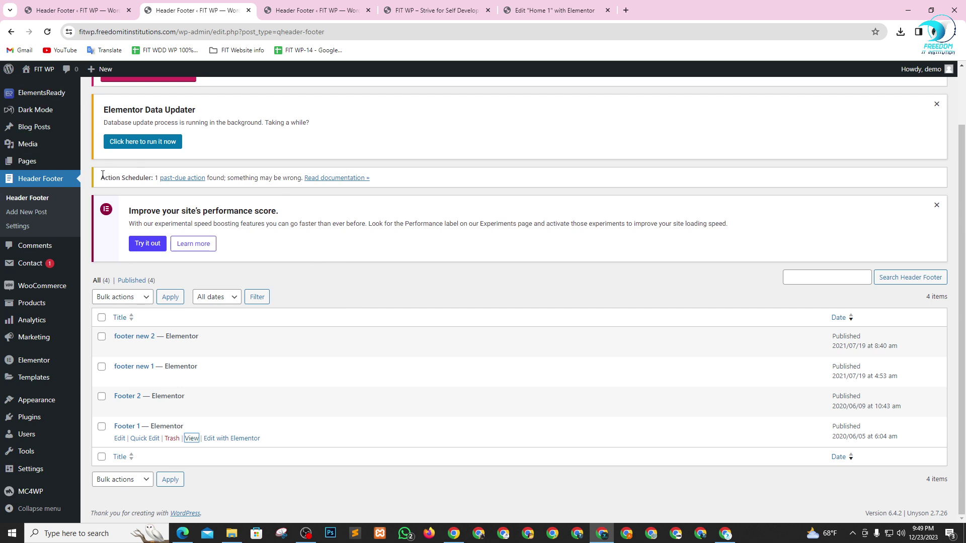
- Close the duplicate Header Footer list tab
{"action": "left_click", "coordinate": [326, 5]}
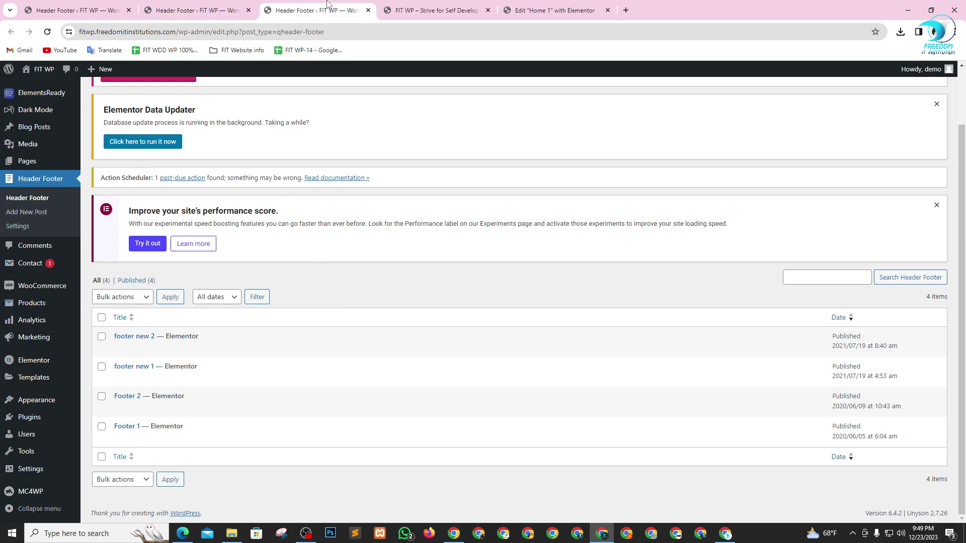
{"action": "left_click", "coordinate": [239, 9]}
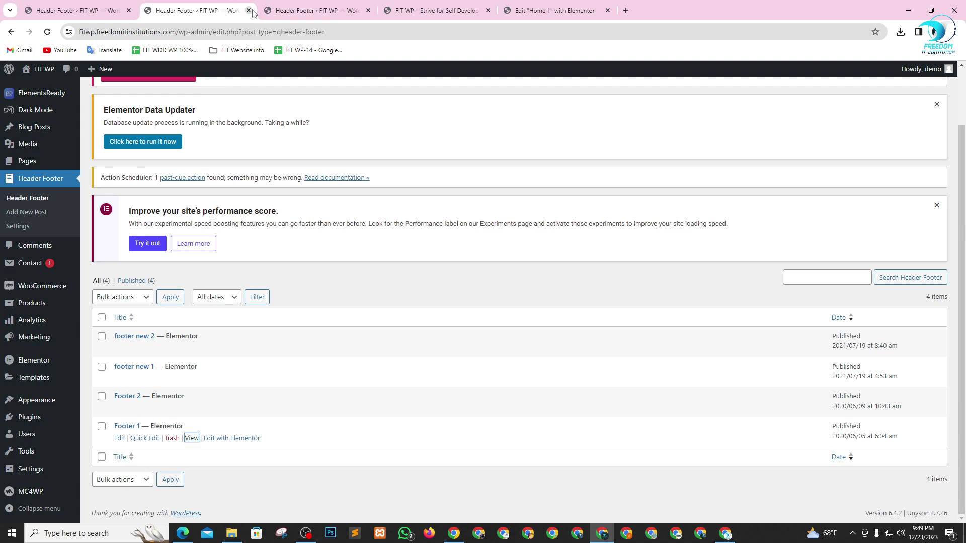
{"action": "left_click", "coordinate": [248, 11]}
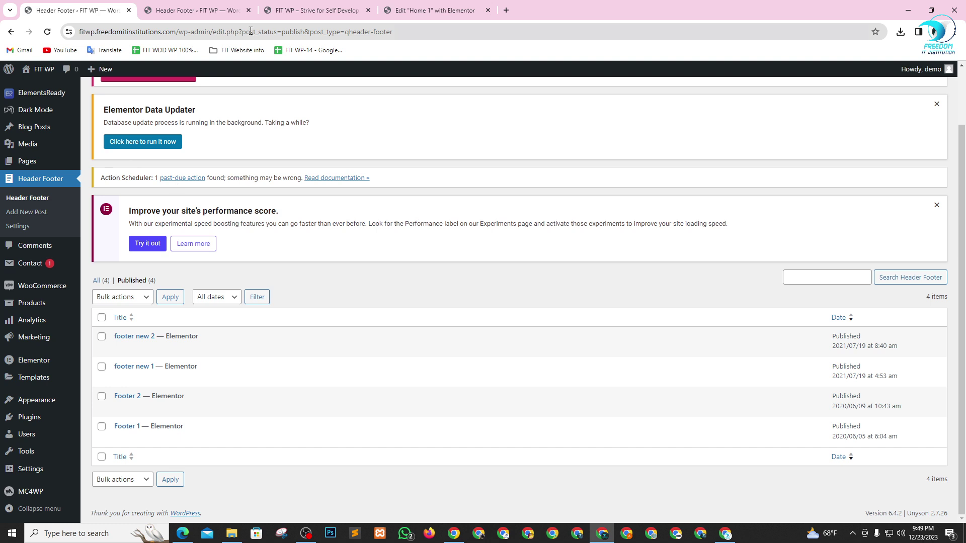
{"action": "left_click", "coordinate": [222, 5]}
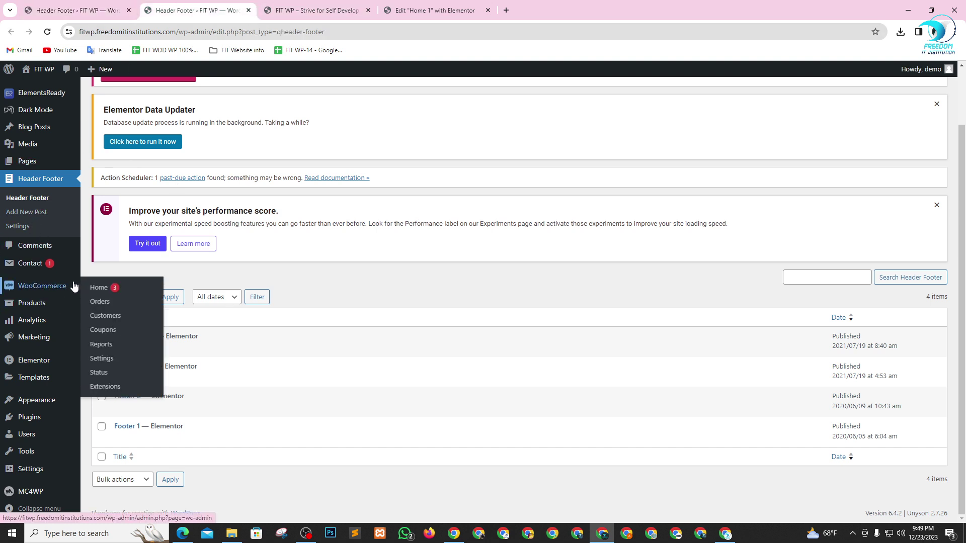
- Dismiss the raised-hand notification in the Google Meet window
{"action": "key", "text": "alt+Tab"}
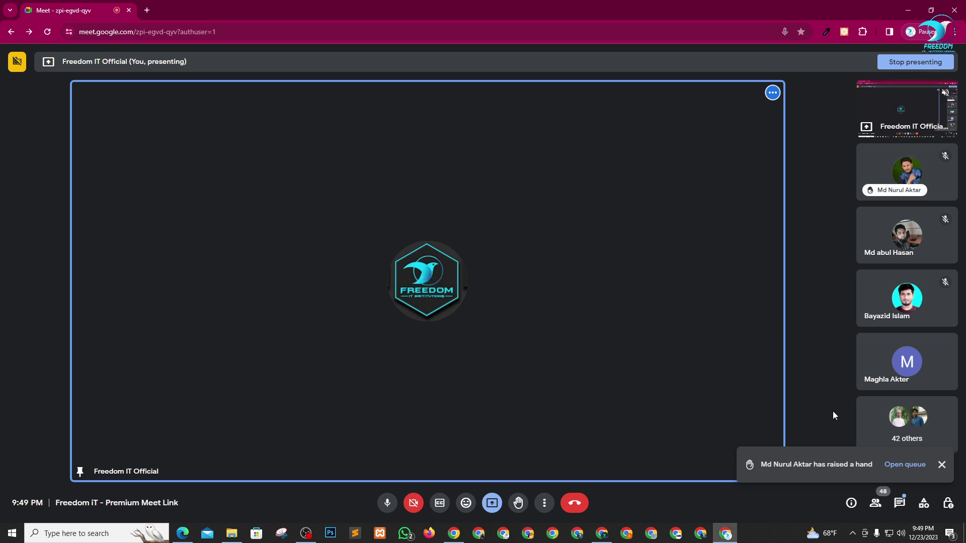
{"action": "left_click", "coordinate": [941, 464]}
{"action": "key", "text": "alt+Tab"}
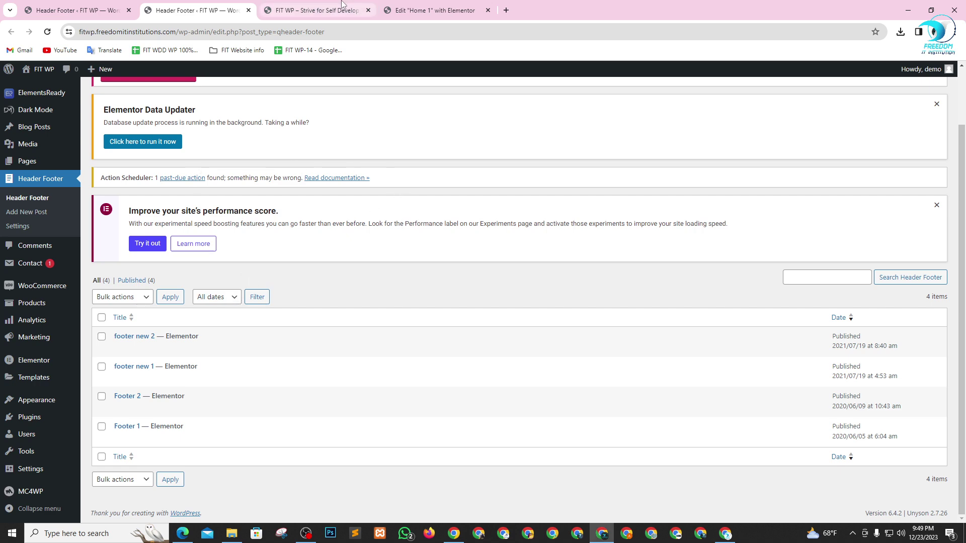
- Check the Home 1 Elementor tab, then review the four published footers in the Header Footer list
{"action": "left_click", "coordinate": [410, 9]}
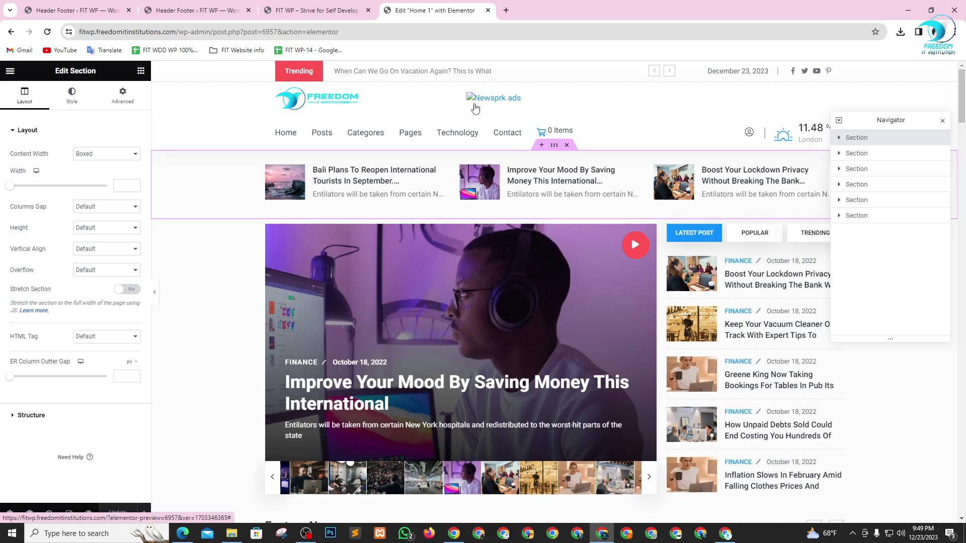
{"action": "left_click", "coordinate": [98, 5]}
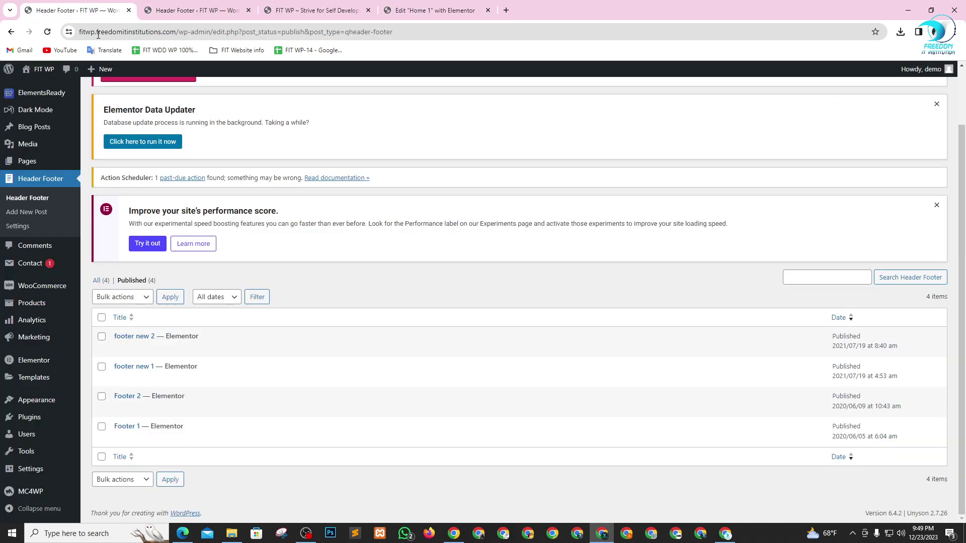
{"action": "scroll", "coordinate": [50, 227], "scroll_direction": "up", "scroll_amount": 2}
{"action": "mouse_move", "coordinate": [58, 132]}
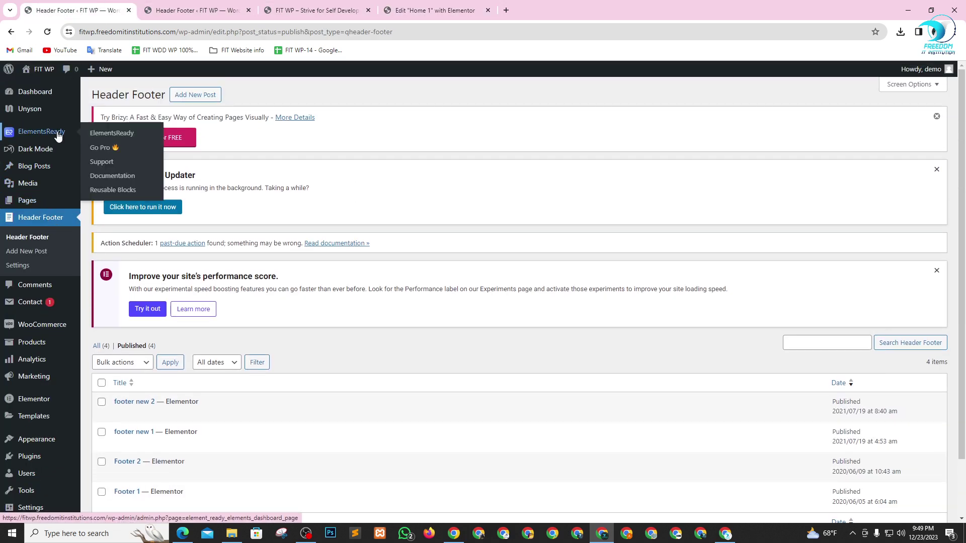
{"action": "scroll", "coordinate": [10, 230], "scroll_direction": "down", "scroll_amount": 1}
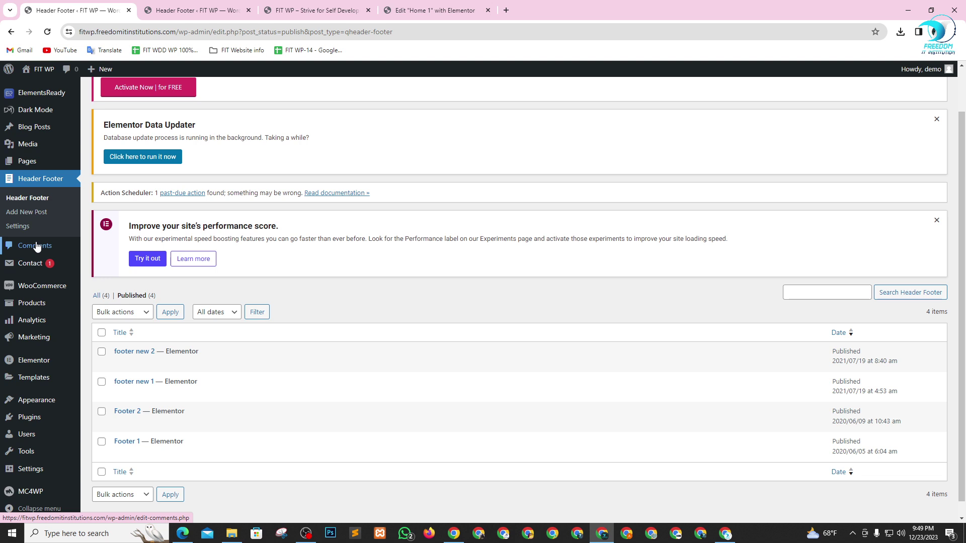
{"action": "scroll", "coordinate": [36, 247], "scroll_direction": "up", "scroll_amount": 1}
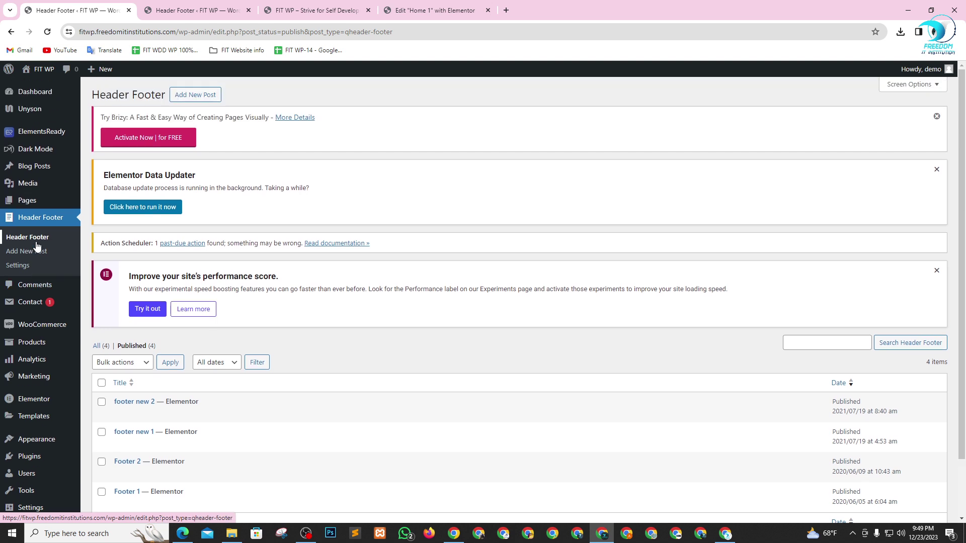
{"action": "mouse_move", "coordinate": [30, 138]}
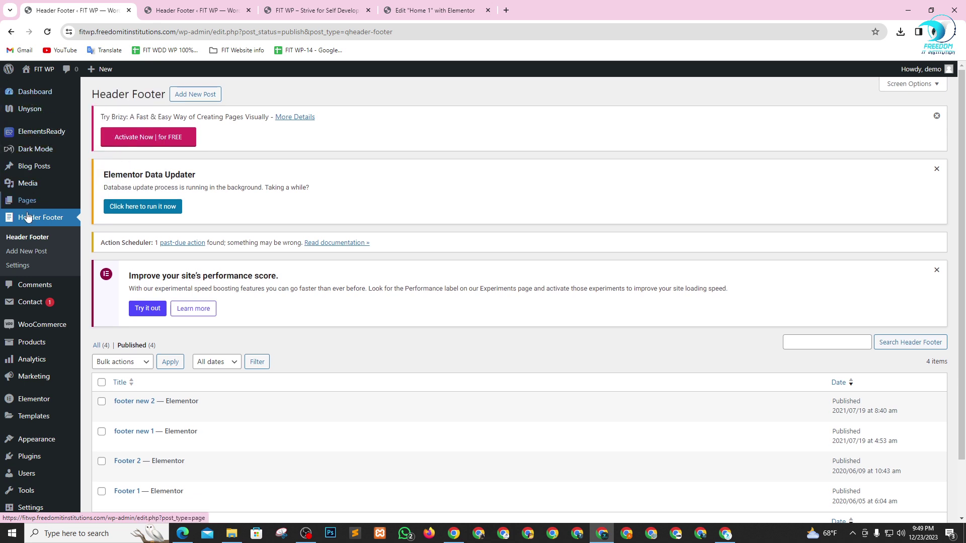
{"action": "scroll", "coordinate": [44, 260], "scroll_direction": "down", "scroll_amount": 2}
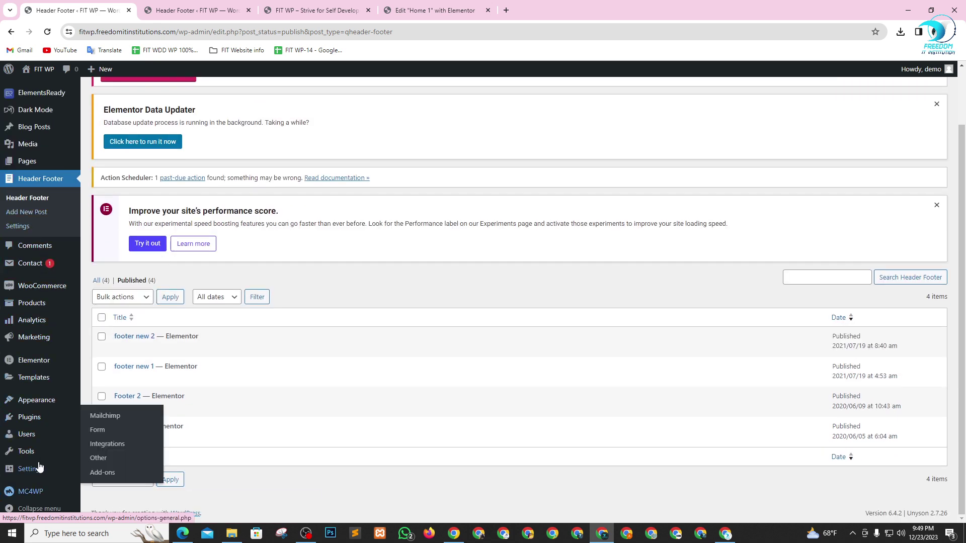
{"action": "mouse_move", "coordinate": [35, 456]}
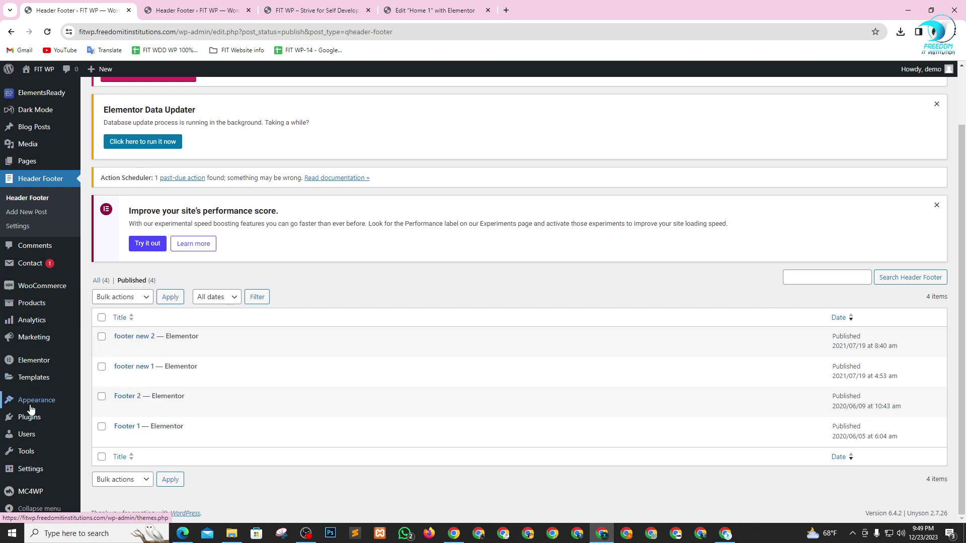
{"action": "mouse_move", "coordinate": [30, 409]}
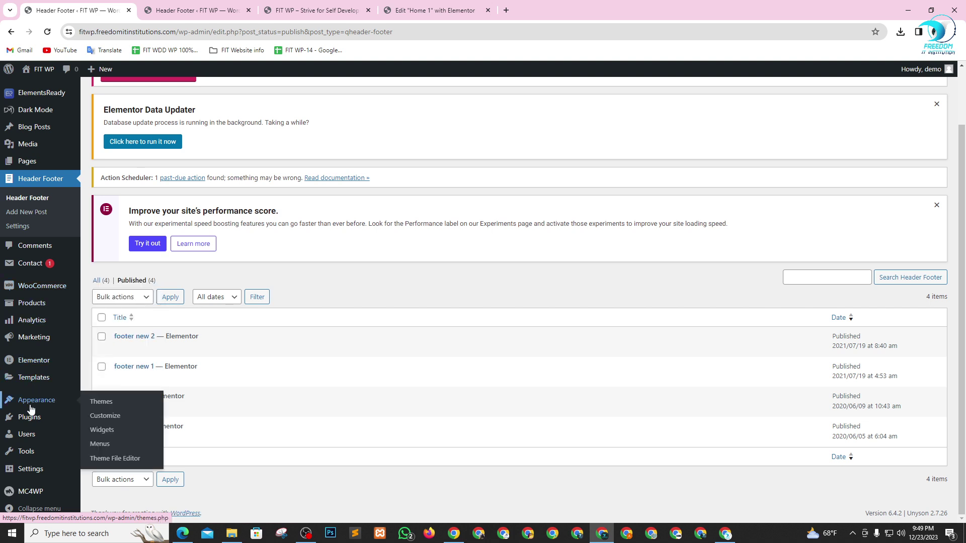
- Open Appearance > Customize in a new tab and go to Newsprk settings > Advertisement
{"action": "right_click", "coordinate": [108, 416]}
{"action": "left_click", "coordinate": [146, 284]}
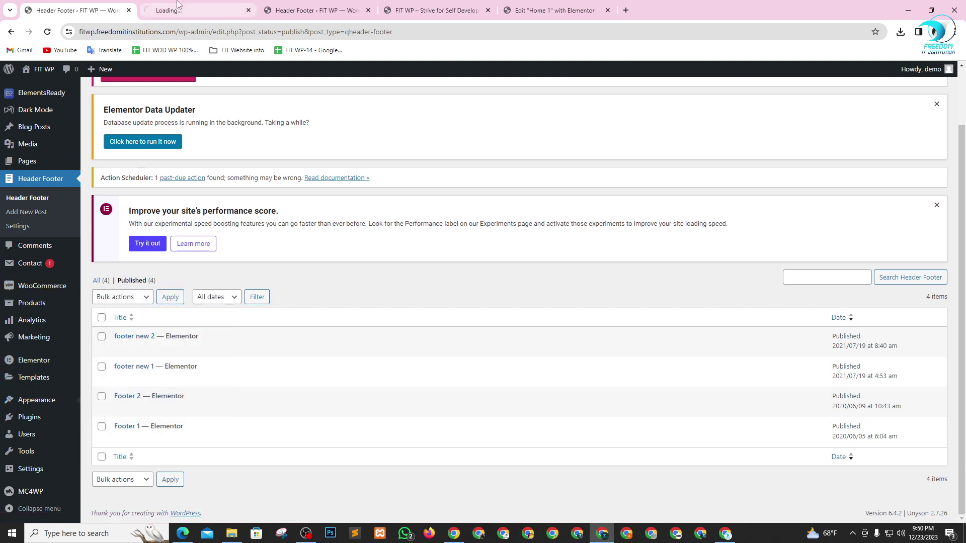
{"action": "left_click", "coordinate": [177, 6]}
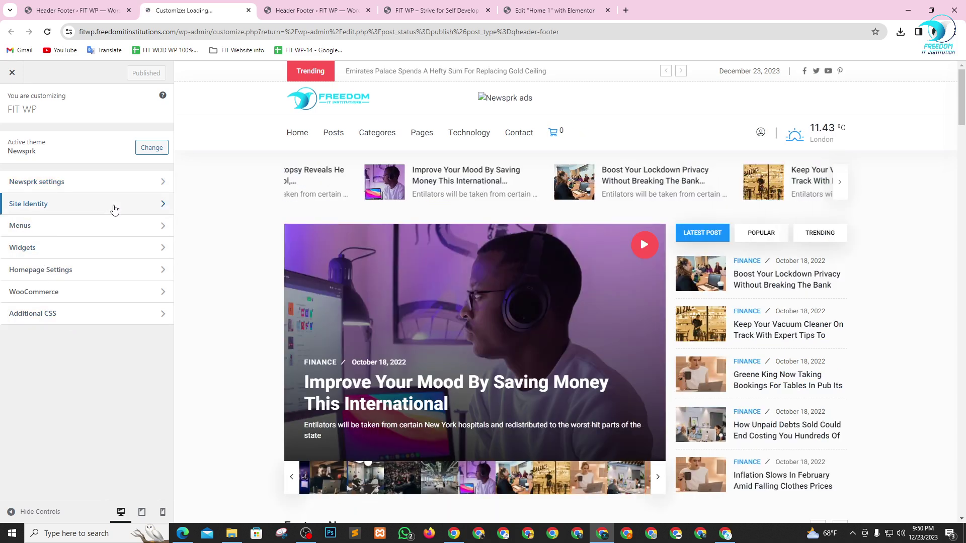
{"action": "left_click", "coordinate": [103, 182]}
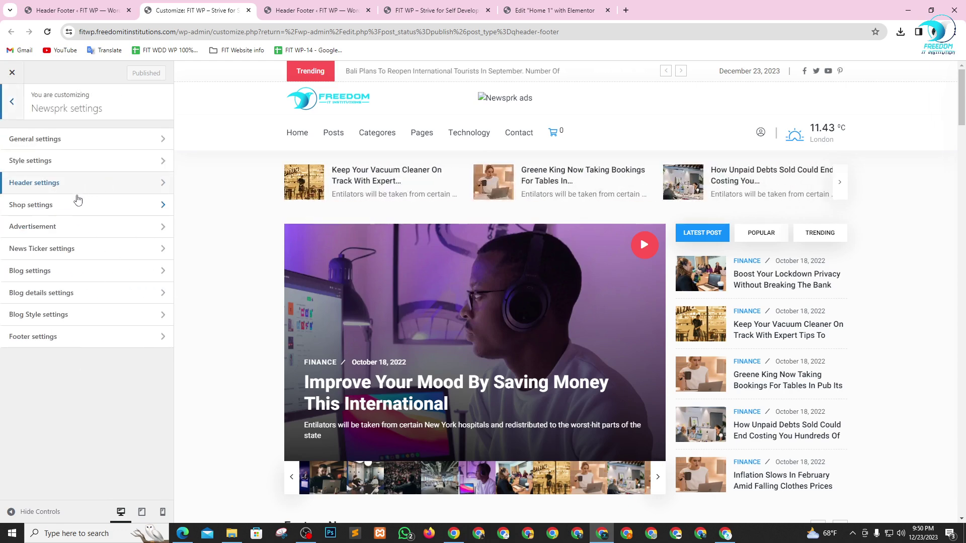
{"action": "left_click", "coordinate": [78, 231]}
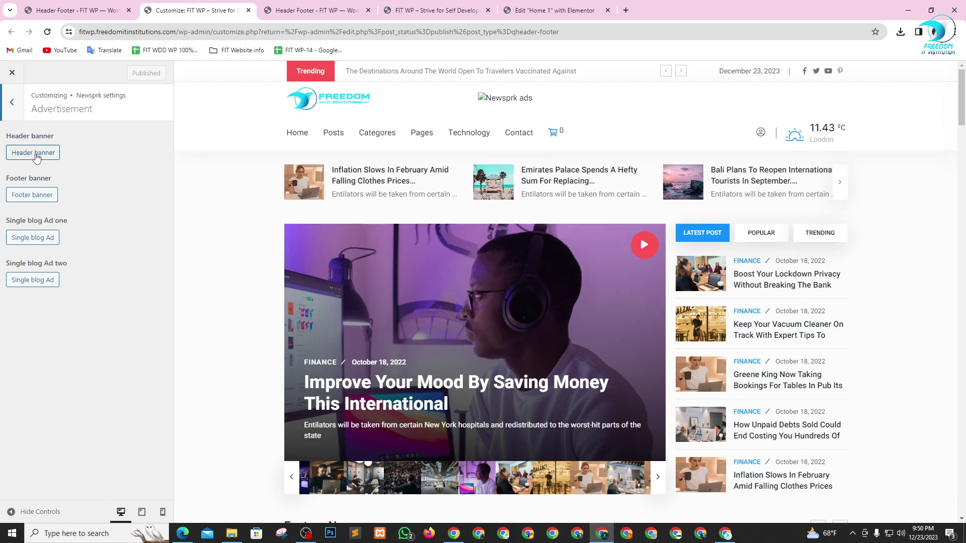
- Set the Header banner ad image to new-updated-web-logo.png from the Media Library and save
{"action": "left_click", "coordinate": [38, 155]}
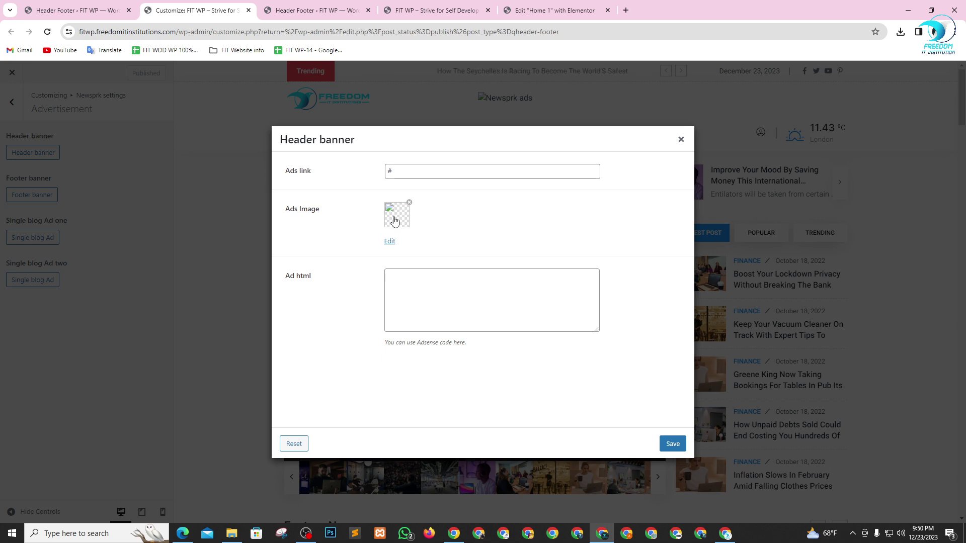
{"action": "left_click", "coordinate": [394, 222]}
{"action": "left_click", "coordinate": [68, 204]}
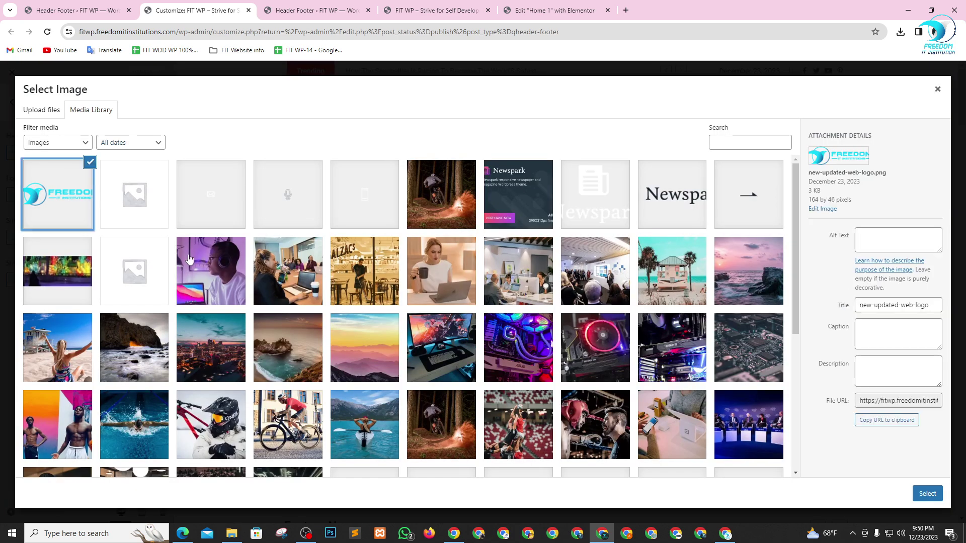
{"action": "left_click", "coordinate": [925, 494]}
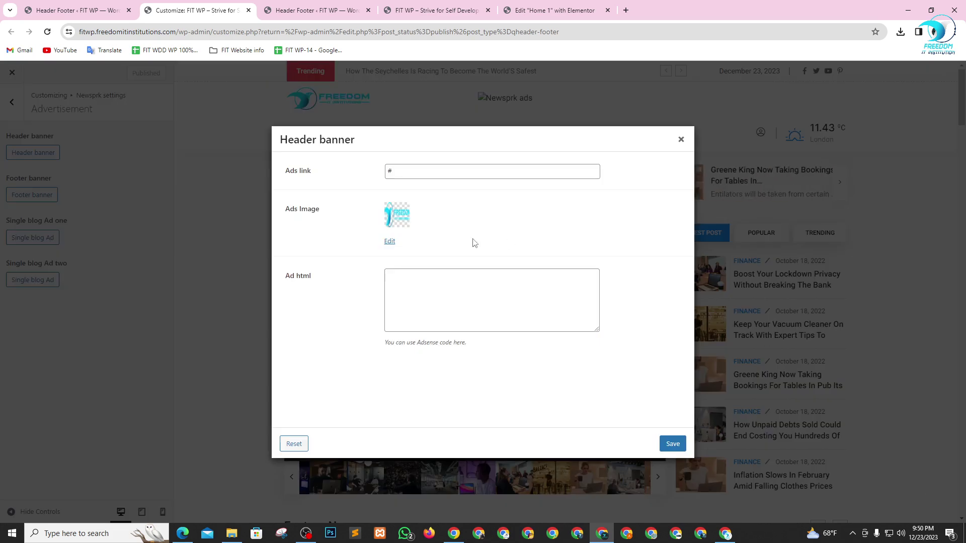
{"action": "left_click", "coordinate": [404, 172]}
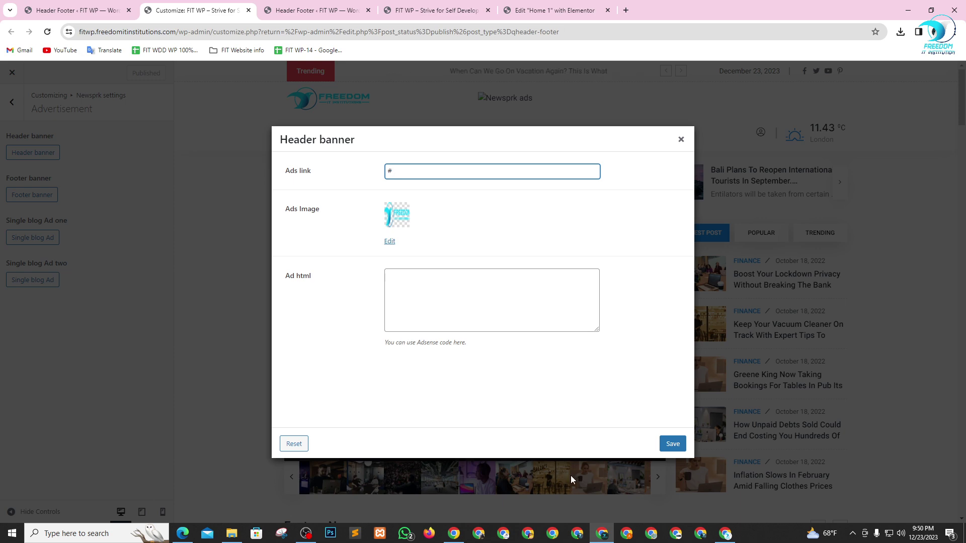
{"action": "left_click", "coordinate": [672, 444]}
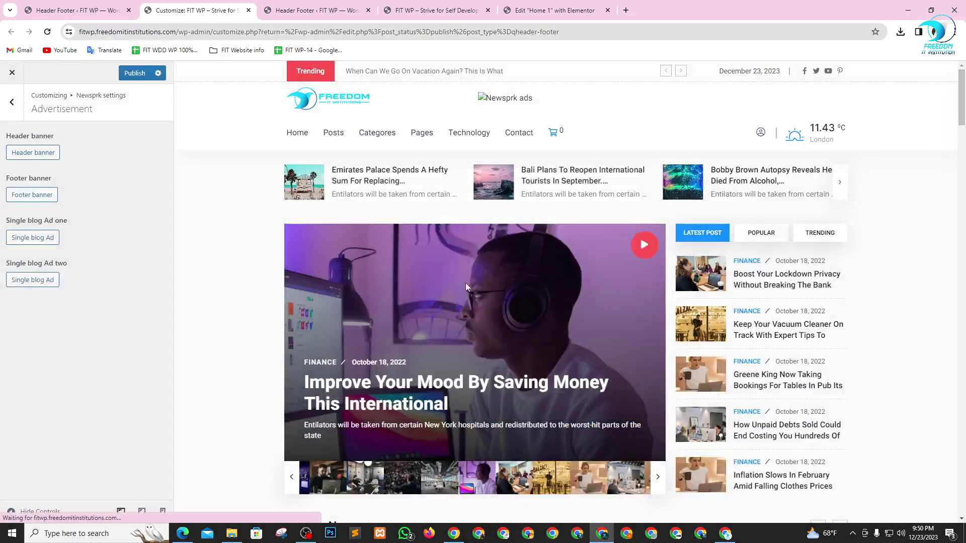
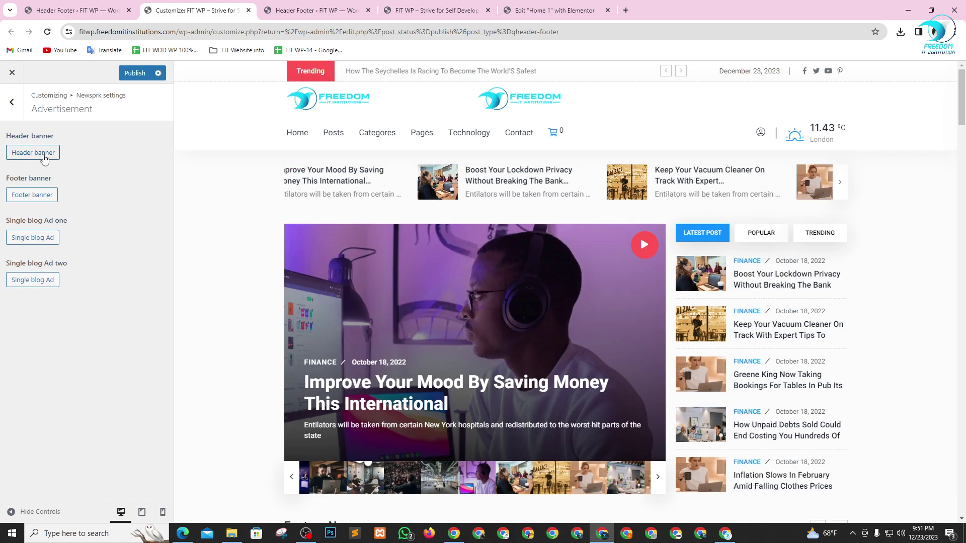
- Scroll the Customizer, then look through the new tab, Elementor Home 1 and live site tabs
{"action": "scroll", "coordinate": [749, 312], "scroll_direction": "down", "scroll_amount": 5}
{"action": "scroll", "coordinate": [748, 308], "scroll_direction": "down", "scroll_amount": 6}
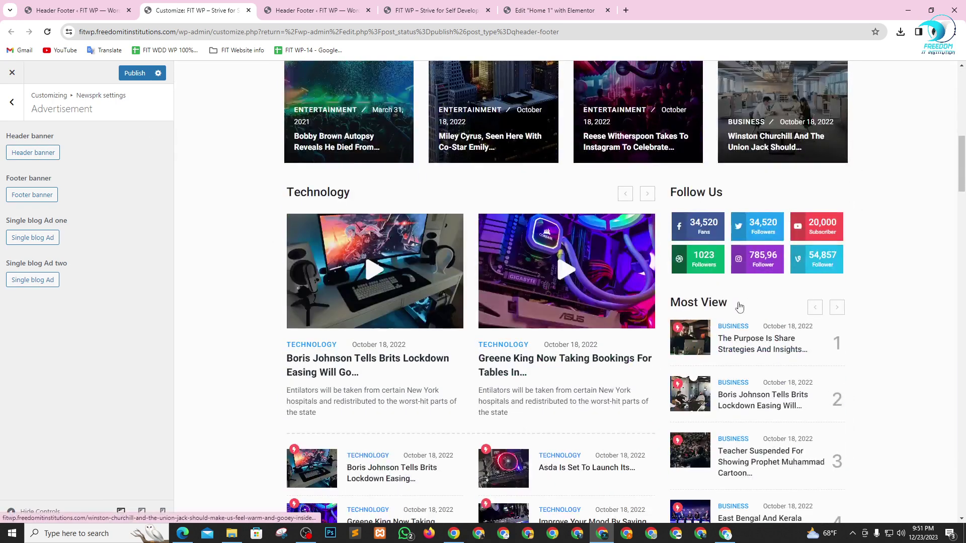
{"action": "scroll", "coordinate": [738, 306], "scroll_direction": "up", "scroll_amount": 7}
{"action": "left_click", "coordinate": [627, 10]}
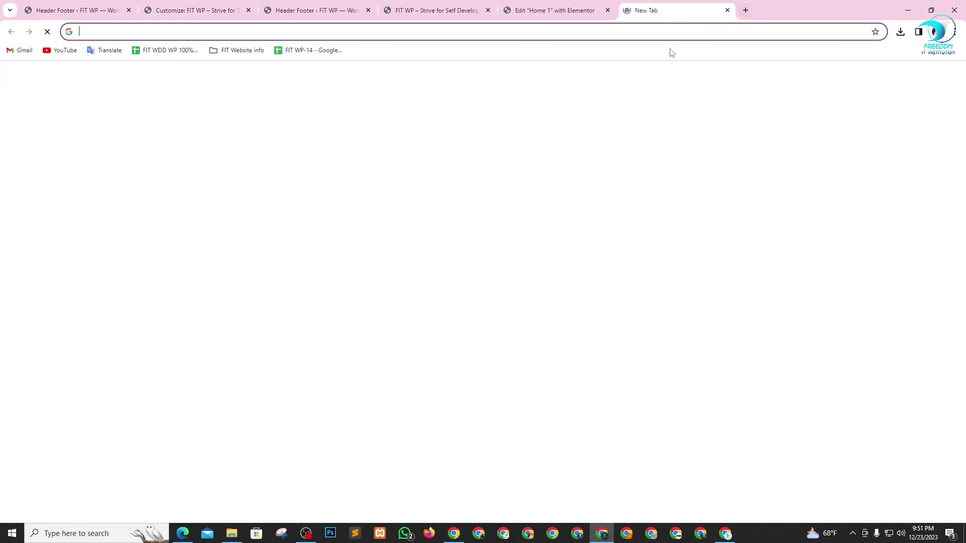
{"action": "left_click", "coordinate": [581, 9]}
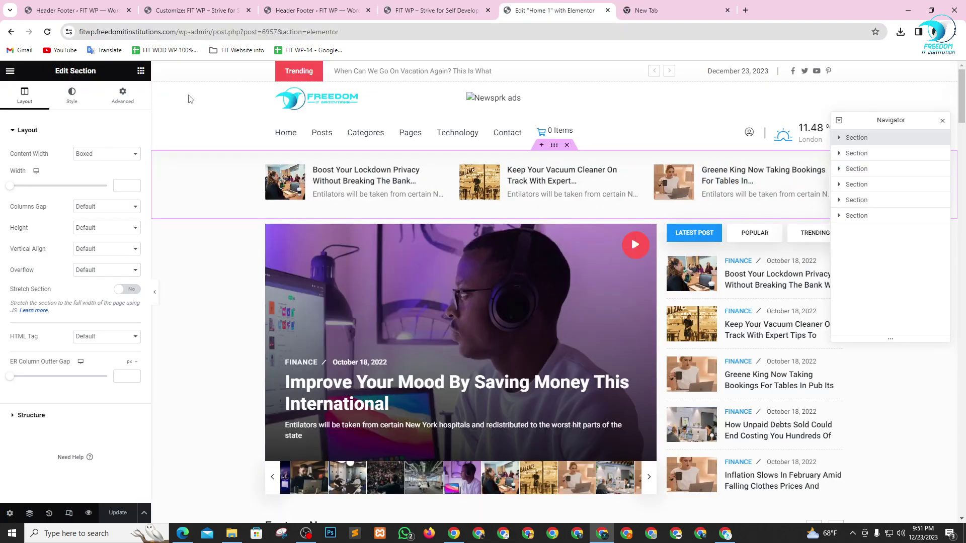
{"action": "left_click", "coordinate": [401, 8]}
- Go back from the Header Footer list to the Customizer and open the Single blog Ad settings
{"action": "left_click", "coordinate": [326, 6]}
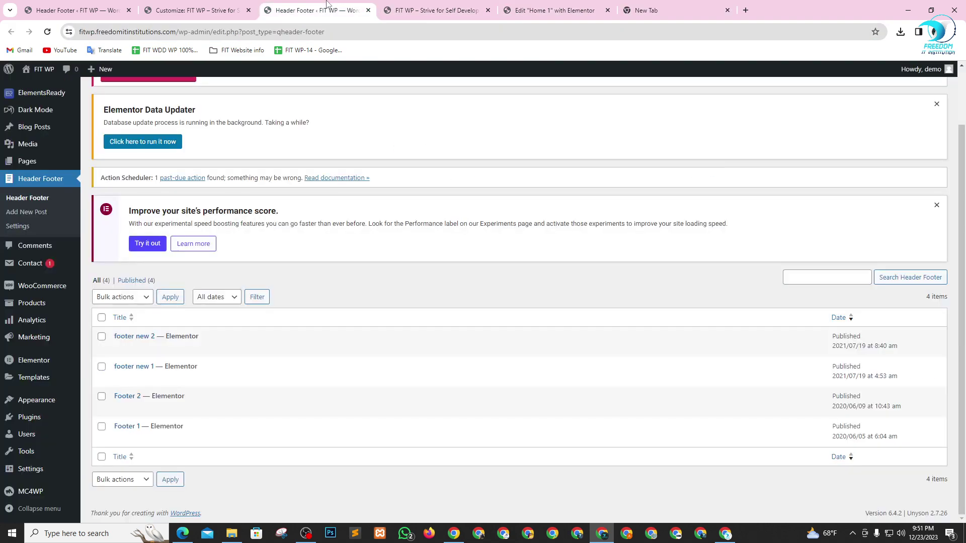
{"action": "left_click", "coordinate": [191, 6]}
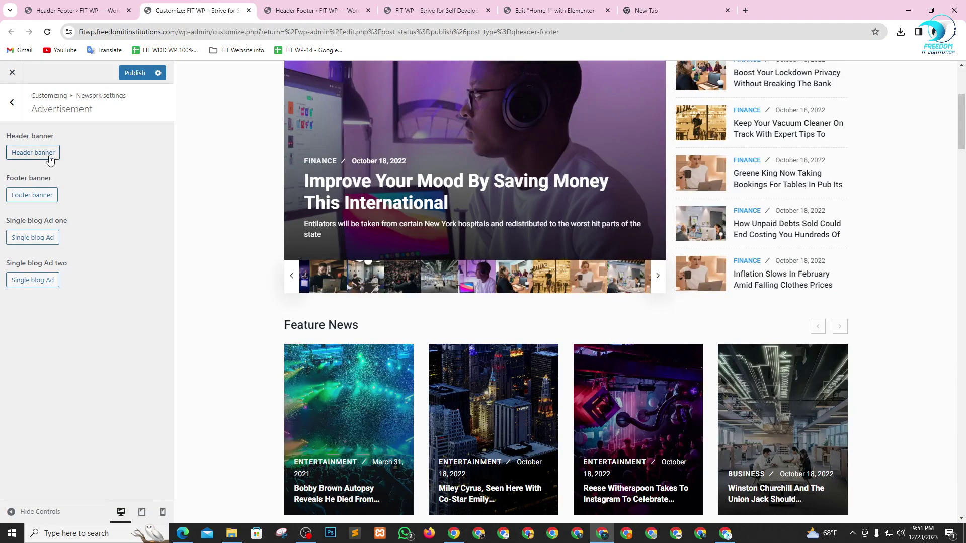
{"action": "scroll", "coordinate": [289, 133], "scroll_direction": "up", "scroll_amount": 4}
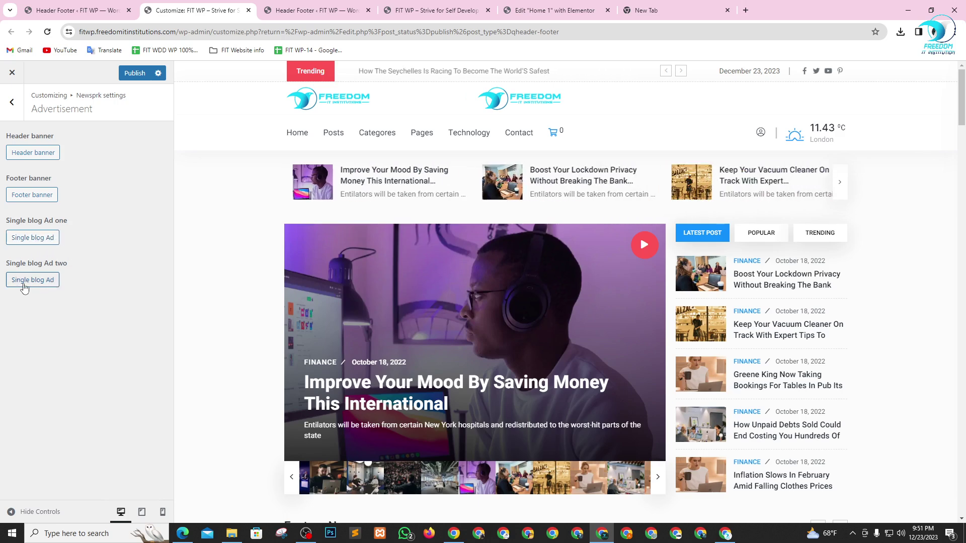
{"action": "left_click", "coordinate": [40, 241]}
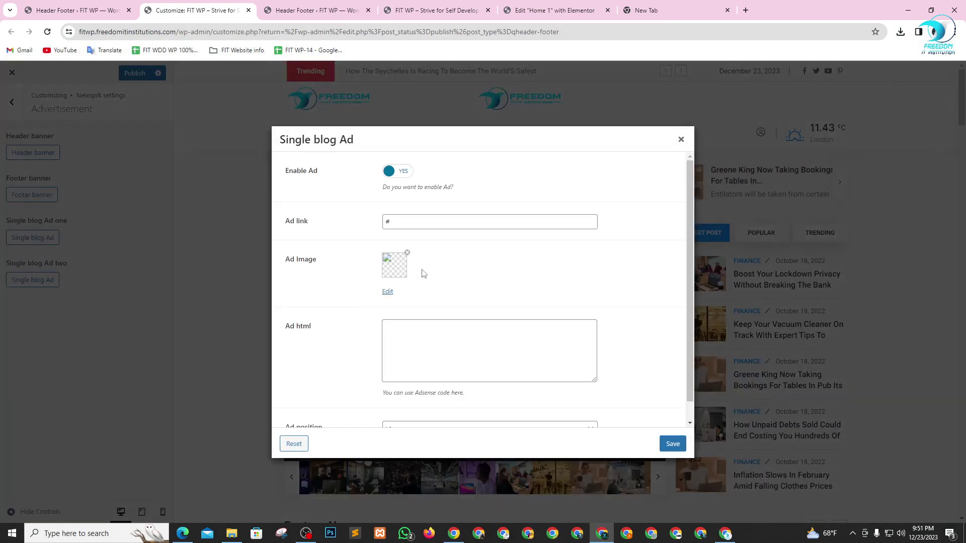
- Make new-updated-web-logo.png (the FREEDOM logo) the Single blog Ad image, then go to the blank tab
{"action": "left_click", "coordinate": [402, 224]}
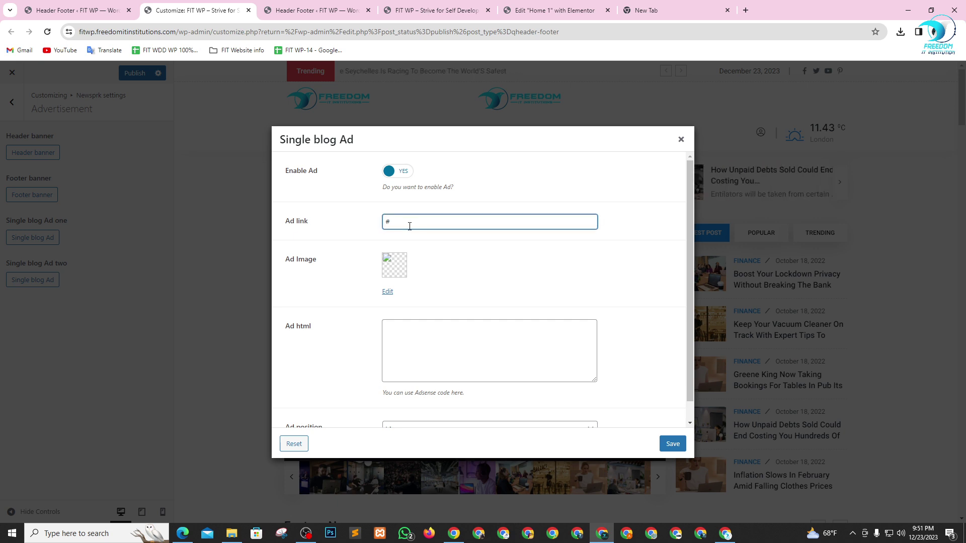
{"action": "scroll", "coordinate": [480, 301], "scroll_direction": "down", "scroll_amount": 1}
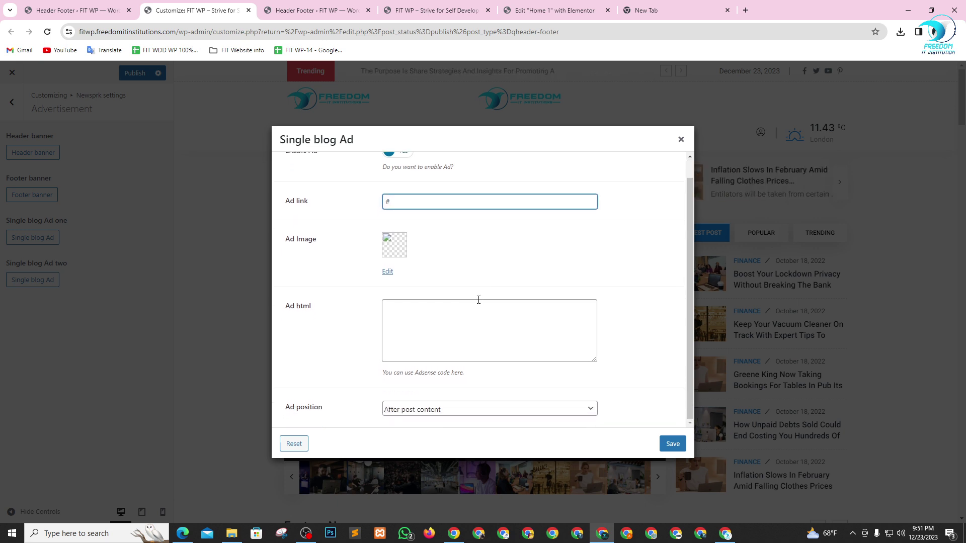
{"action": "scroll", "coordinate": [478, 300], "scroll_direction": "up", "scroll_amount": 1}
{"action": "left_click", "coordinate": [394, 259]}
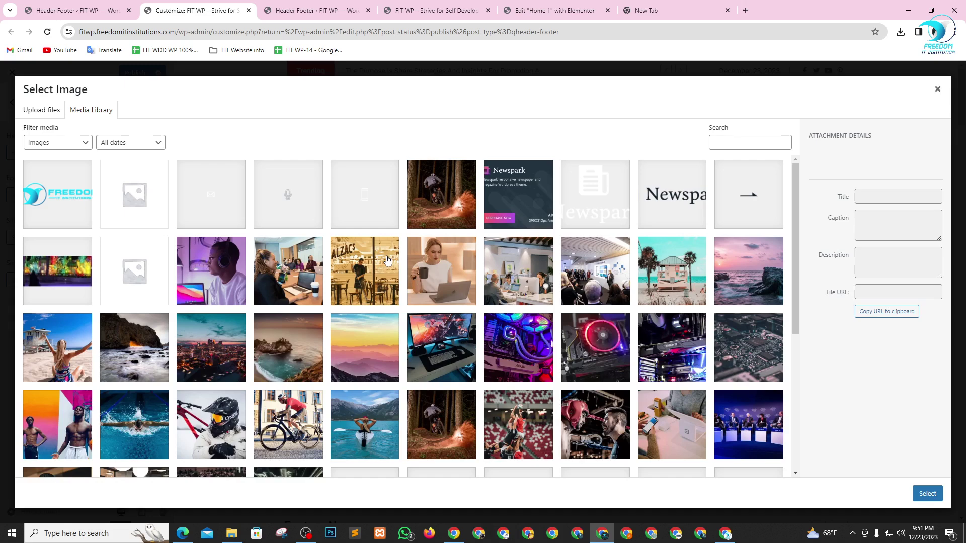
{"action": "left_click", "coordinate": [68, 207]}
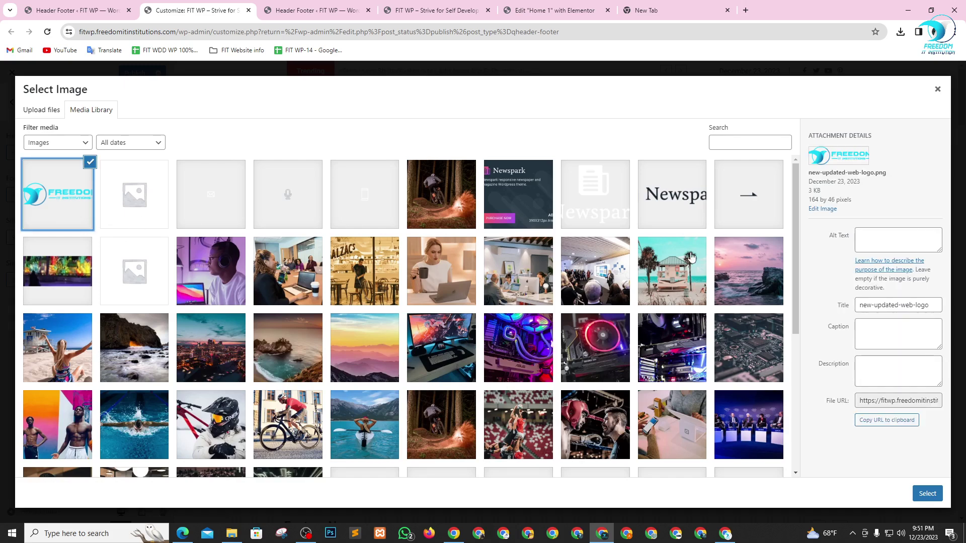
{"action": "left_click", "coordinate": [675, 208]}
{"action": "left_click", "coordinate": [56, 200]}
{"action": "left_click", "coordinate": [927, 494]}
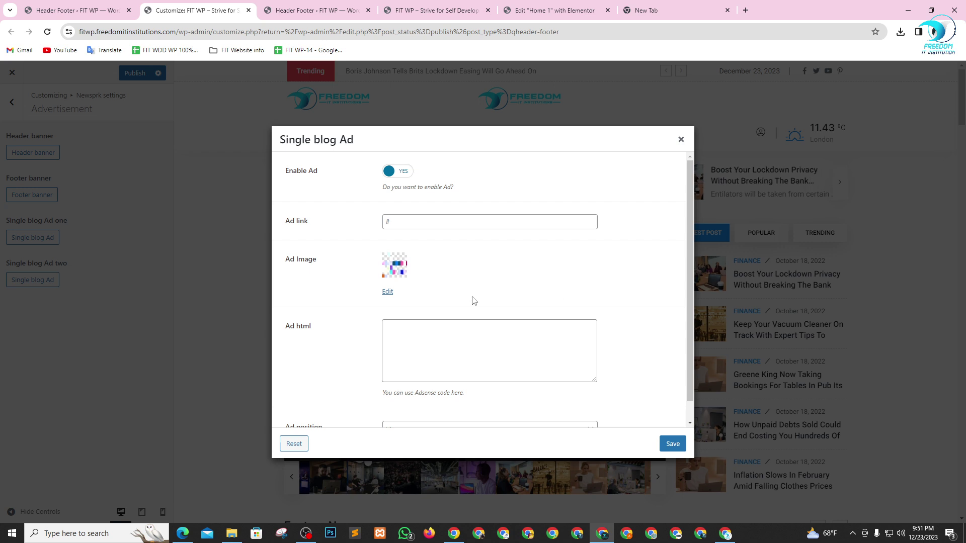
{"action": "left_click", "coordinate": [433, 221]}
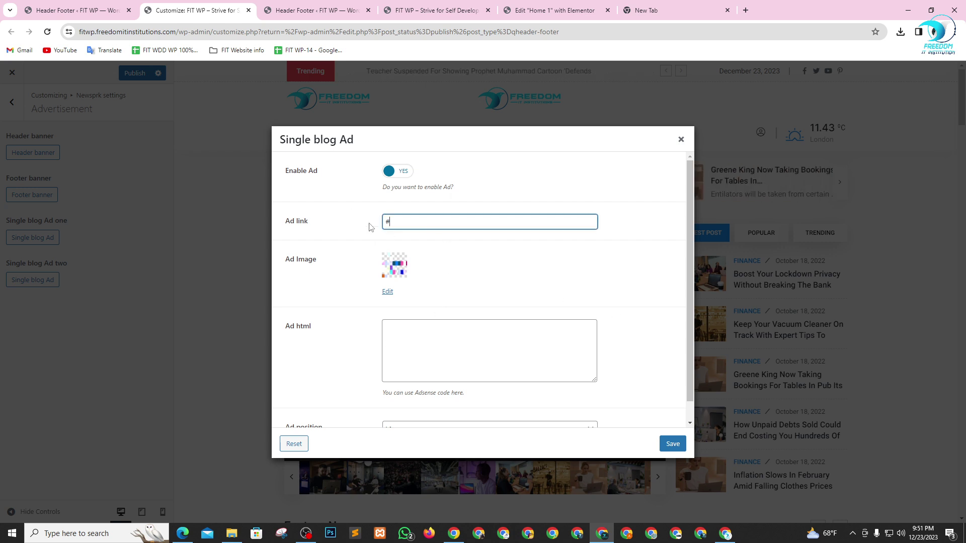
{"action": "left_click", "coordinate": [692, 6]}
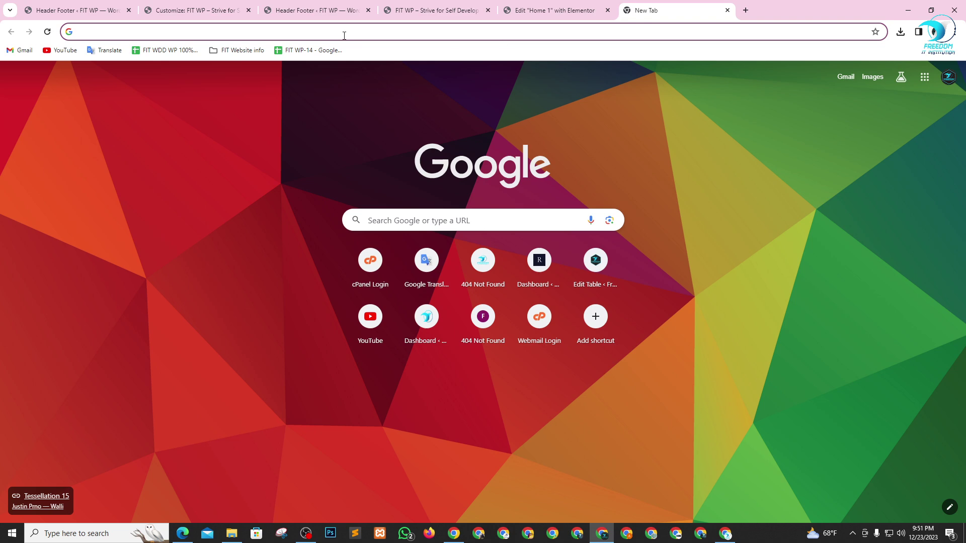
- Open the live site in a new tab, go to the 'Boost Your Lockdown Privacy' post, and select its URL
{"action": "left_click", "coordinate": [76, 10]}
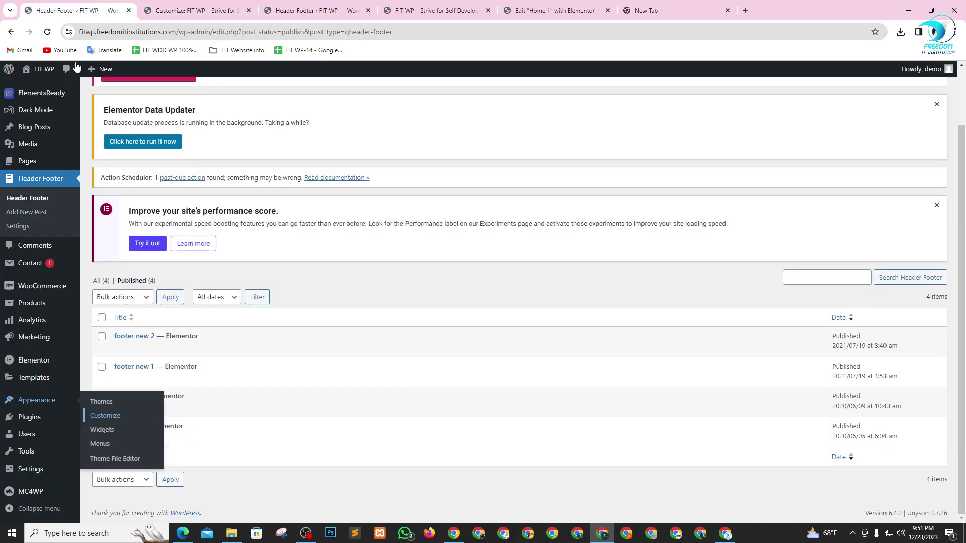
{"action": "mouse_move", "coordinate": [40, 69]}
{"action": "right_click", "coordinate": [40, 87]}
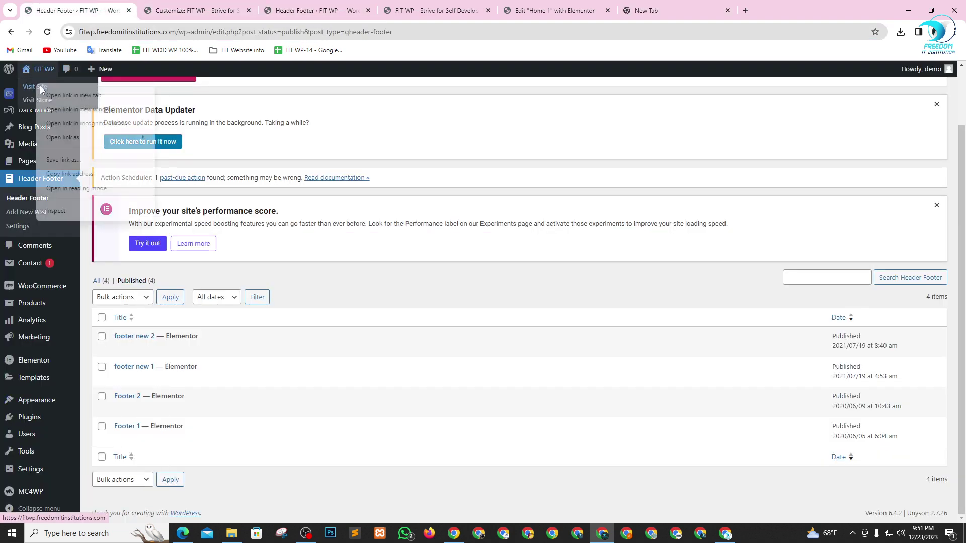
{"action": "left_click", "coordinate": [68, 95]}
{"action": "left_click", "coordinate": [181, 9]}
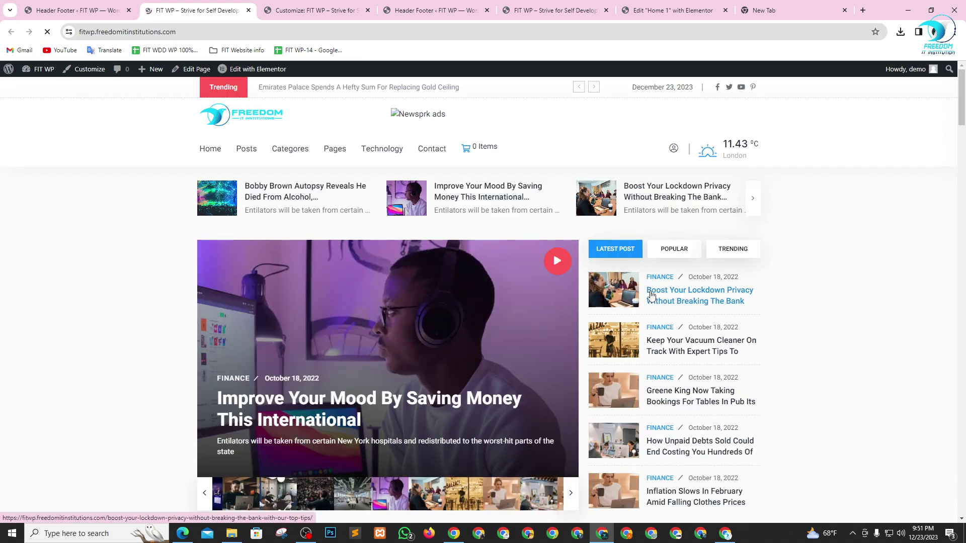
{"action": "left_click", "coordinate": [656, 295]}
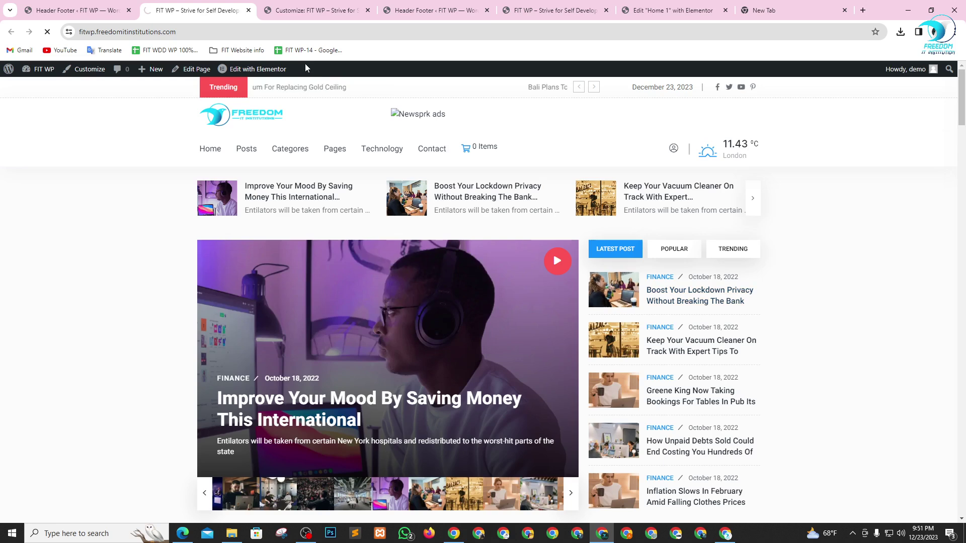
{"action": "left_click", "coordinate": [171, 32]}
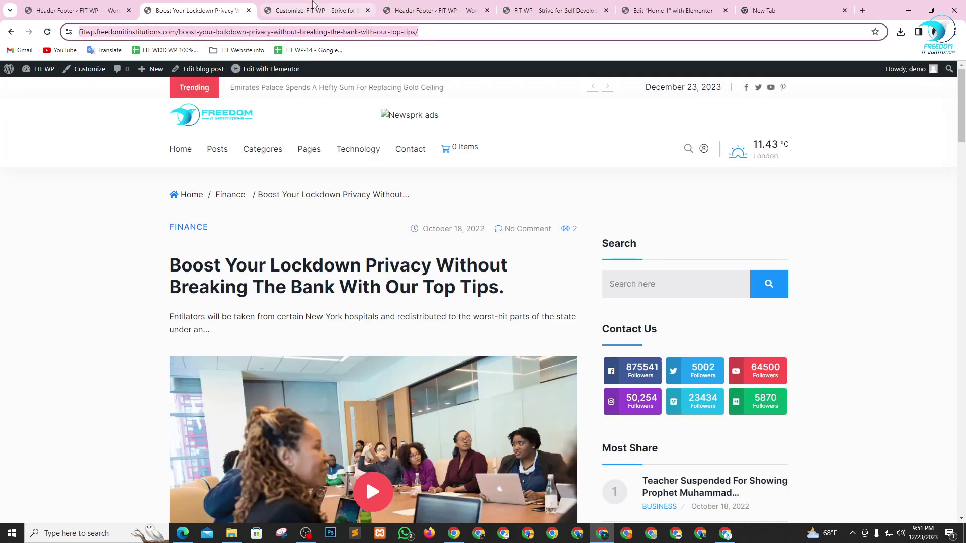
{"action": "left_click", "coordinate": [315, 7]}
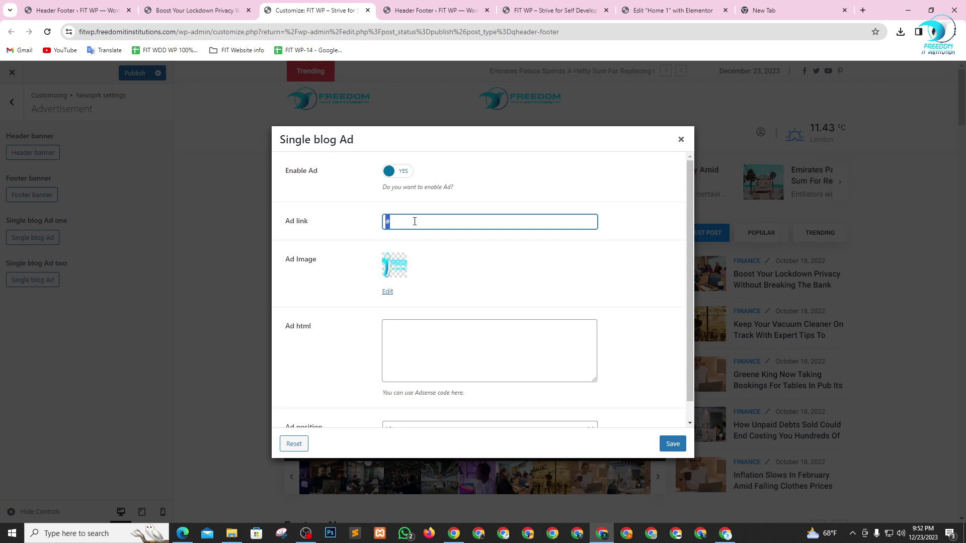
- Paste the lockdown privacy article URL as the Single blog Ad link and save
{"action": "key", "text": "ctrl+v"}
{"action": "left_click", "coordinate": [570, 267]}
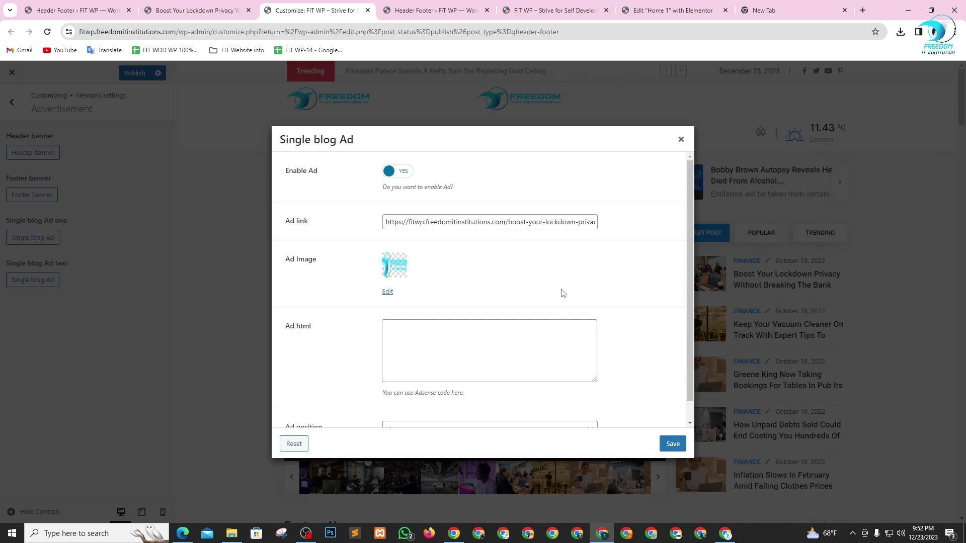
{"action": "left_click", "coordinate": [403, 174]}
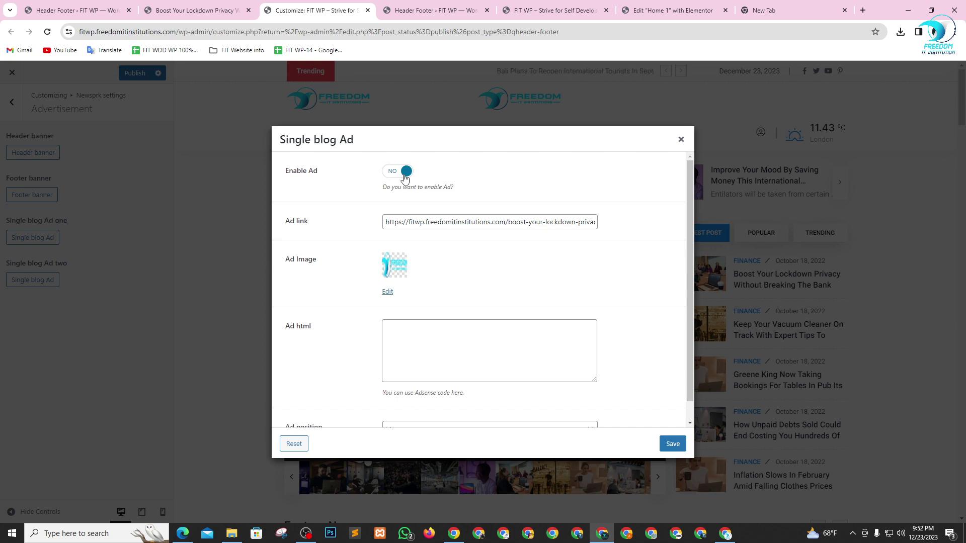
{"action": "left_click", "coordinate": [672, 444]}
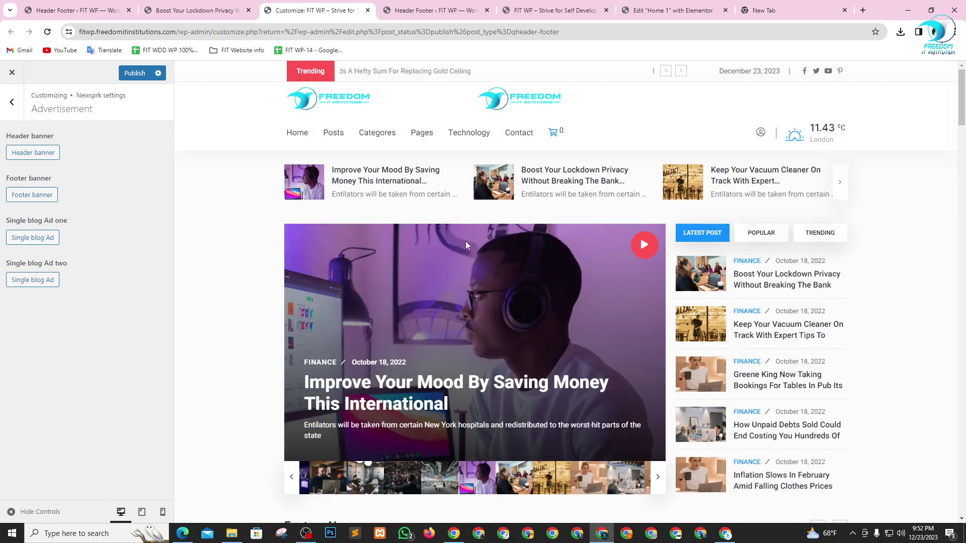
- Reopen the first Single blog Ad, set Enable Ad back to YES, and save again
{"action": "left_click", "coordinate": [31, 282]}
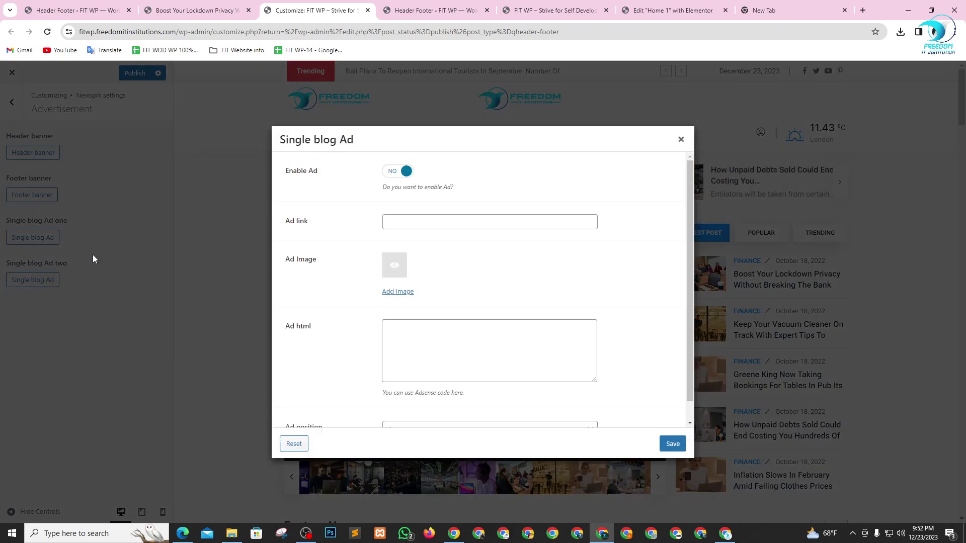
{"action": "left_click", "coordinate": [681, 140]}
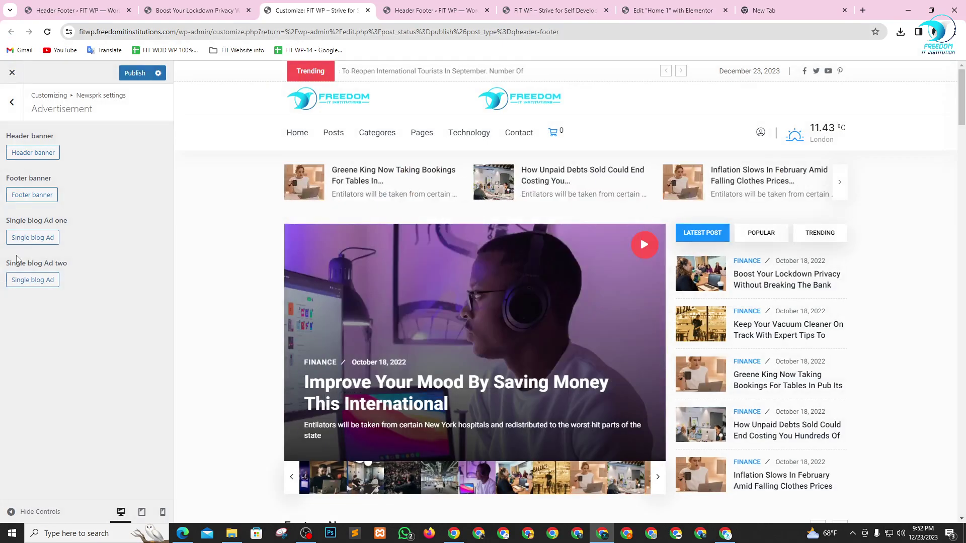
{"action": "left_click", "coordinate": [28, 239]}
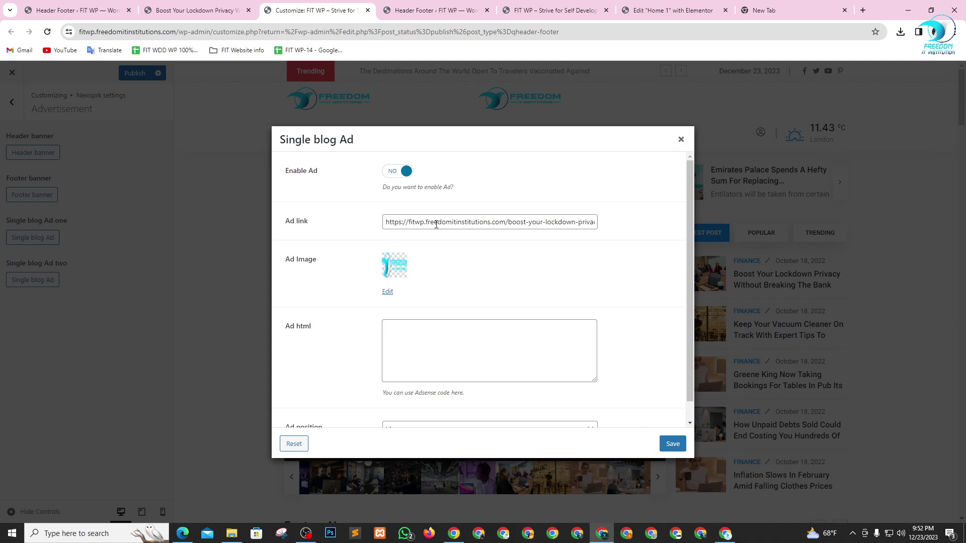
{"action": "left_click", "coordinate": [395, 171]}
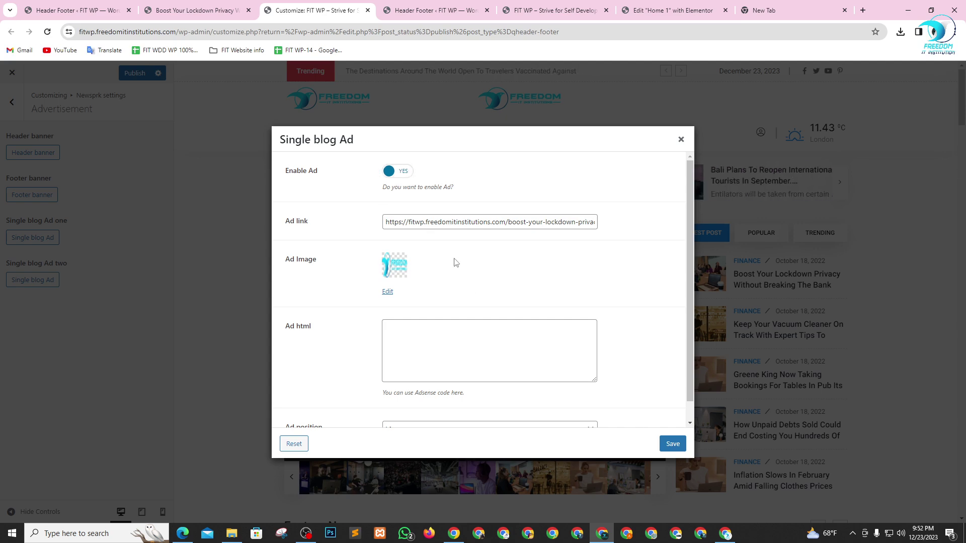
{"action": "left_click", "coordinate": [662, 444]}
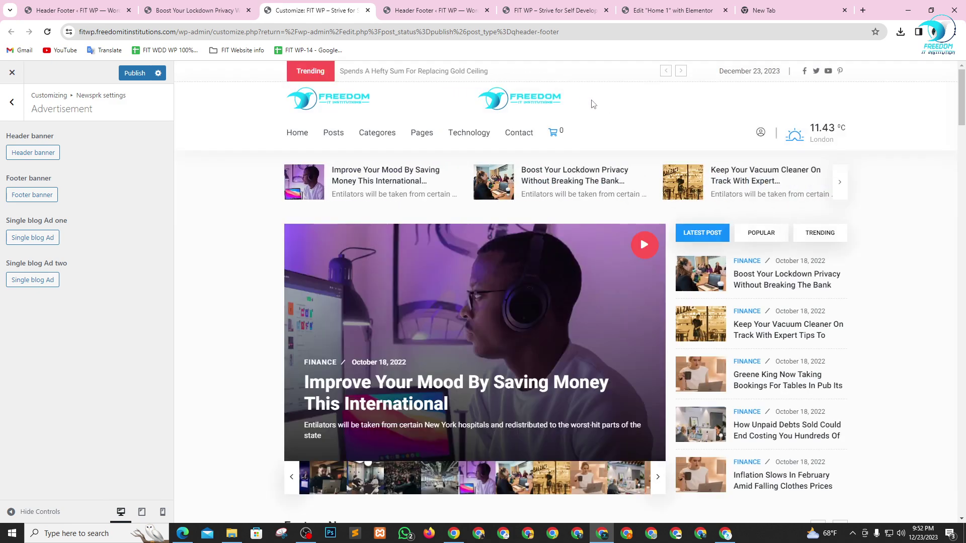
{"action": "left_click", "coordinate": [526, 100]}
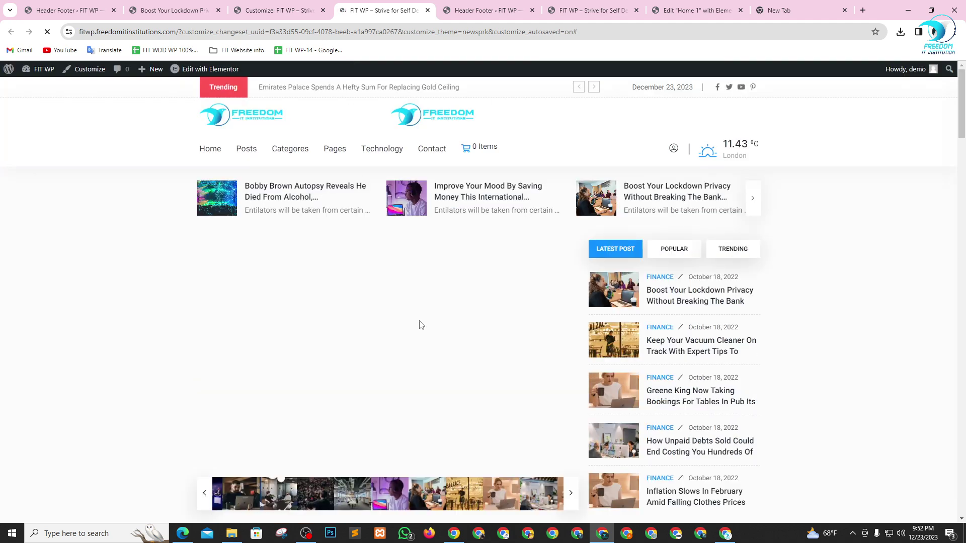
{"action": "key", "text": "ctrl+w"}
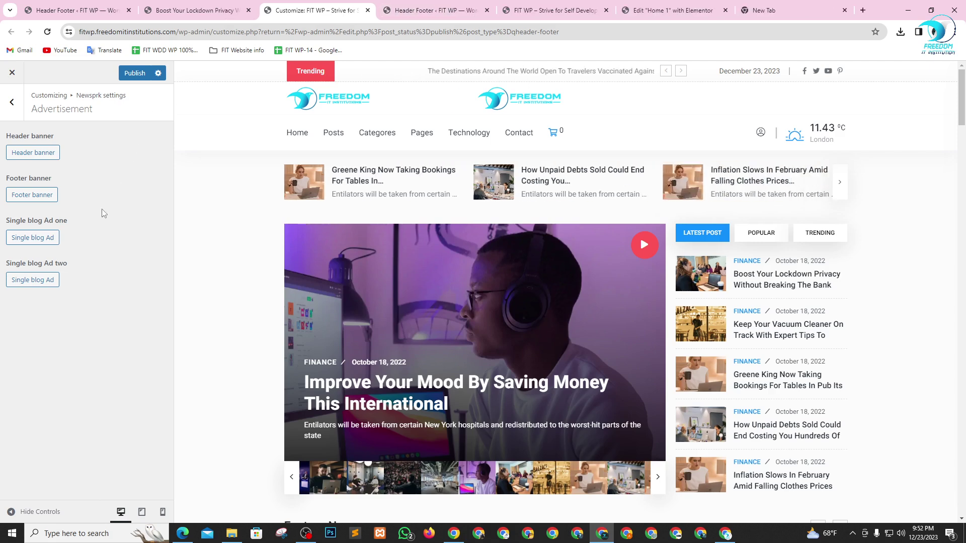
- Replace the Header banner's '#' ad link with the Boost Your Lockdown Privacy post URL
{"action": "left_click", "coordinate": [35, 153]}
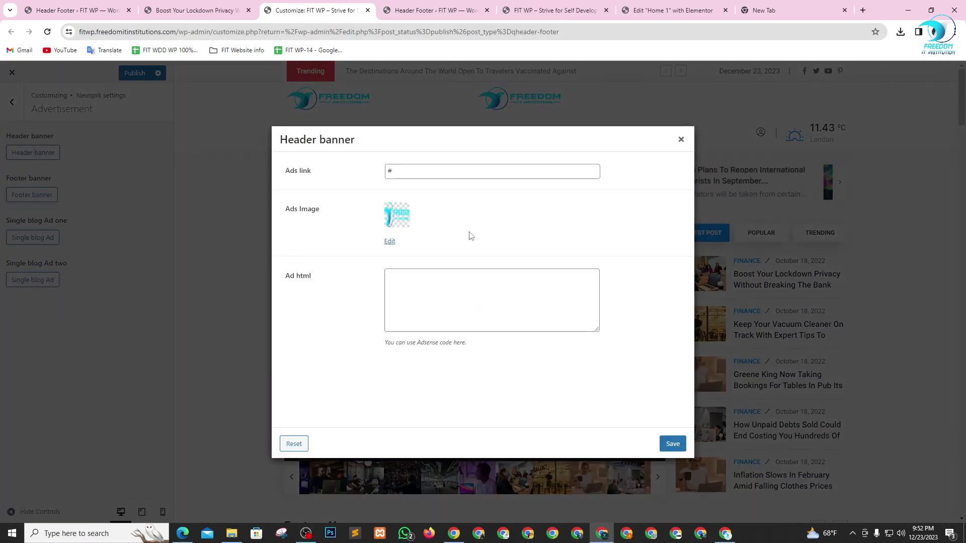
{"action": "left_click", "coordinate": [433, 173]}
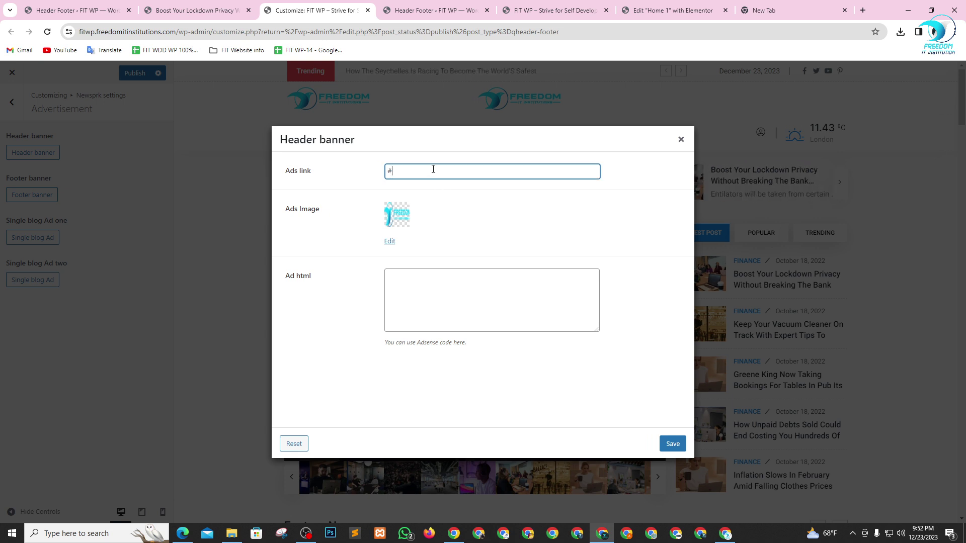
{"action": "left_click", "coordinate": [684, 7]}
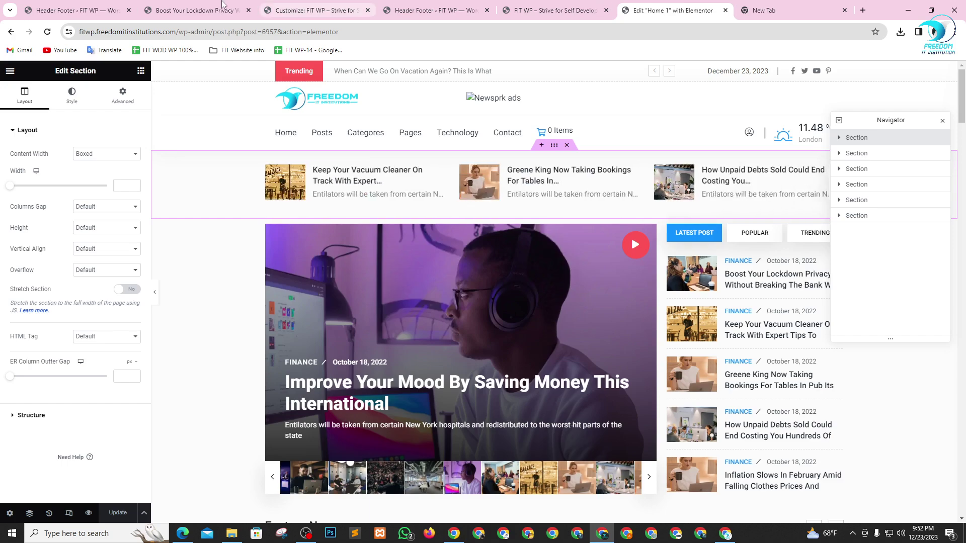
{"action": "left_click", "coordinate": [191, 5]}
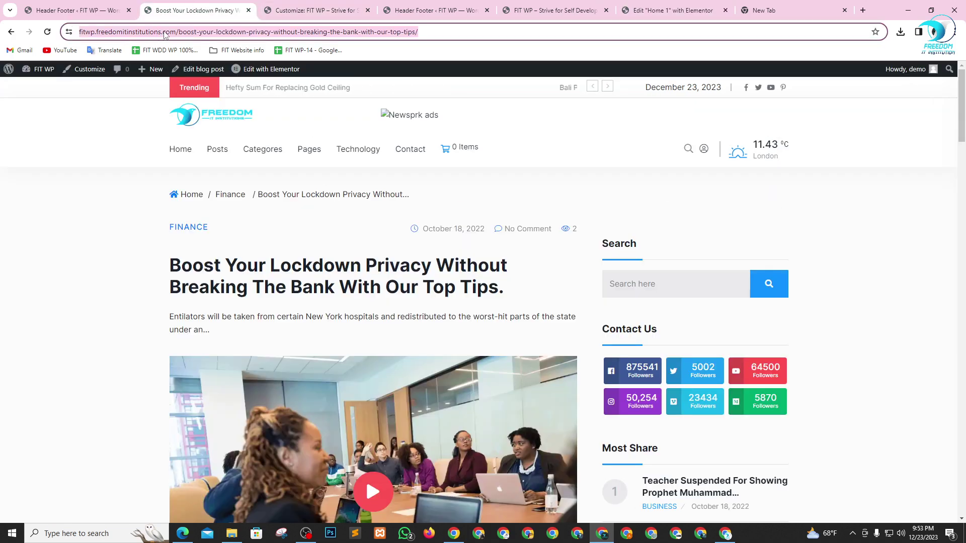
{"action": "scroll", "coordinate": [378, 294], "scroll_direction": "down", "scroll_amount": 3}
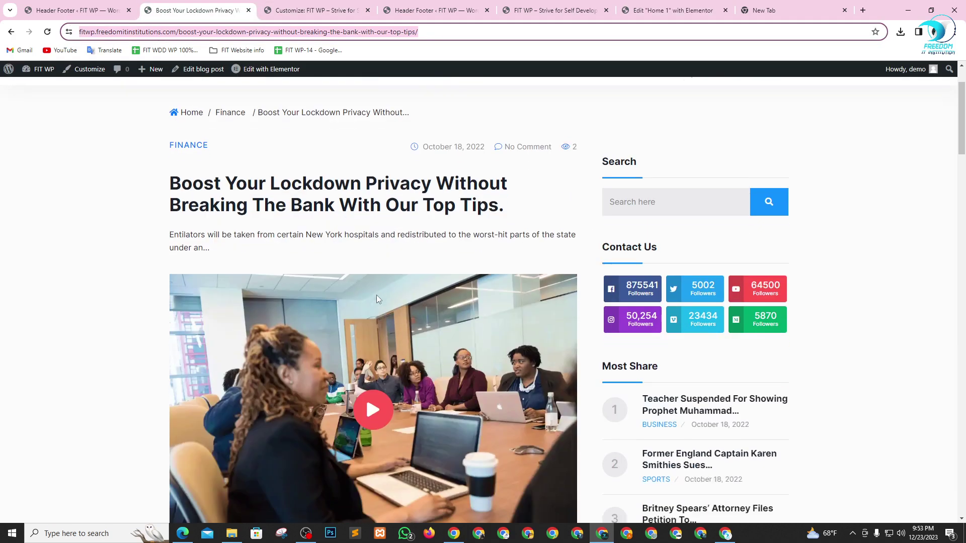
{"action": "scroll", "coordinate": [382, 293], "scroll_direction": "up", "scroll_amount": 3}
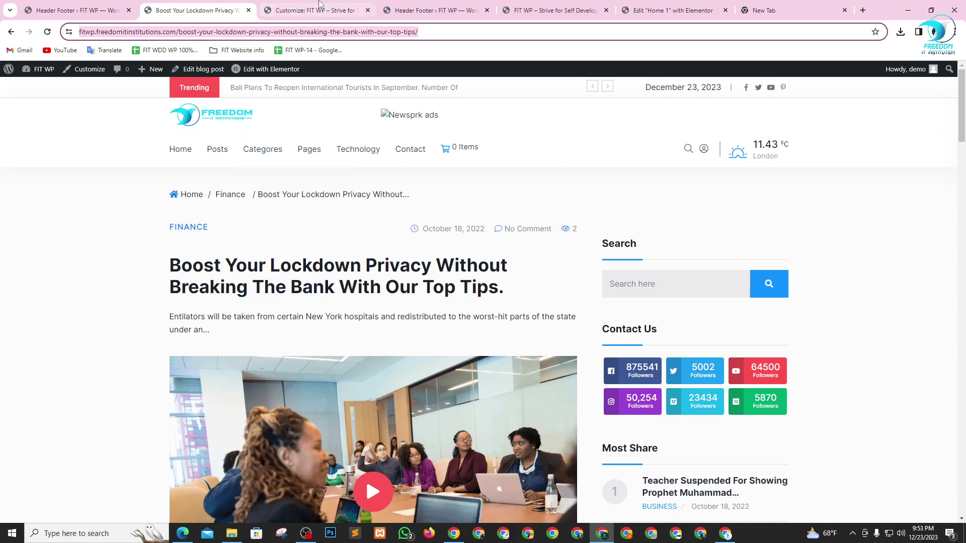
{"action": "left_click", "coordinate": [325, 9]}
{"action": "key", "text": "ctrl+Tab"}
{"action": "left_click", "coordinate": [326, 6]}
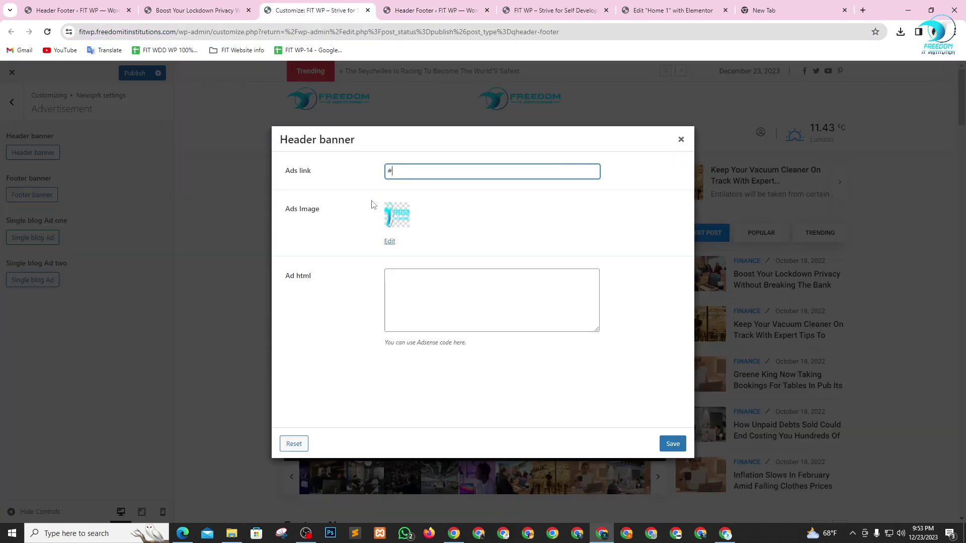
{"action": "key", "text": "ctrl+a"}
{"action": "key", "text": "ctrl+v"}
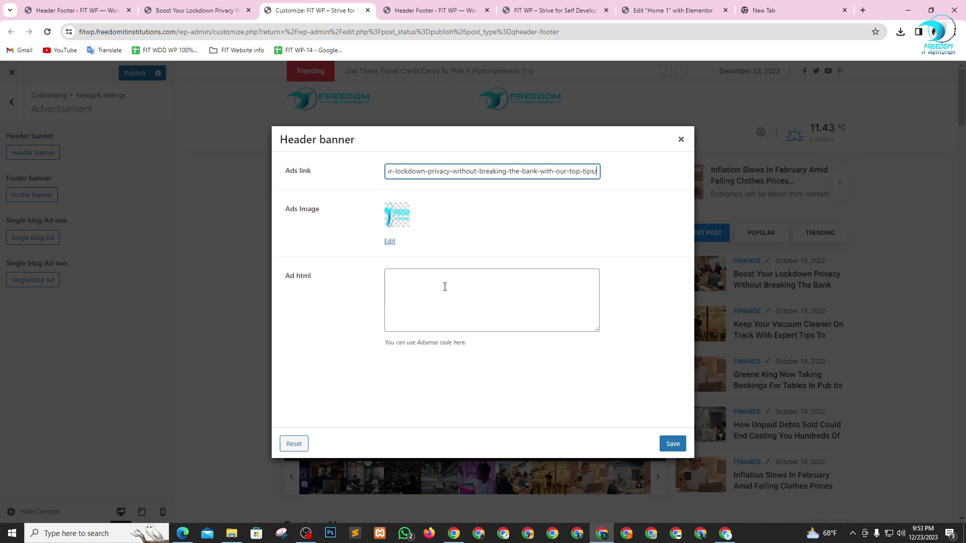
- Leave the Ad html box unchanged and save the header banner settings
{"action": "left_click", "coordinate": [445, 287]}
{"action": "left_click", "coordinate": [389, 344]}
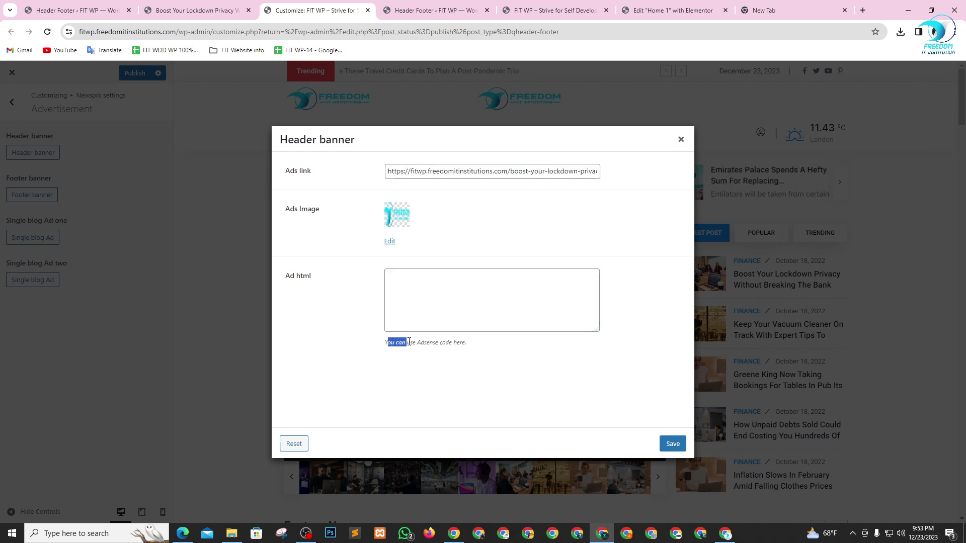
{"action": "left_click_drag", "start_coordinate": [409, 342], "coordinate": [435, 344]}
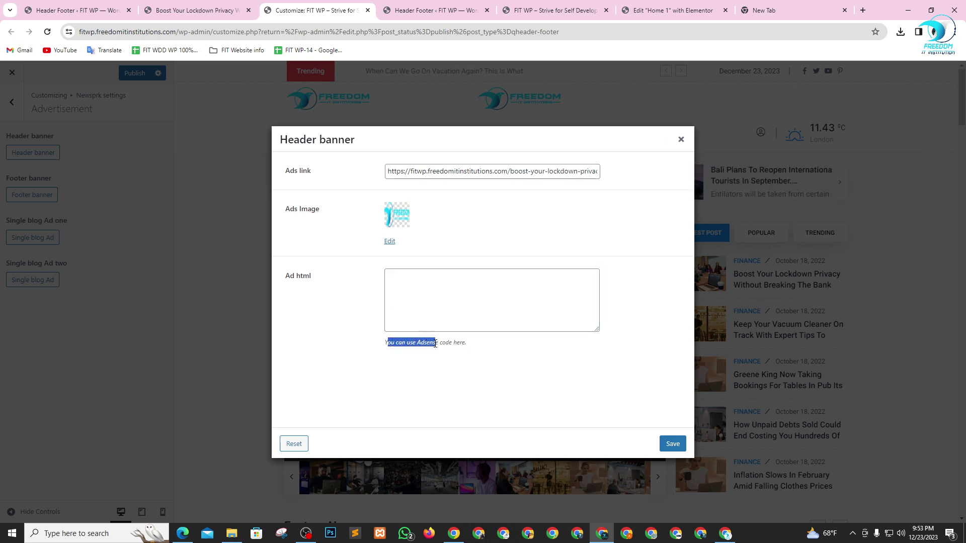
{"action": "left_click", "coordinate": [474, 371]}
{"action": "left_click", "coordinate": [672, 444]}
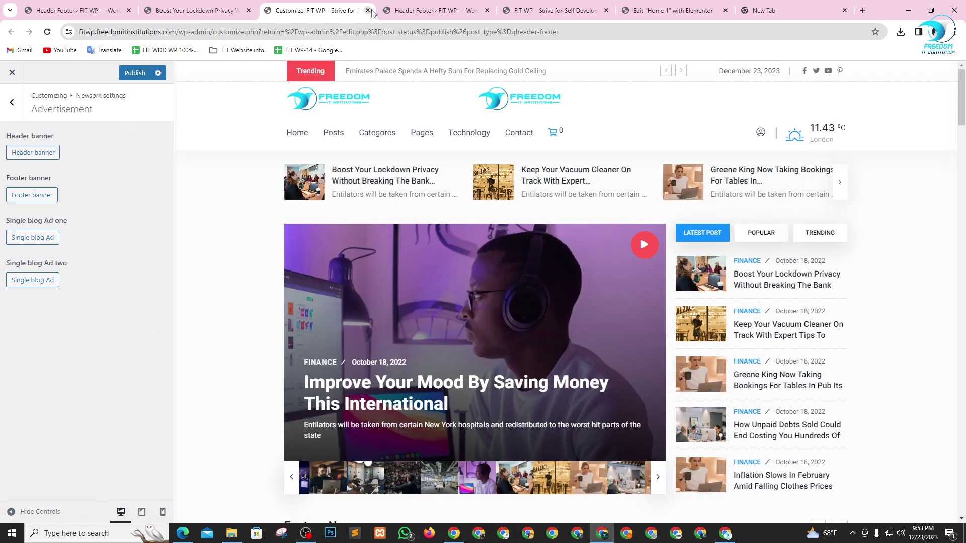
{"action": "left_click", "coordinate": [402, 10]}
- Open the live site's home page, then return to the Customizer's first Single blog Ad and close it
{"action": "left_click", "coordinate": [317, 10]}
{"action": "left_click", "coordinate": [451, 5]}
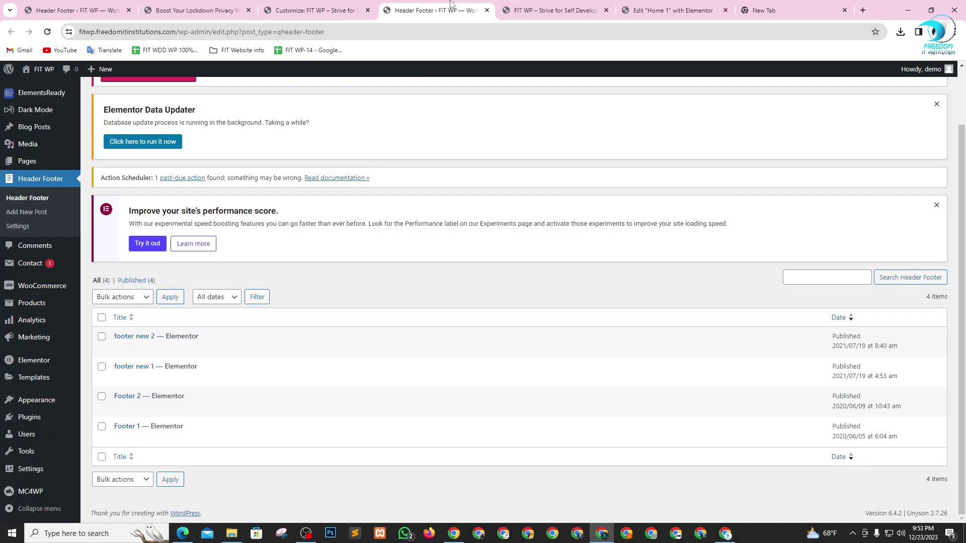
{"action": "mouse_move", "coordinate": [42, 69]}
{"action": "left_click", "coordinate": [31, 86]}
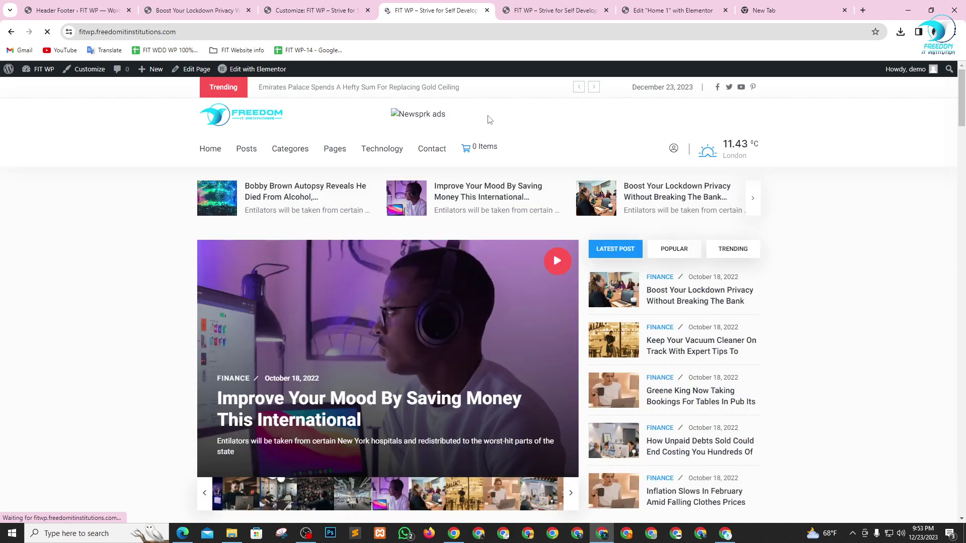
{"action": "key", "text": "ctrl+Page_Up"}
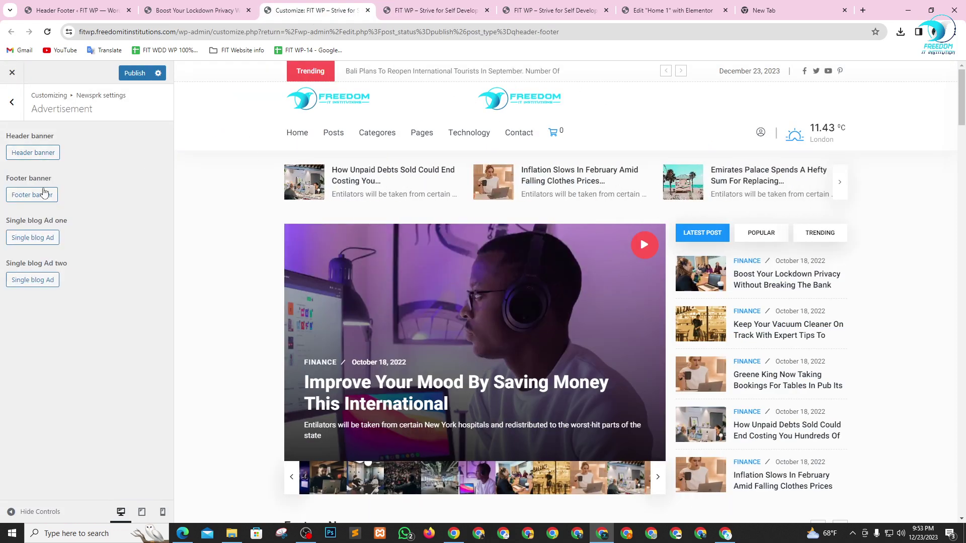
{"action": "left_click", "coordinate": [36, 238]}
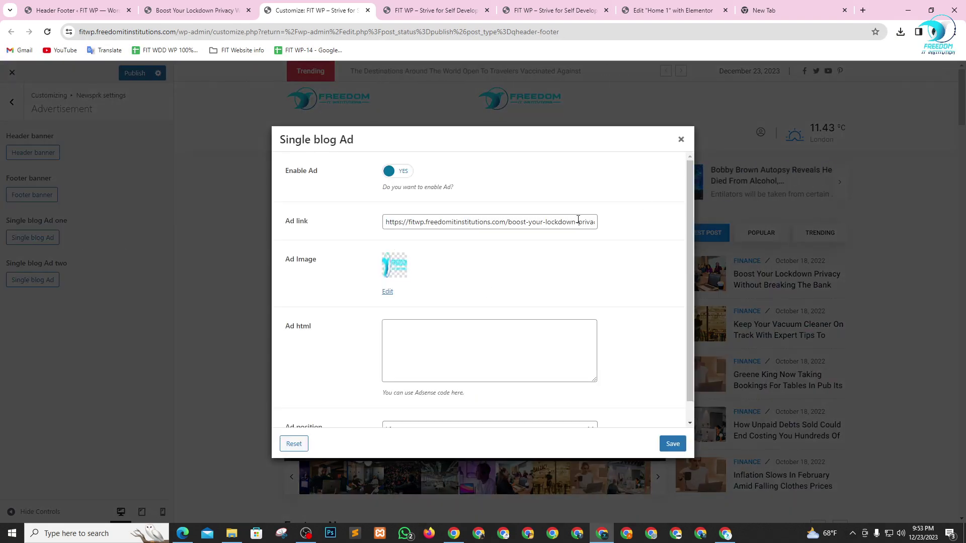
{"action": "left_click", "coordinate": [680, 140]}
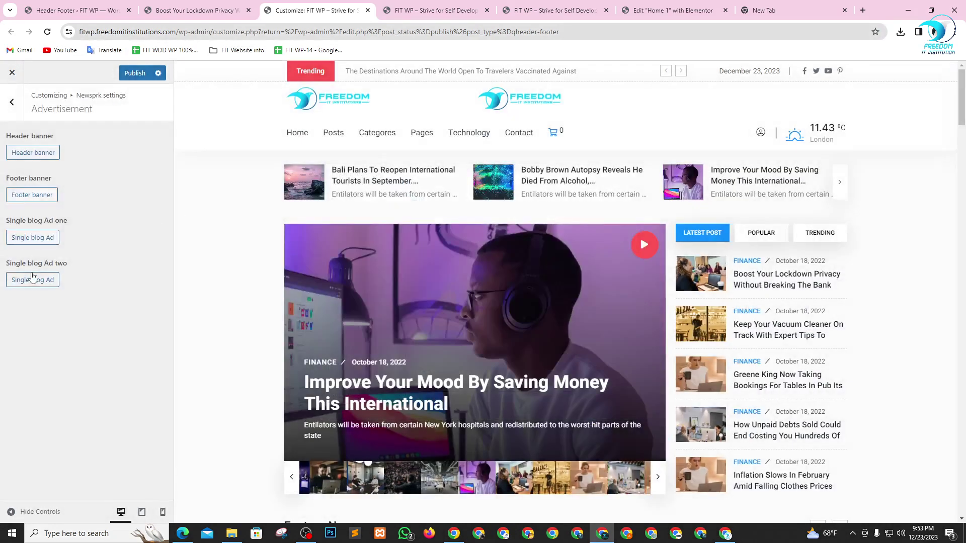
- Enable Single blog Ad two with the Freedom logo image and the lockdown post link, and save
{"action": "left_click", "coordinate": [33, 276]}
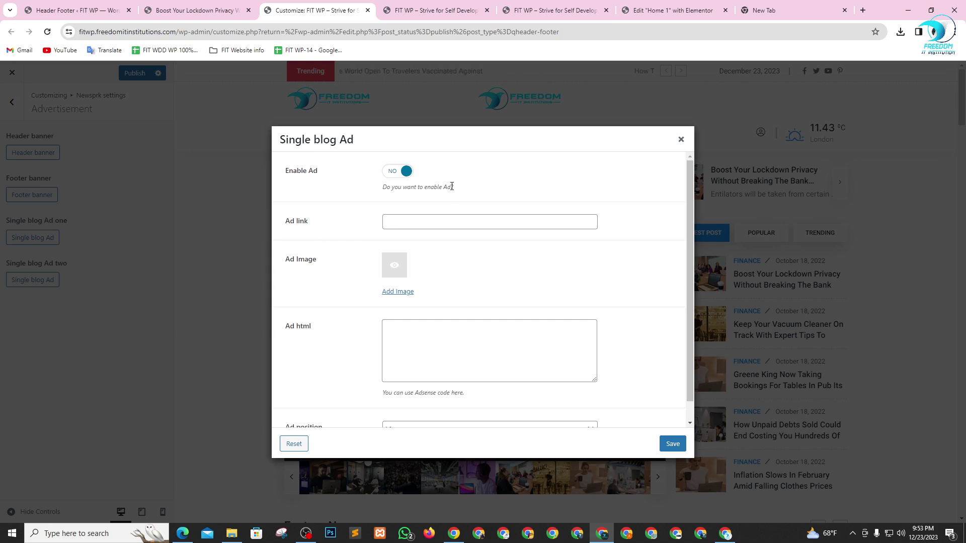
{"action": "left_click", "coordinate": [400, 171]}
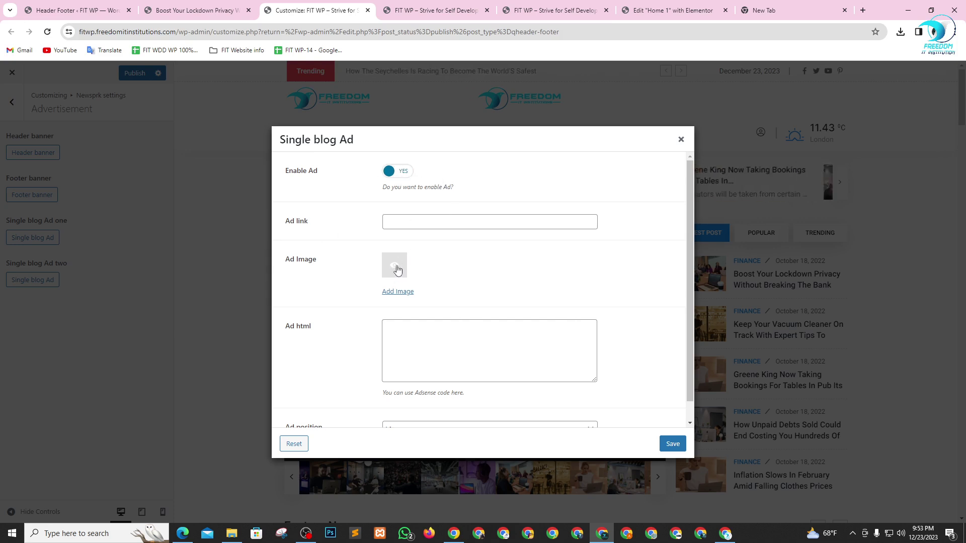
{"action": "left_click", "coordinate": [395, 269]}
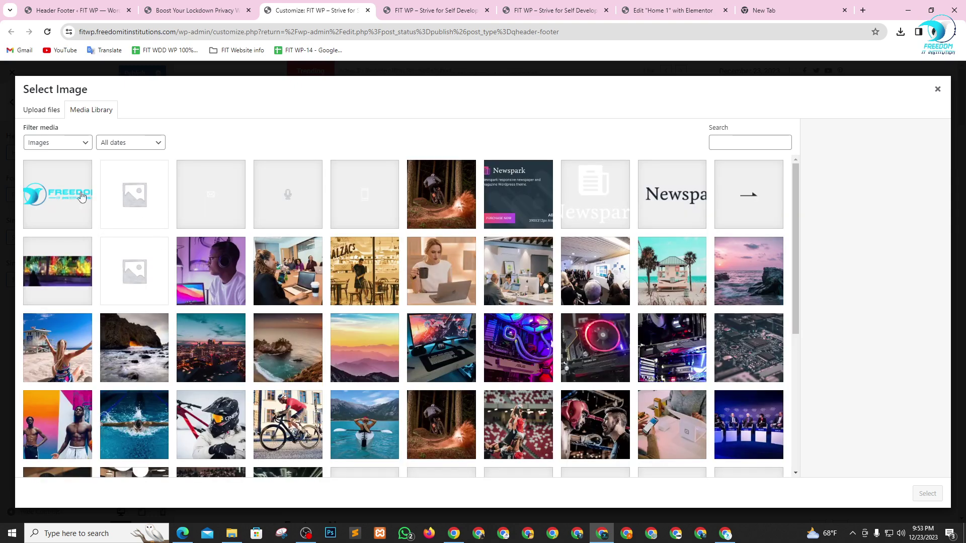
{"action": "left_click", "coordinate": [82, 196]}
{"action": "left_click", "coordinate": [934, 494]}
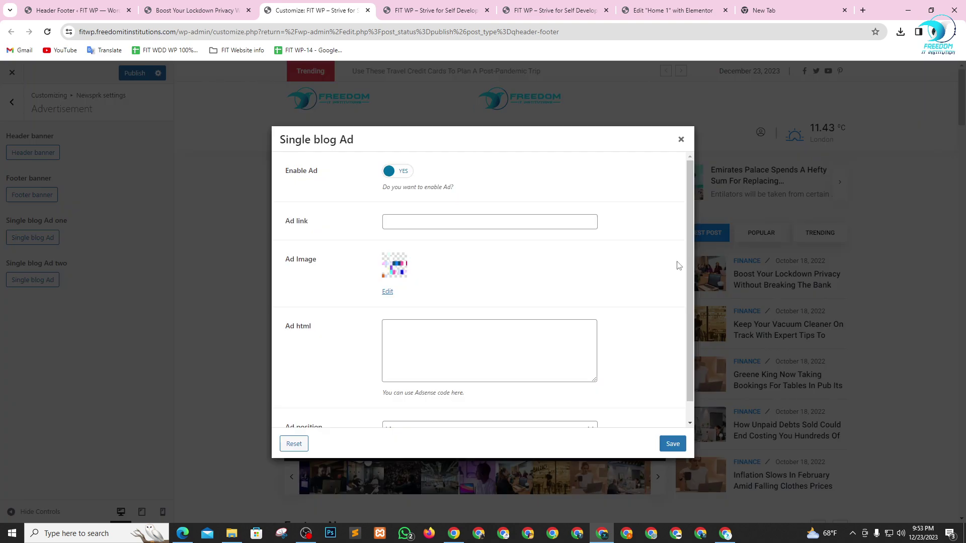
{"action": "left_click", "coordinate": [433, 222]}
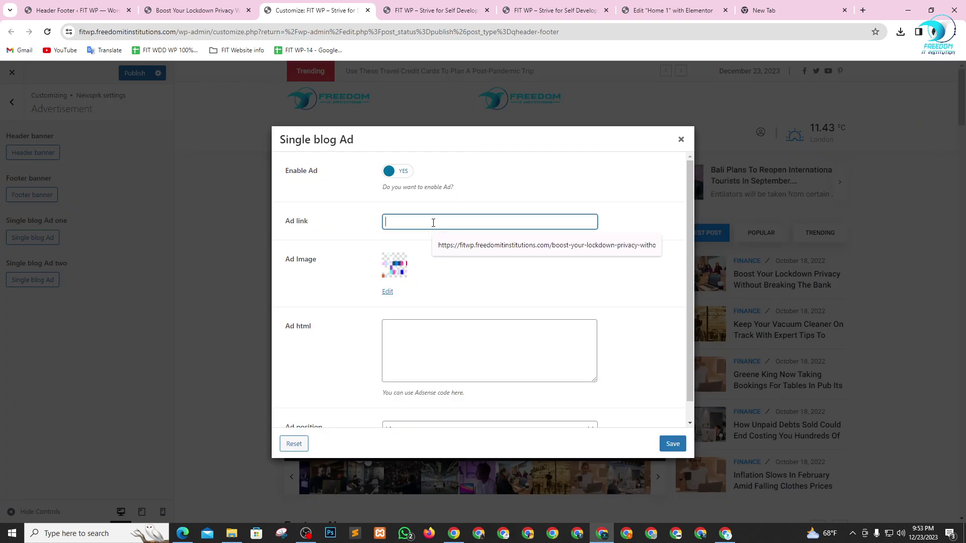
{"action": "left_click", "coordinate": [474, 248]}
{"action": "left_click", "coordinate": [673, 443]}
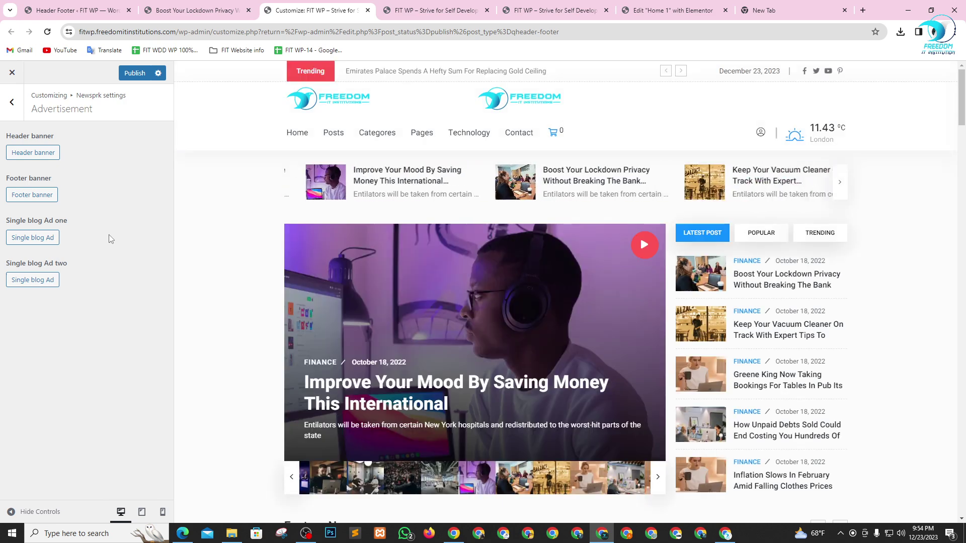
{"action": "left_click", "coordinate": [12, 102]}
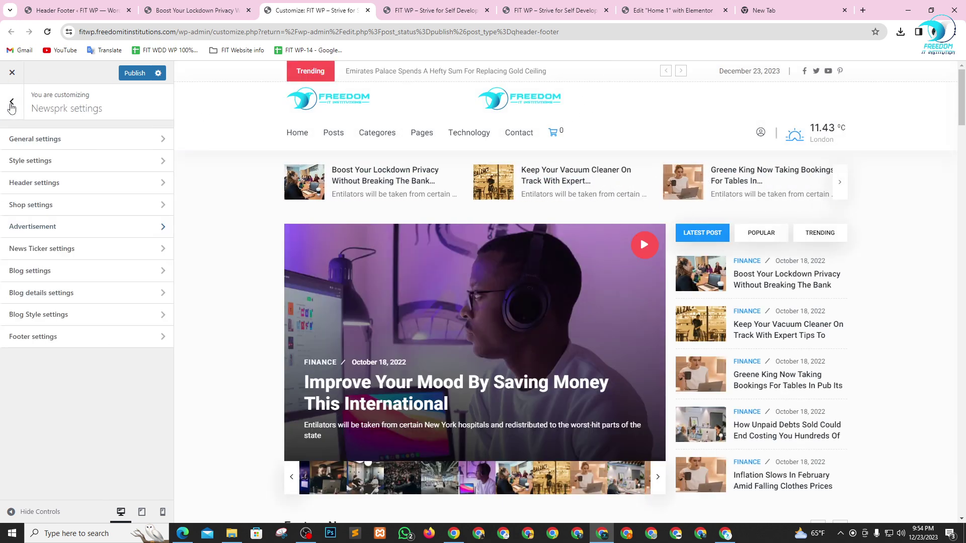
- Reopen Advertisement > Header banner and start typing a div in its Ad html box
{"action": "left_click", "coordinate": [81, 227]}
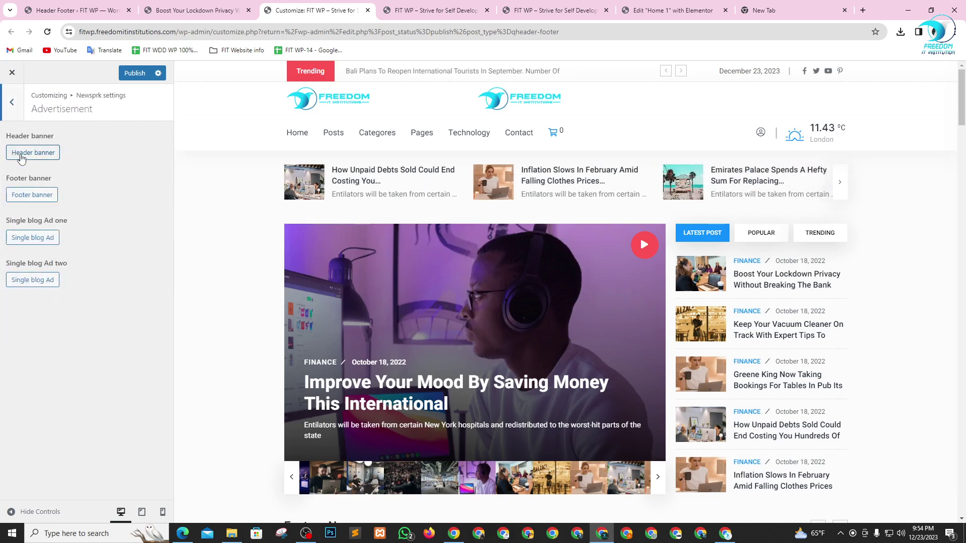
{"action": "left_click", "coordinate": [20, 154]}
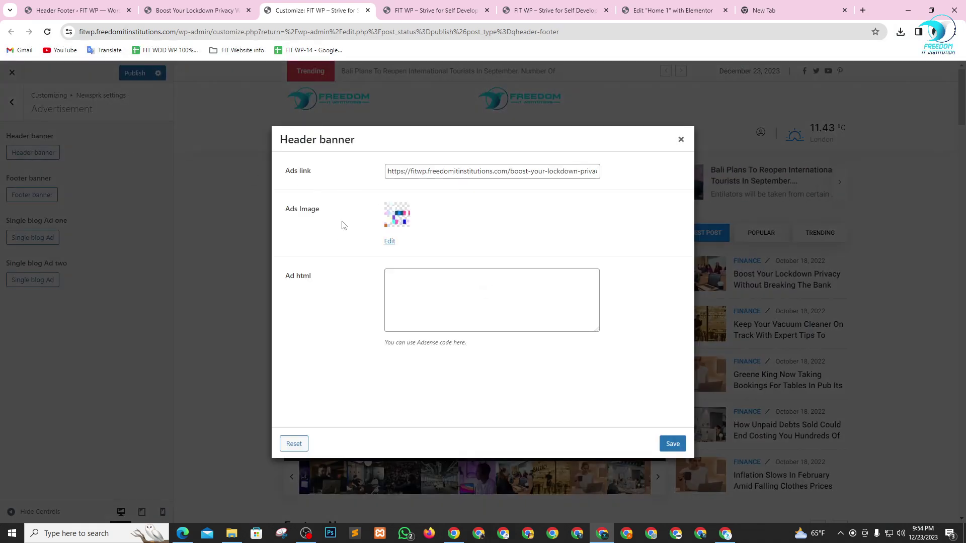
{"action": "left_click", "coordinate": [454, 294]}
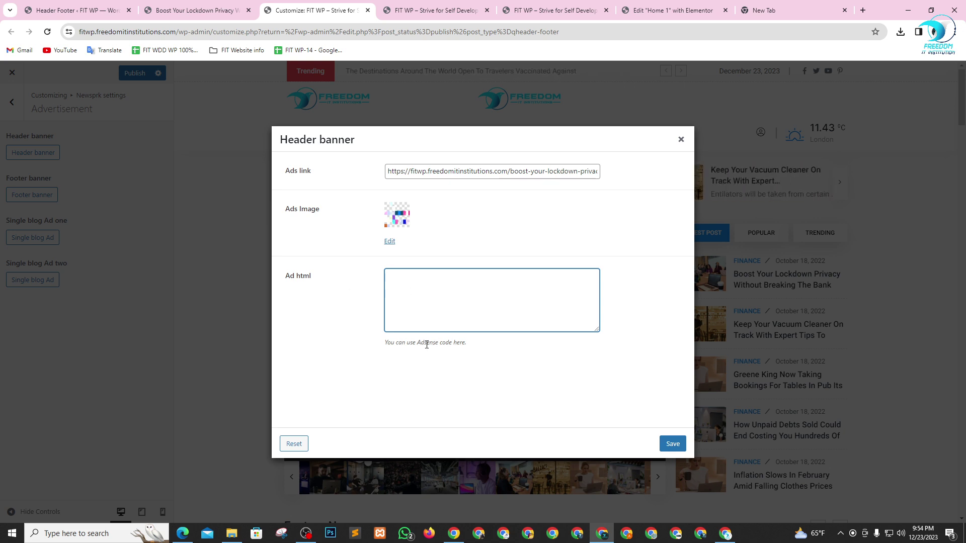
{"action": "left_click_drag", "start_coordinate": [401, 345], "coordinate": [380, 341]}
{"action": "left_click", "coordinate": [477, 347]}
{"action": "left_click", "coordinate": [448, 344]}
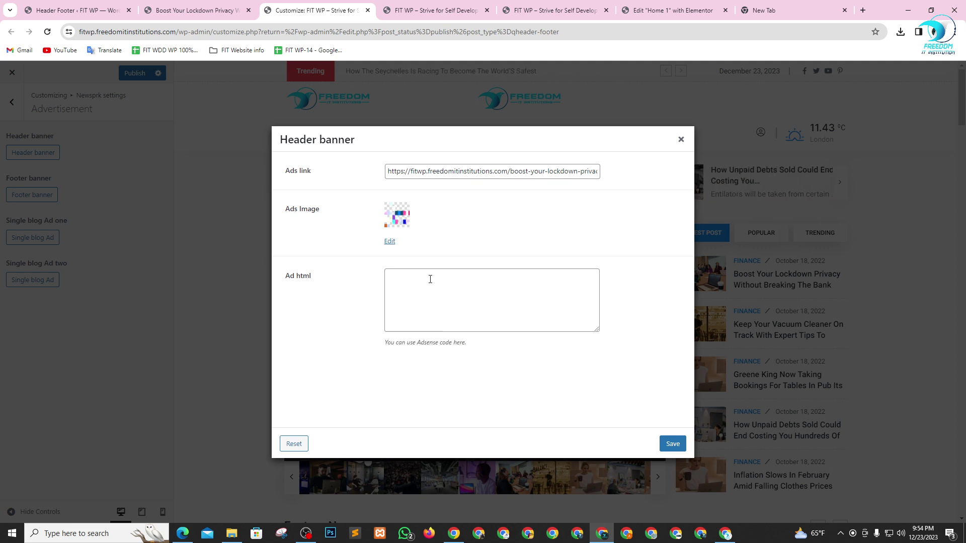
{"action": "left_click", "coordinate": [429, 280]}
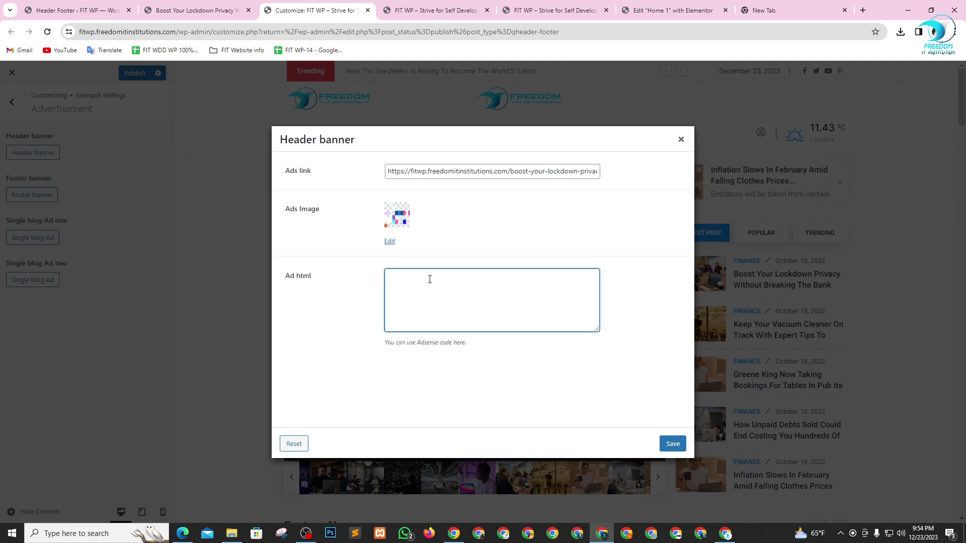
{"action": "type", "text": "d"}
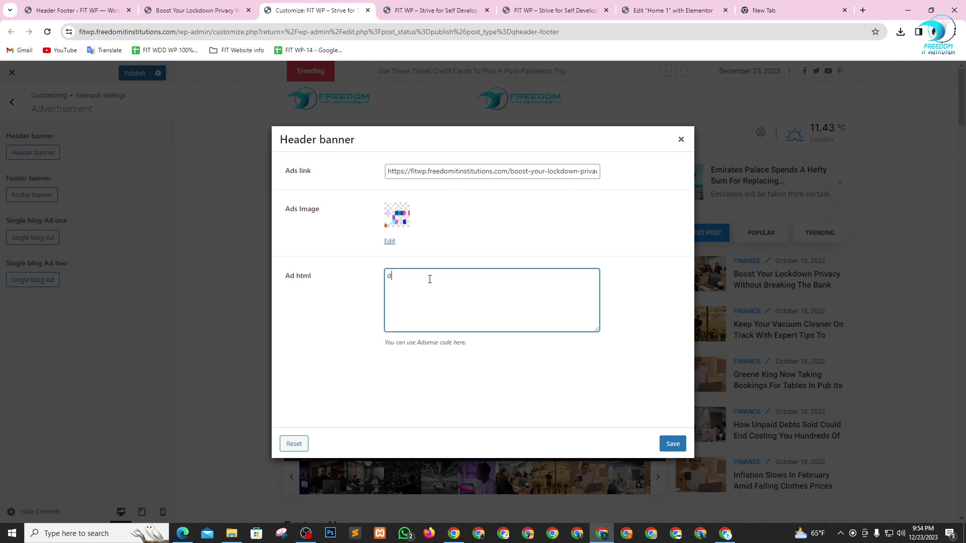
{"action": "type", "text": "viiv"}
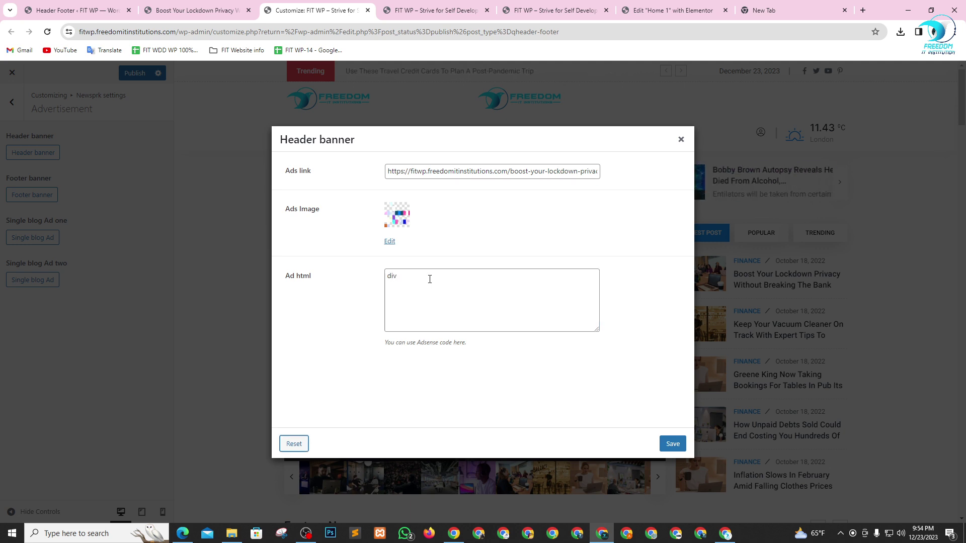
- Retype the Ad html as a div styled width:350px with a height and background, closed by </div>
{"action": "left_click_drag", "start_coordinate": [429, 279], "coordinate": [372, 277]}
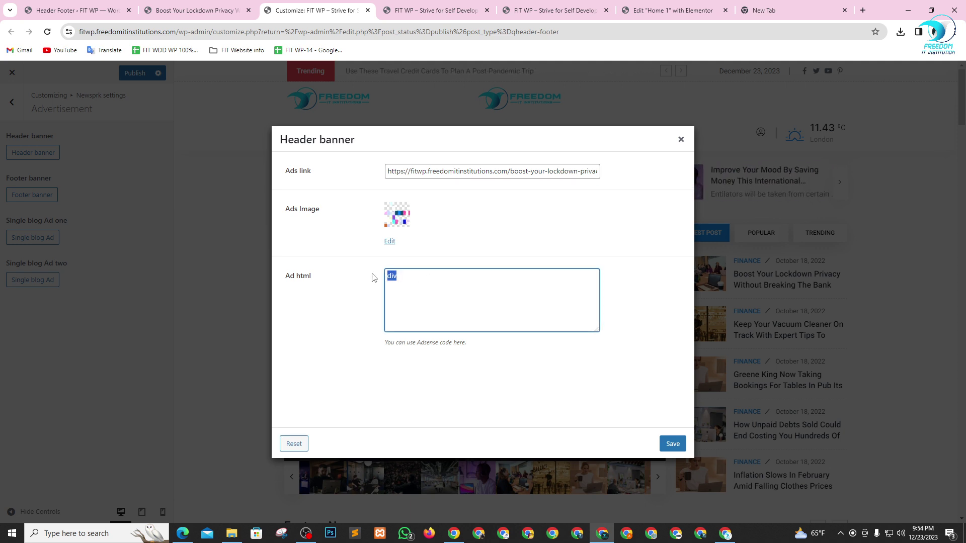
{"action": "type", "text": "<"}
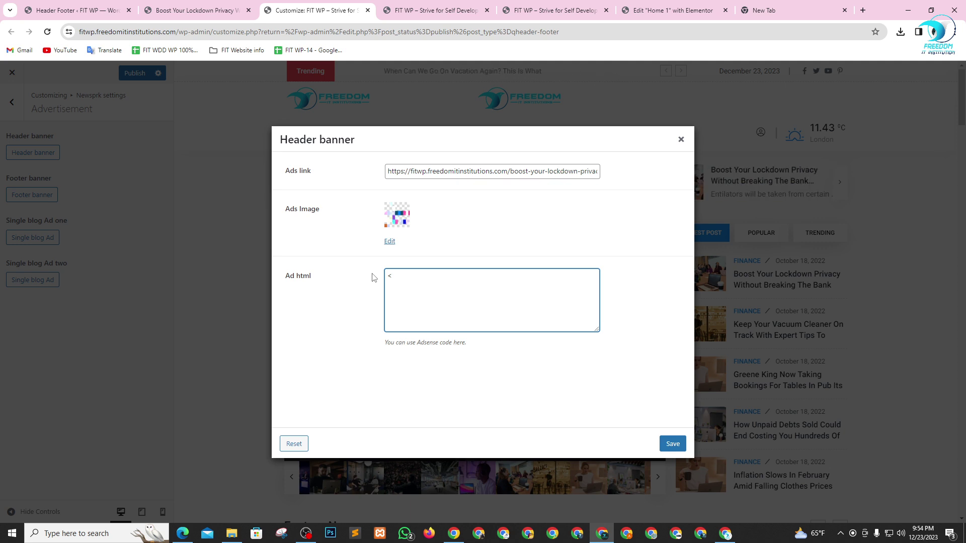
{"action": "type", "text": "v"}
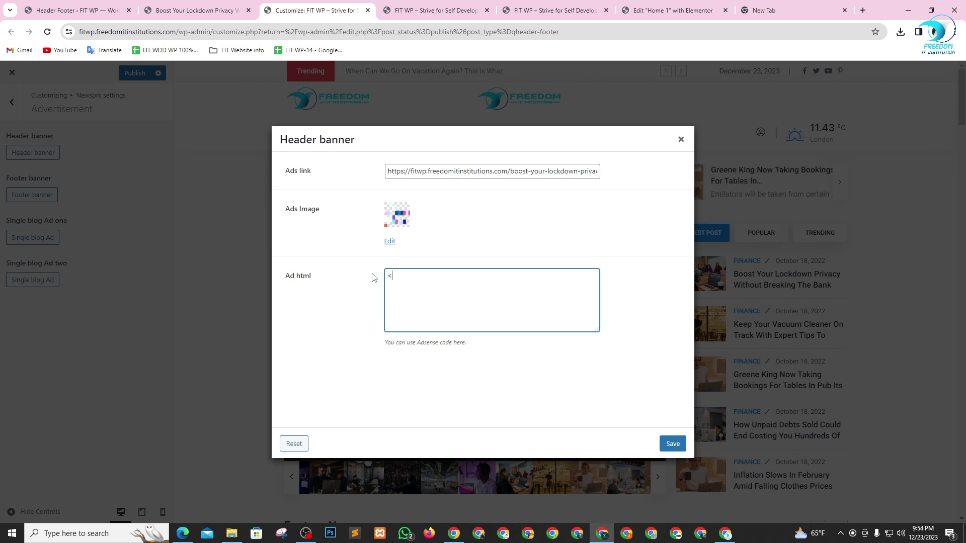
{"action": "type", "text": "div"}
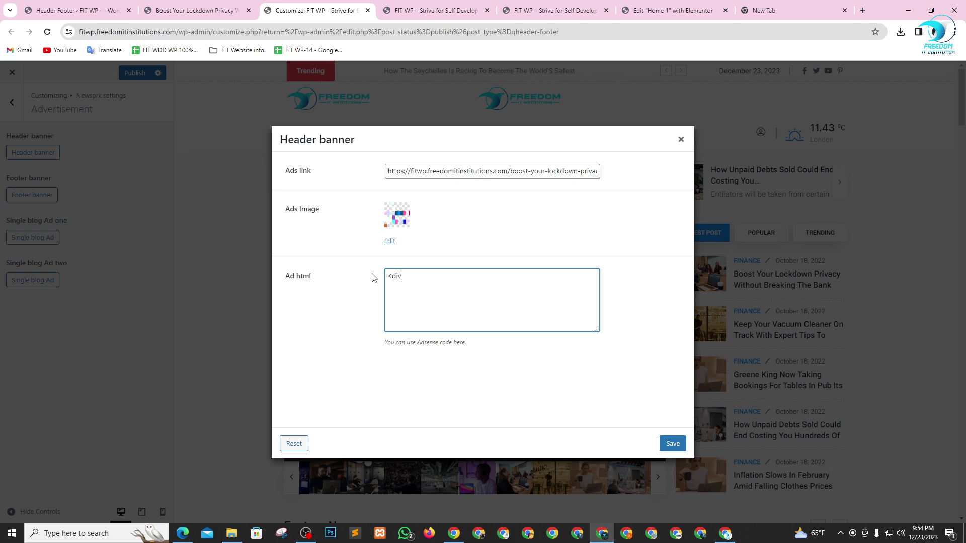
{"action": "type", "text": "></"}
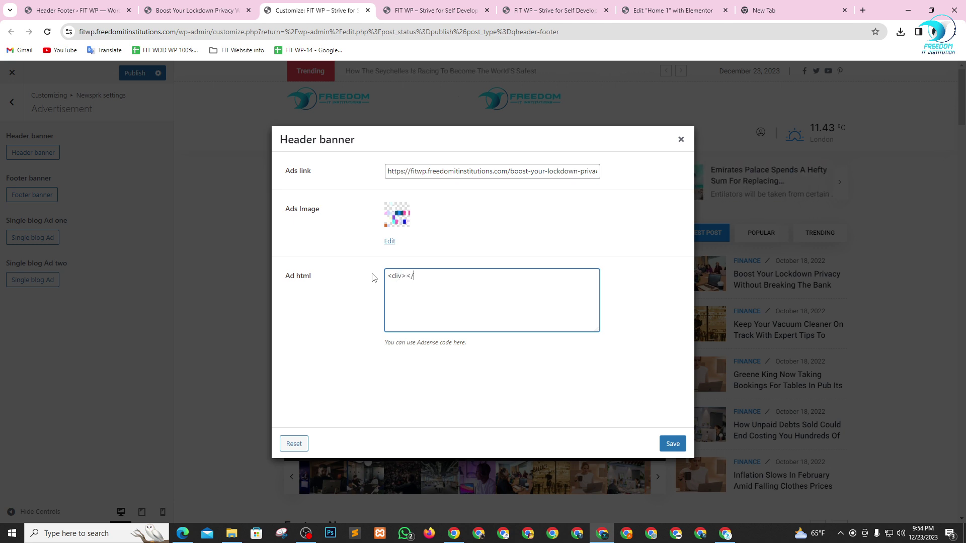
{"action": "type", "text": "div"}
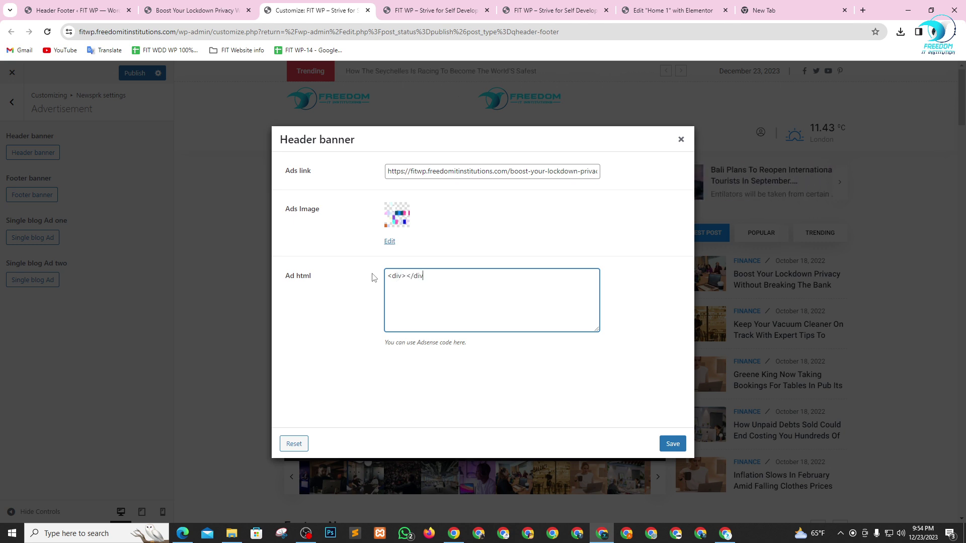
{"action": "type", "text": ">"}
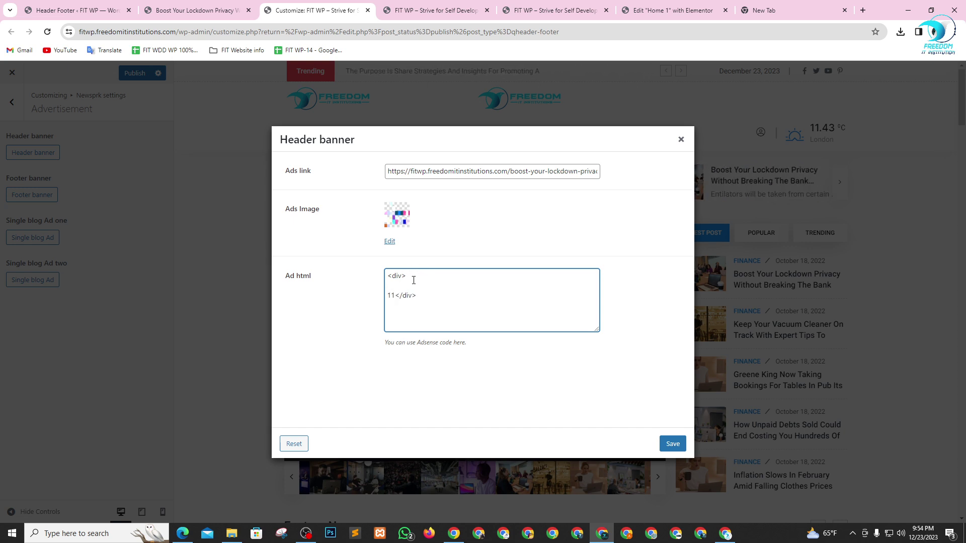
{"action": "key", "text": "BackSpace"}
{"action": "key", "text": "BackSpace"}
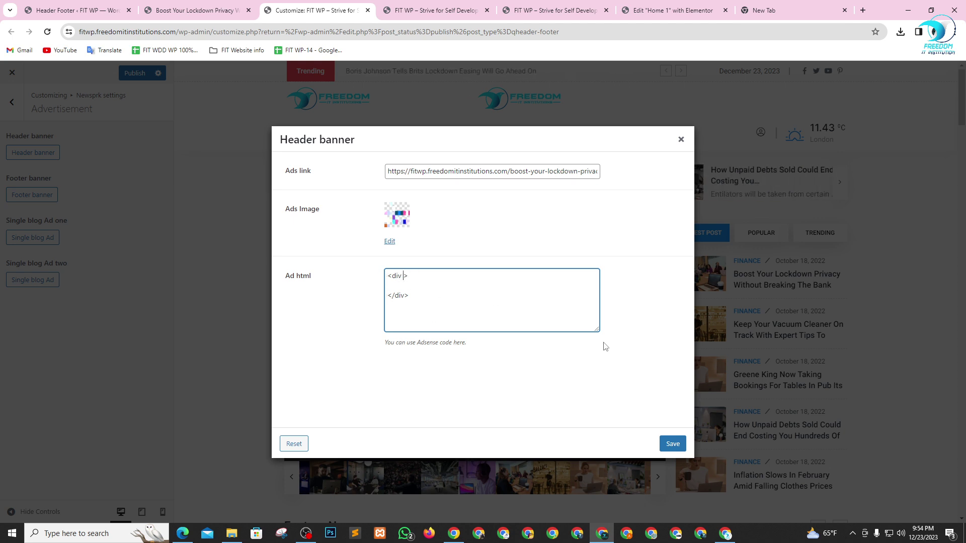
{"action": "type", "text": "st"}
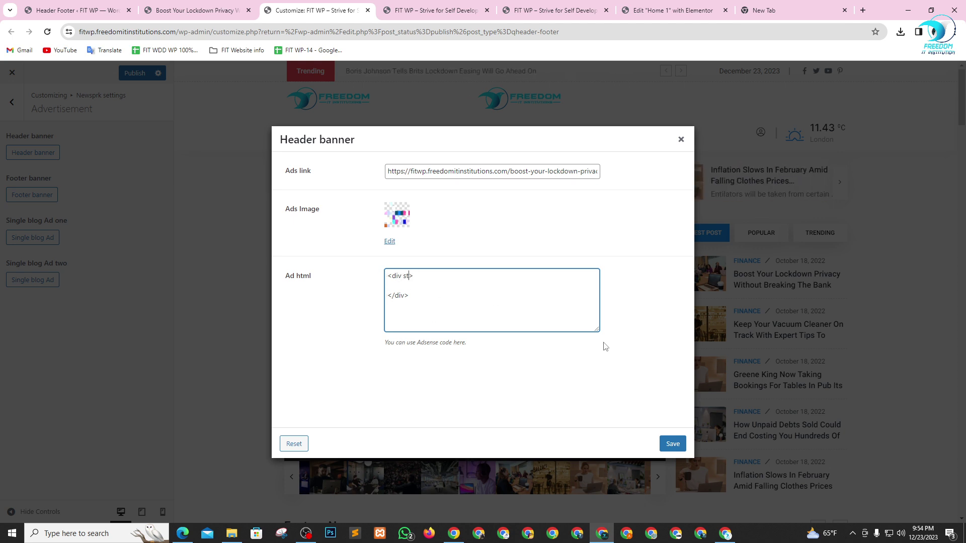
{"action": "type", "text": "yle="}
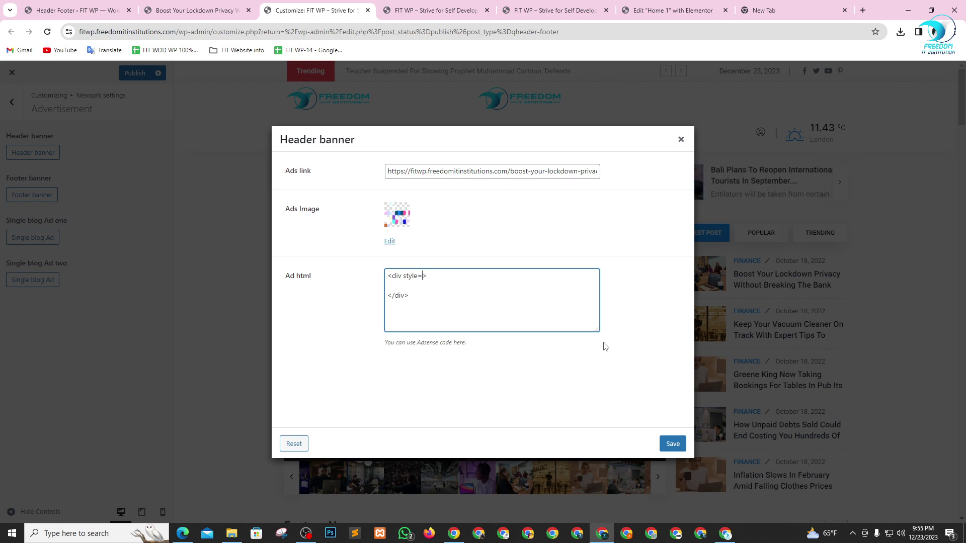
{"action": "type", "text": "\"\""}
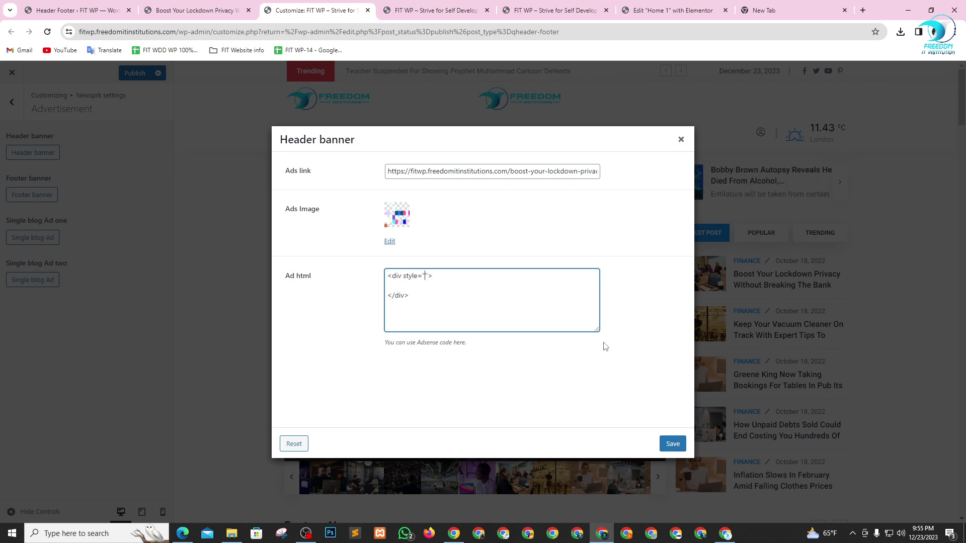
{"action": "type", "text": "wid"}
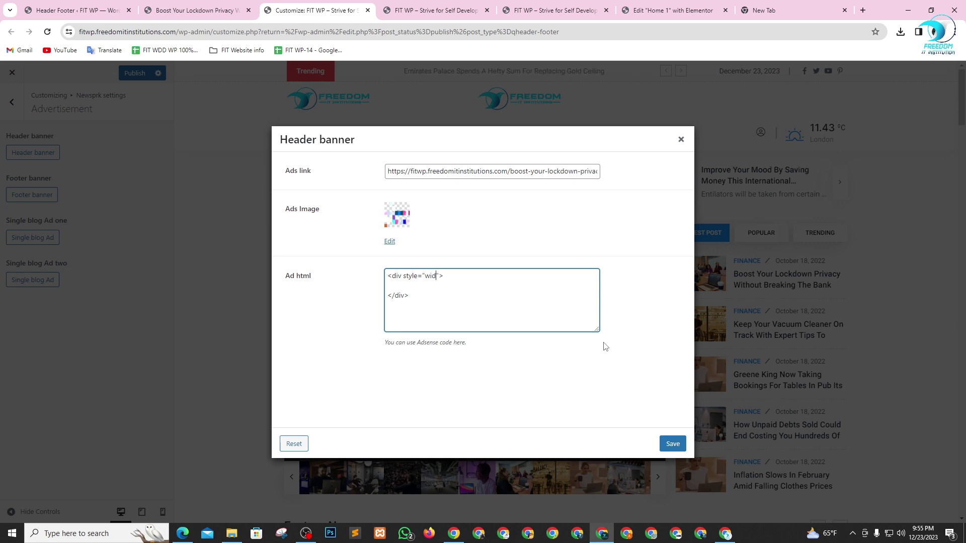
{"action": "type", "text": "th:"}
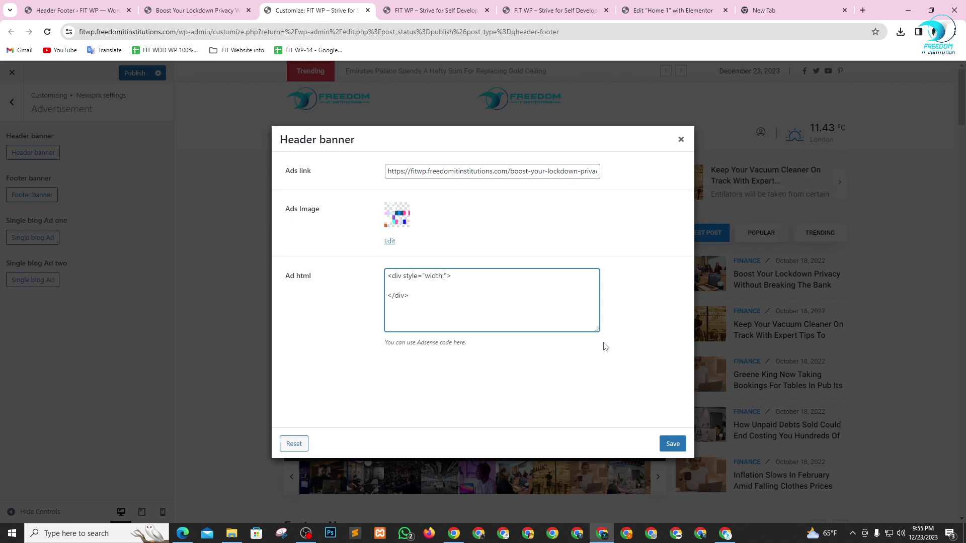
{"action": "type", "text": "350"}
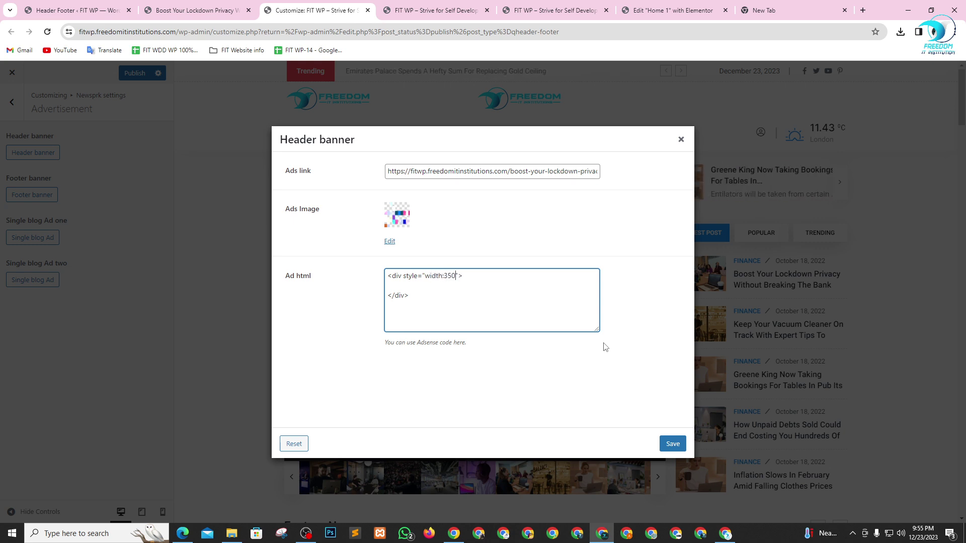
{"action": "type", "text": "px"}
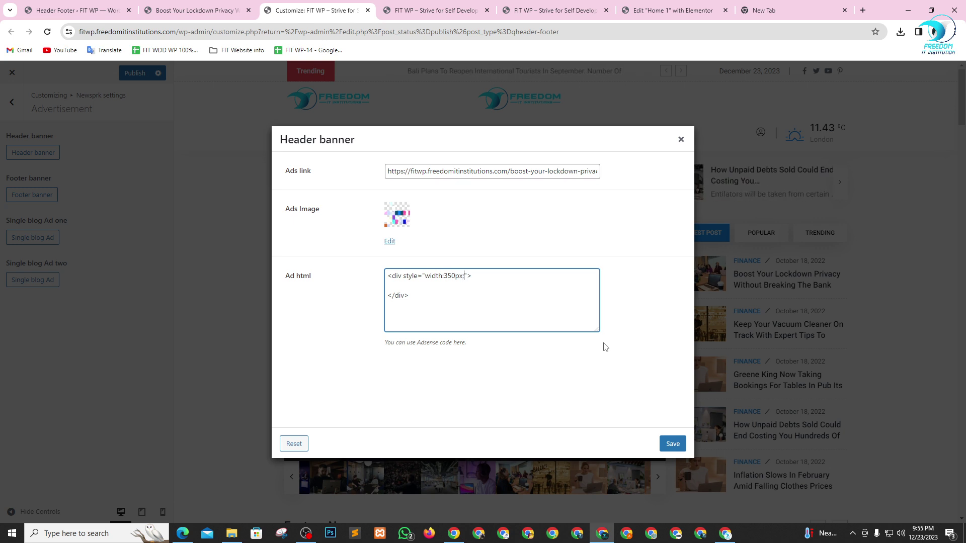
{"action": "type", "text": "; hei"}
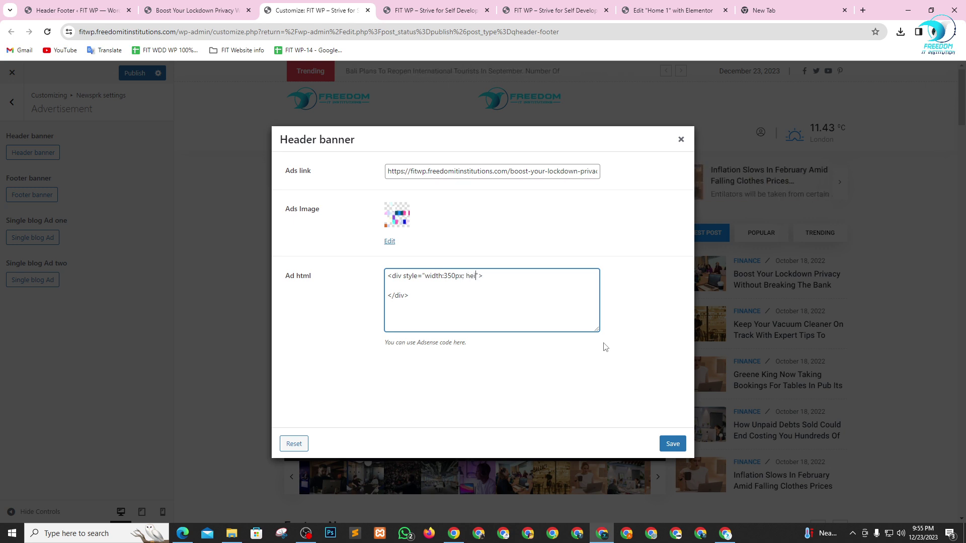
{"action": "type", "text": "ght:"}
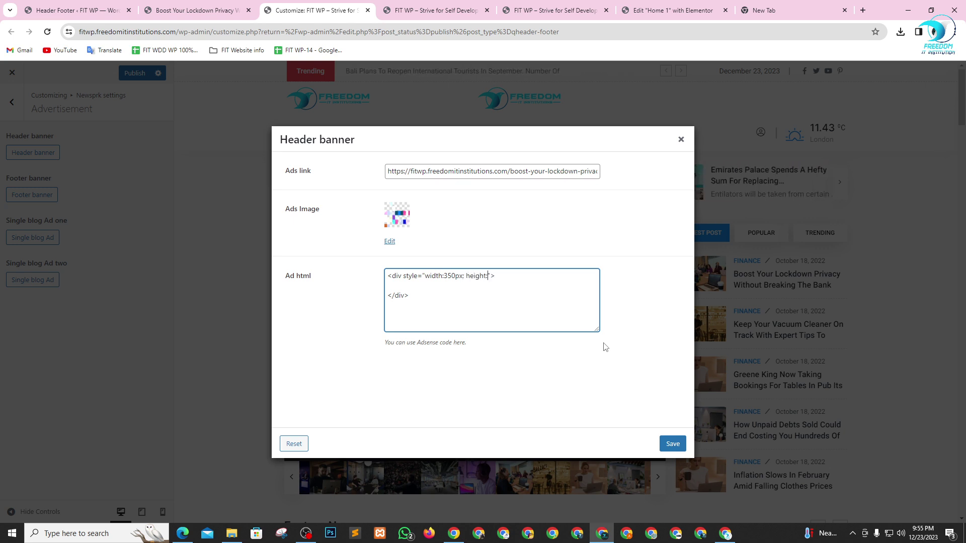
{"action": "type", "text": "150"}
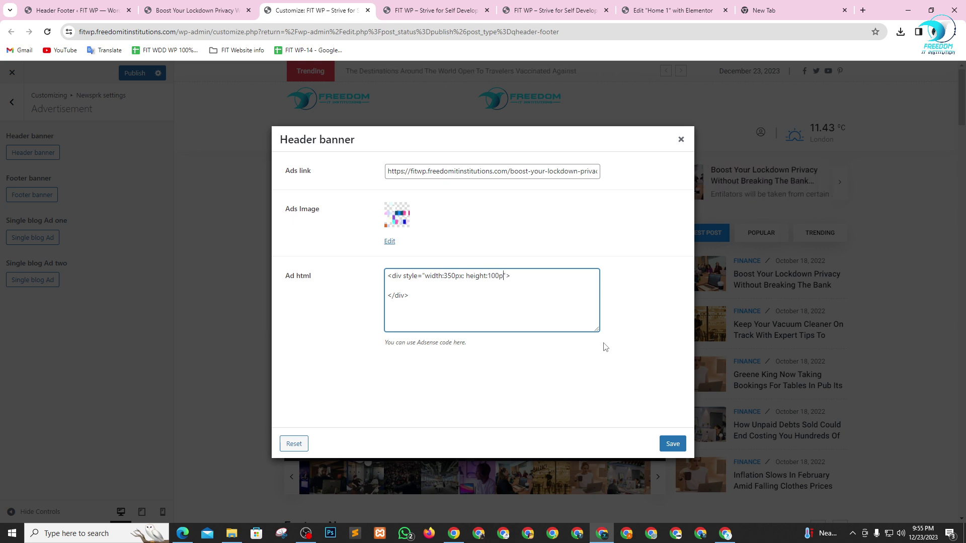
{"action": "type", "text": ";"}
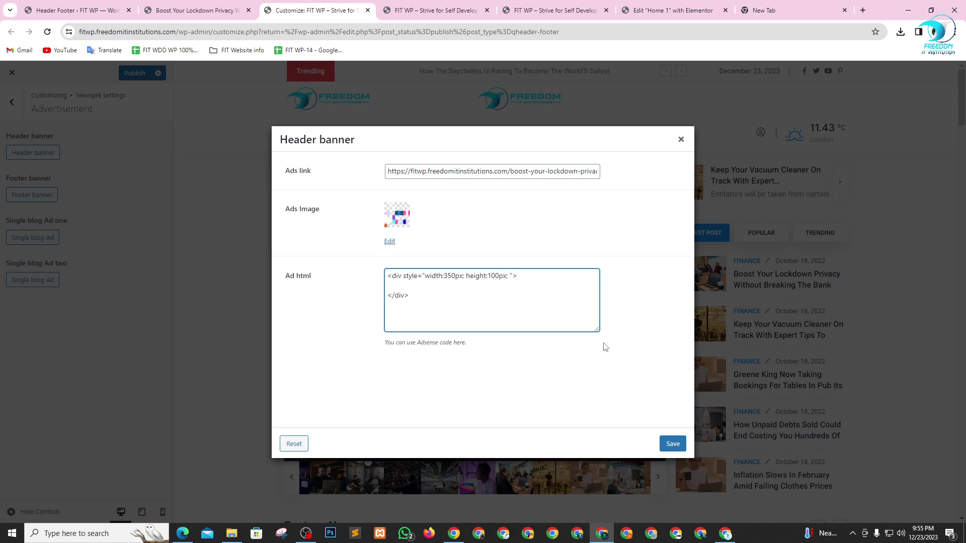
{"action": "type", "text": "c"}
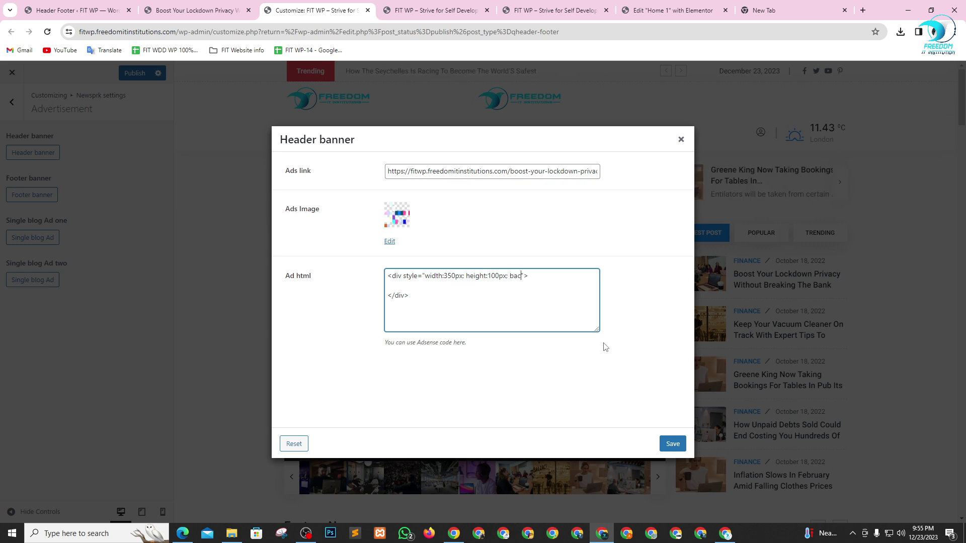
{"action": "type", "text": "kgroun"}
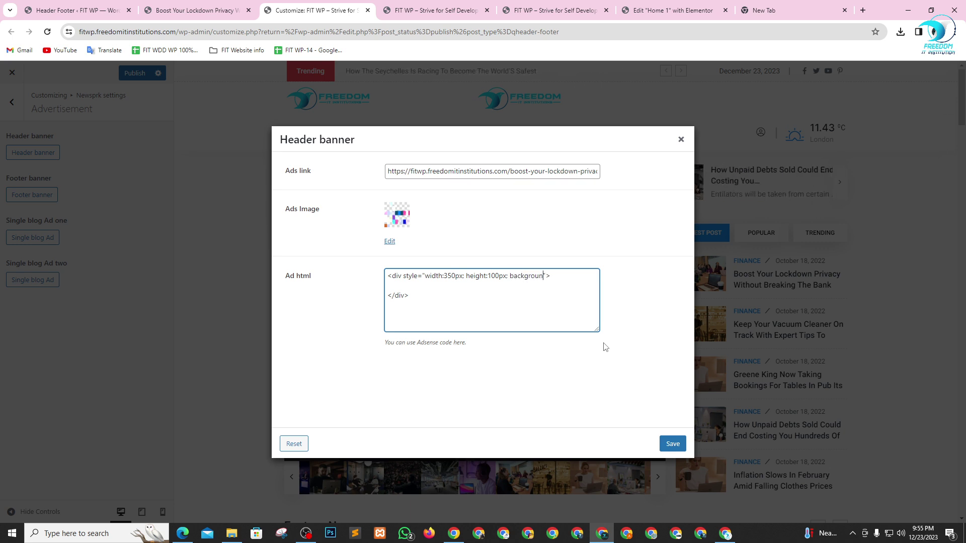
{"action": "type", "text": "d:red;"}
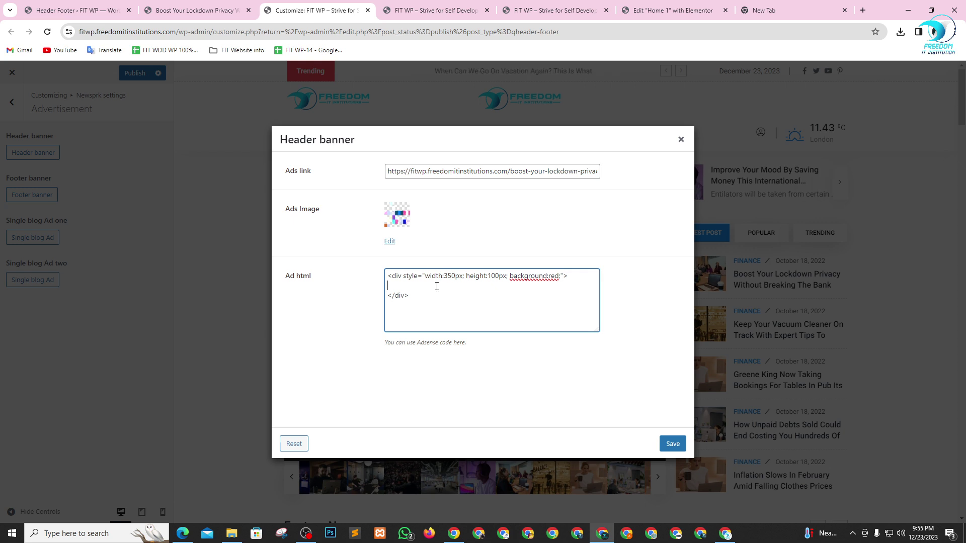
- Add an <h1>Hello World!</h1> heading inside the red div and save the header banner
{"action": "key", "text": "Tab"}
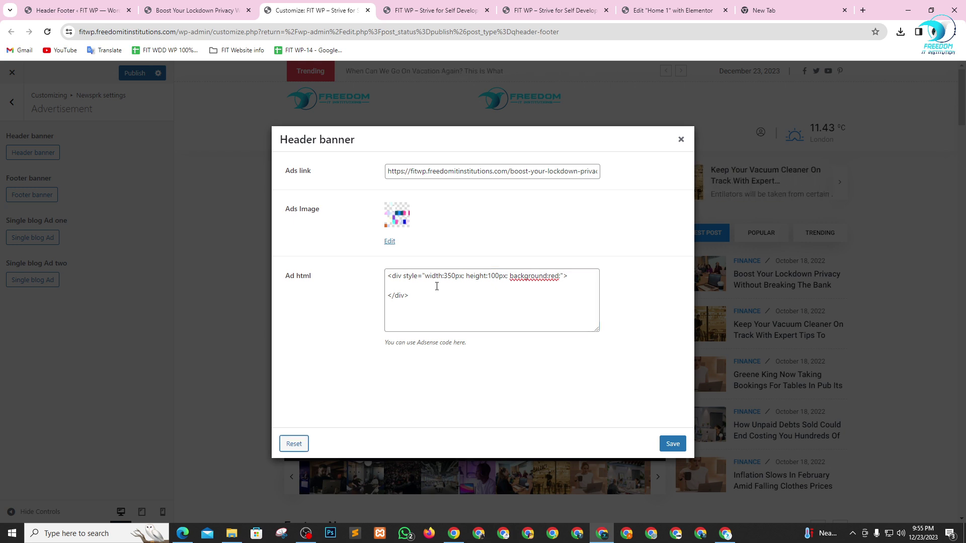
{"action": "left_click", "coordinate": [436, 286]}
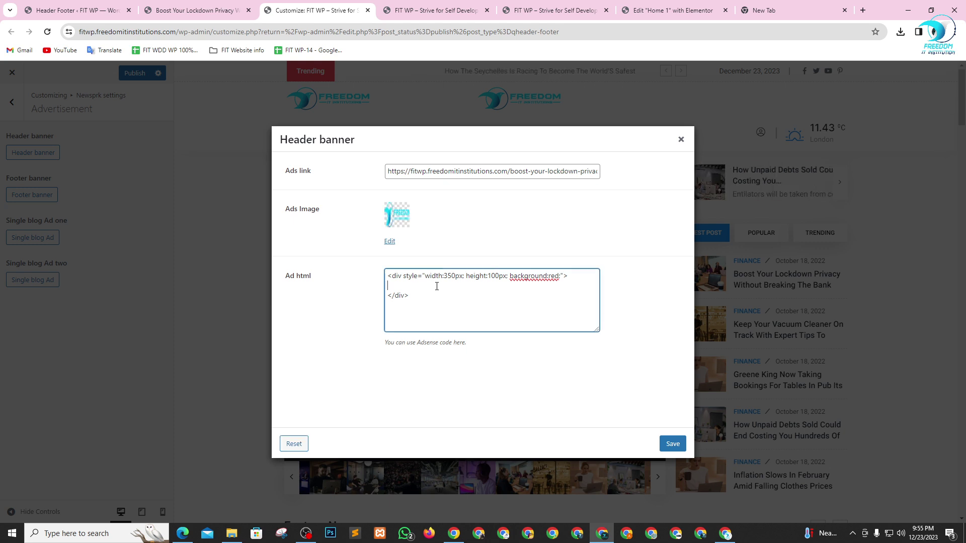
{"action": "type", "text": "<"}
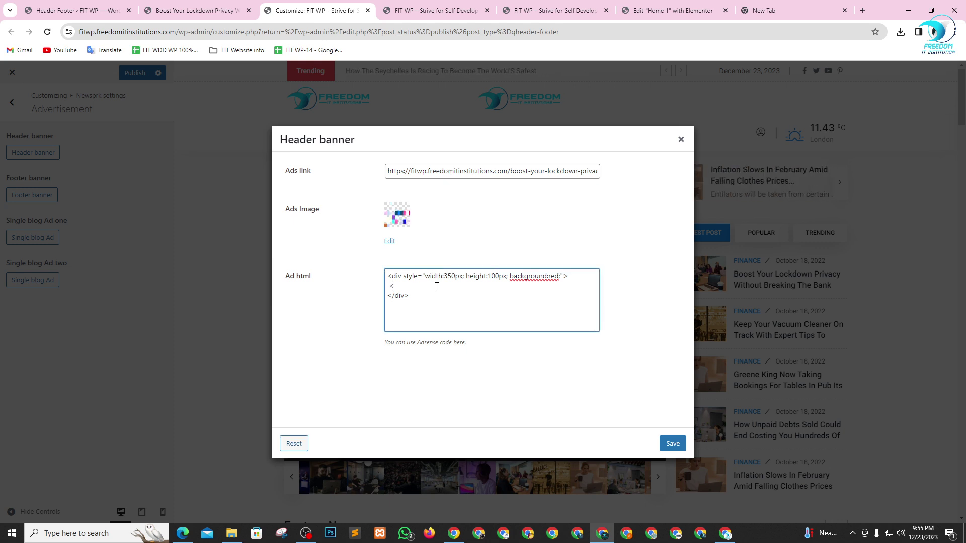
{"action": "type", "text": "h1"}
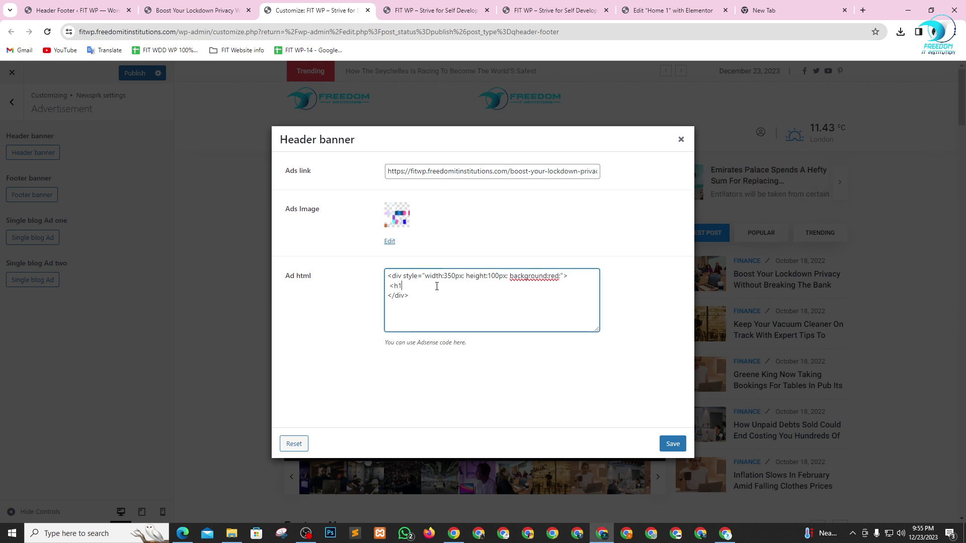
{"action": "type", "text": "><"}
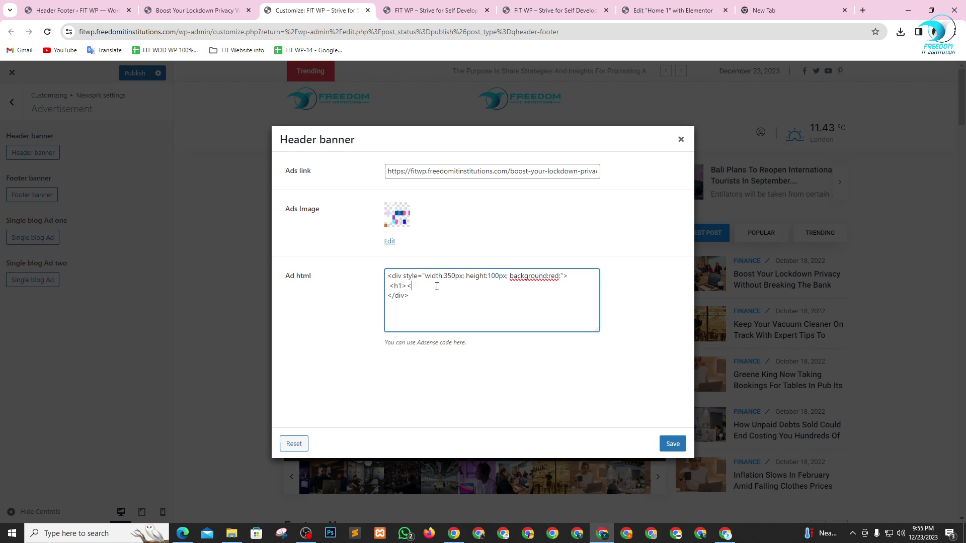
{"action": "type", "text": "/h1"}
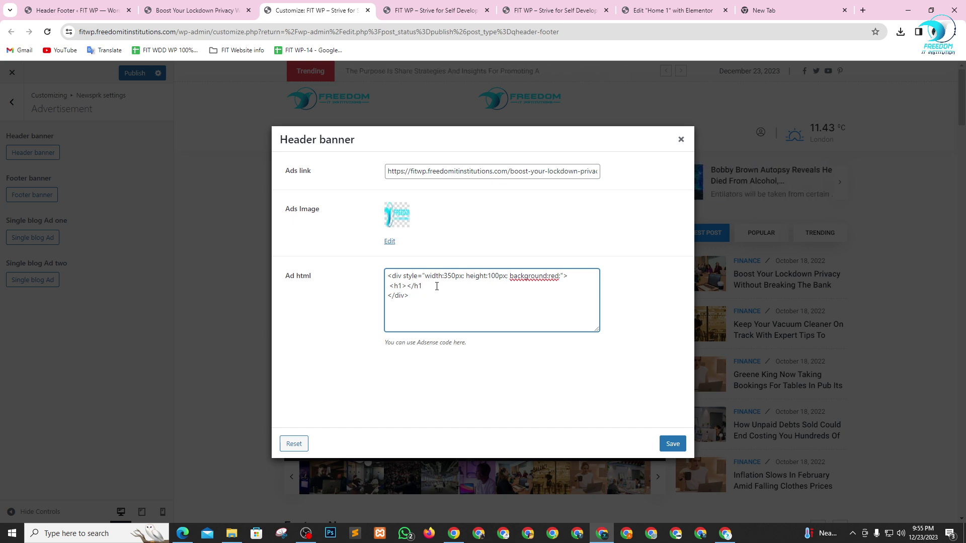
{"action": "type", "text": "?"}
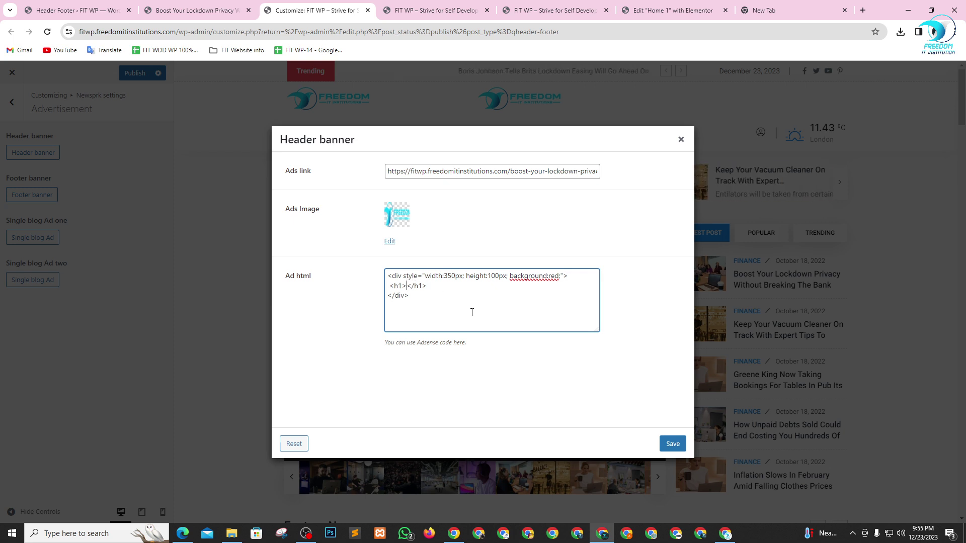
{"action": "key", "text": "Left"}
{"action": "key", "text": "Left"}
{"action": "key", "text": "Left"}
{"action": "key", "text": "Left"}
{"action": "key", "text": "Left"}
{"action": "type", "text": "Hell"}
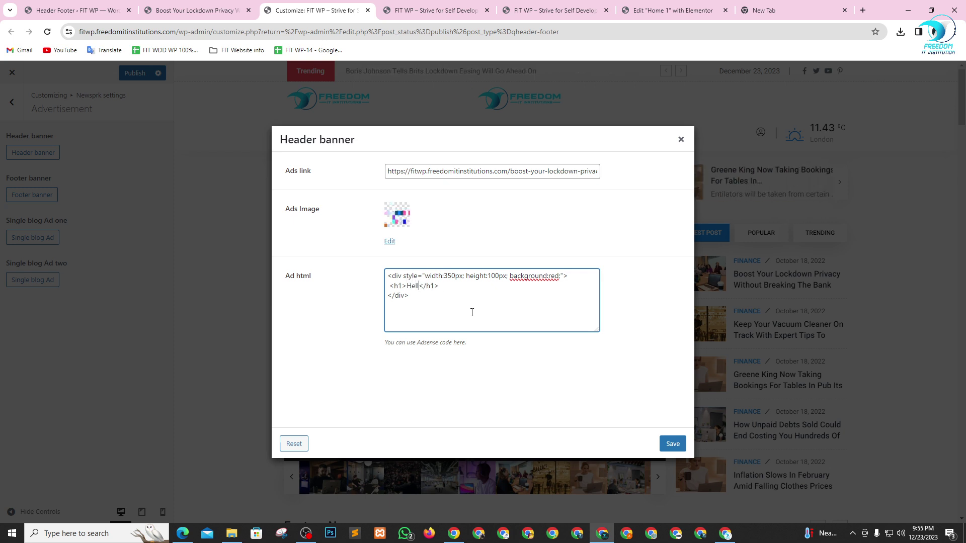
{"action": "type", "text": "o Wo"}
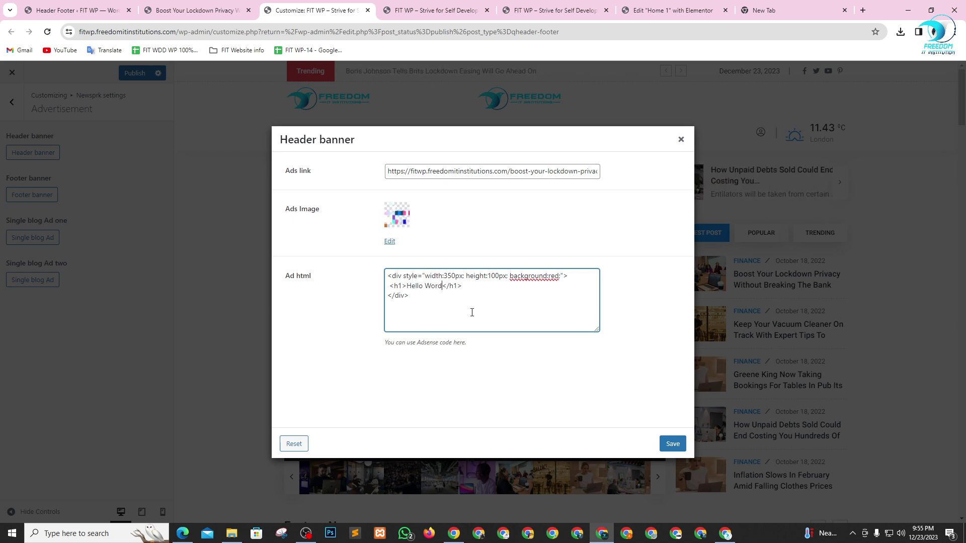
{"action": "type", "text": "rld"}
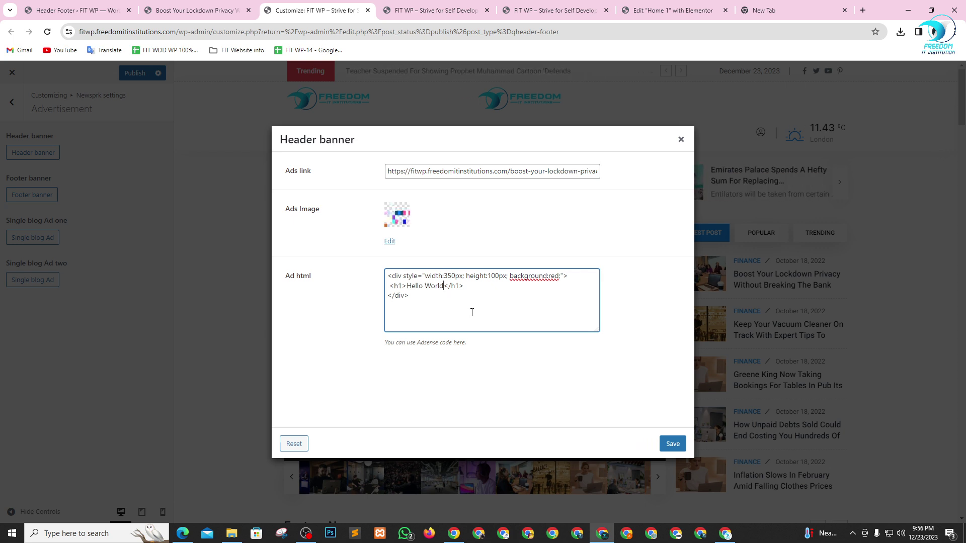
{"action": "type", "text": "!"}
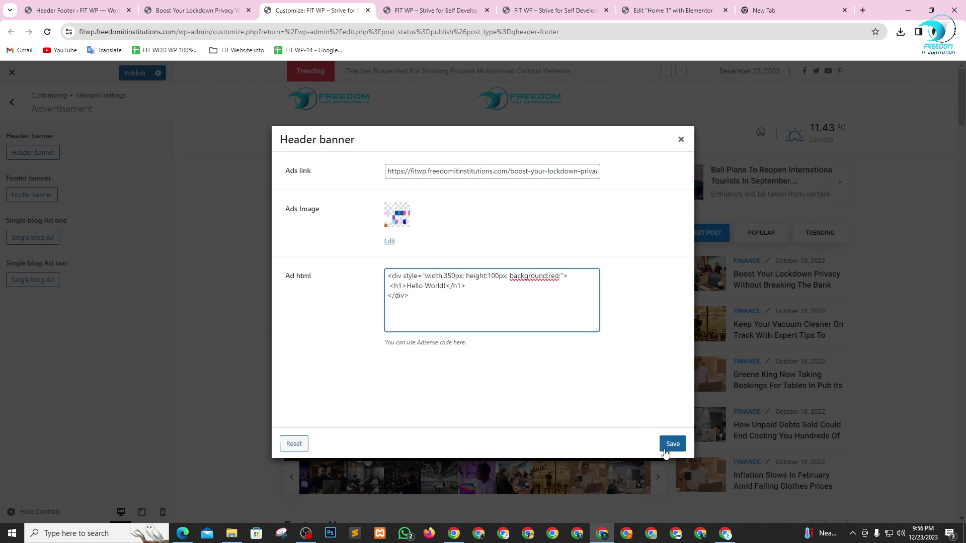
{"action": "left_click", "coordinate": [673, 444]}
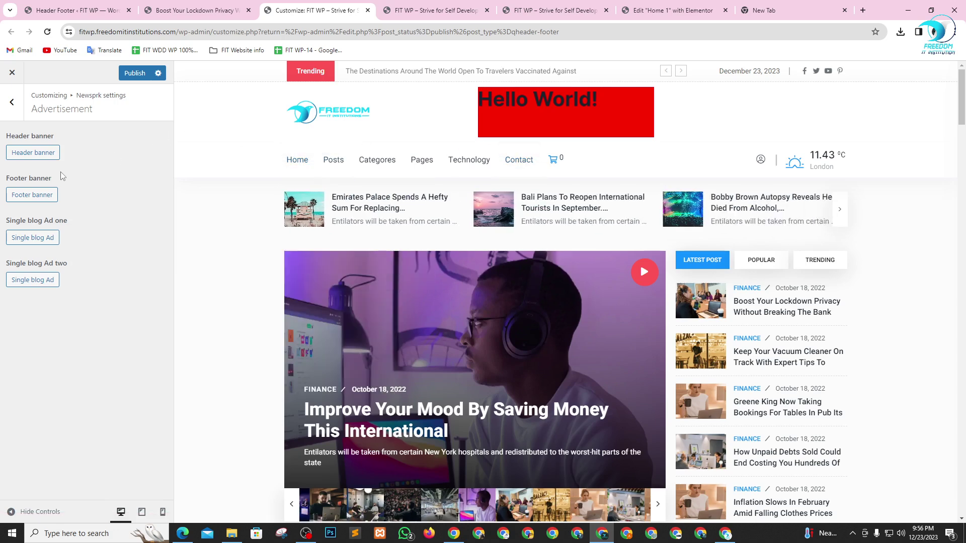
{"action": "left_click", "coordinate": [37, 154]}
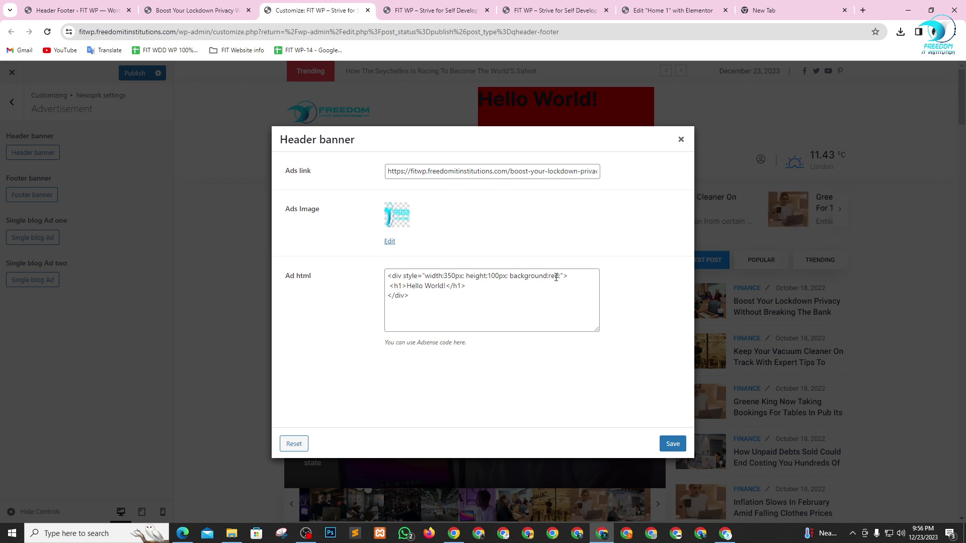
- Change the banner to background #000000, heading 'Welcome To Freedom IT', width 500px, height 60px, and save
{"action": "double_click", "coordinate": [554, 276]}
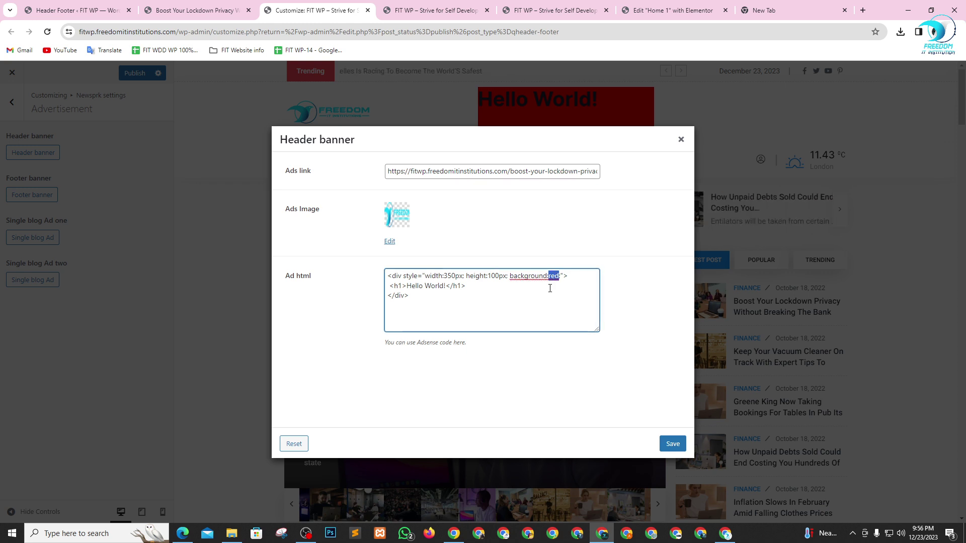
{"action": "type", "text": "#"}
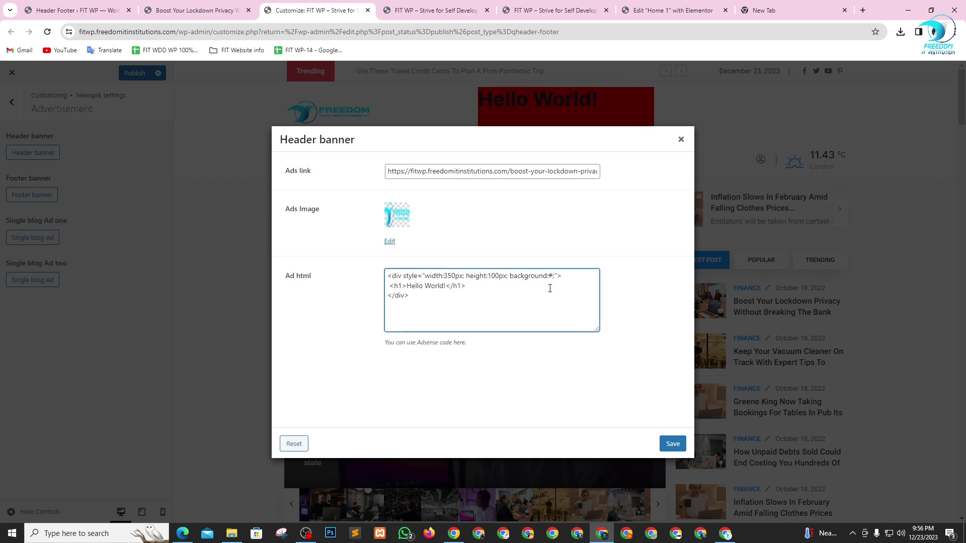
{"action": "type", "text": "00000"}
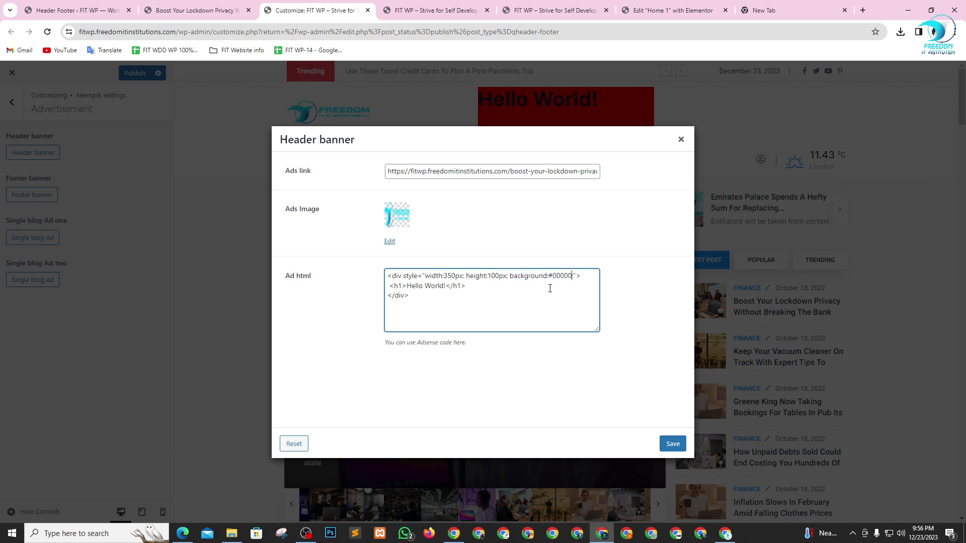
{"action": "type", "text": "0;"}
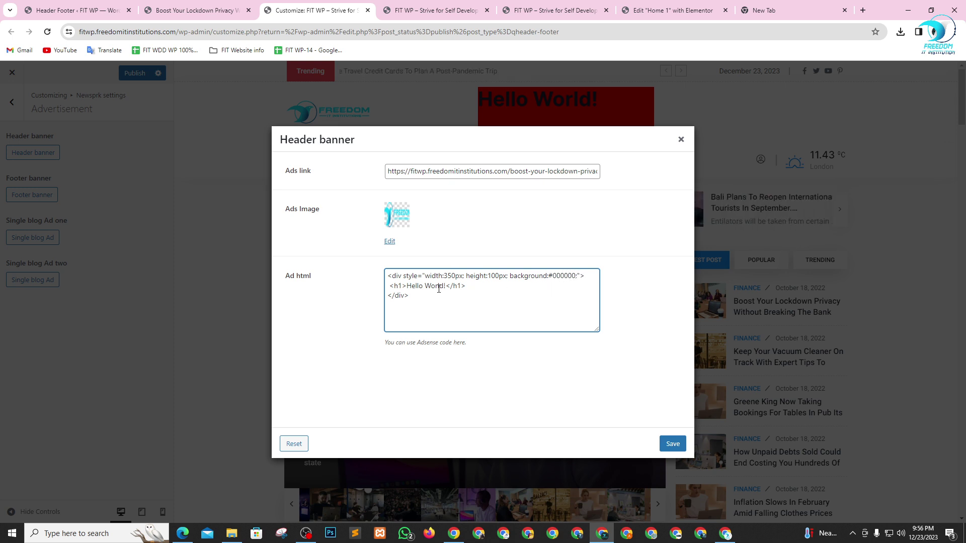
{"action": "left_click_drag", "start_coordinate": [445, 286], "coordinate": [406, 286]}
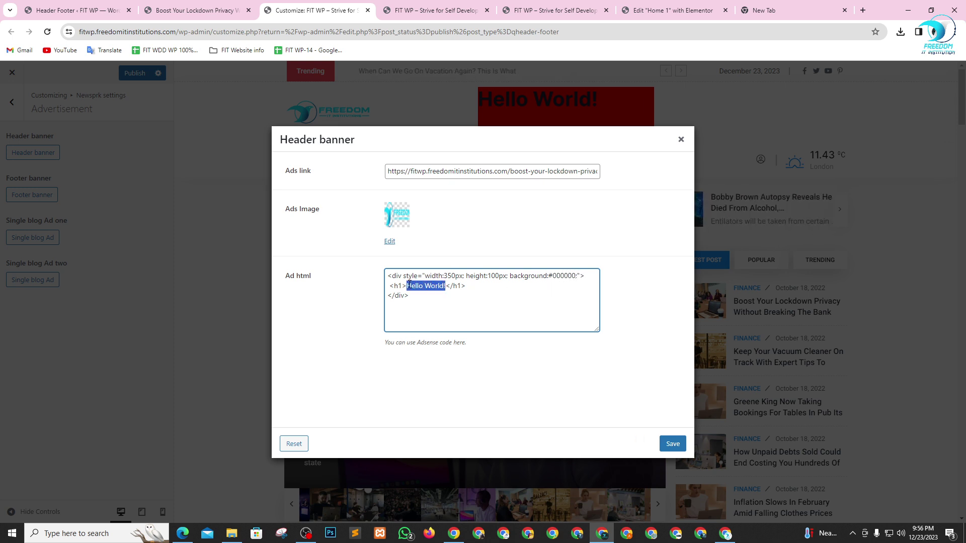
{"action": "type", "text": "Wel"}
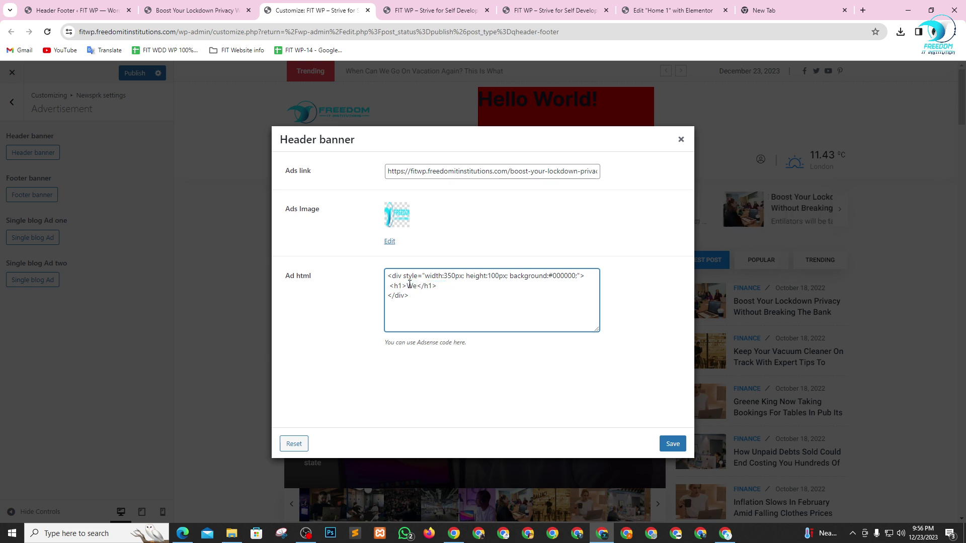
{"action": "type", "text": "come To "}
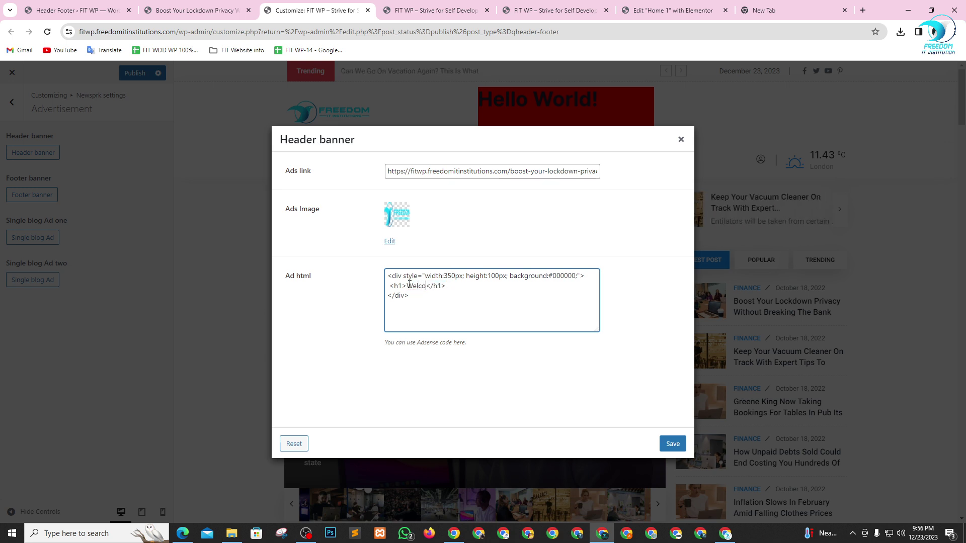
{"action": "type", "text": "F"}
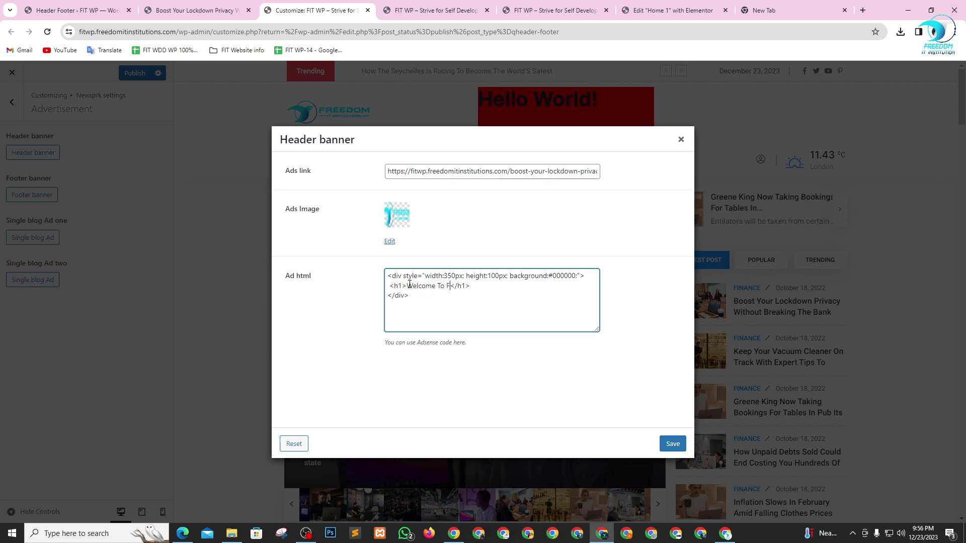
{"action": "type", "text": "reedom IT"}
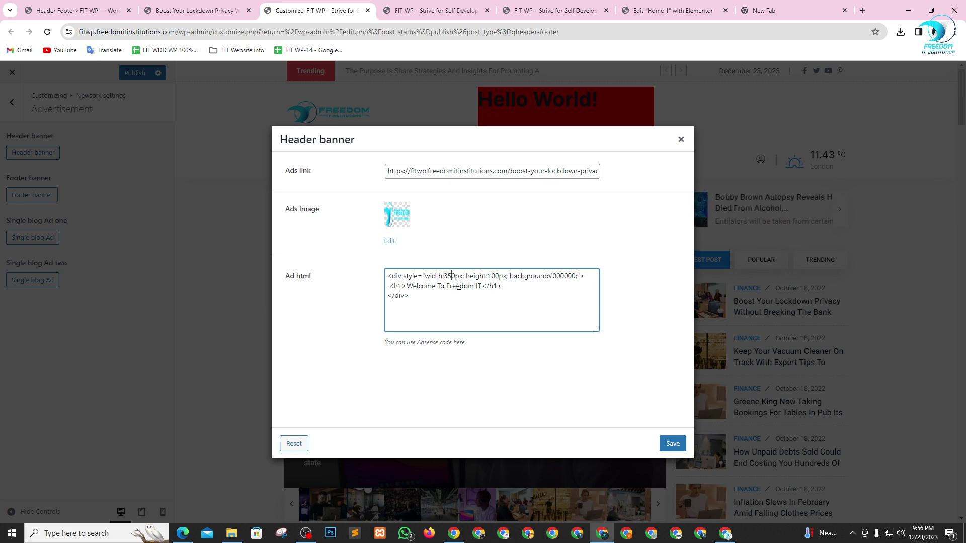
{"action": "double_click", "coordinate": [449, 276]}
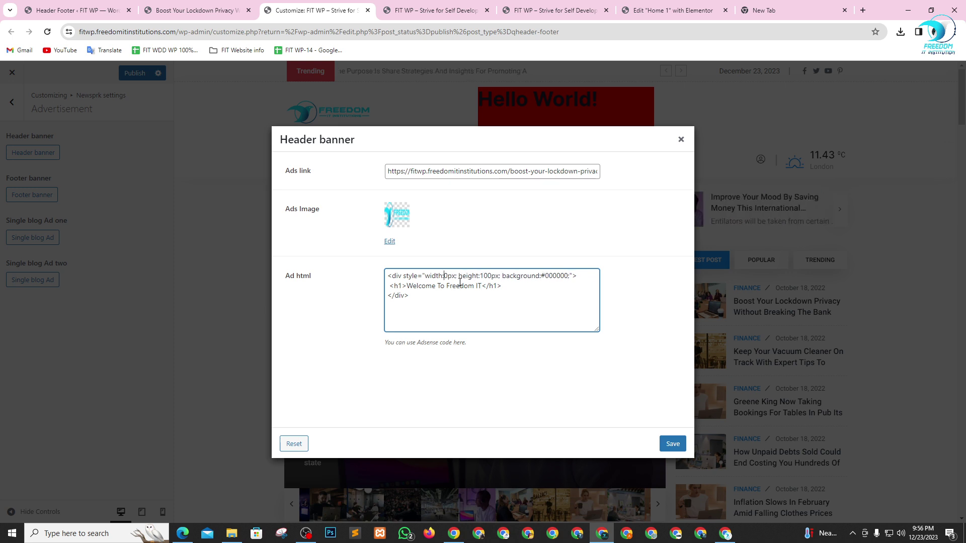
{"action": "type", "text": "500px"}
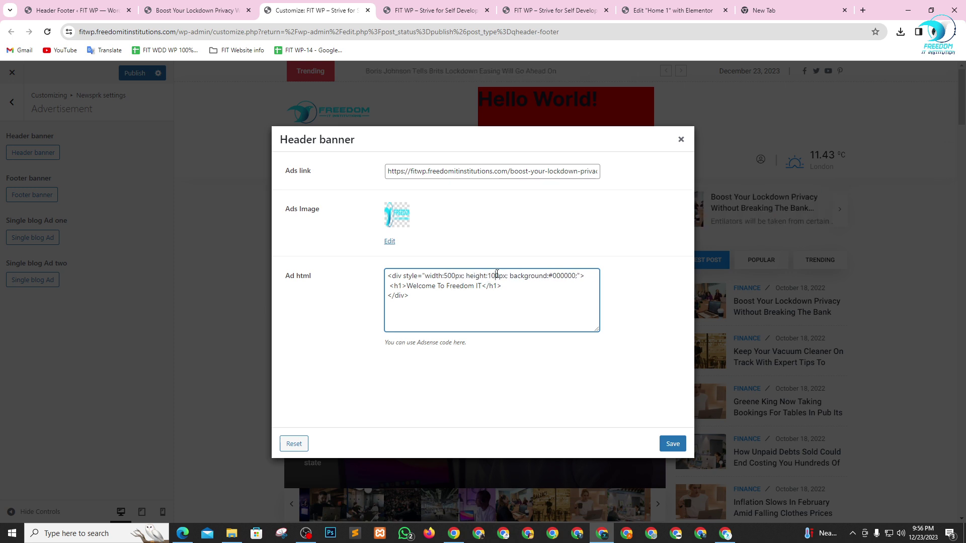
{"action": "key", "text": "BackSpace"}
{"action": "key", "text": "BackSpace"}
{"action": "type", "text": "6"}
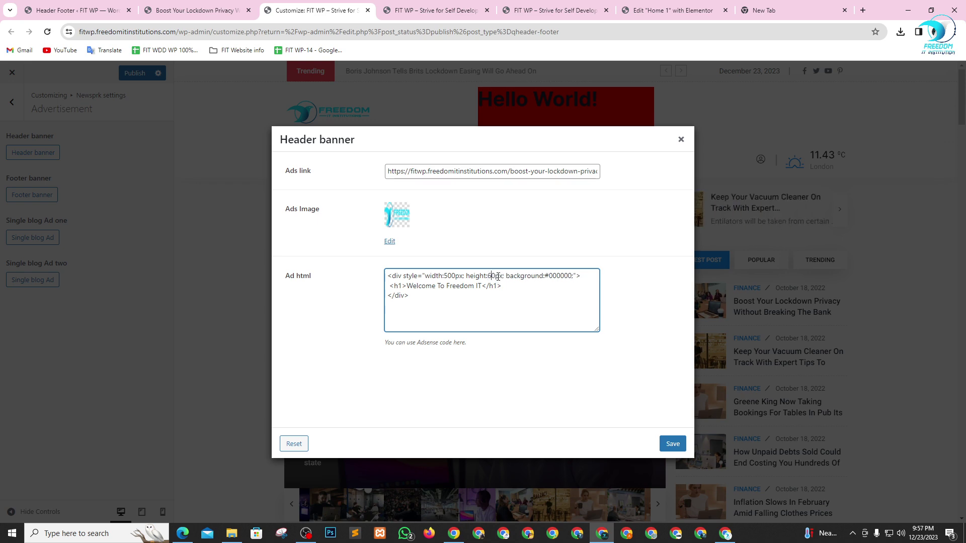
{"action": "left_click", "coordinate": [679, 451]}
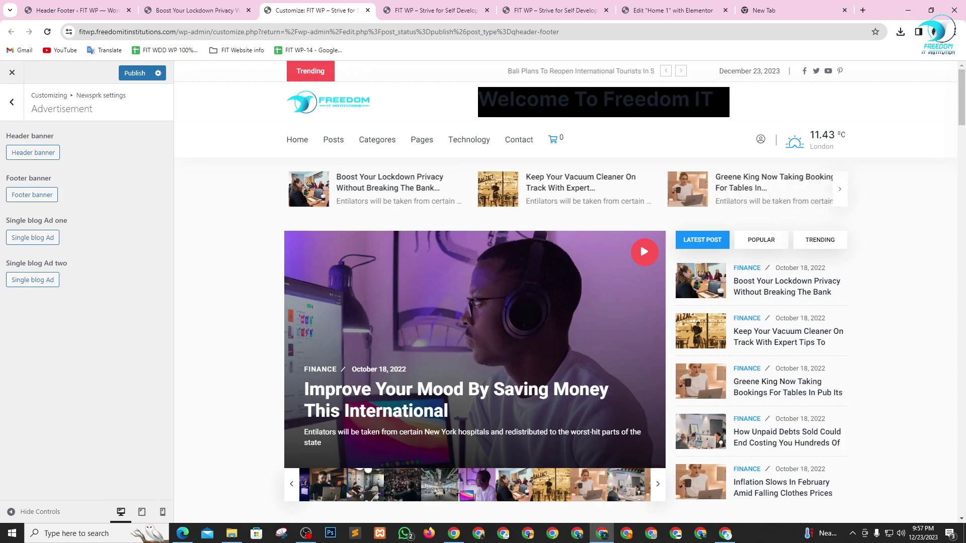
- Check the Boost Your Lockdown Privacy post, then go back to the Customizer's Header banner settings
{"action": "key", "text": "alt+Tab"}
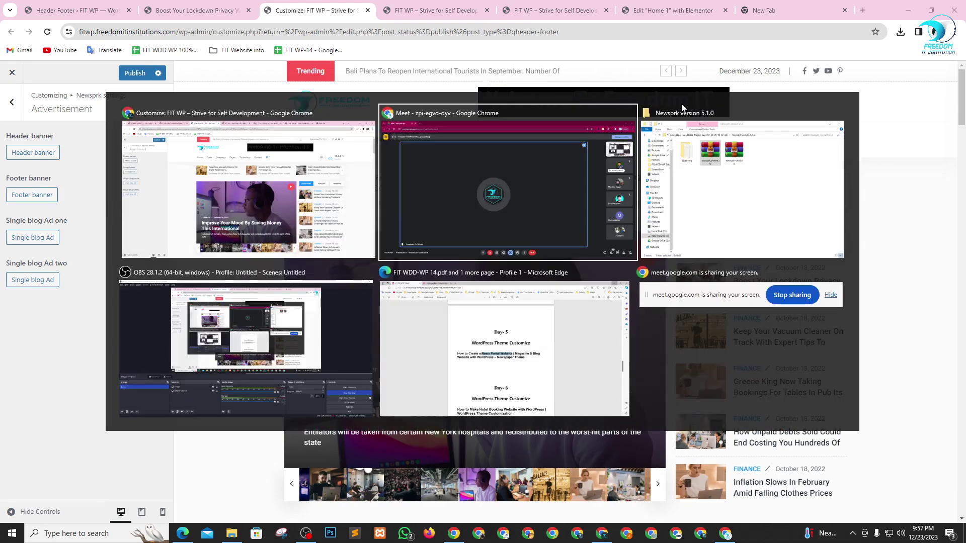
{"action": "key", "text": "alt+Tab"}
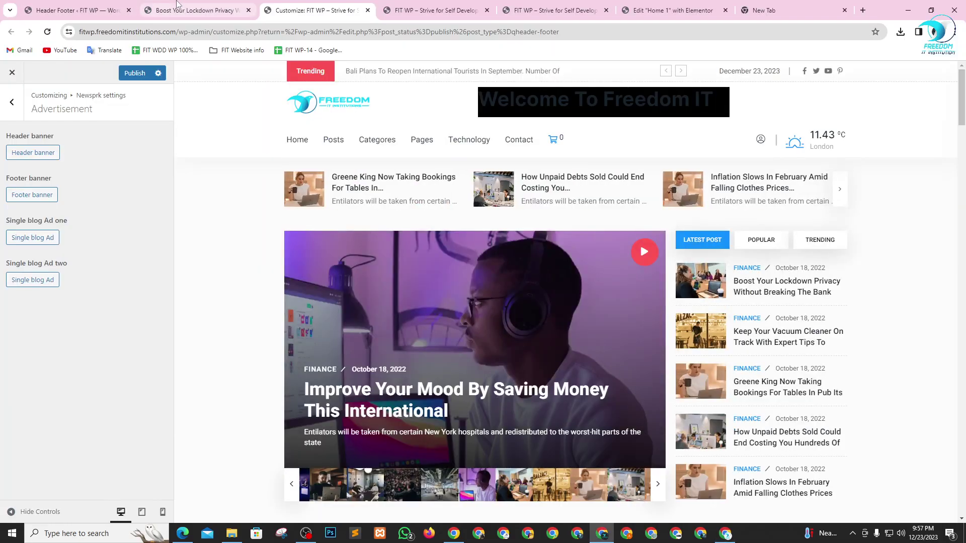
{"action": "left_click", "coordinate": [194, 10]}
{"action": "left_click", "coordinate": [296, 9]}
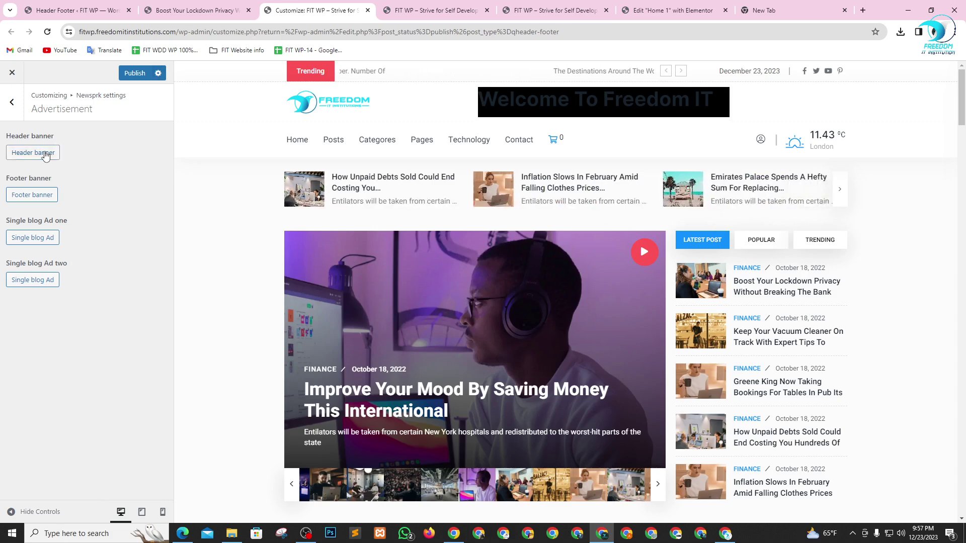
{"action": "left_click", "coordinate": [33, 152]}
- Add color:#ffffff to the banner div's style attribute in Ad html and save
{"action": "left_click", "coordinate": [559, 288]}
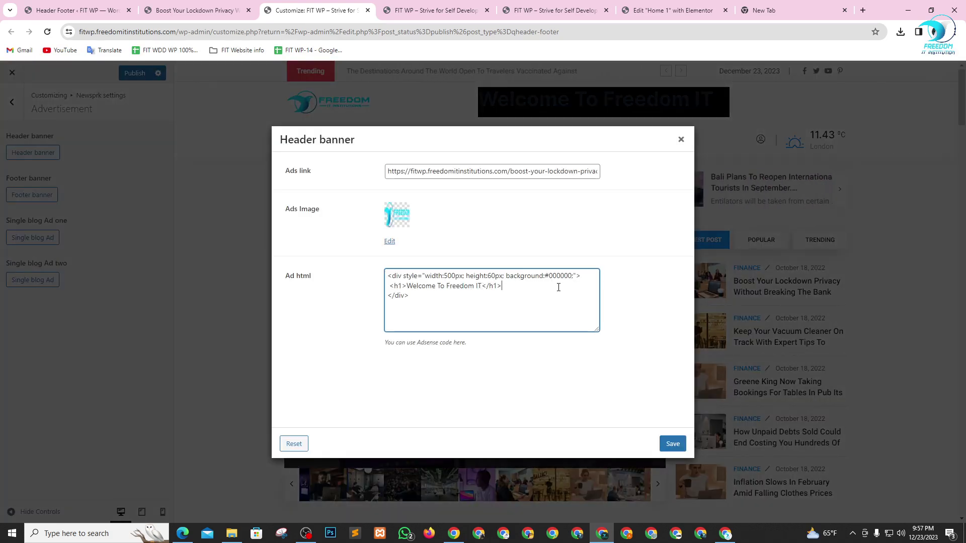
{"action": "double_click", "coordinate": [555, 276]}
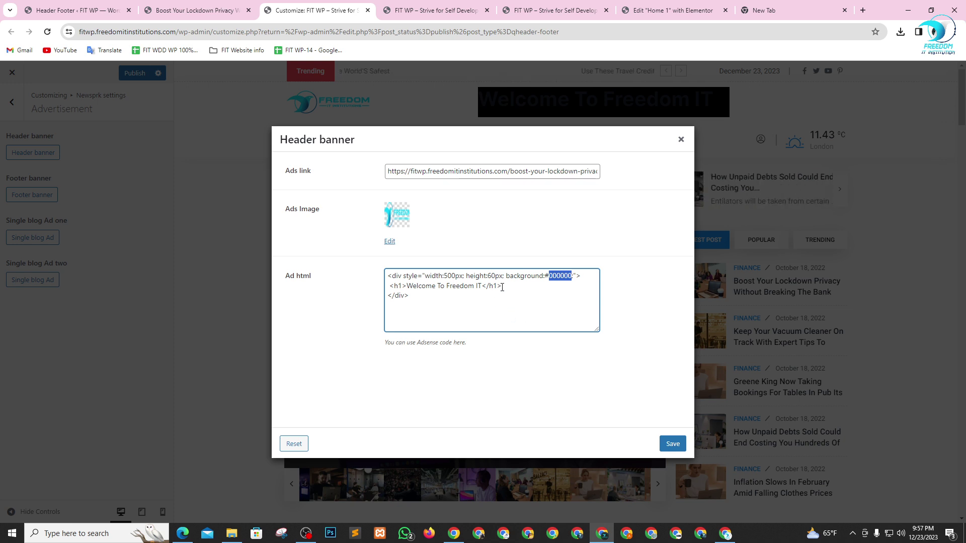
{"action": "left_click", "coordinate": [564, 276]}
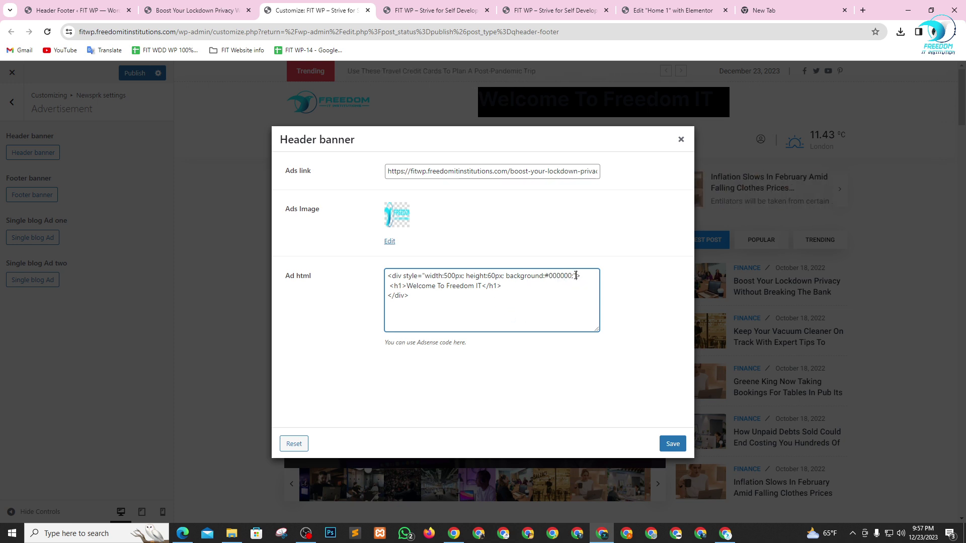
{"action": "type", "text": "c"}
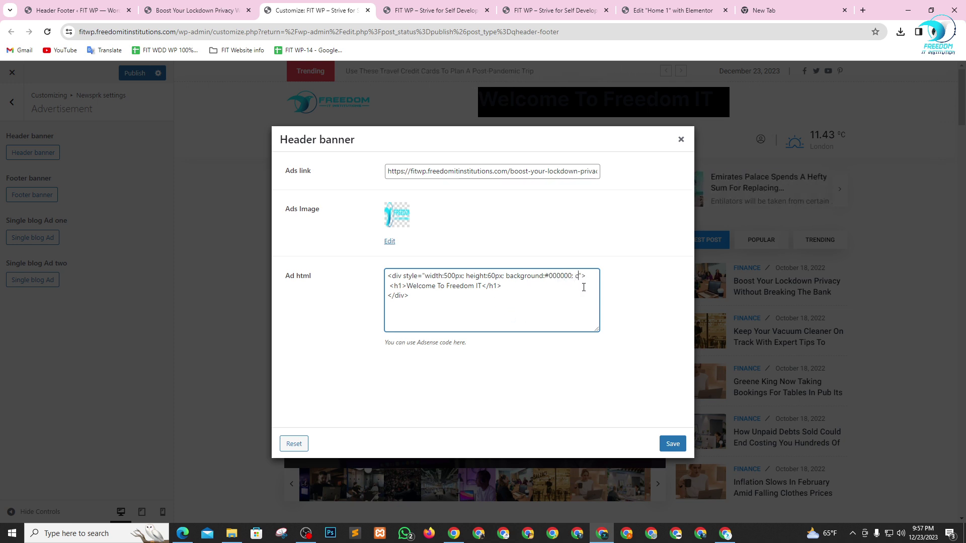
{"action": "type", "text": "olo"}
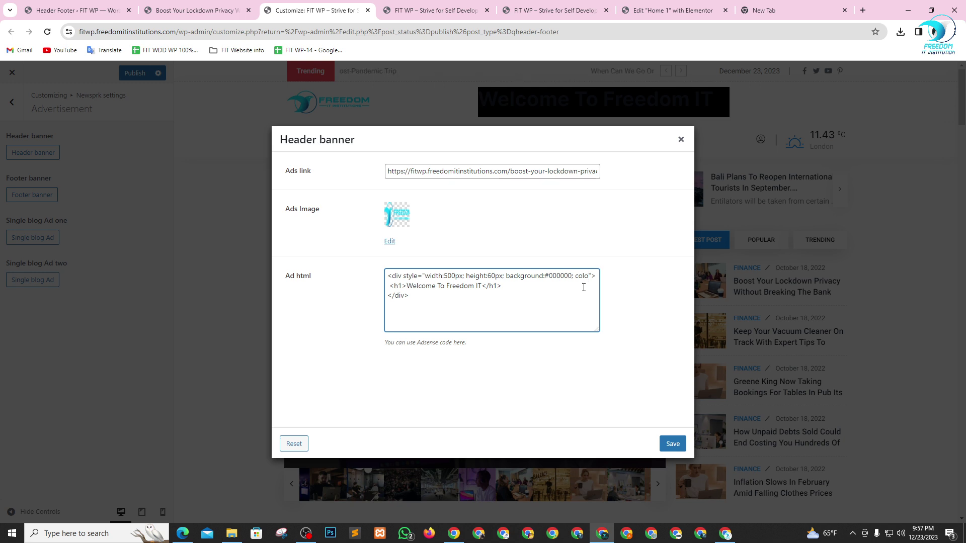
{"action": "type", "text": "r:"}
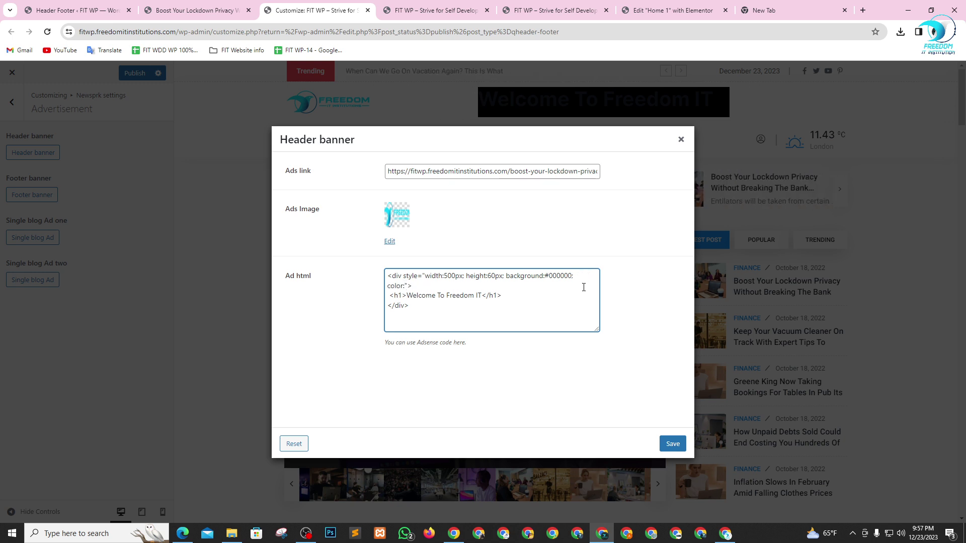
{"action": "type", "text": "#"}
{"action": "type", "text": "fffff"}
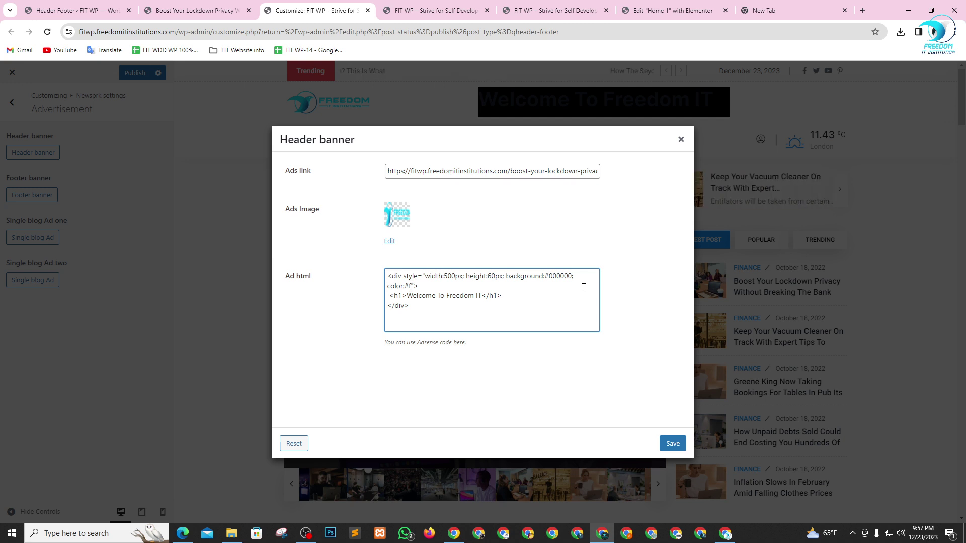
{"action": "type", "text": "f"}
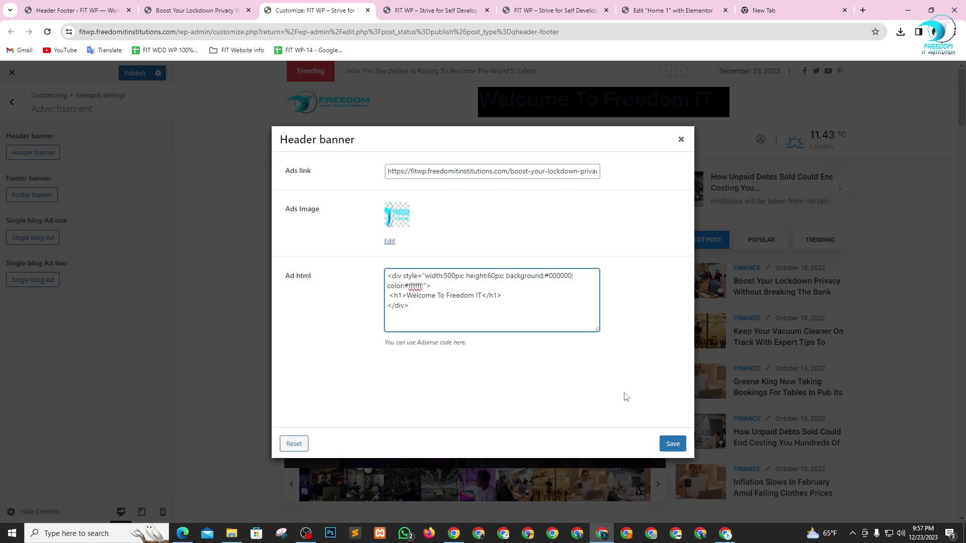
{"action": "left_click", "coordinate": [672, 443]}
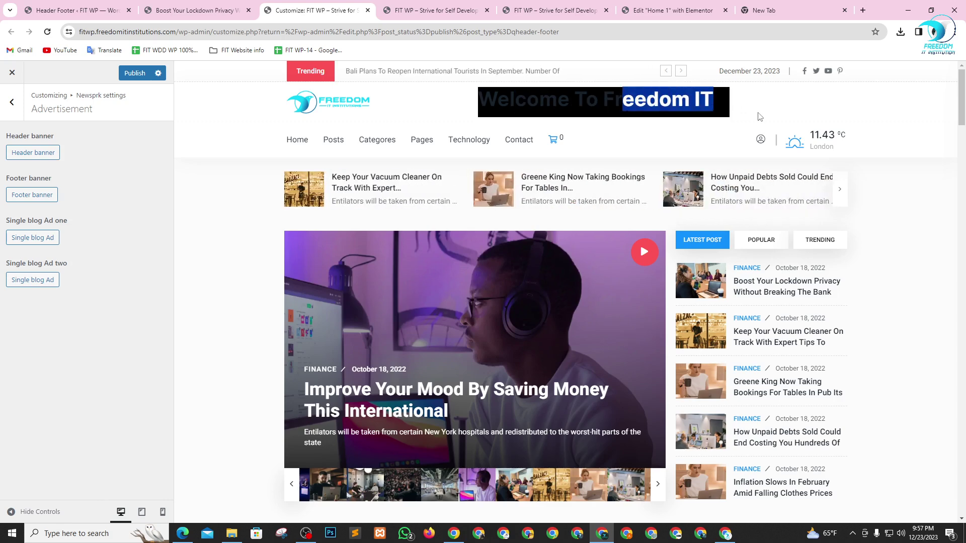
{"action": "key", "text": "alt+Tab"}
{"action": "key", "text": "alt+Tab"}
- Copy the banner div's style attribute into the h1 heading tag
{"action": "left_click", "coordinate": [241, 7]}
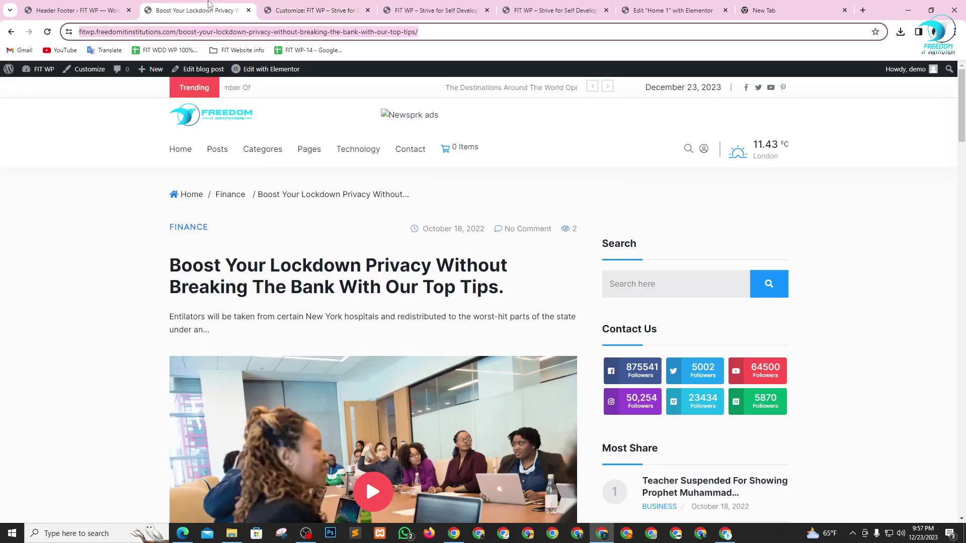
{"action": "left_click", "coordinate": [312, 10]}
{"action": "left_click", "coordinate": [19, 153]}
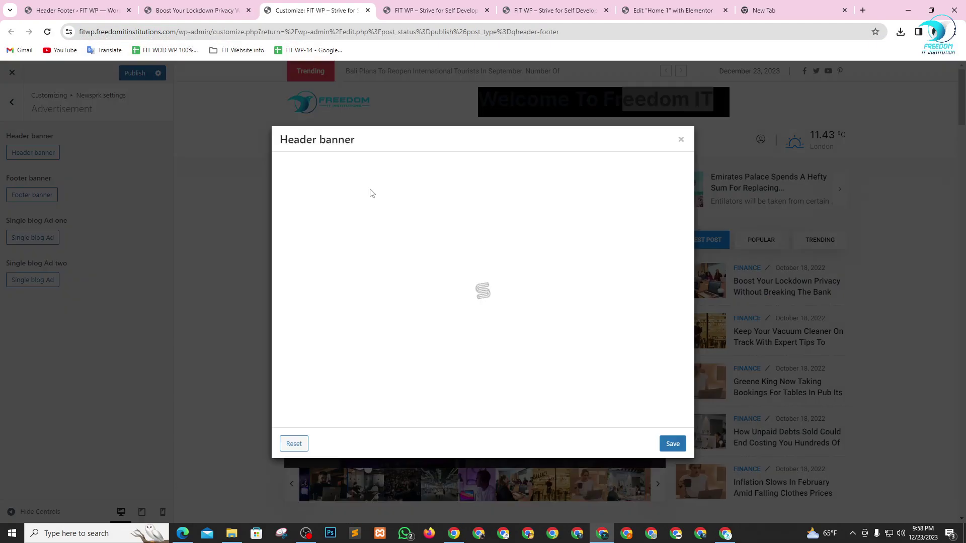
{"action": "left_click", "coordinate": [415, 287]}
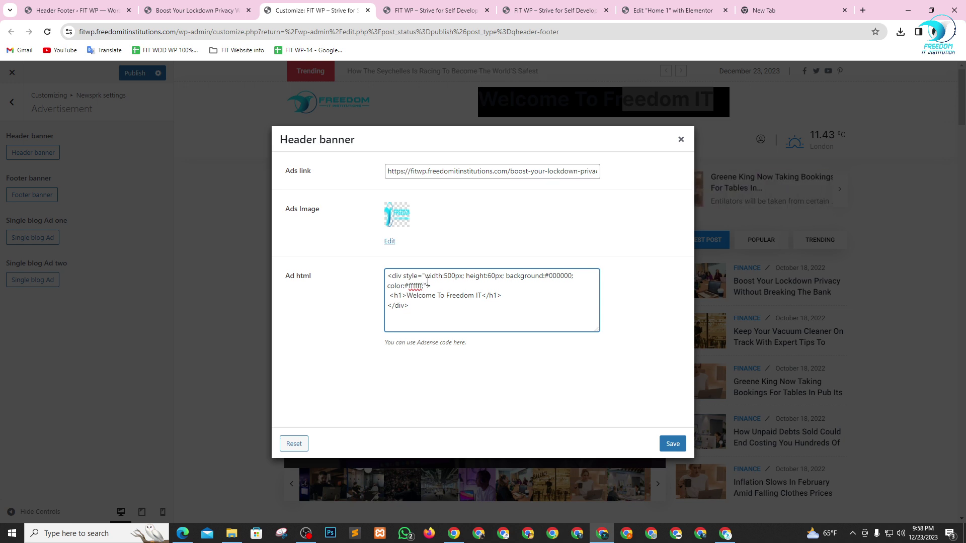
{"action": "left_click_drag", "start_coordinate": [427, 285], "coordinate": [404, 274]}
{"action": "key", "text": "ctrl+c"}
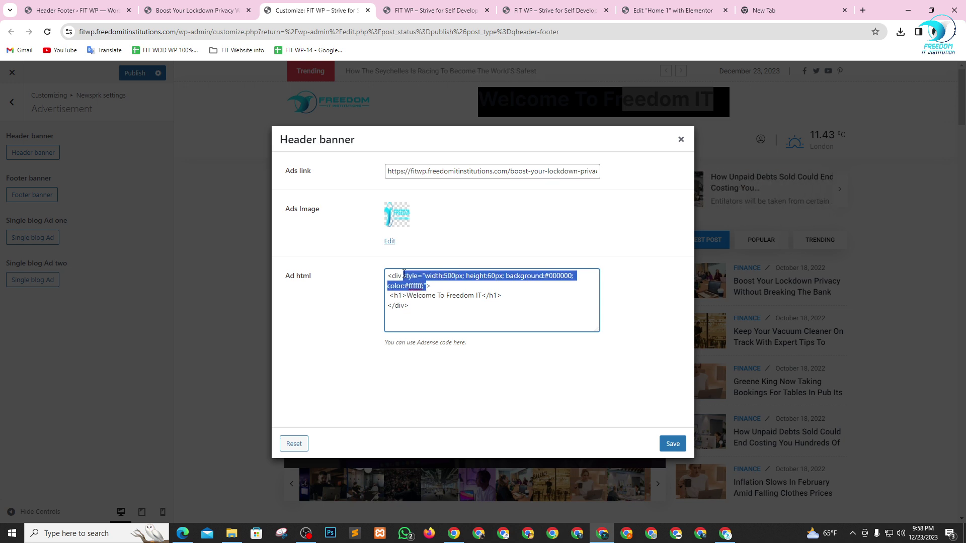
{"action": "left_click", "coordinate": [398, 296]}
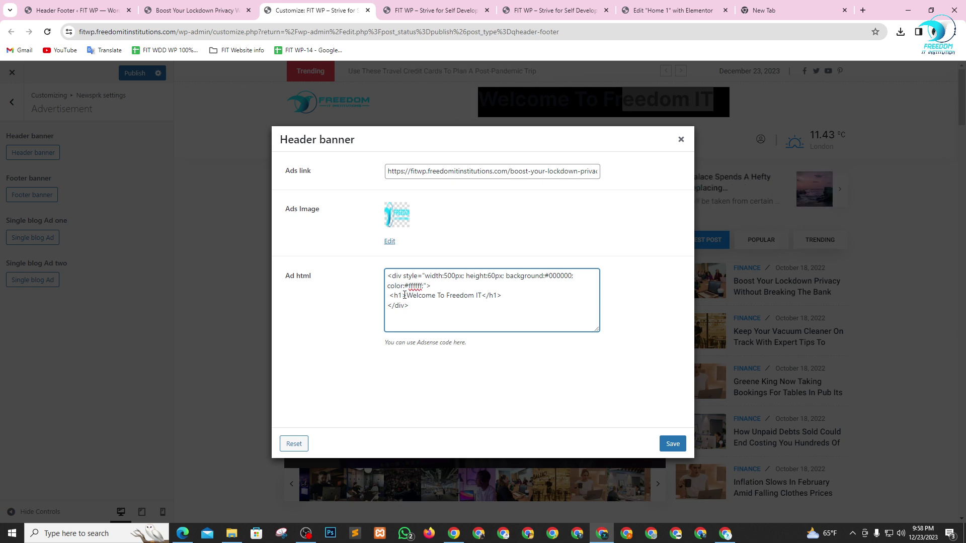
{"action": "key", "text": "ctrl+v"}
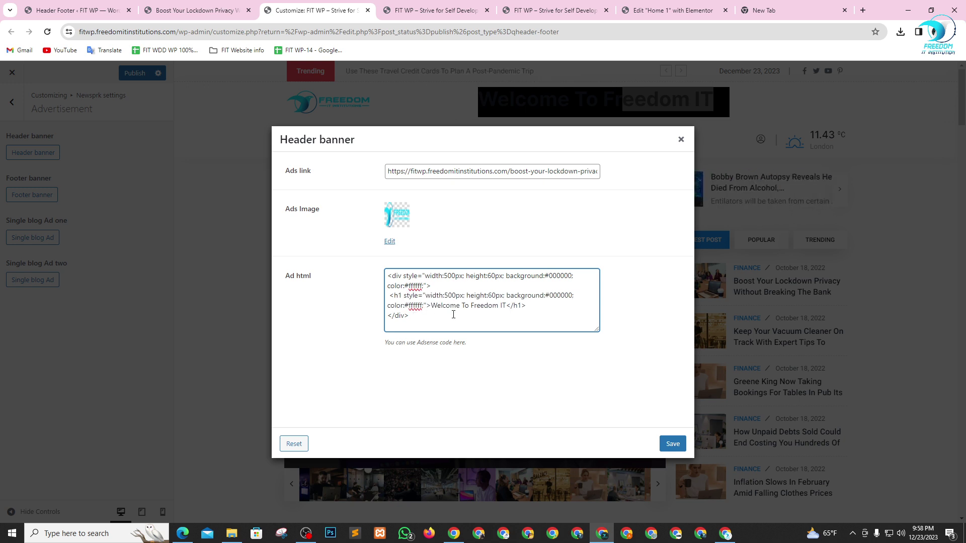
- Trim the heading's style down to color:#ffffff; and save the banner
{"action": "left_click_drag", "start_coordinate": [426, 298], "coordinate": [574, 299]}
{"action": "key", "text": "BackSpace"}
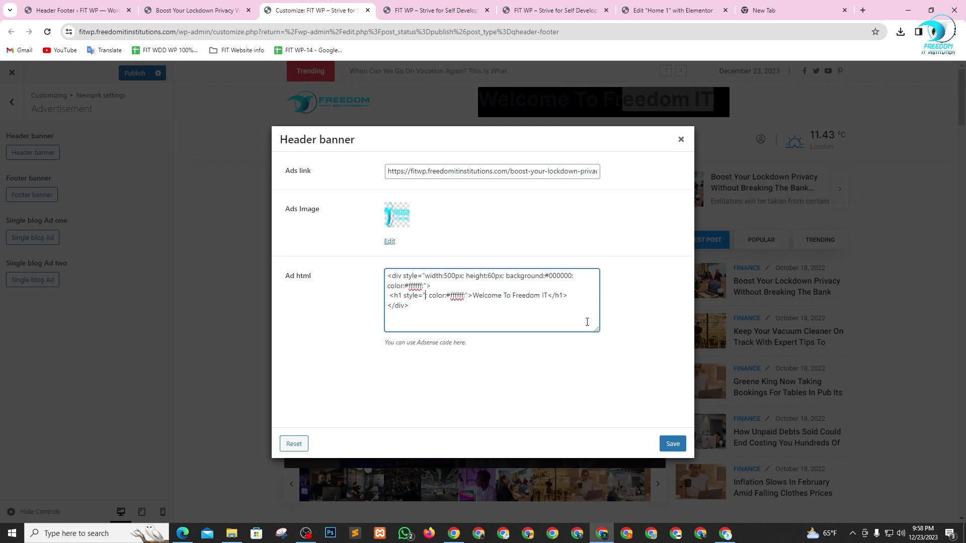
{"action": "key", "text": "Delete"}
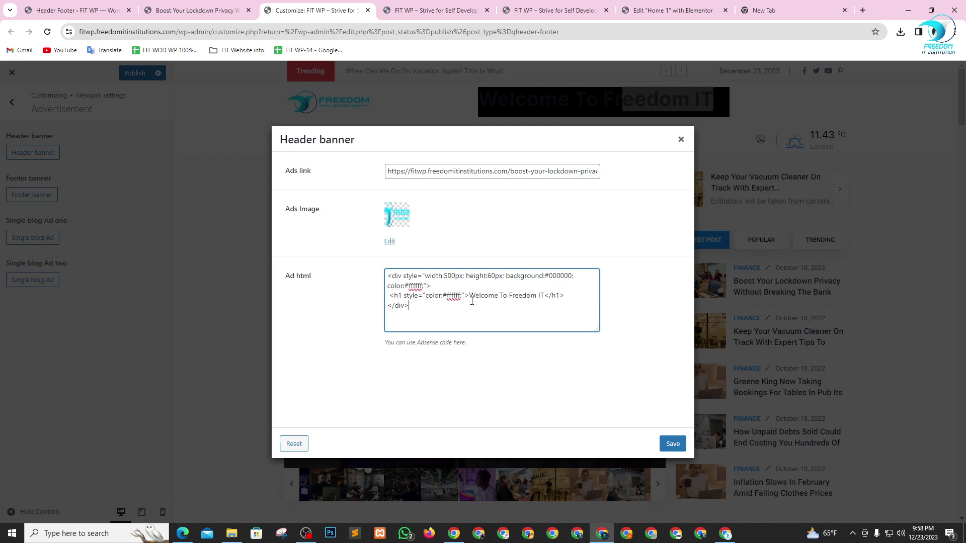
{"action": "left_click", "coordinate": [671, 444]}
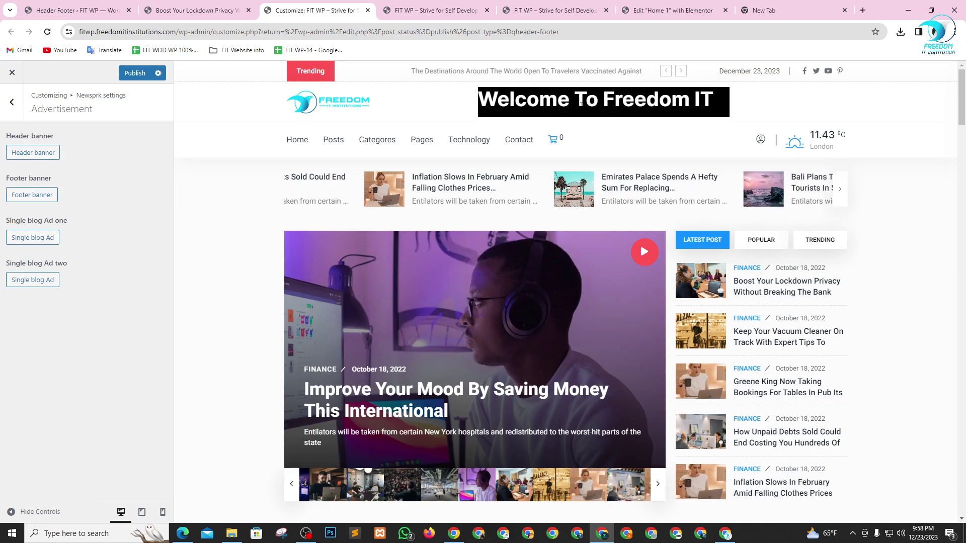
{"action": "key", "text": "alt+Tab"}
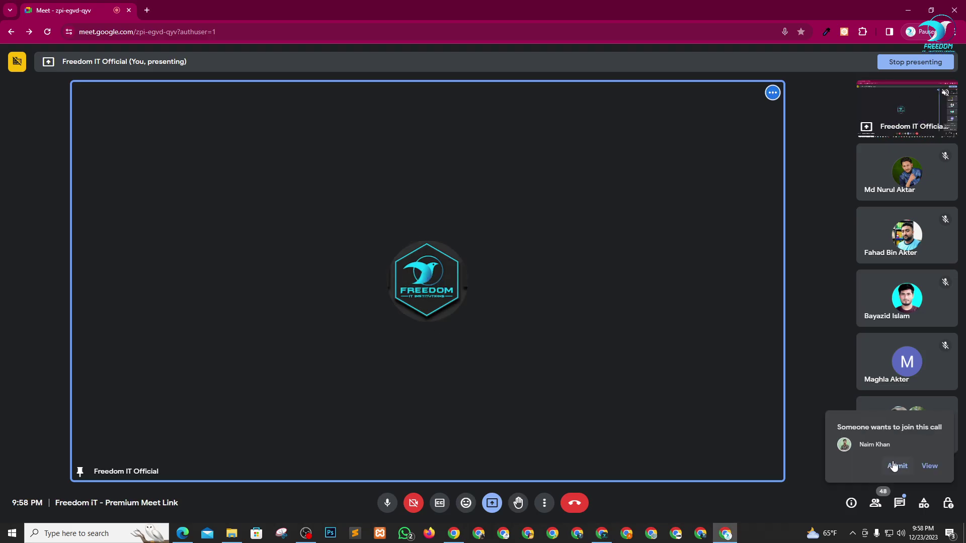
{"action": "key", "text": "alt+Tab"}
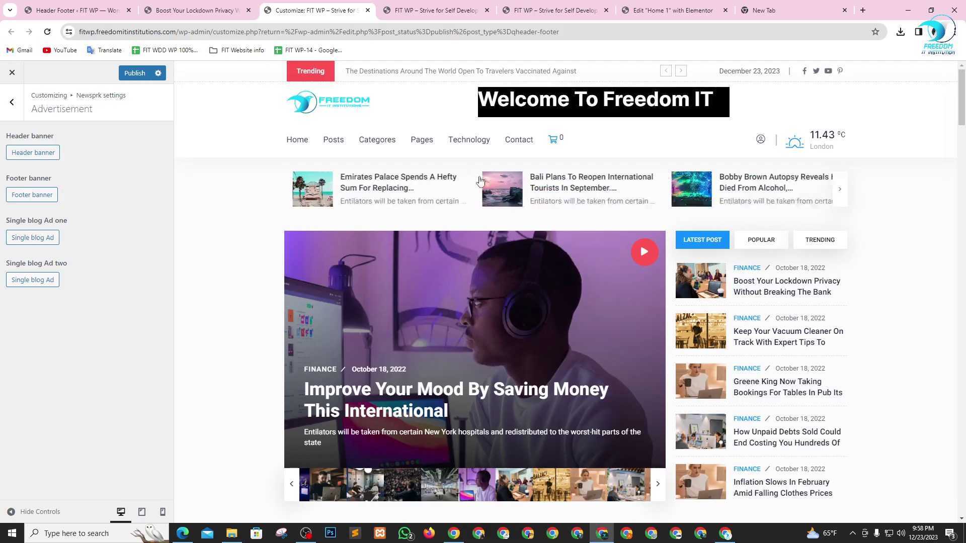
- Replace the heading text 'Welcome To Freedom IT' with 'Admission Goin On'
{"action": "left_click", "coordinate": [8, 156]}
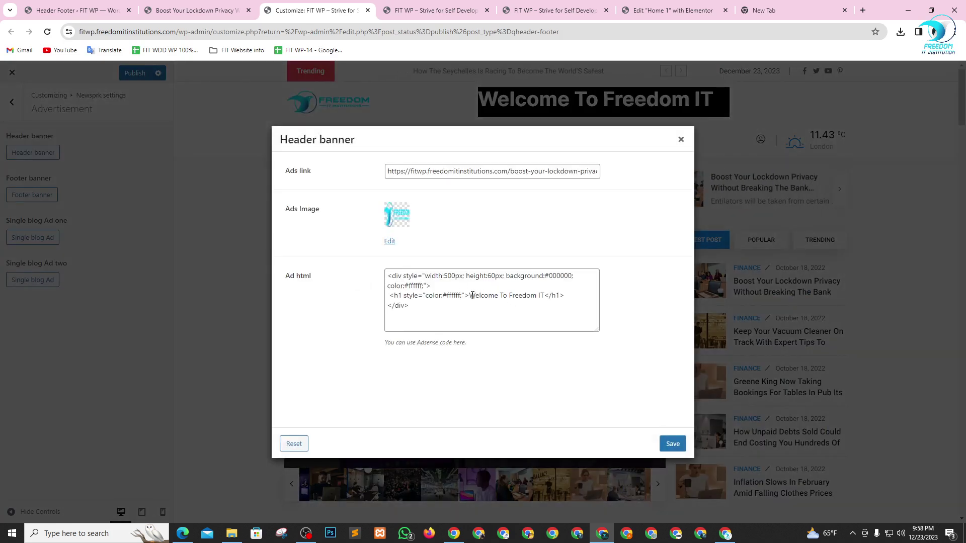
{"action": "left_click_drag", "start_coordinate": [469, 296], "coordinate": [476, 296]}
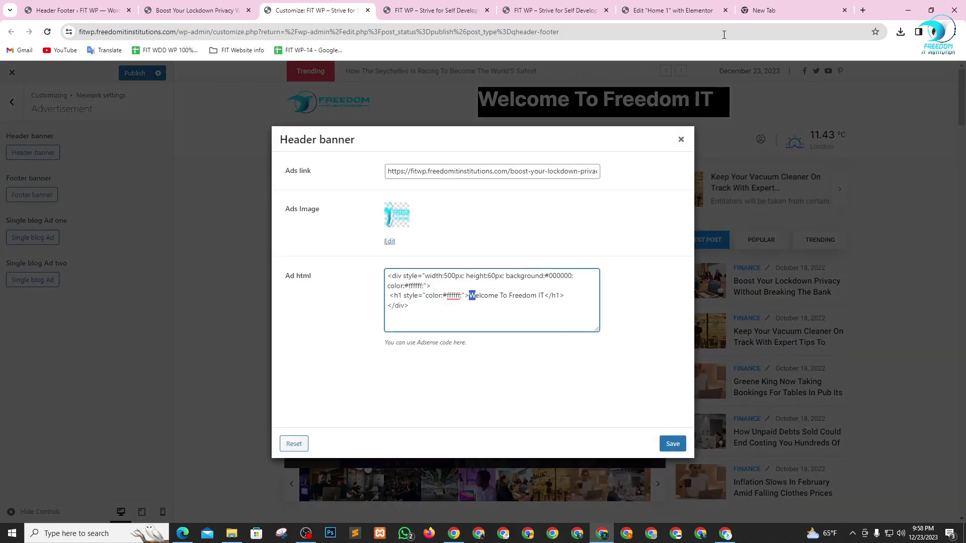
{"action": "left_click", "coordinate": [473, 295]}
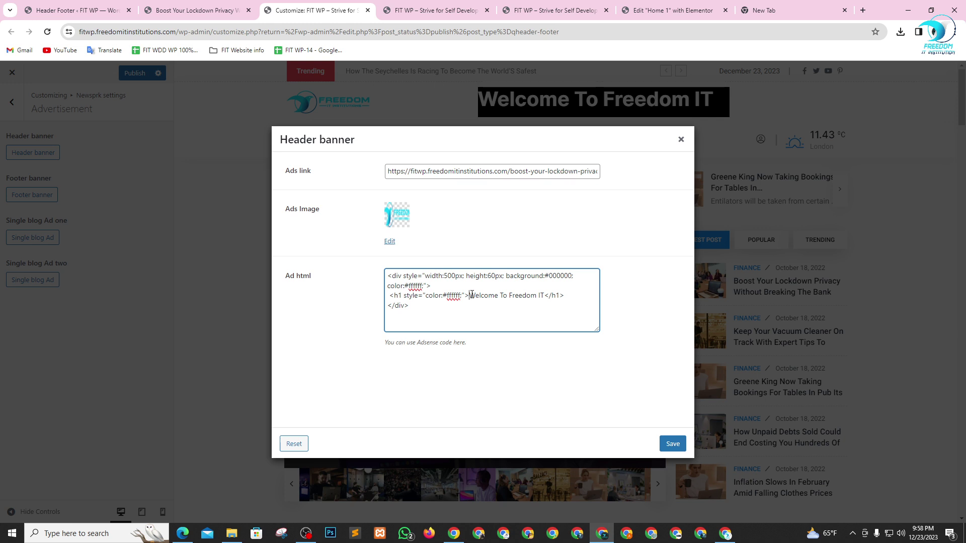
{"action": "left_click_drag", "start_coordinate": [471, 295], "coordinate": [544, 294]}
{"action": "type", "text": "A"}
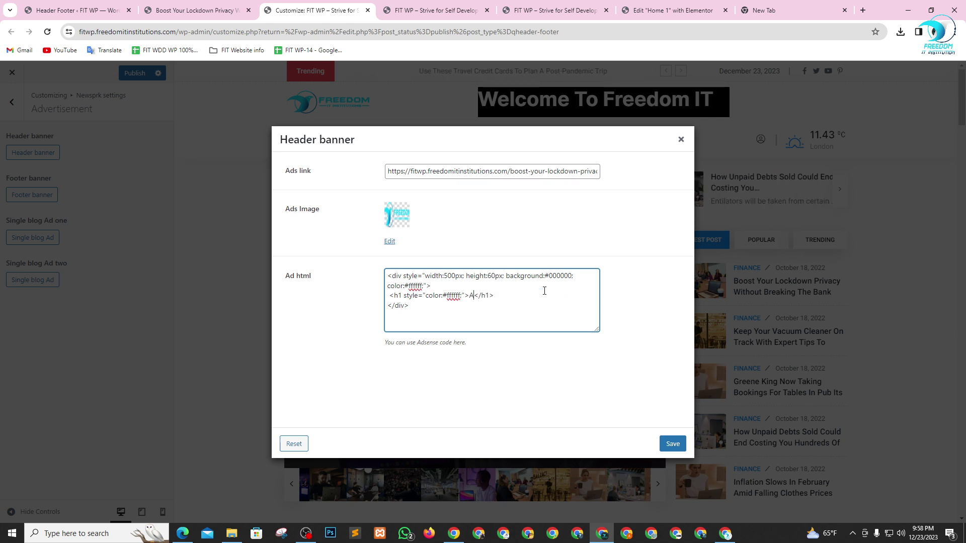
{"action": "type", "text": "dmin"}
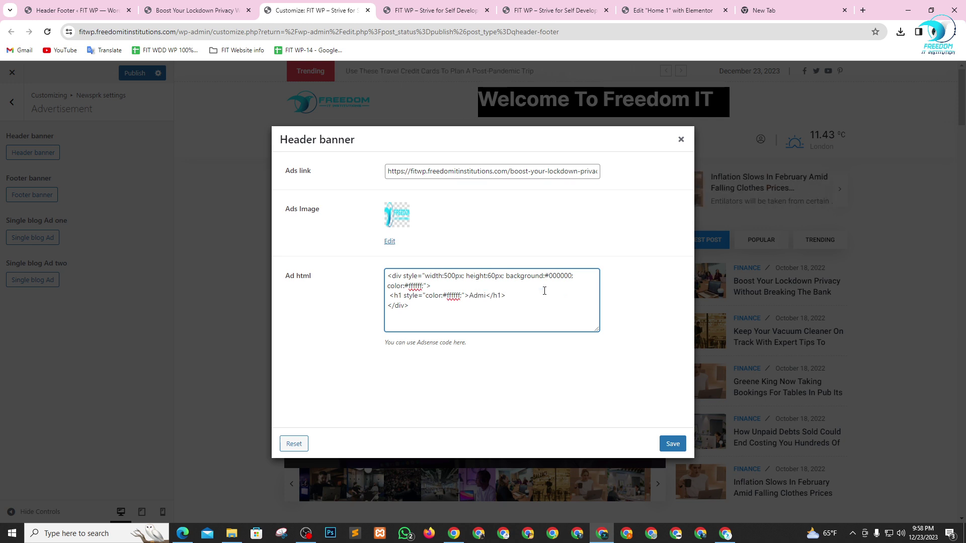
{"action": "type", "text": "ssion "}
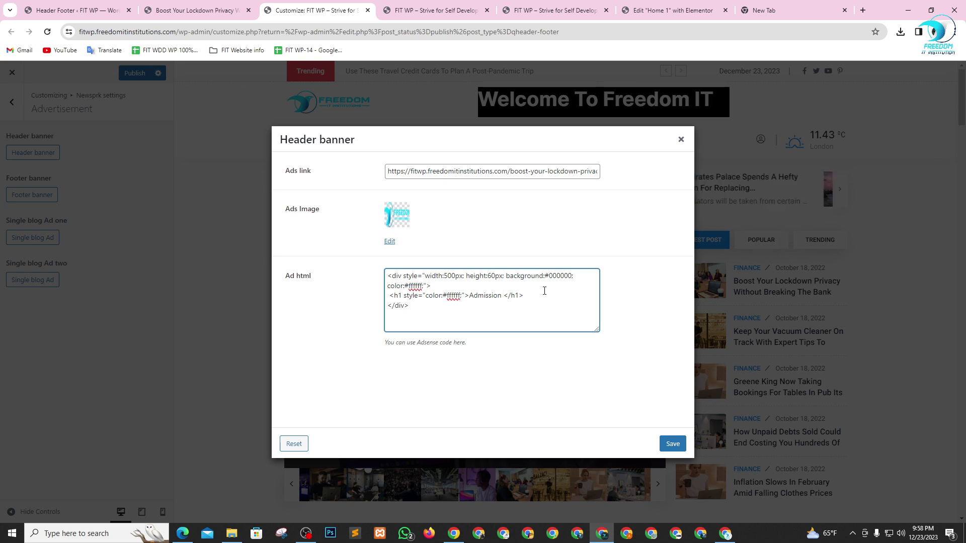
{"action": "type", "text": "Goin"}
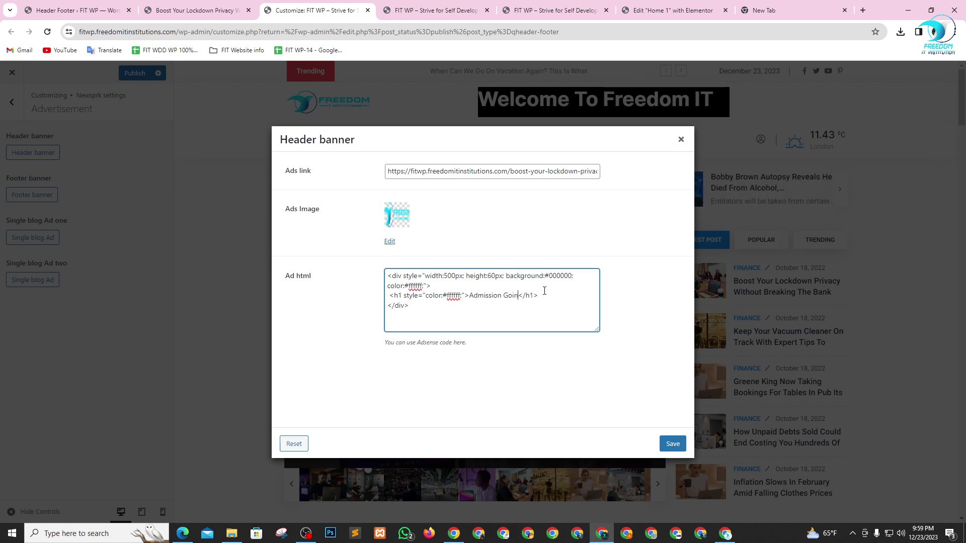
{"action": "type", "text": " On"}
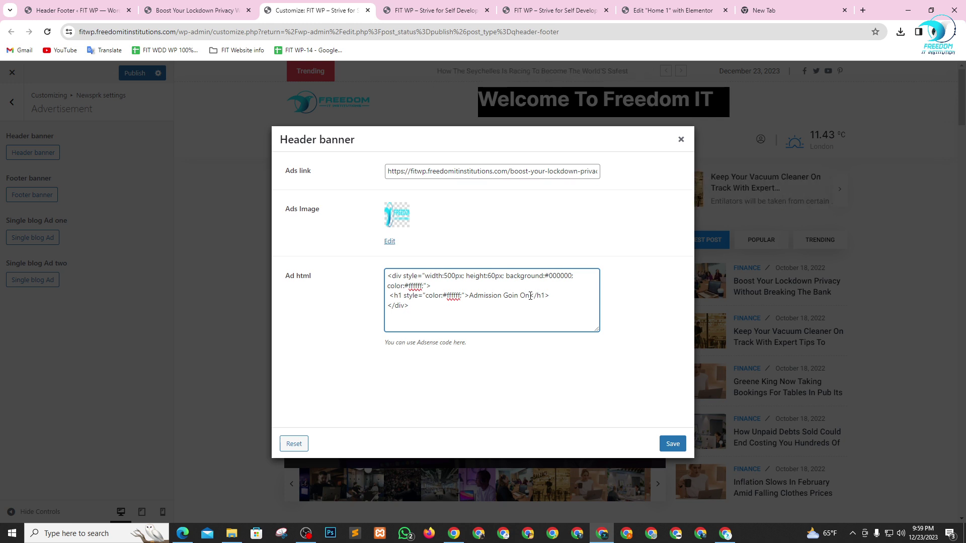
{"action": "left_click_drag", "start_coordinate": [527, 296], "coordinate": [471, 294]}
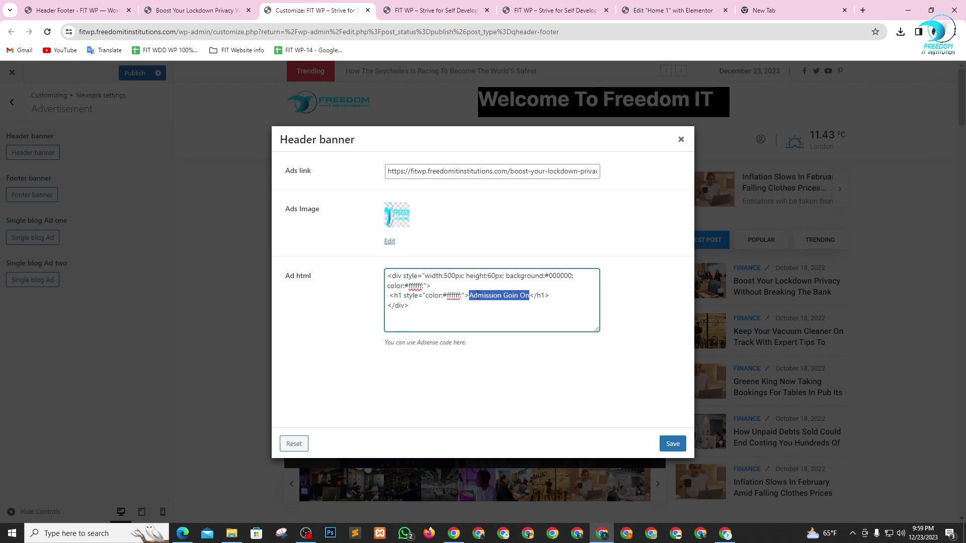
- Add an opening <a> tag on a new line below the heading
{"action": "left_click", "coordinate": [554, 295]}
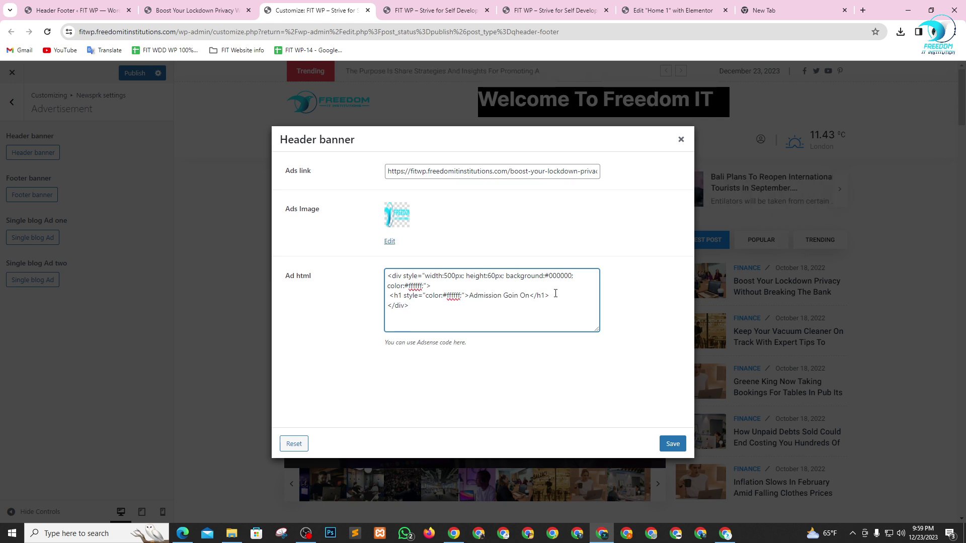
{"action": "key", "text": "Return"}
{"action": "type", "text": "h"}
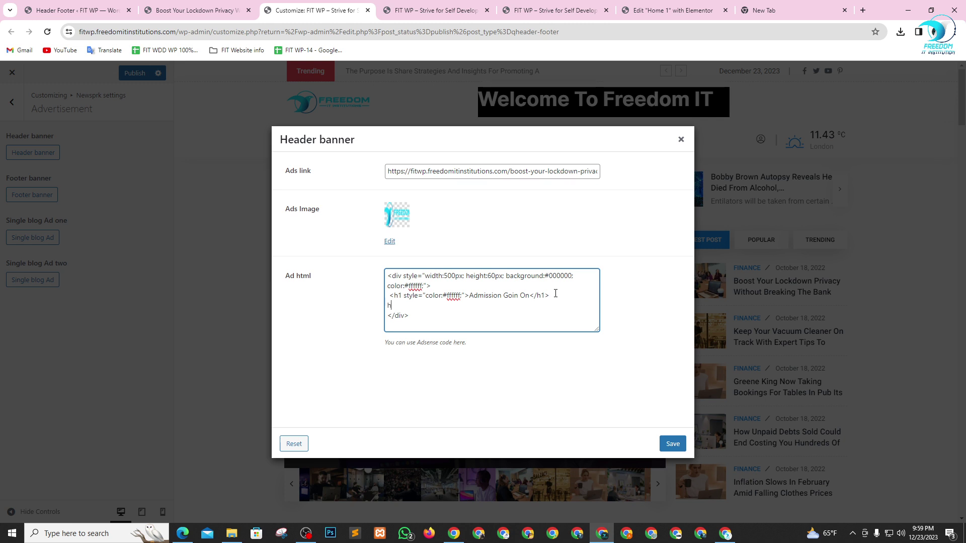
{"action": "type", "text": "1"}
{"action": "key", "text": "Tab"}
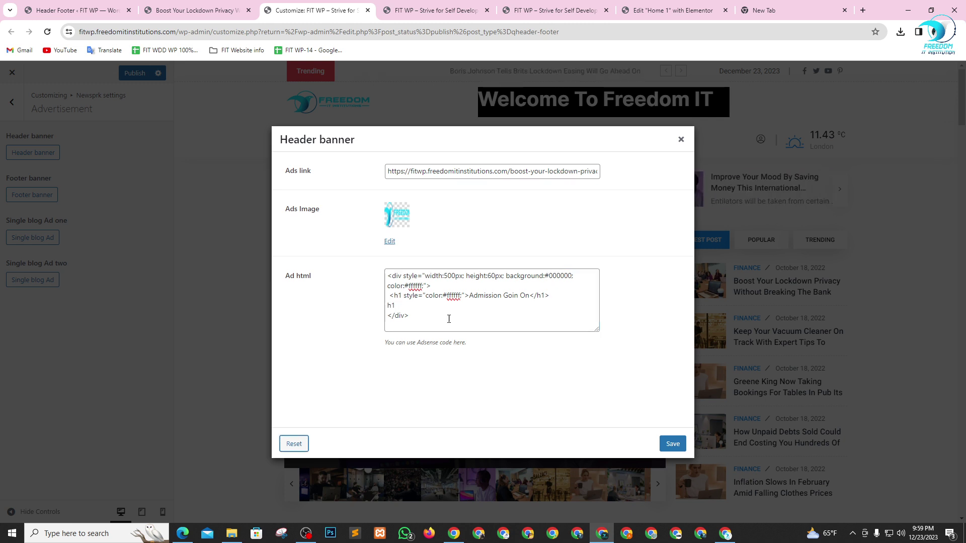
{"action": "double_click", "coordinate": [416, 308]}
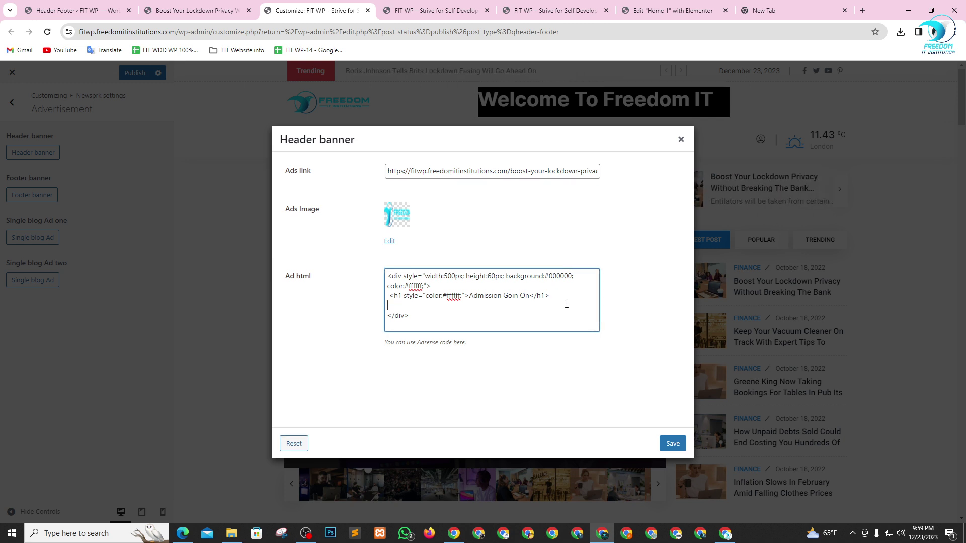
{"action": "left_click_drag", "start_coordinate": [553, 295], "coordinate": [388, 296]}
{"action": "key", "text": "ctrl+c"}
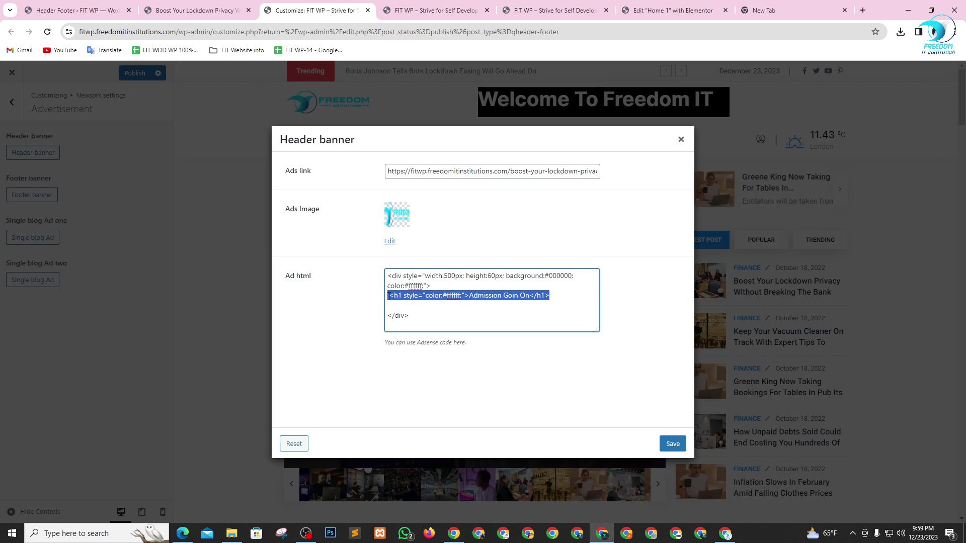
{"action": "left_click", "coordinate": [521, 307]}
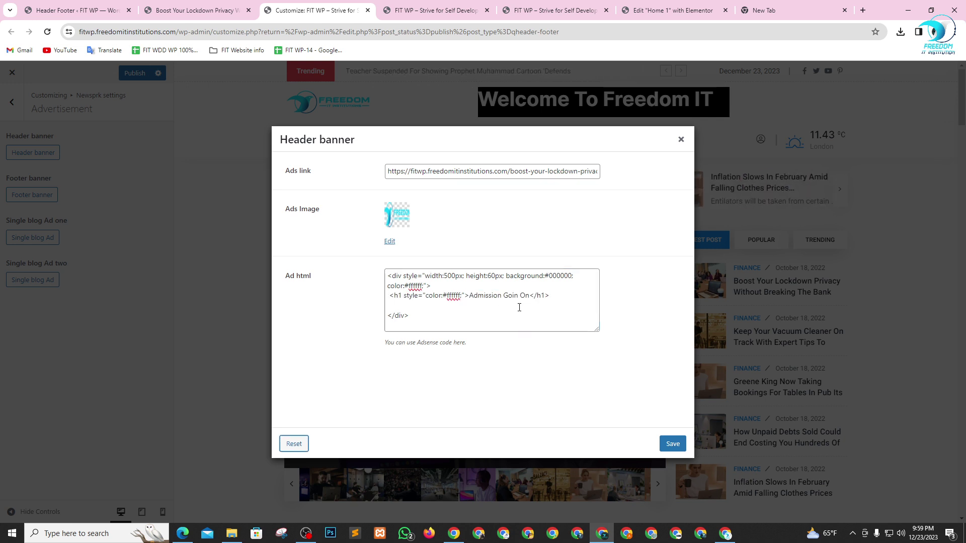
{"action": "key", "text": "ctrl+v"}
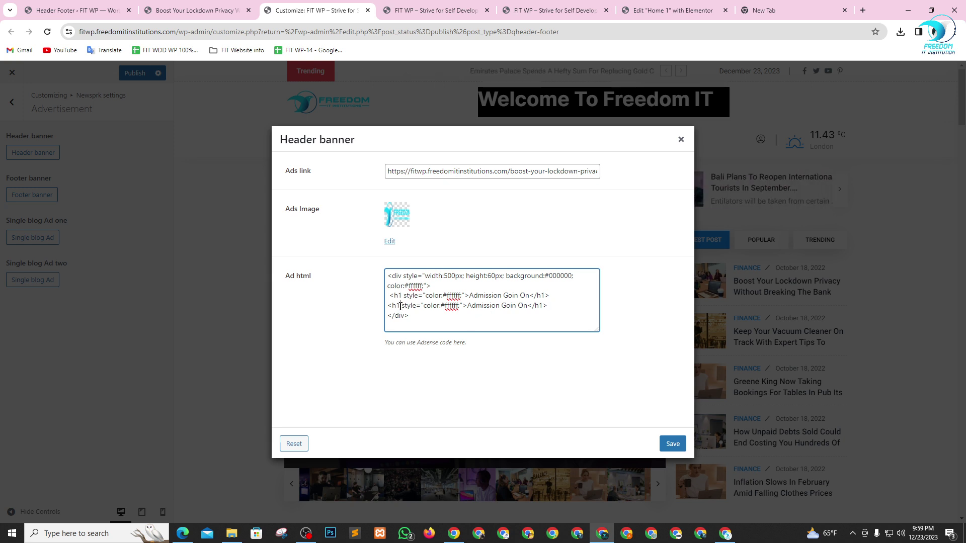
{"action": "left_click_drag", "start_coordinate": [548, 305], "coordinate": [385, 309]}
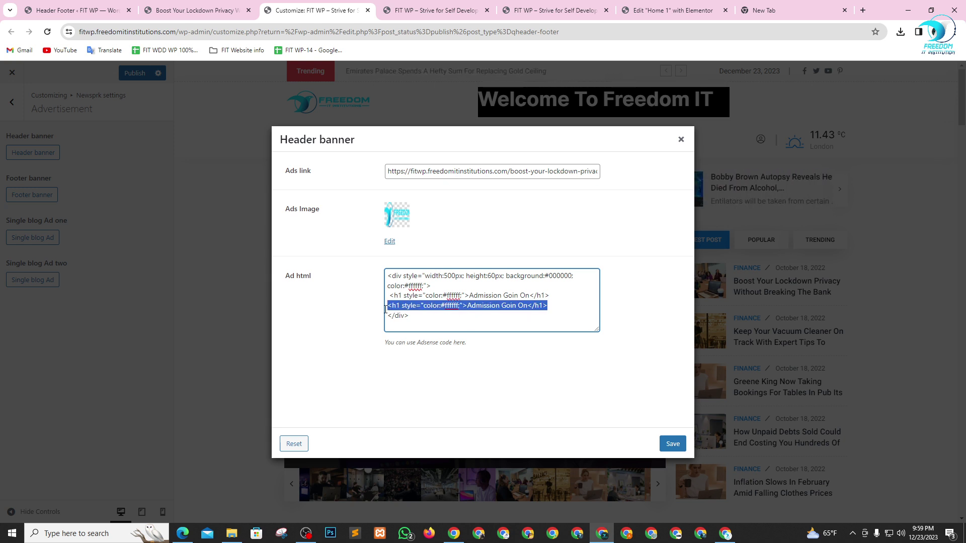
{"action": "key", "text": "BackSpace"}
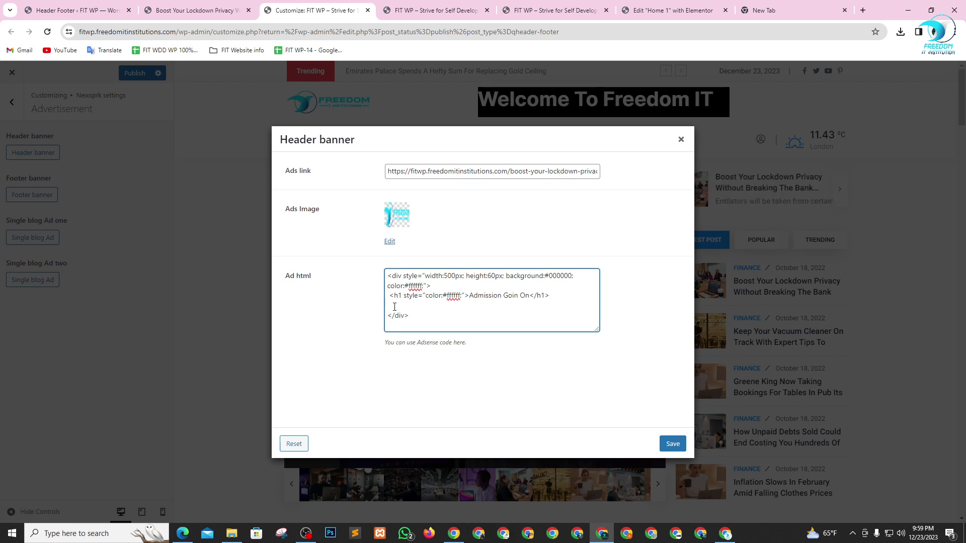
{"action": "type", "text": "a"}
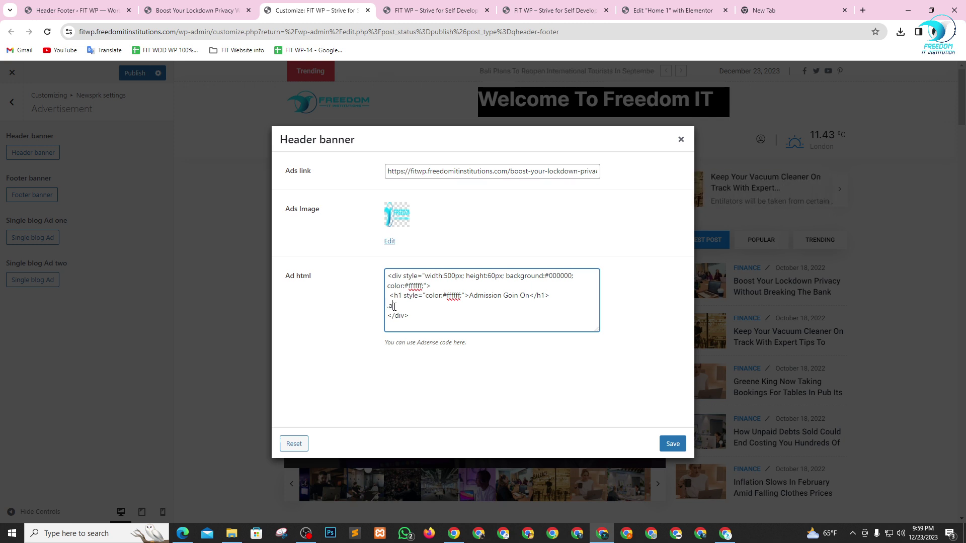
{"action": "key", "text": "BackSpace"}
{"action": "key", "text": "BackSpace"}
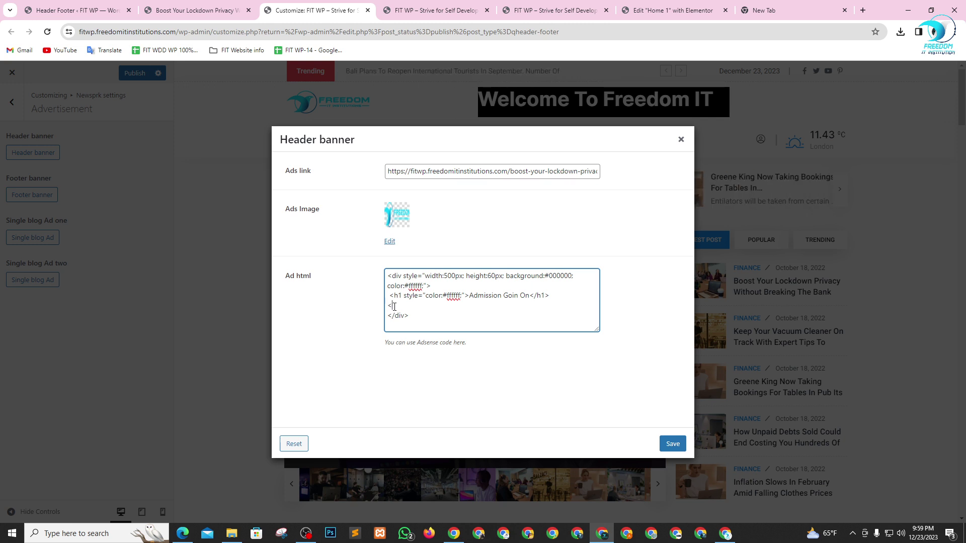
{"action": "type", "text": "<a>"}
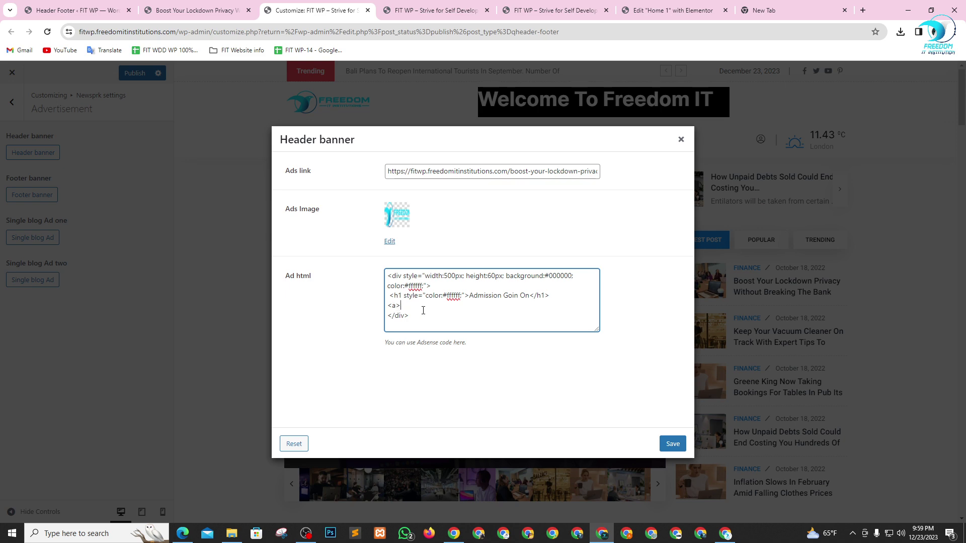
{"action": "key", "text": "ctrl+plus"}
- Close the link tag and paste a copy of the heading inside it, retitled 'Click Hear'
{"action": "key", "text": "ctrl+plus"}
{"action": "key", "text": "ctrl+plus"}
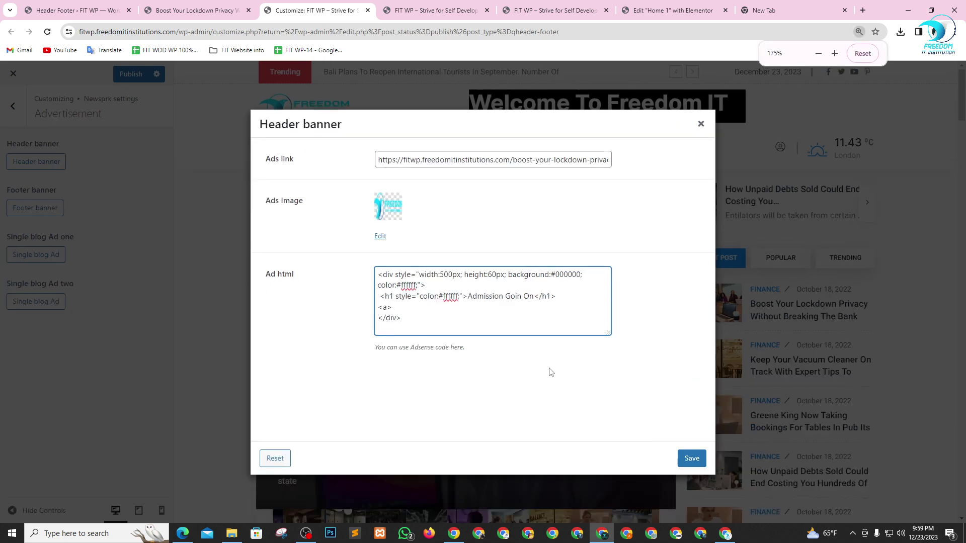
{"action": "key", "text": "ctrl+plus"}
{"action": "key", "text": "ctrl+plus"}
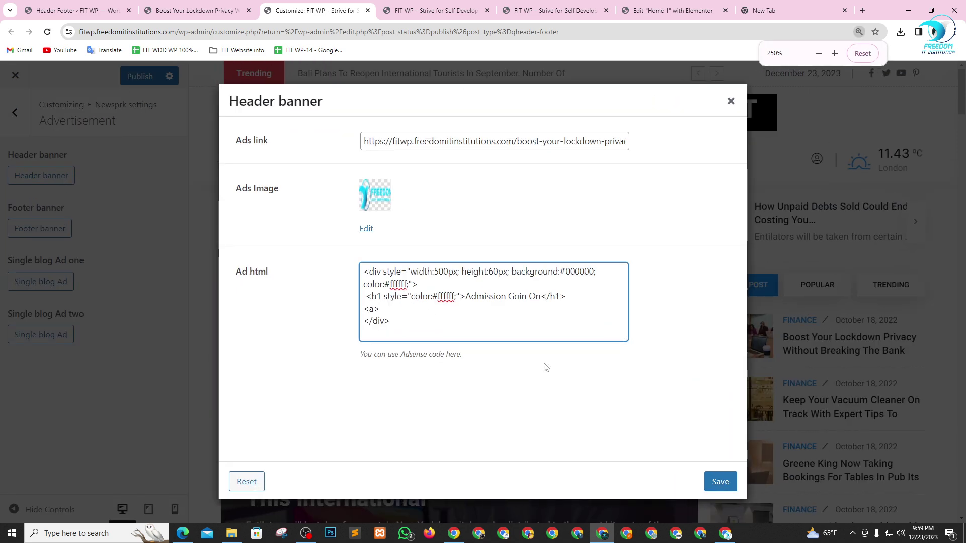
{"action": "key", "text": "ctrl+plus"}
{"action": "key", "text": "ctrl+plus"}
{"action": "key", "text": "ctrl+plus"}
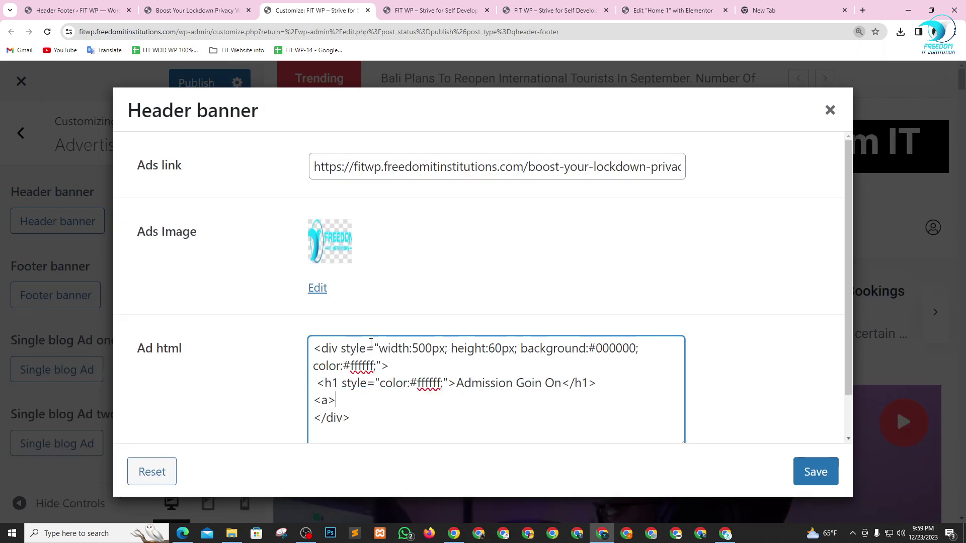
{"action": "key", "text": "ctrl+plus"}
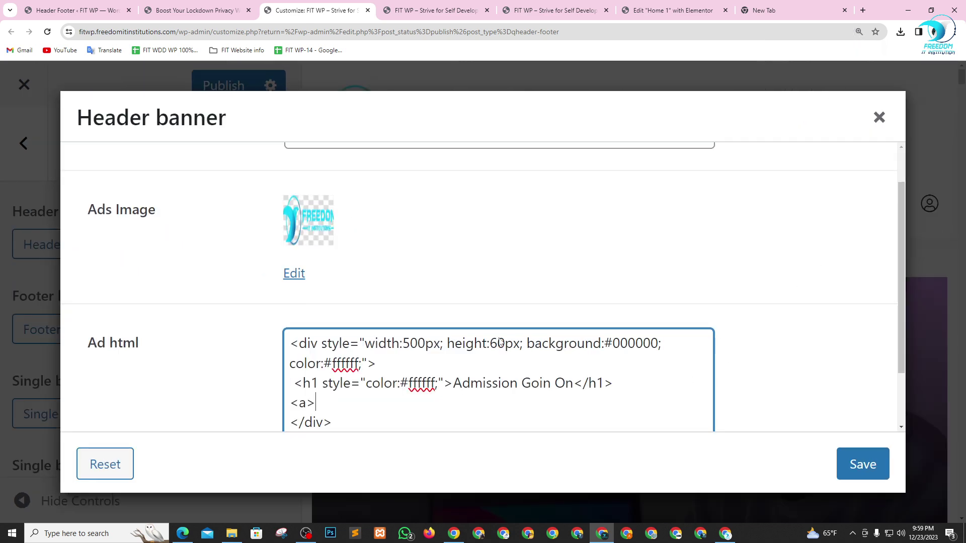
{"action": "key", "text": "ctrl+plus"}
{"action": "key", "text": "ctrl+plus"}
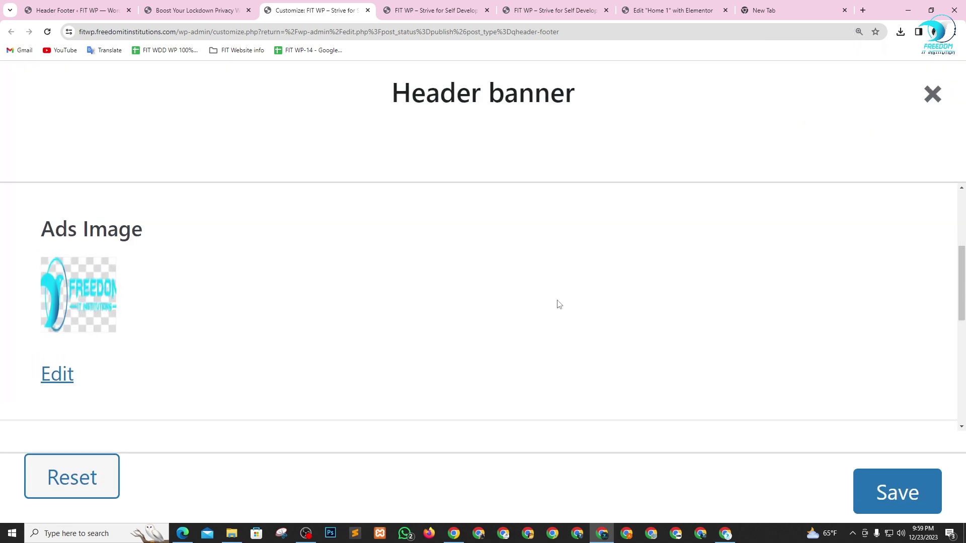
{"action": "key", "text": "ctrl+plus"}
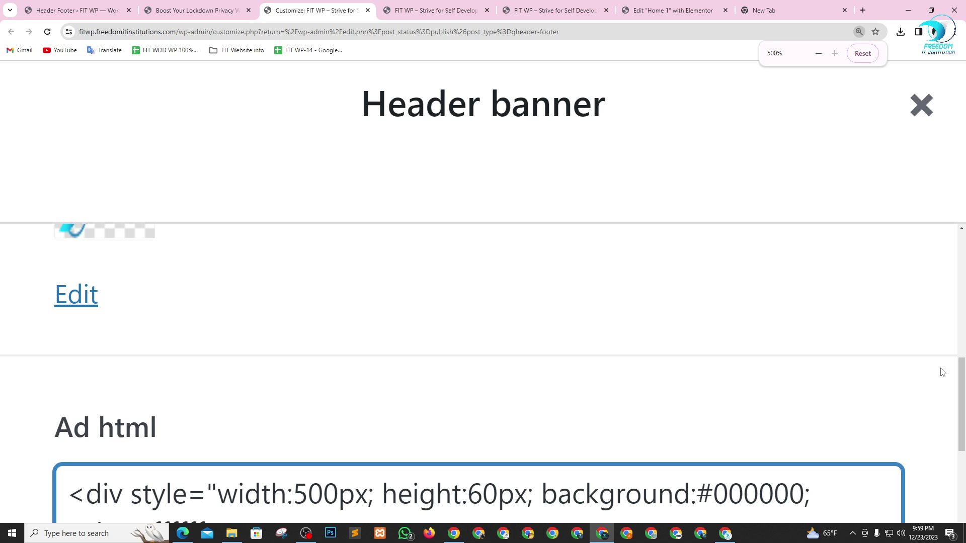
{"action": "scroll", "coordinate": [571, 395], "scroll_direction": "down", "scroll_amount": 3}
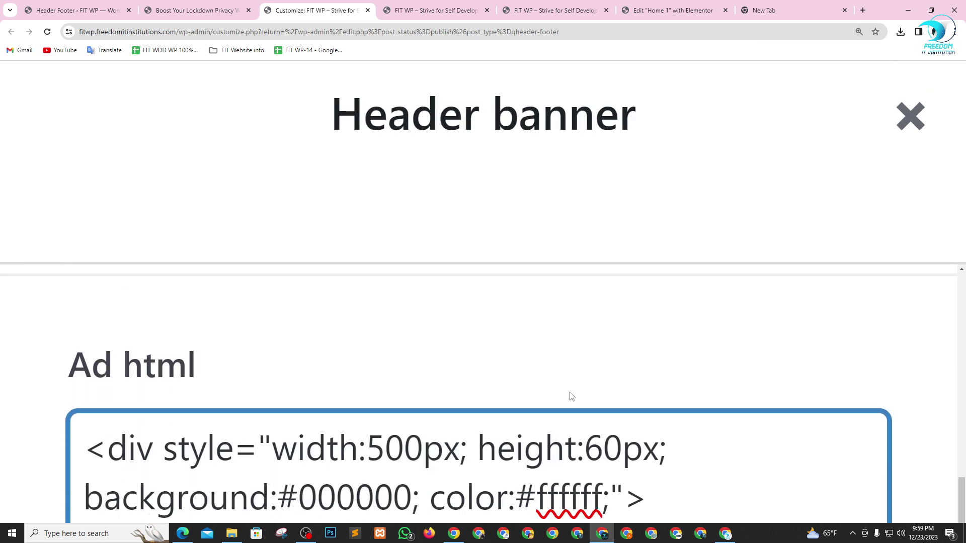
{"action": "scroll", "coordinate": [571, 396], "scroll_direction": "down", "scroll_amount": 3}
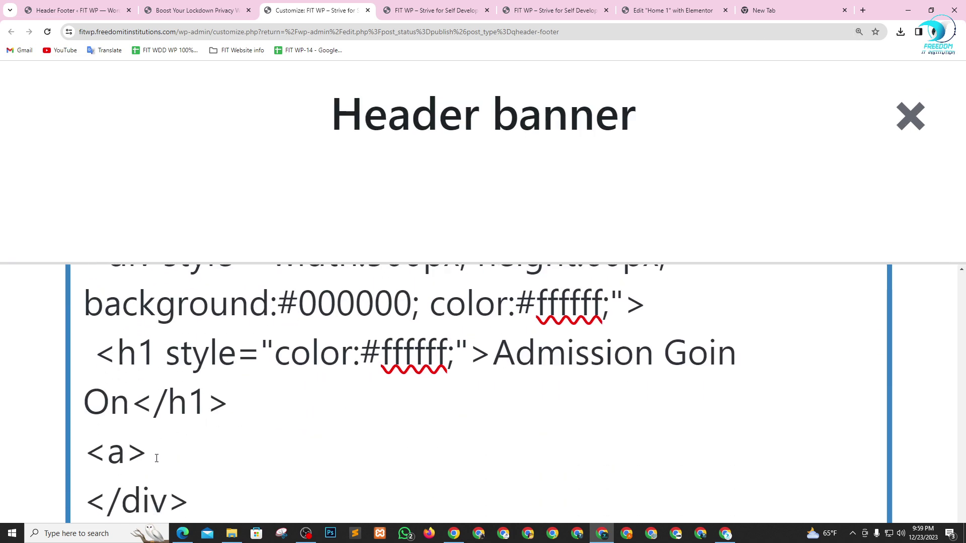
{"action": "type", "text": "<./"}
{"action": "type", "text": "/"}
{"action": "type", "text": "a>"}
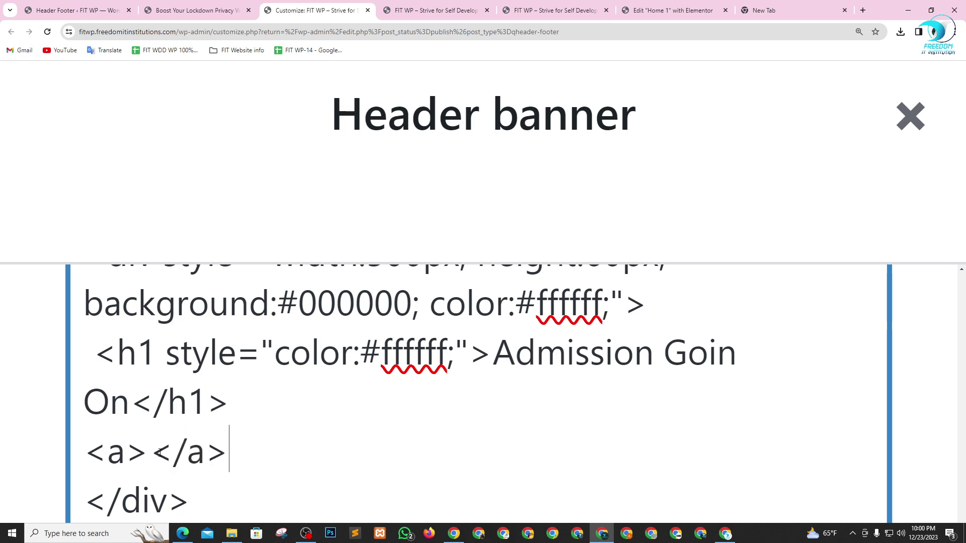
{"action": "type", "text": "<h1 style=\"color:#ffffff;\">Admission Goin On</h1>"}
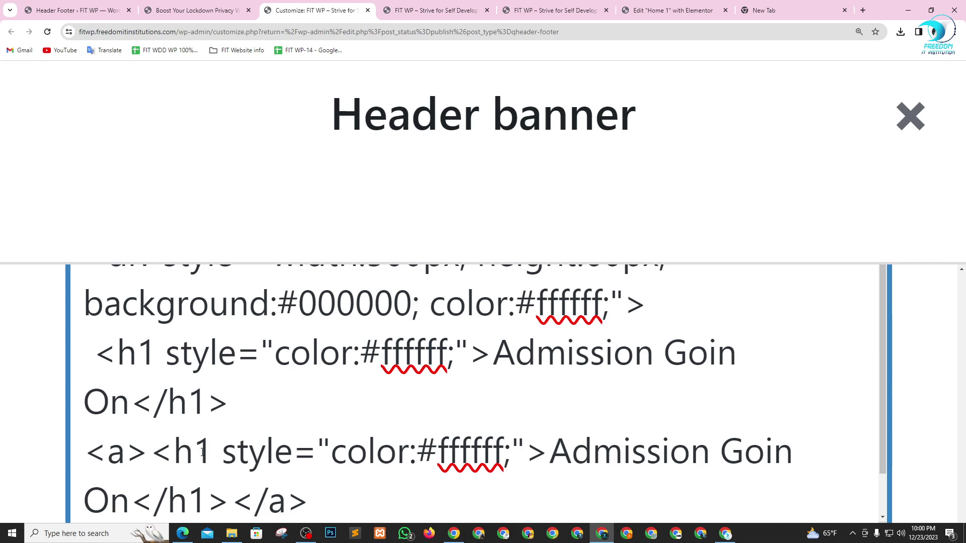
{"action": "scroll", "coordinate": [363, 440], "scroll_direction": "down", "scroll_amount": 1}
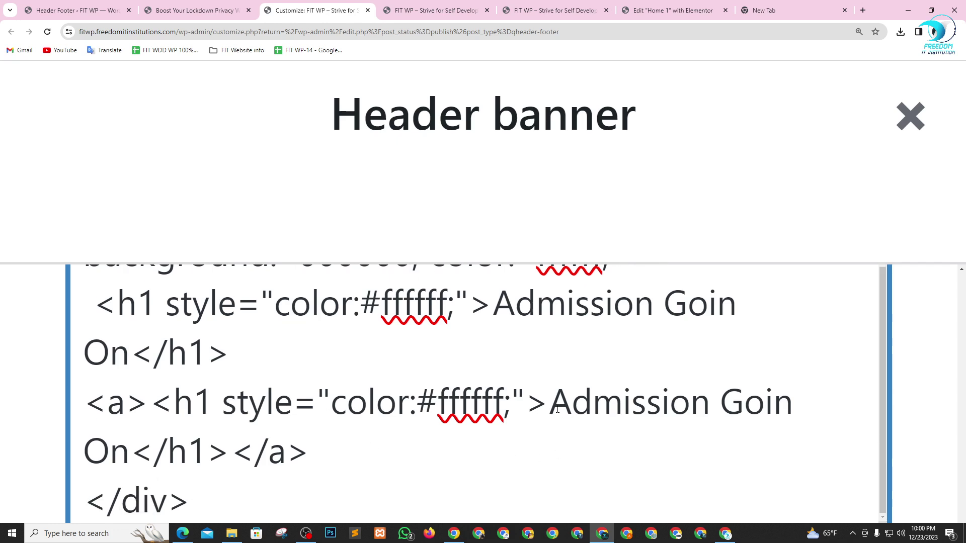
{"action": "left_click_drag", "start_coordinate": [557, 409], "coordinate": [792, 405]}
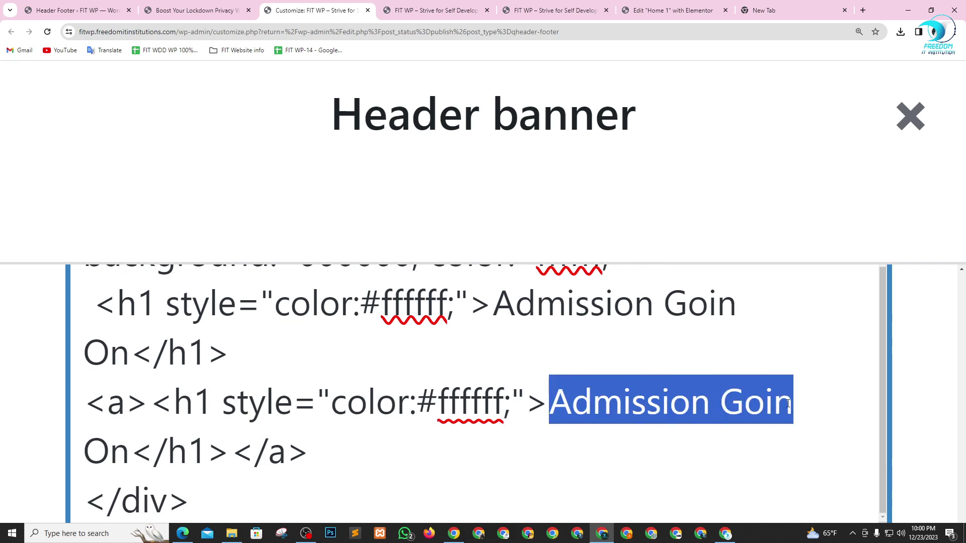
{"action": "type", "text": "Click"}
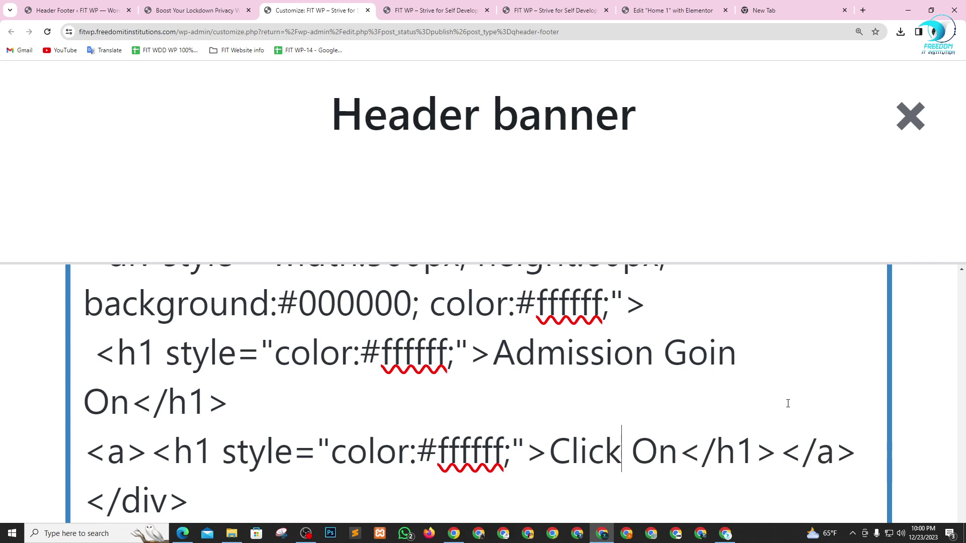
{"action": "type", "text": " Hear"}
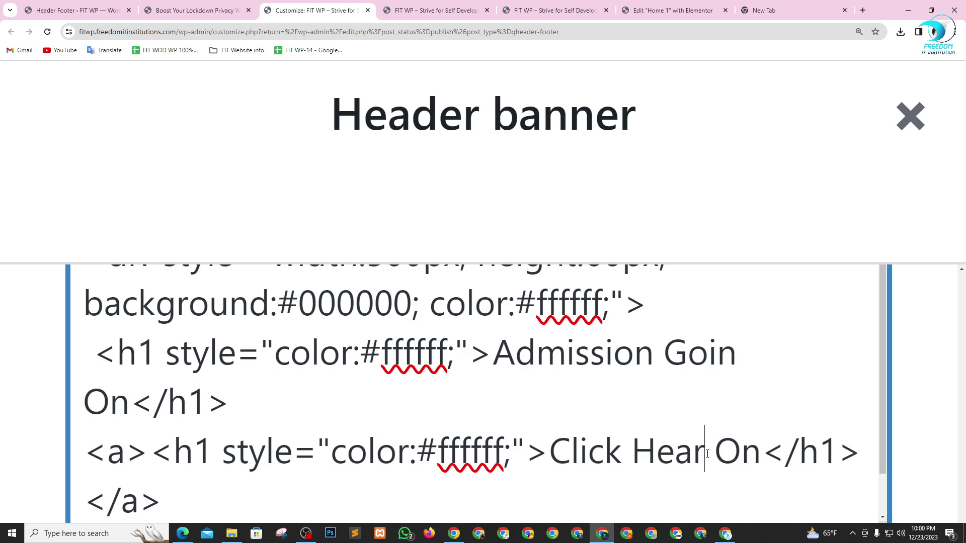
{"action": "left_click_drag", "start_coordinate": [708, 454], "coordinate": [758, 456]}
{"action": "key", "text": "BackSpace"}
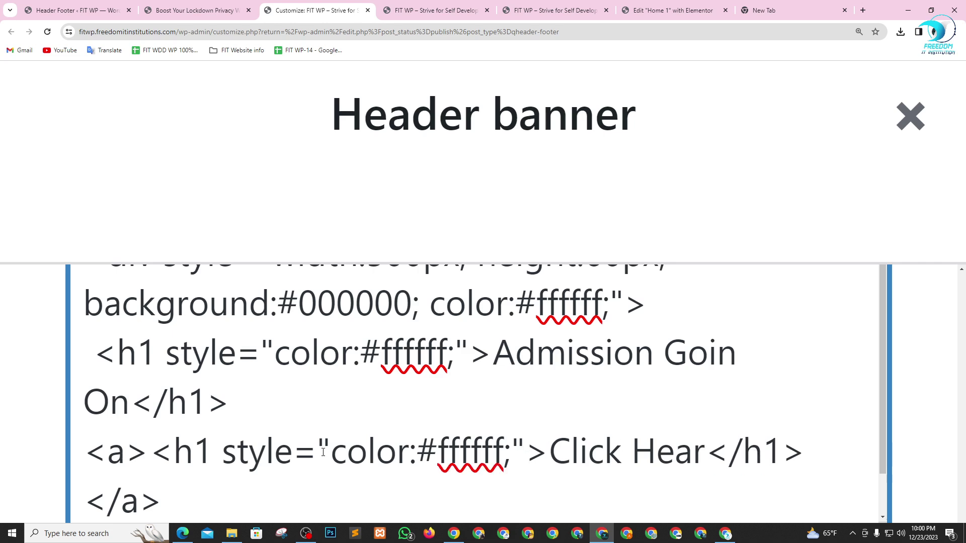
- Add an empty href="" to the link and correct the heading to 'Click Me!'
{"action": "scroll", "coordinate": [321, 448], "scroll_direction": "down", "scroll_amount": 1}
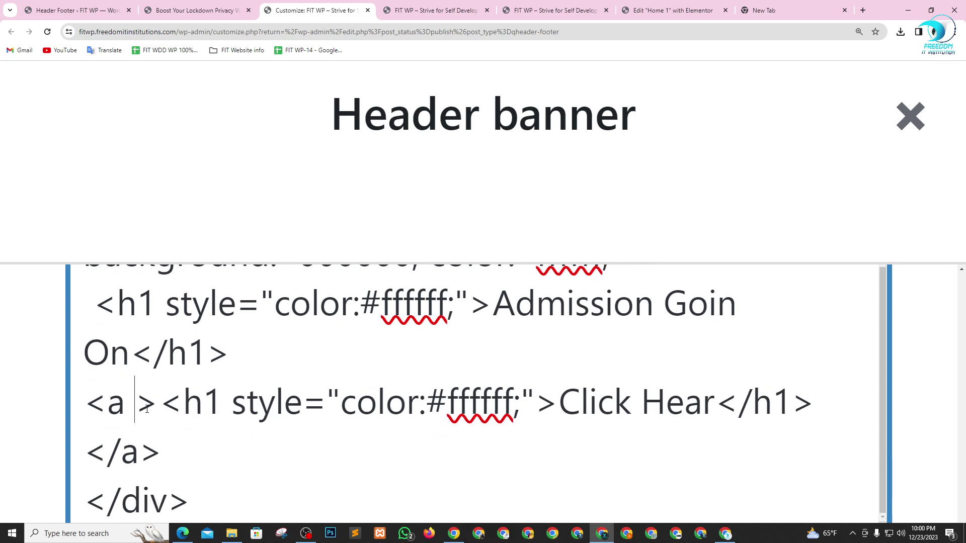
{"action": "type", "text": "href"}
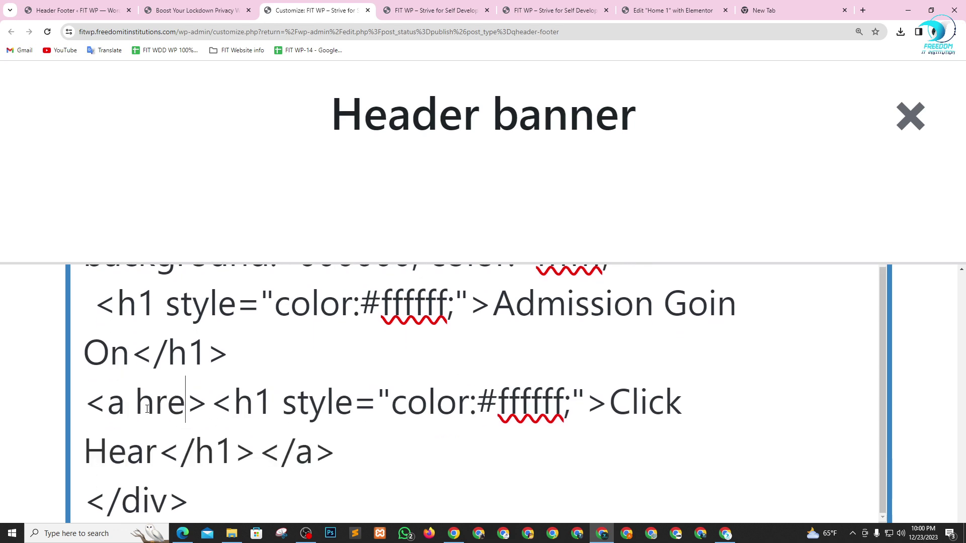
{"action": "type", "text": "="}
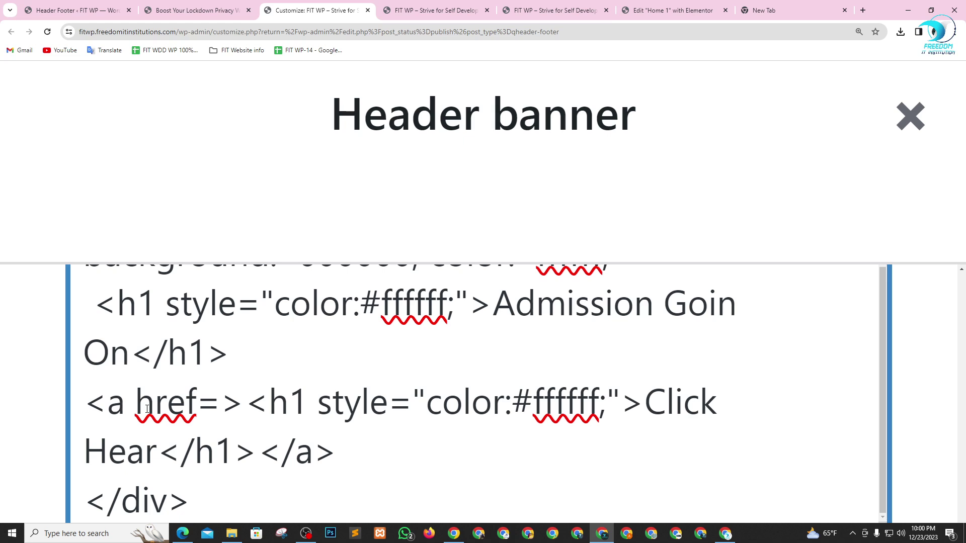
{"action": "type", "text": "\"\""}
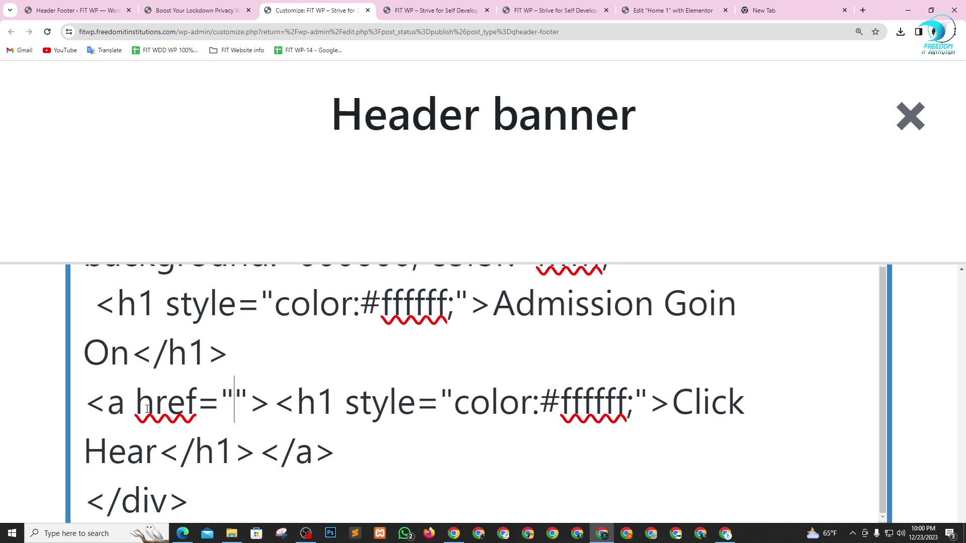
{"action": "double_click", "coordinate": [126, 452]}
{"action": "type", "text": "Me"}
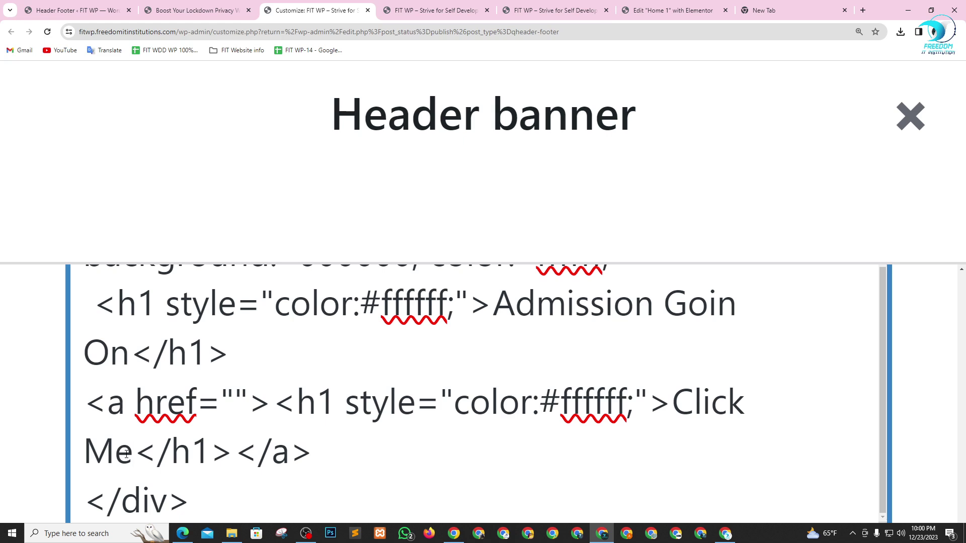
{"action": "type", "text": "!"}
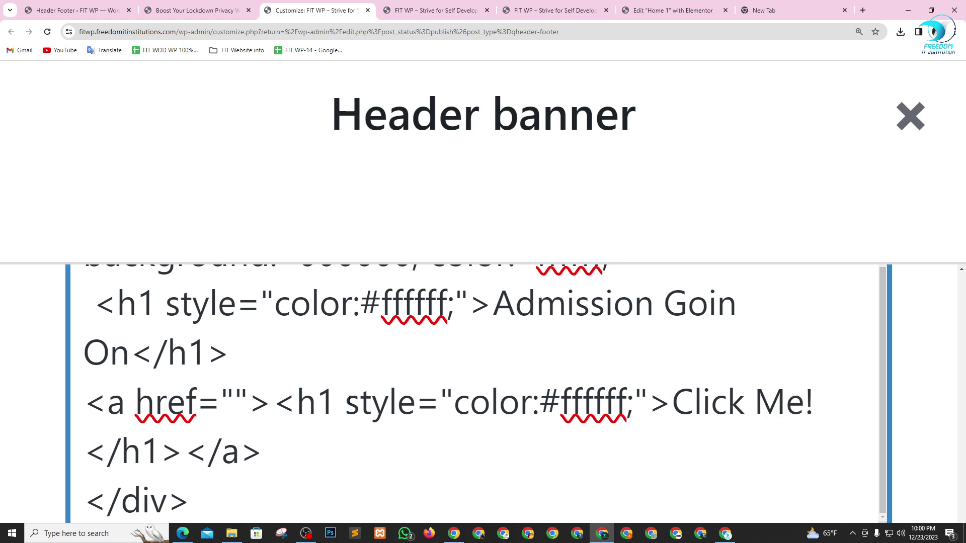
{"action": "left_click", "coordinate": [232, 399]}
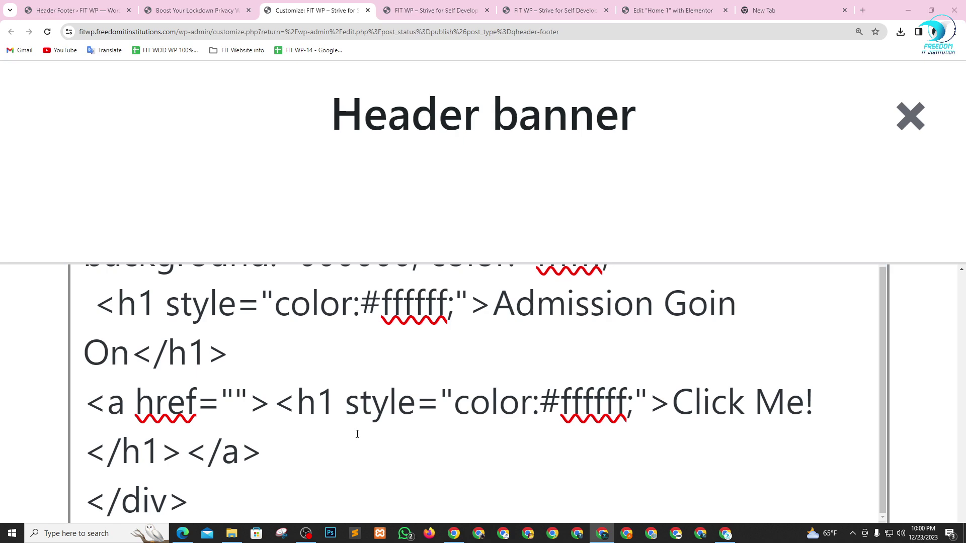
{"action": "key", "text": "alt+Tab"}
{"action": "key", "text": "alt+Tab"}
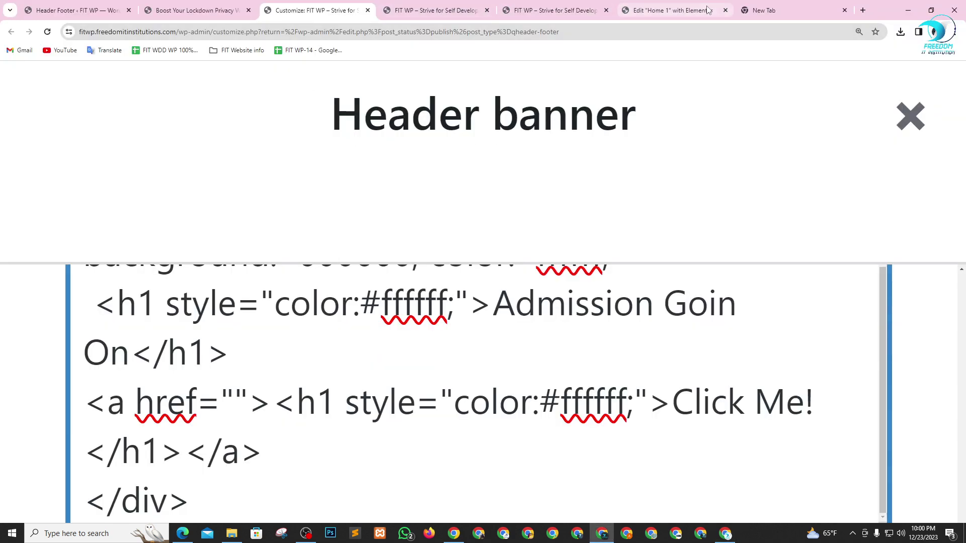
- Search for Freedom IT Institutions, open the WP 100% Scholarship page and copy its URL
{"action": "left_click", "coordinate": [772, 11]}
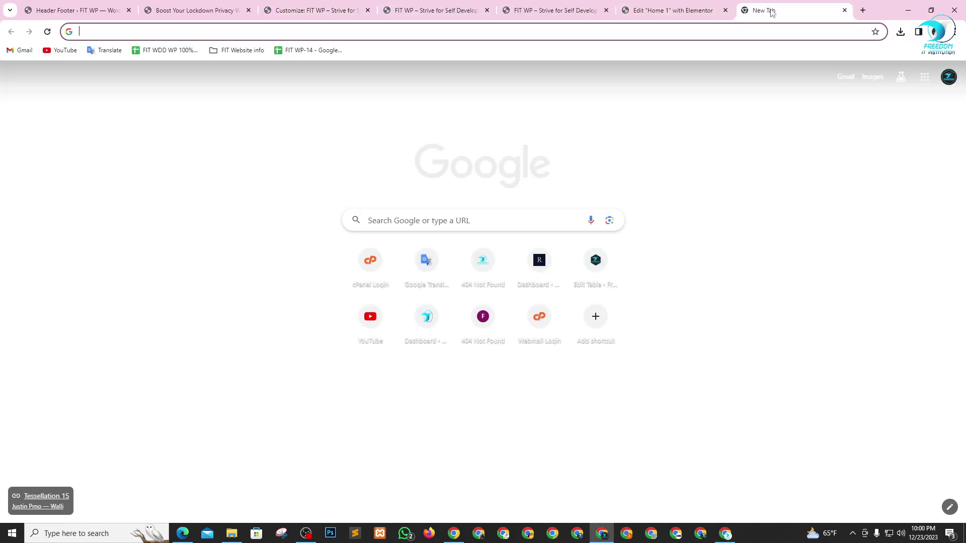
{"action": "type", "text": "freedomitinstitutions.com:2083"}
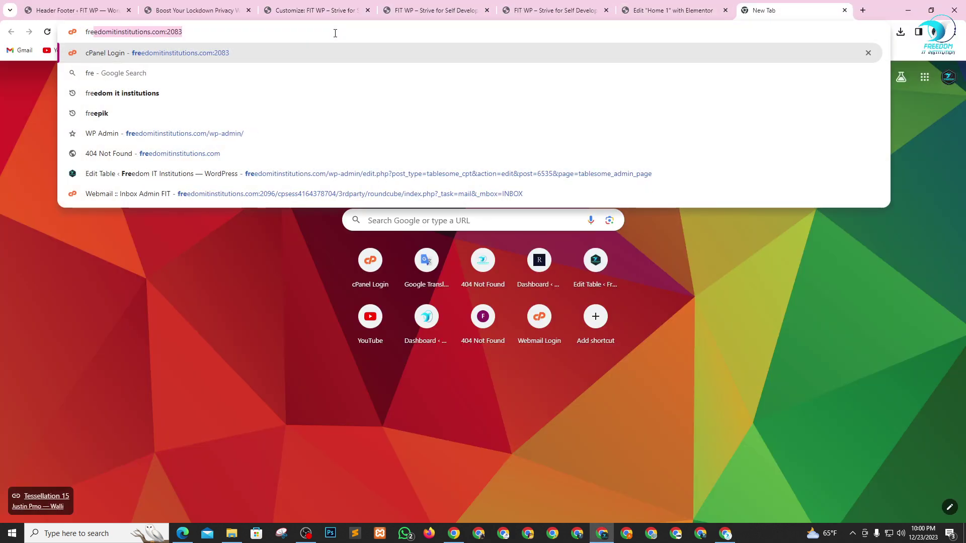
{"action": "left_click", "coordinate": [168, 93]}
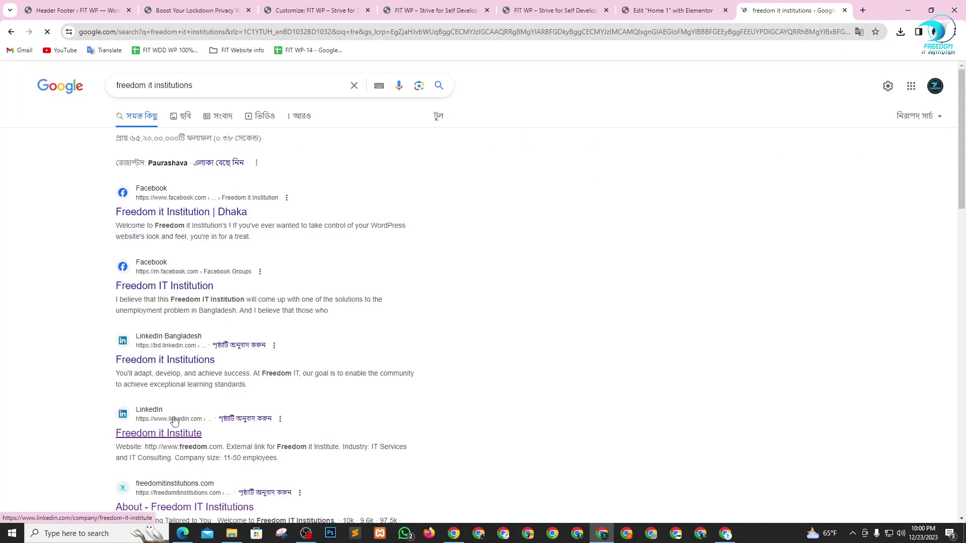
{"action": "scroll", "coordinate": [174, 422], "scroll_direction": "down", "scroll_amount": 2}
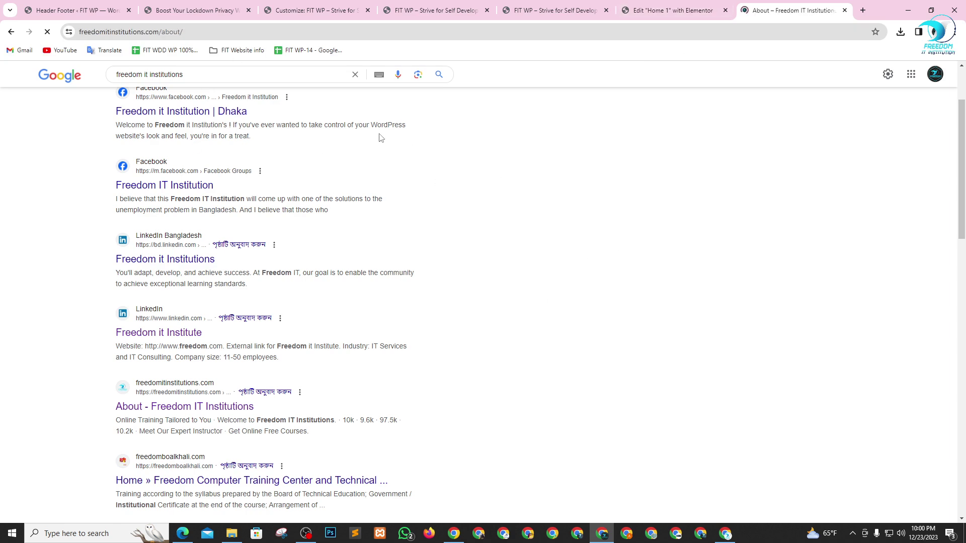
{"action": "scroll", "coordinate": [512, 265], "scroll_direction": "down", "scroll_amount": 1}
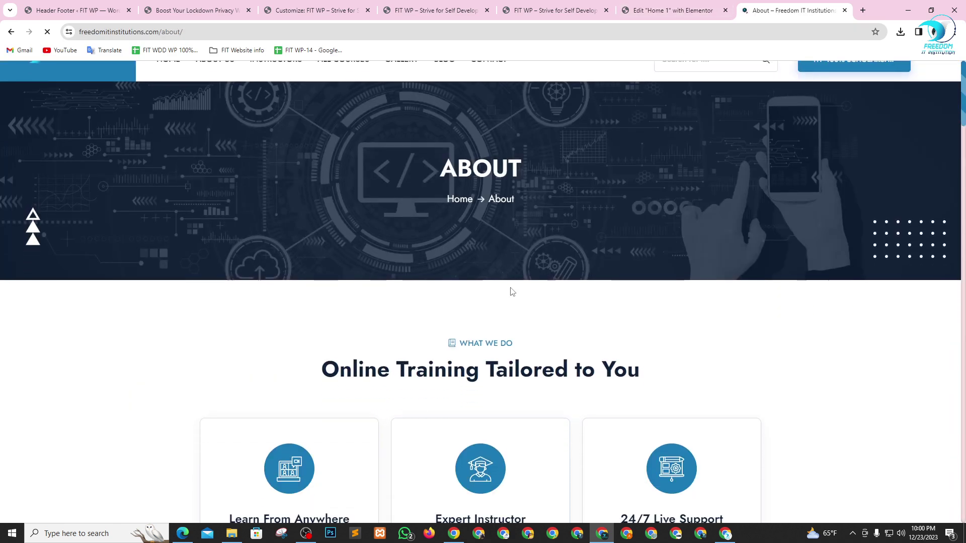
{"action": "scroll", "coordinate": [823, 227], "scroll_direction": "up", "scroll_amount": 1}
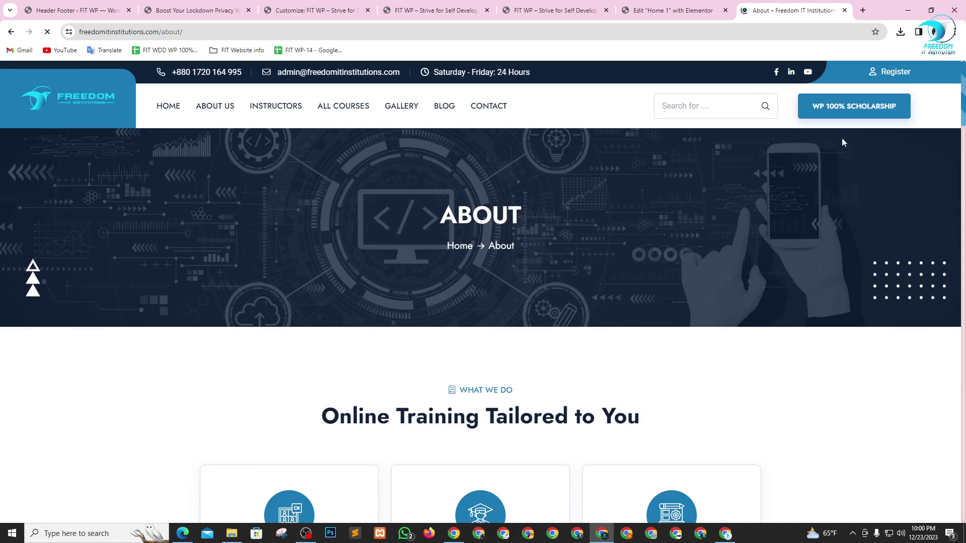
{"action": "left_click", "coordinate": [844, 111]}
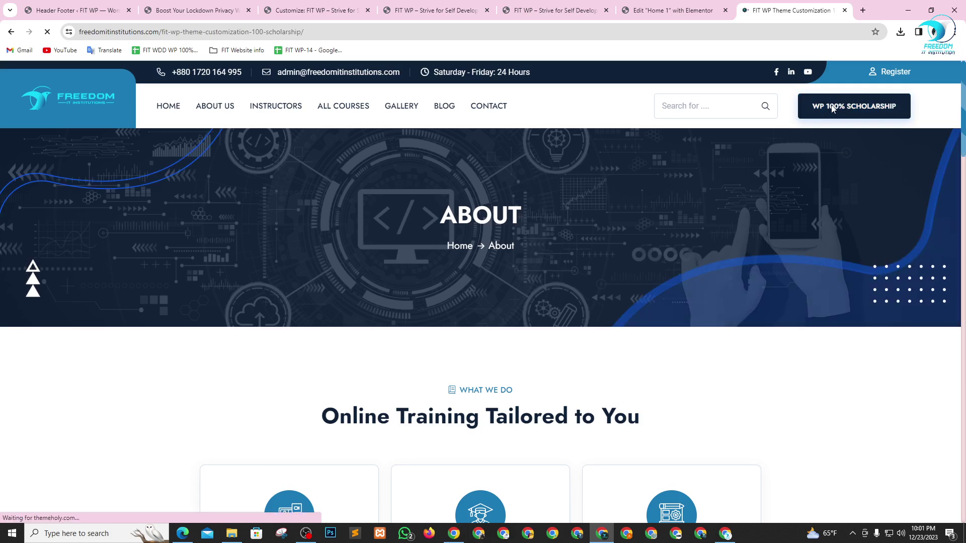
{"action": "left_click", "coordinate": [273, 31]}
{"action": "key", "text": "ctrl+c"}
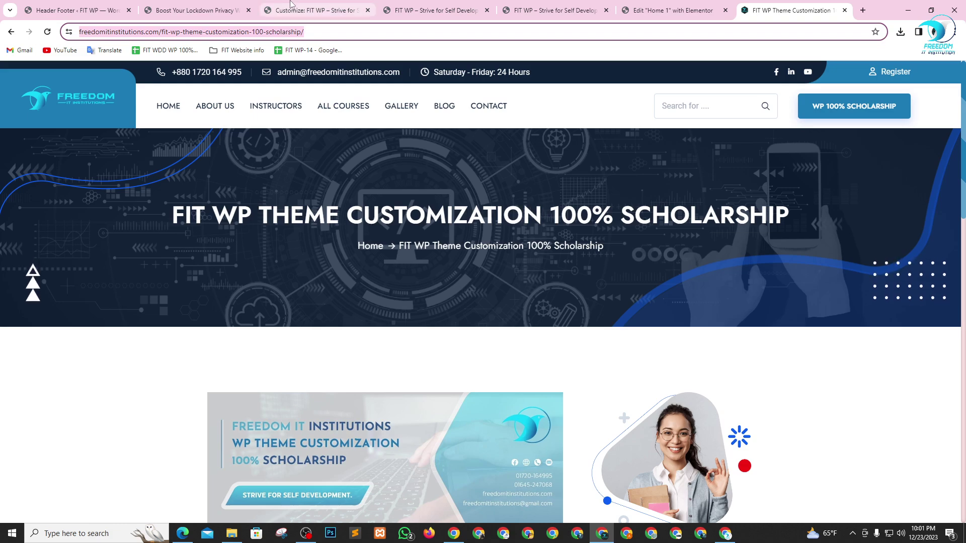
{"action": "left_click", "coordinate": [288, 7]}
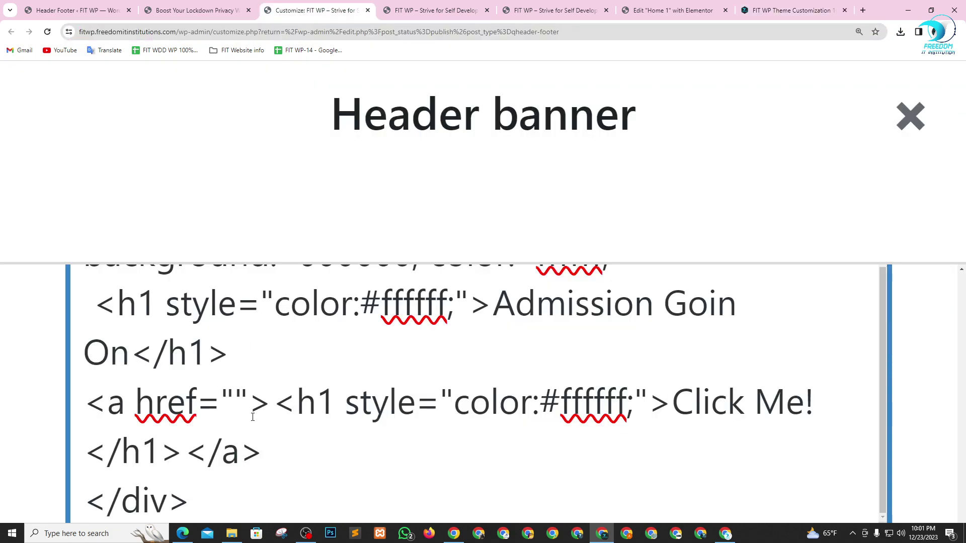
- Paste the scholarship URL into the link, change the heading to h5, and save the banner
{"action": "key", "text": "ctrl+v"}
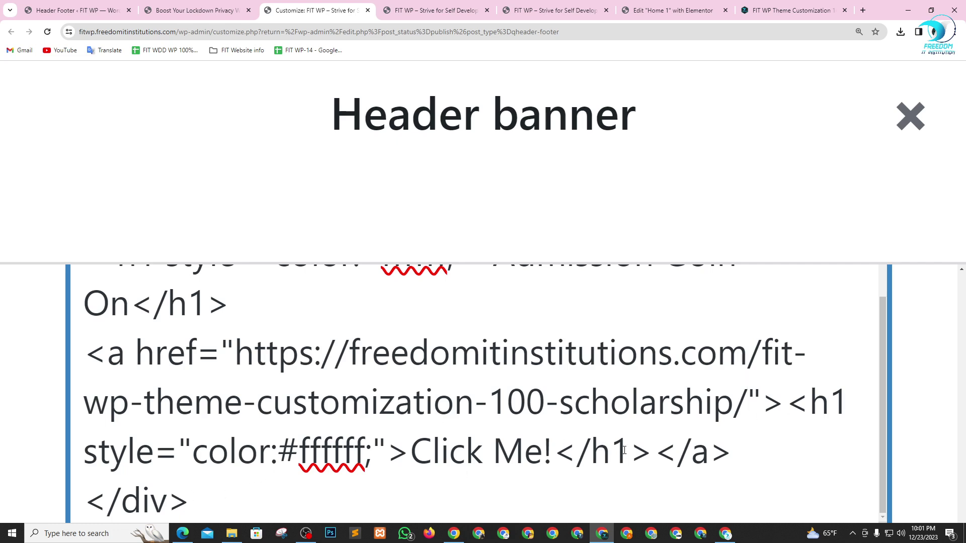
{"action": "key", "text": "BackSpace"}
{"action": "type", "text": "5"}
{"action": "key", "text": "BackSpace"}
{"action": "type", "text": "5"}
{"action": "key", "text": "ctrl+minus"}
{"action": "key", "text": "ctrl+minus"}
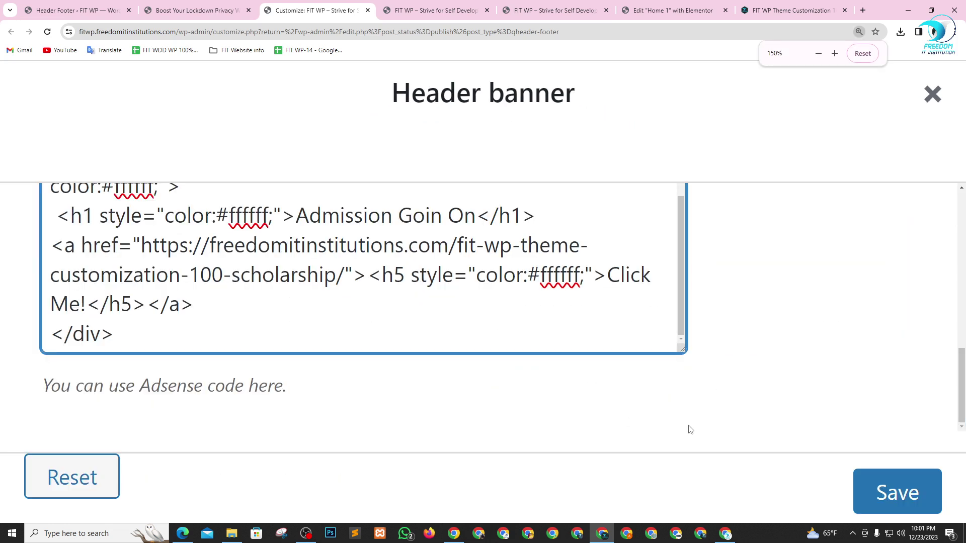
{"action": "key", "text": "ctrl+minus"}
{"action": "key", "text": "ctrl+minus"}
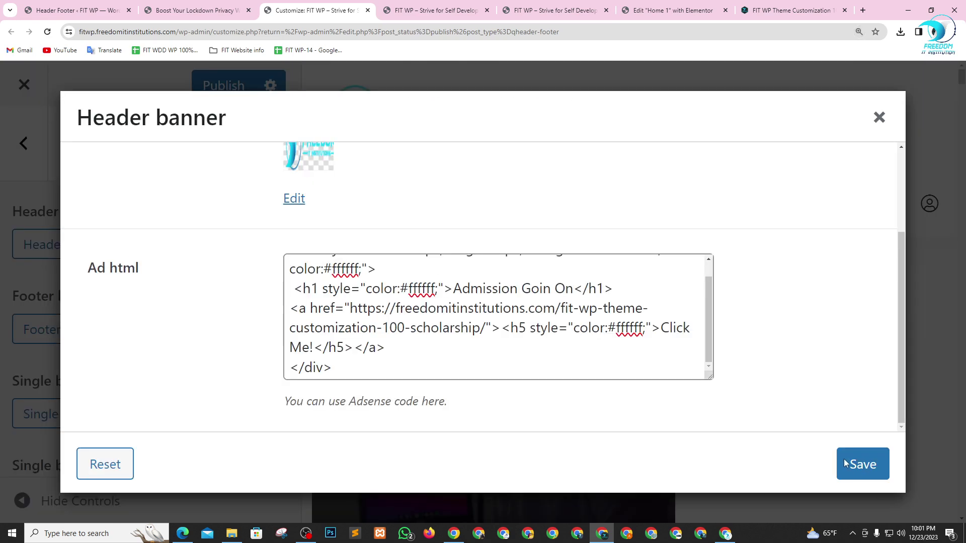
{"action": "left_click", "coordinate": [861, 464]}
{"action": "key", "text": "ctrl+minus"}
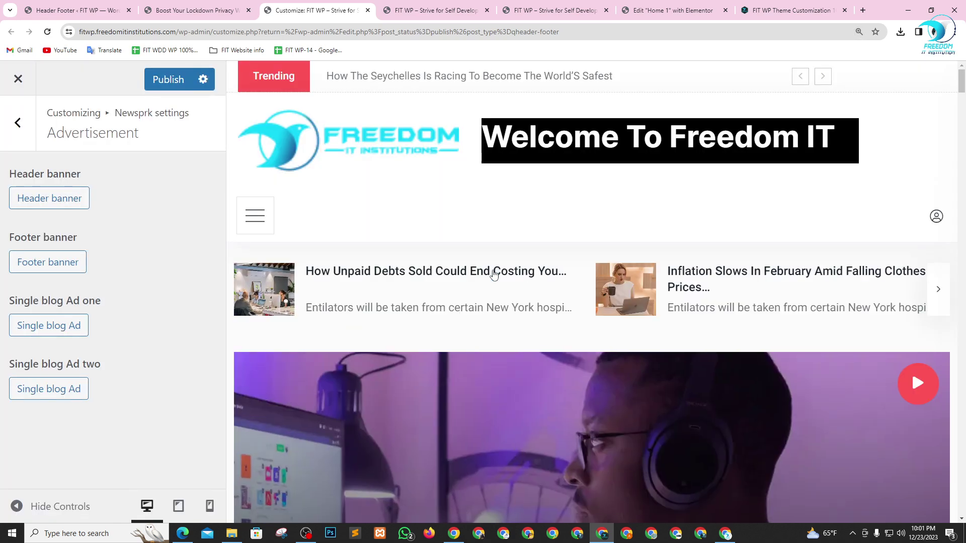
- Add a '<a>Register Now</a>' line below the h1 heading in the banner's Ad html
{"action": "left_click", "coordinate": [46, 202]}
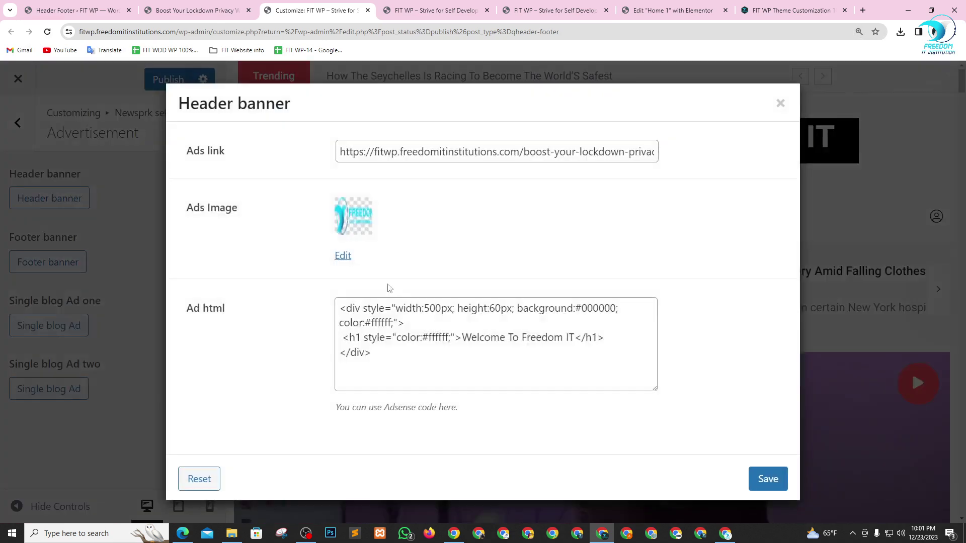
{"action": "left_click", "coordinate": [422, 337]}
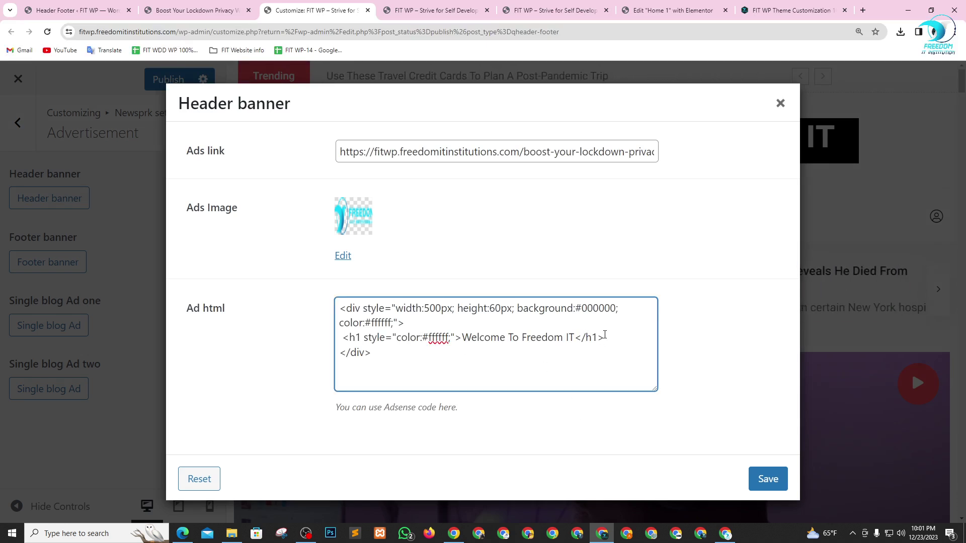
{"action": "left_click_drag", "start_coordinate": [604, 337], "coordinate": [341, 336]}
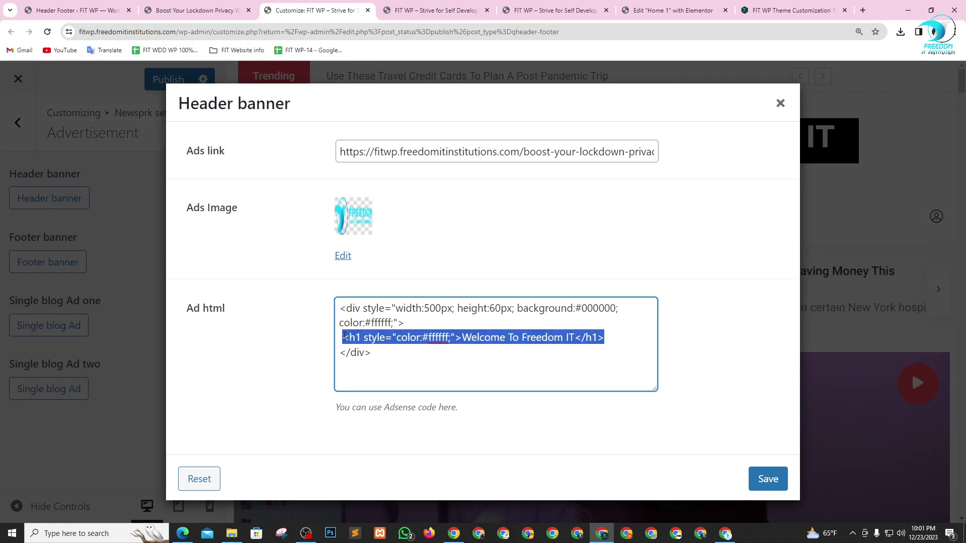
{"action": "left_click", "coordinate": [526, 359]}
{"action": "left_click", "coordinate": [605, 336]}
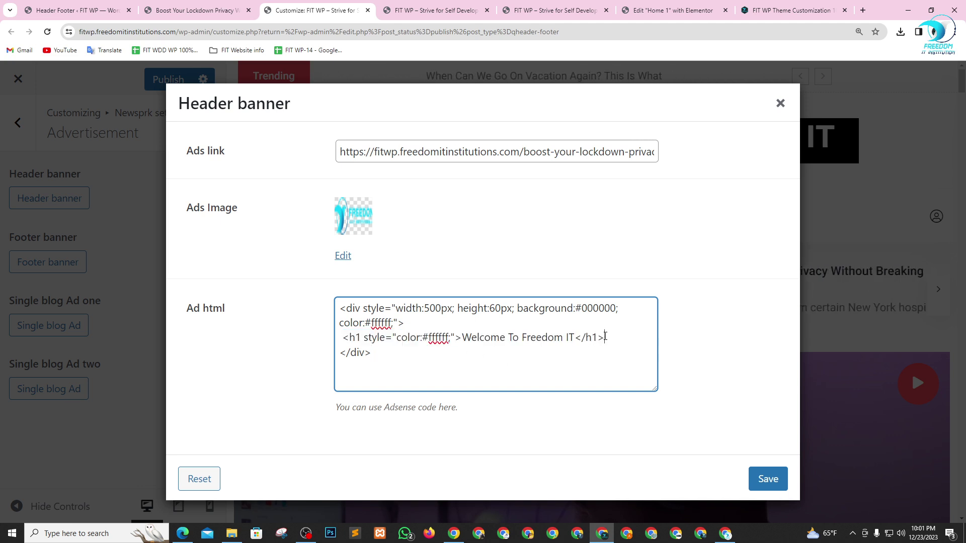
{"action": "key", "text": "Return"}
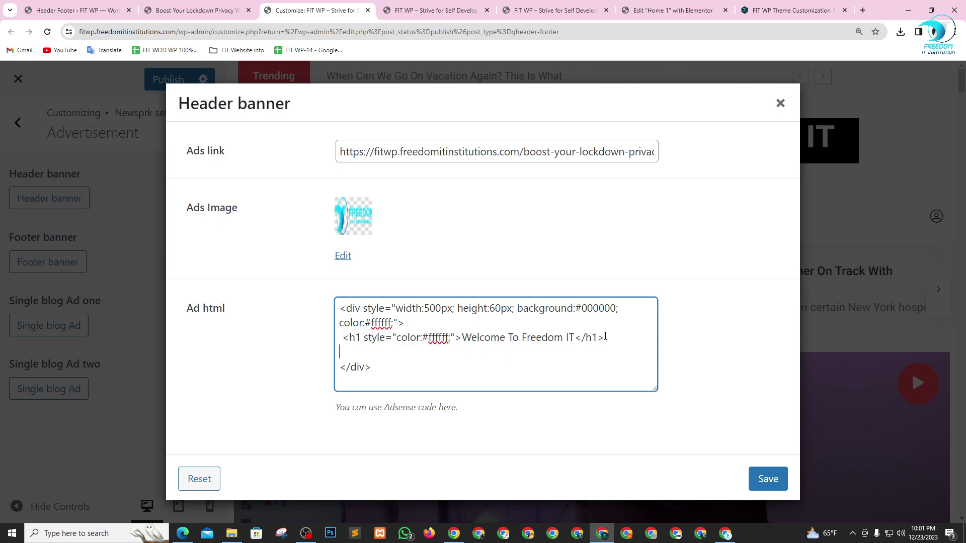
{"action": "type", "text": "a"}
{"action": "key", "text": "Tab"}
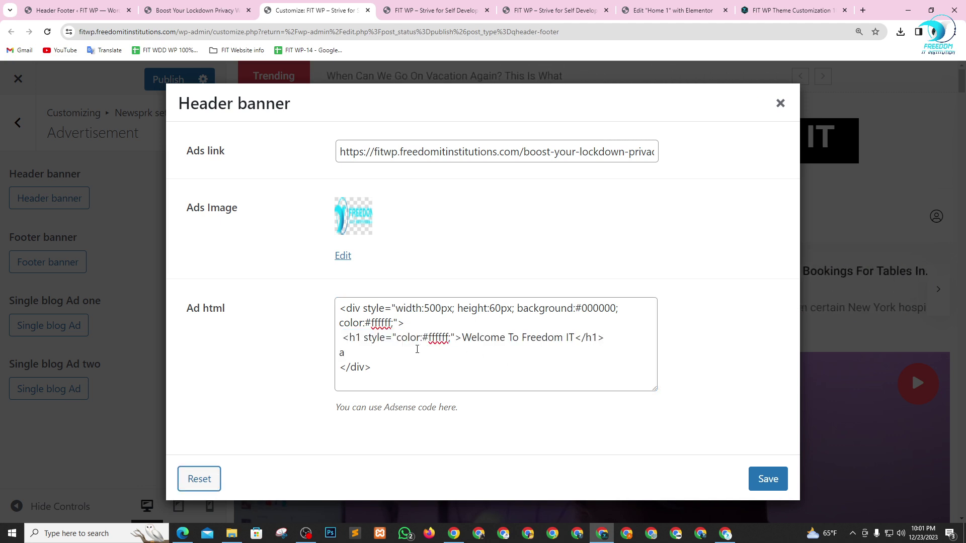
{"action": "left_click", "coordinate": [356, 352]}
{"action": "left_click_drag", "start_coordinate": [356, 352], "coordinate": [337, 353]}
{"action": "type", "text": "<"}
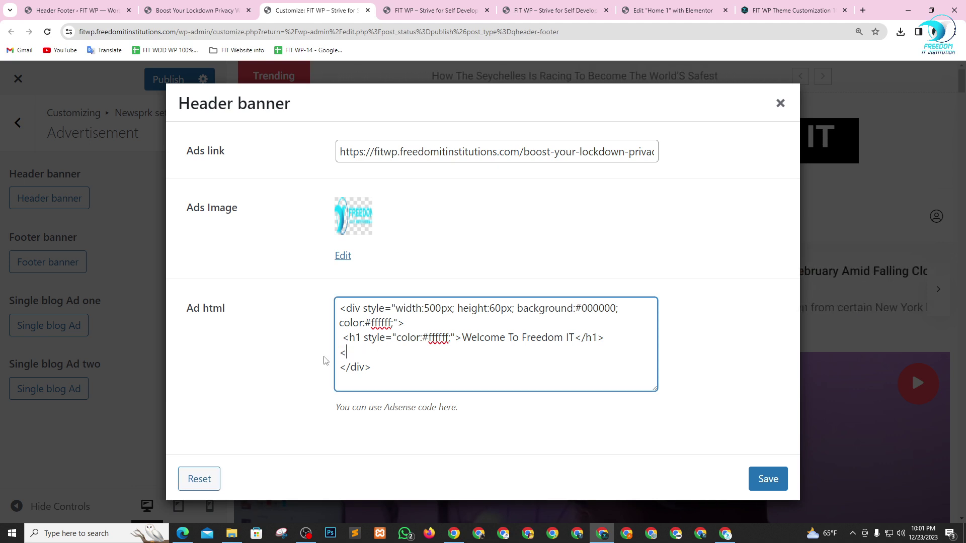
{"action": "type", "text": "a> <"}
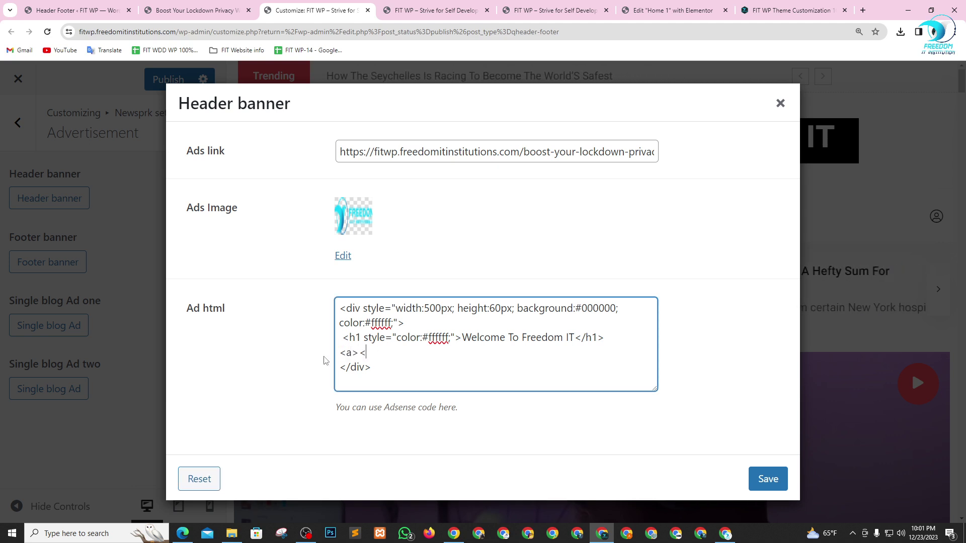
{"action": "key", "text": "BackSpace"}
{"action": "key", "text": "BackSpace"}
{"action": "type", "text": "C</a>"}
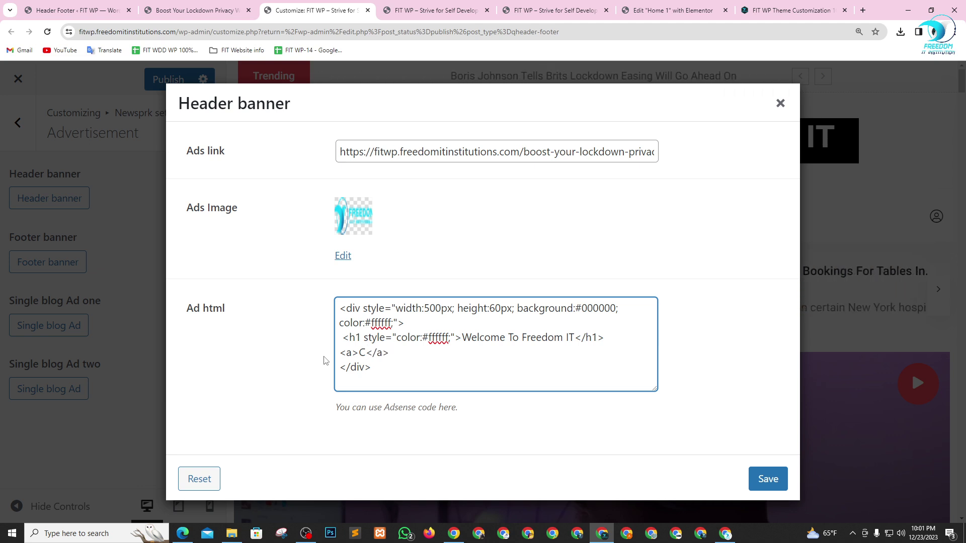
{"action": "key", "text": "BackSpace"}
{"action": "type", "text": "Re"}
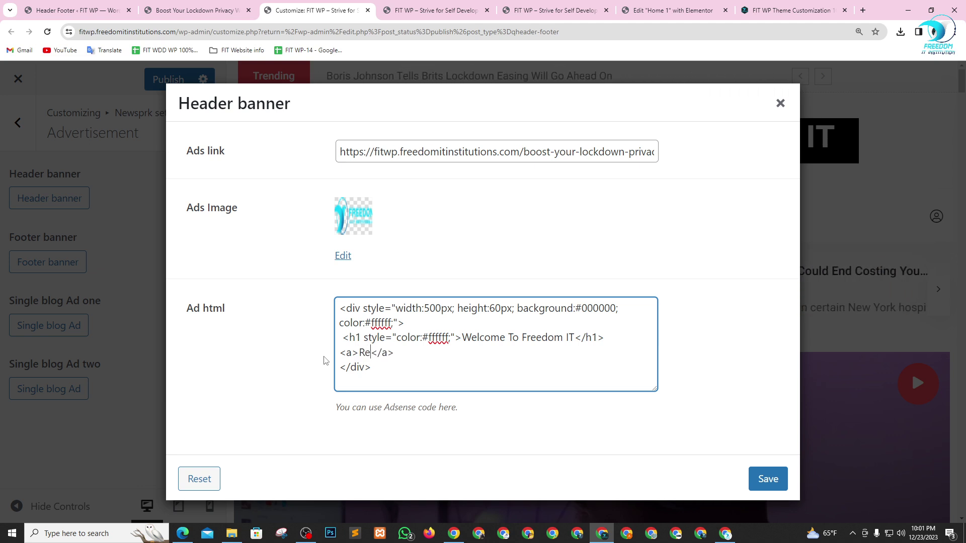
{"action": "type", "text": "giste"}
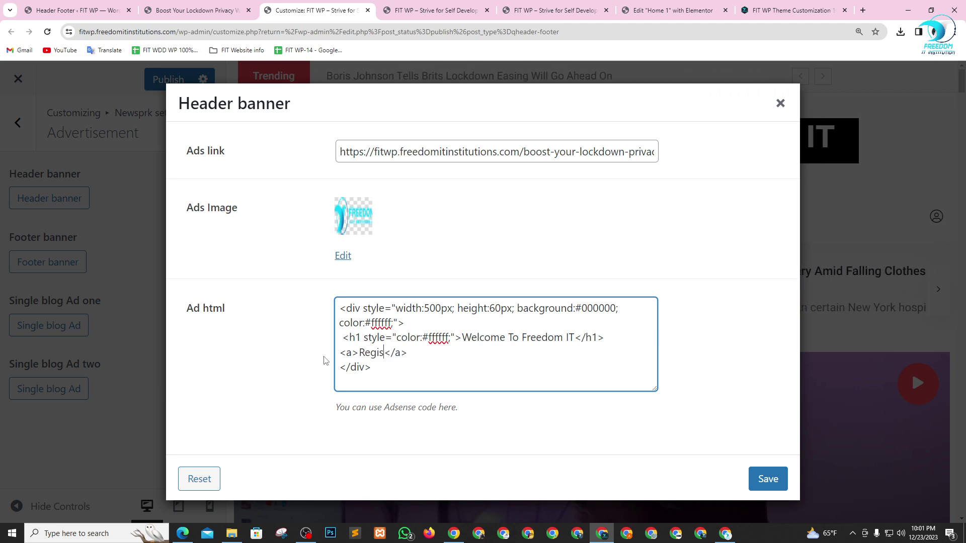
{"action": "type", "text": "r N"}
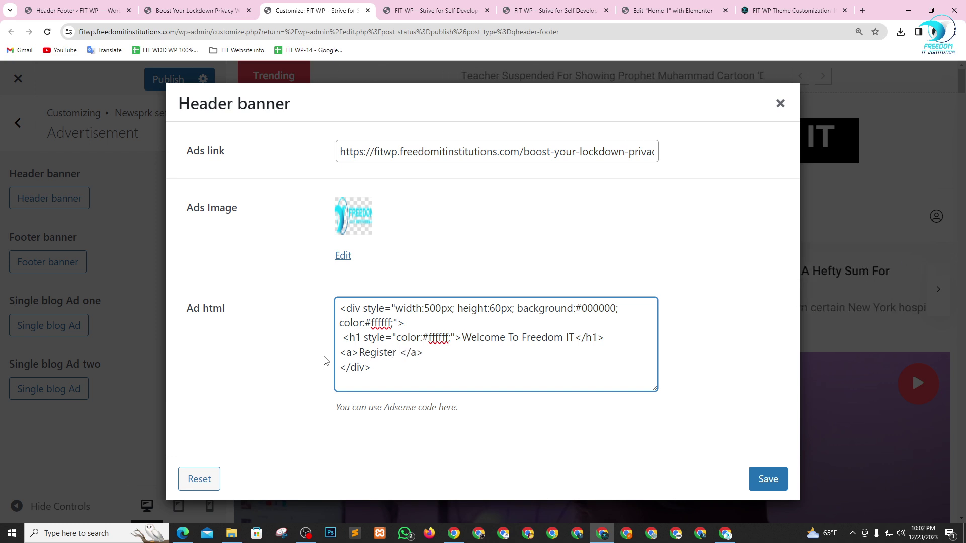
{"action": "type", "text": "ow"}
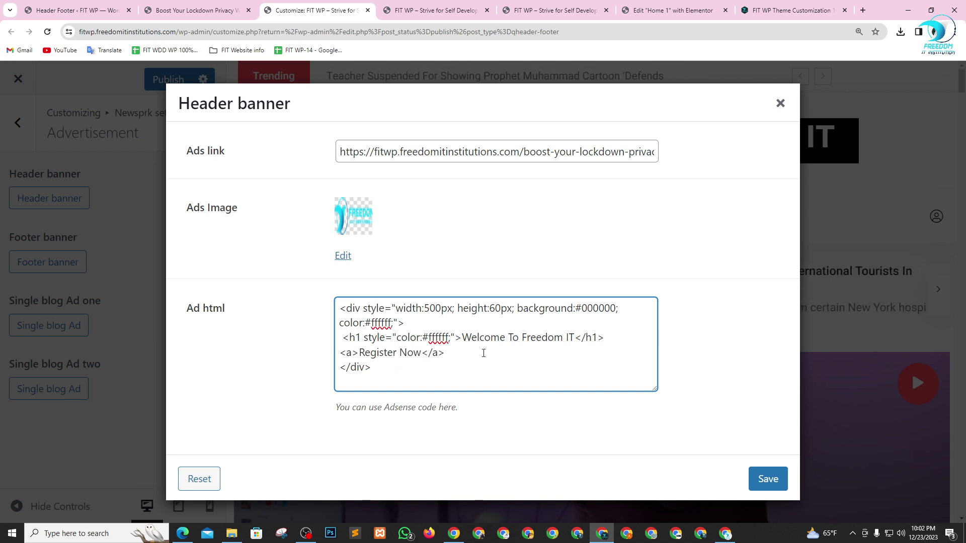
{"action": "left_click_drag", "start_coordinate": [504, 338], "coordinate": [462, 338]}
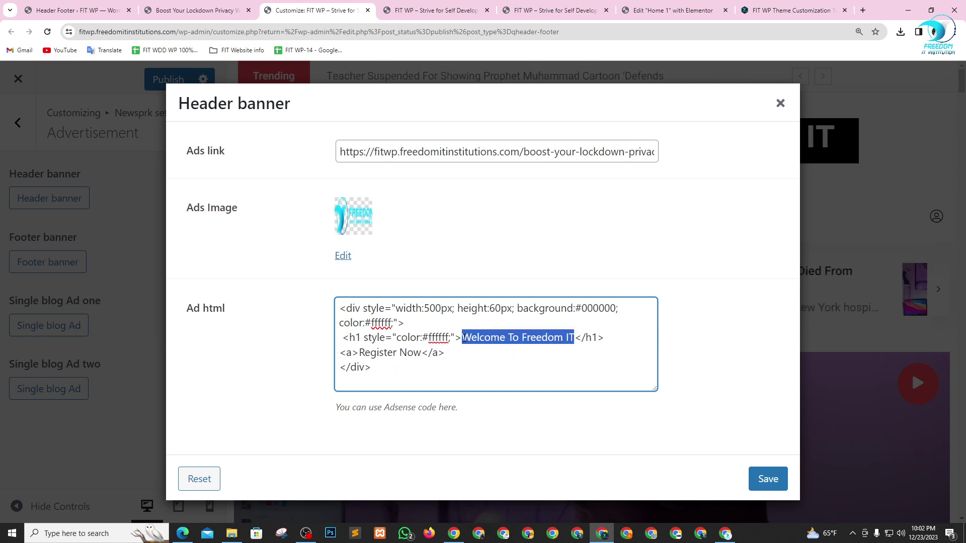
- Retype the h1 heading text as 'Admission GoingOn'
{"action": "type", "text": "A"}
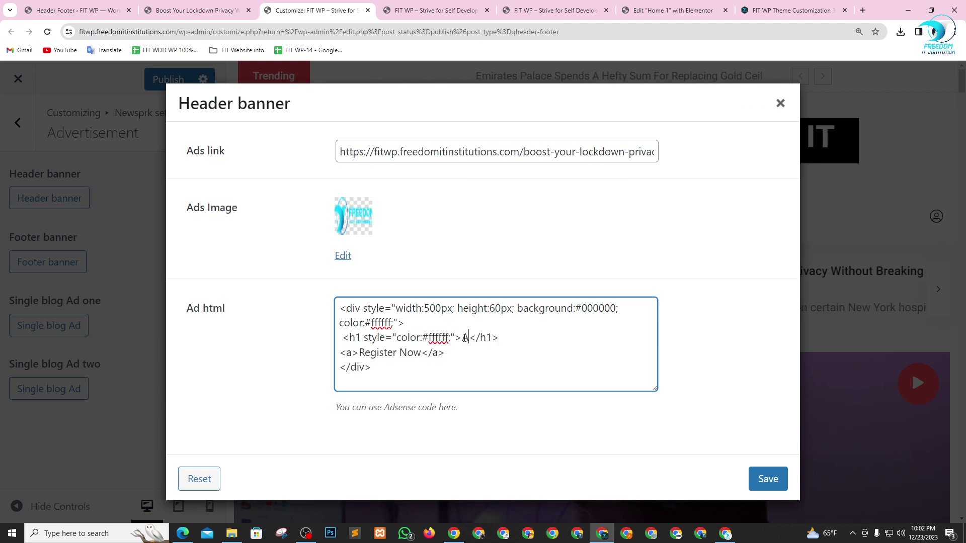
{"action": "type", "text": "dmis"}
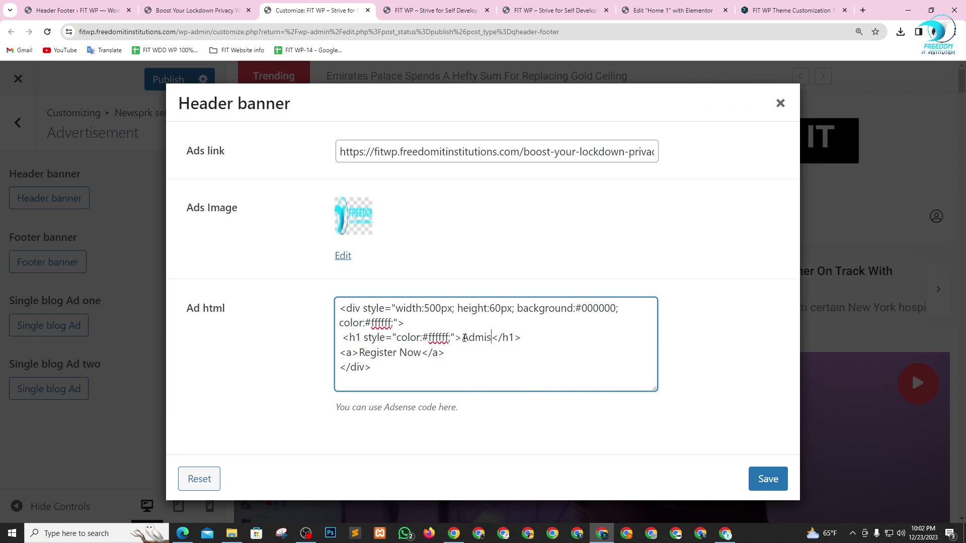
{"action": "type", "text": "so"}
{"action": "key", "text": "BackSpace"}
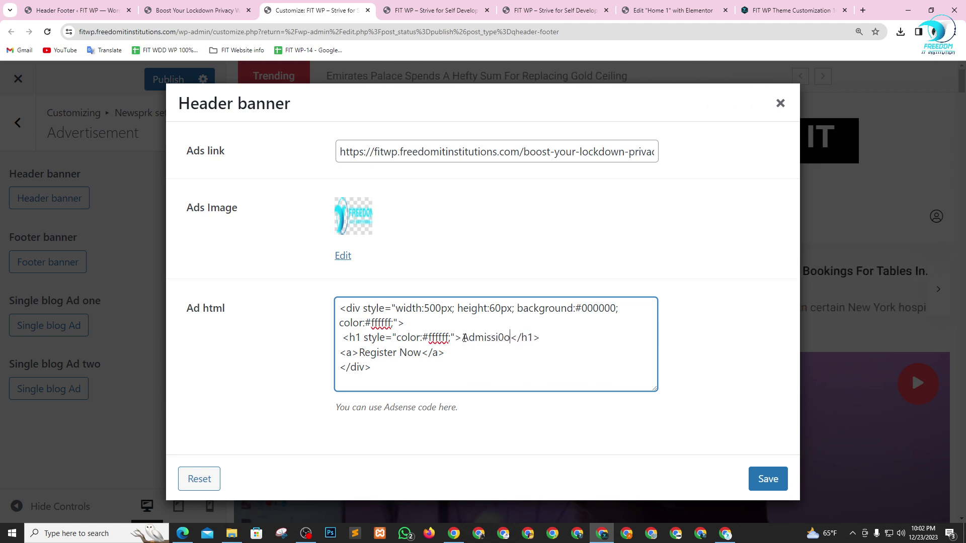
{"action": "key", "text": "BackSpace"}
{"action": "key", "text": "BackSpace"}
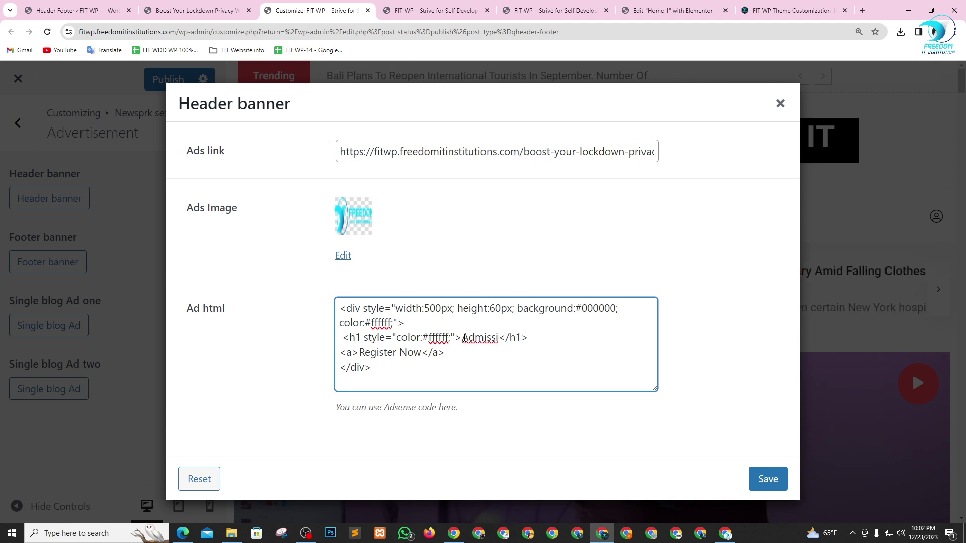
{"action": "type", "text": "on G"}
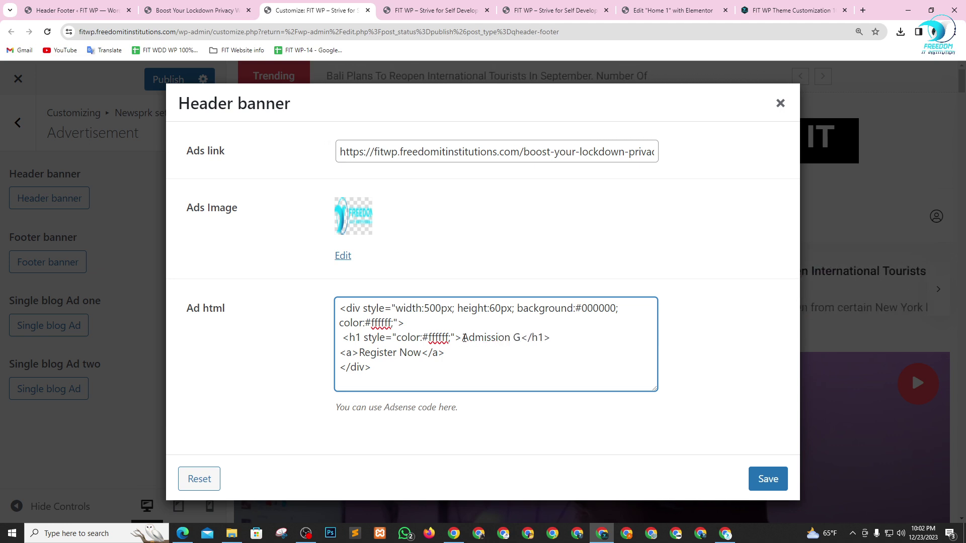
{"action": "type", "text": "oin "}
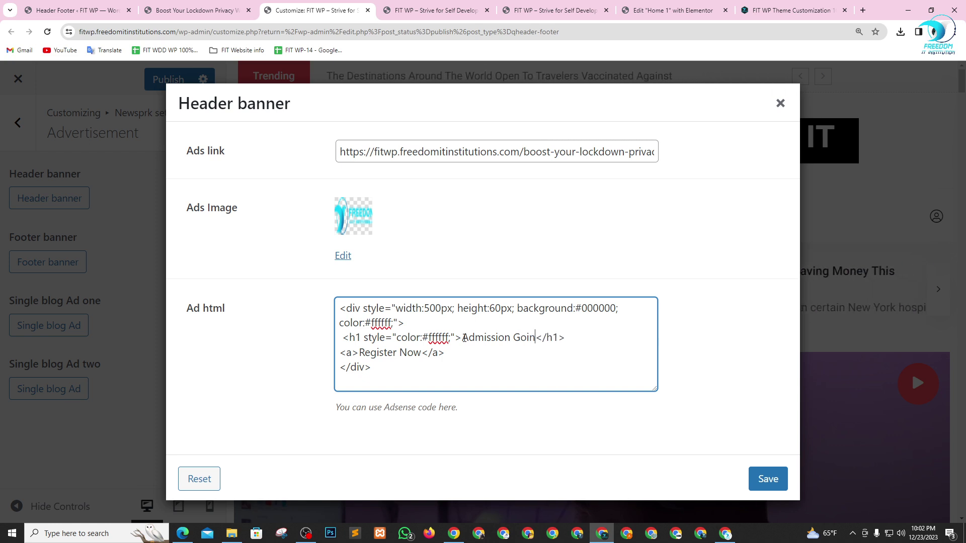
{"action": "type", "text": "gOn"}
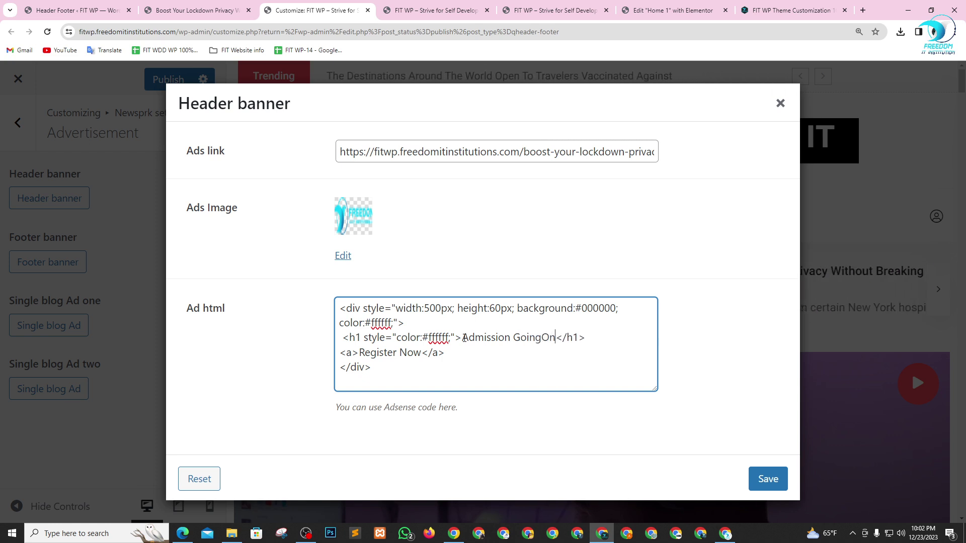
{"action": "left_click", "coordinate": [353, 355]}
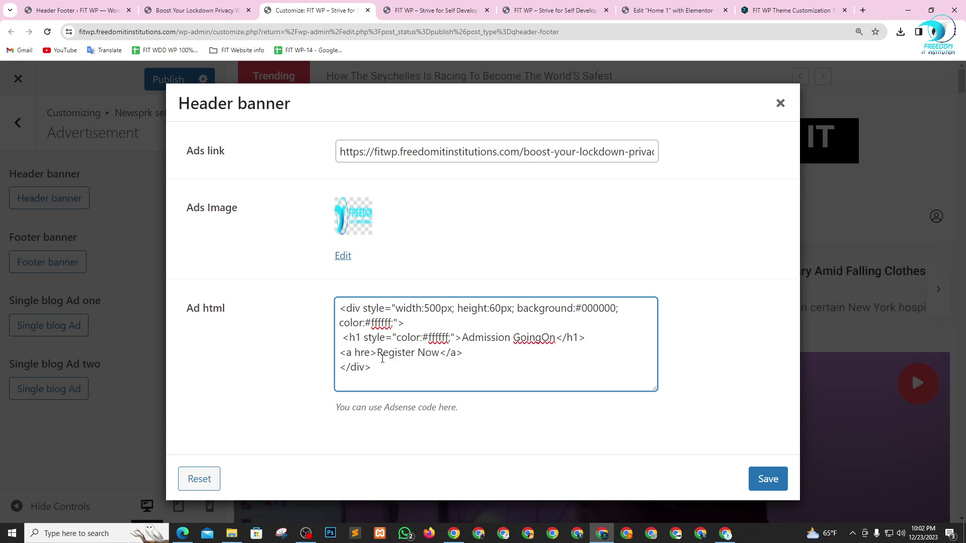
- Point the Register Now link's href at the scholarship page URL and save the banner
{"action": "type", "text": "href=\"\""}
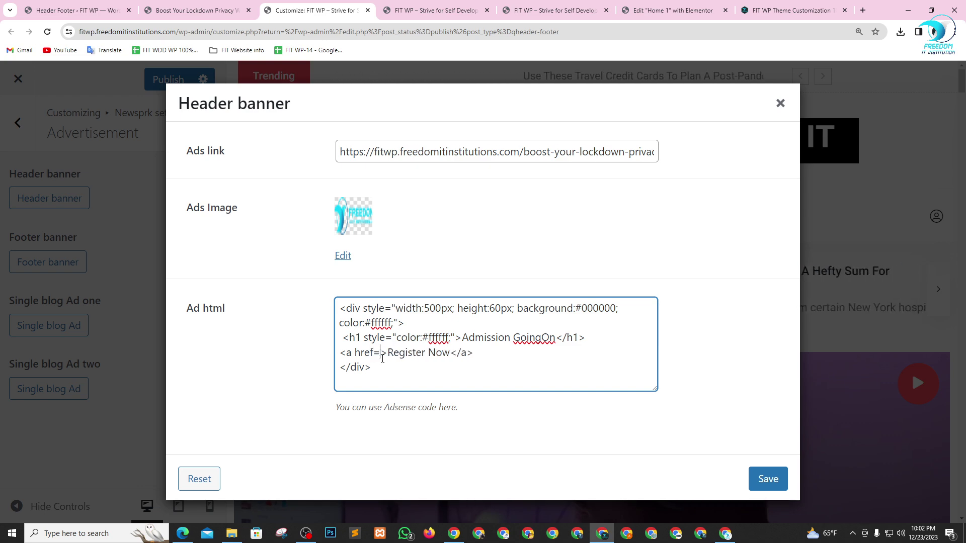
{"action": "left_click", "coordinate": [744, 5]}
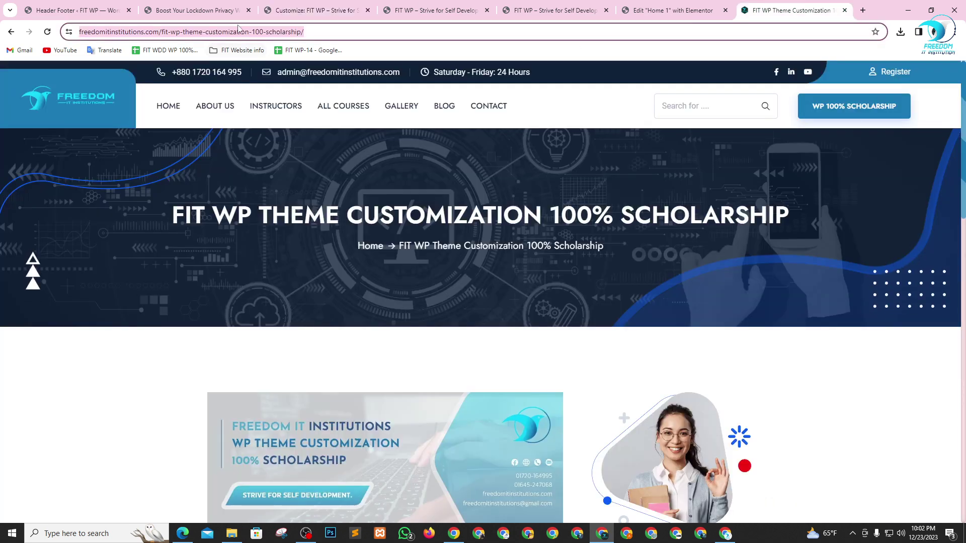
{"action": "left_click", "coordinate": [284, 8]}
{"action": "left_click", "coordinate": [384, 348]}
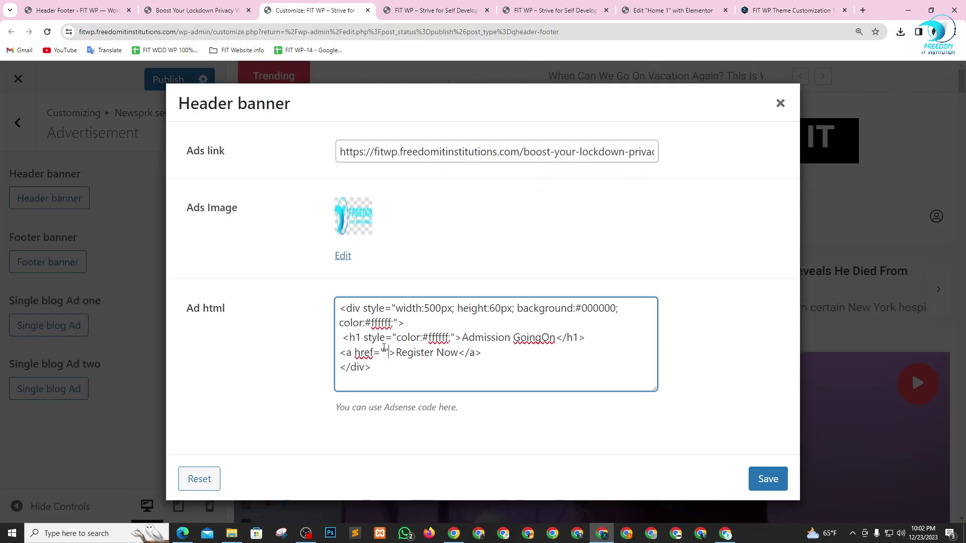
{"action": "type", "text": "https://freedomitinstitutions.com/fit-wp-theme-customization-100-scholarship/"}
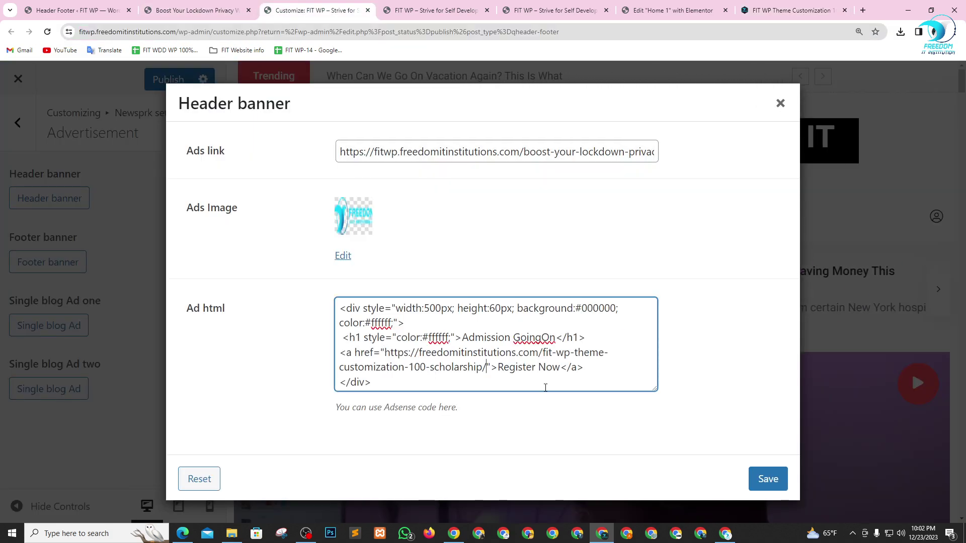
{"action": "left_click", "coordinate": [768, 479]}
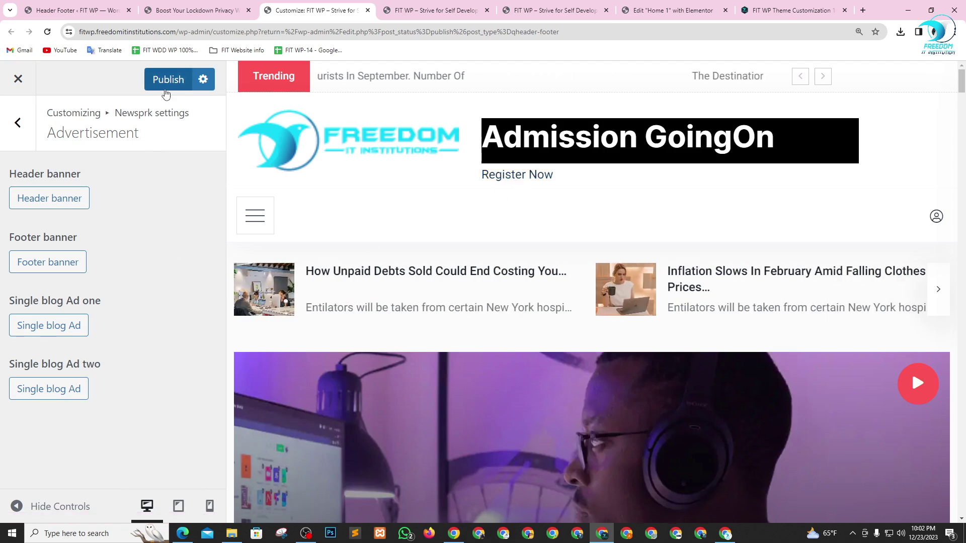
- Publish the customizer changes and reopen the header banner to edit its width
{"action": "left_click", "coordinate": [168, 79]}
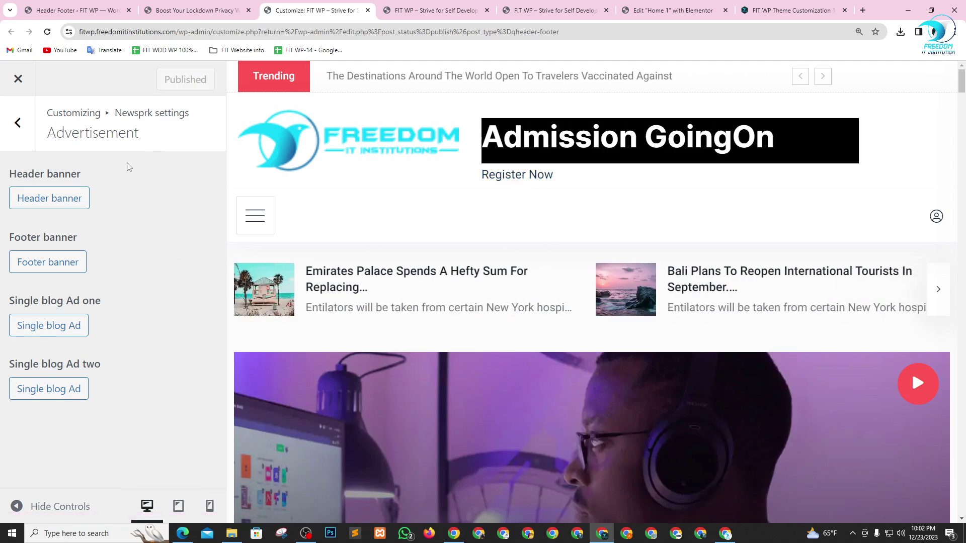
{"action": "left_click", "coordinate": [86, 201]}
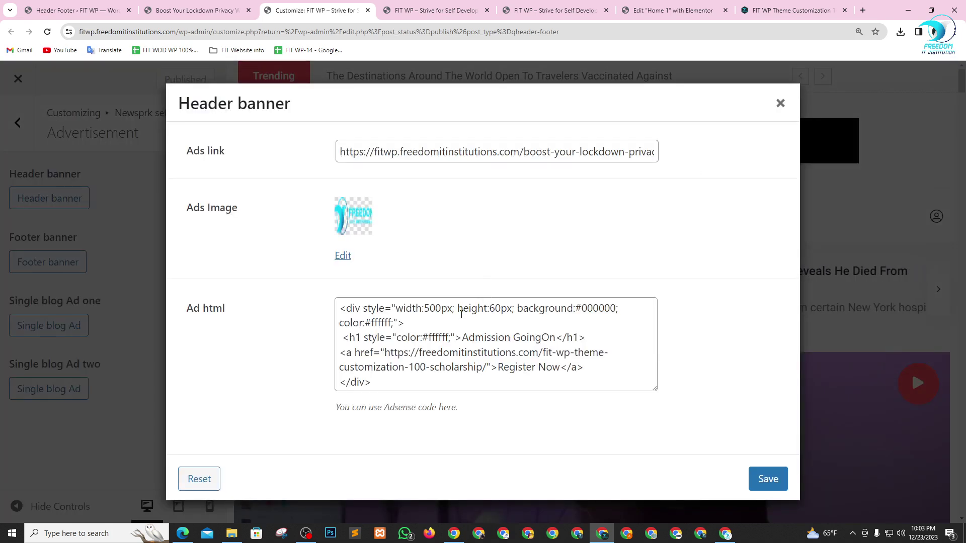
{"action": "left_click", "coordinate": [435, 307]}
- Change the banner div width to 450px, add text-align:center to its style, and save
{"action": "key", "text": "BackSpace"}
{"action": "key", "text": "BackSpace"}
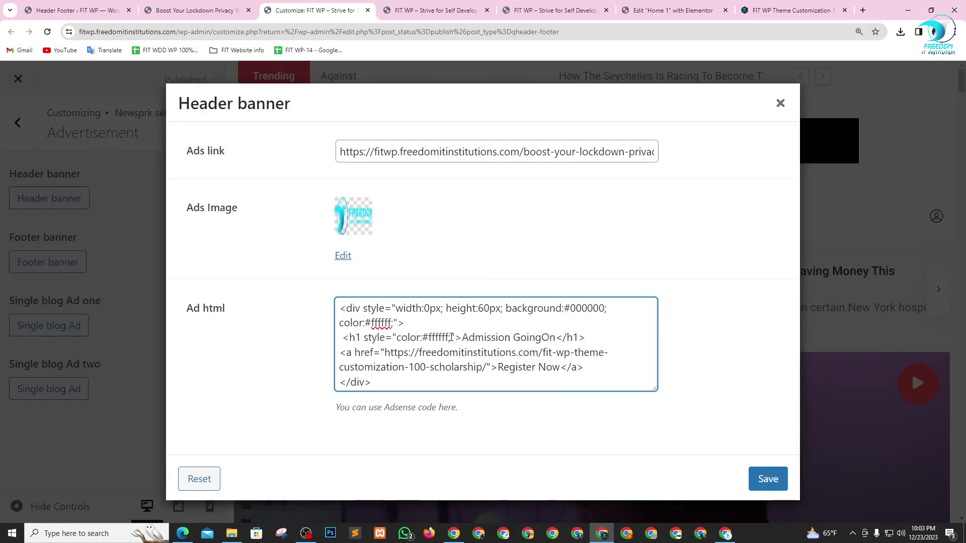
{"action": "type", "text": "4"}
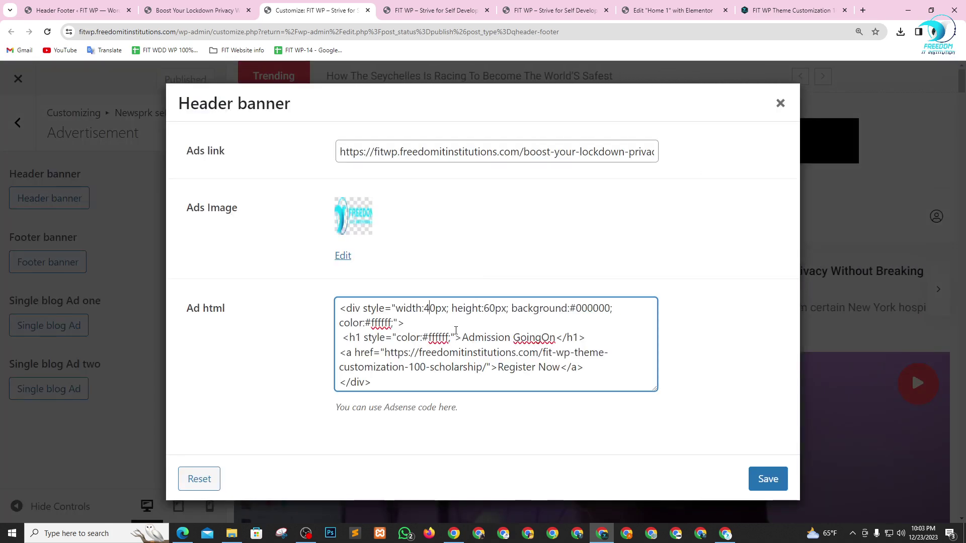
{"action": "type", "text": "5"}
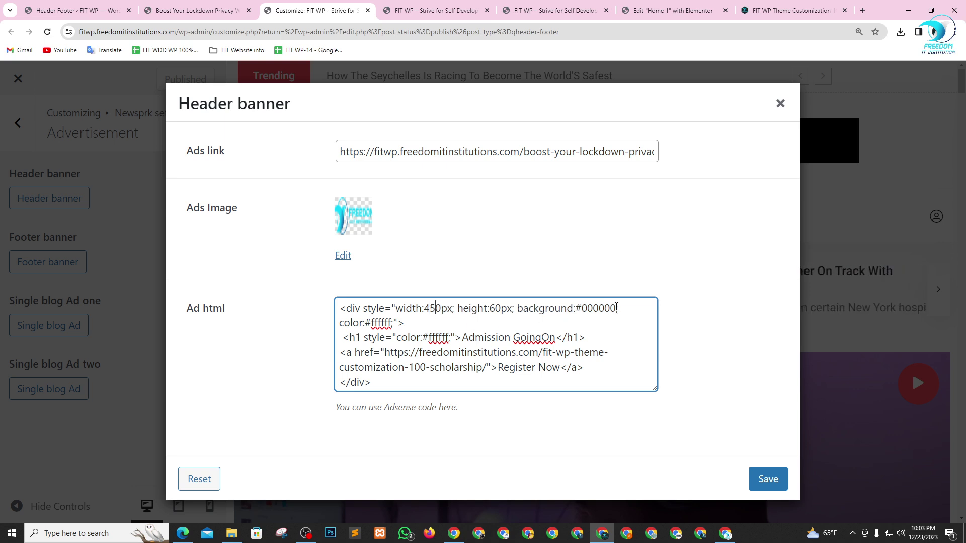
{"action": "left_click", "coordinate": [395, 308]}
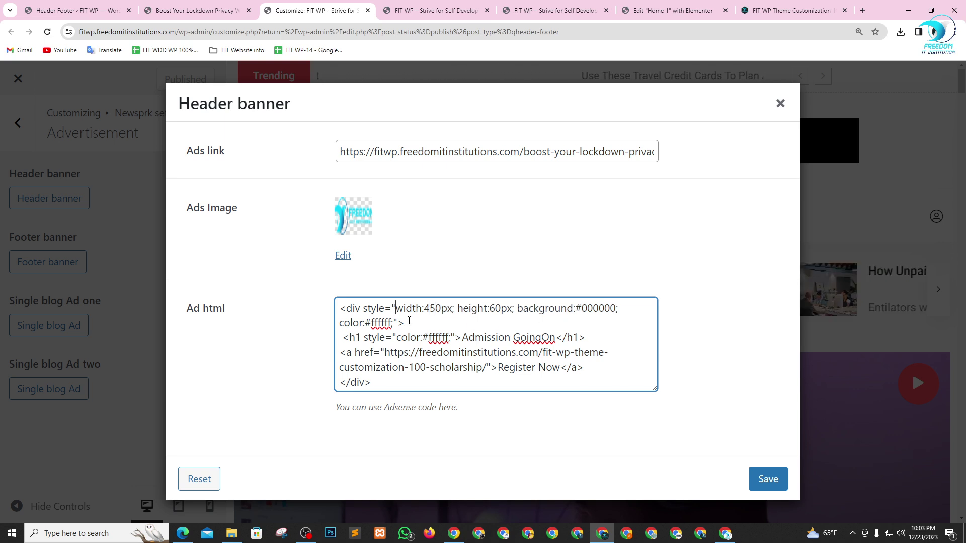
{"action": "type", "text": "styl"}
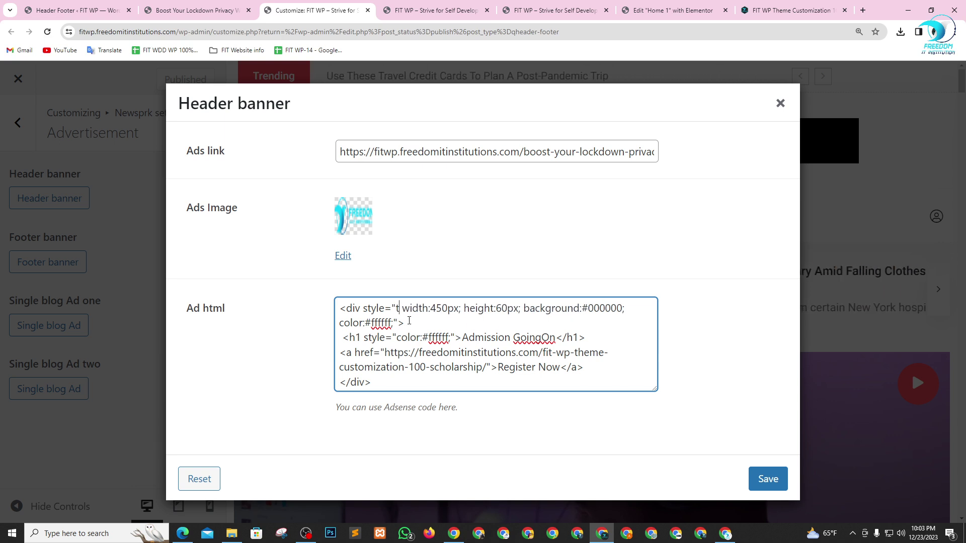
{"action": "type", "text": "e=\"text"}
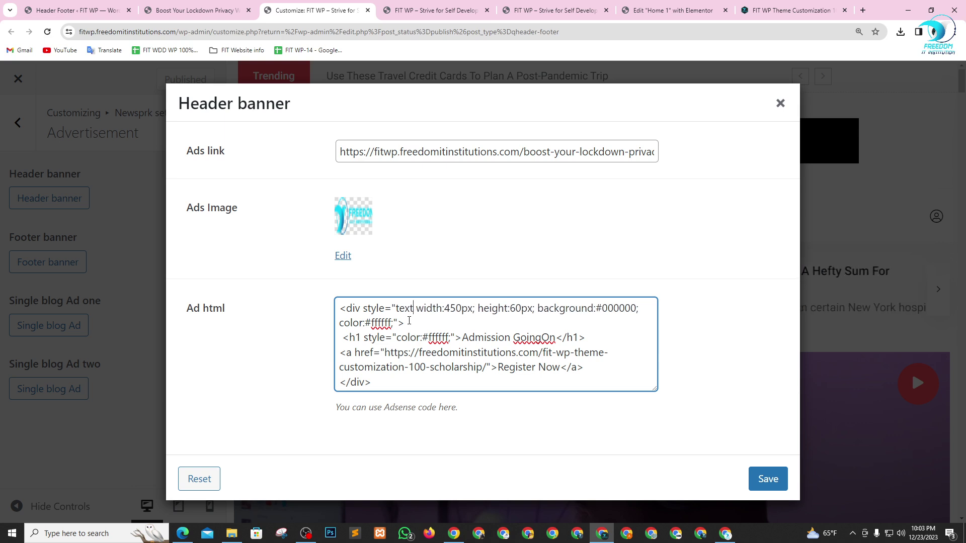
{"action": "type", "text": "-a"}
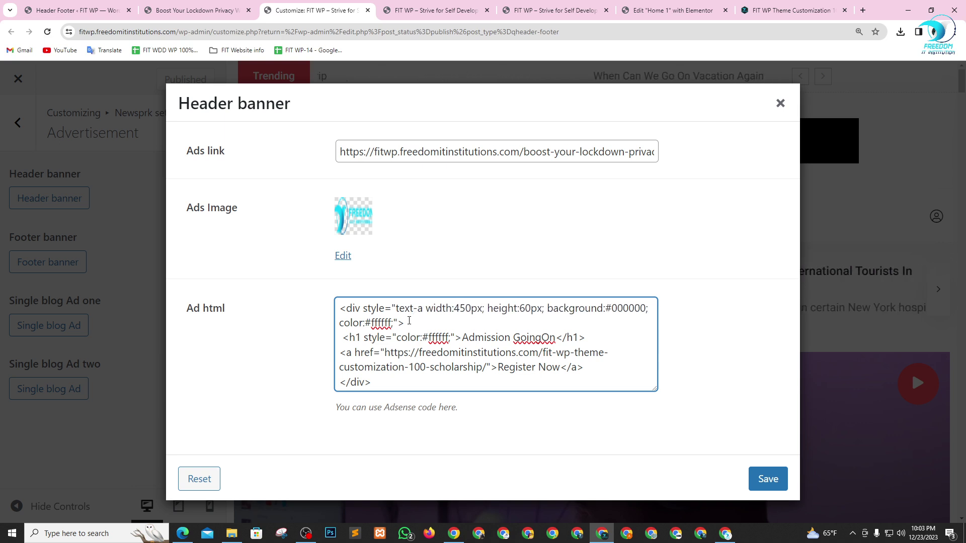
{"action": "type", "text": "li"}
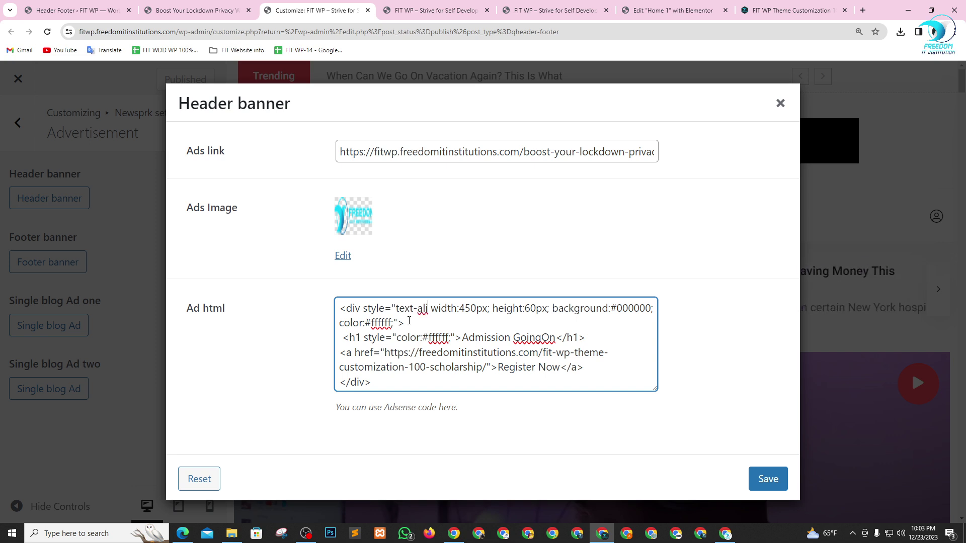
{"action": "type", "text": "gn"}
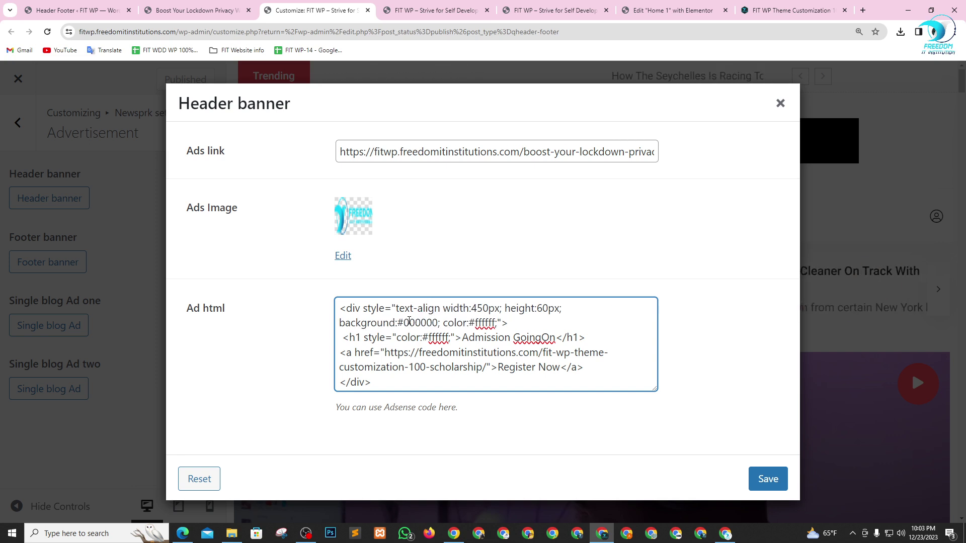
{"action": "type", "text": ":center;"}
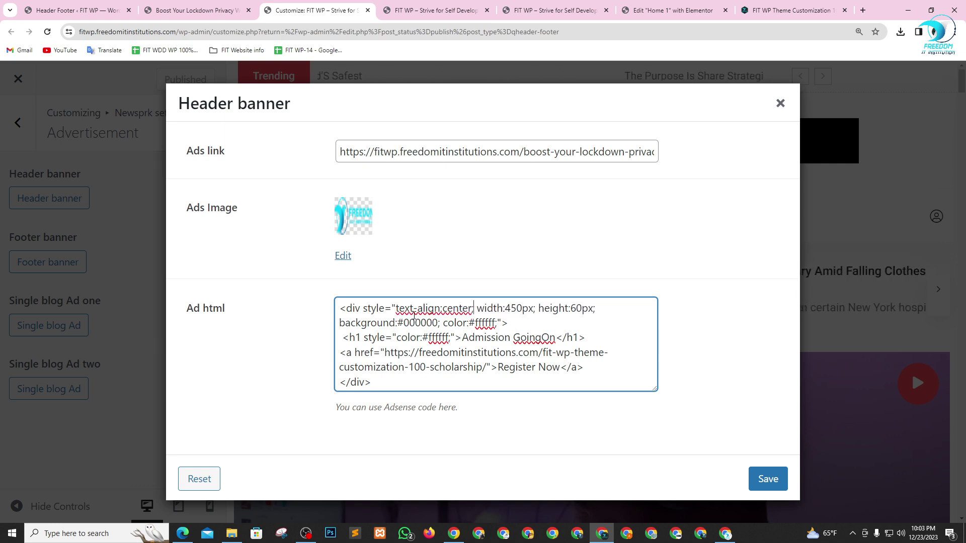
{"action": "left_click", "coordinate": [767, 479]}
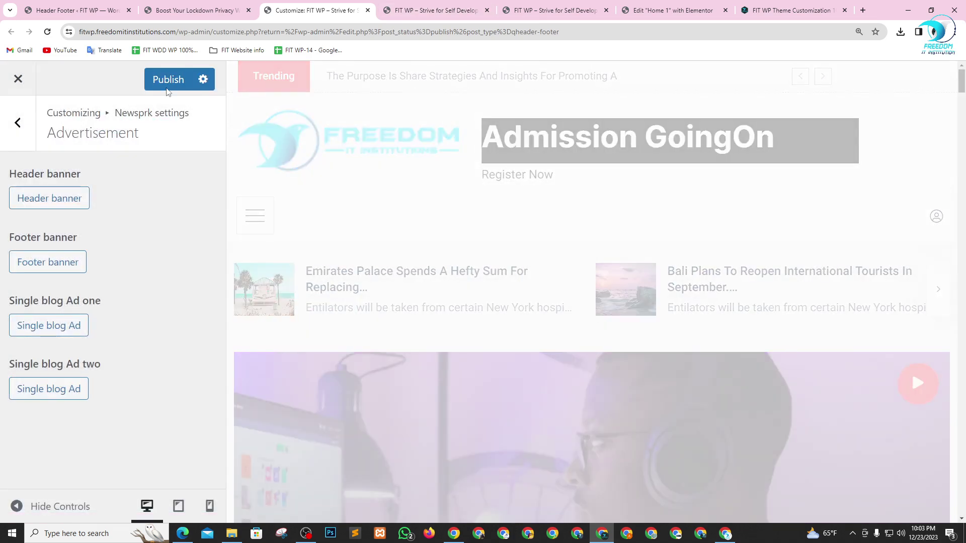
- Publish the header banner and close the Elementor and DevTools tabs
{"action": "left_click", "coordinate": [165, 86]}
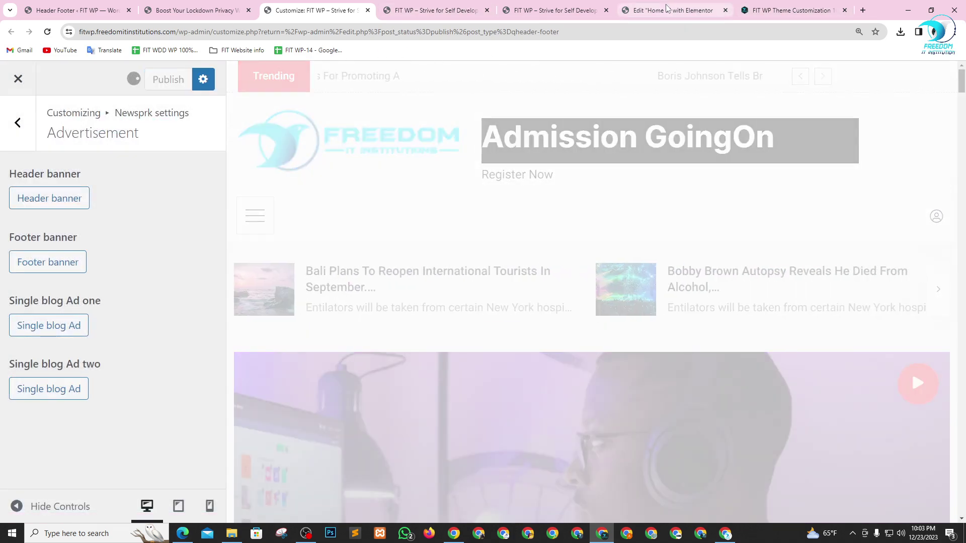
{"action": "left_click", "coordinate": [669, 10]}
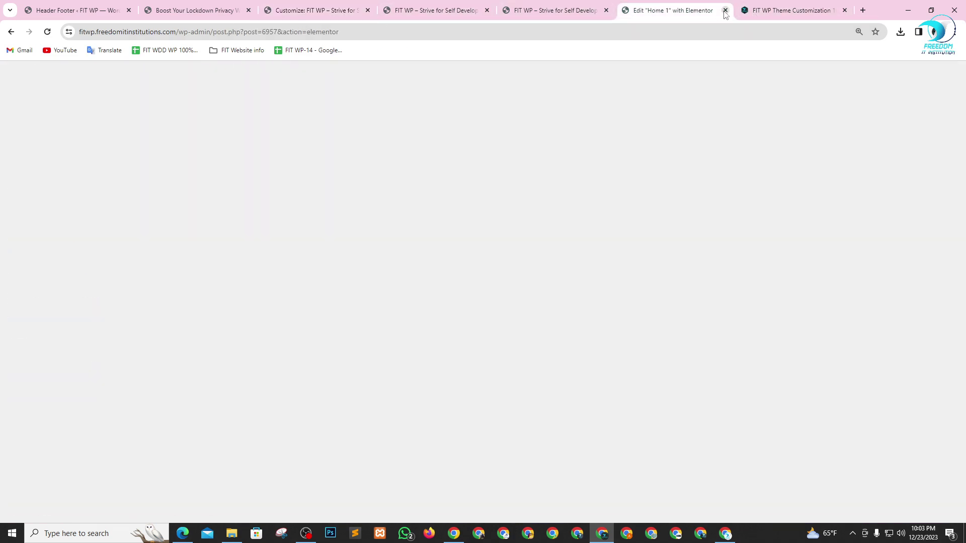
{"action": "left_click", "coordinate": [568, 11]}
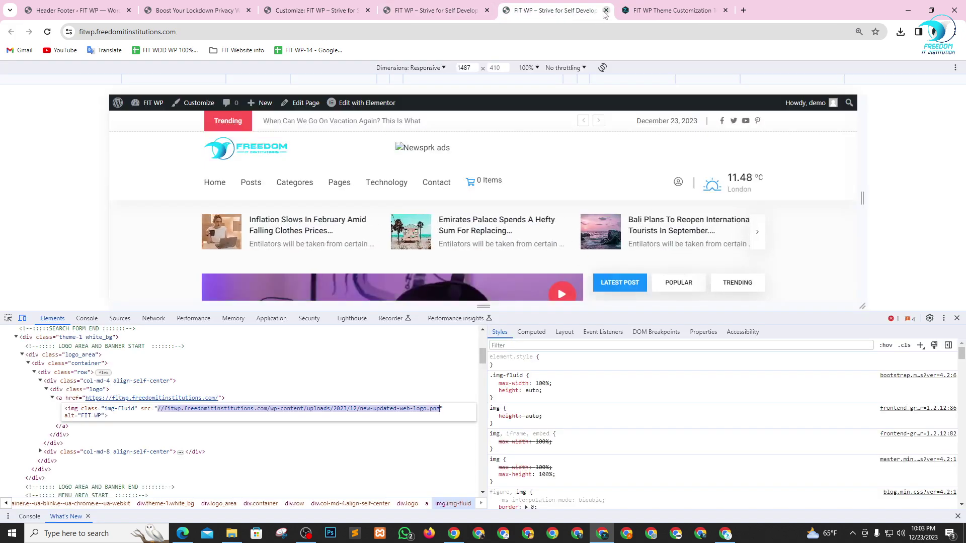
{"action": "left_click", "coordinate": [605, 10]}
- Reload the live site to see the black Admission GoingOn banner in the header
{"action": "left_click", "coordinate": [464, 9]}
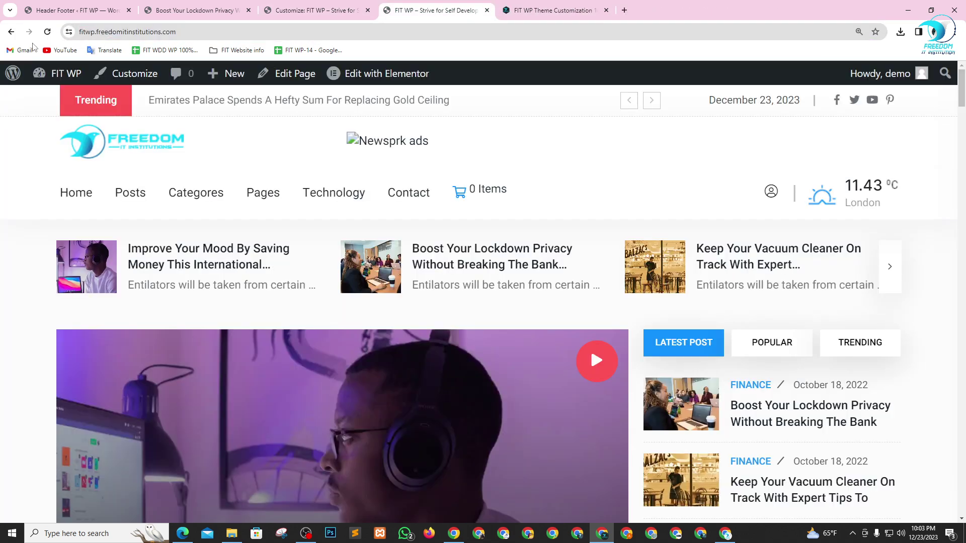
{"action": "left_click", "coordinate": [340, 282]}
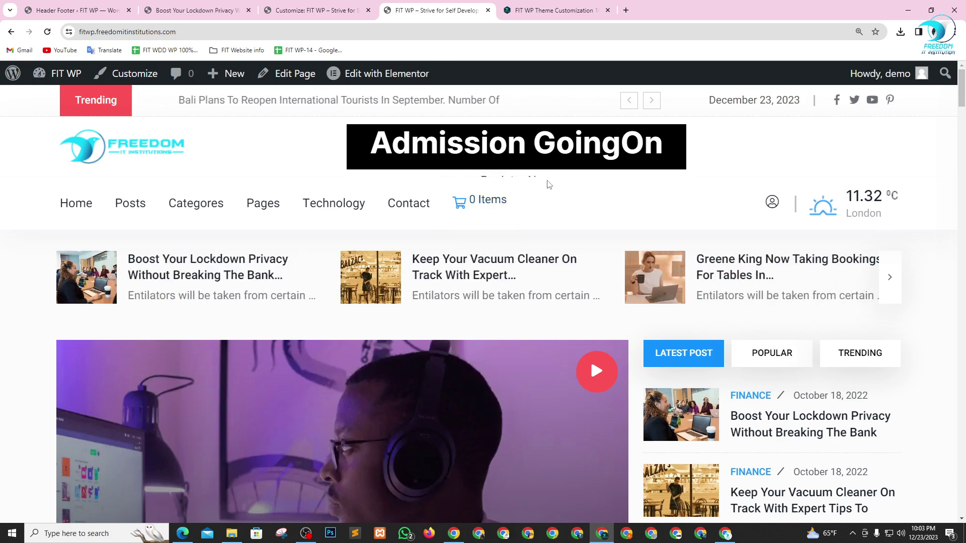
{"action": "key", "text": "alt+Tab"}
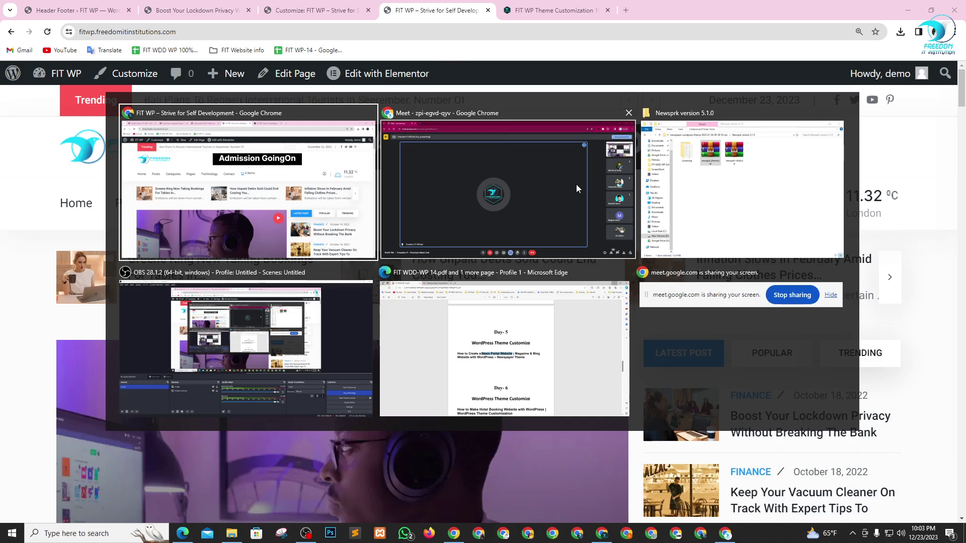
{"action": "key", "text": "Escape"}
- Change the header banner div height from 60px to 30px in Ad html and save
{"action": "left_click", "coordinate": [314, 10]}
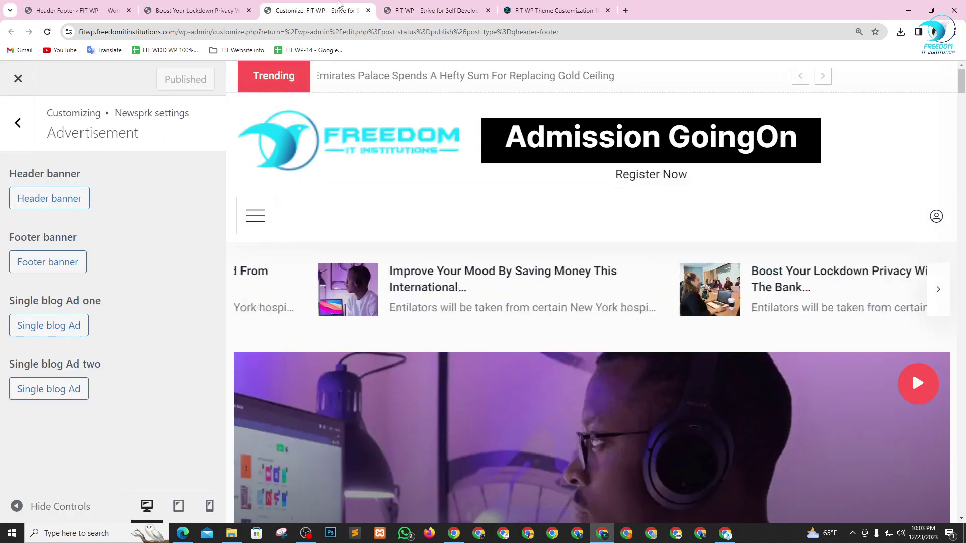
{"action": "left_click", "coordinate": [34, 199]}
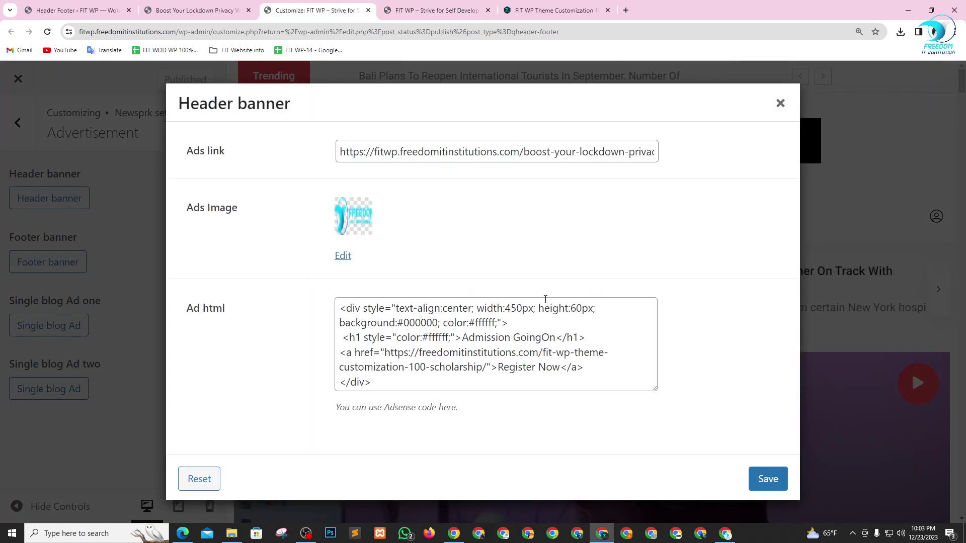
{"action": "left_click", "coordinate": [576, 308]}
{"action": "key", "text": "BackSpace"}
{"action": "type", "text": "3"}
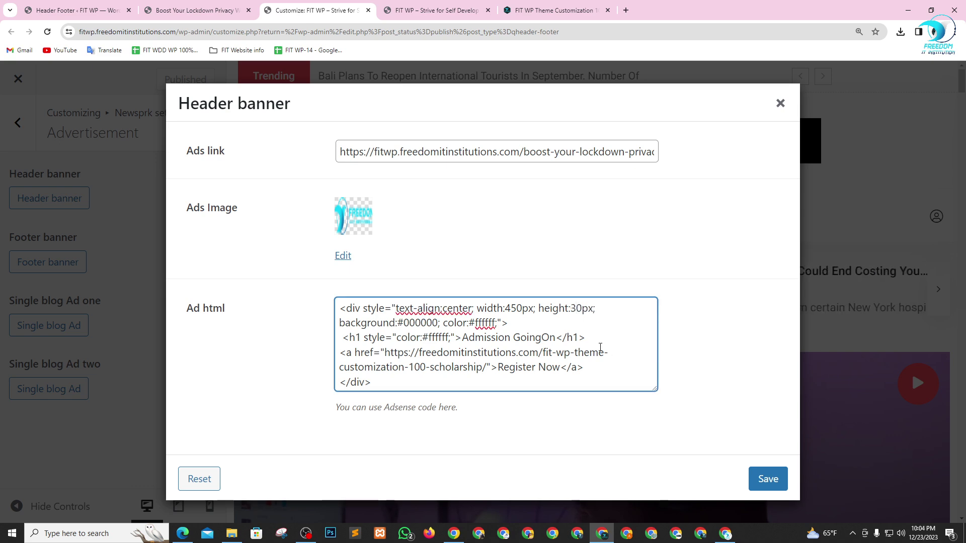
{"action": "left_click", "coordinate": [766, 478]}
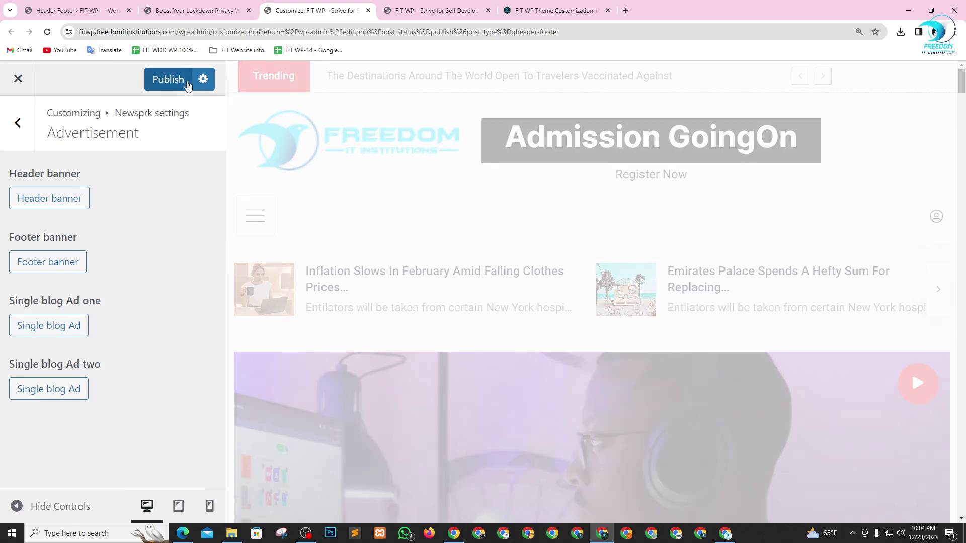
{"action": "left_click", "coordinate": [45, 199]}
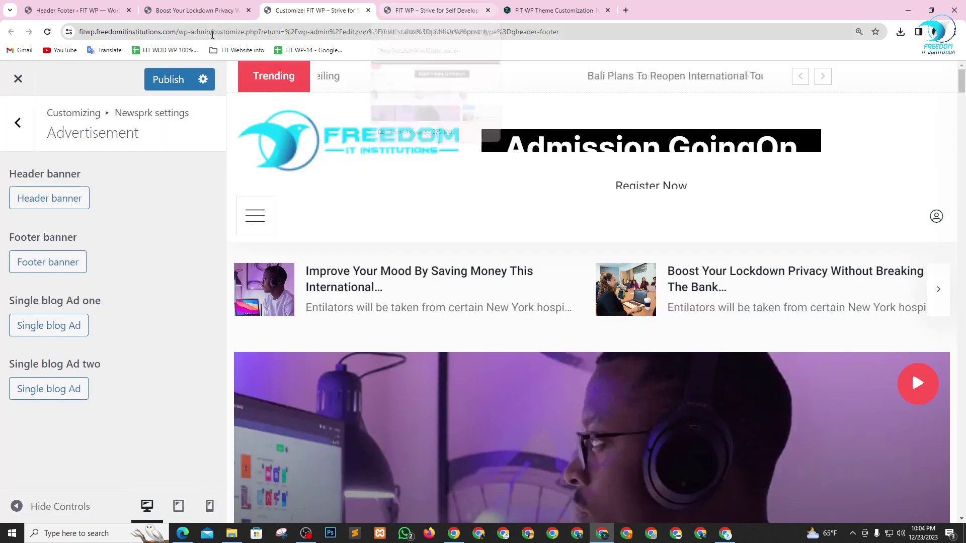
- Publish the 30px banner, view the cut-off heading on the live site, and reopen Header banner
{"action": "left_click", "coordinate": [177, 80]}
{"action": "left_click", "coordinate": [429, 10]}
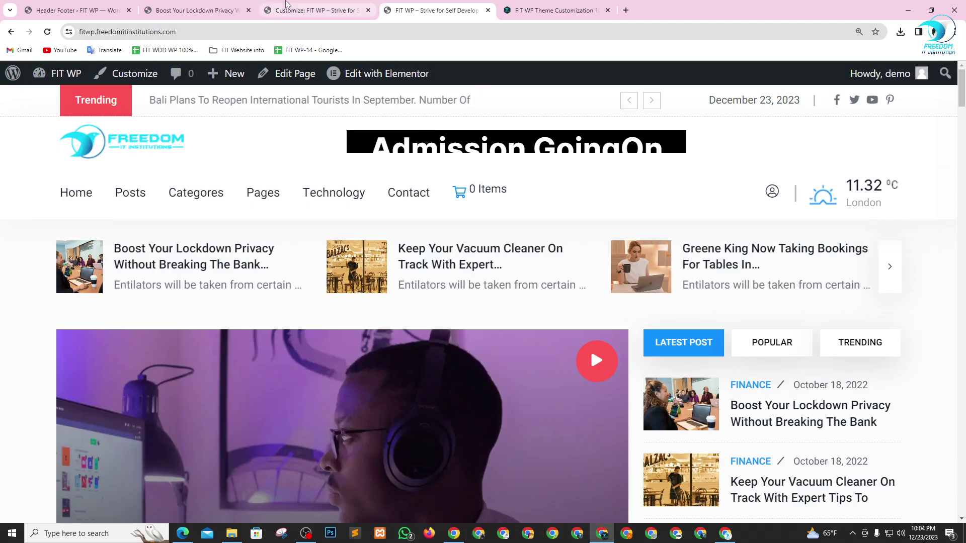
{"action": "left_click", "coordinate": [287, 7]}
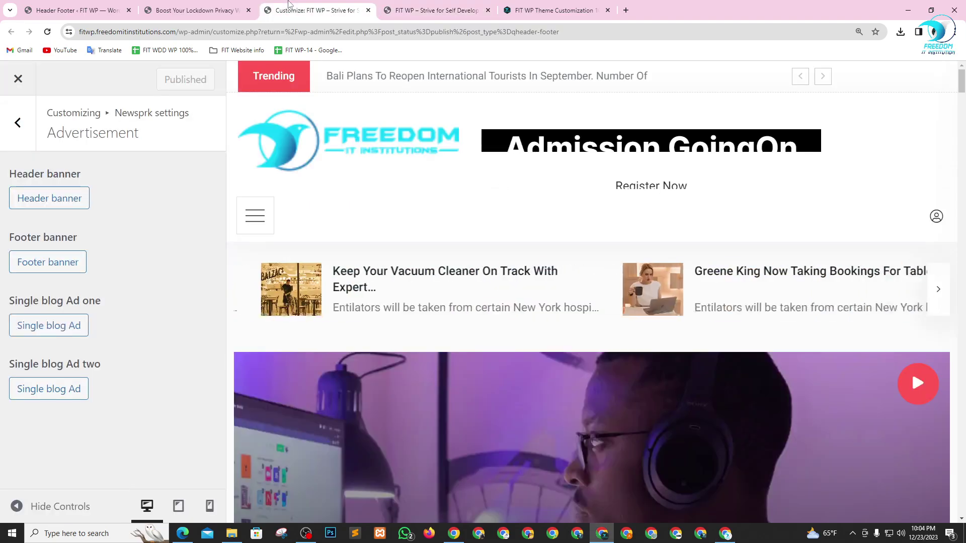
{"action": "left_click", "coordinate": [83, 197]}
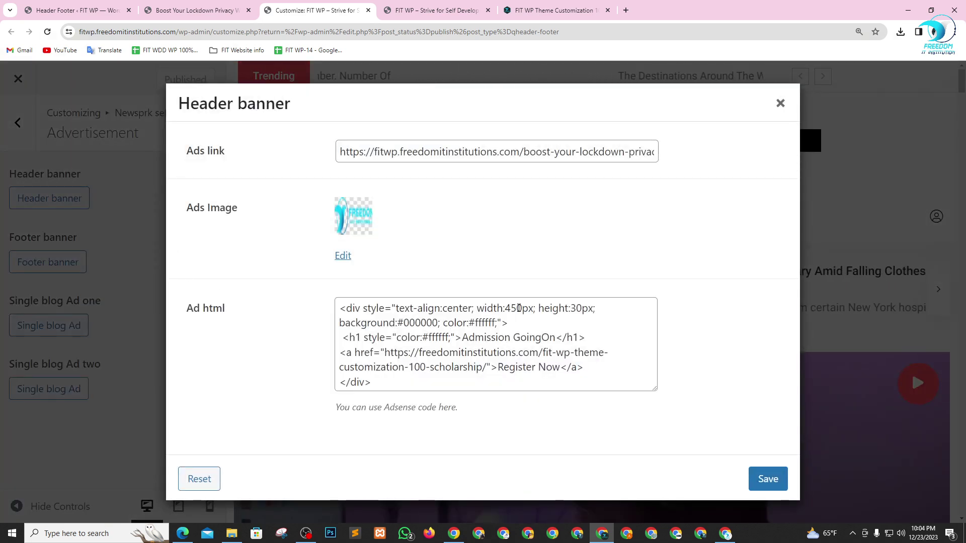
- Move the Register Now link into the heading after 'Admission GoingOn -'
{"action": "left_click", "coordinate": [583, 308]}
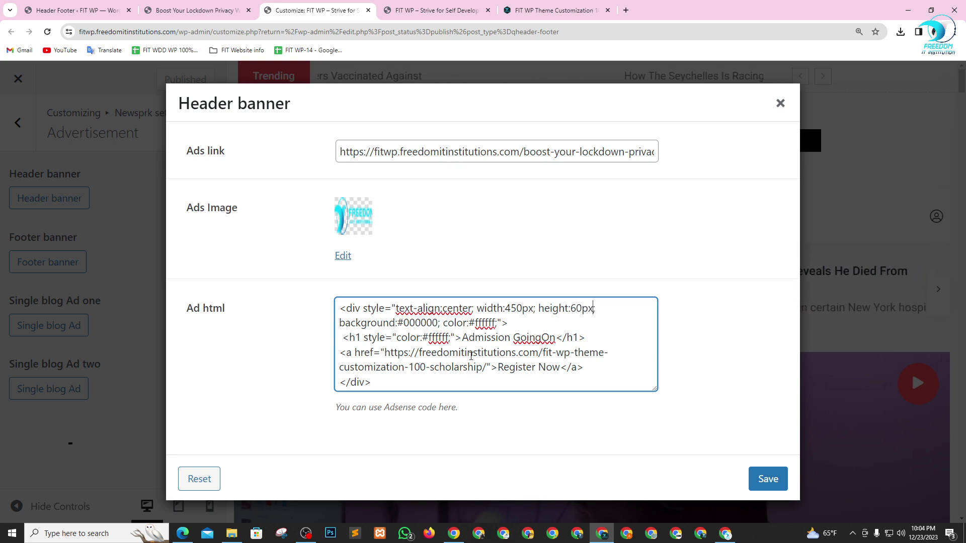
{"action": "left_click_drag", "start_coordinate": [342, 350], "coordinate": [588, 366]}
{"action": "key", "text": "ctrl+c"}
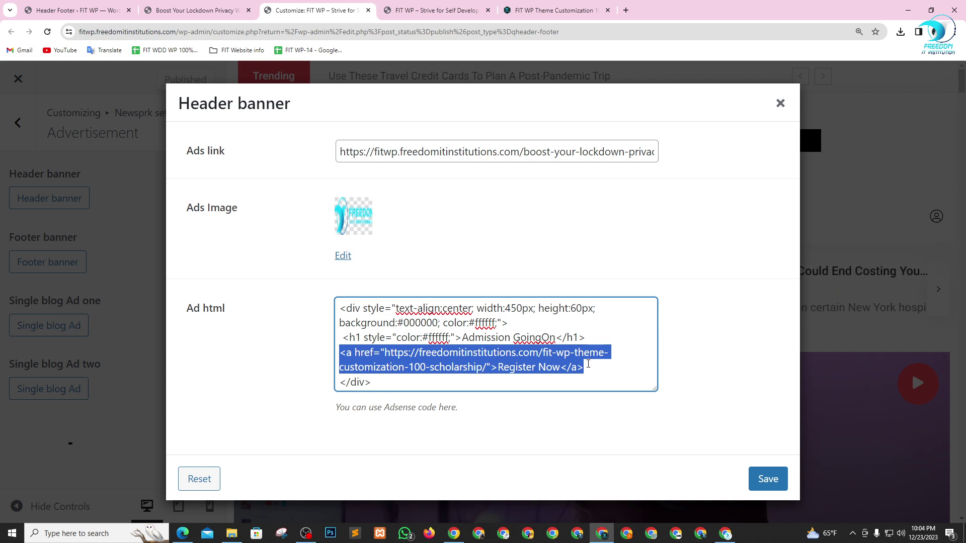
{"action": "key", "text": "BackSpace"}
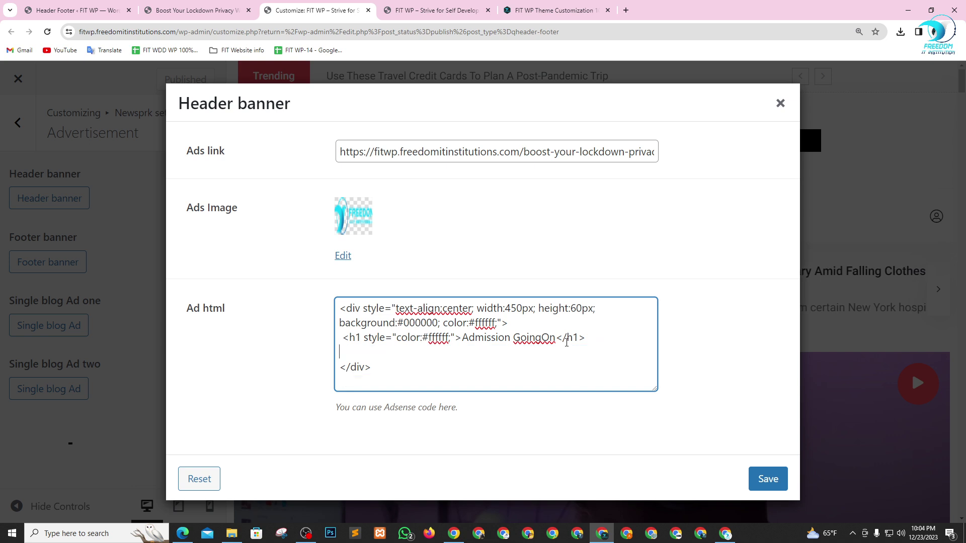
{"action": "left_click", "coordinate": [553, 338]}
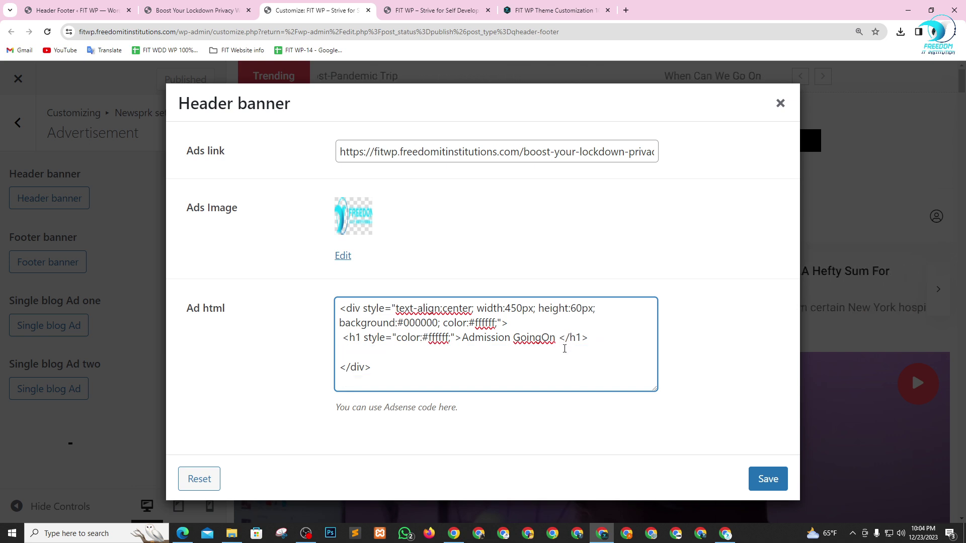
{"action": "type", "text": "-"}
{"action": "key", "text": "ctrl+v"}
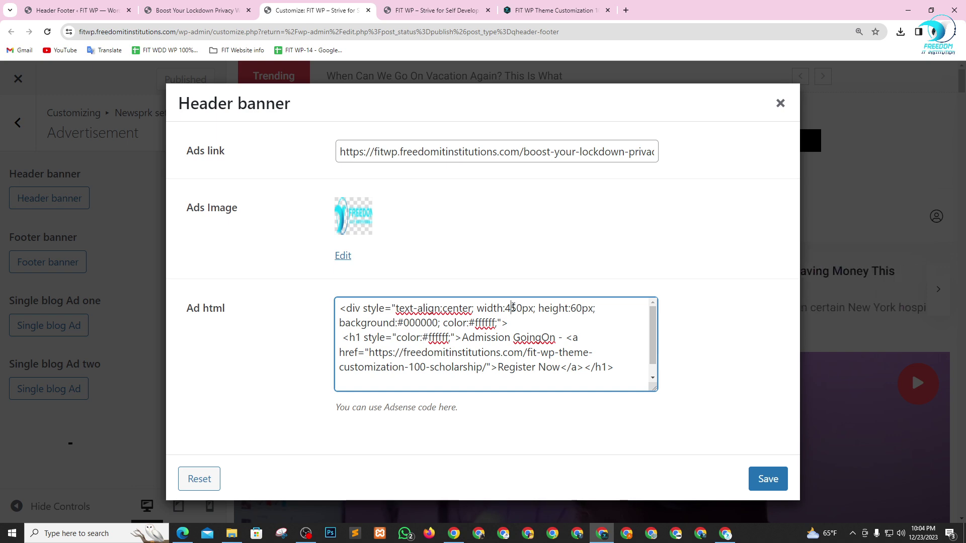
- Set the banner div width to 650px and save it
{"action": "type", "text": "6"}
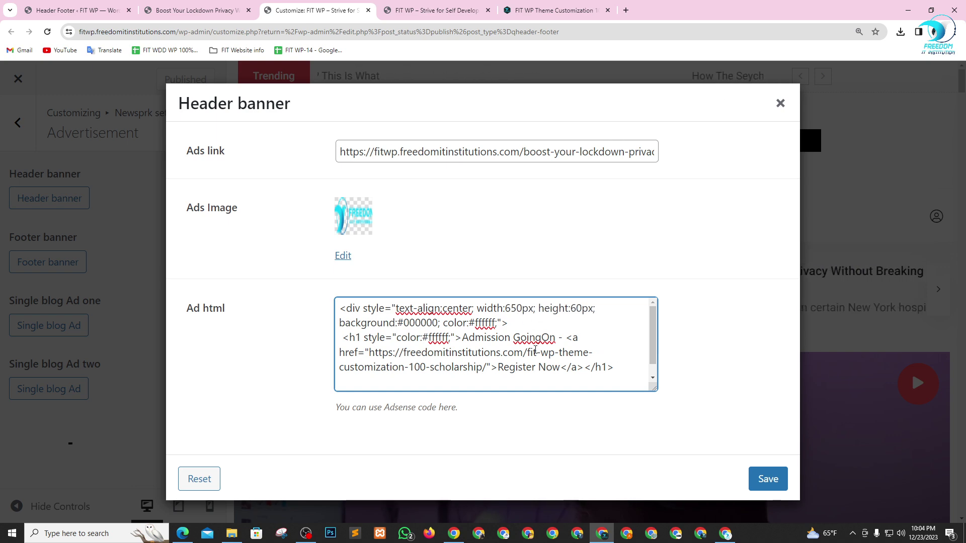
{"action": "left_click", "coordinate": [765, 478]}
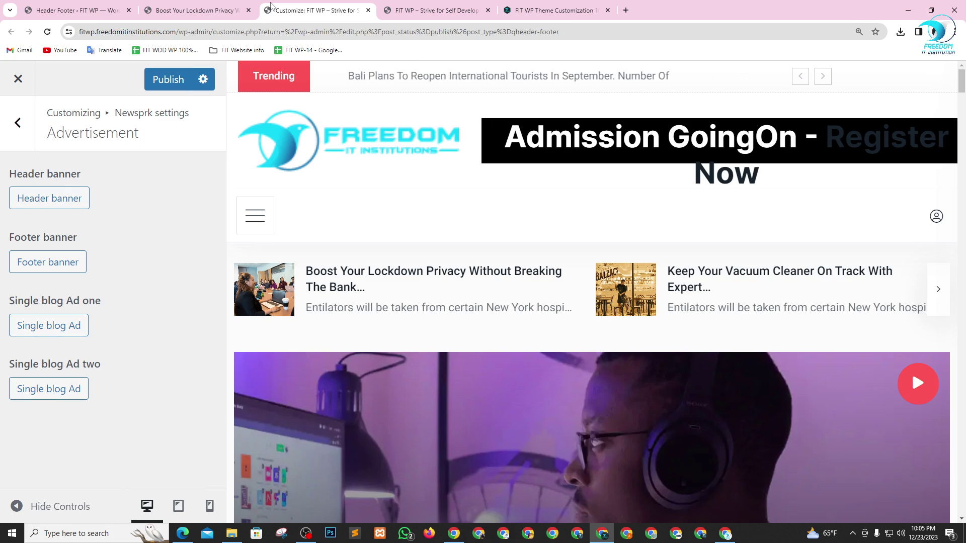
{"action": "left_click", "coordinate": [66, 206]}
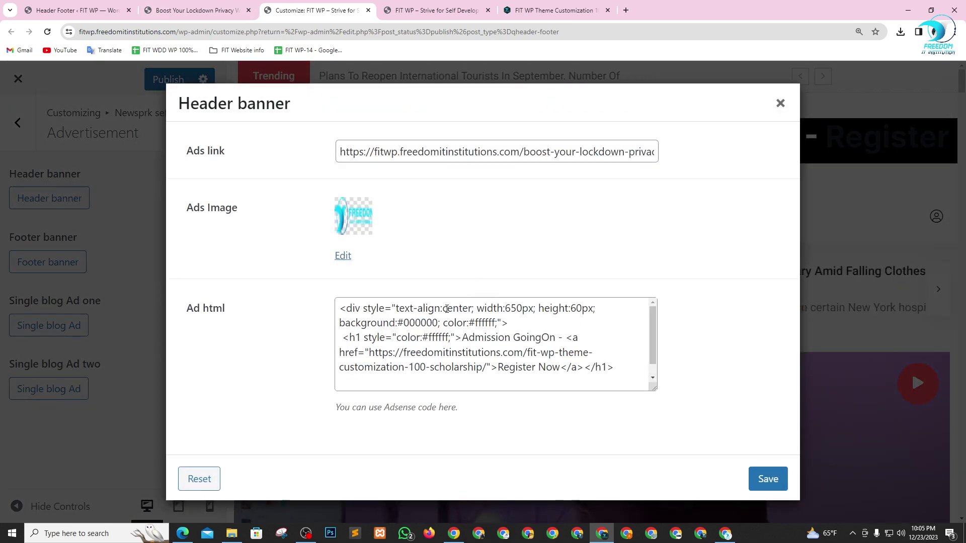
- Change the banner heading from h1 to h3, save, and publish the site
{"action": "left_click", "coordinate": [360, 336]}
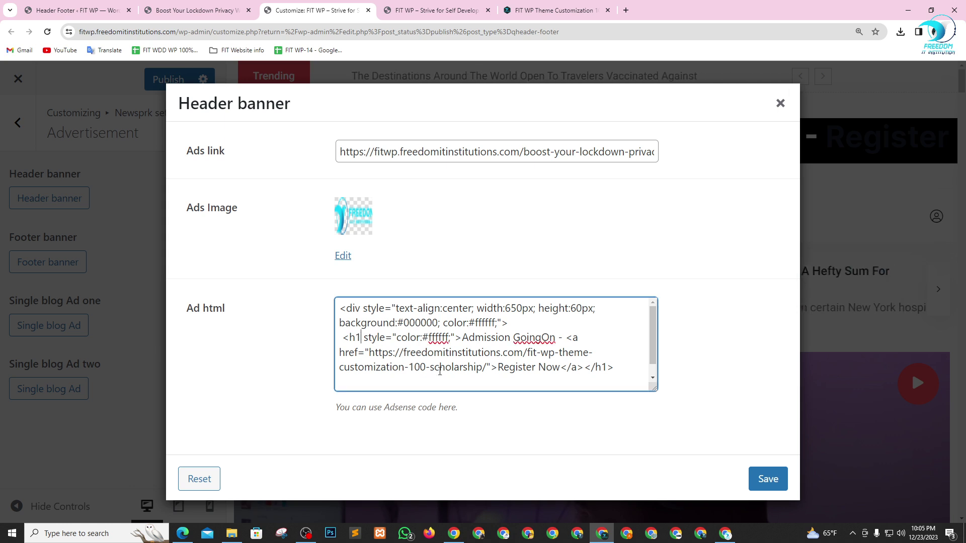
{"action": "key", "text": "BackSpace"}
{"action": "type", "text": "3"}
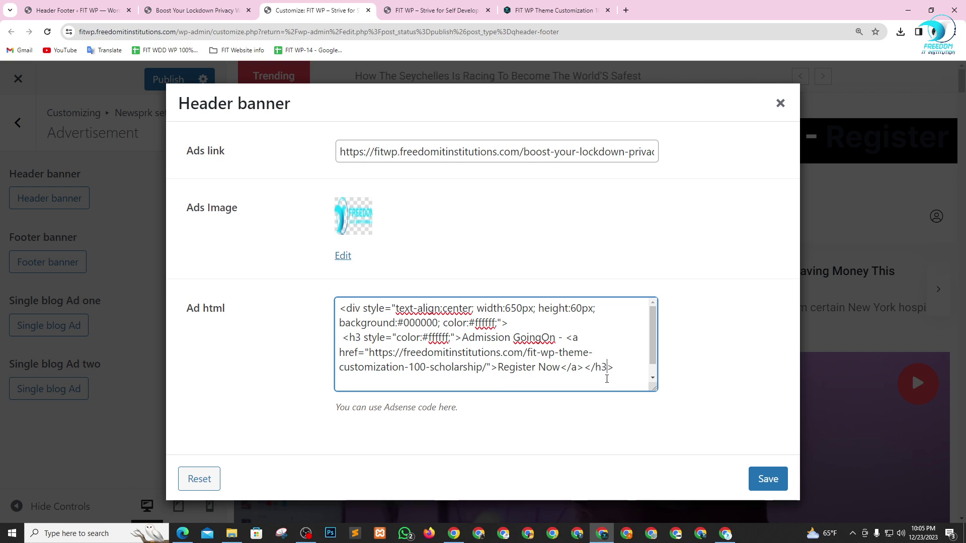
{"action": "left_click", "coordinate": [768, 479]}
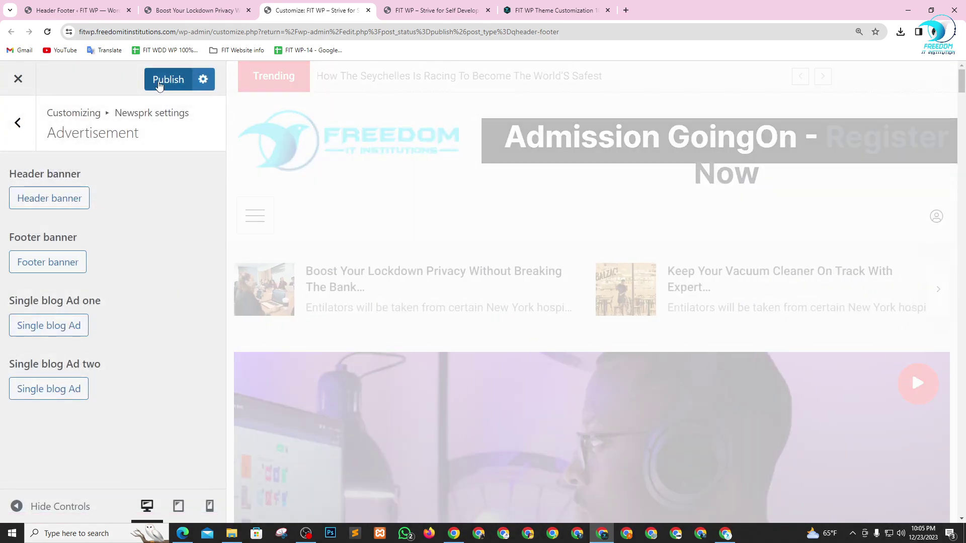
{"action": "left_click", "coordinate": [159, 85]}
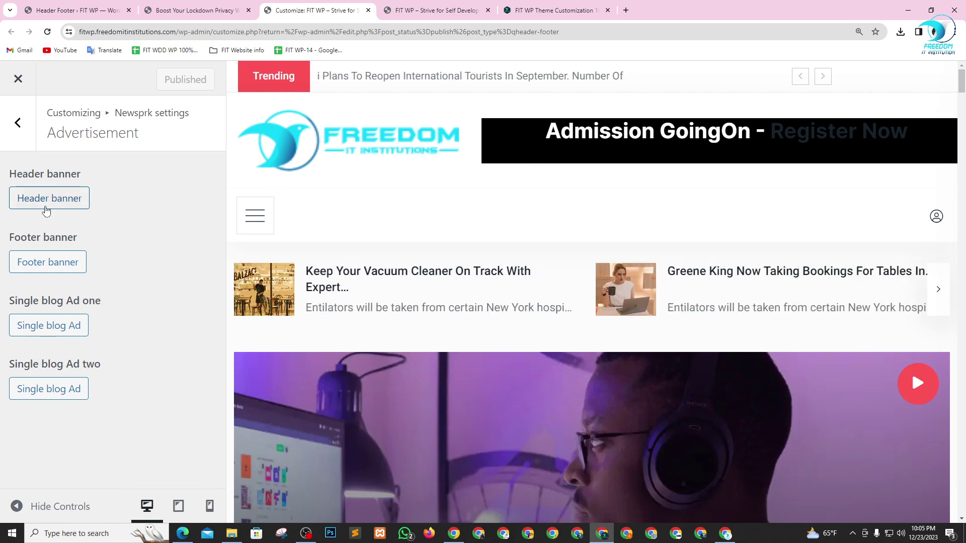
{"action": "left_click", "coordinate": [45, 205]}
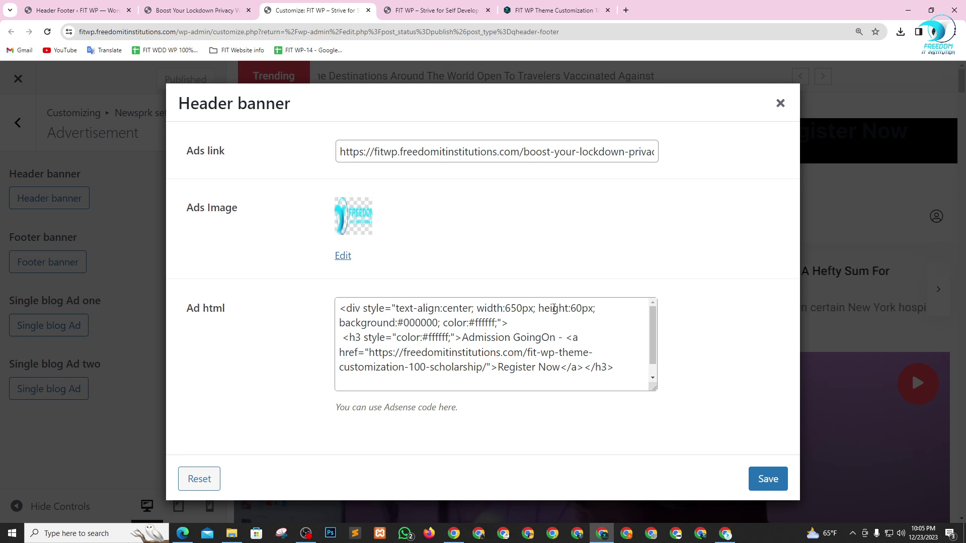
- Set the banner height to 40px and copy the div's style onto the Register Now link
{"action": "left_click", "coordinate": [577, 308]}
{"action": "key", "text": "BackSpace"}
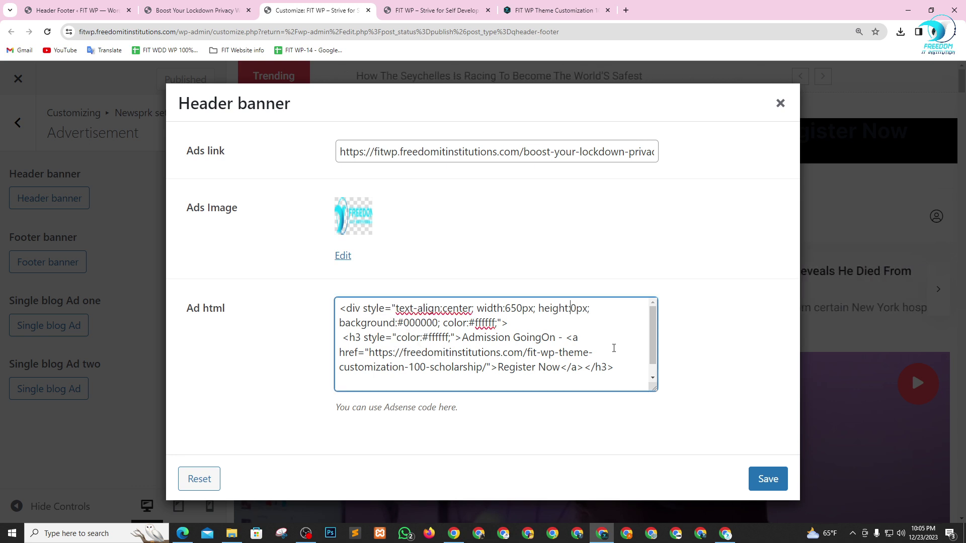
{"action": "type", "text": "4"}
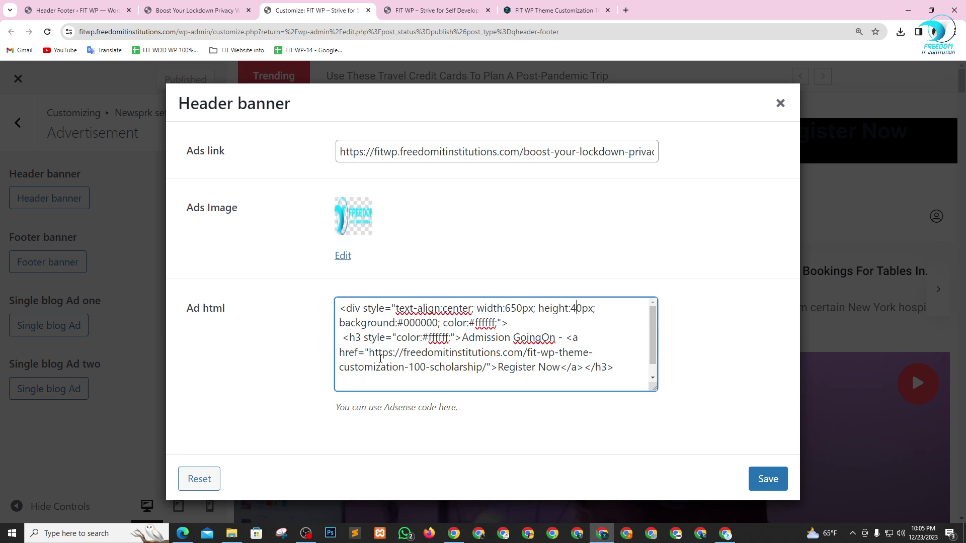
{"action": "left_click", "coordinate": [576, 338]}
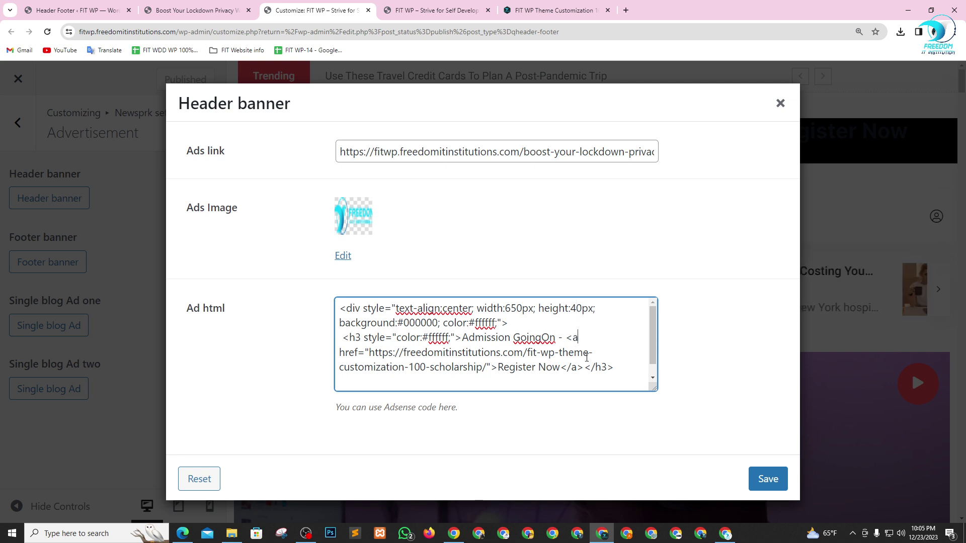
{"action": "left_click_drag", "start_coordinate": [364, 310], "coordinate": [504, 323]}
{"action": "key", "text": "ctrl+c"}
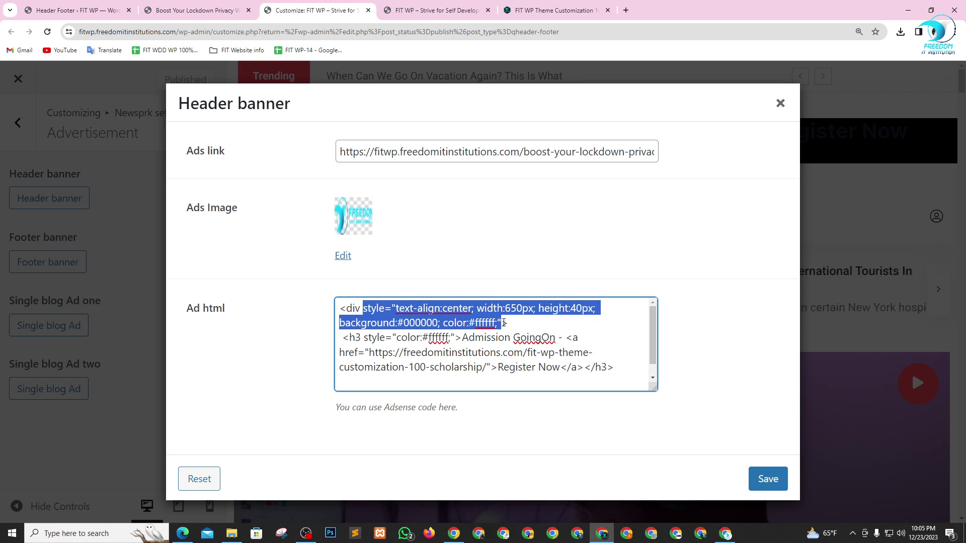
{"action": "left_click", "coordinate": [579, 338]}
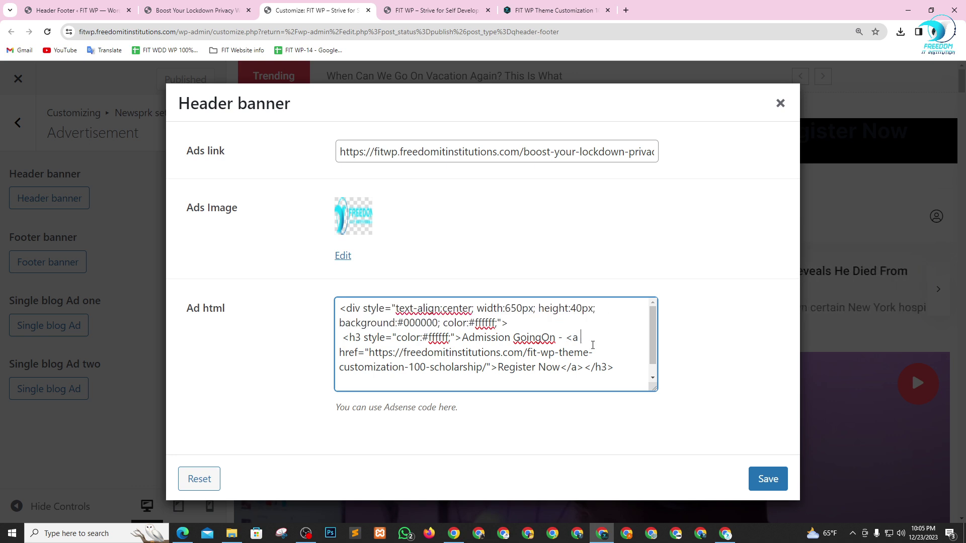
{"action": "key", "text": "ctrl+v"}
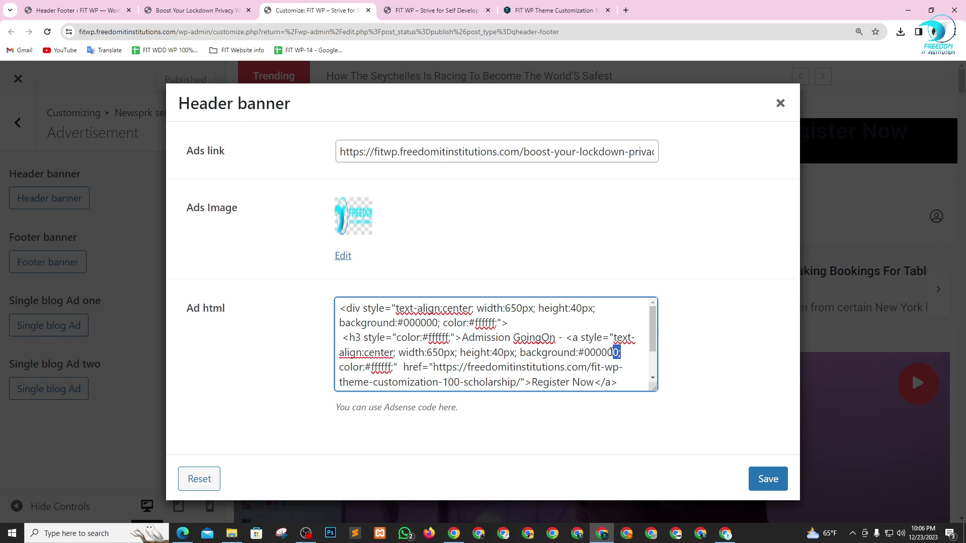
- Trim the link's style to only color:#ffffff and save the banner
{"action": "left_click_drag", "start_coordinate": [623, 353], "coordinate": [402, 351]}
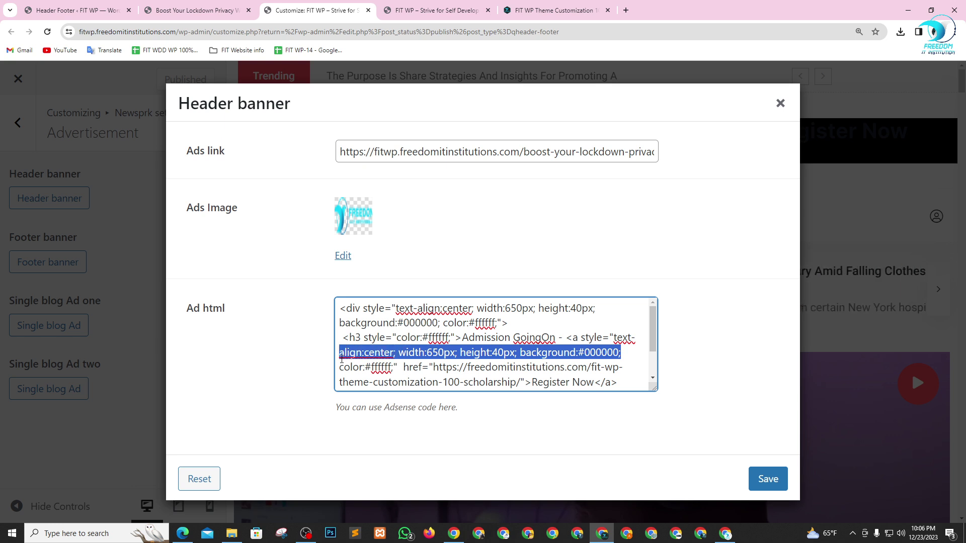
{"action": "key", "text": "BackSpace"}
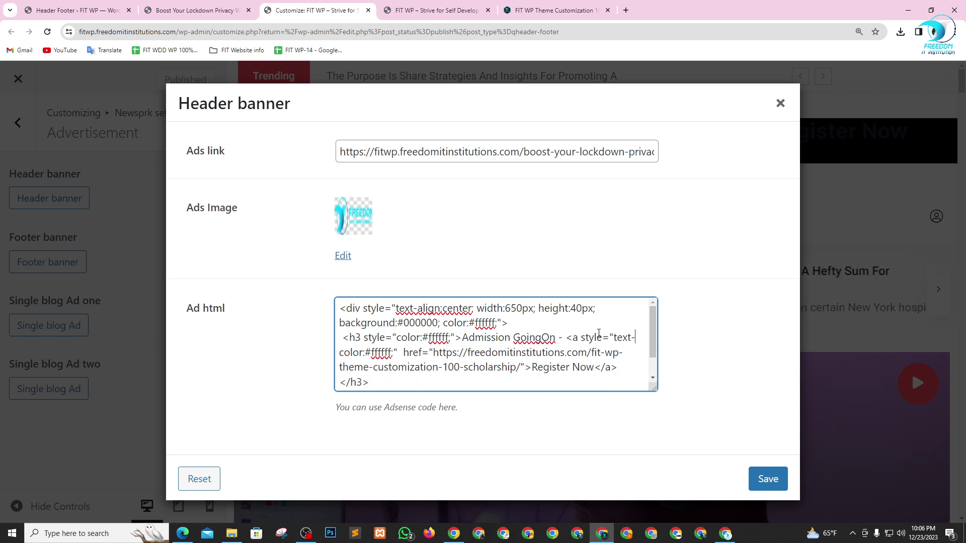
{"action": "key", "text": "ctrl+z"}
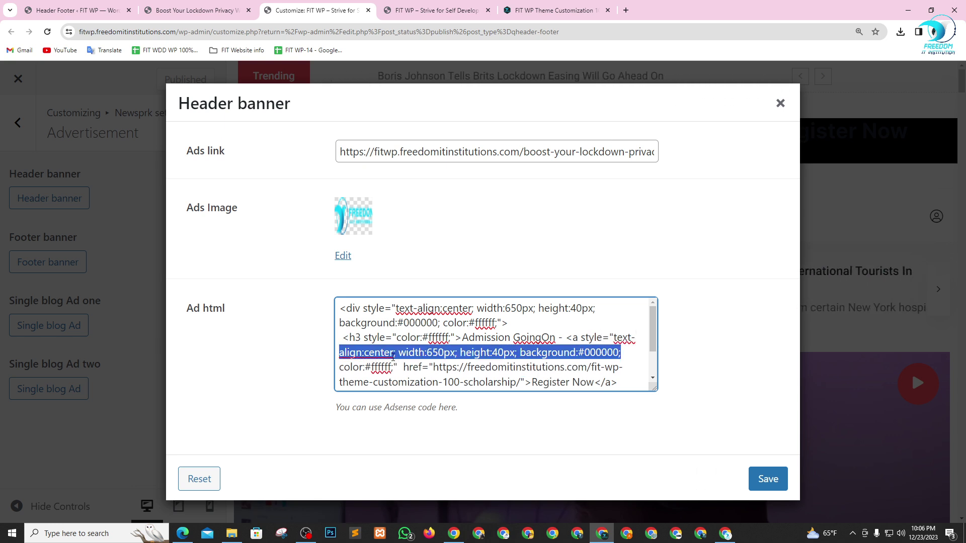
{"action": "left_click", "coordinate": [606, 341]}
{"action": "left_click_drag", "start_coordinate": [613, 337], "coordinate": [619, 351]}
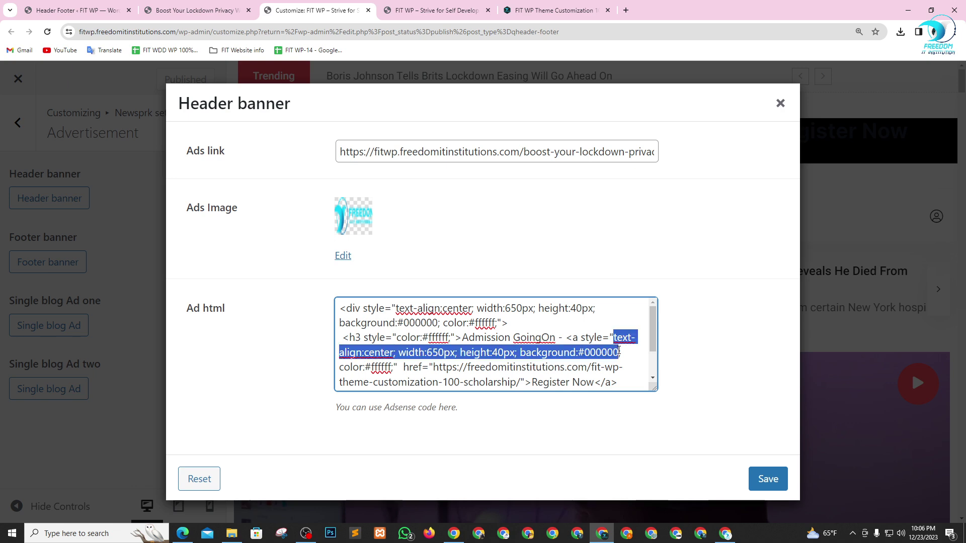
{"action": "key", "text": "BackSpace"}
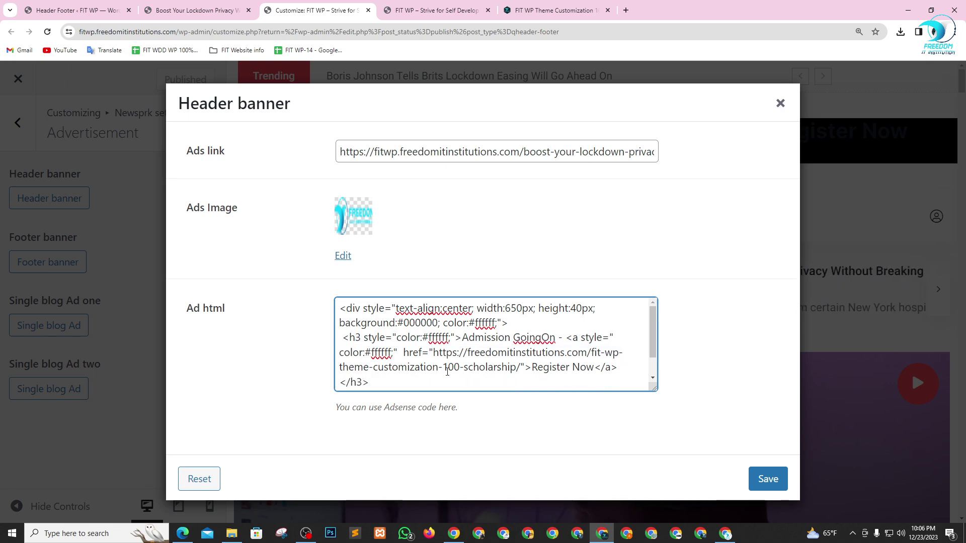
{"action": "left_click", "coordinate": [768, 479]}
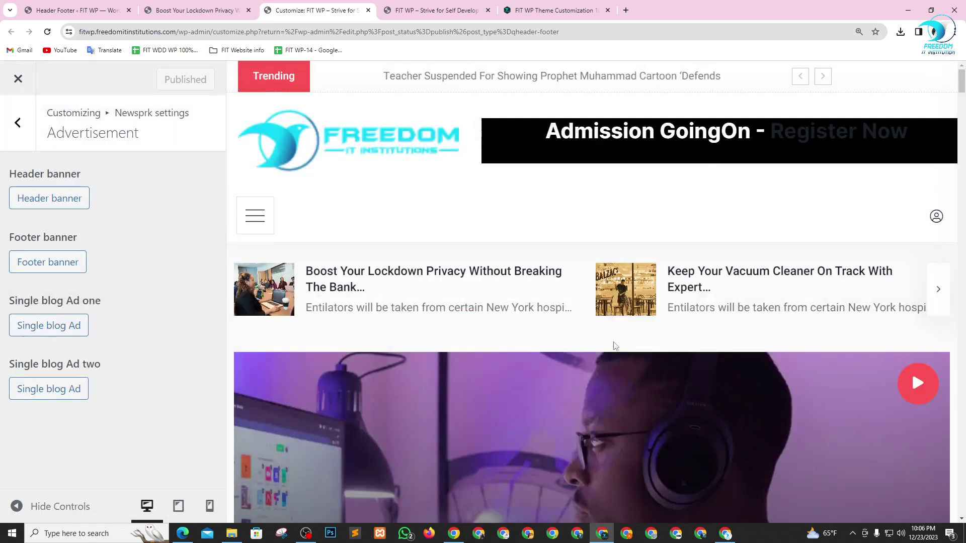
- Change the Register Now link colour from #ffffff to green
{"action": "left_click", "coordinate": [839, 143]}
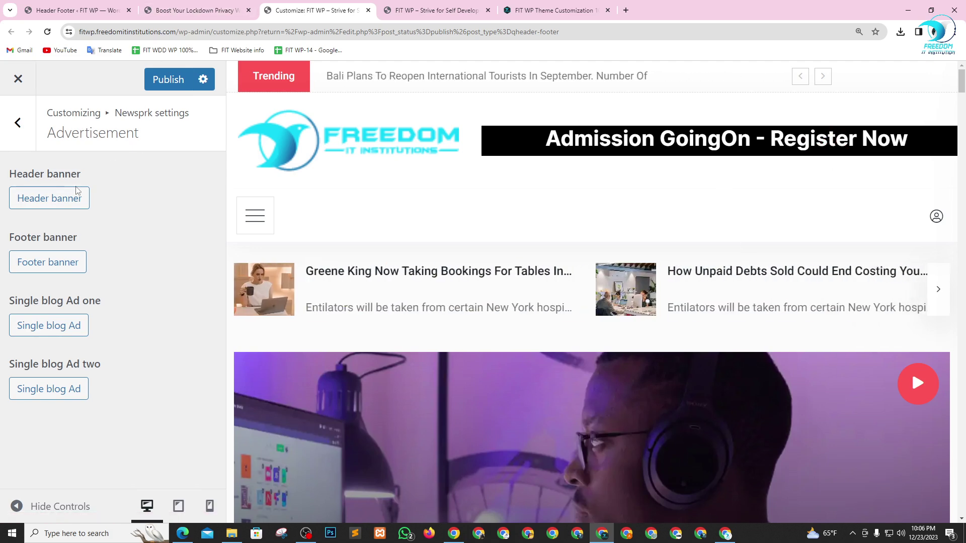
{"action": "left_click", "coordinate": [71, 201]}
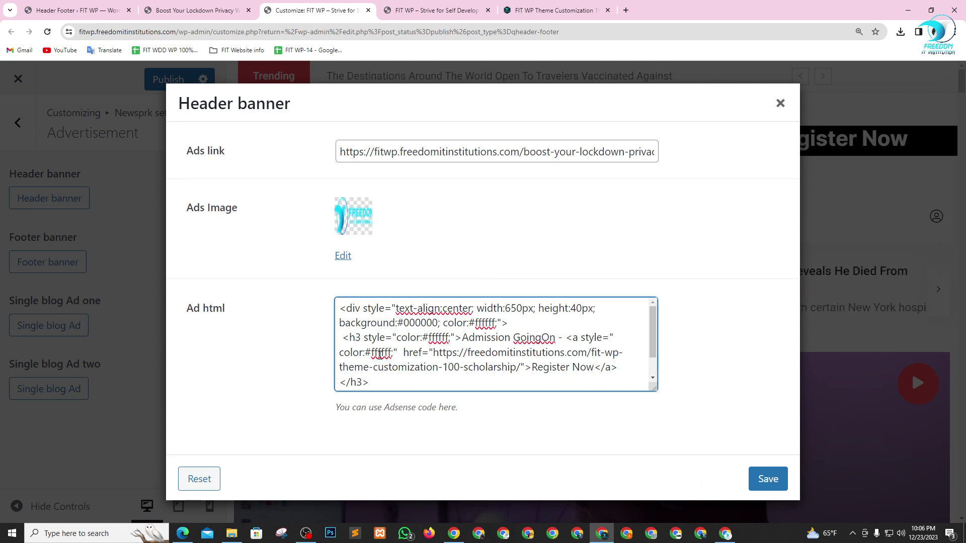
{"action": "double_click", "coordinate": [379, 353]}
{"action": "key", "text": "BackSpace"}
{"action": "key", "text": "BackSpace"}
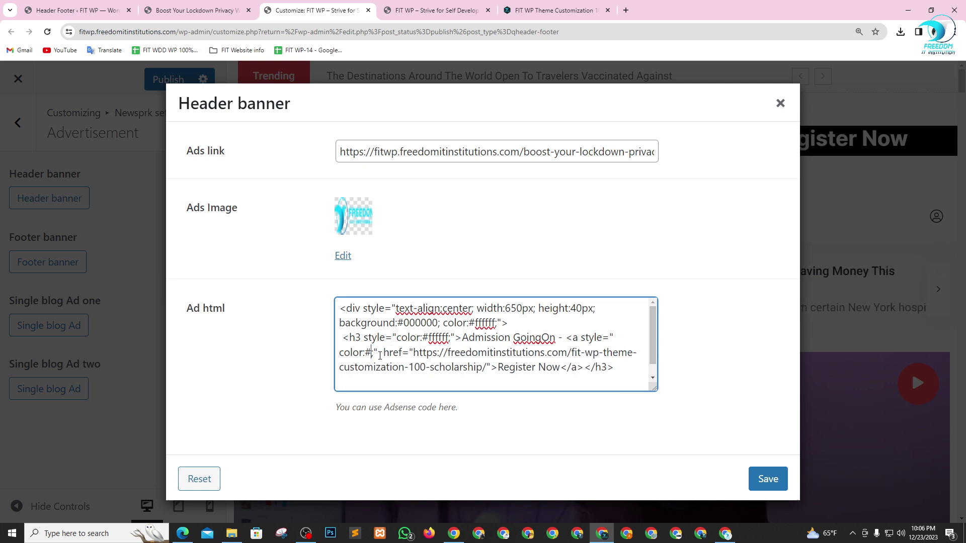
{"action": "type", "text": "gree"}
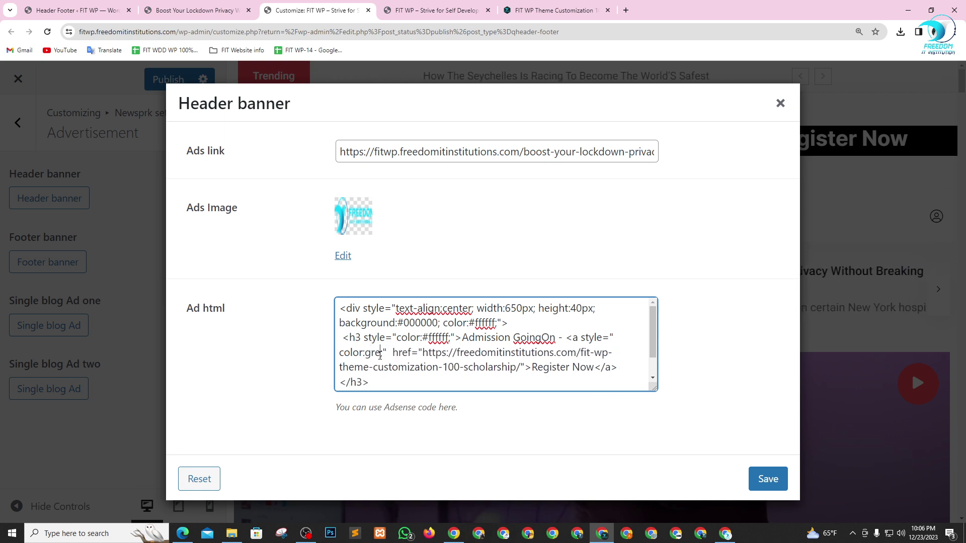
{"action": "type", "text": "n;"}
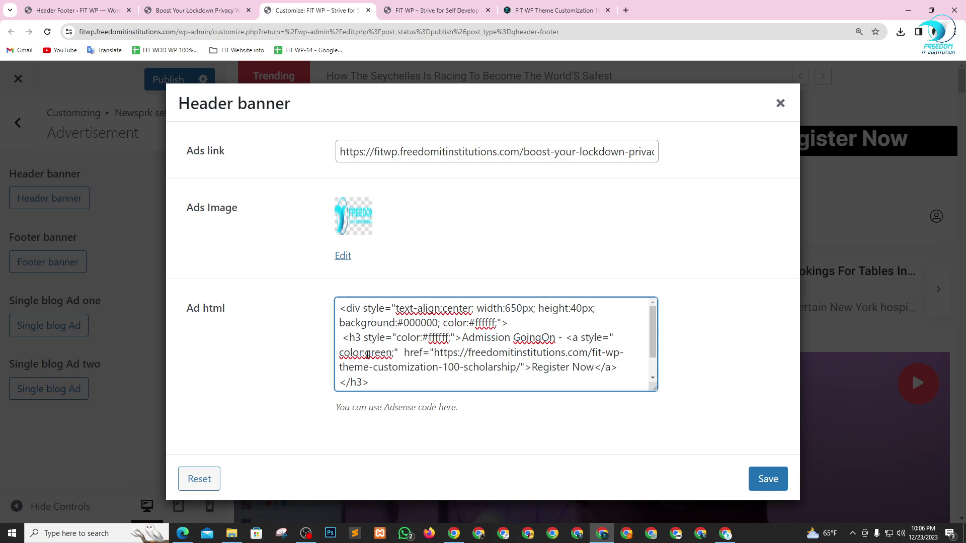
{"action": "left_click", "coordinate": [367, 354]}
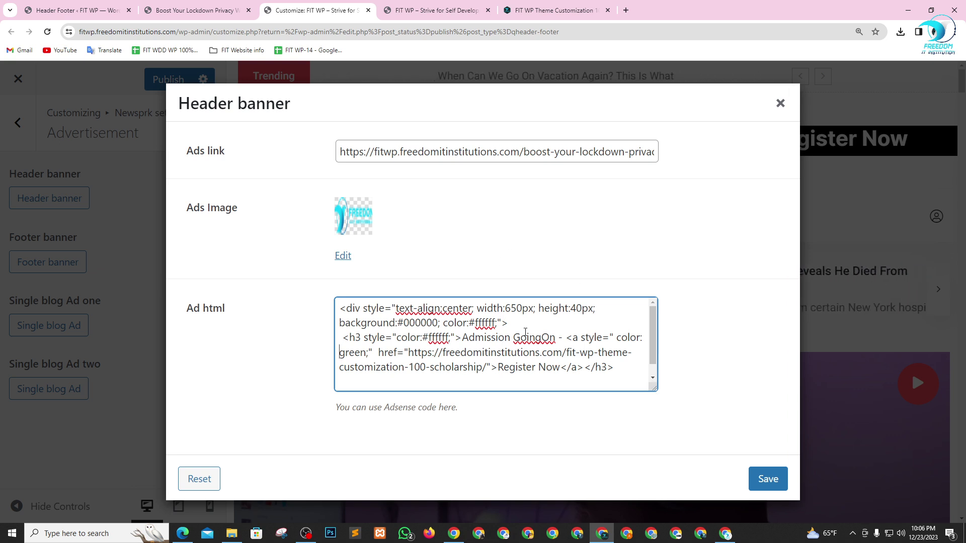
{"action": "left_click_drag", "start_coordinate": [394, 316], "coordinate": [453, 354]}
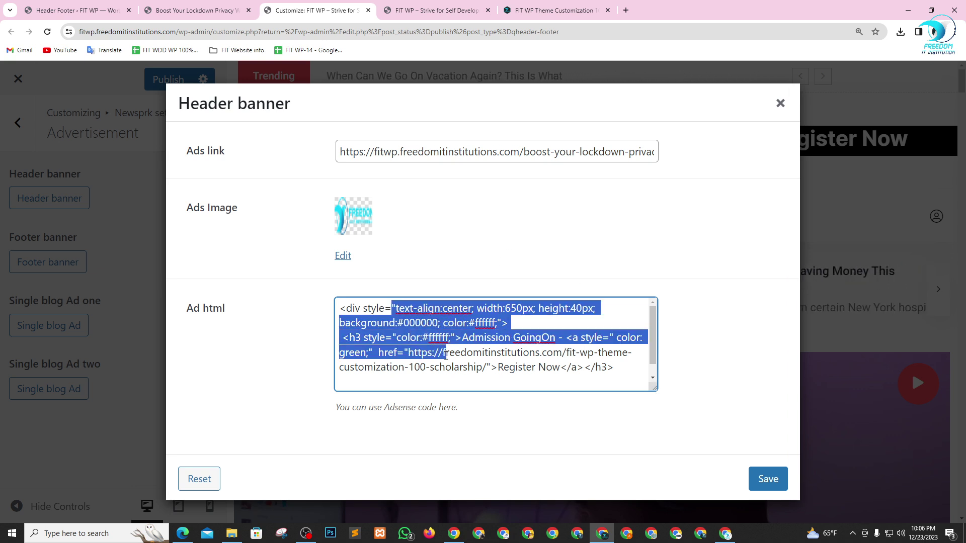
{"action": "left_click", "coordinate": [492, 356]}
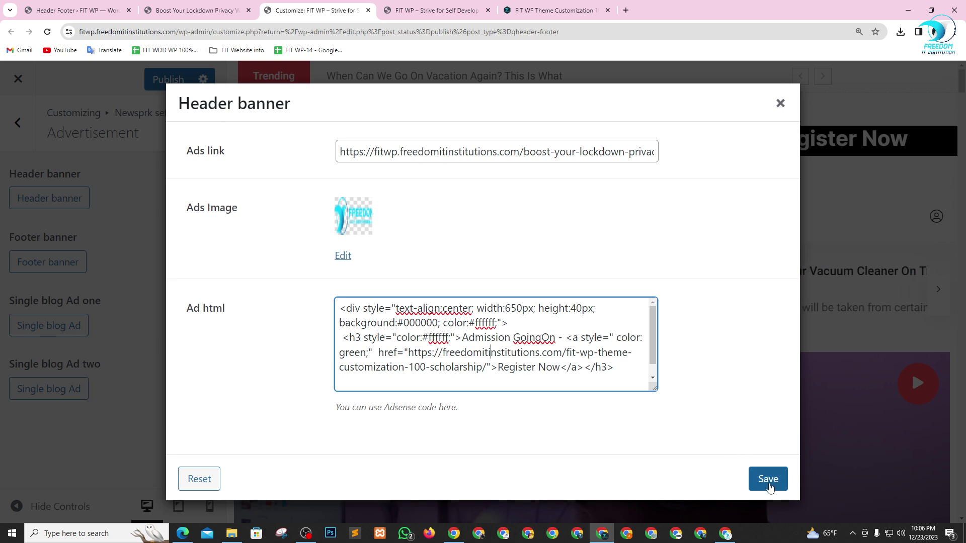
- Narrow the banner div from 650px to 550px and save
{"action": "left_click", "coordinate": [518, 311]}
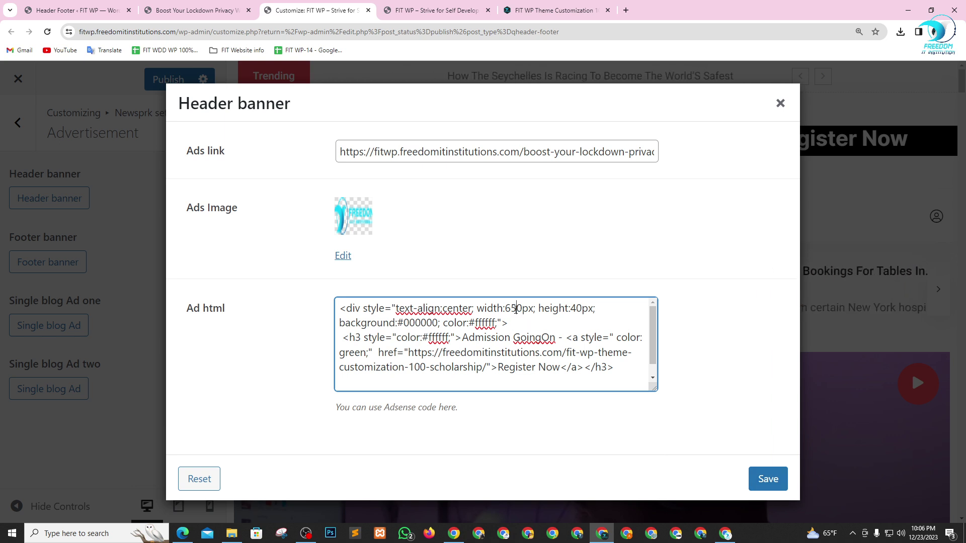
{"action": "key", "text": "BackSpace"}
{"action": "key", "text": "BackSpace"}
{"action": "type", "text": "55"}
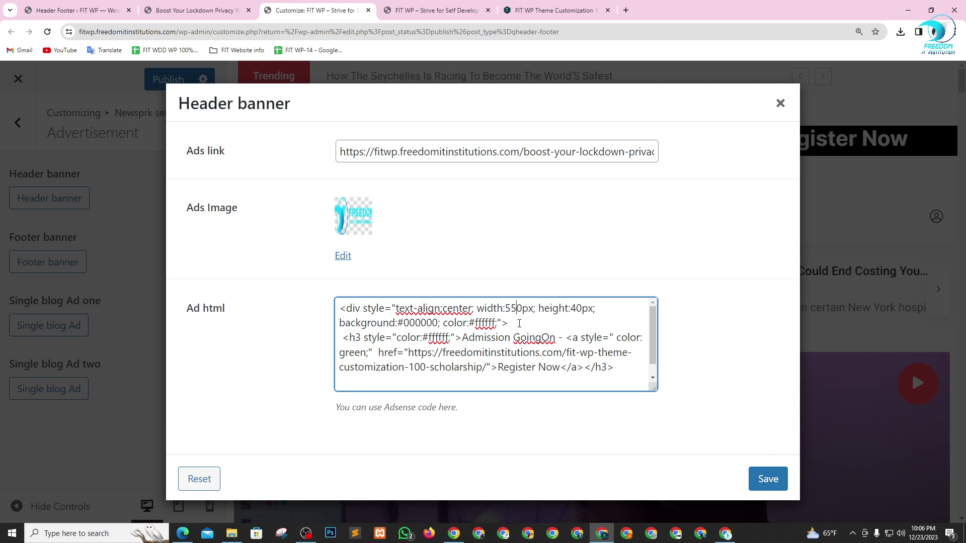
{"action": "left_click", "coordinate": [766, 478]}
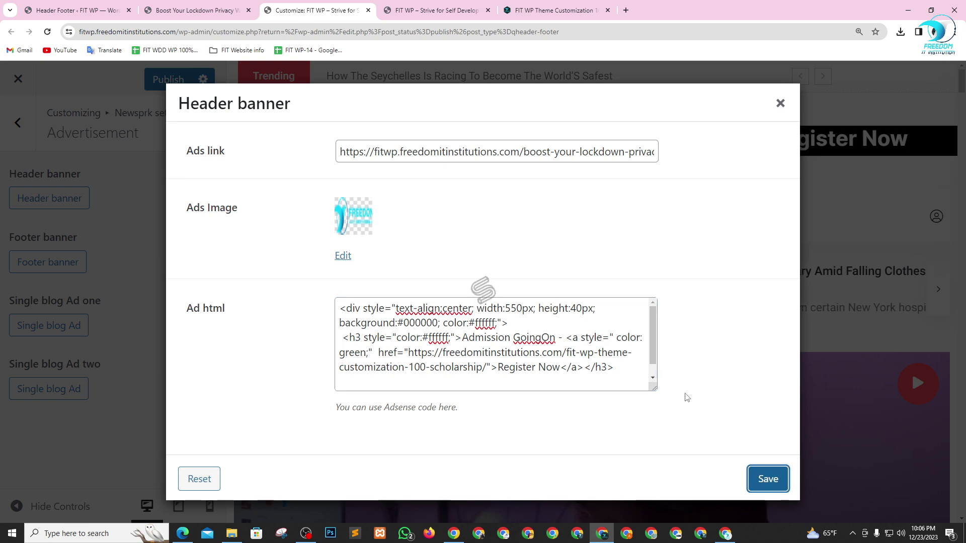
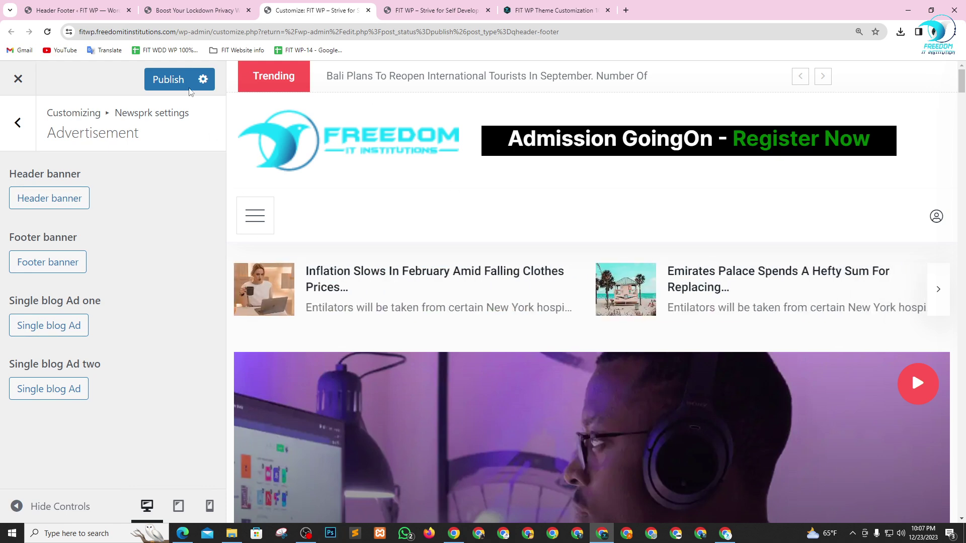
- Switch to the live FIT WP site tab and check another Chrome window from the taskbar
{"action": "left_click", "coordinate": [430, 10]}
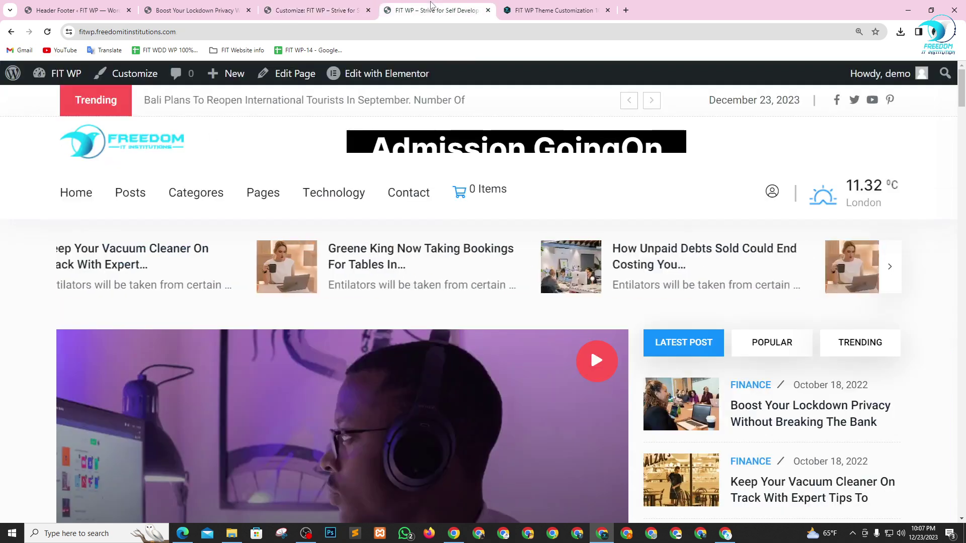
{"action": "left_click", "coordinate": [130, 33]}
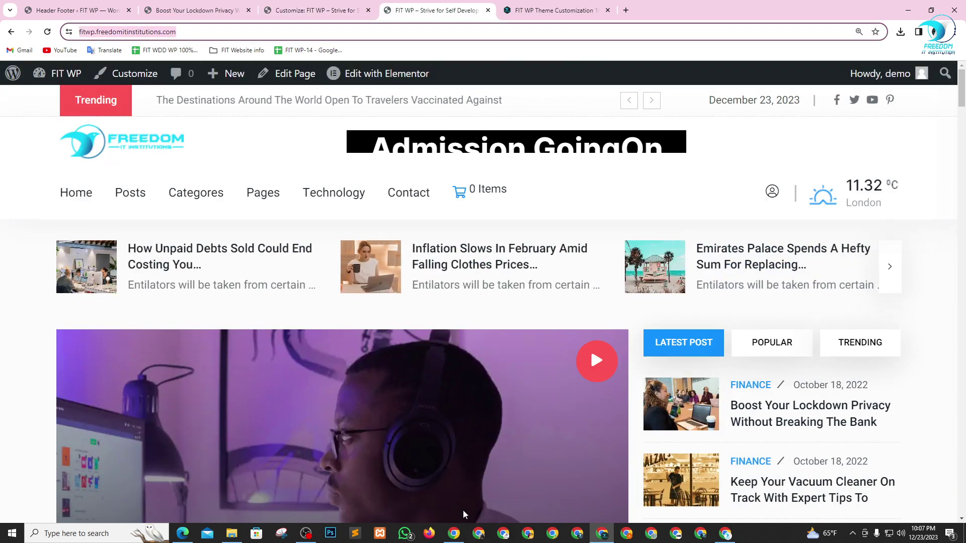
{"action": "left_click", "coordinate": [574, 535]}
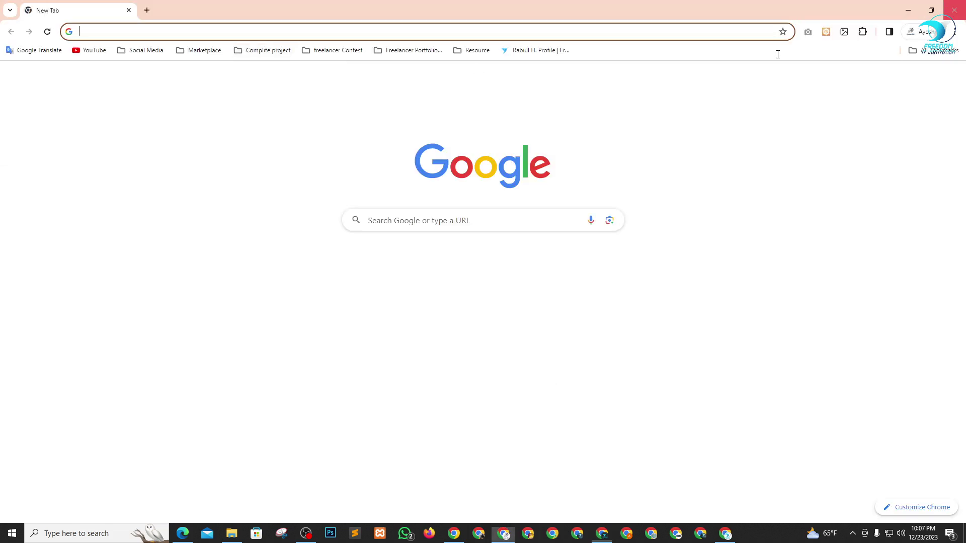
{"action": "left_click", "coordinate": [451, 536]}
- Bring the Google Meet presenting window forward, then restore the FIT WP site window
{"action": "mouse_move", "coordinate": [450, 540]}
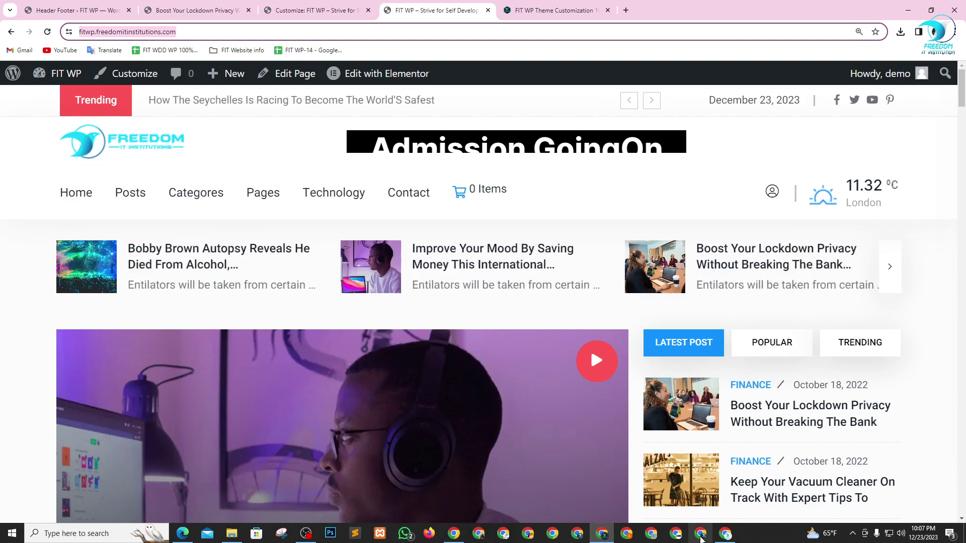
{"action": "mouse_move", "coordinate": [726, 539]}
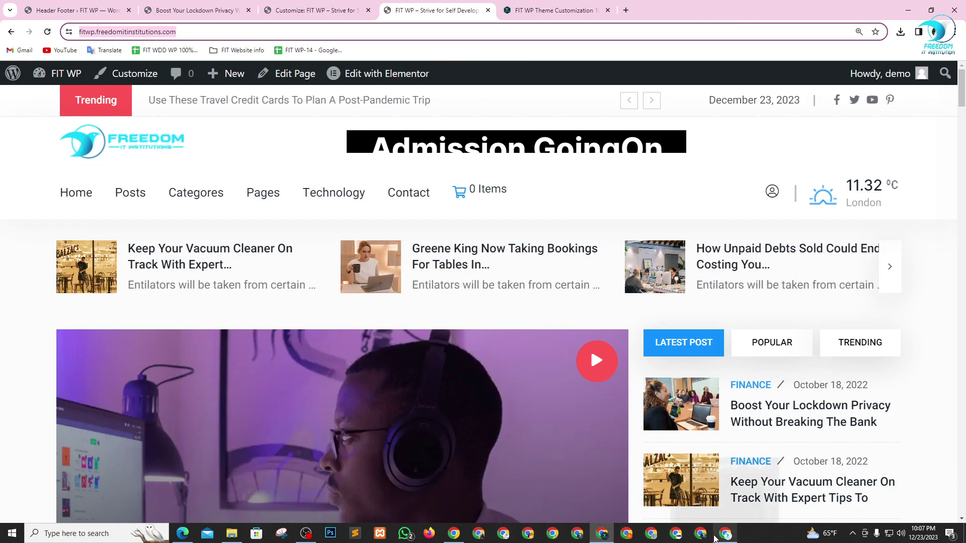
{"action": "left_click", "coordinate": [604, 535]}
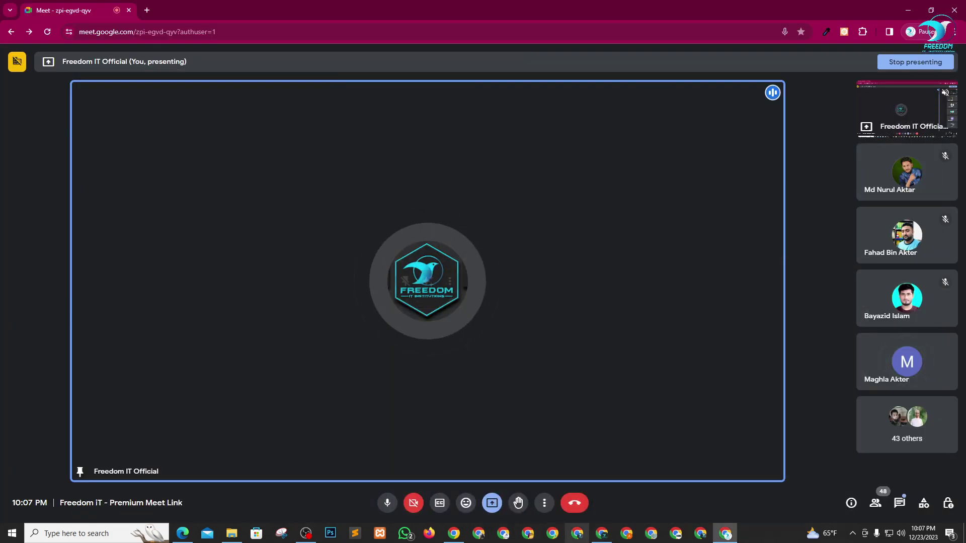
{"action": "left_click", "coordinate": [602, 535]}
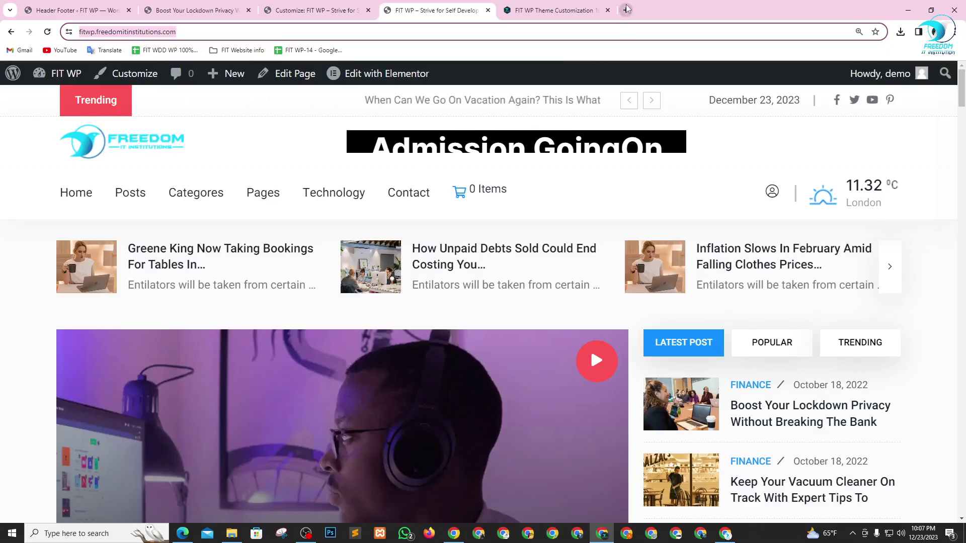
{"action": "key", "text": "ctrl+t"}
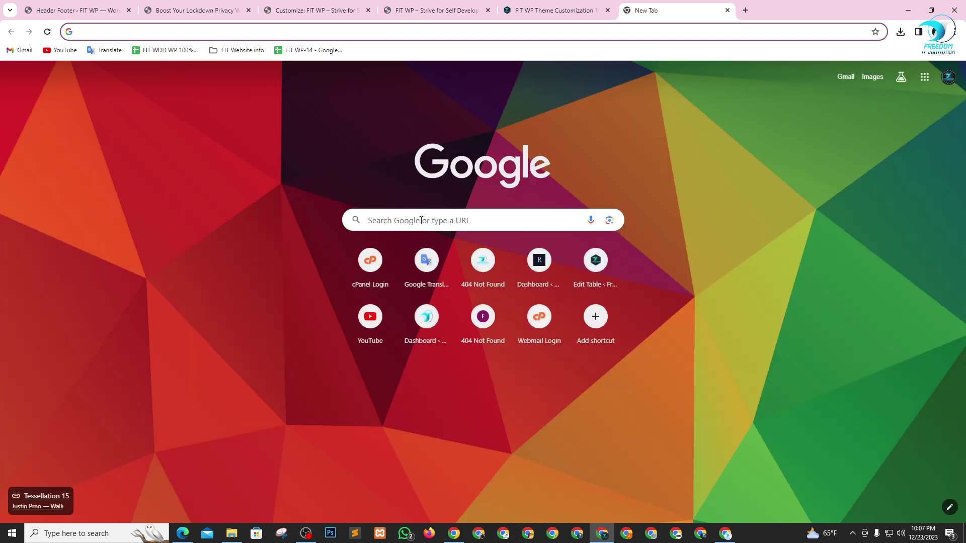
- Search Google for 'color picker' and browse the results to the Color Picker for Chrome link
{"action": "left_click", "coordinate": [421, 221]}
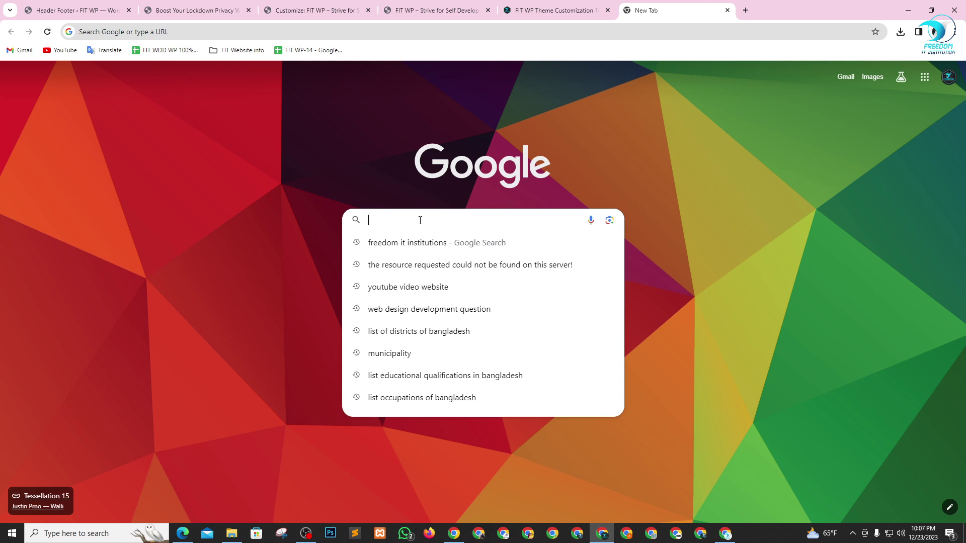
{"action": "type", "text": "colo"}
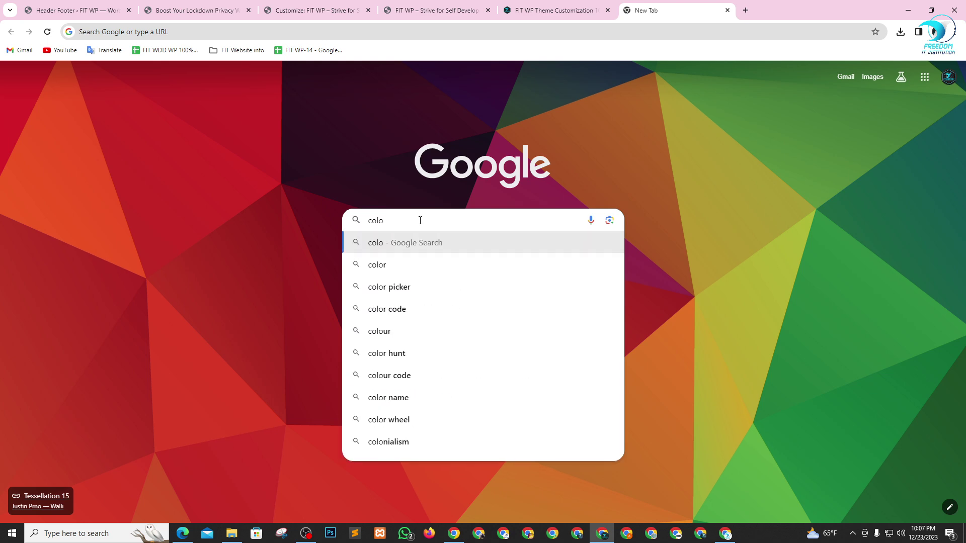
{"action": "key", "text": "Down"}
{"action": "key", "text": "Down"}
{"action": "key", "text": "Return"}
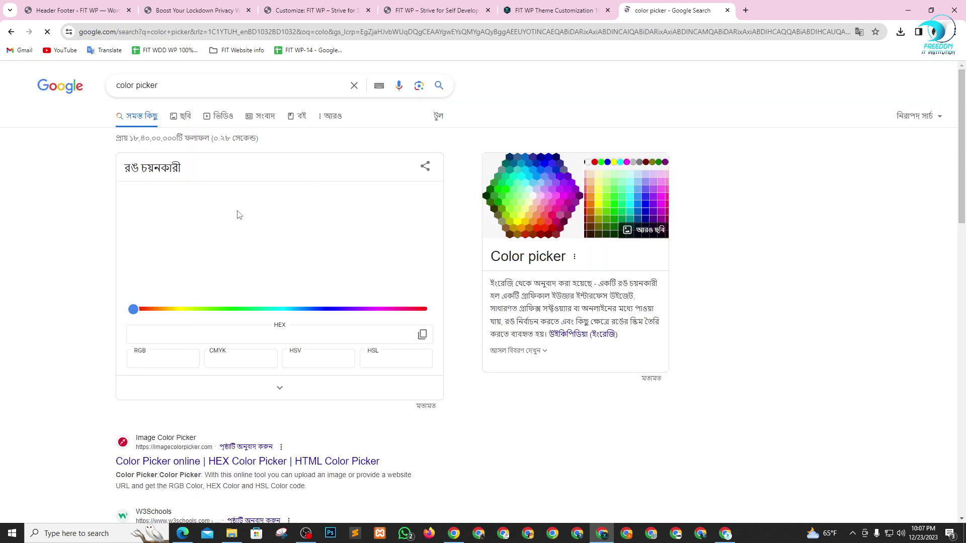
{"action": "scroll", "coordinate": [239, 215], "scroll_direction": "down", "scroll_amount": 11}
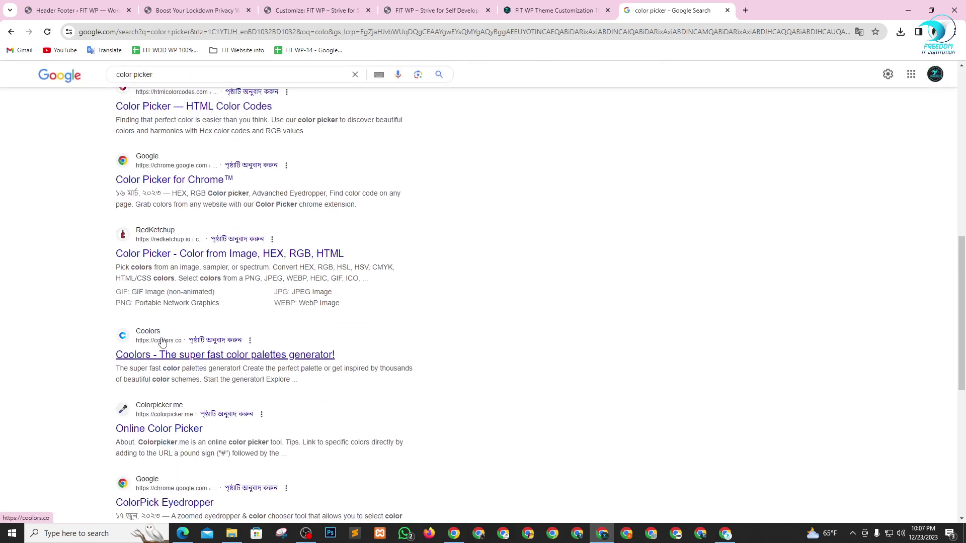
{"action": "scroll", "coordinate": [187, 430], "scroll_direction": "down", "scroll_amount": 3}
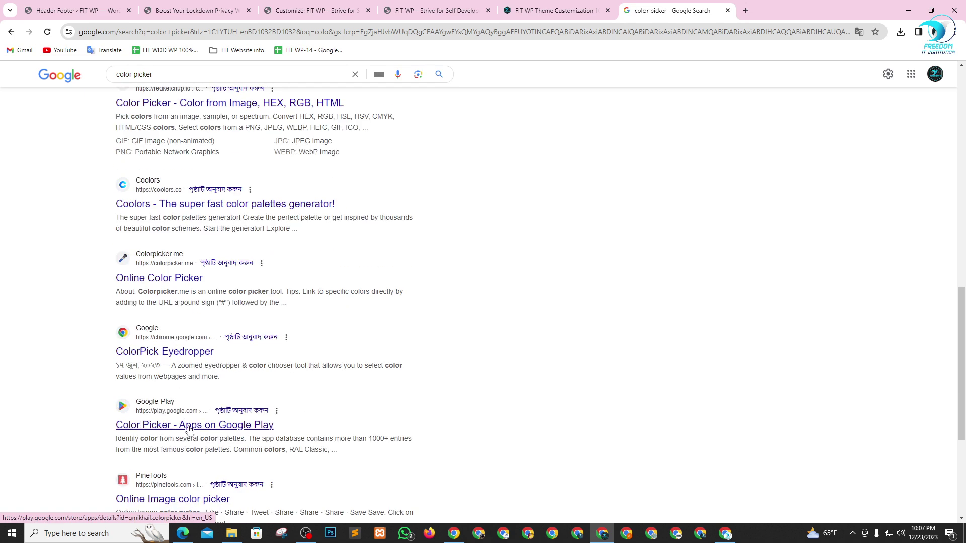
{"action": "scroll", "coordinate": [227, 395], "scroll_direction": "up", "scroll_amount": 4}
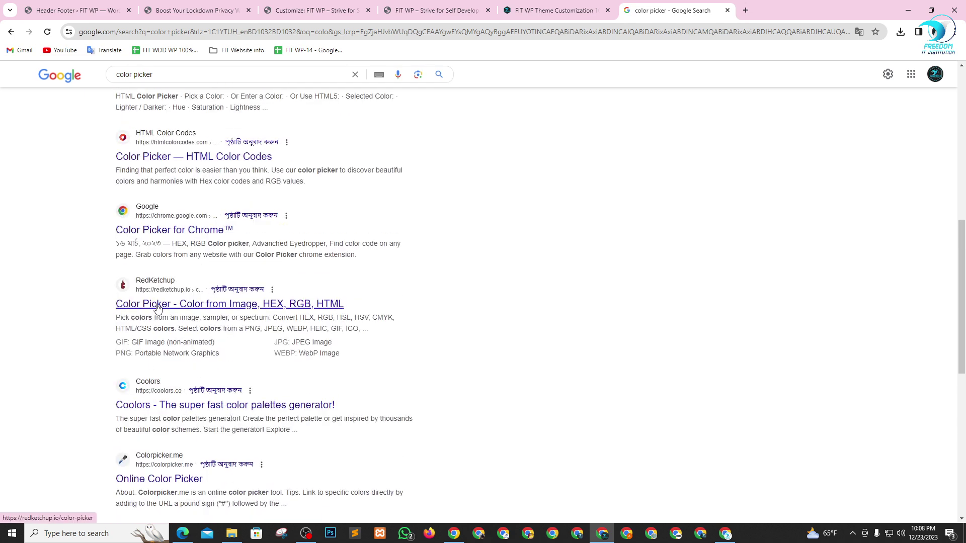
{"action": "scroll", "coordinate": [181, 234], "scroll_direction": "down", "scroll_amount": 1}
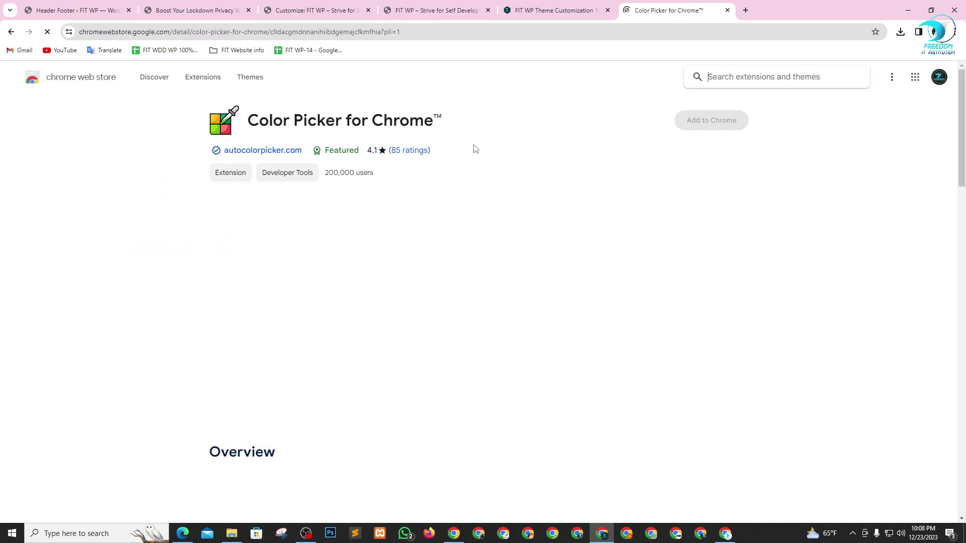
- Search the Chrome Web Store for 'color picker' extensions
{"action": "left_click", "coordinate": [64, 78]}
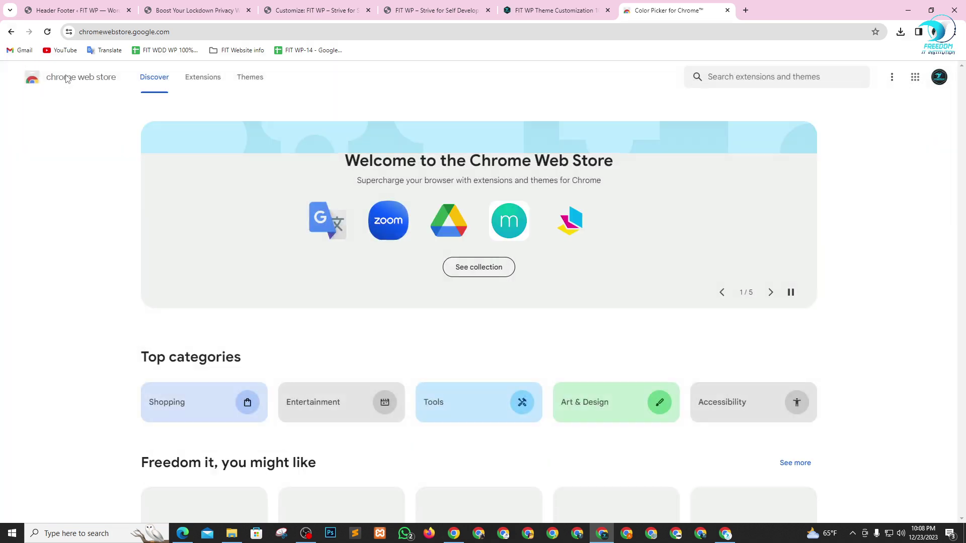
{"action": "left_click", "coordinate": [729, 79]}
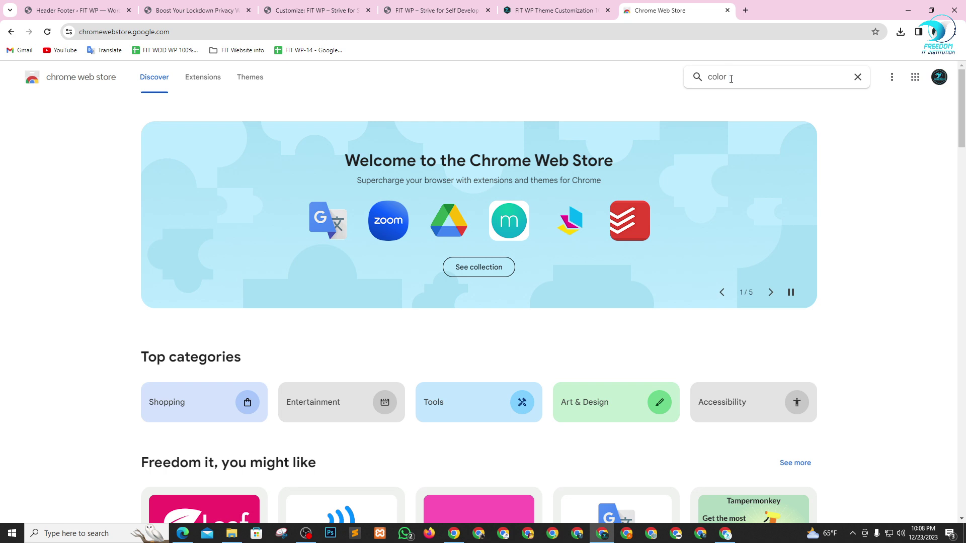
{"action": "type", "text": "color picker"}
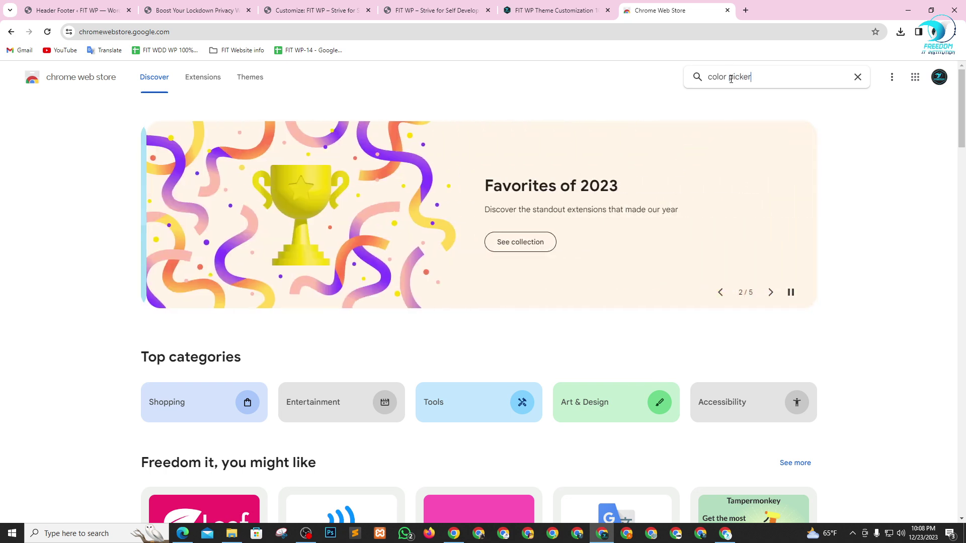
{"action": "key", "text": "Return"}
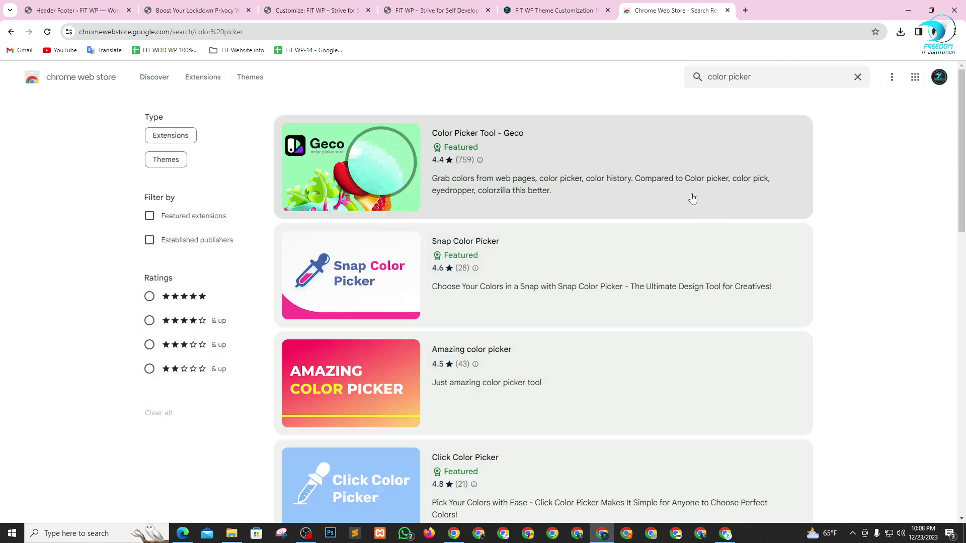
{"action": "scroll", "coordinate": [452, 307], "scroll_direction": "down", "scroll_amount": 4}
{"action": "scroll", "coordinate": [415, 307], "scroll_direction": "down", "scroll_amount": 7}
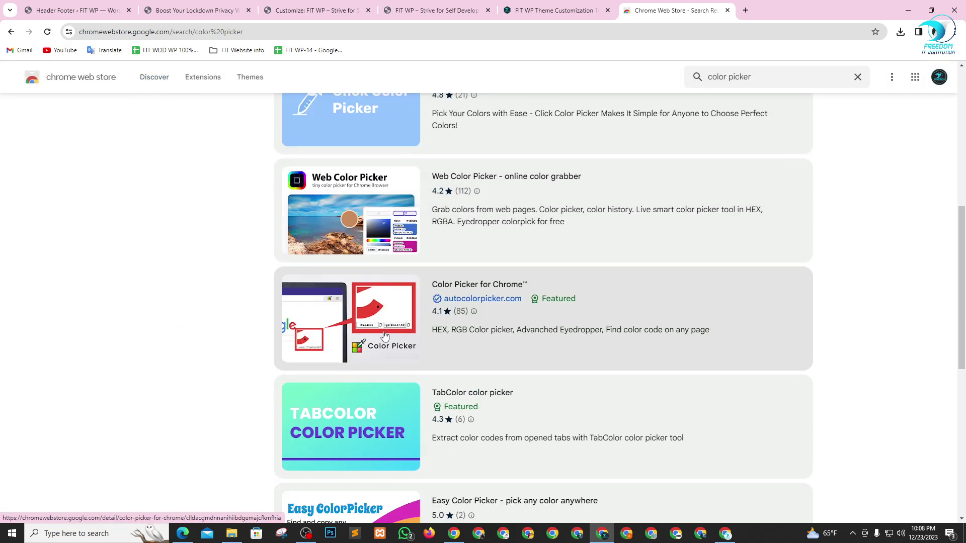
{"action": "scroll", "coordinate": [518, 160], "scroll_direction": "down", "scroll_amount": 5}
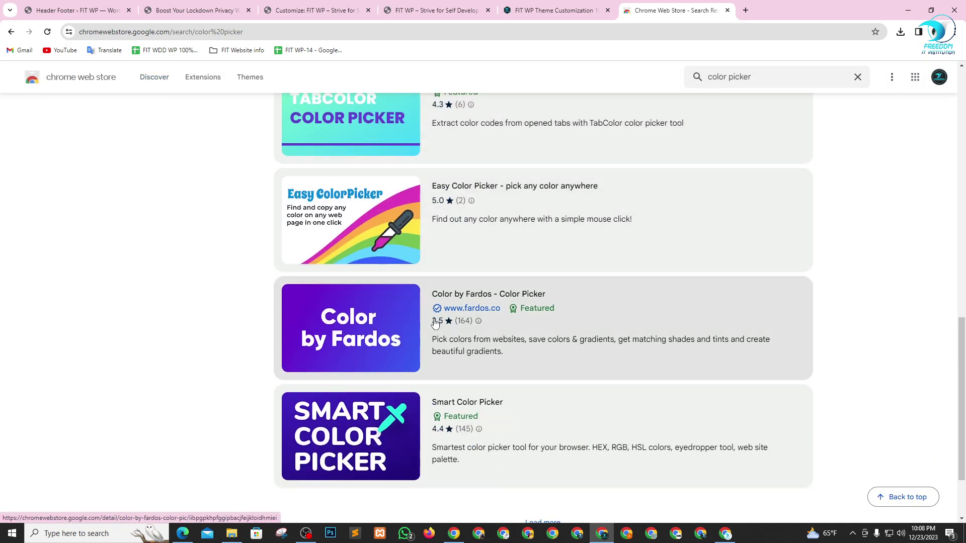
{"action": "scroll", "coordinate": [419, 388], "scroll_direction": "up", "scroll_amount": 15}
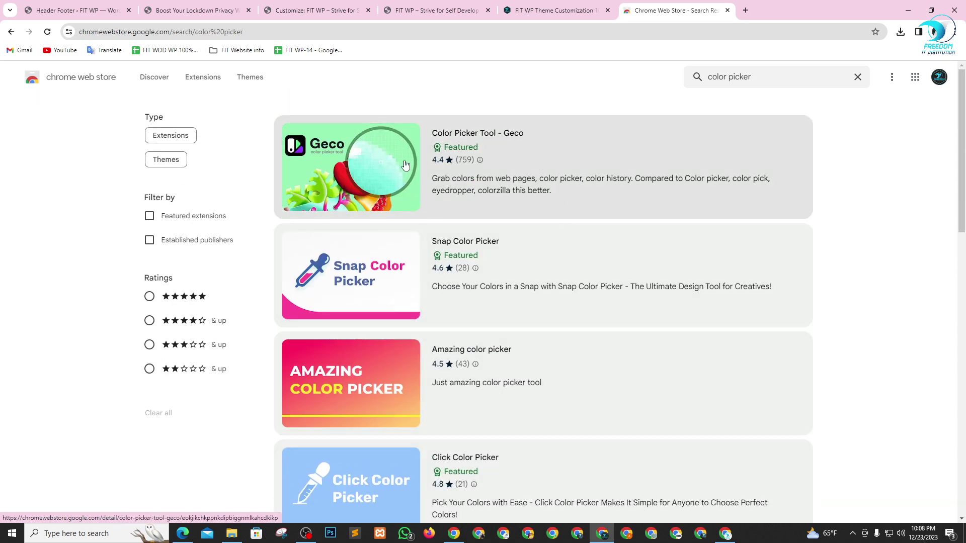
- Install the Color Picker Tool - Geco extension and pin it to the toolbar
{"action": "left_click", "coordinate": [386, 173]}
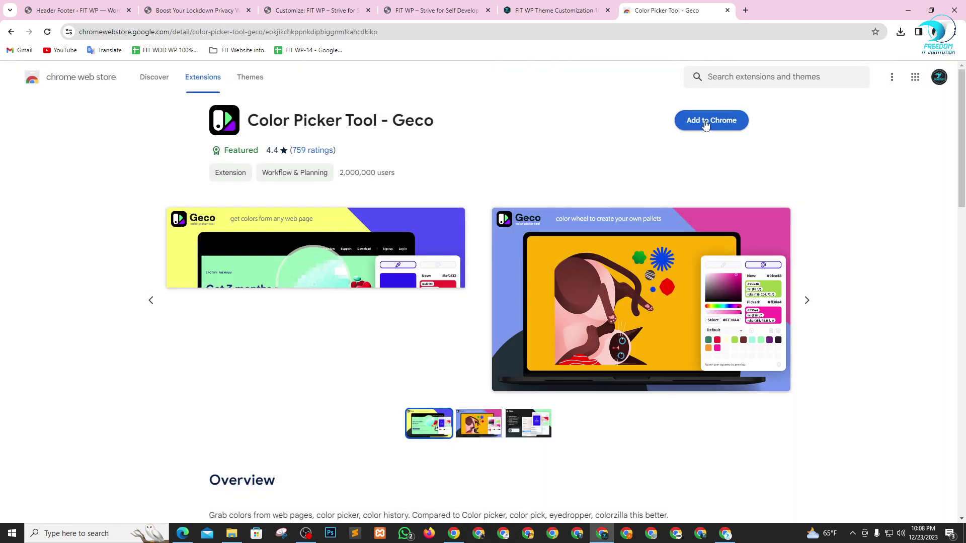
{"action": "left_click", "coordinate": [707, 125]}
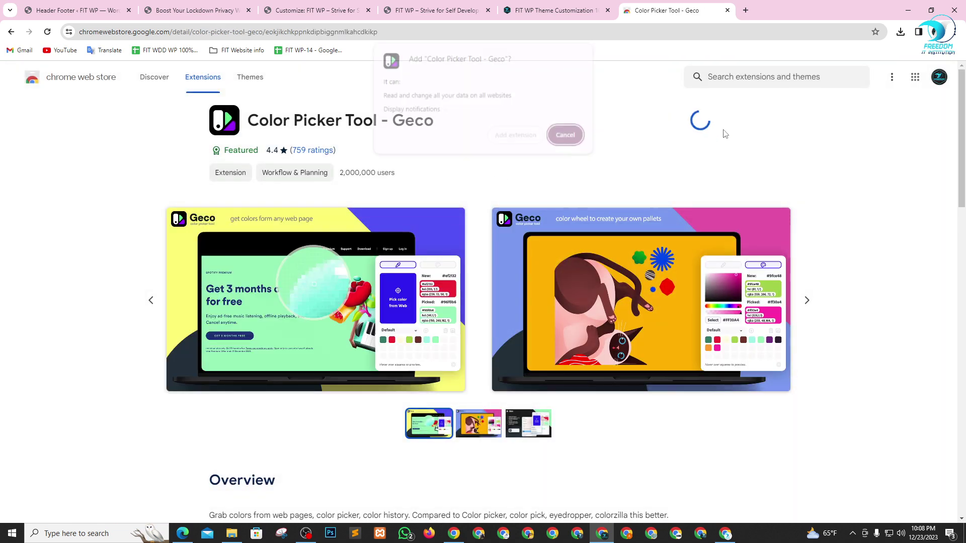
{"action": "left_click", "coordinate": [516, 137]}
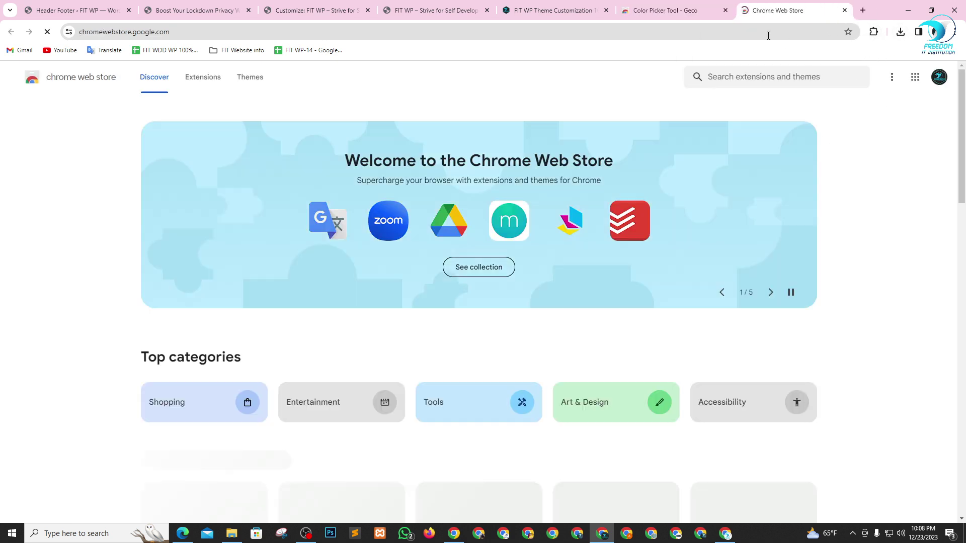
{"action": "left_click", "coordinate": [808, 67]}
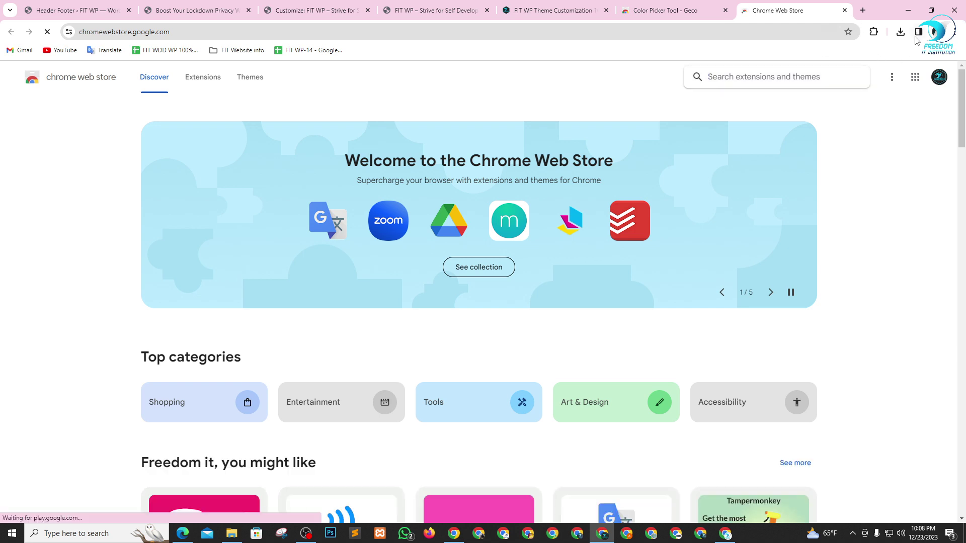
{"action": "left_click", "coordinate": [873, 33]}
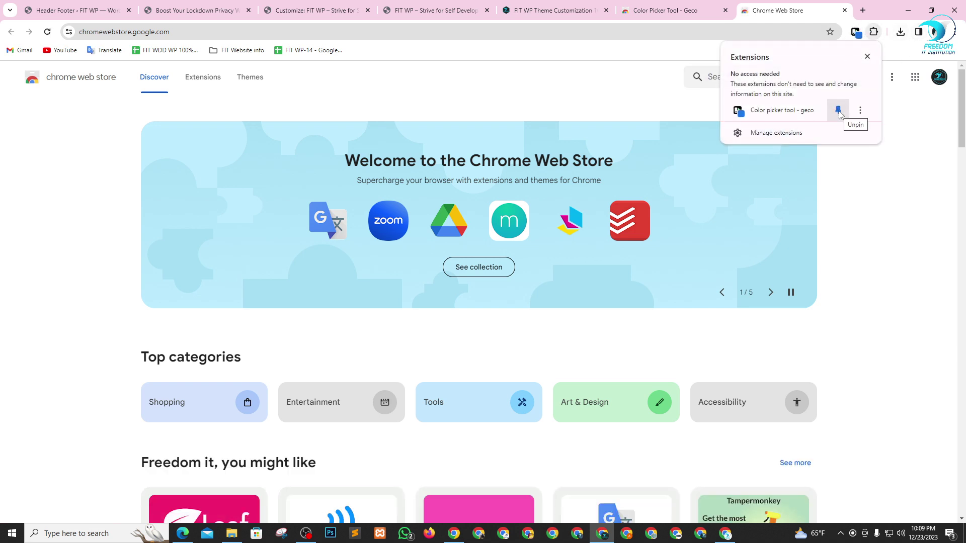
{"action": "left_click", "coordinate": [318, 12]}
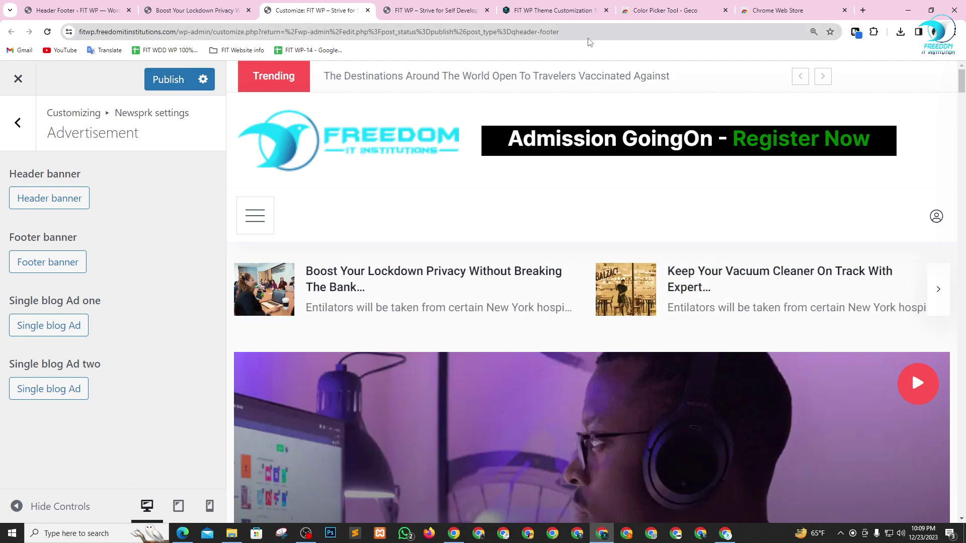
- Publish and reload the Customizer, then admit the waiting participant in Google Meet
{"action": "left_click", "coordinate": [182, 85]}
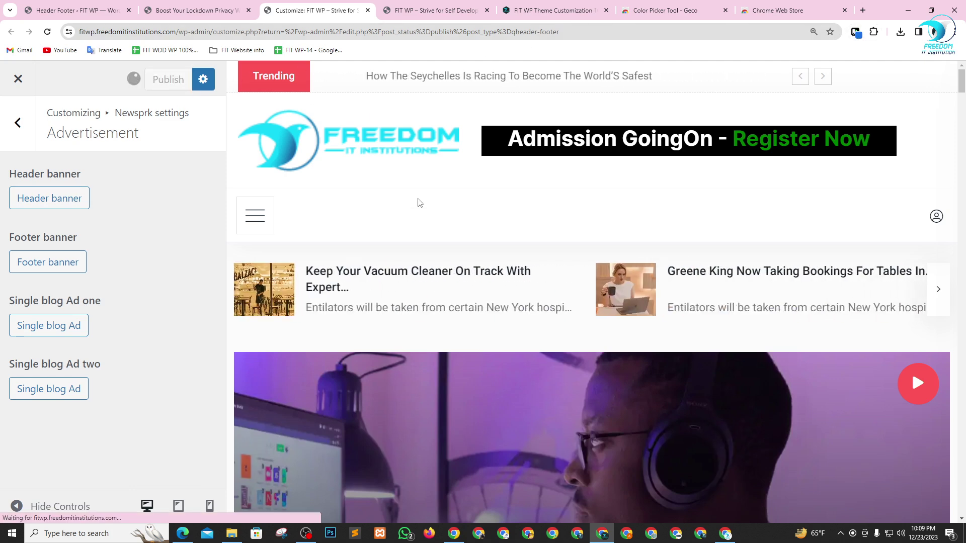
{"action": "left_click", "coordinate": [47, 32]}
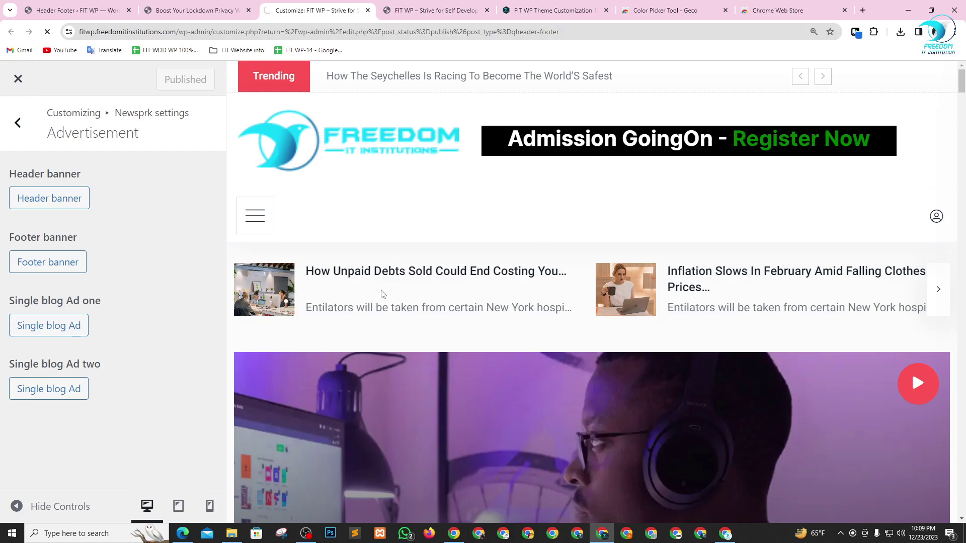
{"action": "key", "text": "alt+Tab"}
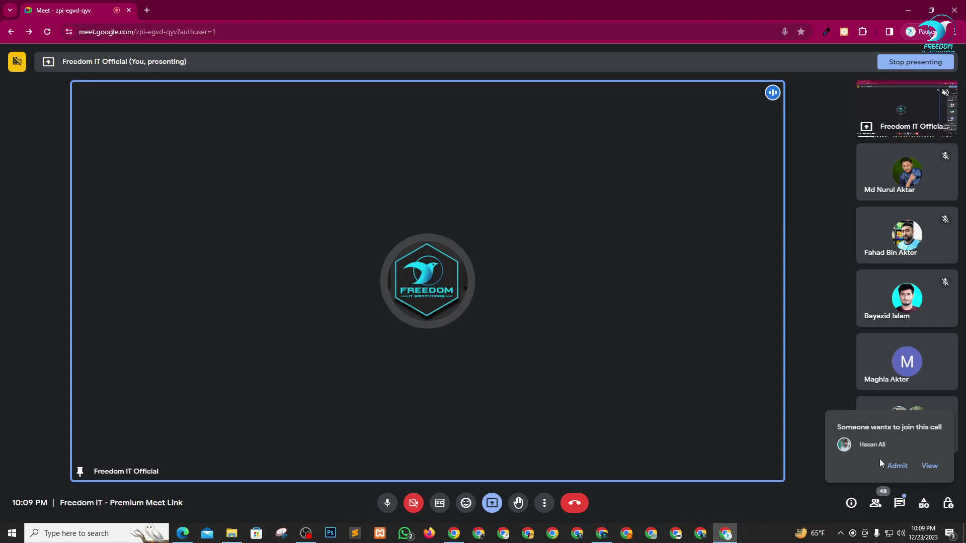
{"action": "left_click", "coordinate": [893, 465]}
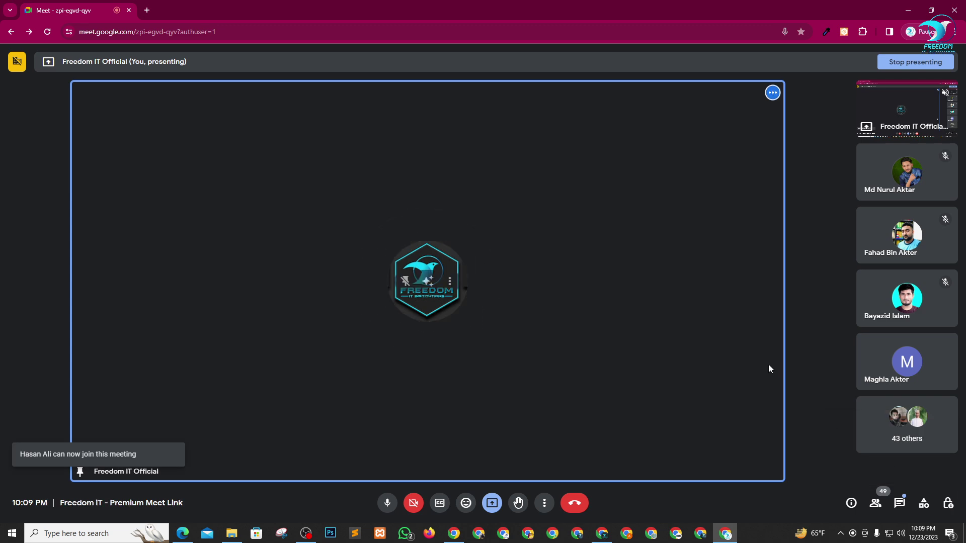
{"action": "key", "text": "alt+Tab"}
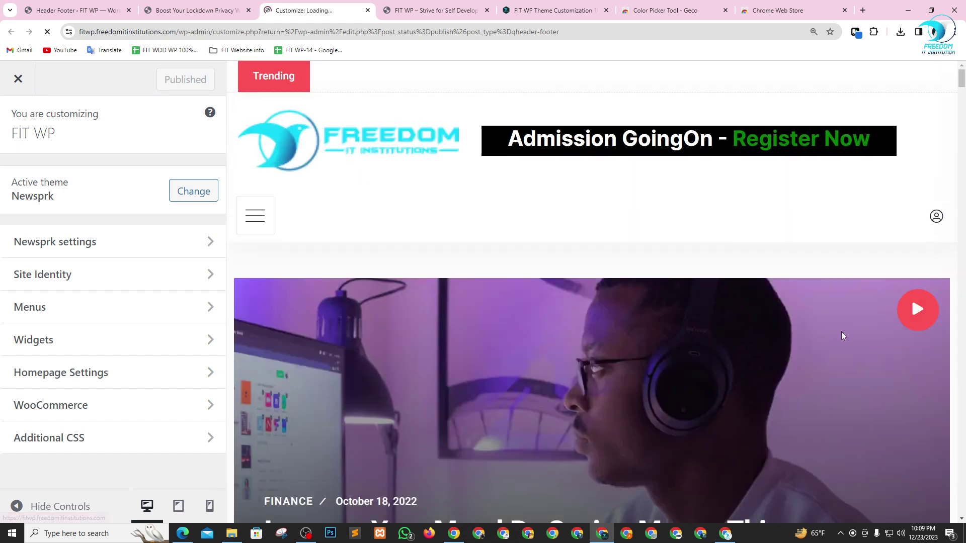
- Use the Geco eyedropper to sample the cyan colour from the Freedom IT logo
{"action": "left_click", "coordinate": [854, 33]}
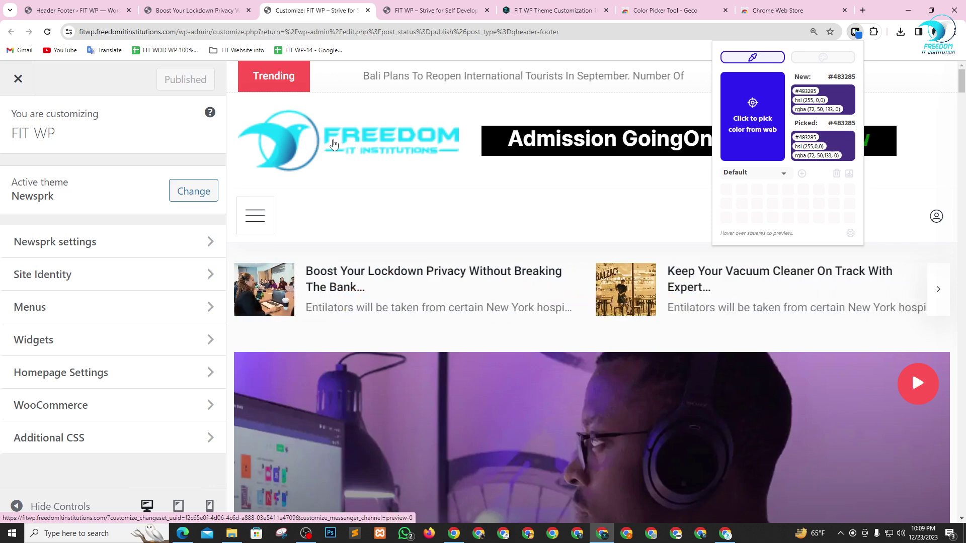
{"action": "left_click", "coordinate": [749, 117]}
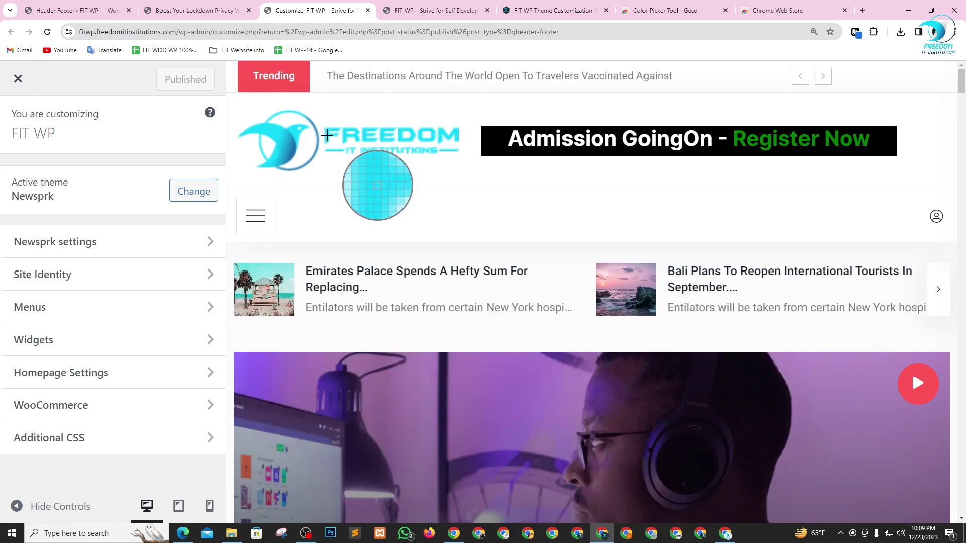
{"action": "left_click", "coordinate": [326, 135]}
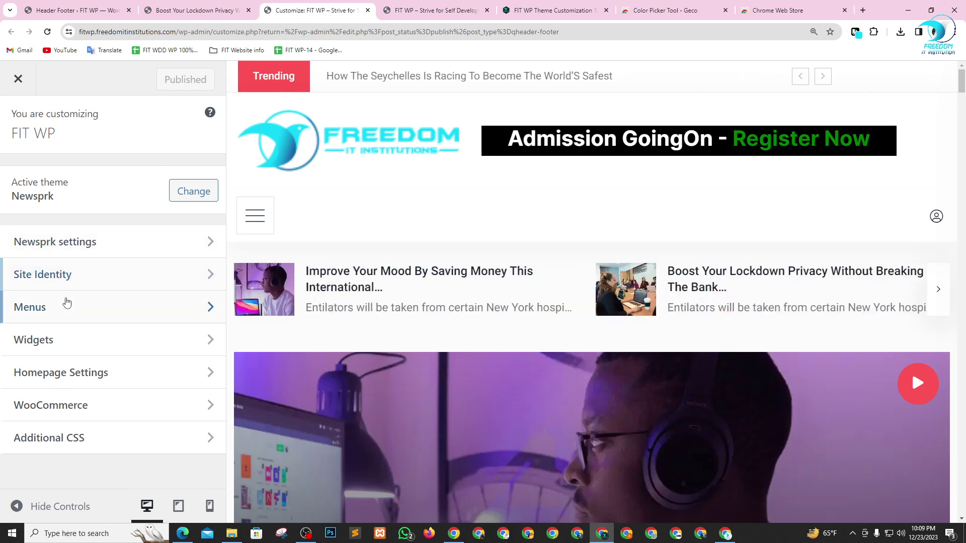
- Replace 'green' with #10d6f9 in the Header banner Ad html and save it
{"action": "left_click", "coordinate": [81, 242]}
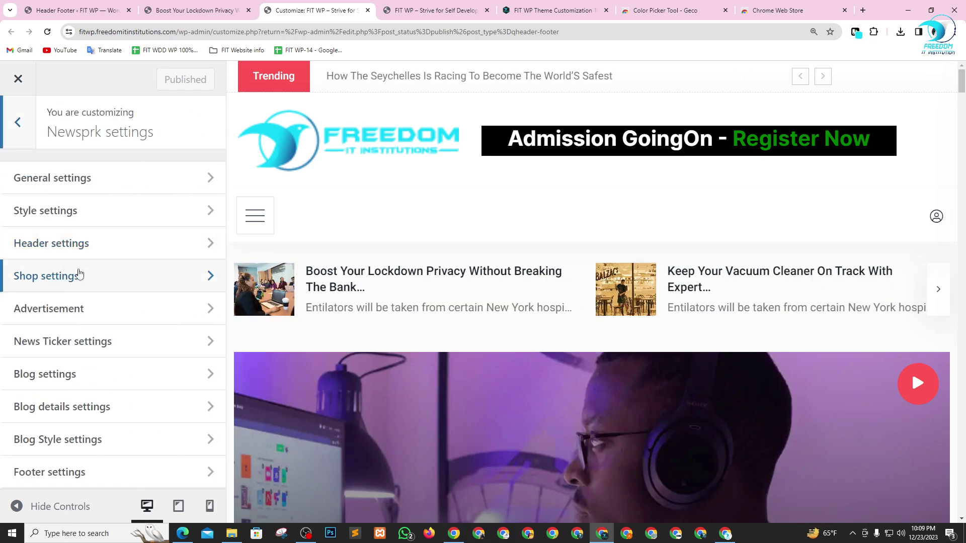
{"action": "left_click", "coordinate": [80, 309]}
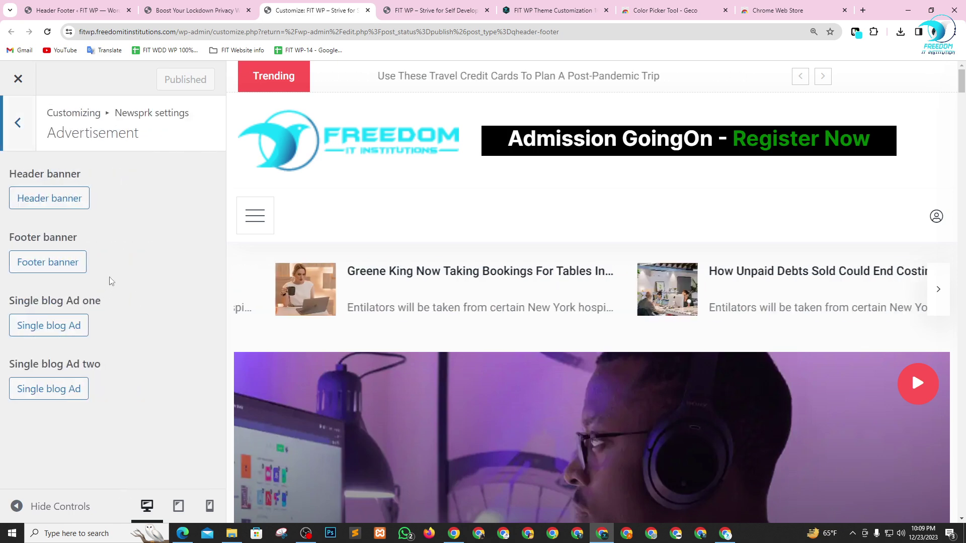
{"action": "left_click", "coordinate": [56, 208]}
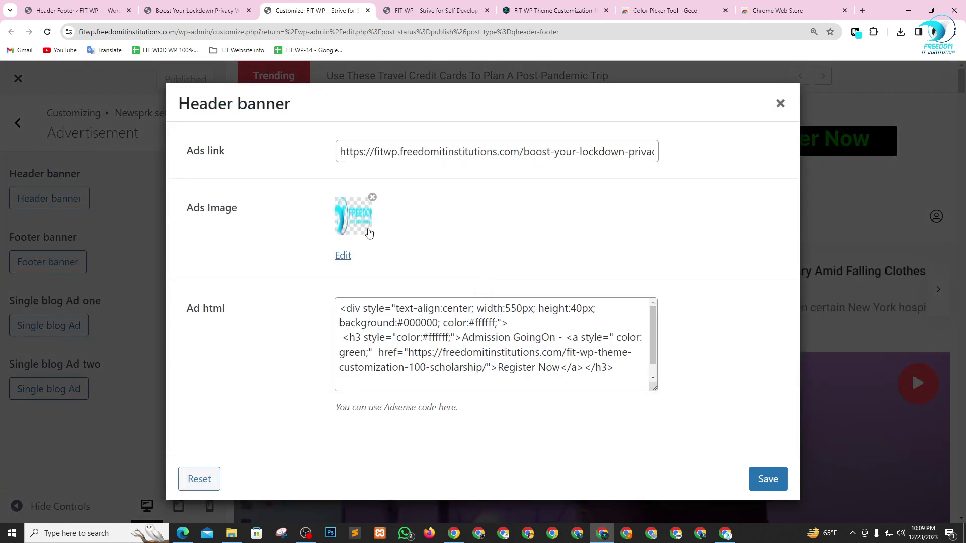
{"action": "scroll", "coordinate": [476, 359], "scroll_direction": "down", "scroll_amount": 1}
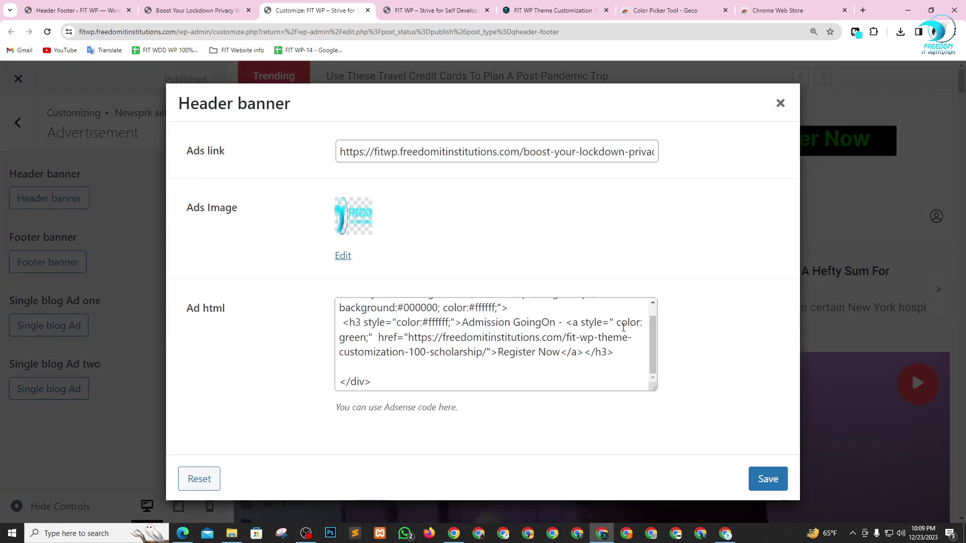
{"action": "double_click", "coordinate": [350, 336]}
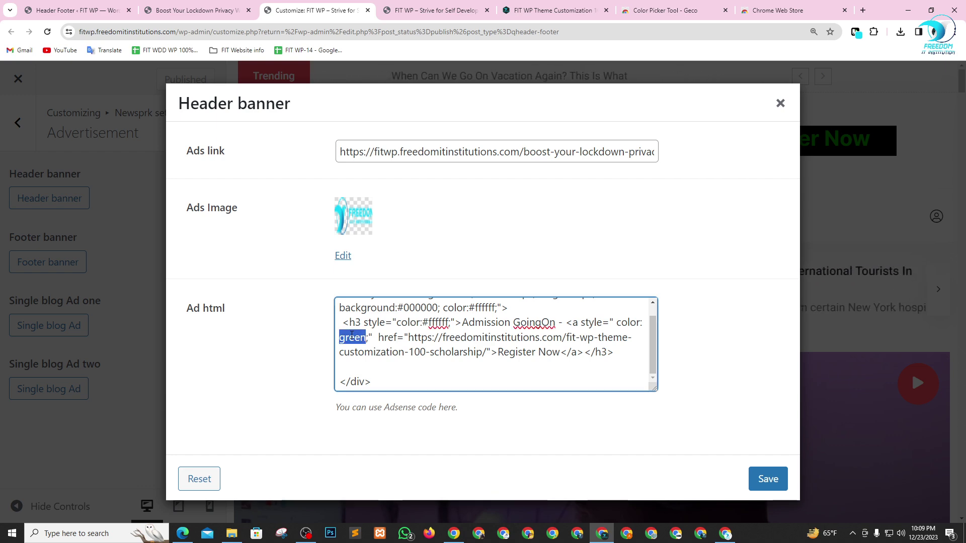
{"action": "type", "text": "#10d6f9"}
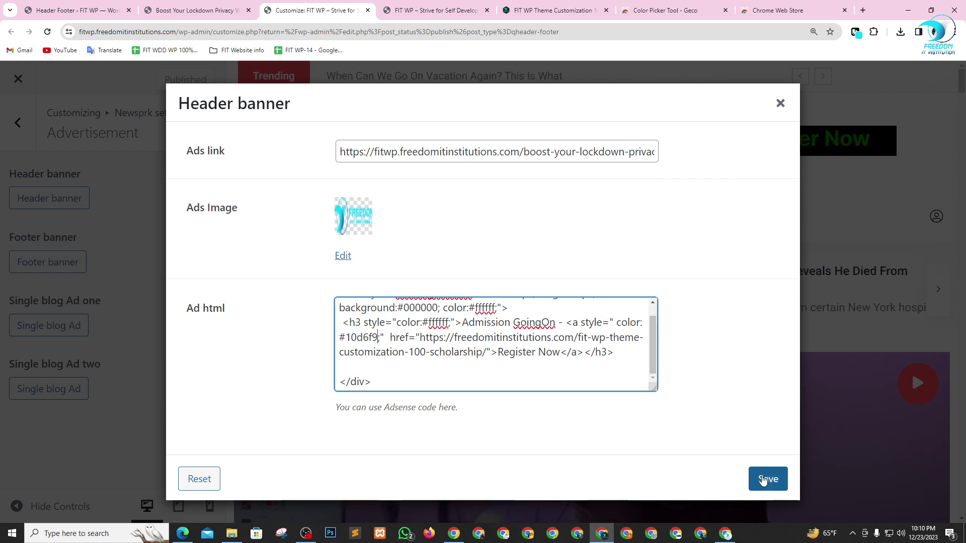
{"action": "left_click", "coordinate": [763, 480]}
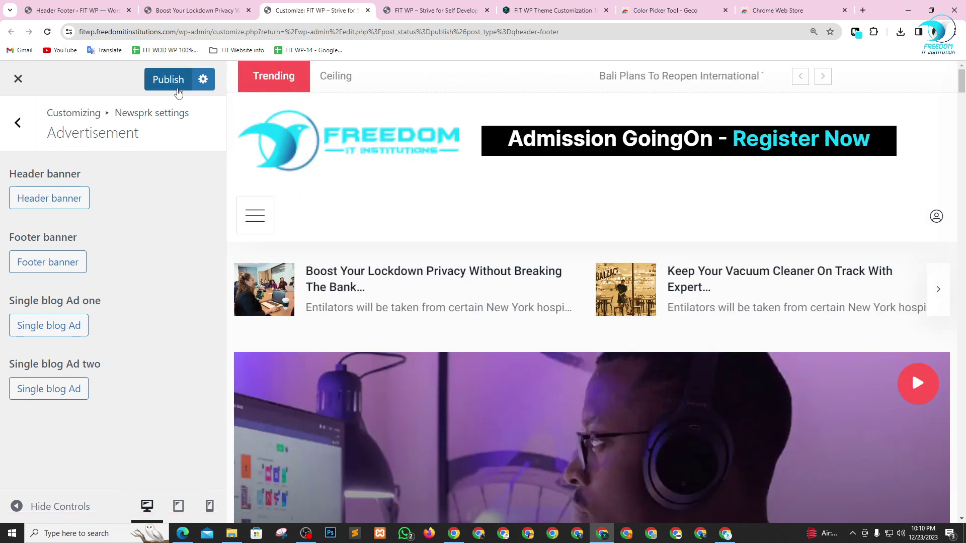
- Publish the Customizer changes and reload the live front page to see the banner
{"action": "left_click", "coordinate": [168, 79]}
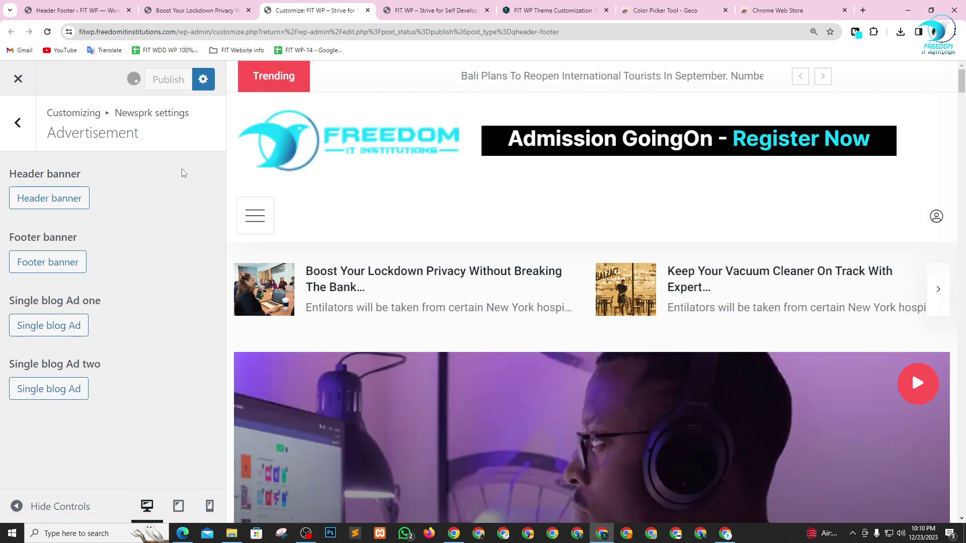
{"action": "left_click", "coordinate": [408, 11]}
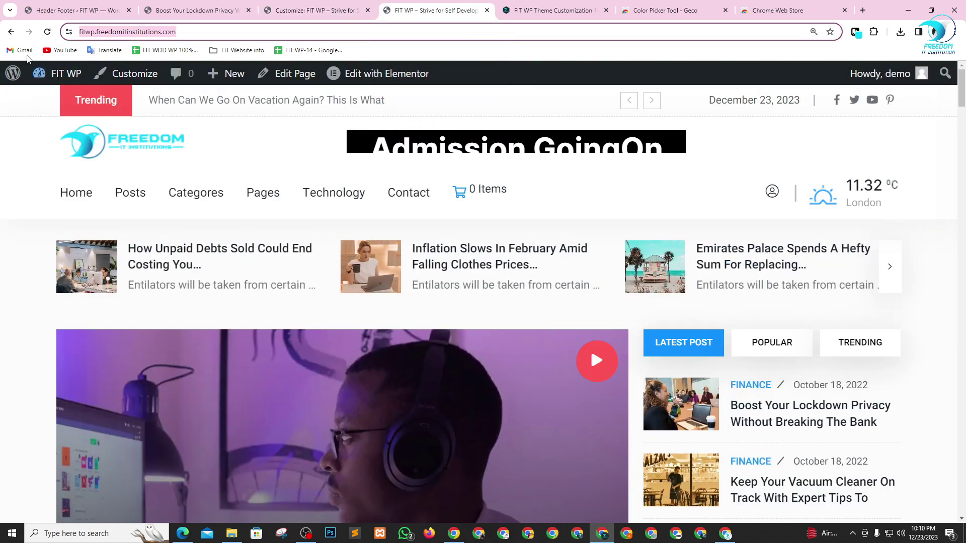
{"action": "left_click", "coordinate": [47, 32]}
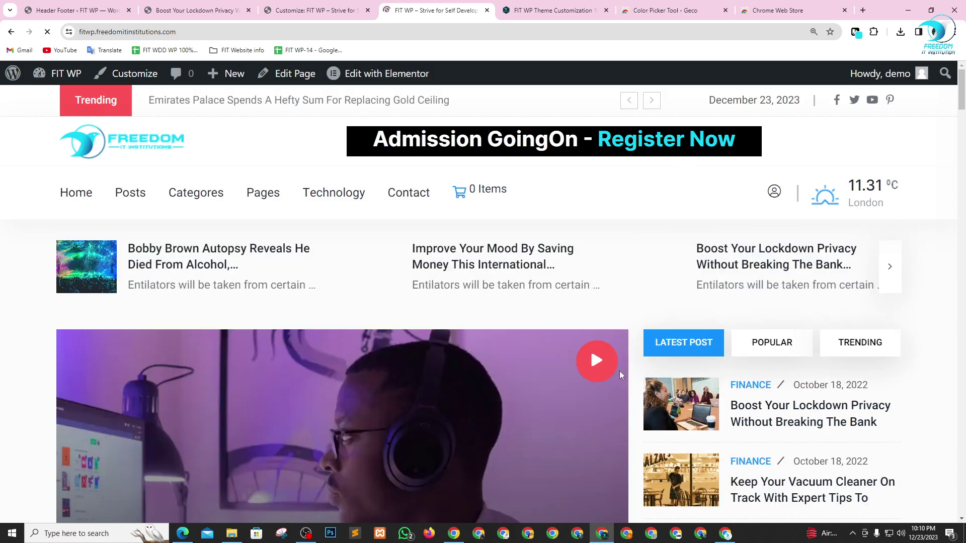
- Close the Color Picker Tool and Chrome Web Store tabs and review the scholarship landing page
{"action": "left_click", "coordinate": [607, 11]}
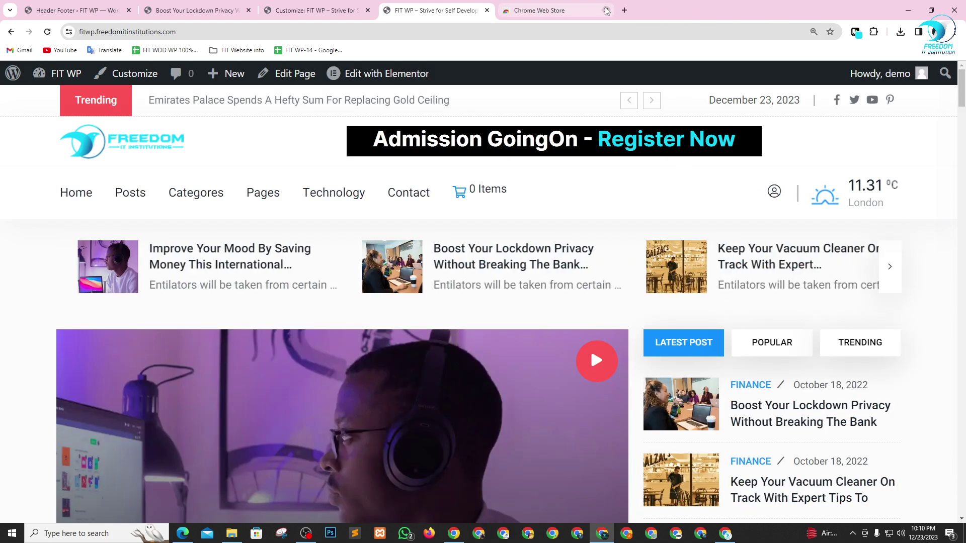
{"action": "left_click", "coordinate": [607, 11]}
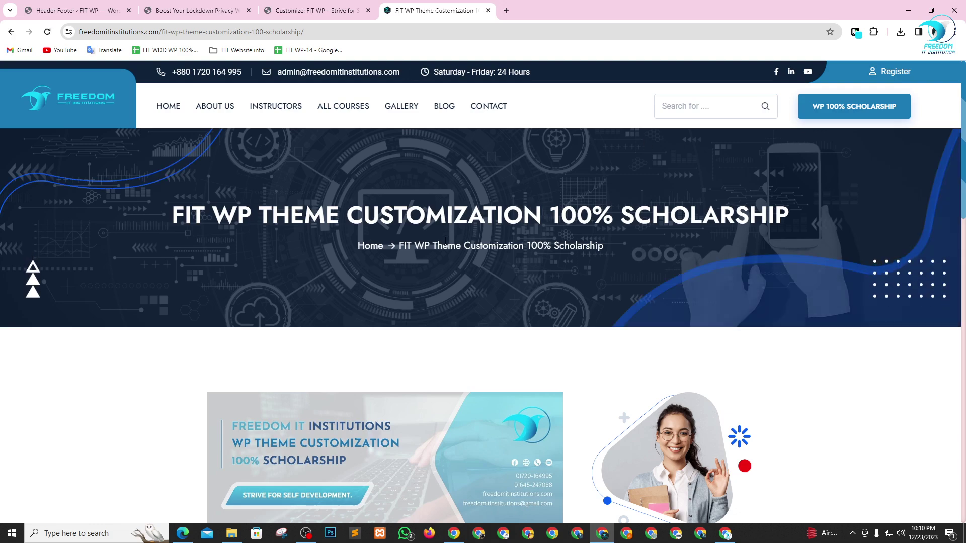
{"action": "left_click_drag", "start_coordinate": [443, 221], "coordinate": [807, 212]}
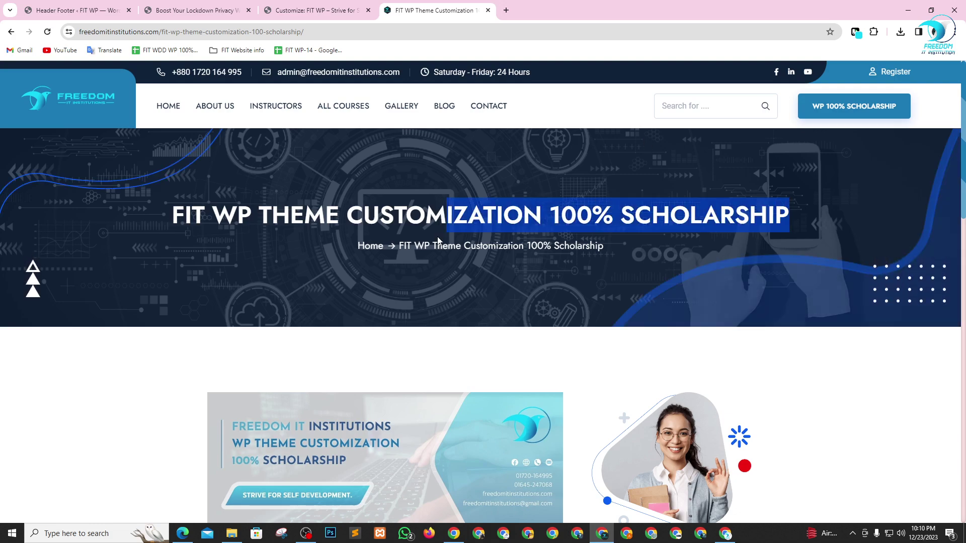
{"action": "scroll", "coordinate": [437, 241], "scroll_direction": "down", "scroll_amount": 12}
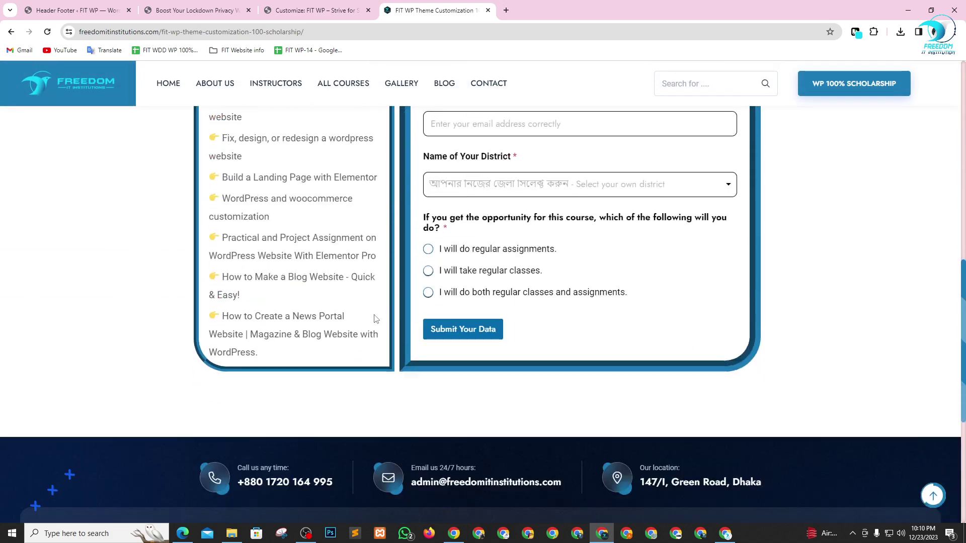
{"action": "scroll", "coordinate": [383, 319], "scroll_direction": "up", "scroll_amount": 12}
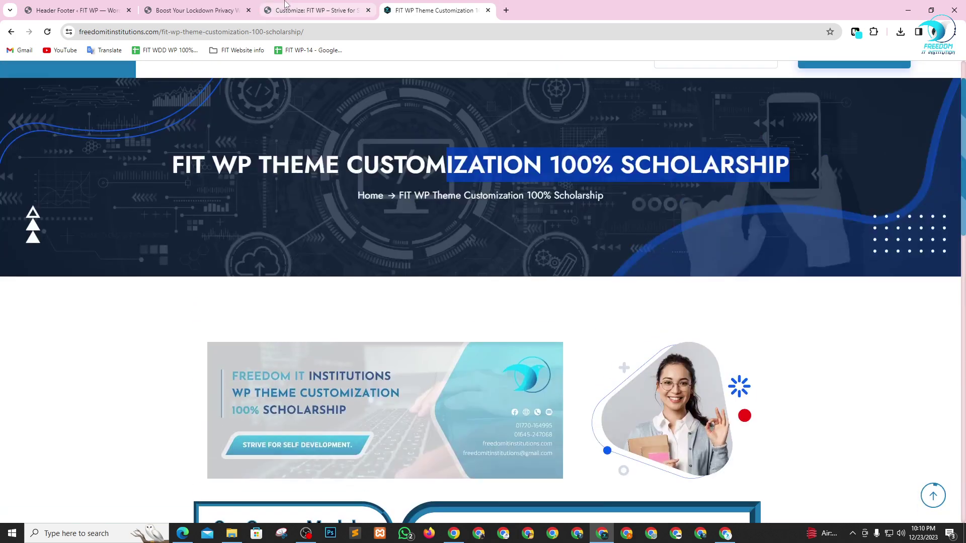
- Back out of Newsprk settings to the top-level Customizer, then return to the Meet call
{"action": "left_click", "coordinate": [287, 9]}
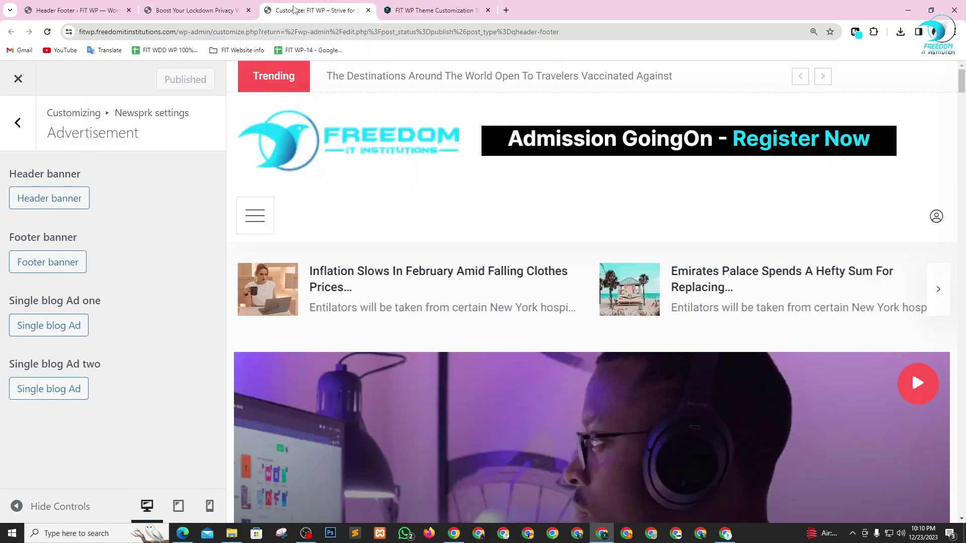
{"action": "left_click", "coordinate": [404, 11]}
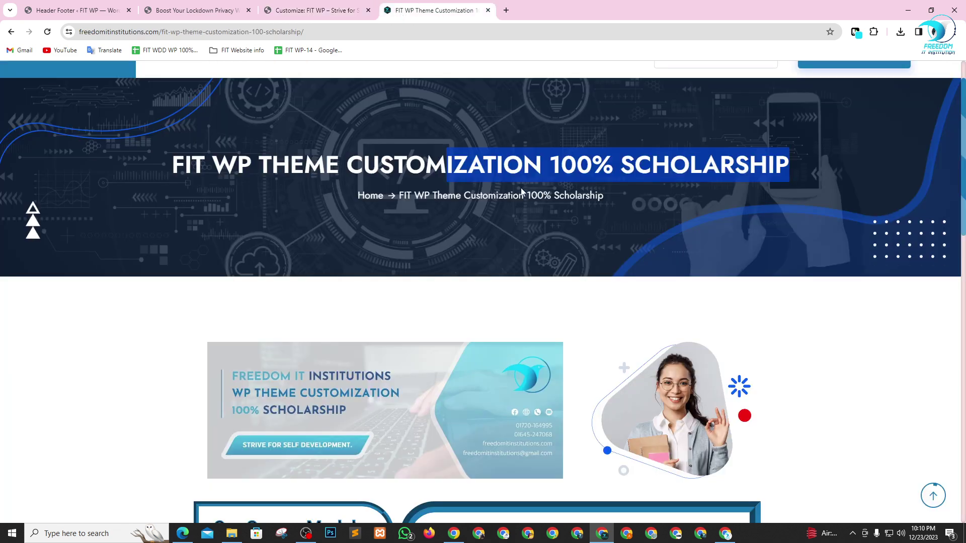
{"action": "left_click", "coordinate": [271, 6]}
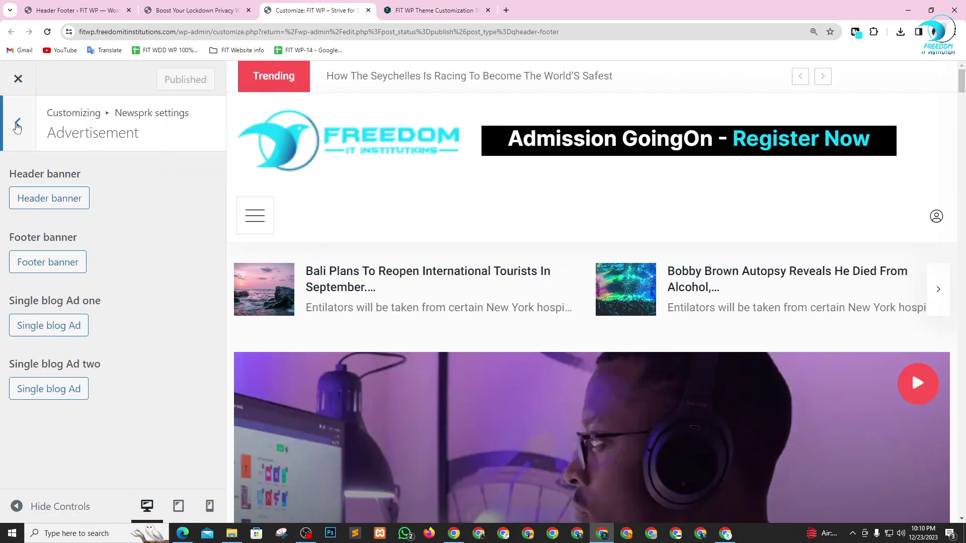
{"action": "left_click", "coordinate": [20, 115]}
{"action": "left_click", "coordinate": [20, 123]}
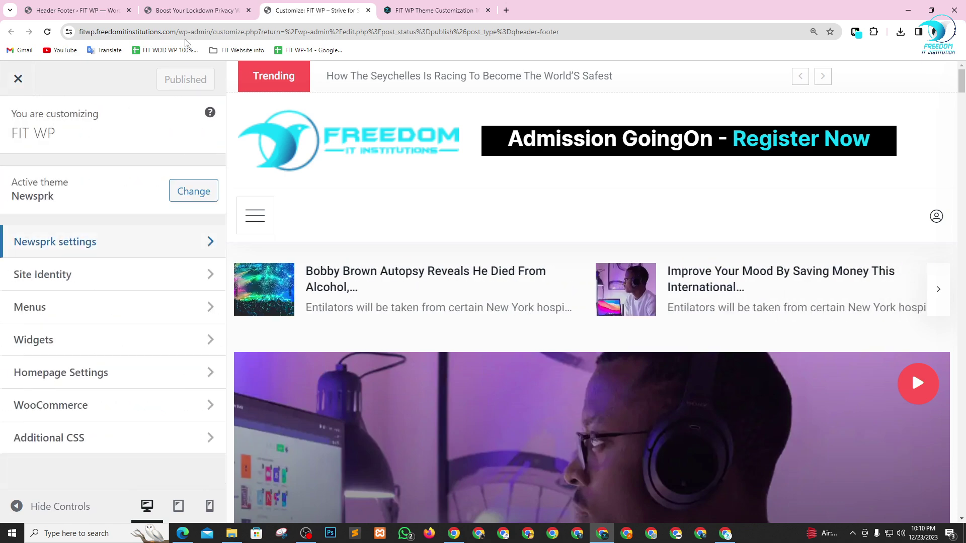
{"action": "key", "text": "alt+Tab"}
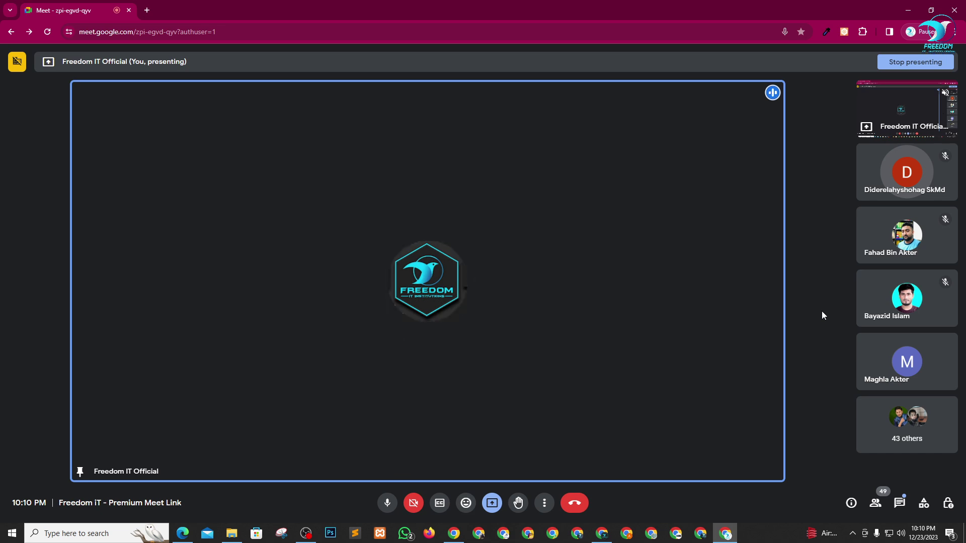
- Return to Chrome and exit the Customizer to the Header Footer list
{"action": "key", "text": "alt+Tab"}
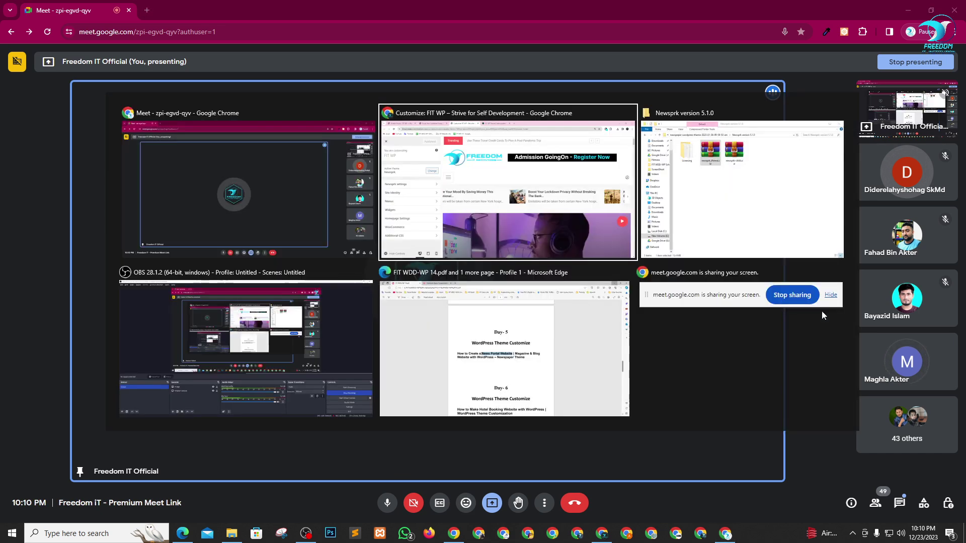
{"action": "left_click", "coordinate": [23, 83]}
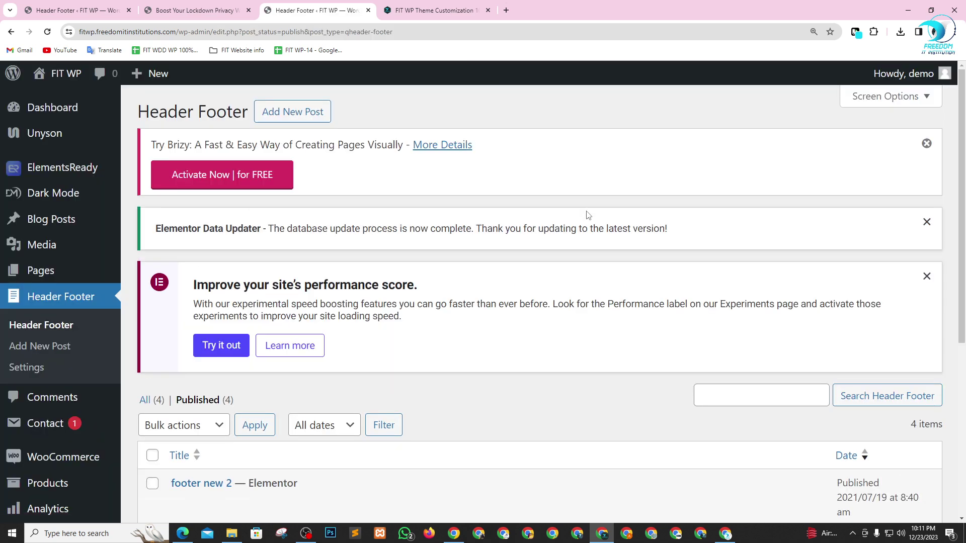
- Open the Dashboard, close the old Header Footer and post tabs, and open Visit Site in a new tab
{"action": "scroll", "coordinate": [553, 251], "scroll_direction": "down", "scroll_amount": 3}
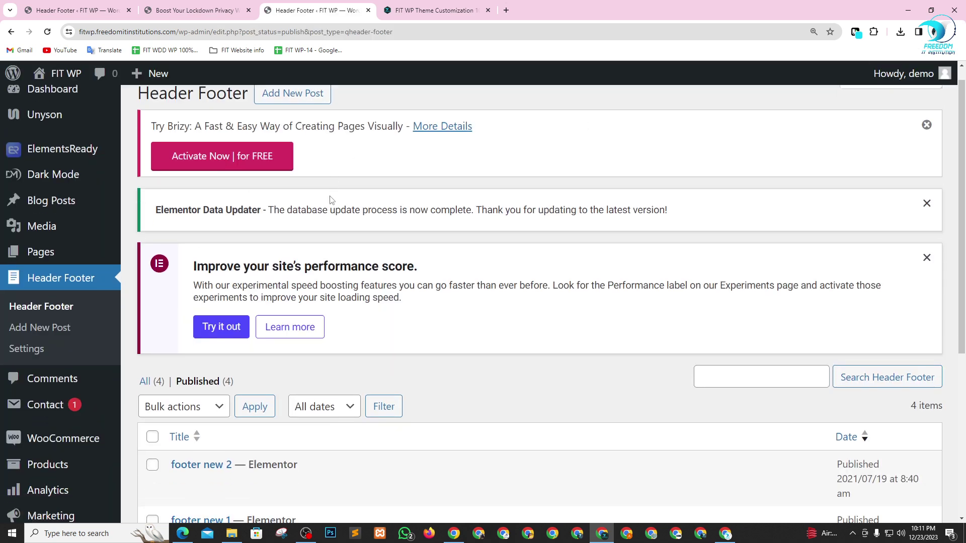
{"action": "scroll", "coordinate": [425, 328], "scroll_direction": "up", "scroll_amount": 3}
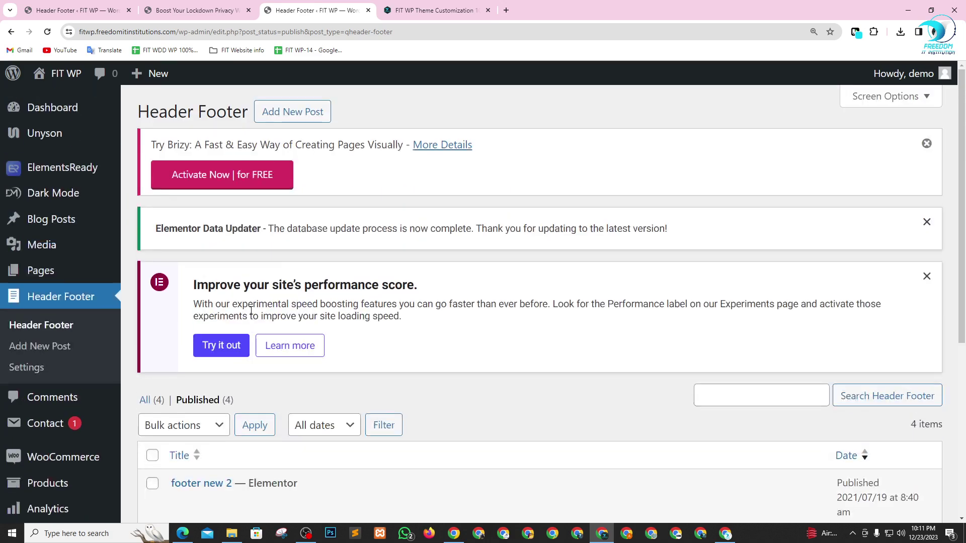
{"action": "left_click", "coordinate": [61, 108]}
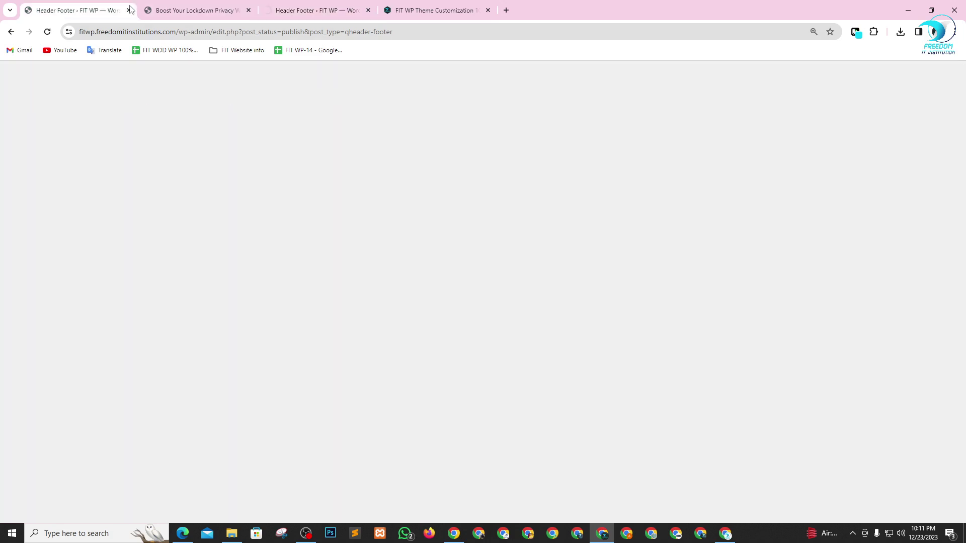
{"action": "left_click", "coordinate": [116, 10]}
{"action": "left_click", "coordinate": [129, 10]}
{"action": "left_click", "coordinate": [129, 10]}
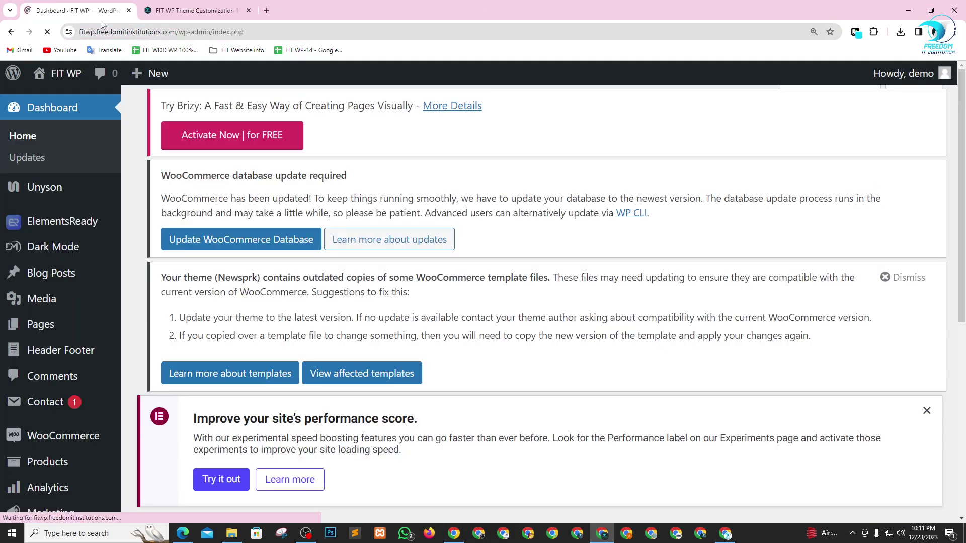
{"action": "mouse_move", "coordinate": [69, 75]}
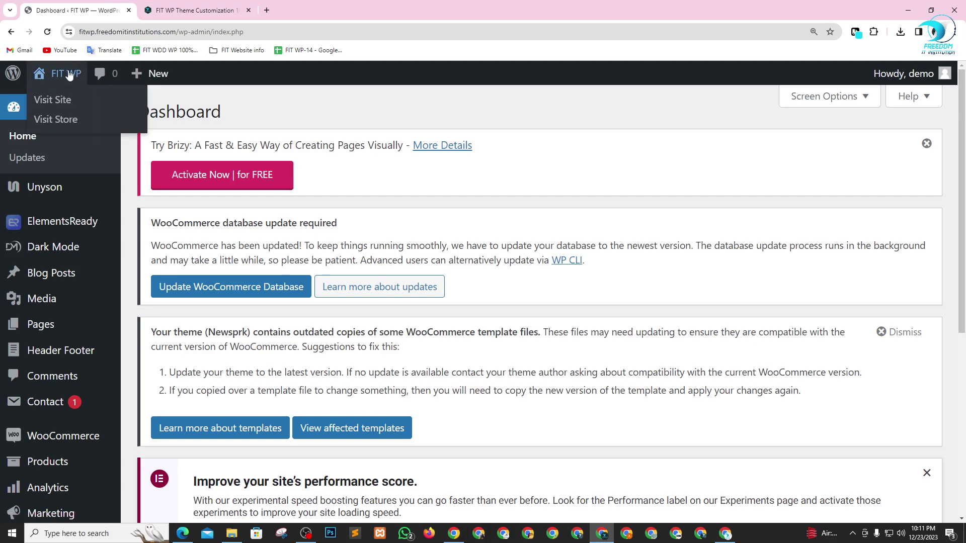
{"action": "right_click", "coordinate": [56, 103]}
{"action": "left_click", "coordinate": [75, 110]}
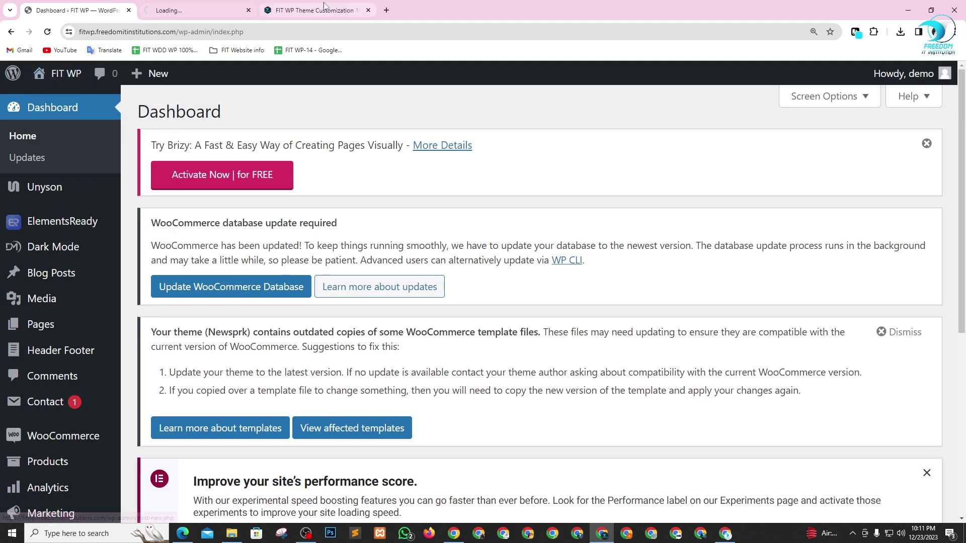
- Browse the live homepage's rotating post slider, then return to the Dashboard
{"action": "left_click", "coordinate": [186, 10]}
{"action": "scroll", "coordinate": [437, 282], "scroll_direction": "down", "scroll_amount": 5}
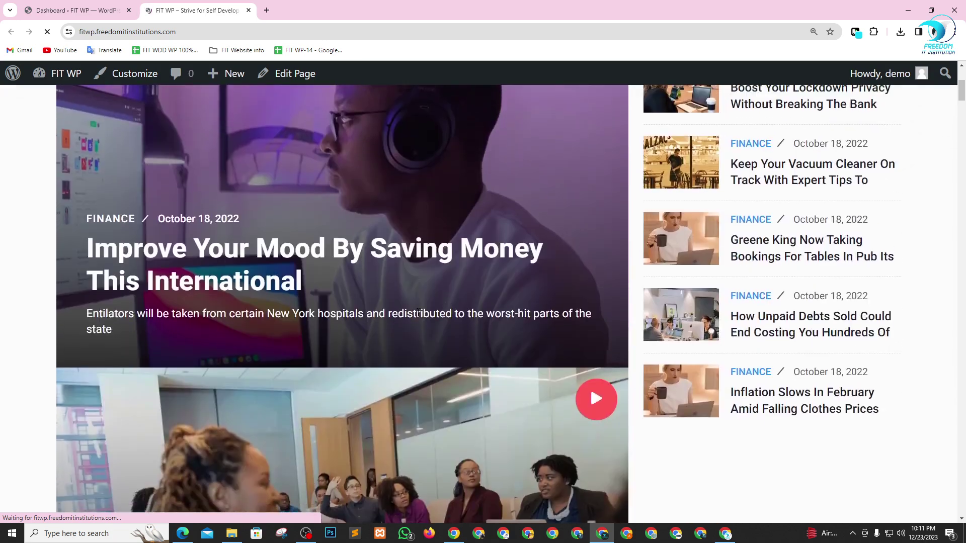
{"action": "scroll", "coordinate": [418, 313], "scroll_direction": "up", "scroll_amount": 4}
{"action": "scroll", "coordinate": [329, 289], "scroll_direction": "down", "scroll_amount": 2}
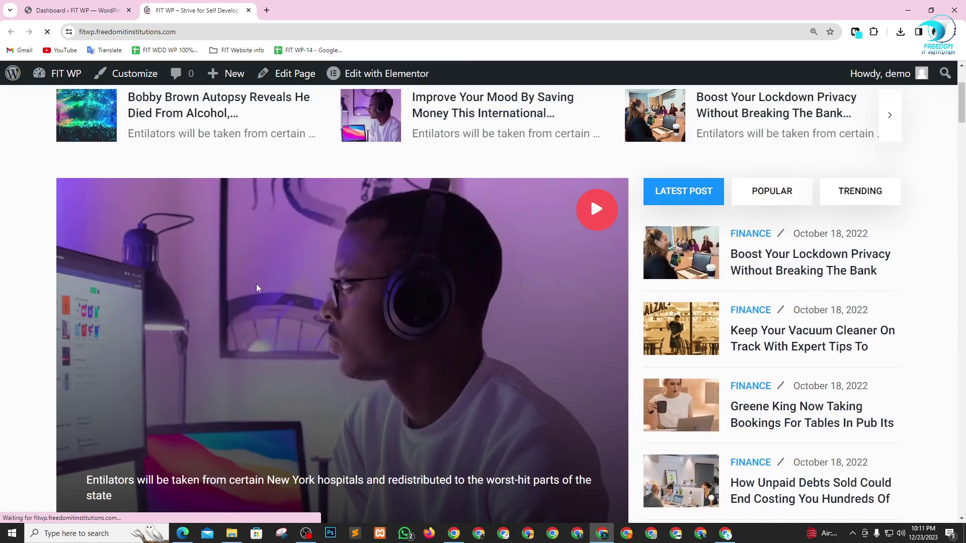
{"action": "scroll", "coordinate": [257, 288], "scroll_direction": "down", "scroll_amount": 5}
{"action": "scroll", "coordinate": [370, 317], "scroll_direction": "up", "scroll_amount": 8}
{"action": "scroll", "coordinate": [343, 245], "scroll_direction": "down", "scroll_amount": 10}
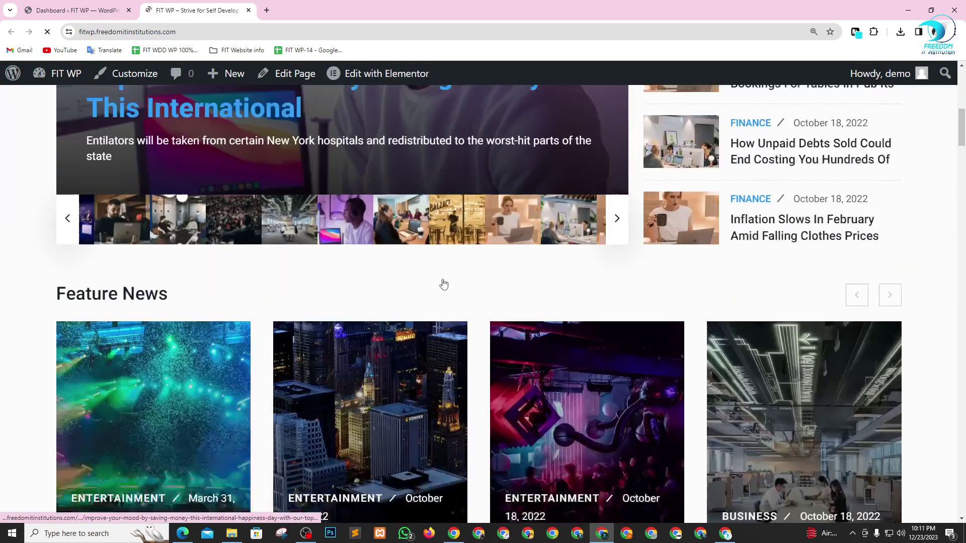
{"action": "scroll", "coordinate": [443, 285], "scroll_direction": "up", "scroll_amount": 4}
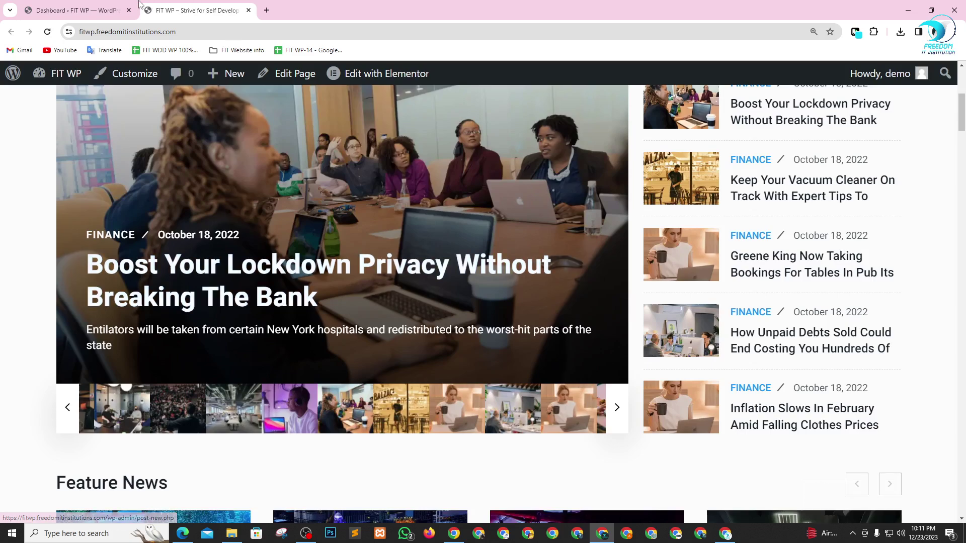
{"action": "left_click", "coordinate": [82, 6]}
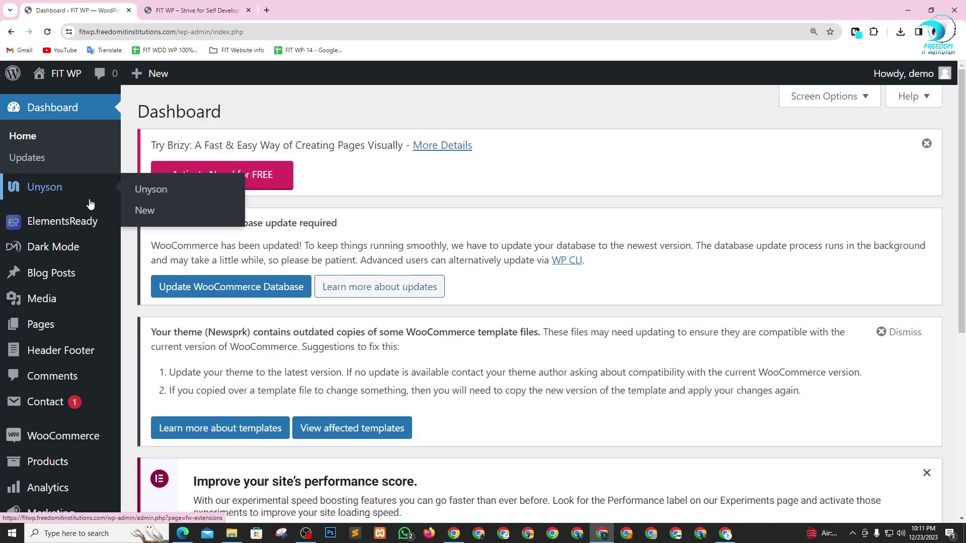
{"action": "scroll", "coordinate": [93, 236], "scroll_direction": "down", "scroll_amount": 2}
- Open Blog Posts > All Posts in a new tab and scroll through the 41 posts
{"action": "mouse_move", "coordinate": [34, 181]}
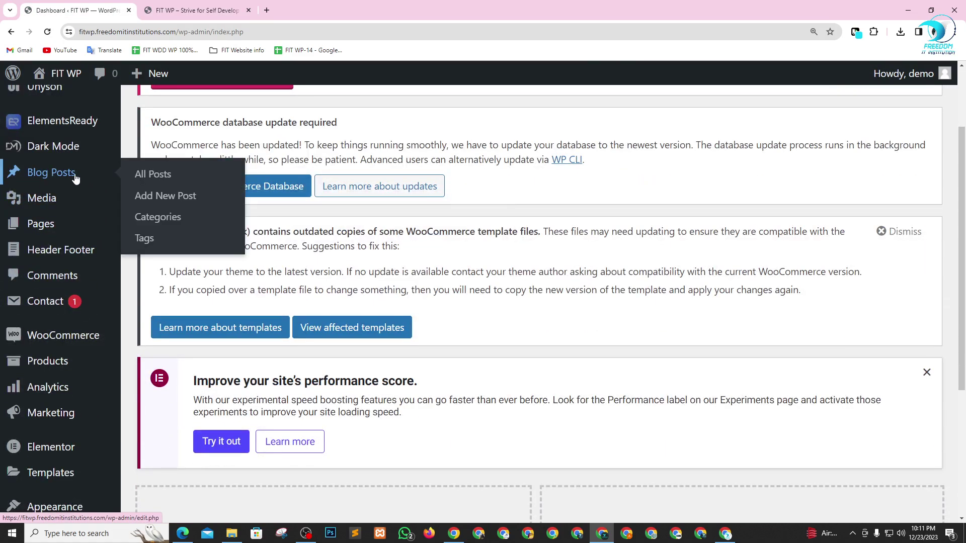
{"action": "right_click", "coordinate": [140, 178]}
{"action": "left_click", "coordinate": [166, 186]}
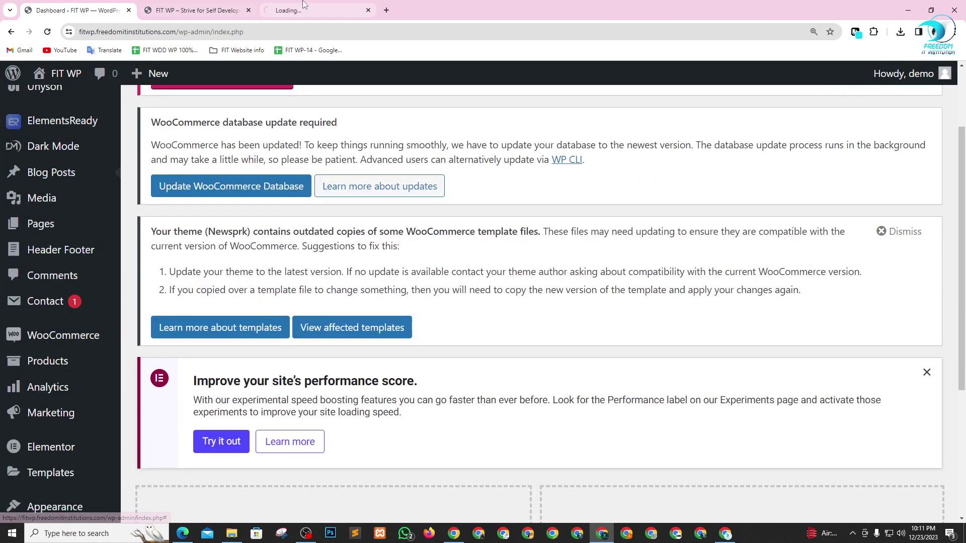
{"action": "left_click", "coordinate": [304, 5]}
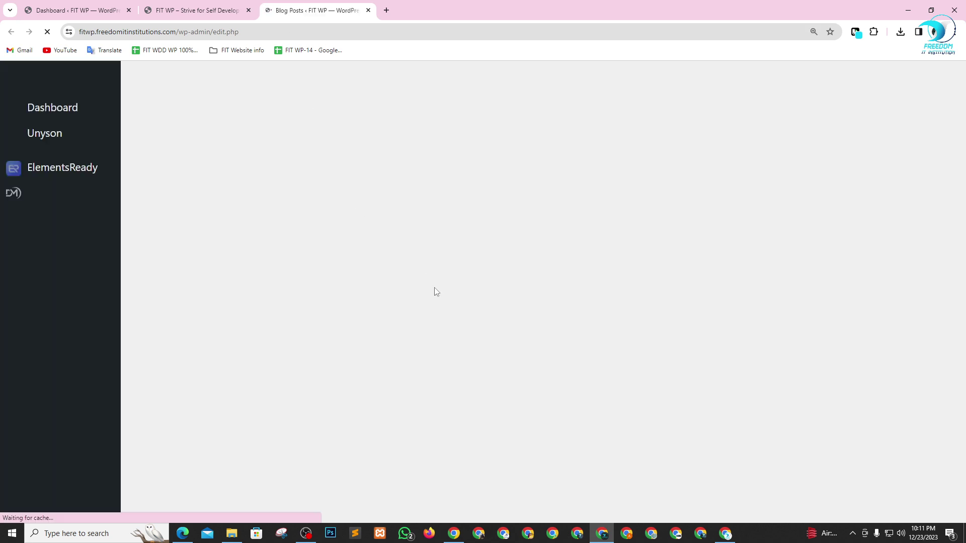
{"action": "scroll", "coordinate": [389, 289], "scroll_direction": "down", "scroll_amount": 4}
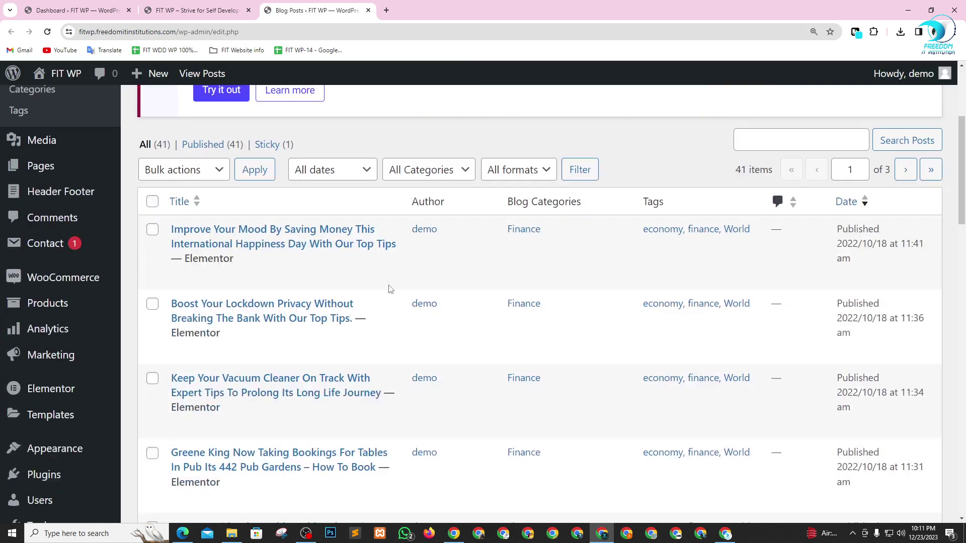
{"action": "scroll", "coordinate": [316, 260], "scroll_direction": "down", "scroll_amount": 10}
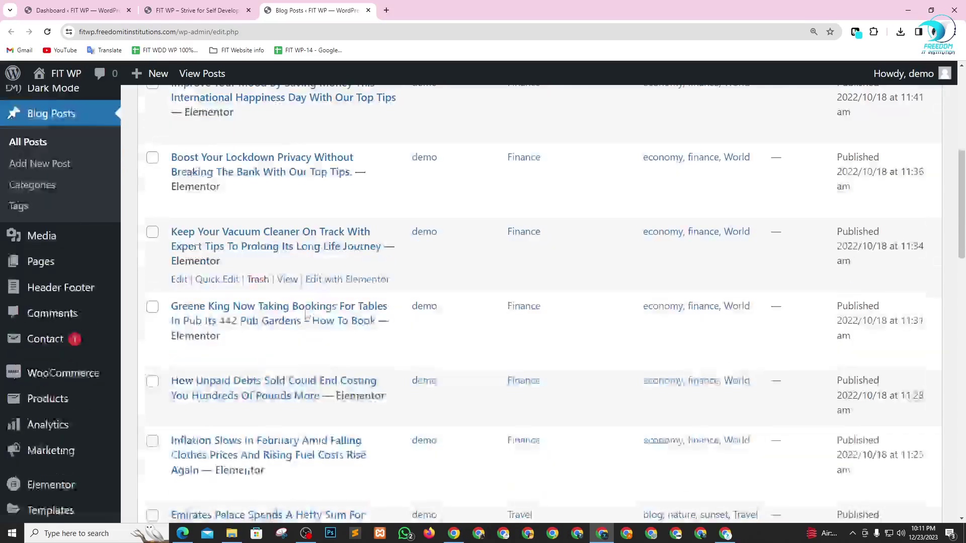
{"action": "scroll", "coordinate": [316, 323], "scroll_direction": "down", "scroll_amount": 8}
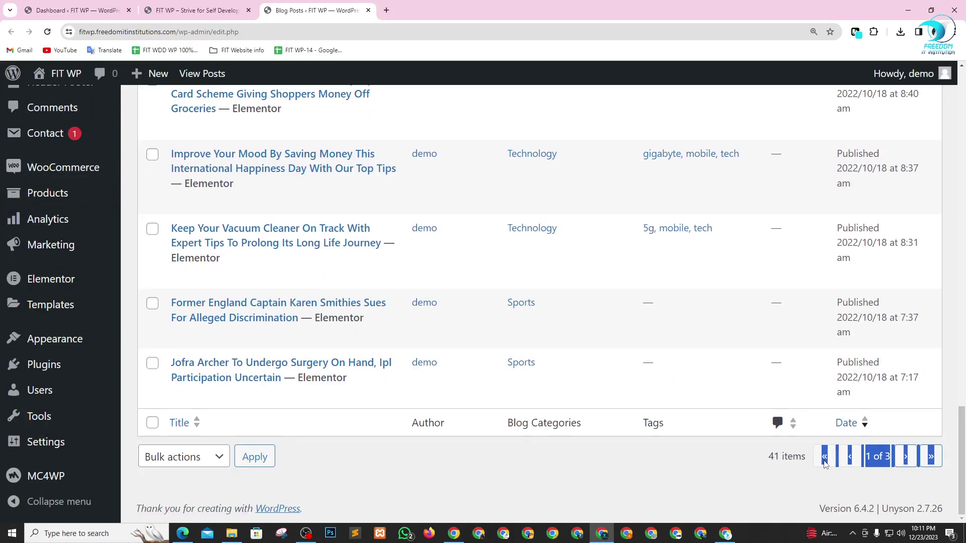
{"action": "mouse_move", "coordinate": [779, 456]}
{"action": "left_mouse_down"}
{"action": "mouse_move", "coordinate": [746, 467]}
{"action": "mouse_move", "coordinate": [785, 458]}
{"action": "left_mouse_up"}
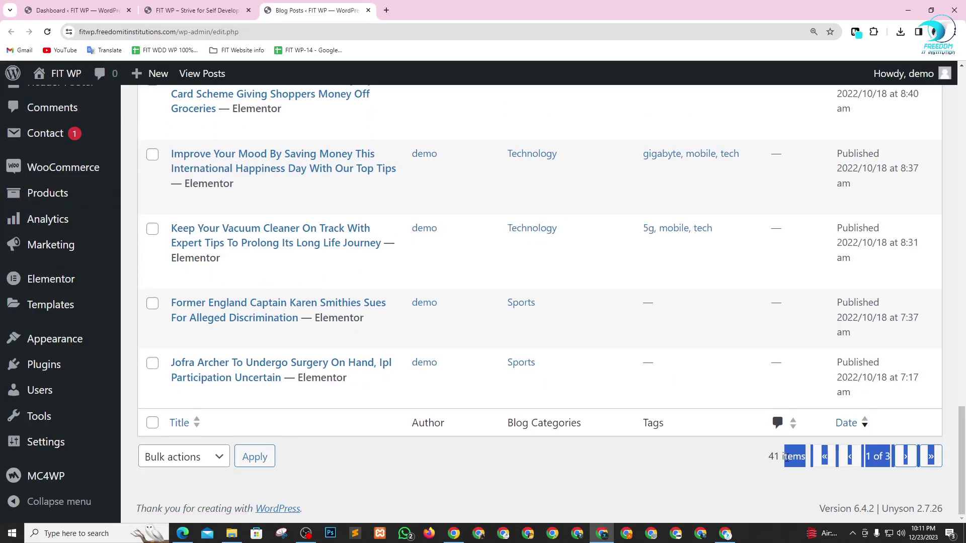
{"action": "left_click", "coordinate": [710, 470]}
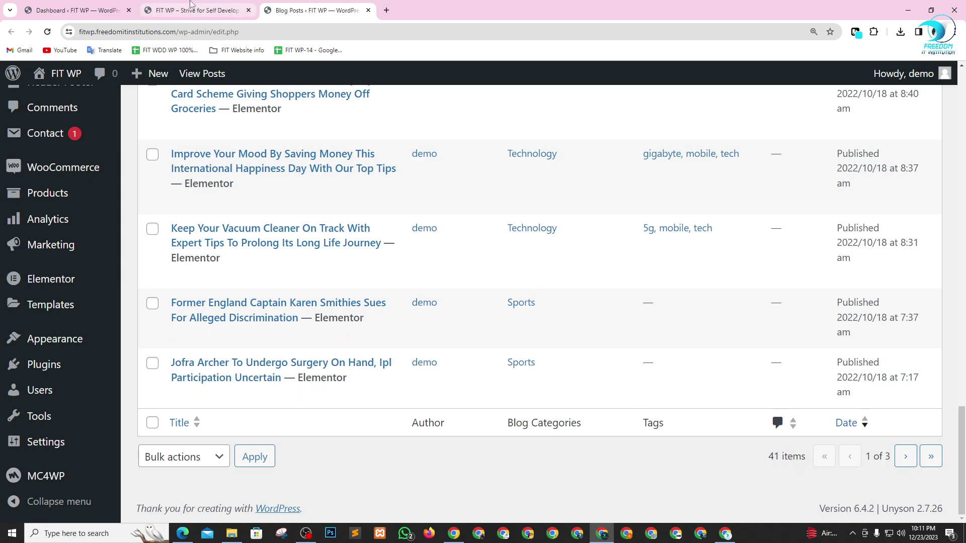
- Recheck the homepage, then open the Improve Your Mood post's Edit with Elementor in a new tab
{"action": "left_click", "coordinate": [190, 4]}
{"action": "scroll", "coordinate": [599, 370], "scroll_direction": "down", "scroll_amount": 15}
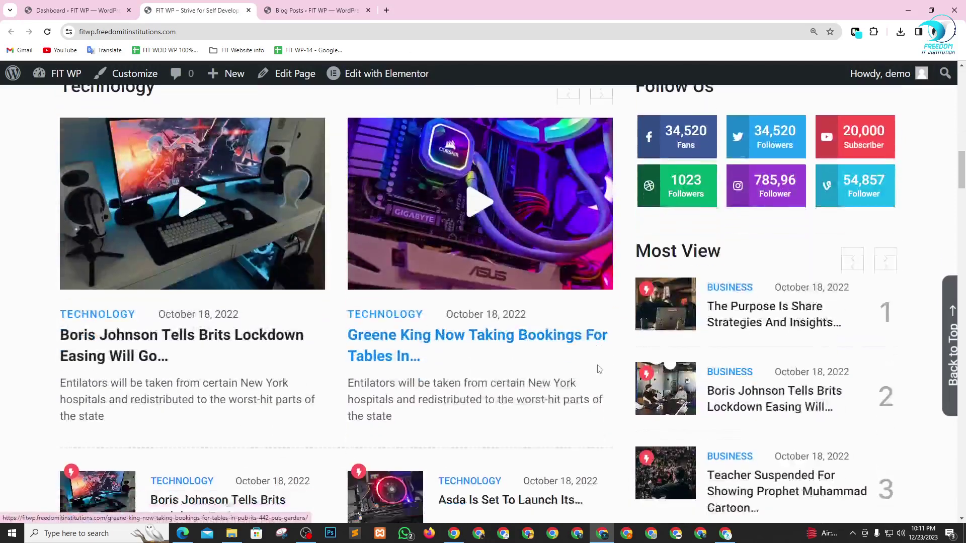
{"action": "scroll", "coordinate": [599, 369], "scroll_direction": "down", "scroll_amount": 2}
{"action": "scroll", "coordinate": [598, 369], "scroll_direction": "up", "scroll_amount": 15}
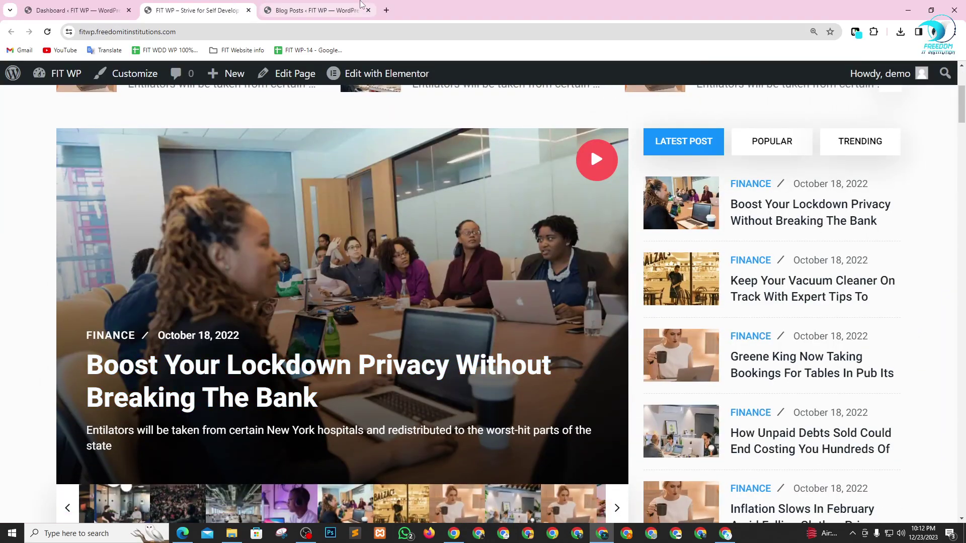
{"action": "left_click", "coordinate": [314, 10]}
{"action": "scroll", "coordinate": [290, 351], "scroll_direction": "up", "scroll_amount": 15}
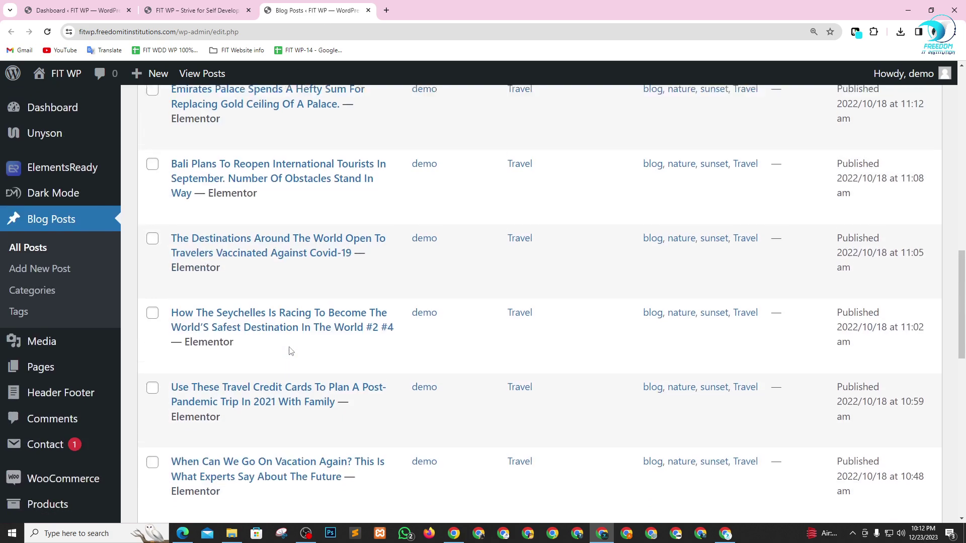
{"action": "scroll", "coordinate": [290, 351], "scroll_direction": "down", "scroll_amount": 2}
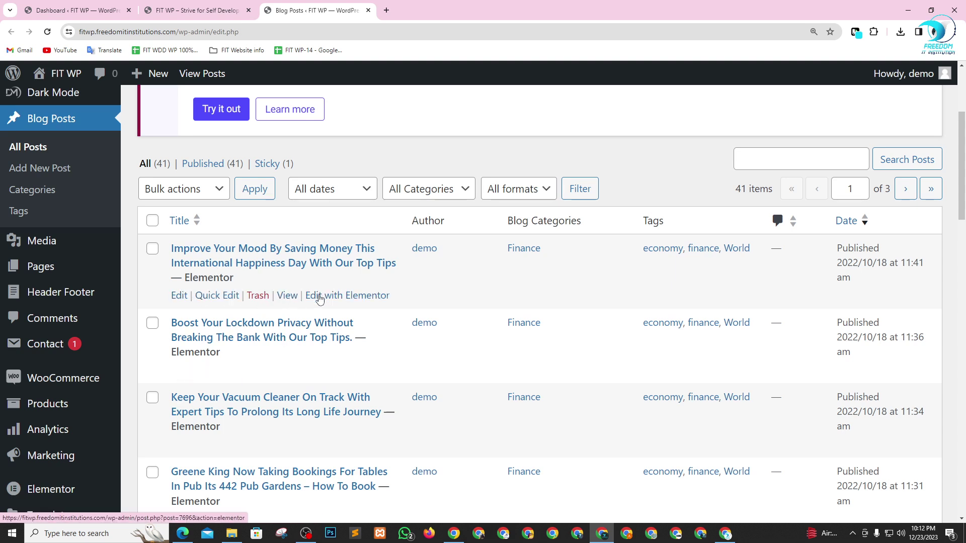
{"action": "right_click", "coordinate": [311, 295]}
{"action": "left_click", "coordinate": [345, 306]}
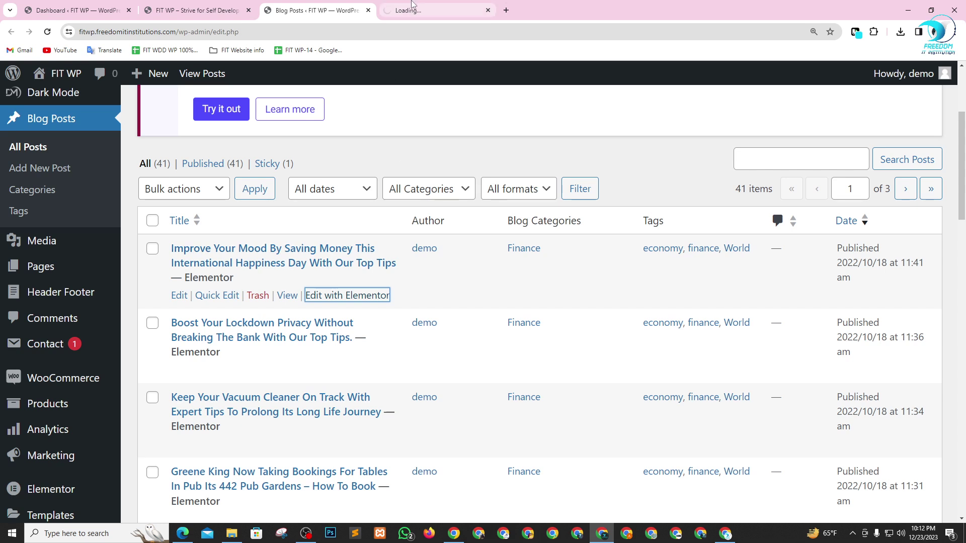
{"action": "left_click", "coordinate": [412, 3]}
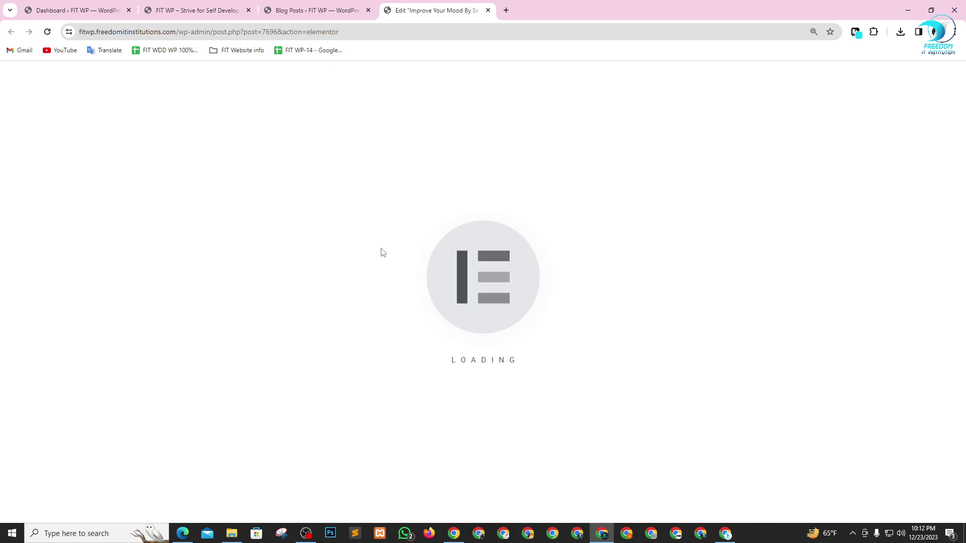
- In the Navigator, expand the first Section and Column and open the opening Text Editor block
{"action": "scroll", "coordinate": [382, 252], "scroll_direction": "down", "scroll_amount": 2}
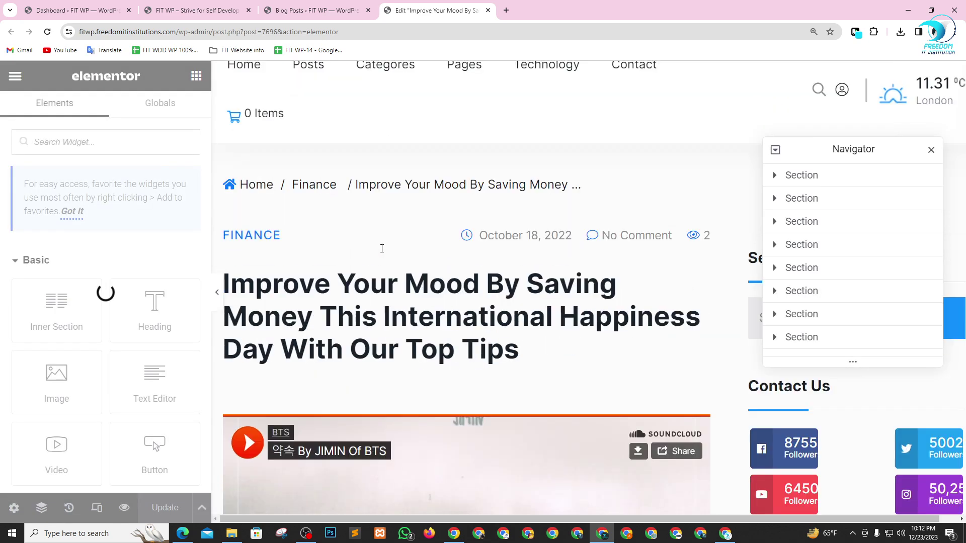
{"action": "scroll", "coordinate": [382, 249], "scroll_direction": "down", "scroll_amount": 8}
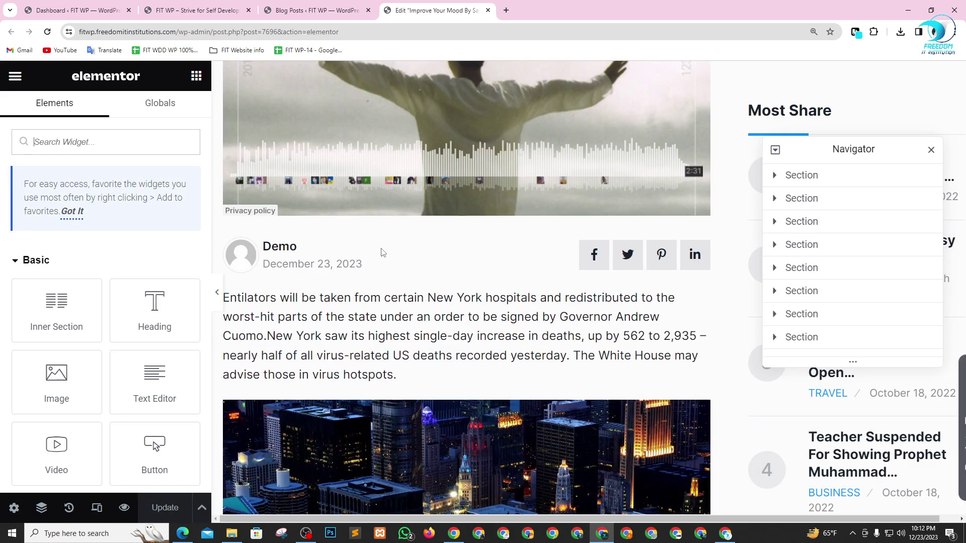
{"action": "scroll", "coordinate": [382, 252], "scroll_direction": "up", "scroll_amount": 10}
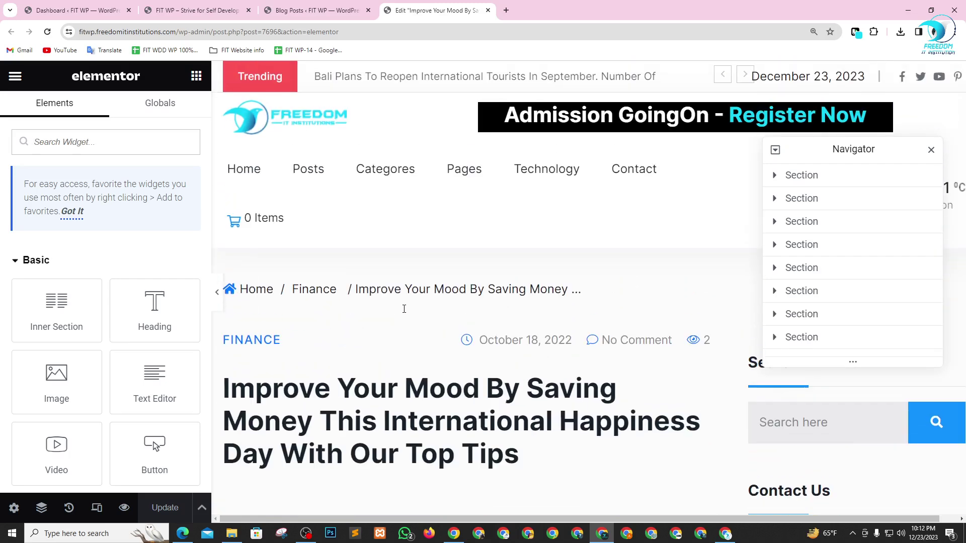
{"action": "scroll", "coordinate": [449, 376], "scroll_direction": "down", "scroll_amount": 7}
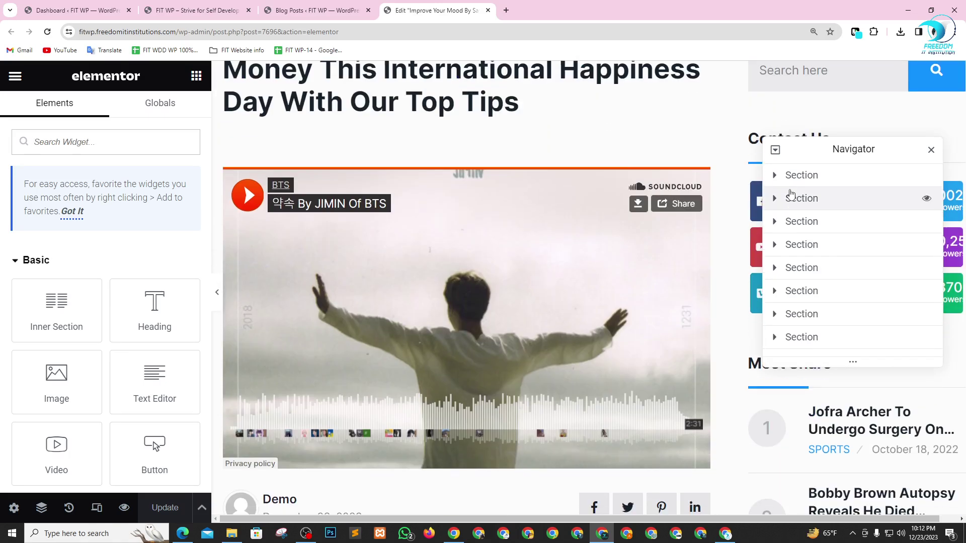
{"action": "left_click", "coordinate": [774, 175]}
{"action": "left_click", "coordinate": [782, 198]}
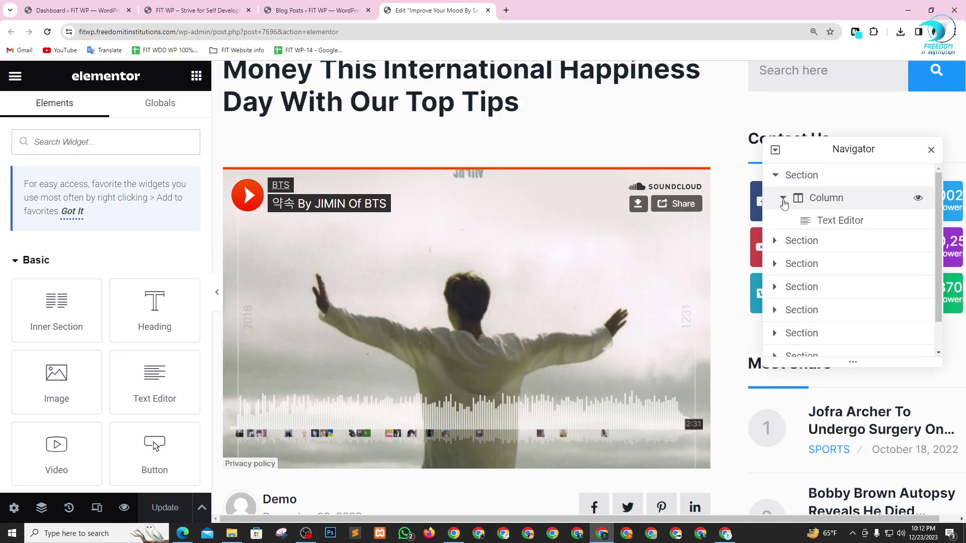
{"action": "left_click", "coordinate": [840, 221]}
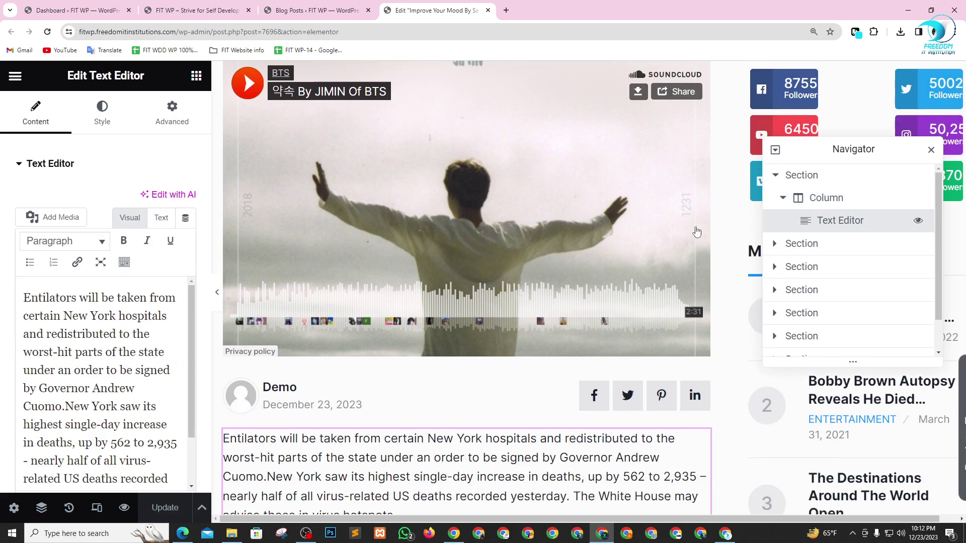
{"action": "scroll", "coordinate": [379, 321], "scroll_direction": "down", "scroll_amount": 5}
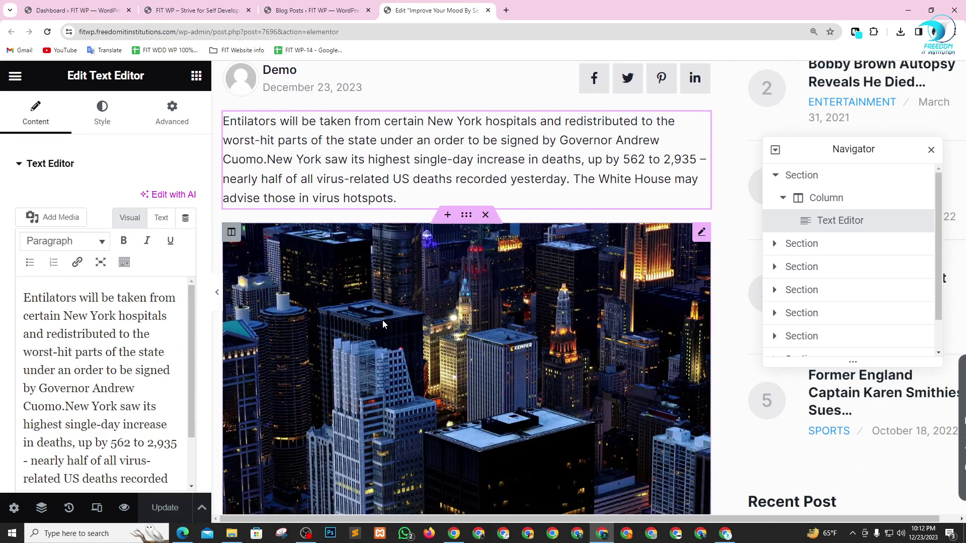
{"action": "scroll", "coordinate": [343, 244], "scroll_direction": "down", "scroll_amount": 1}
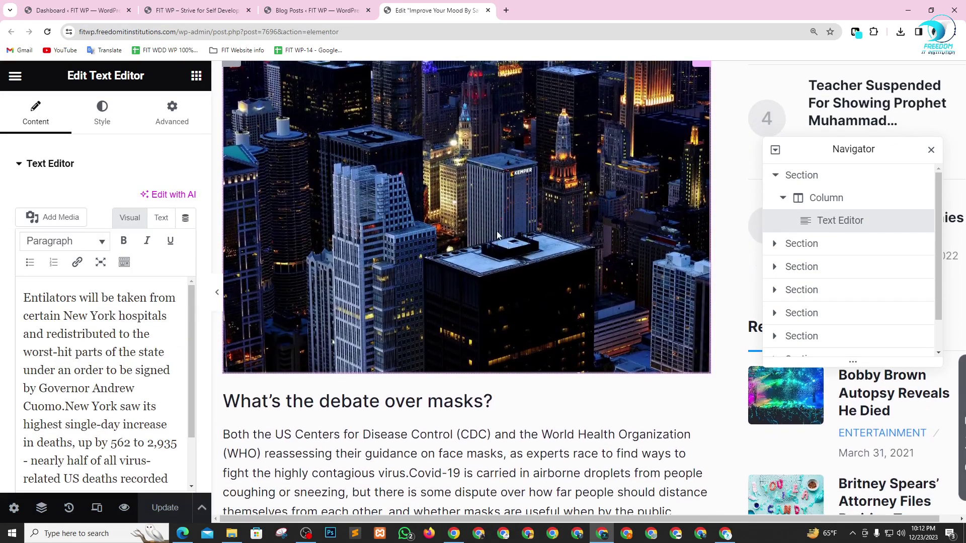
{"action": "scroll", "coordinate": [363, 256], "scroll_direction": "up", "scroll_amount": 2}
{"action": "scroll", "coordinate": [532, 269], "scroll_direction": "down", "scroll_amount": 2}
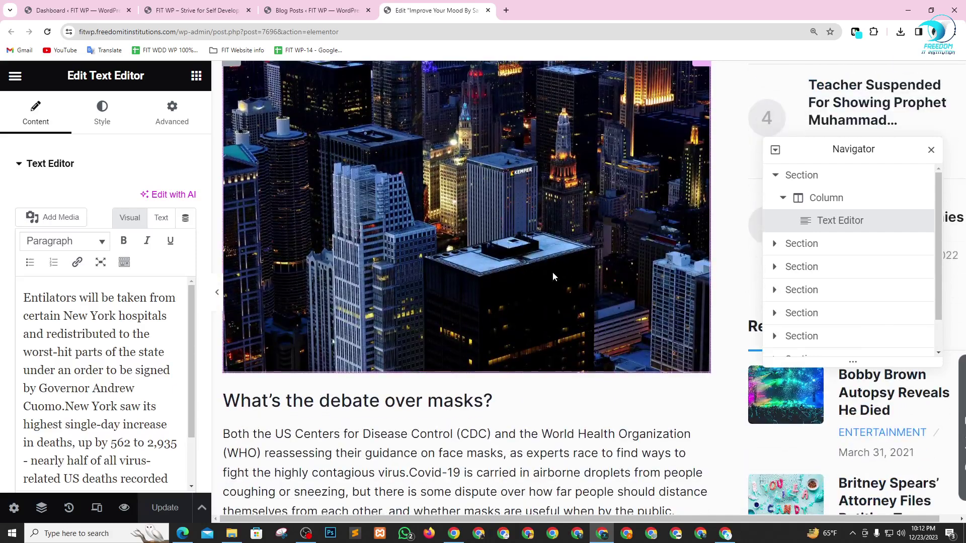
- Replace the city-skyline image below the opening paragraph with the Business-2 crowd photo from the Media Library
{"action": "scroll", "coordinate": [552, 276], "scroll_direction": "up", "scroll_amount": 2}
{"action": "left_click", "coordinate": [701, 159]}
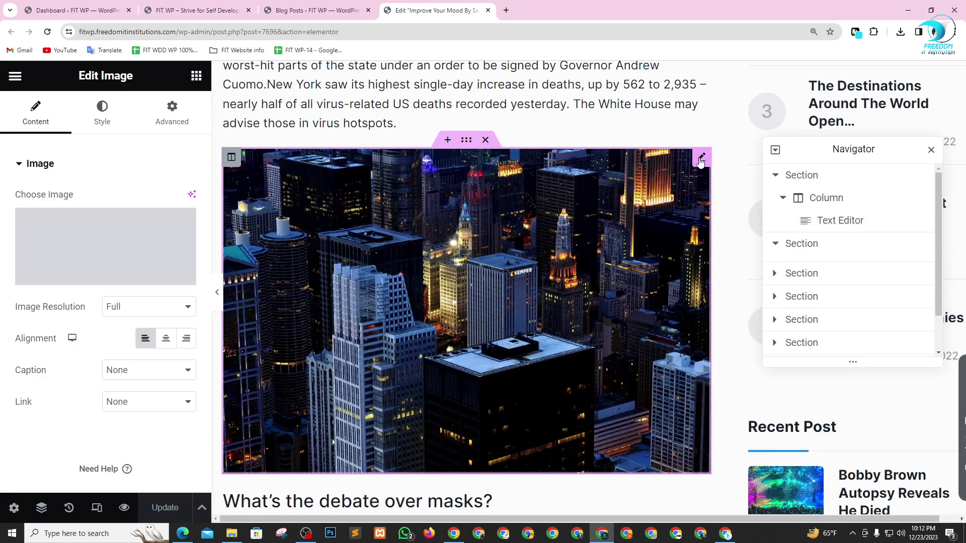
{"action": "left_click", "coordinate": [98, 242]}
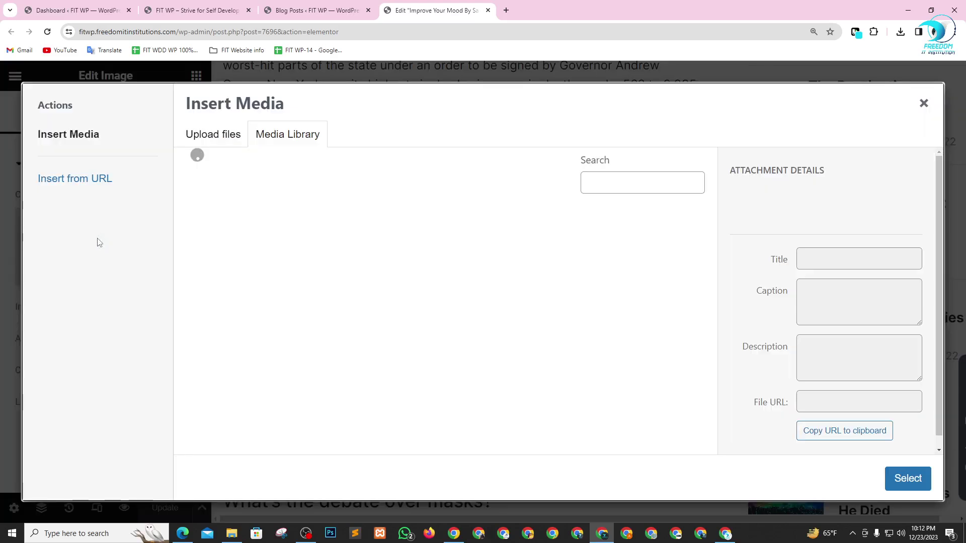
{"action": "key", "text": "ctrl+minus"}
{"action": "key", "text": "ctrl+minus"}
{"action": "key", "text": "ctrl+minus"}
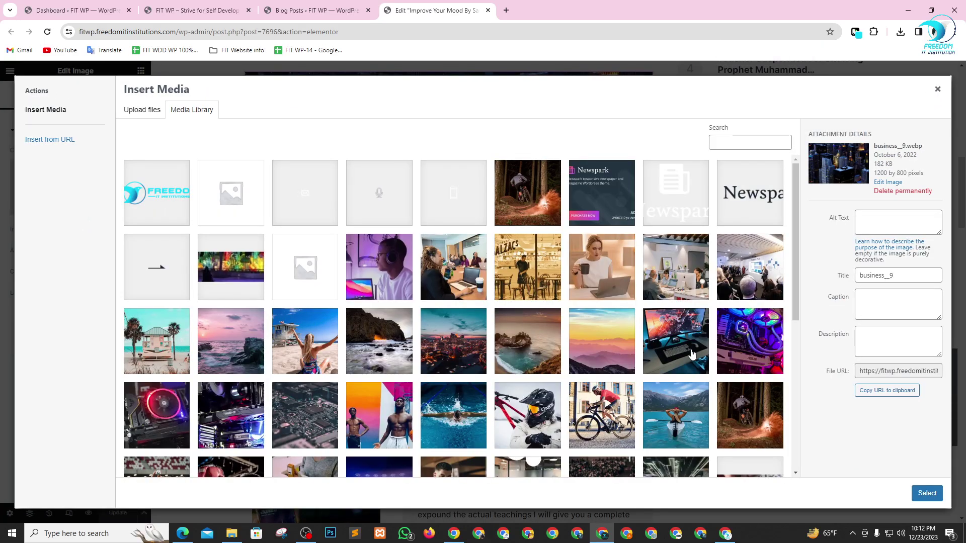
{"action": "scroll", "coordinate": [692, 354], "scroll_direction": "down", "scroll_amount": 2}
{"action": "left_click", "coordinate": [463, 336]}
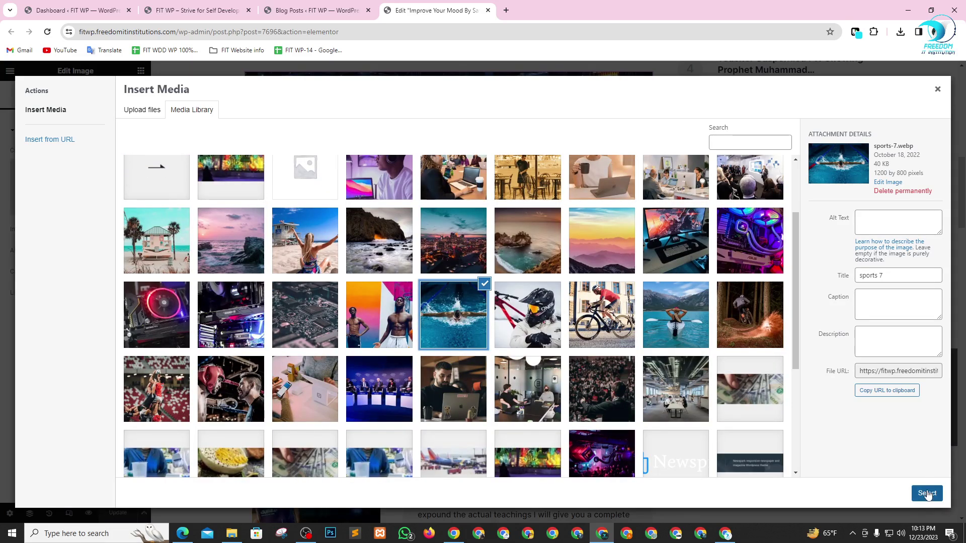
{"action": "left_click", "coordinate": [604, 413]}
{"action": "left_click", "coordinate": [919, 494]}
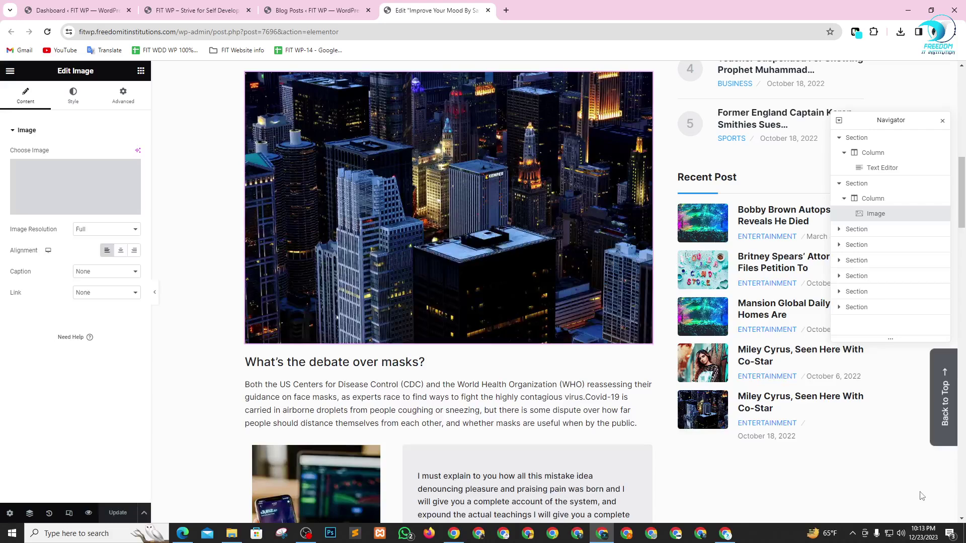
{"action": "scroll", "coordinate": [383, 298], "scroll_direction": "down", "scroll_amount": 2}
{"action": "scroll", "coordinate": [383, 297], "scroll_direction": "down", "scroll_amount": 2}
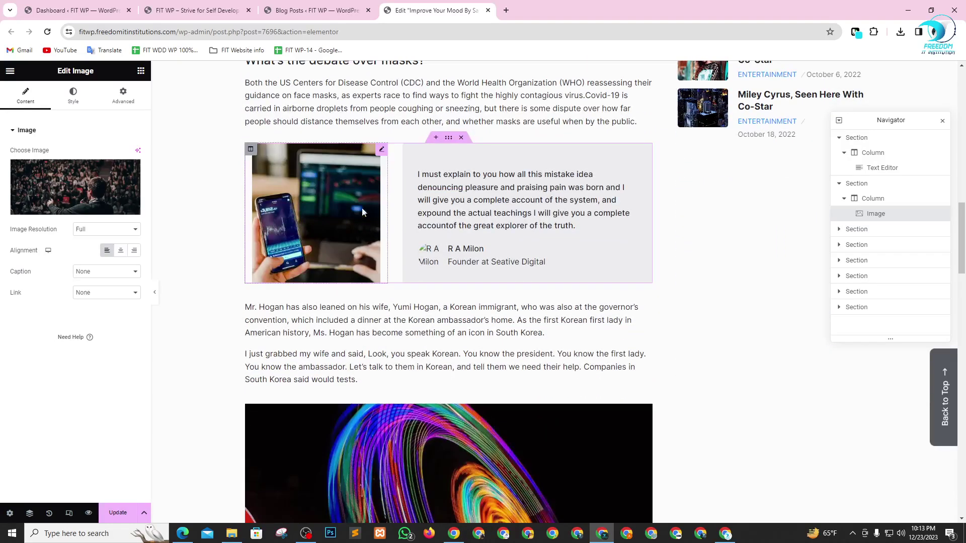
{"action": "left_click", "coordinate": [381, 150]}
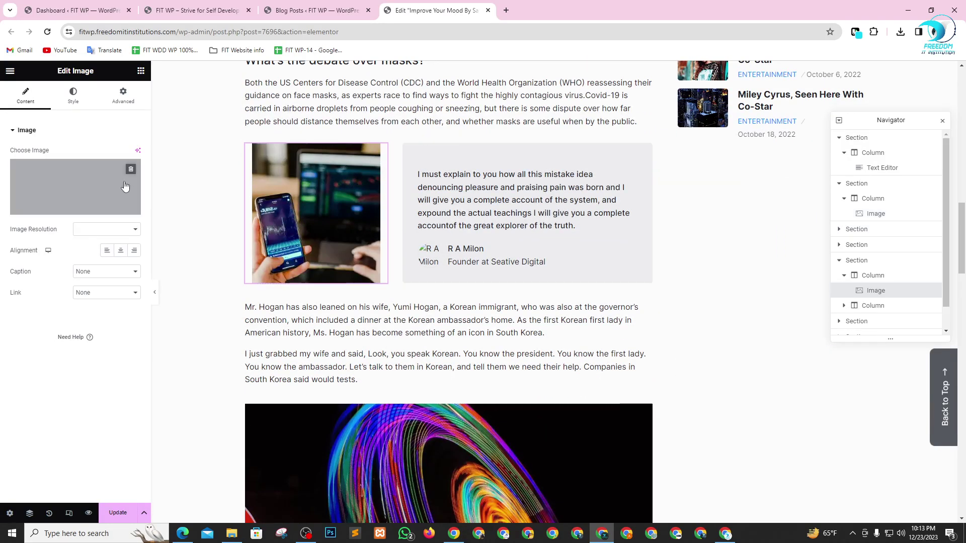
- Replace the small phone image beside the quote with glowing-wheel.webp
{"action": "left_click", "coordinate": [75, 187]}
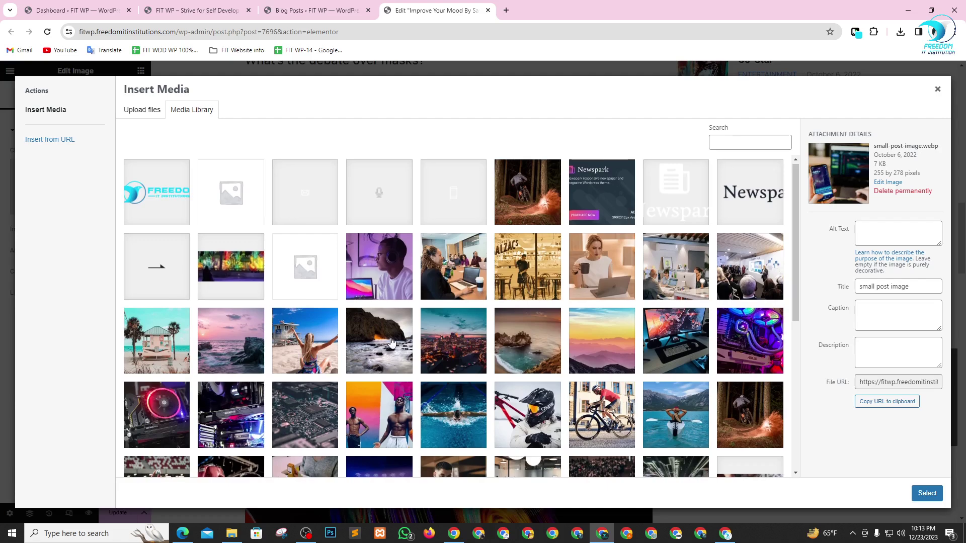
{"action": "scroll", "coordinate": [200, 374], "scroll_direction": "down", "scroll_amount": 3}
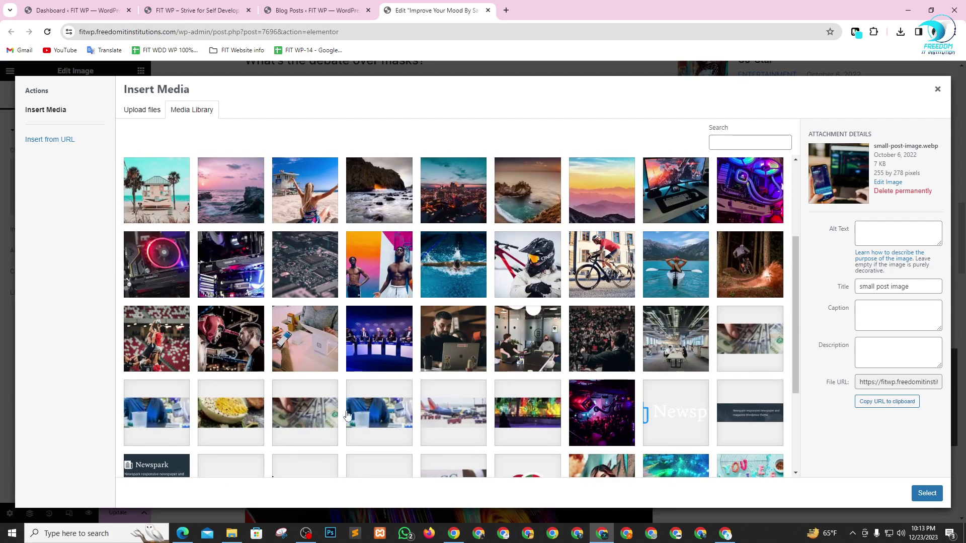
{"action": "scroll", "coordinate": [574, 401], "scroll_direction": "down", "scroll_amount": 3}
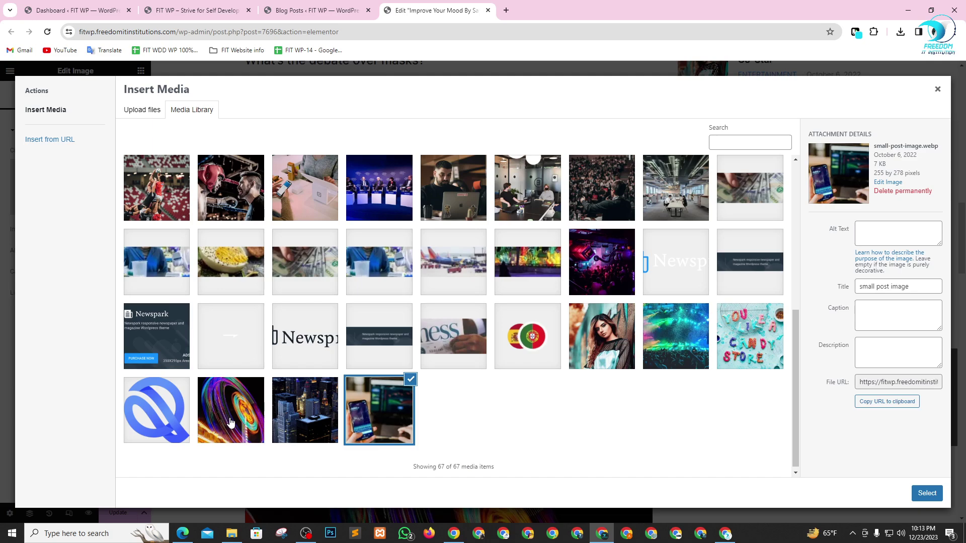
{"action": "left_click", "coordinate": [231, 423]}
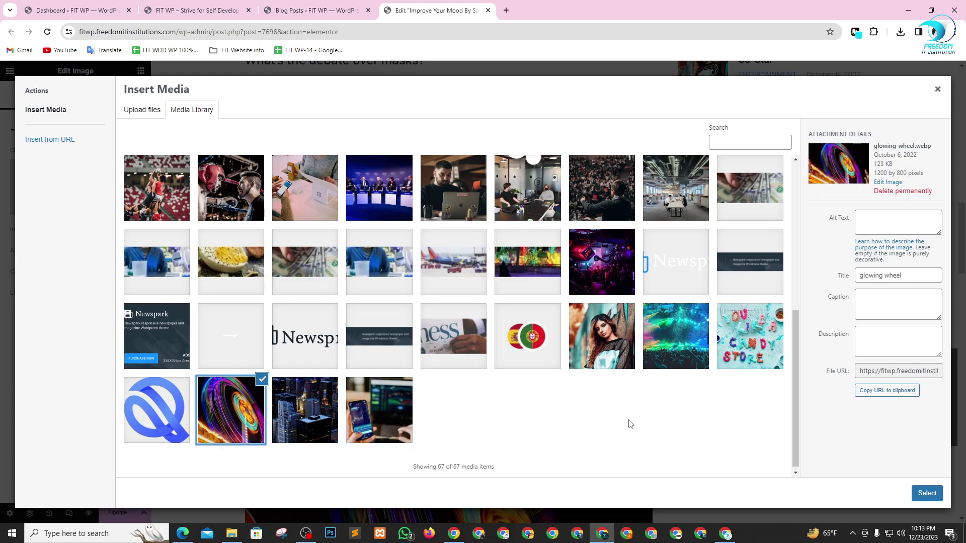
{"action": "left_click", "coordinate": [927, 493]}
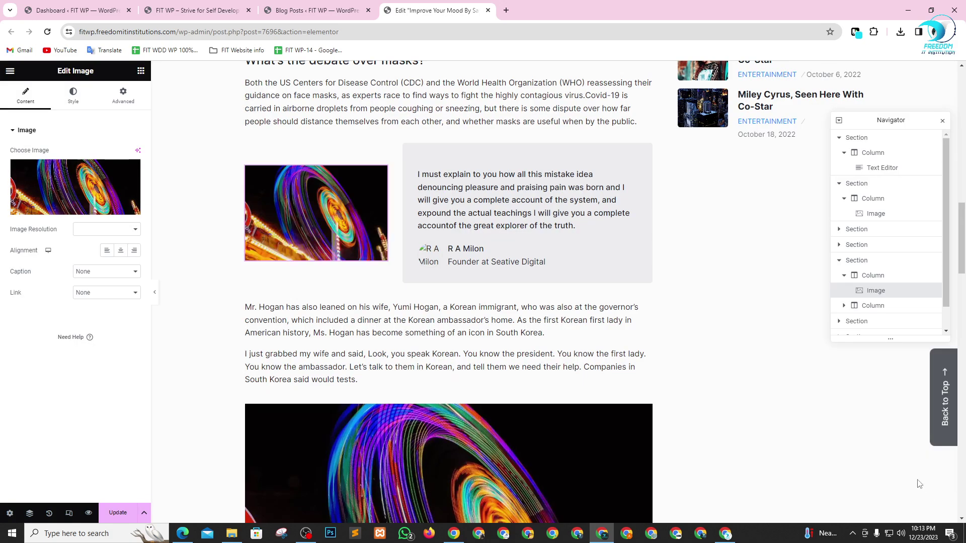
{"action": "scroll", "coordinate": [647, 295], "scroll_direction": "down", "scroll_amount": 5}
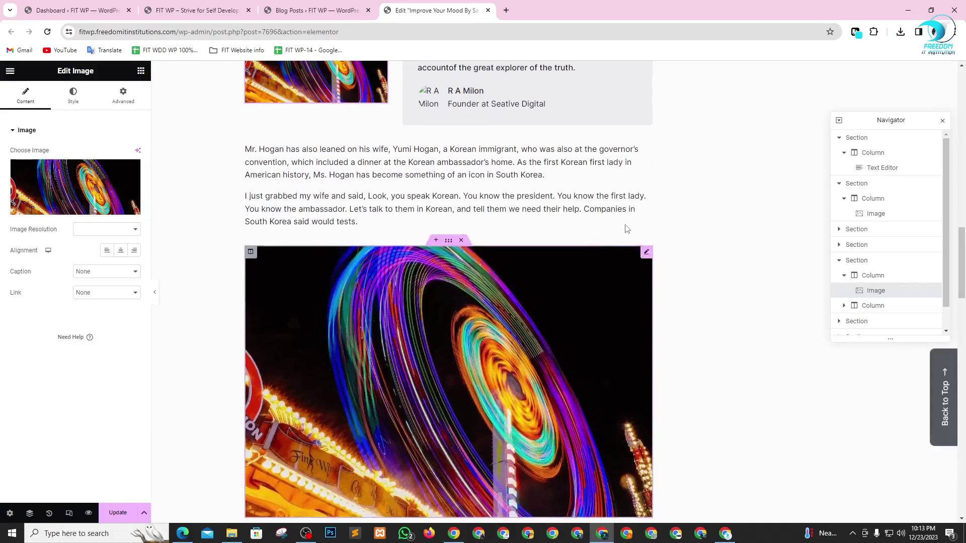
- Replace the large wheel image below the Korea paragraph with the office photo
{"action": "left_click", "coordinate": [41, 176]}
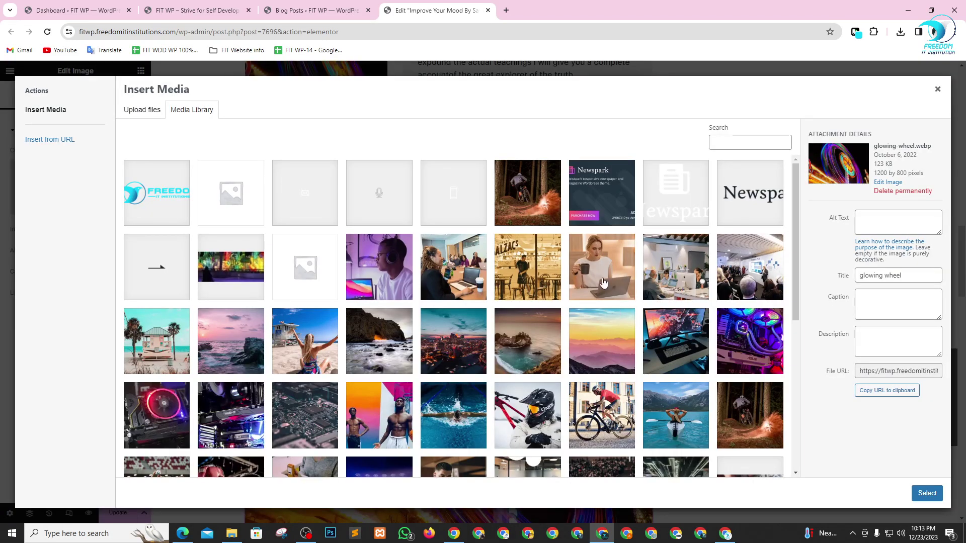
{"action": "left_click", "coordinate": [604, 284]}
{"action": "left_click", "coordinate": [736, 277]}
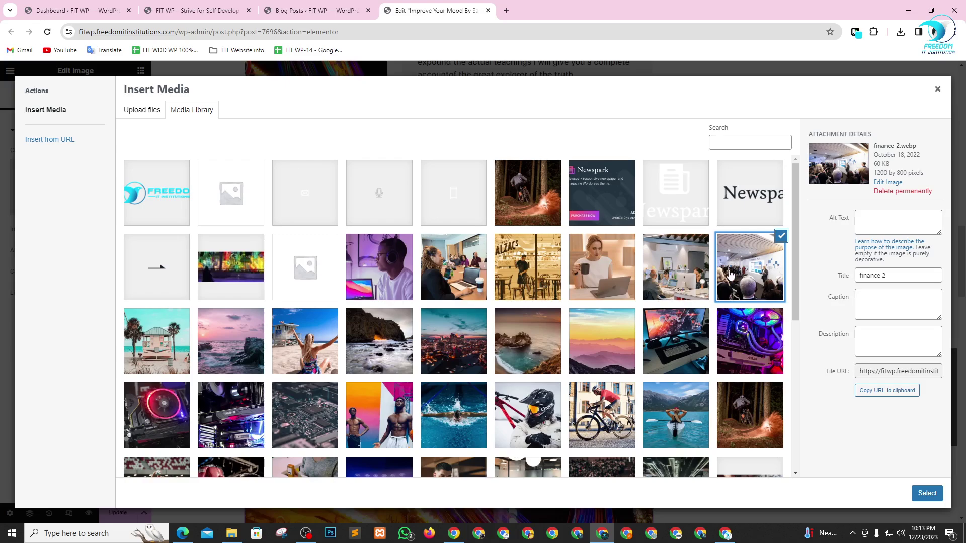
{"action": "left_click", "coordinate": [697, 275]}
{"action": "left_click", "coordinate": [927, 493]}
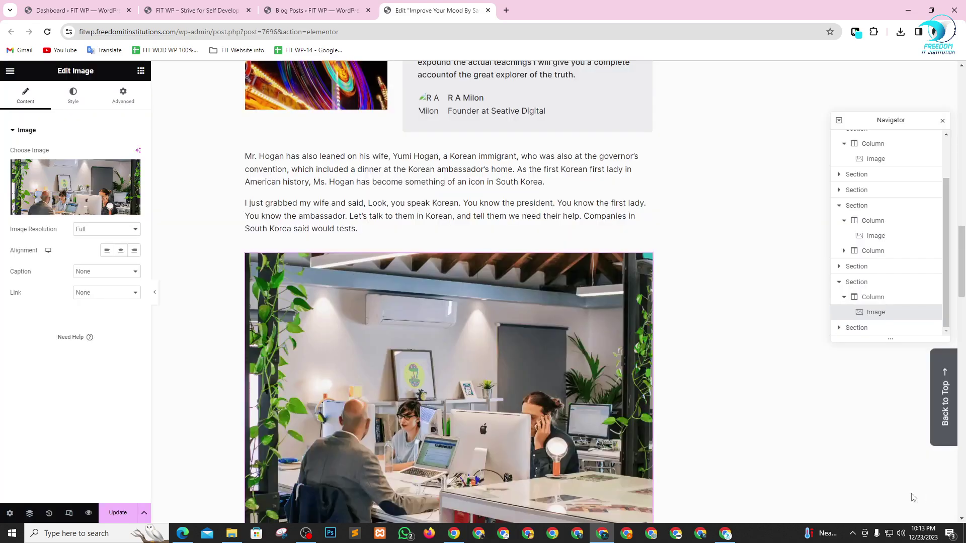
{"action": "scroll", "coordinate": [530, 359], "scroll_direction": "down", "scroll_amount": 10}
- Inspect the first image, opening paragraph, column and top section in the Navigator, then collapse the section
{"action": "scroll", "coordinate": [509, 409], "scroll_direction": "up", "scroll_amount": 15}
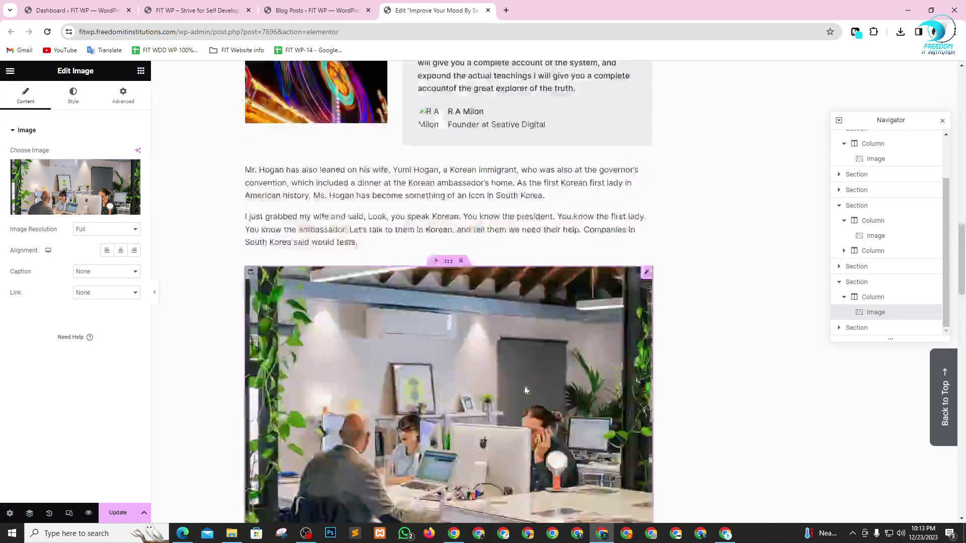
{"action": "scroll", "coordinate": [443, 382], "scroll_direction": "down", "scroll_amount": 2}
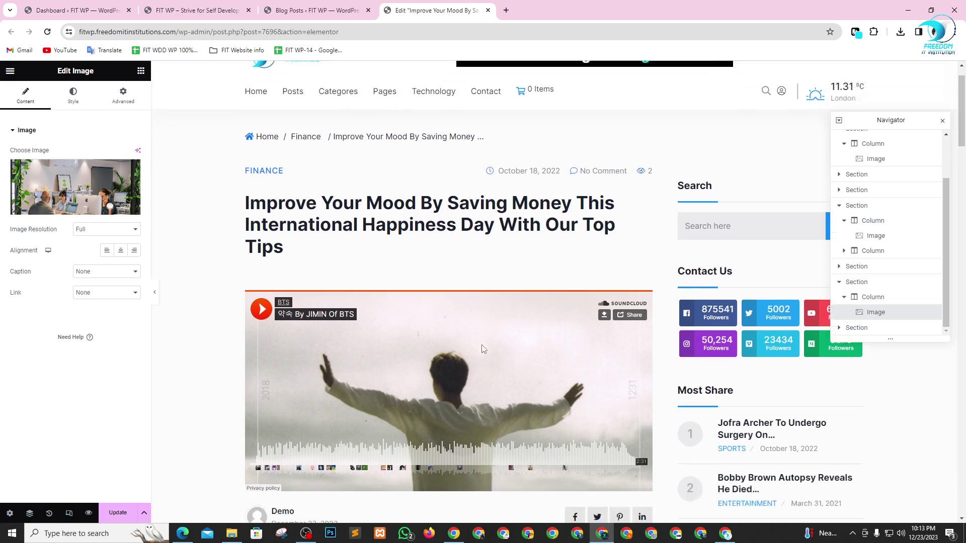
{"action": "scroll", "coordinate": [460, 349], "scroll_direction": "up", "scroll_amount": 2}
{"action": "scroll", "coordinate": [342, 353], "scroll_direction": "down", "scroll_amount": 2}
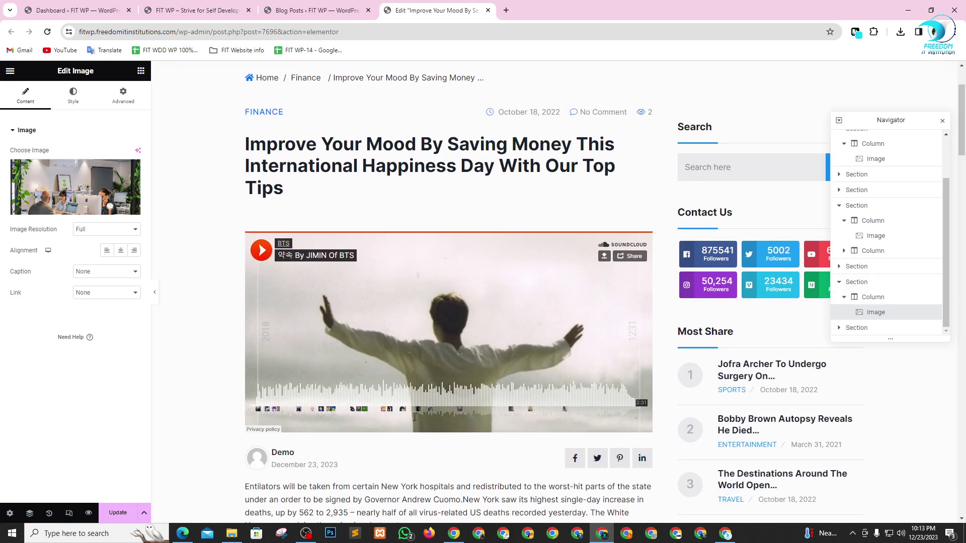
{"action": "scroll", "coordinate": [856, 151], "scroll_direction": "up", "scroll_amount": 3}
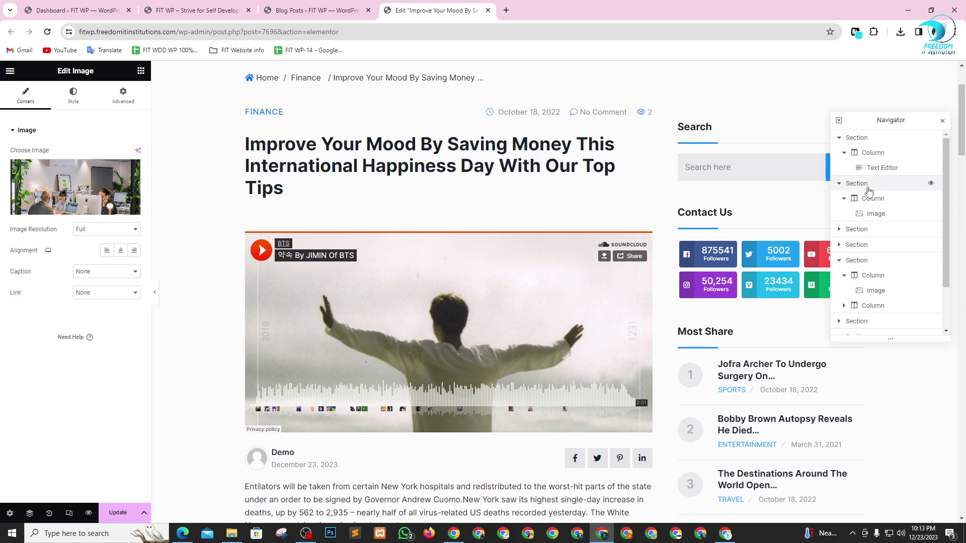
{"action": "left_click", "coordinate": [876, 214]}
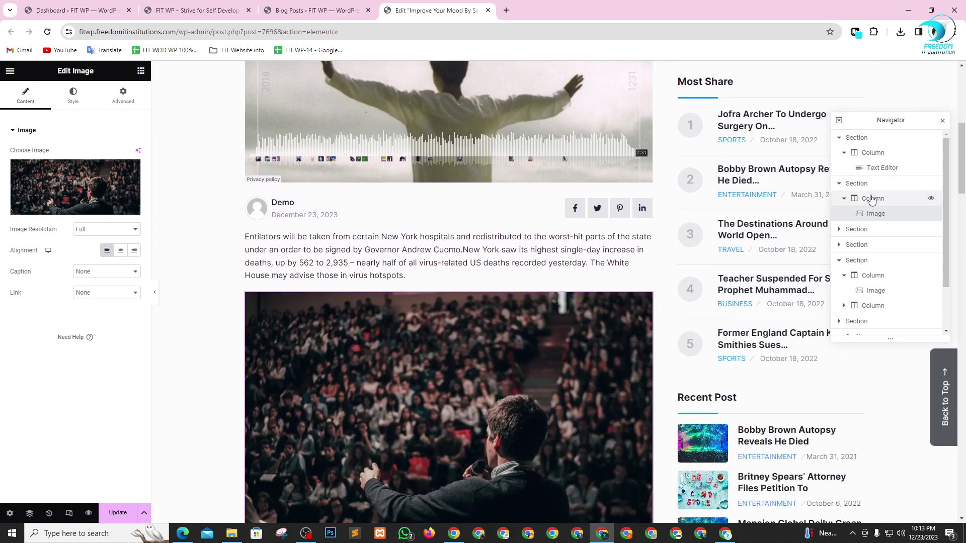
{"action": "left_click", "coordinate": [875, 168]}
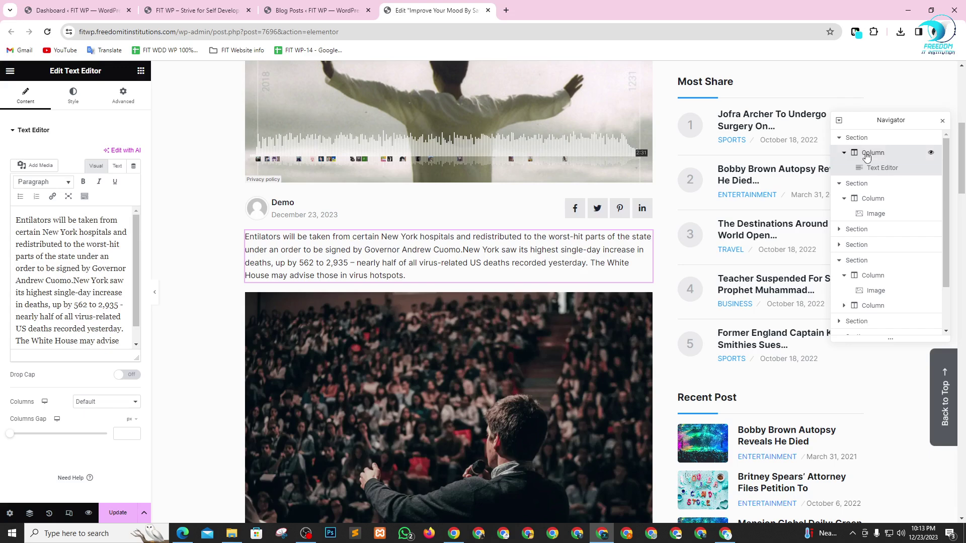
{"action": "left_click", "coordinate": [866, 154]}
{"action": "left_click", "coordinate": [862, 139]}
{"action": "left_click", "coordinate": [838, 138]}
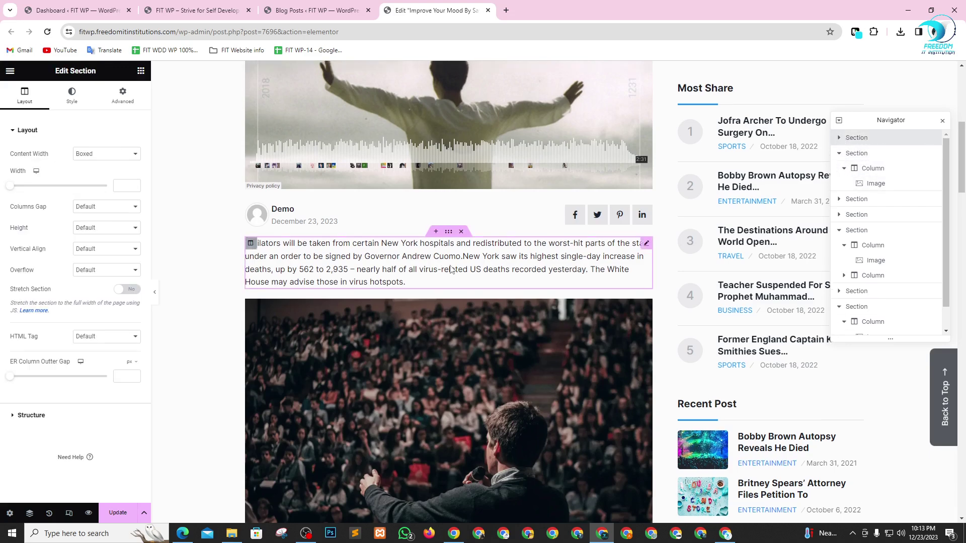
- Switch to the Blog Posts tab and then to the site's front-page tab
{"action": "scroll", "coordinate": [609, 246], "scroll_direction": "up", "scroll_amount": 6}
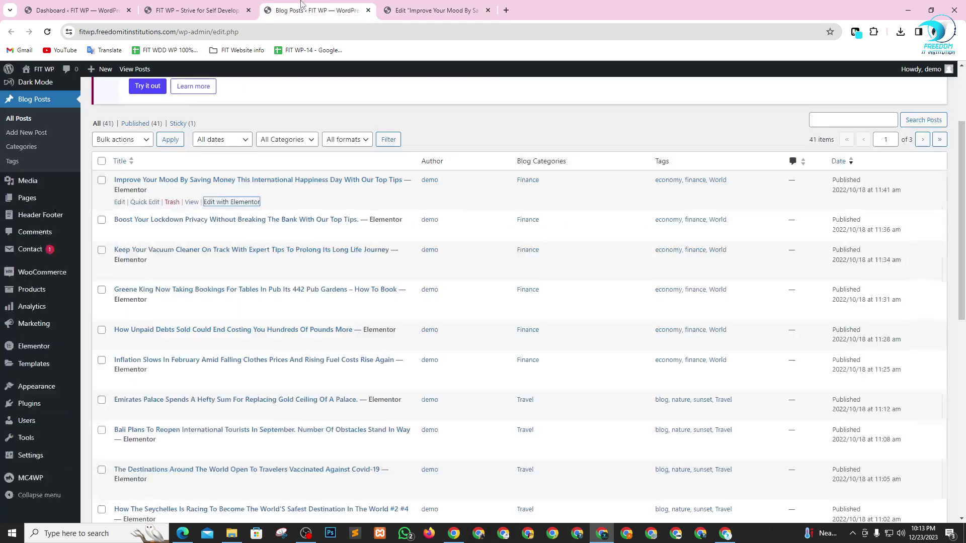
{"action": "left_click", "coordinate": [311, 11]}
{"action": "left_click", "coordinate": [230, 4]}
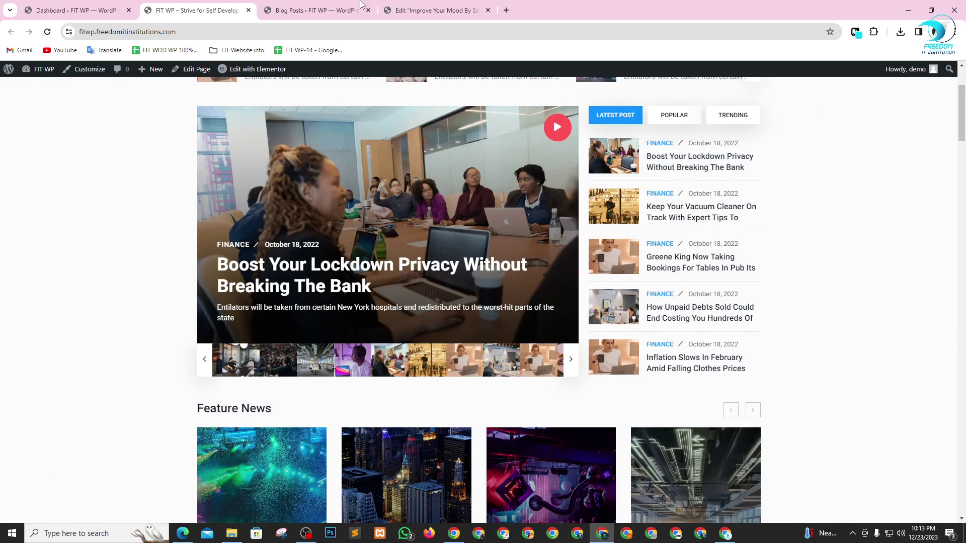
- Open the Improve Your Mood post for editing from the blog posts list
{"action": "left_click", "coordinate": [423, 4]}
{"action": "left_click", "coordinate": [347, 4]}
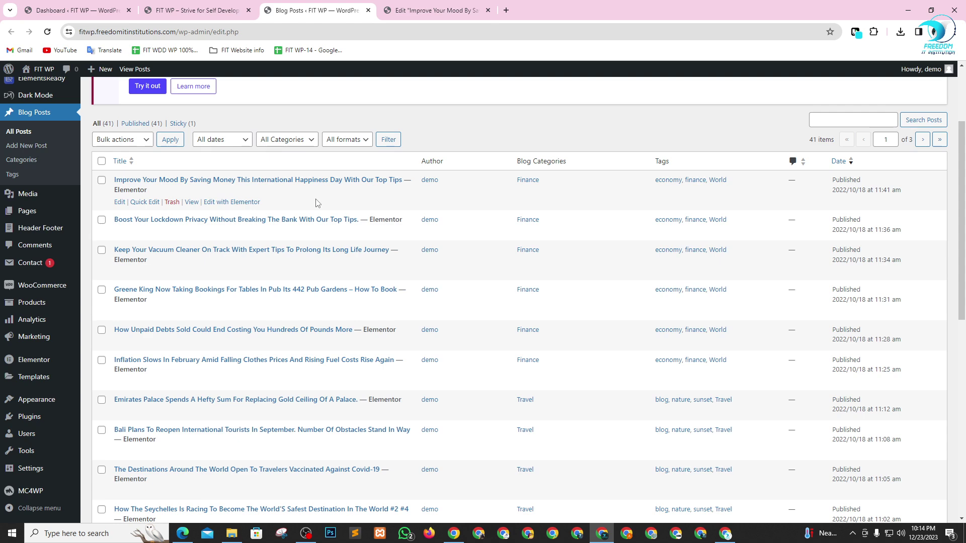
{"action": "left_click", "coordinate": [120, 202]}
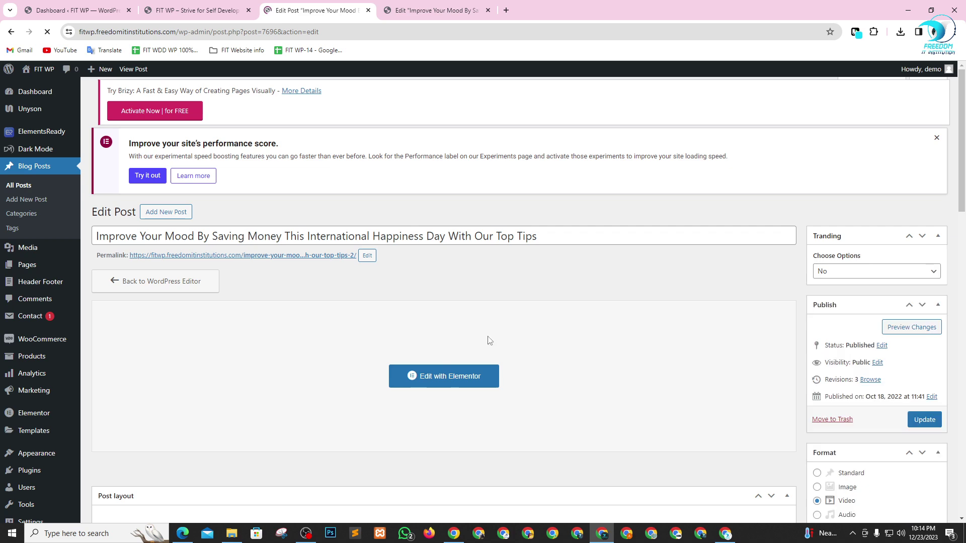
{"action": "scroll", "coordinate": [866, 336], "scroll_direction": "down", "scroll_amount": 4}
{"action": "scroll", "coordinate": [869, 333], "scroll_direction": "down", "scroll_amount": 12}
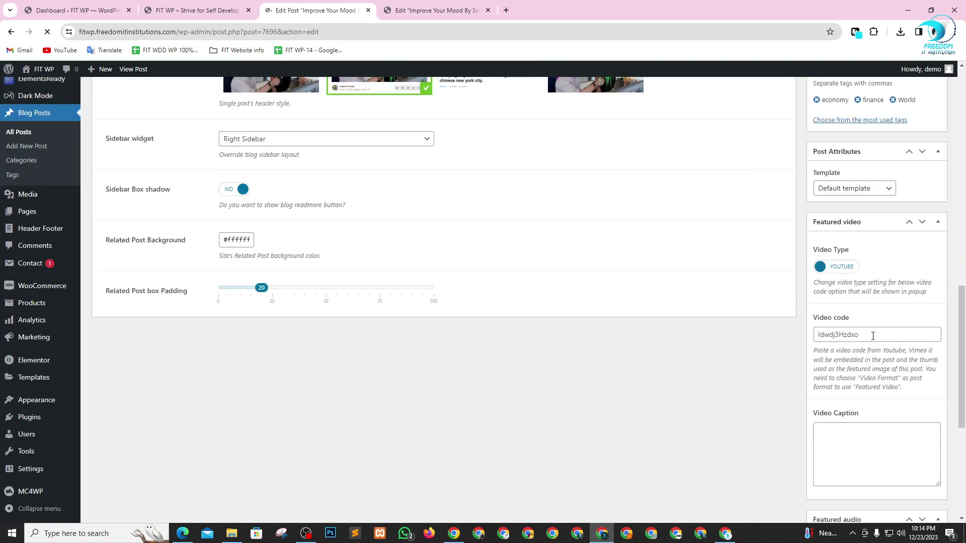
{"action": "scroll", "coordinate": [873, 347], "scroll_direction": "down", "scroll_amount": 3}
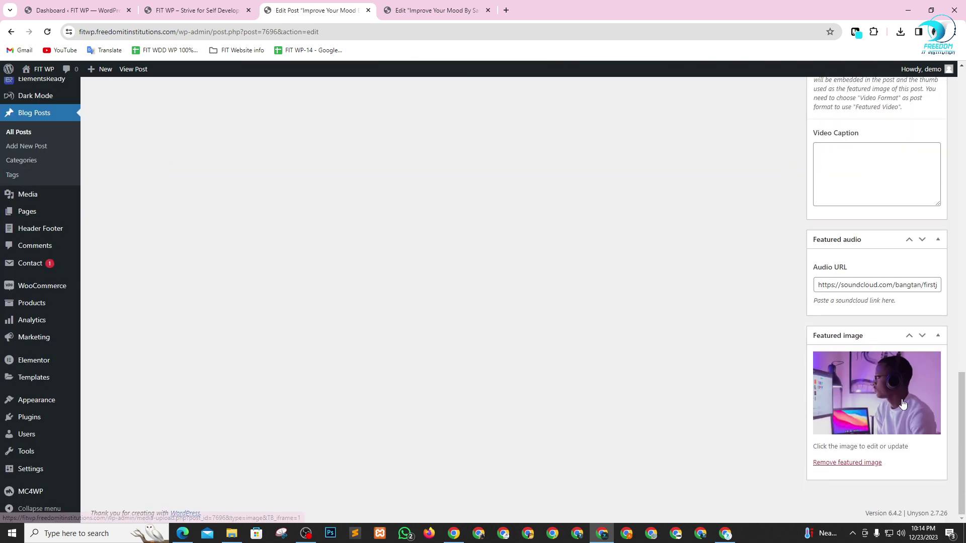
- Set the Business 2 crowd photo as the featured image and update the post
{"action": "left_click", "coordinate": [873, 399]}
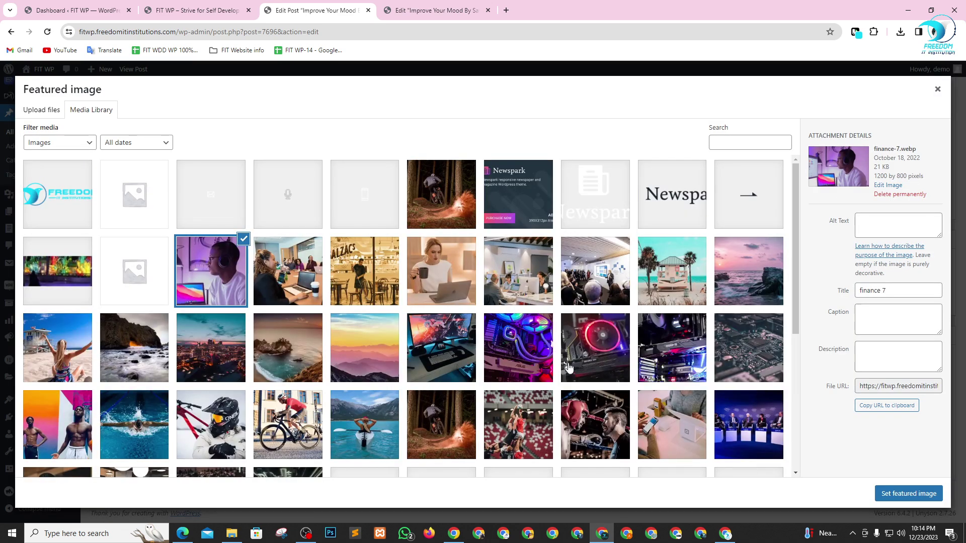
{"action": "scroll", "coordinate": [569, 367], "scroll_direction": "down", "scroll_amount": 2}
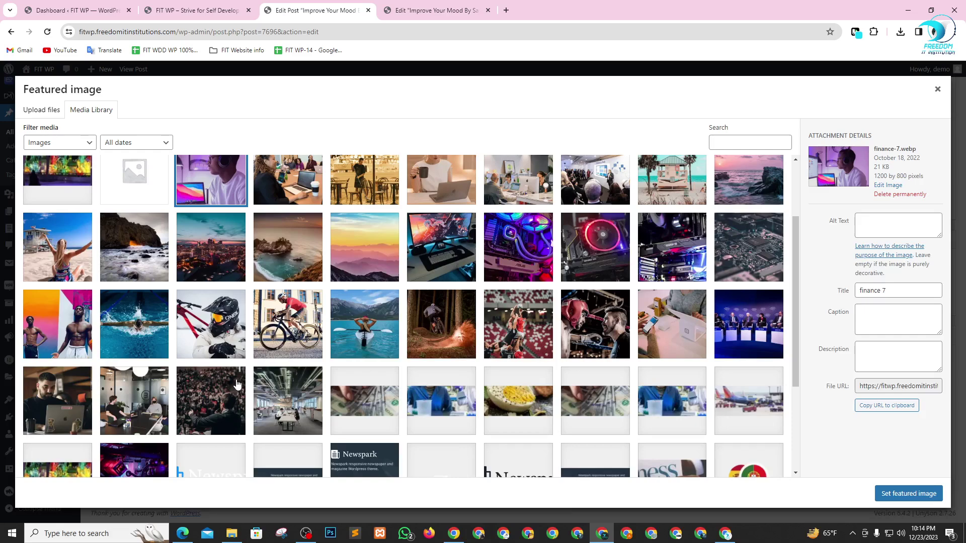
{"action": "left_click", "coordinate": [226, 424]}
{"action": "left_click", "coordinate": [896, 487]}
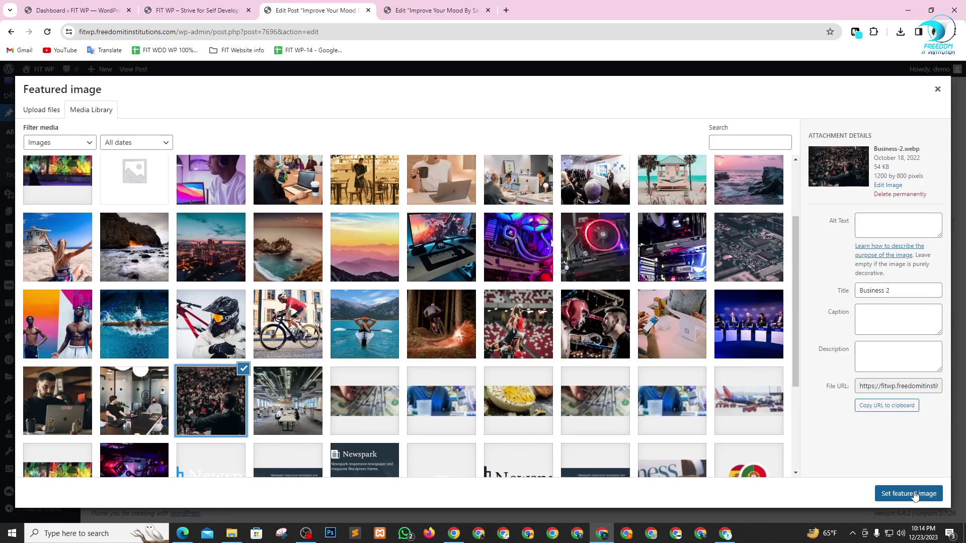
{"action": "scroll", "coordinate": [683, 402], "scroll_direction": "up", "scroll_amount": 10}
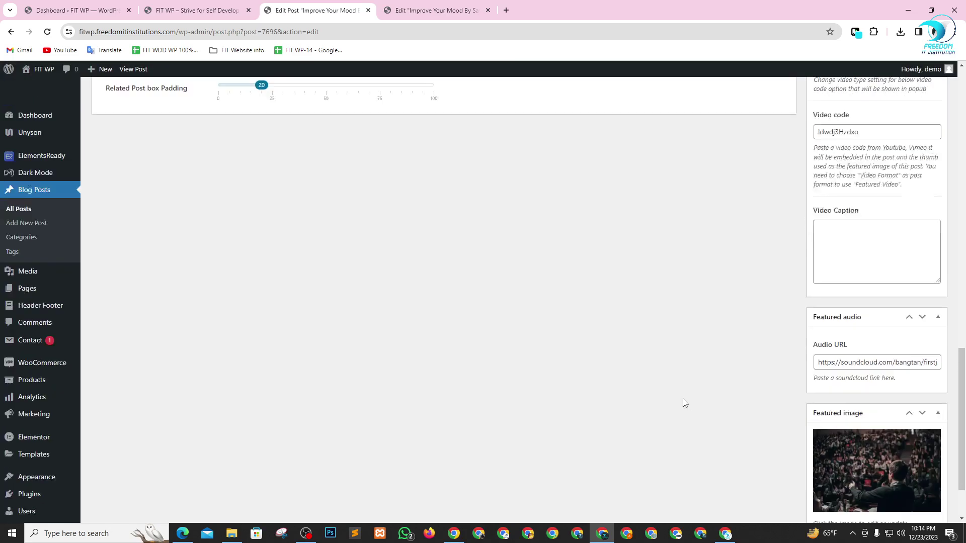
{"action": "scroll", "coordinate": [682, 401], "scroll_direction": "down", "scroll_amount": 3}
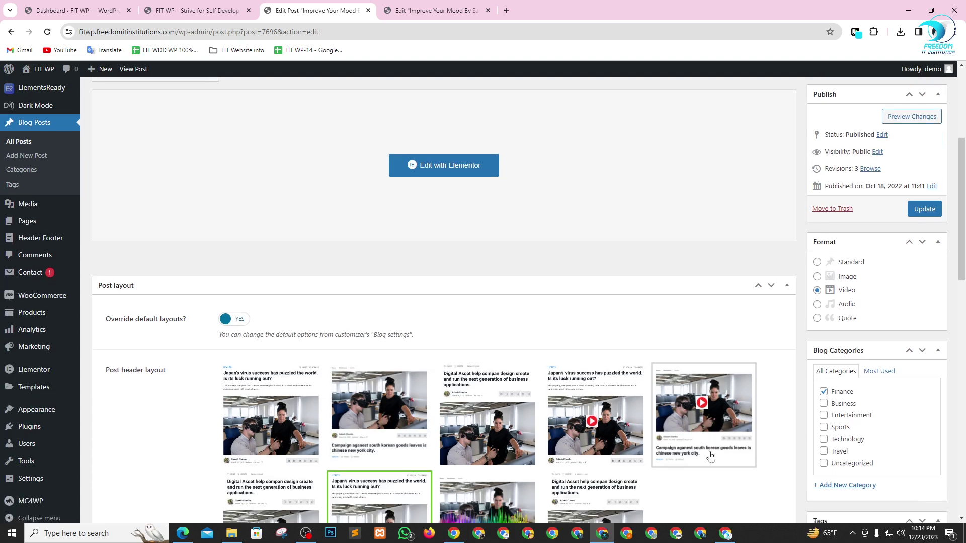
{"action": "scroll", "coordinate": [759, 425], "scroll_direction": "up", "scroll_amount": 5}
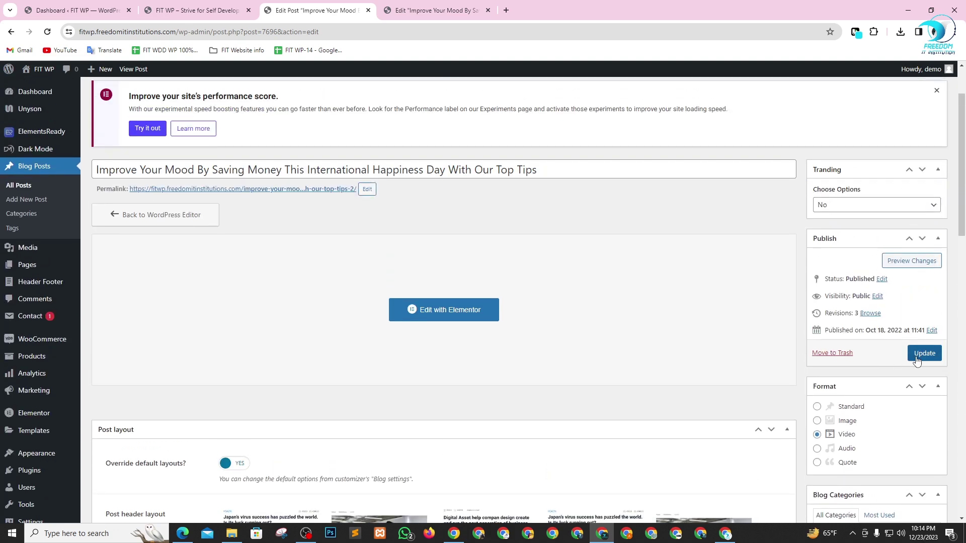
{"action": "left_click", "coordinate": [916, 359]}
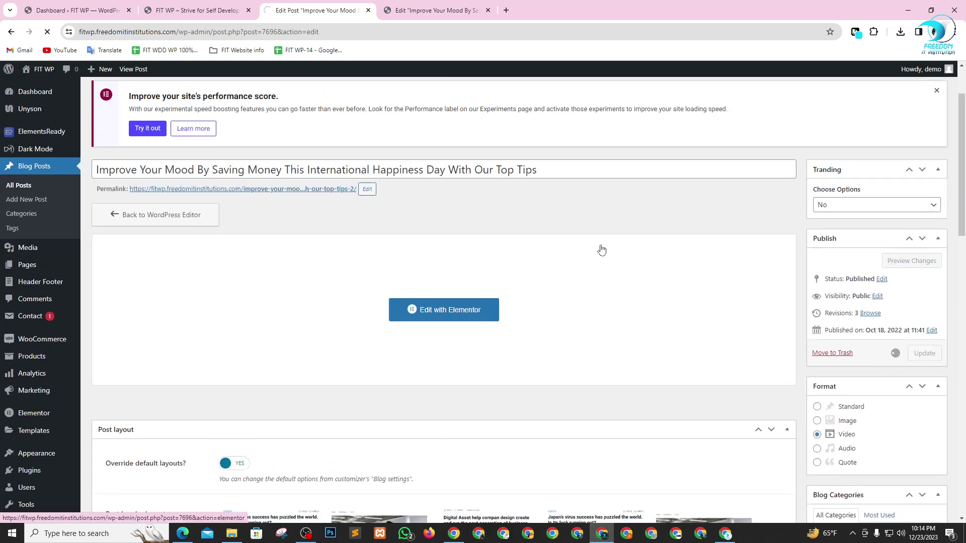
{"action": "mouse_move", "coordinate": [42, 75]}
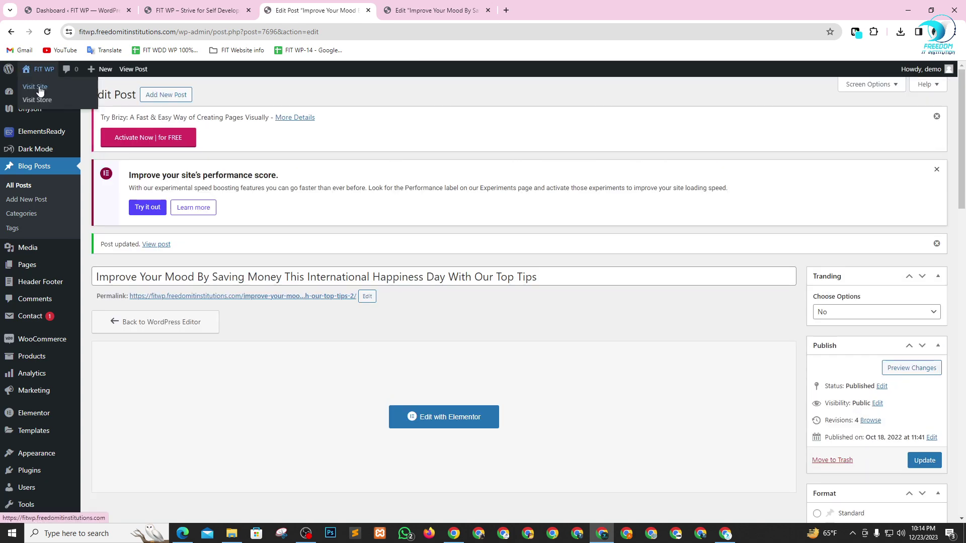
{"action": "right_click", "coordinate": [40, 89]}
- Open the live site and then the slider's post in new tabs, and review the post page
{"action": "left_click", "coordinate": [65, 98]}
{"action": "left_click", "coordinate": [421, 7]}
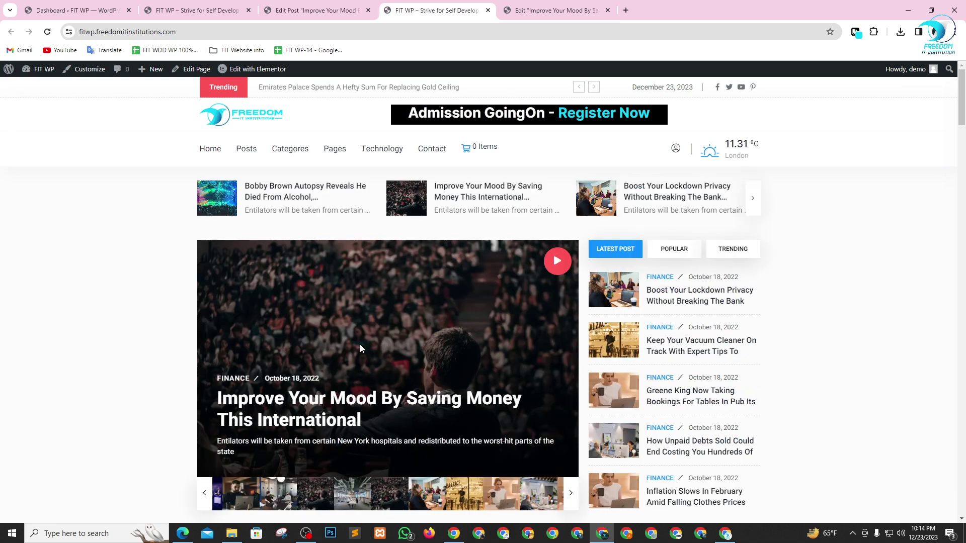
{"action": "scroll", "coordinate": [380, 332], "scroll_direction": "down", "scroll_amount": 1}
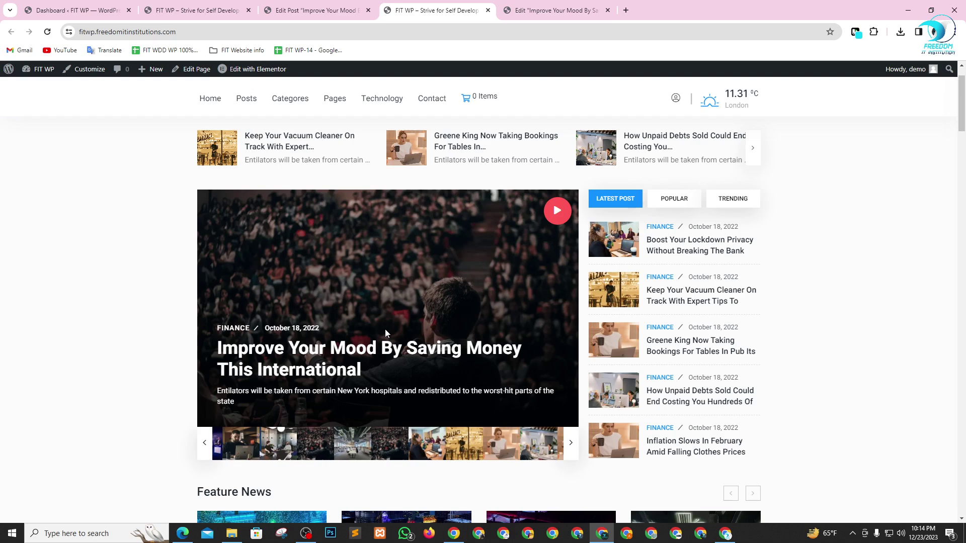
{"action": "right_click", "coordinate": [346, 352]}
{"action": "left_click", "coordinate": [399, 124]}
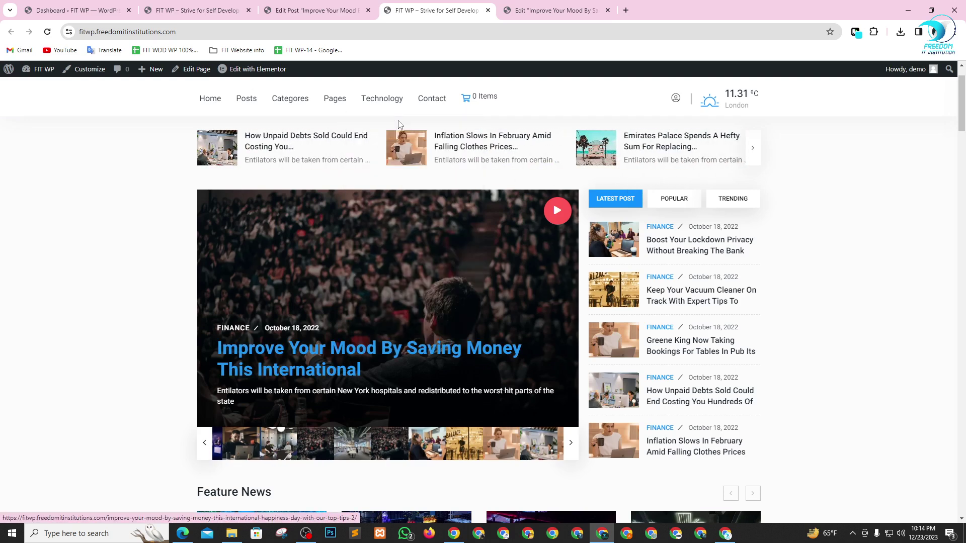
{"action": "left_click", "coordinate": [536, 8]}
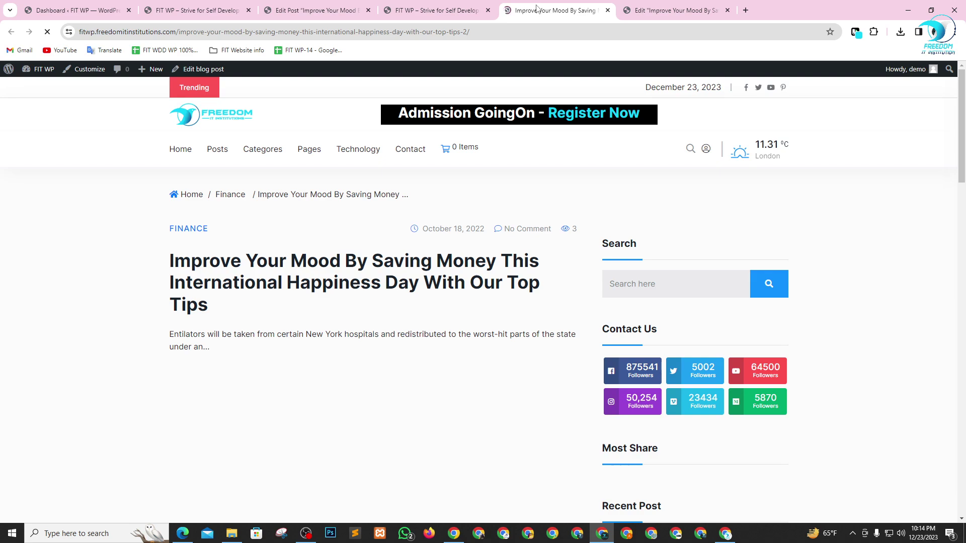
{"action": "scroll", "coordinate": [107, 358], "scroll_direction": "down", "scroll_amount": 10}
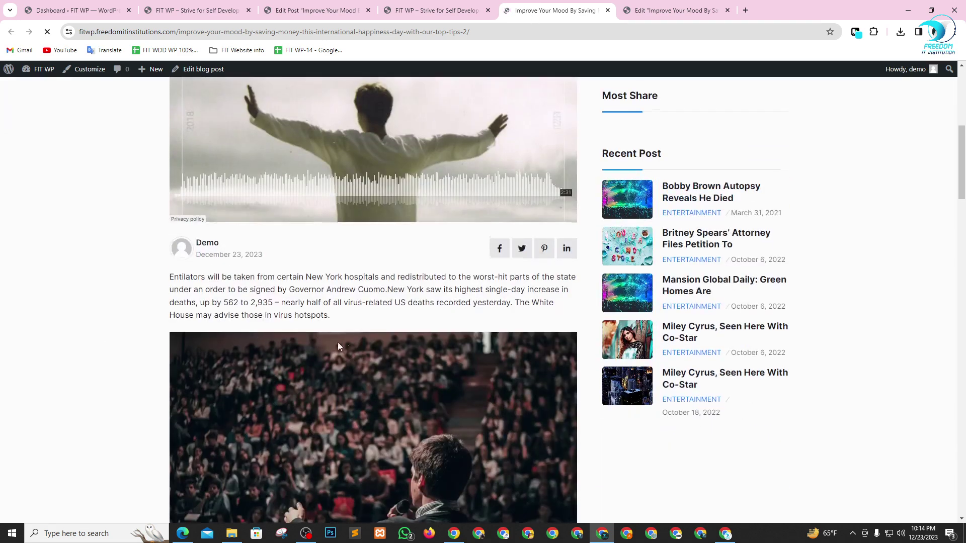
{"action": "scroll", "coordinate": [290, 280], "scroll_direction": "down", "scroll_amount": 12}
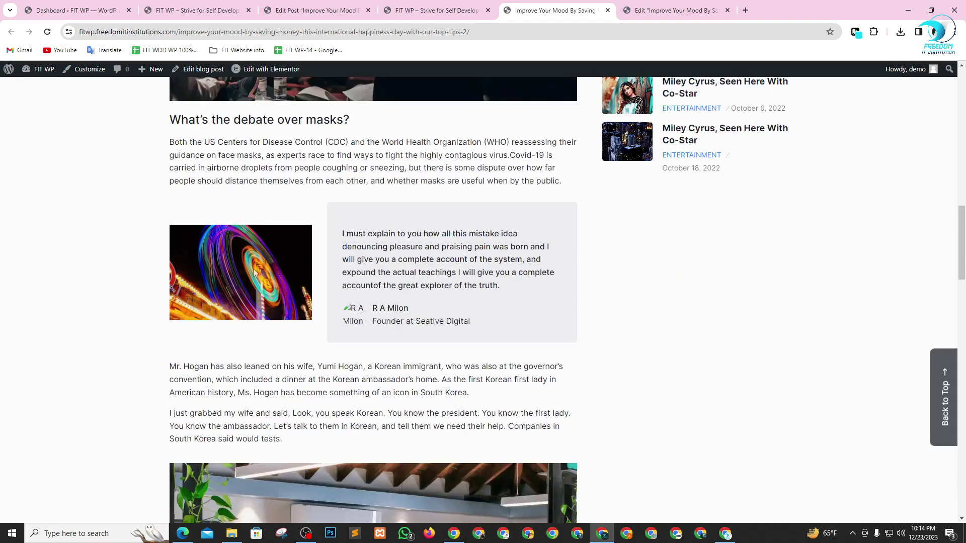
{"action": "scroll", "coordinate": [388, 366], "scroll_direction": "down", "scroll_amount": 1}
{"action": "scroll", "coordinate": [539, 257], "scroll_direction": "up", "scroll_amount": 15}
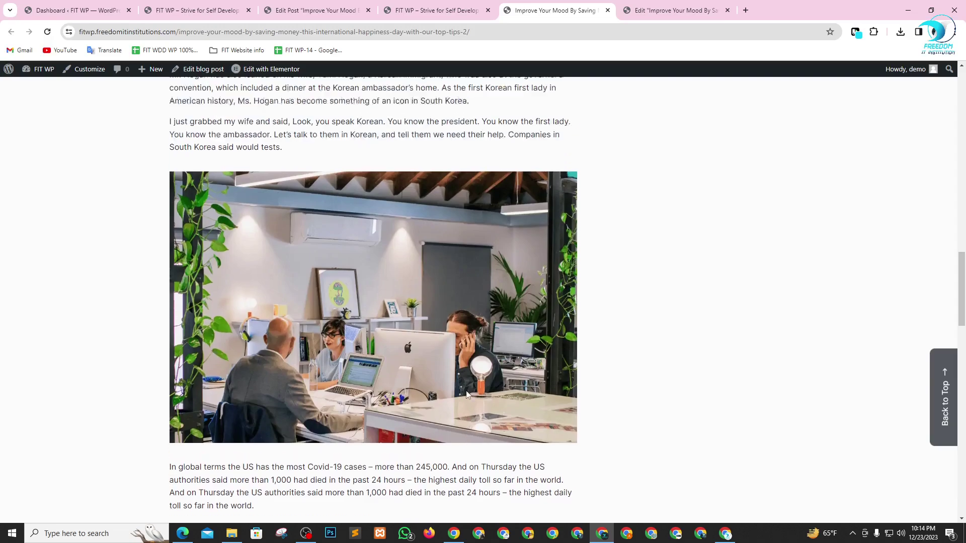
{"action": "scroll", "coordinate": [539, 256], "scroll_direction": "up", "scroll_amount": 5}
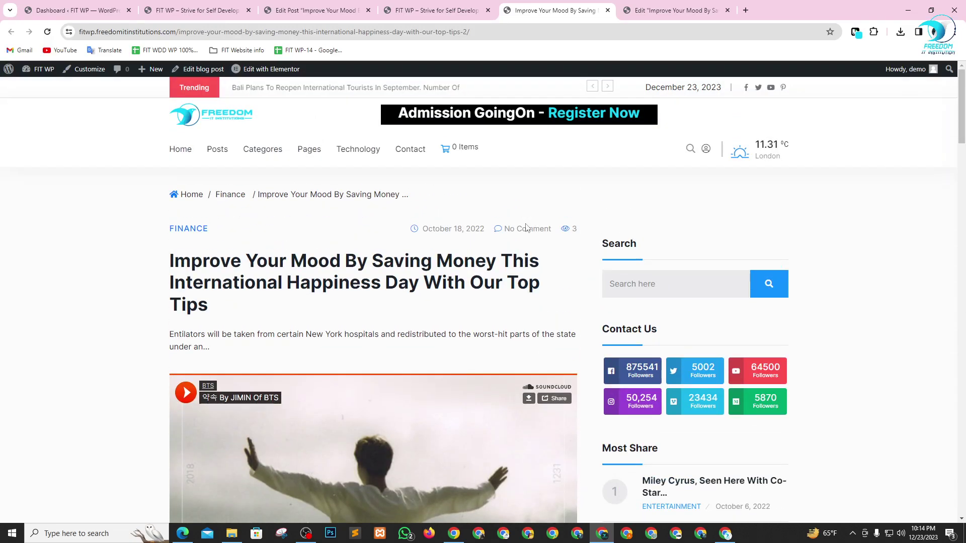
- Close the post and Elementor tabs and return to the Google Meet call with Alt+Tab
{"action": "left_click", "coordinate": [608, 10]}
{"action": "left_click", "coordinate": [606, 15]}
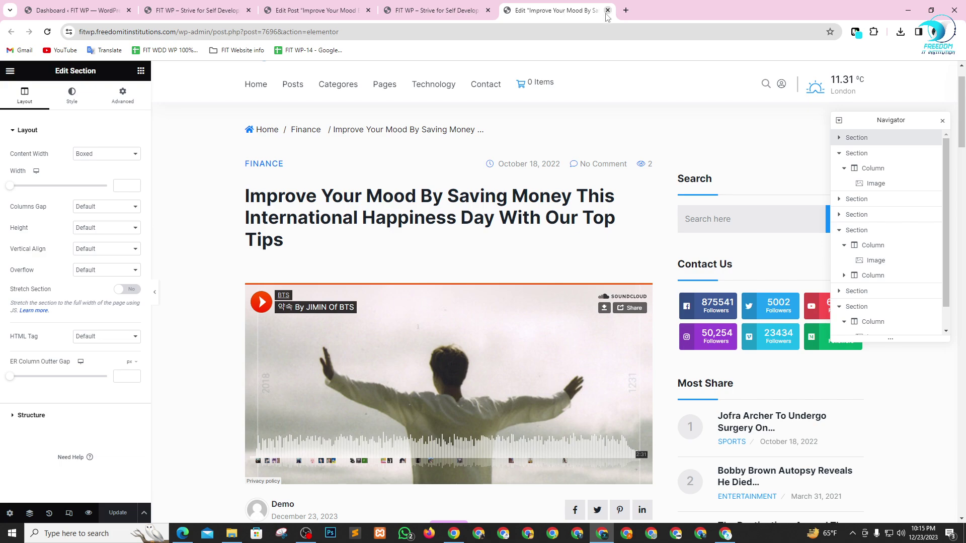
{"action": "left_click", "coordinate": [607, 10]}
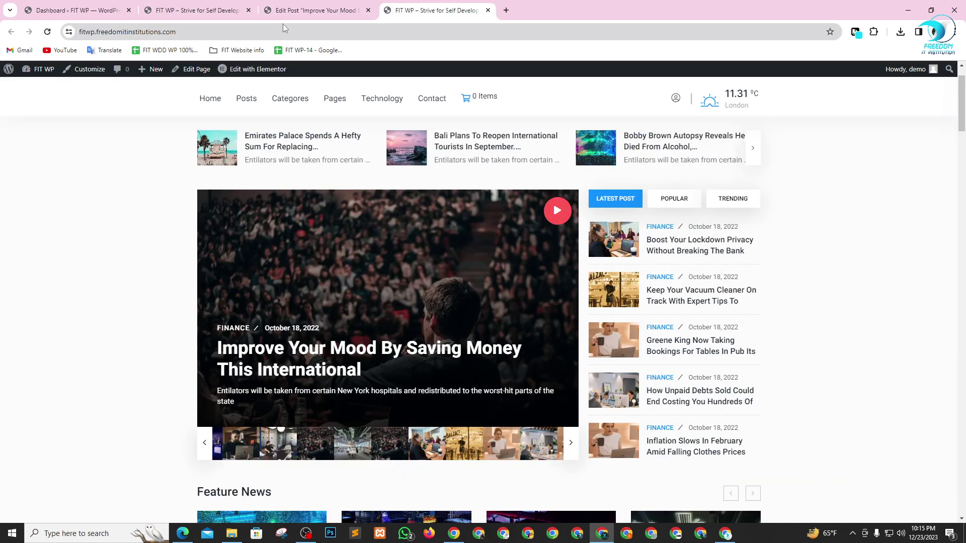
{"action": "key", "text": "alt+Tab"}
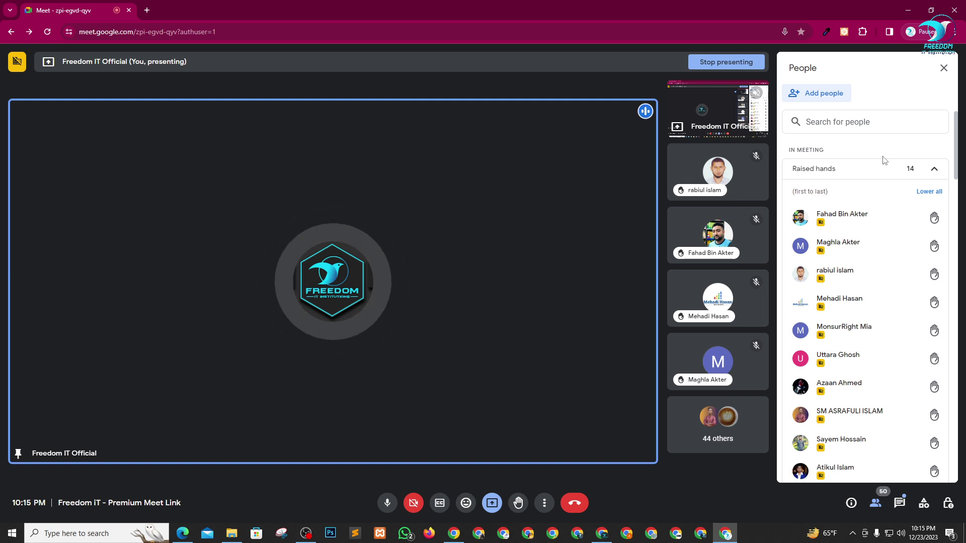
- Pin a raised-hand participant's tile onto the main stage
{"action": "left_click", "coordinate": [695, 235]}
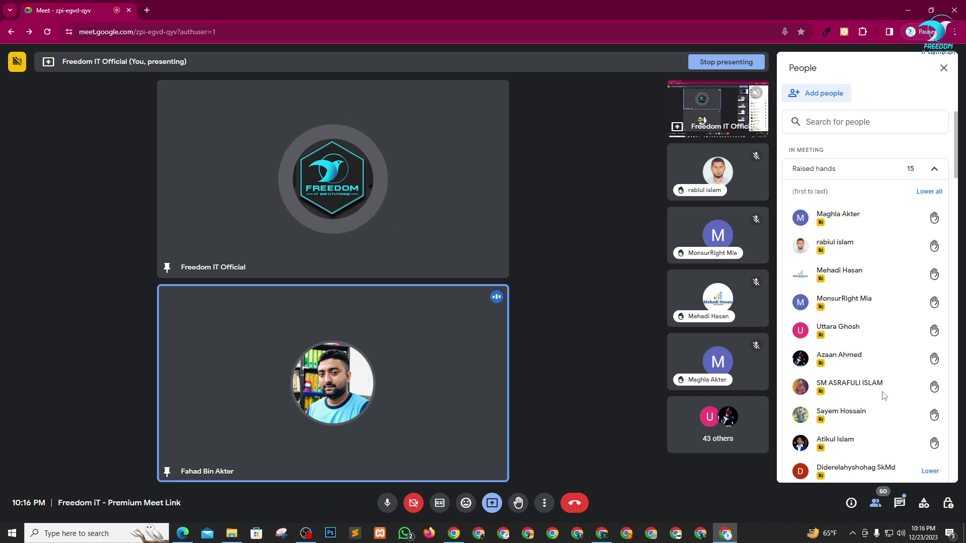
- Pin raised-hand participants one after another, unpinning each finished speaker, until a third is pinned
{"action": "mouse_move", "coordinate": [834, 264]}
{"action": "scroll", "coordinate": [855, 301], "scroll_direction": "down", "scroll_amount": 1}
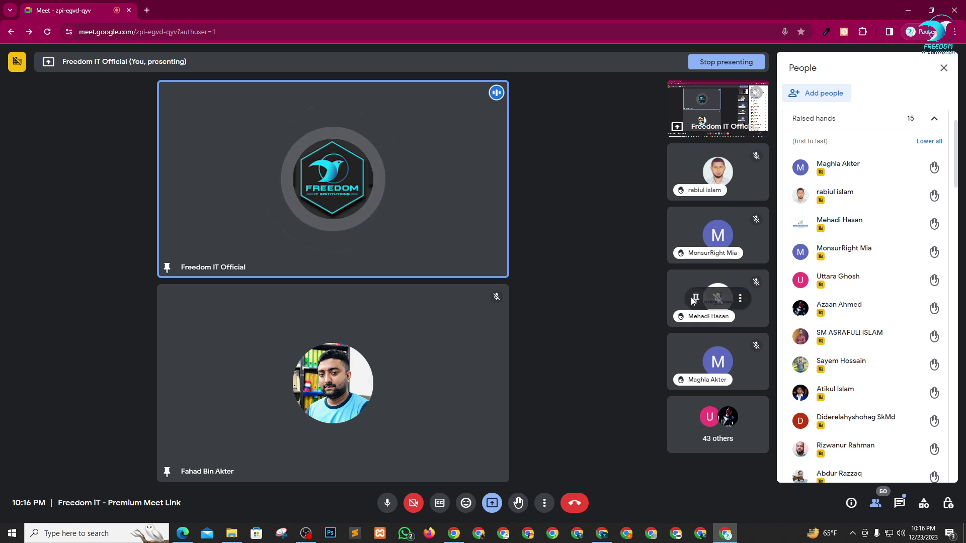
{"action": "left_click", "coordinate": [695, 299]}
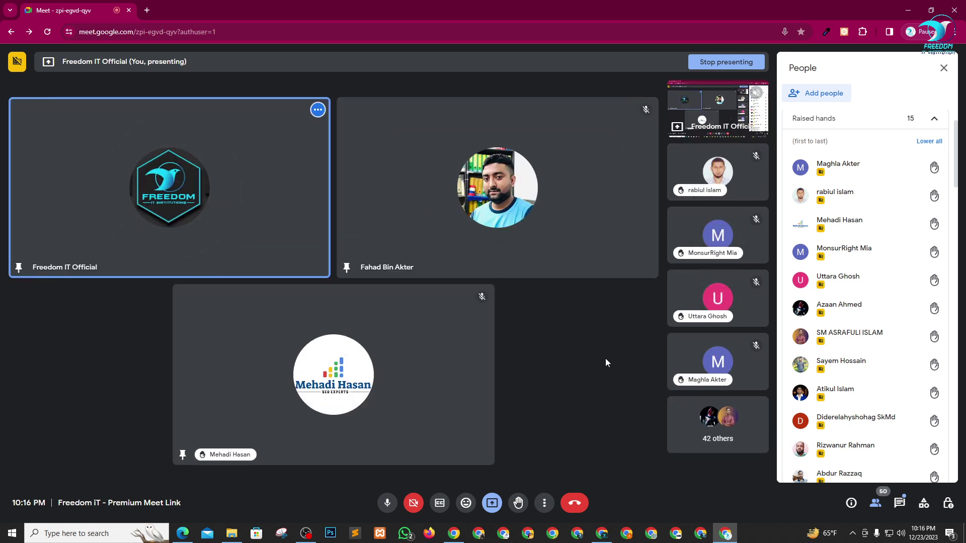
{"action": "scroll", "coordinate": [843, 363], "scroll_direction": "down", "scroll_amount": 2}
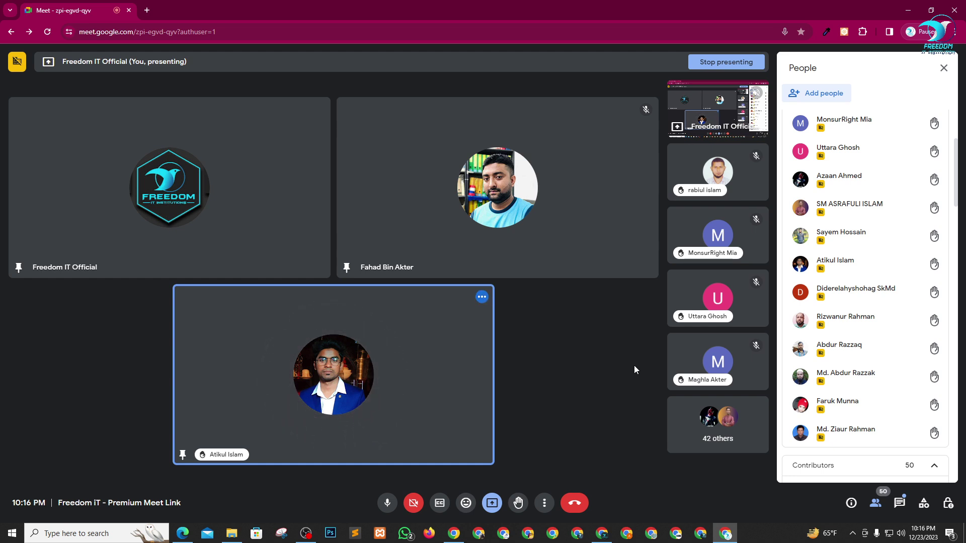
{"action": "mouse_move", "coordinate": [353, 307]}
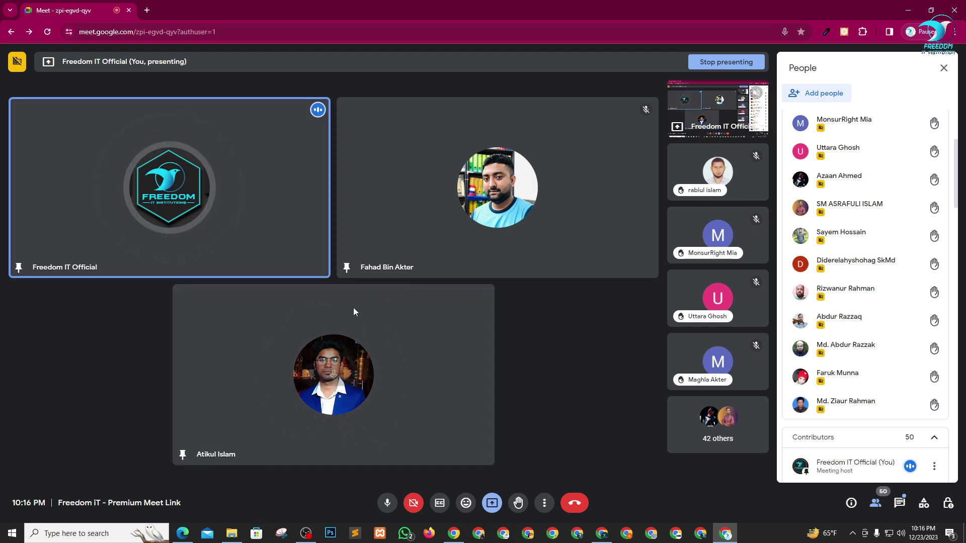
{"action": "left_click", "coordinate": [311, 377]}
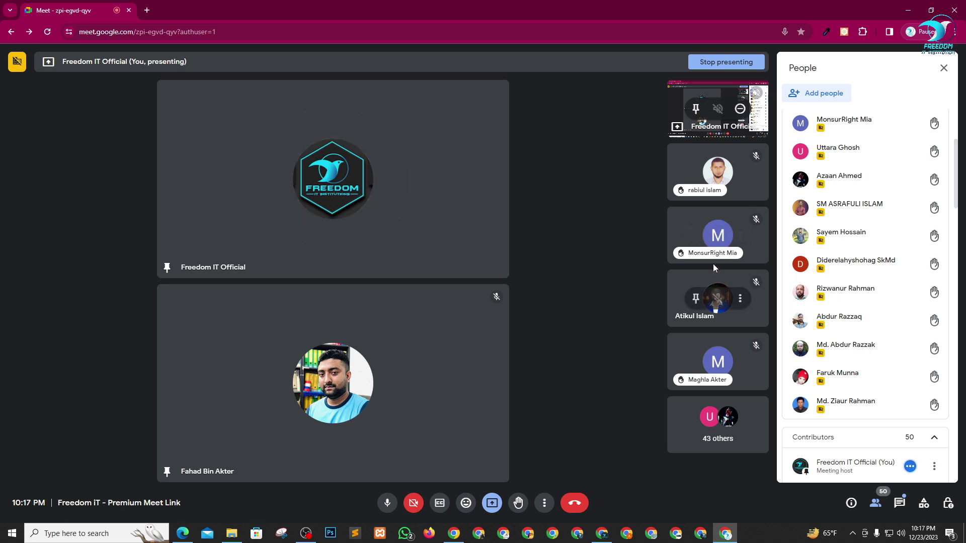
{"action": "left_click", "coordinate": [696, 298]}
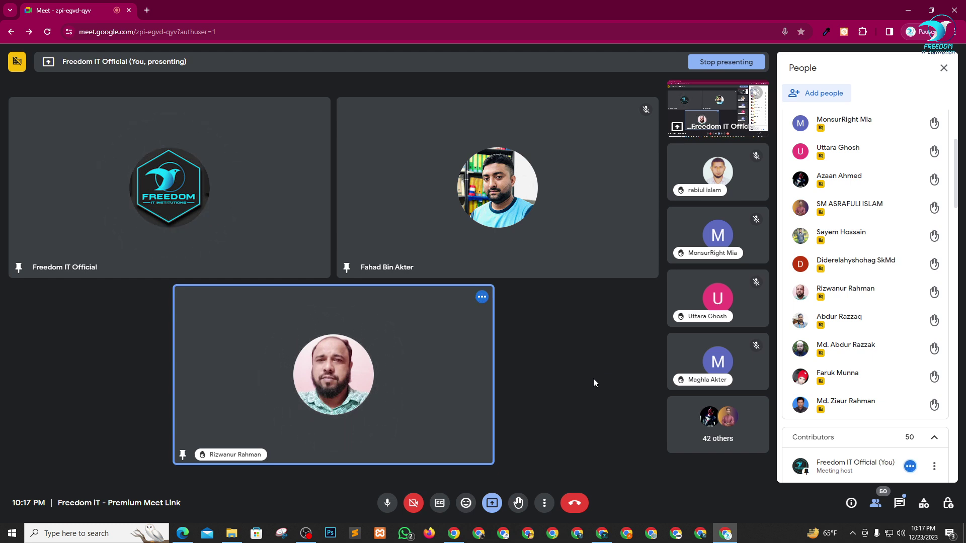
{"action": "mouse_move", "coordinate": [390, 351]}
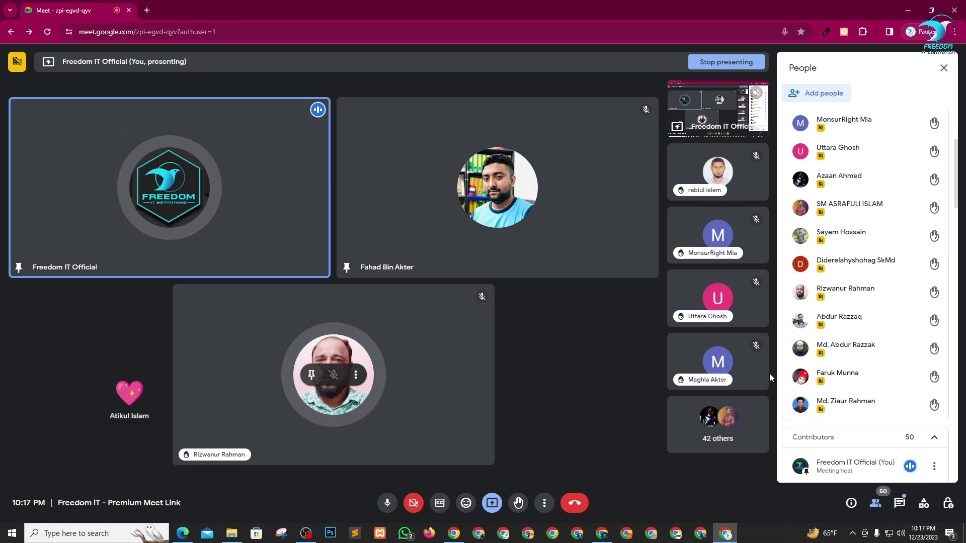
{"action": "left_click", "coordinate": [310, 376]}
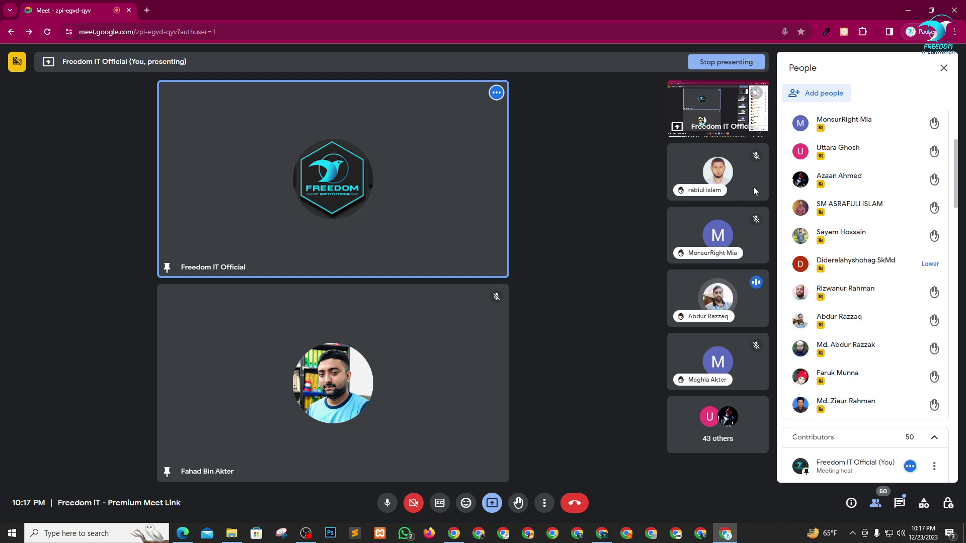
{"action": "left_click", "coordinate": [696, 299]}
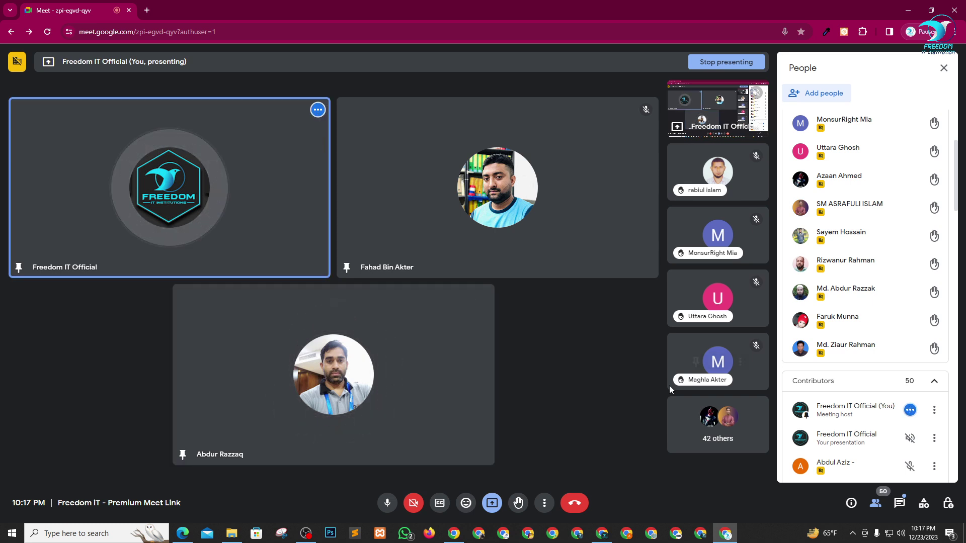
{"action": "mouse_move", "coordinate": [840, 354]}
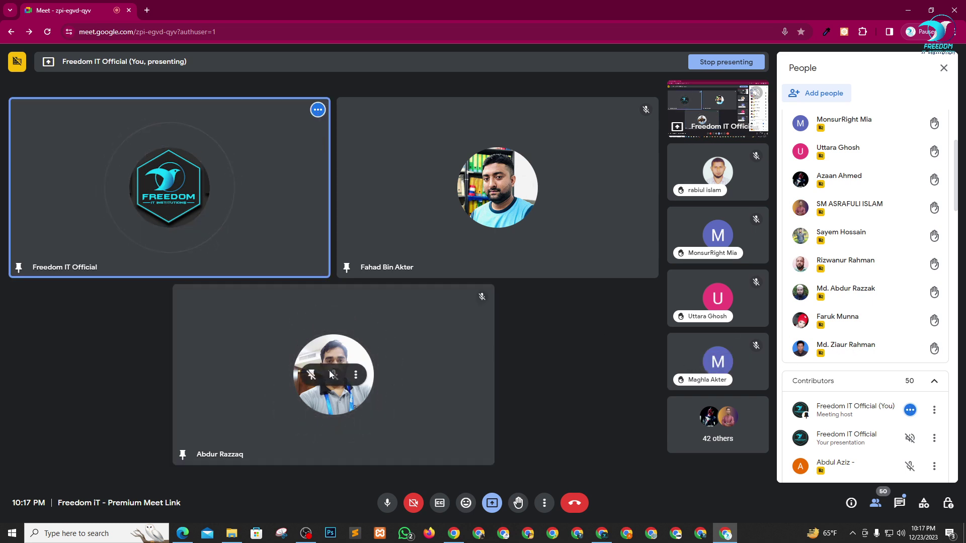
{"action": "left_click", "coordinate": [310, 377]}
{"action": "mouse_move", "coordinate": [895, 332]}
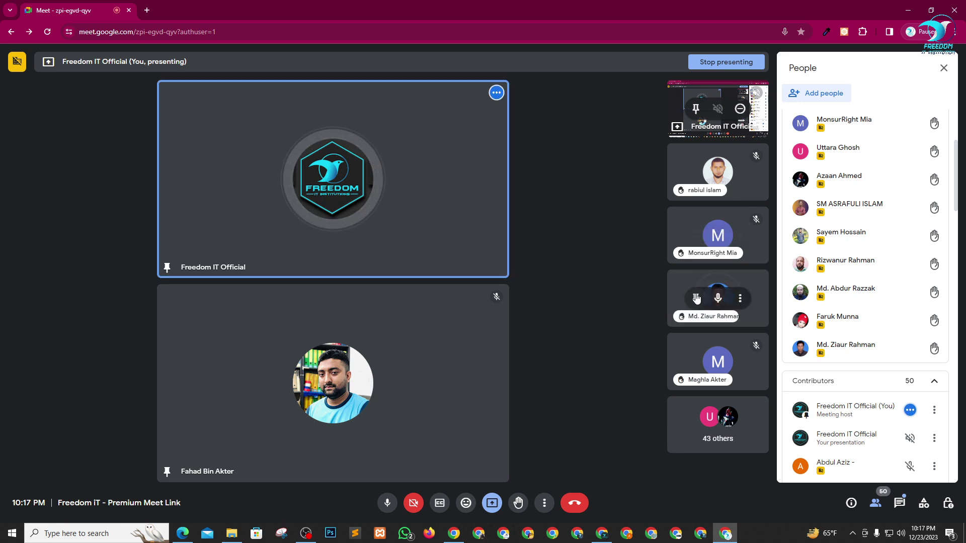
{"action": "left_click", "coordinate": [694, 297]}
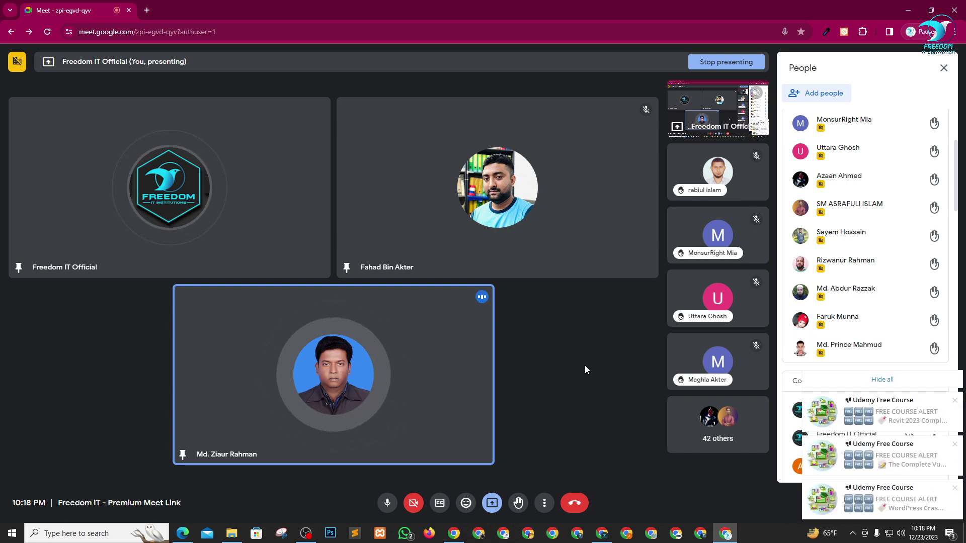
{"action": "left_click", "coordinate": [882, 382]}
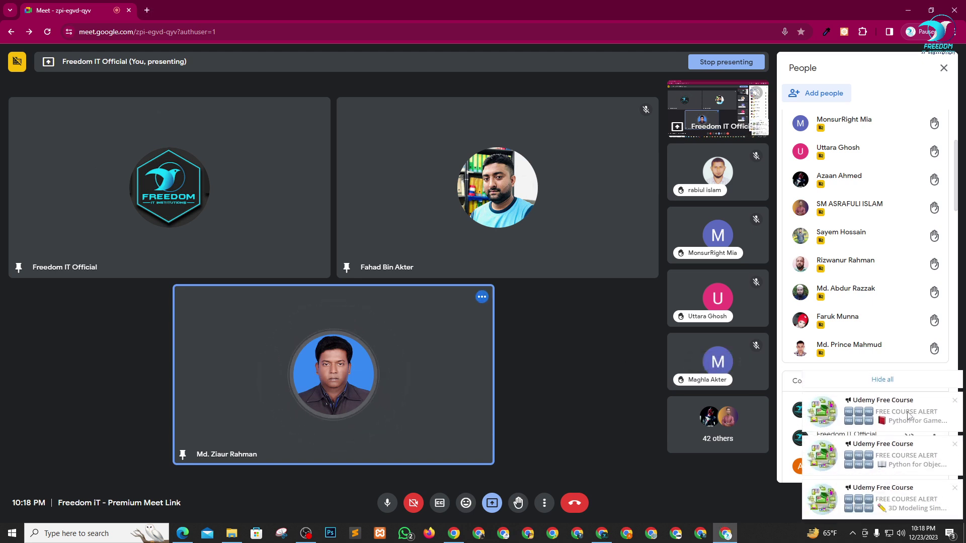
{"action": "left_click", "coordinate": [824, 385]}
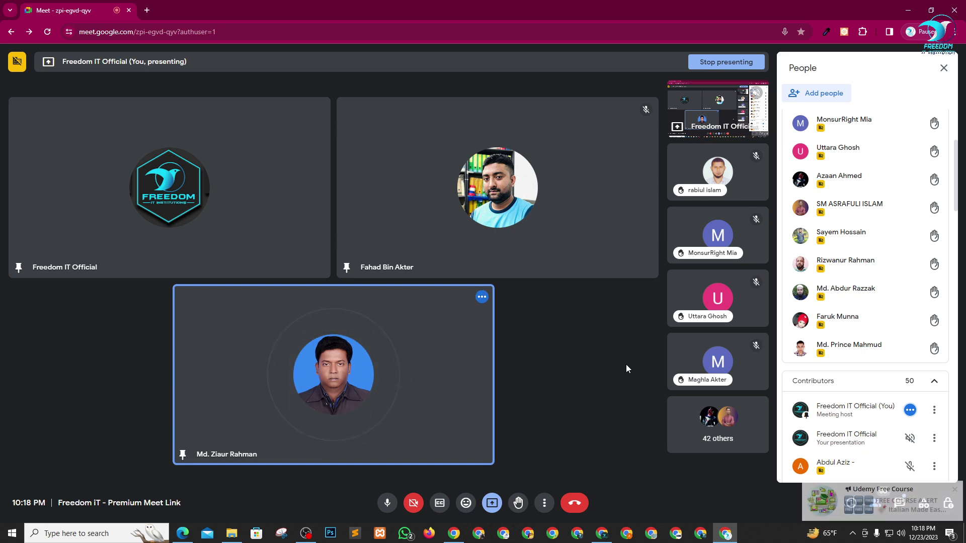
{"action": "left_click", "coordinate": [883, 380]}
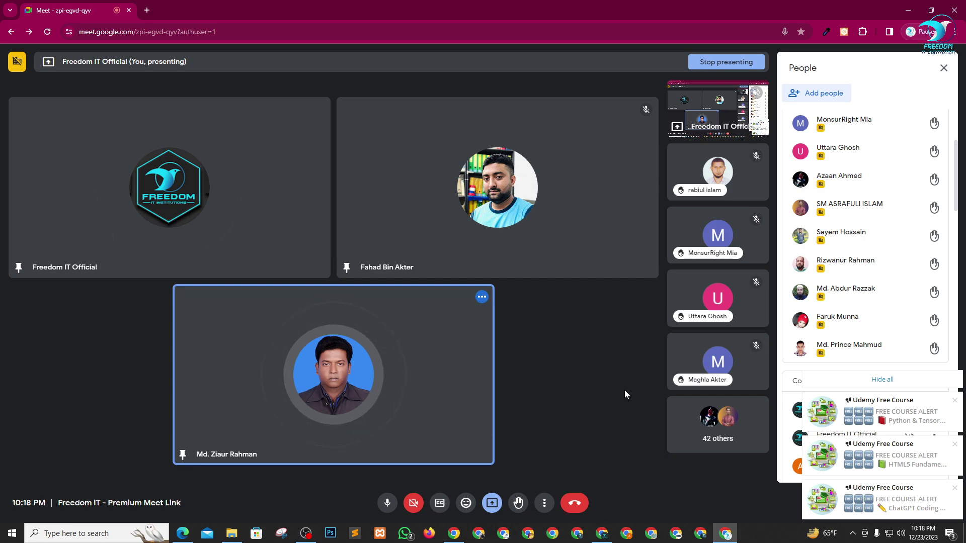
{"action": "left_click", "coordinate": [603, 534]}
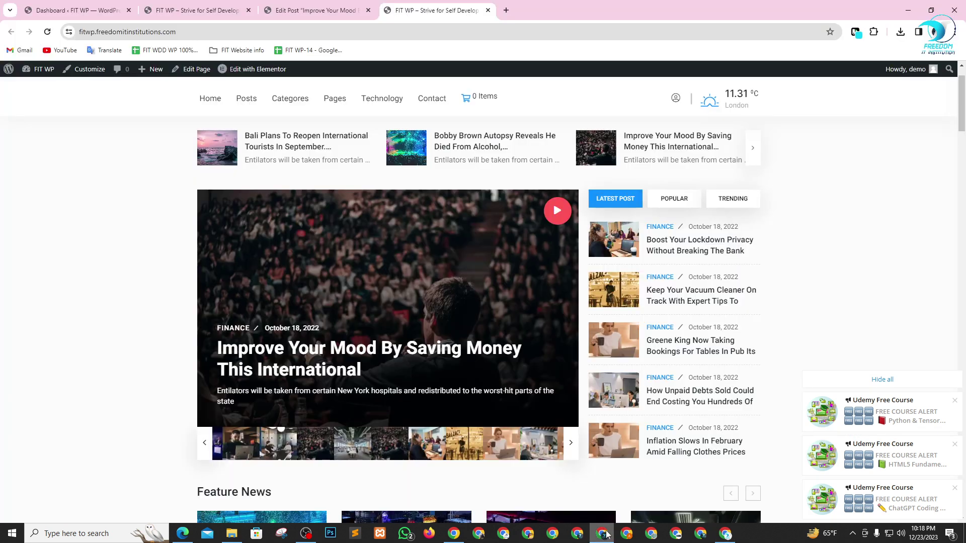
{"action": "left_click", "coordinate": [906, 6]}
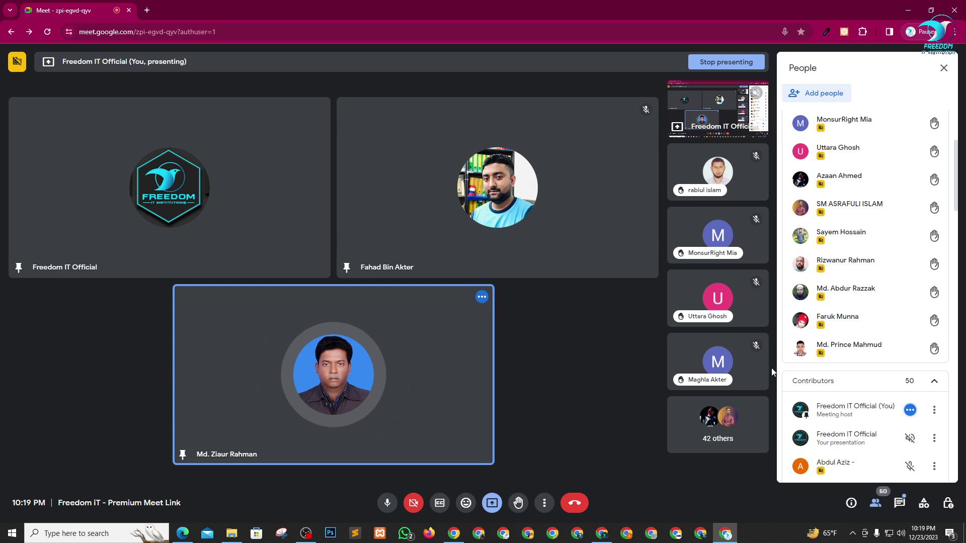
{"action": "scroll", "coordinate": [890, 345], "scroll_direction": "up", "scroll_amount": 1}
{"action": "scroll", "coordinate": [889, 352], "scroll_direction": "up", "scroll_amount": 3}
{"action": "scroll", "coordinate": [888, 377], "scroll_direction": "down", "scroll_amount": 1}
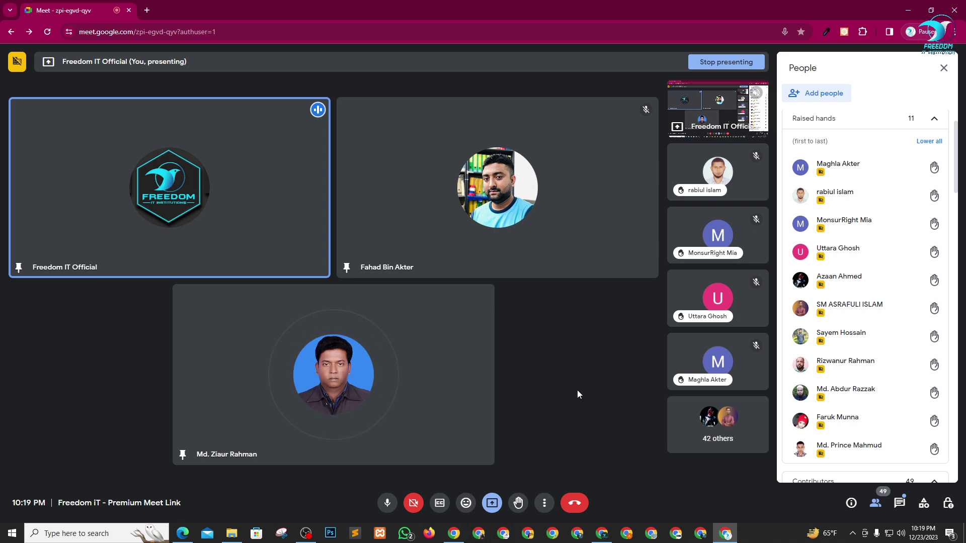
- Delete the Licensing folder from the Newsprk version 5.1.0 folder
{"action": "left_click", "coordinate": [231, 531]}
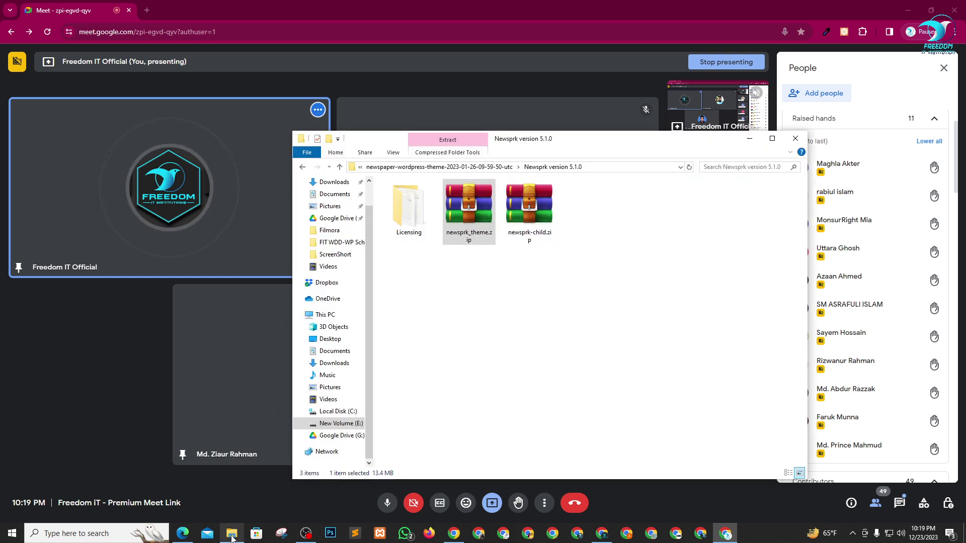
{"action": "left_click", "coordinate": [413, 214]}
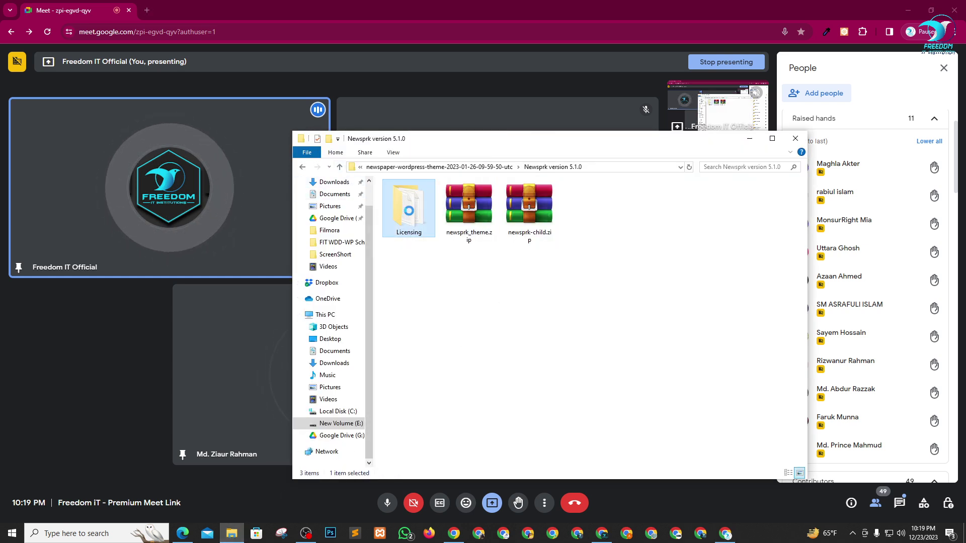
{"action": "left_click", "coordinate": [340, 167]}
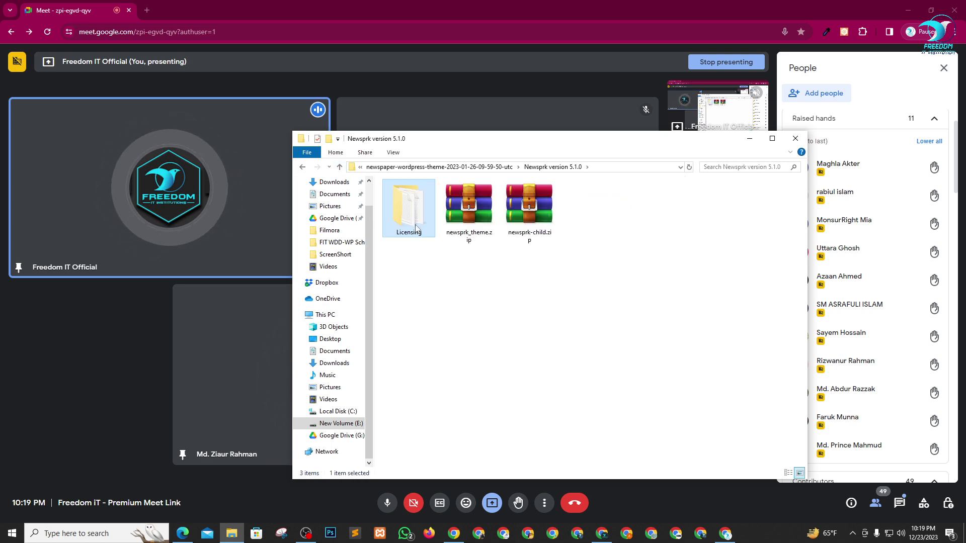
{"action": "key", "text": "Delete"}
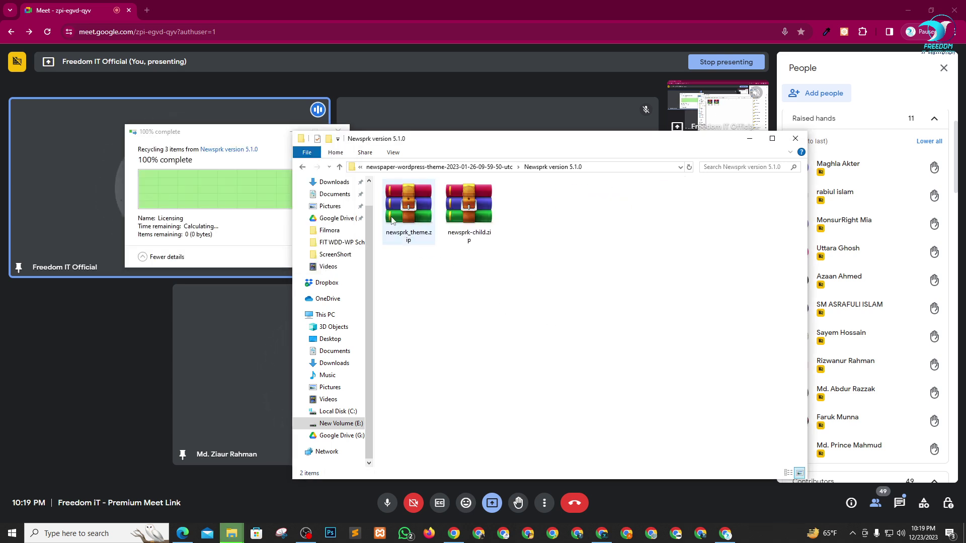
{"action": "left_click", "coordinate": [340, 167]}
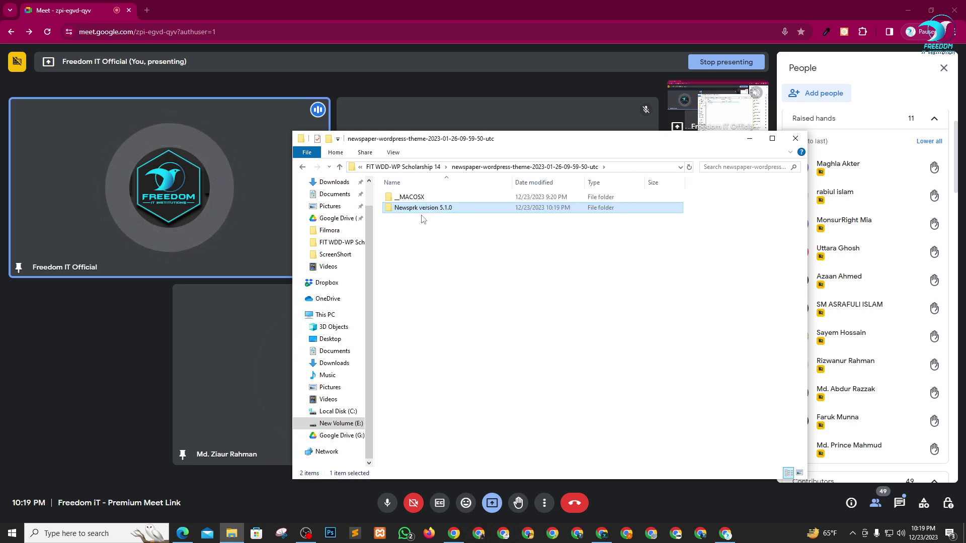
{"action": "double_click", "coordinate": [421, 211]}
- Create an empty text document named fdgh.txt in the folder
{"action": "right_click", "coordinate": [450, 280]}
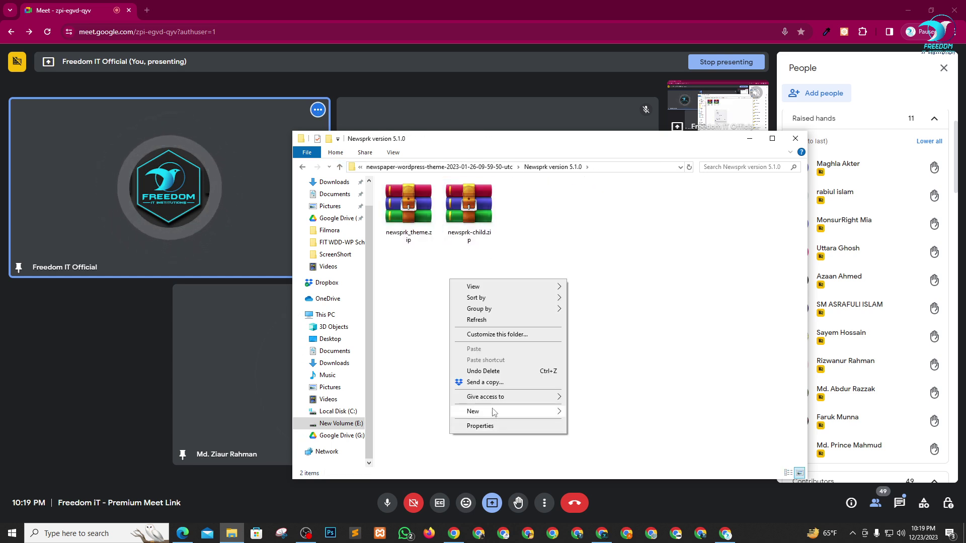
{"action": "mouse_move", "coordinate": [493, 412]}
{"action": "left_click", "coordinate": [604, 394]}
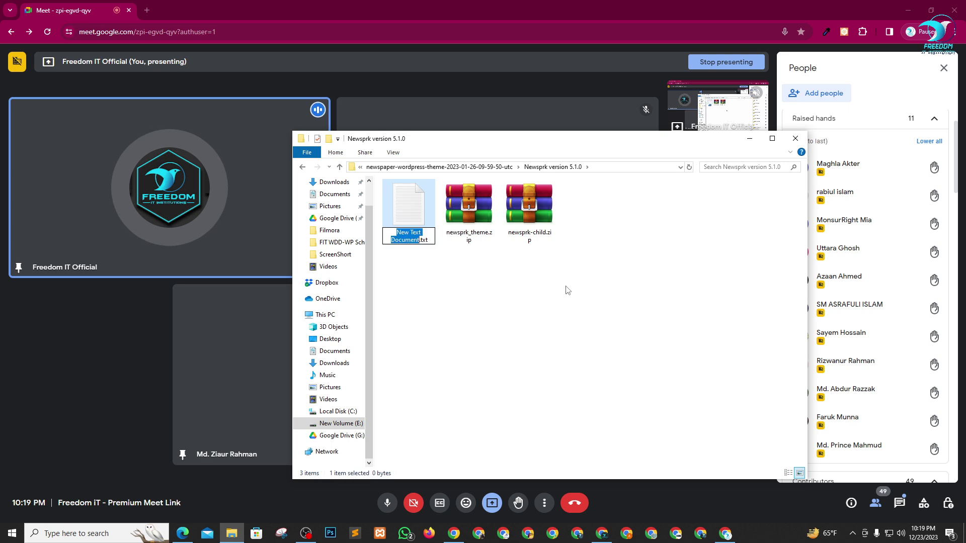
{"action": "type", "text": "fdgh"}
{"action": "key", "text": "Return"}
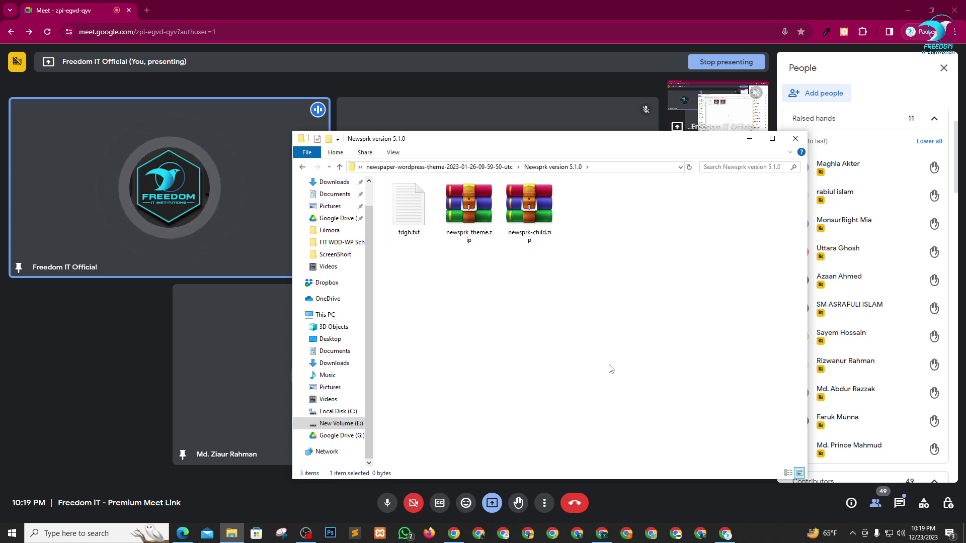
- Pack fdgh.txt and both theme zips into a ZIP archive named Newsprk version 5.1.0.zip
{"action": "left_click_drag", "start_coordinate": [640, 223], "coordinate": [414, 203]}
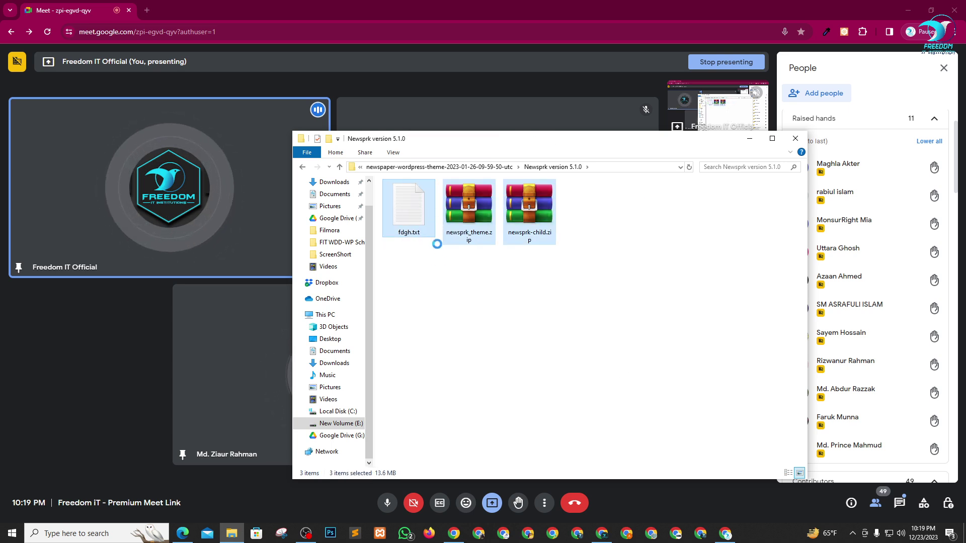
{"action": "right_click", "coordinate": [407, 198]}
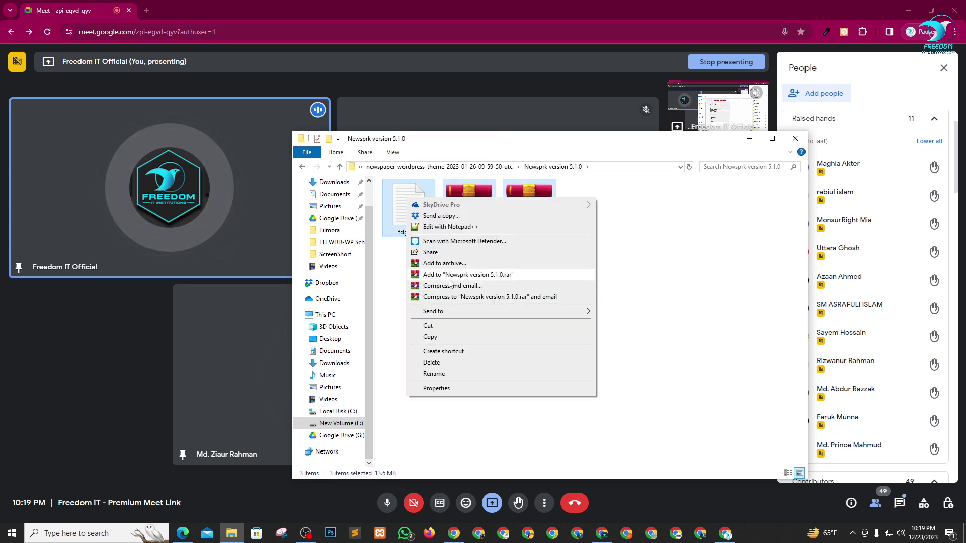
{"action": "left_click", "coordinate": [444, 263]}
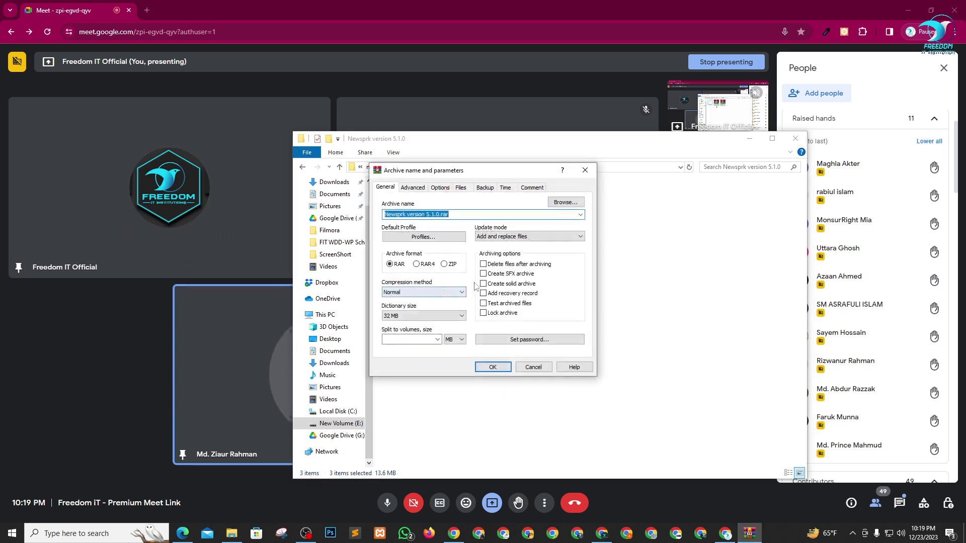
{"action": "left_click", "coordinate": [444, 264]}
{"action": "left_click", "coordinate": [492, 367]}
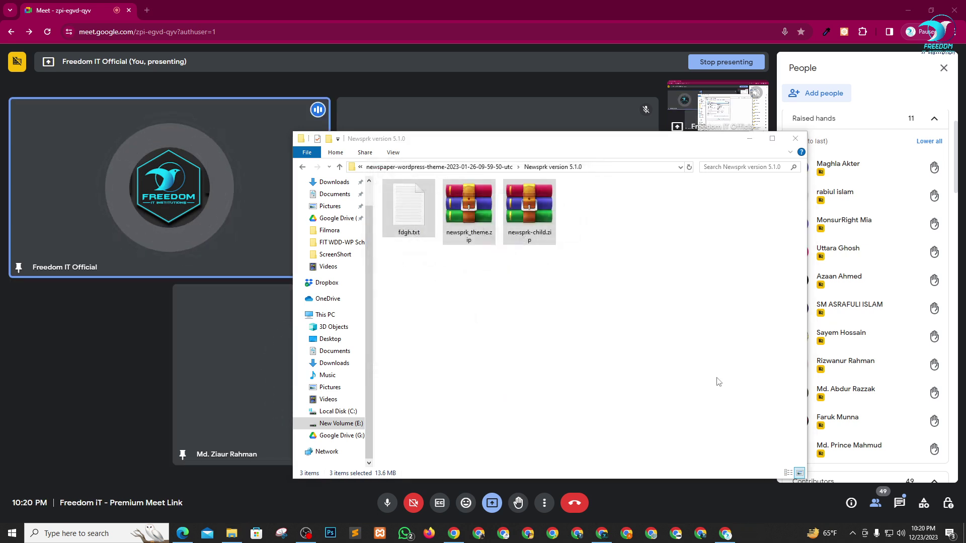
{"action": "left_click", "coordinate": [651, 347]}
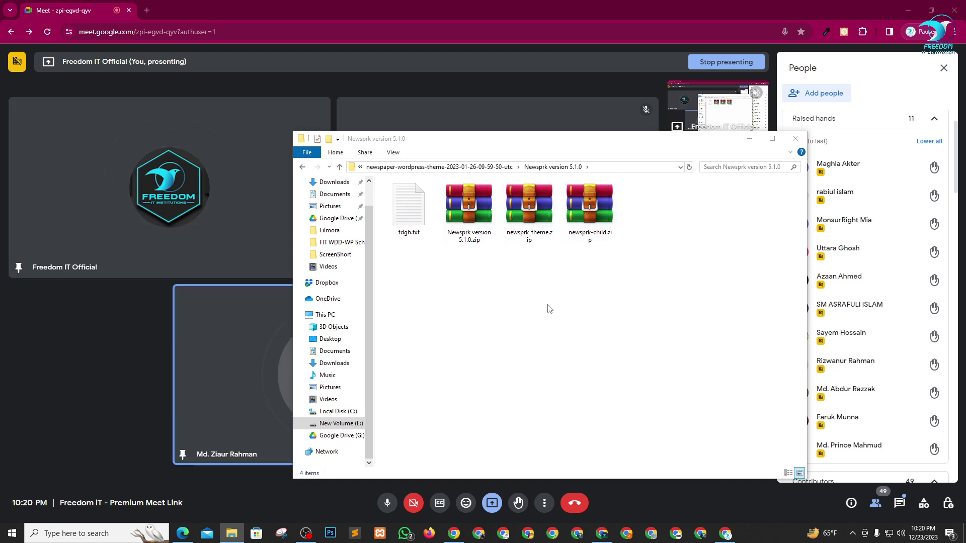
{"action": "left_click", "coordinate": [751, 143]}
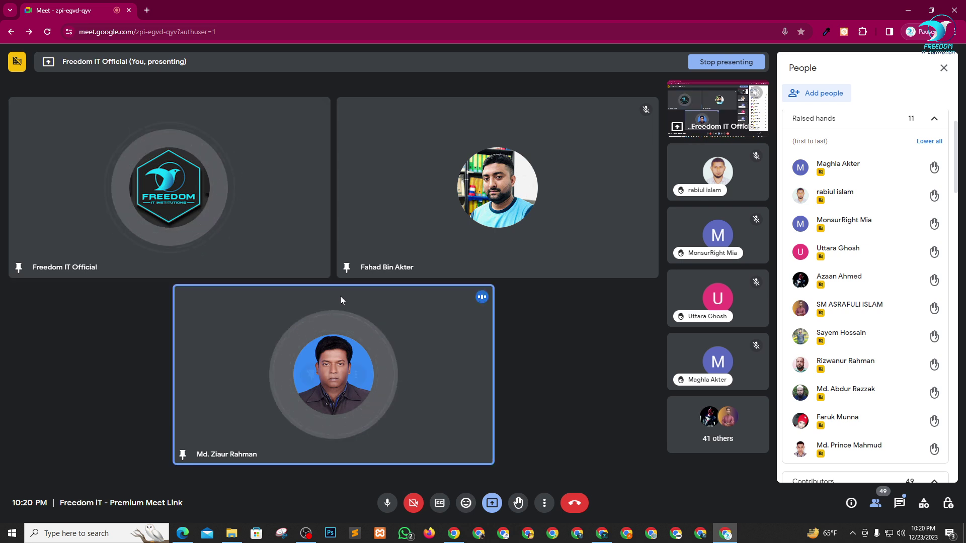
- Unpin the bottom participant's tile and pin two raised-hand participants into the main grid
{"action": "left_click", "coordinate": [309, 379]}
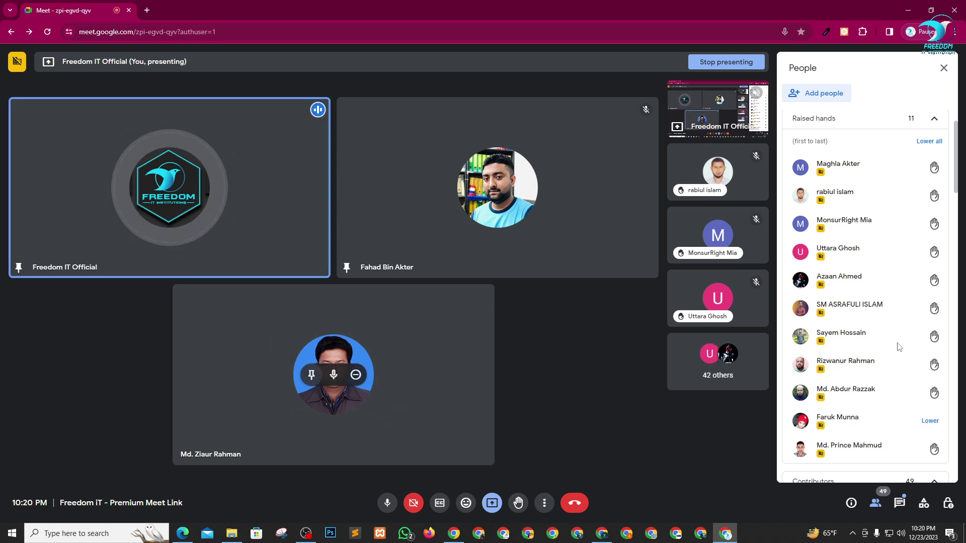
{"action": "scroll", "coordinate": [855, 326], "scroll_direction": "down", "scroll_amount": 3}
{"action": "scroll", "coordinate": [857, 371], "scroll_direction": "up", "scroll_amount": 5}
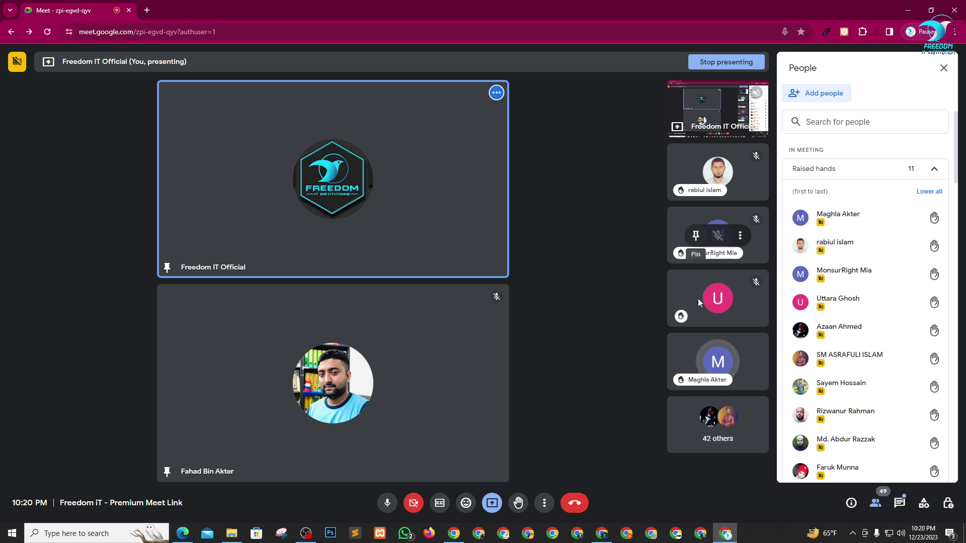
{"action": "left_click", "coordinate": [696, 363]}
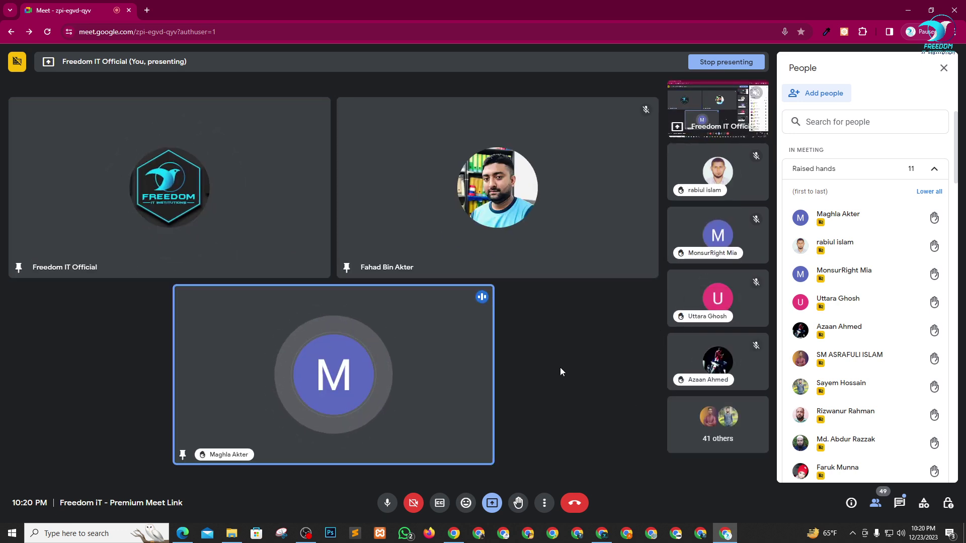
{"action": "left_click", "coordinate": [695, 299]}
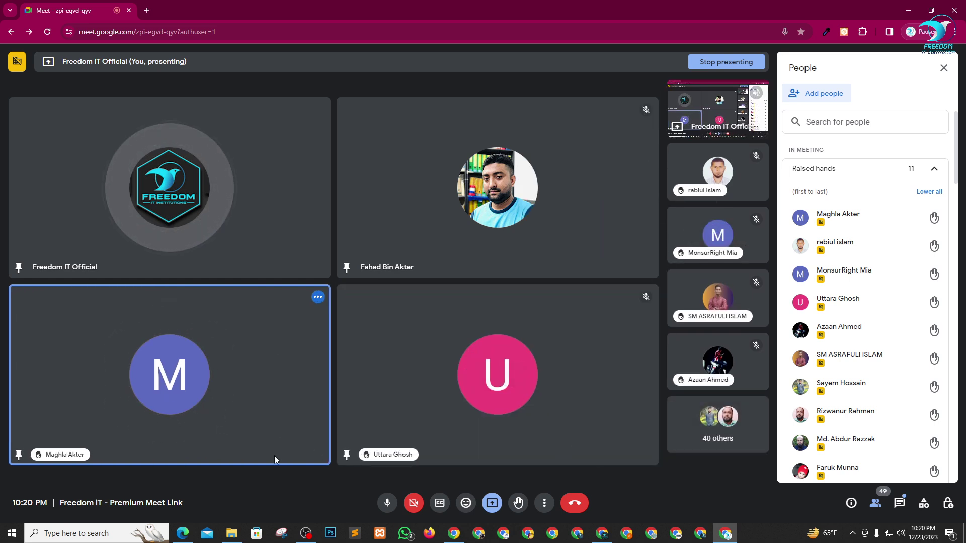
- Unpin the first newly pinned participant, lower all raised hands, and bring up OBS Studio
{"action": "mouse_move", "coordinate": [250, 457]}
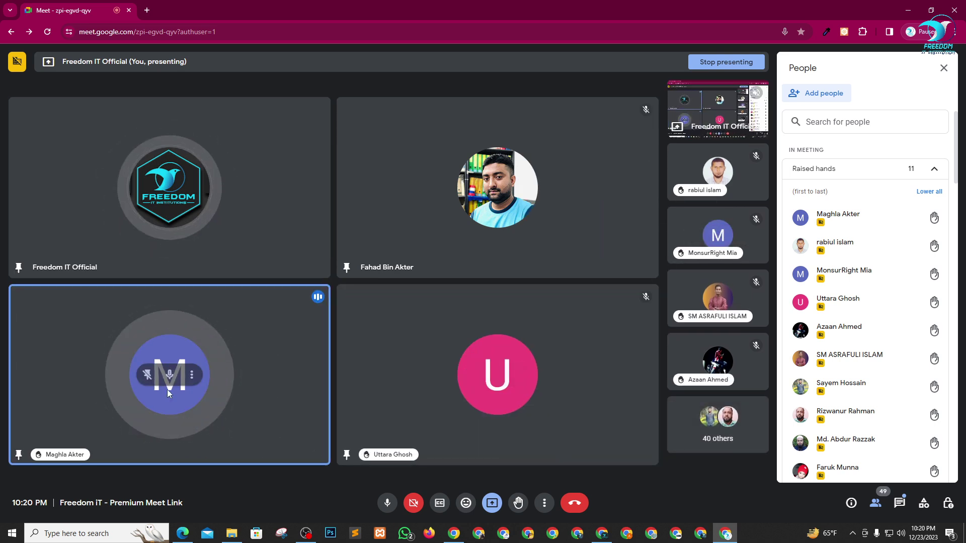
{"action": "left_click", "coordinate": [147, 374]}
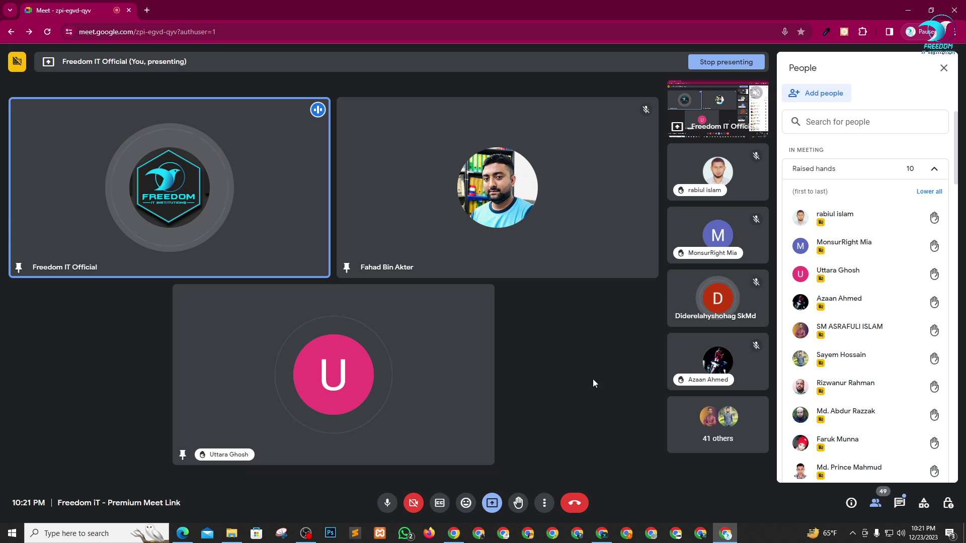
{"action": "left_click", "coordinate": [920, 194]}
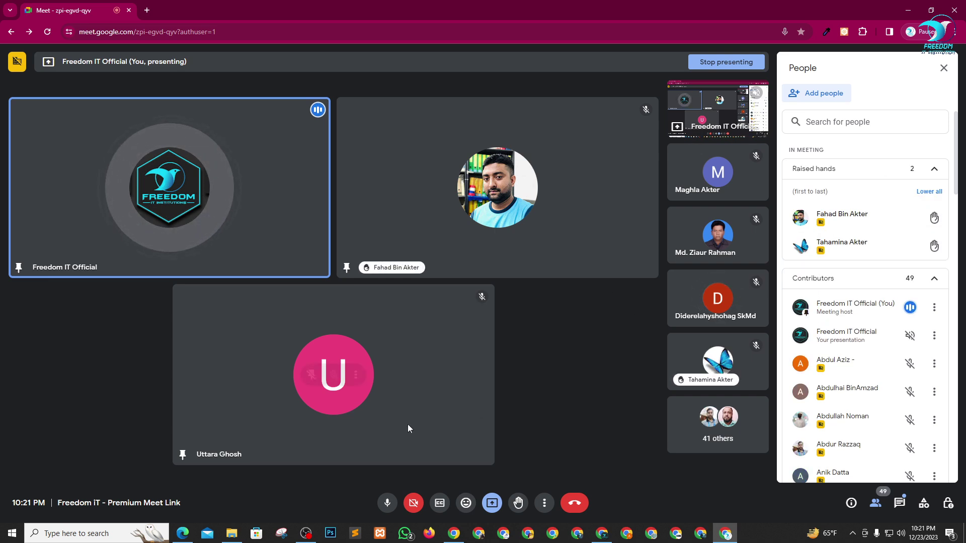
{"action": "left_click", "coordinate": [305, 533]}
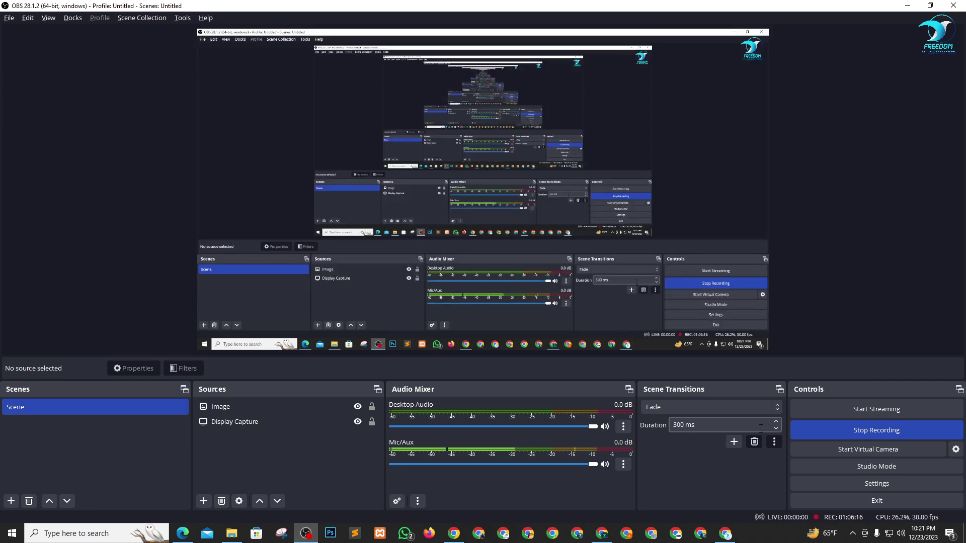